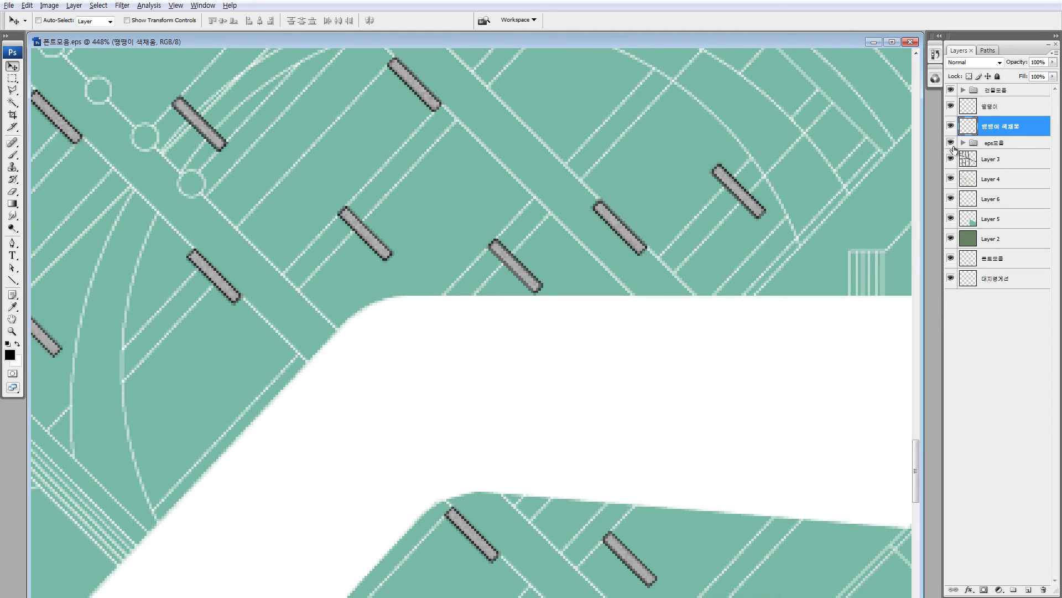
Step: Duplicate the 땡땡이 색채움 layer and make the copy a slightly offset black shadow beneath the grey bars at 50% opacity
{"action": "key", "text": "ctrl+j"}
{"action": "key", "text": "5"}
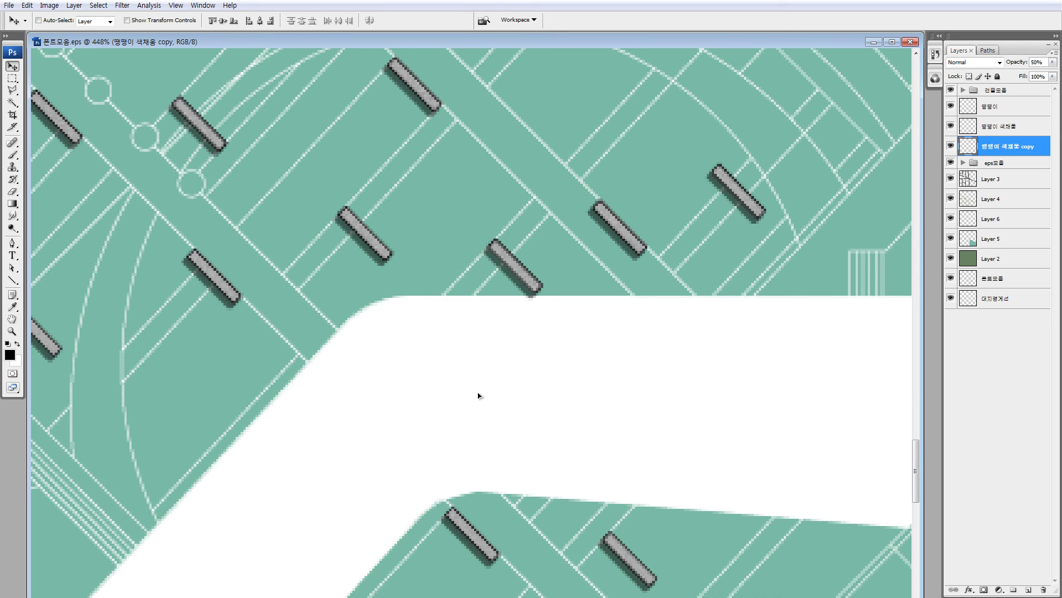
{"action": "key", "text": "0"}
{"action": "key", "text": "5"}
{"action": "key", "text": "ctrl+minus"}
{"action": "key", "text": "ctrl+minus"}
{"action": "key", "text": "ctrl+minus"}
{"action": "key", "text": "ctrl+minus"}
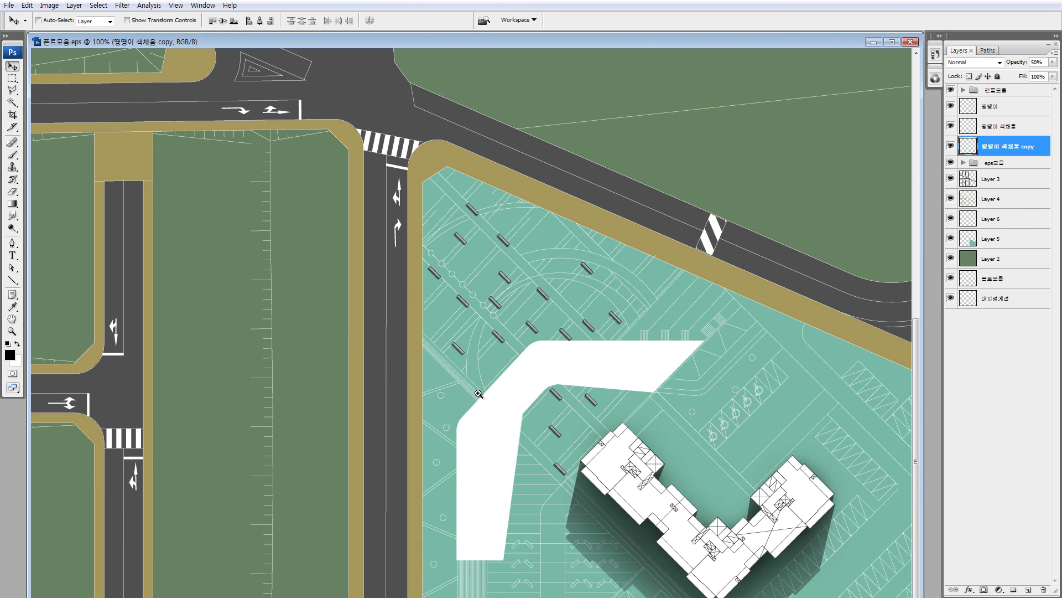
Step: On the 땡땡이 layer, change the black outlines of the small grey bars to white at 100% opacity
{"action": "left_click_drag", "start_coordinate": [488, 337], "coordinate": [651, 512]}
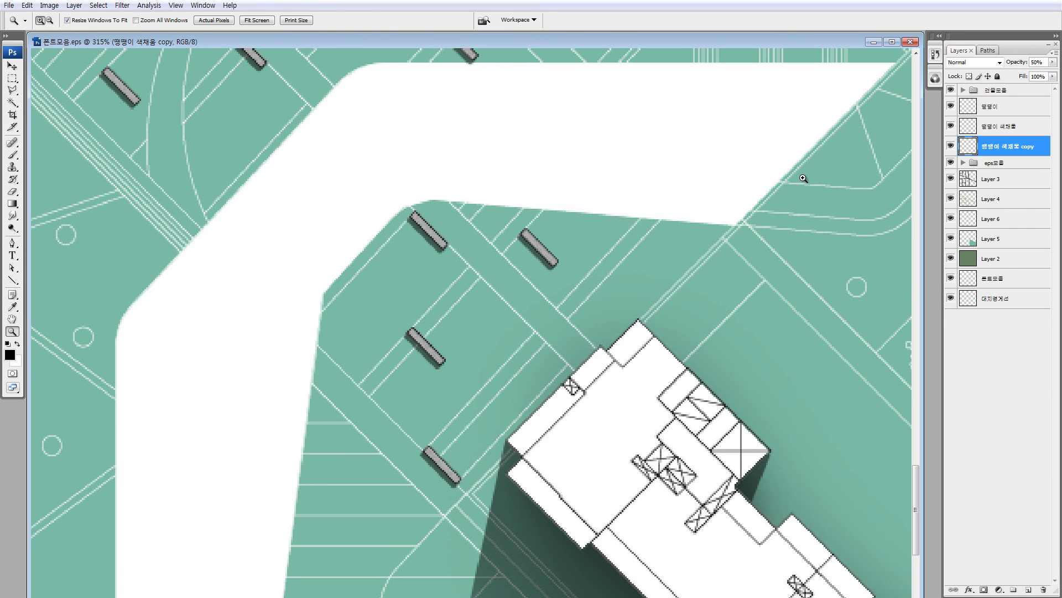
{"action": "key", "text": "v"}
{"action": "left_click", "coordinate": [969, 109]}
{"action": "key", "text": "0"}
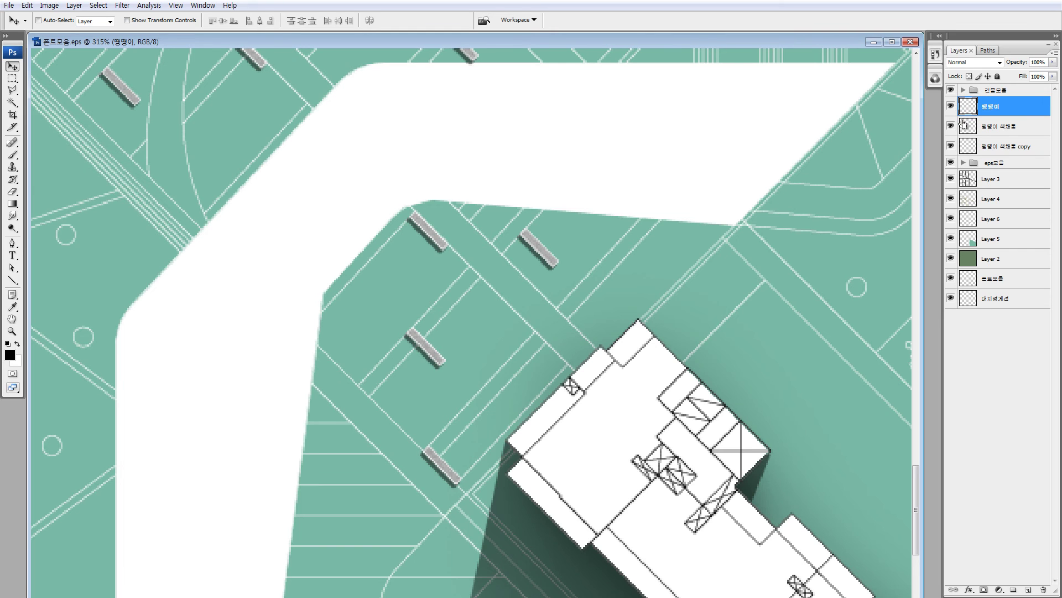
{"action": "key", "text": "ctrl+minus"}
{"action": "key", "text": "ctrl+minus"}
{"action": "key", "text": "ctrl+minus"}
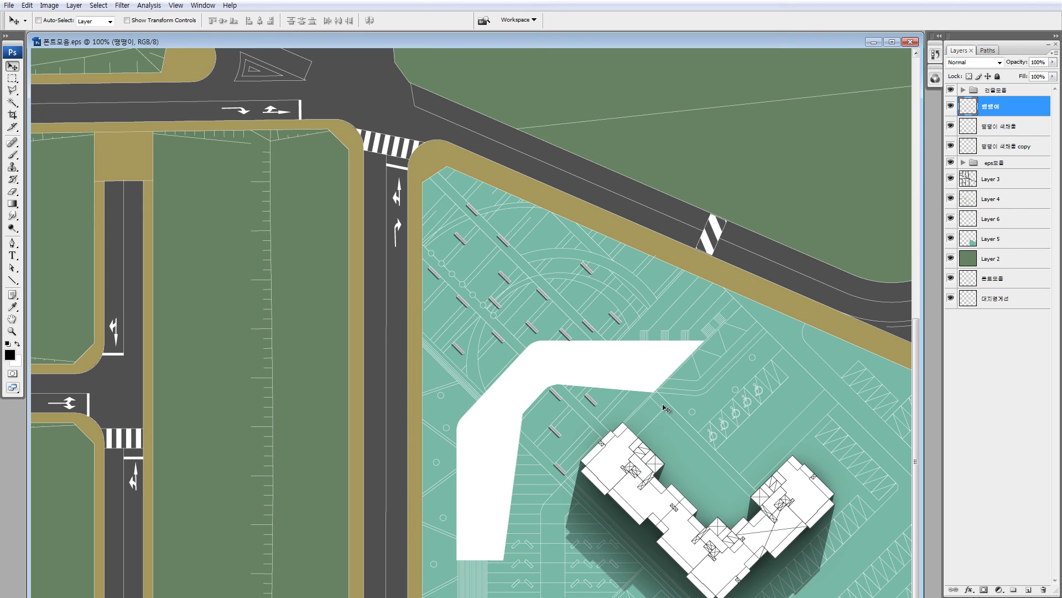
{"action": "key", "text": "m"}
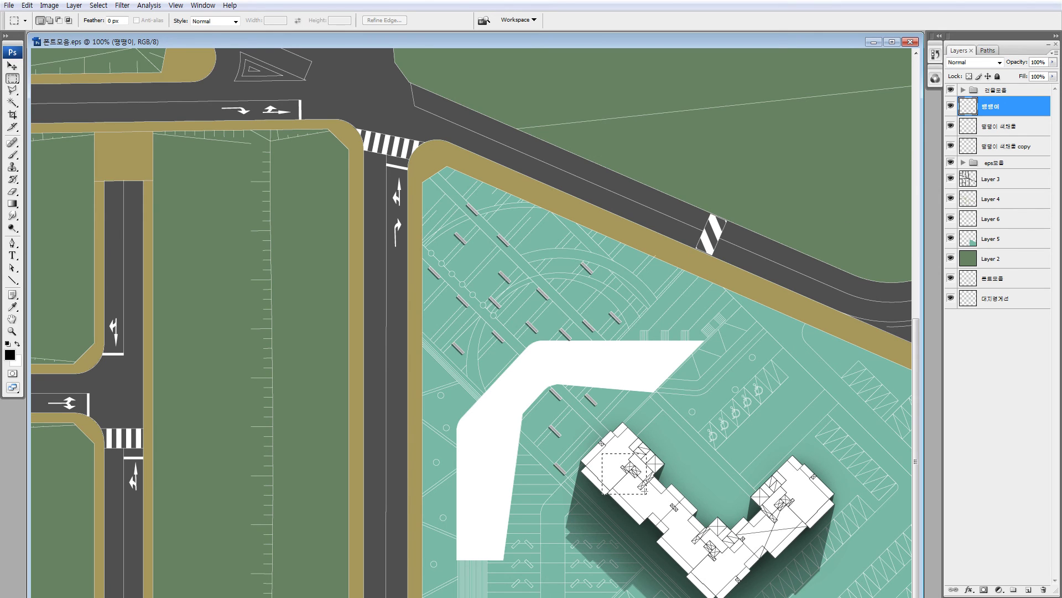
{"action": "left_click_drag", "start_coordinate": [646, 492], "coordinate": [646, 494]}
{"action": "left_click", "coordinate": [596, 410]}
{"action": "left_click_drag", "start_coordinate": [598, 409], "coordinate": [599, 409]}
{"action": "left_click", "coordinate": [585, 330]}
{"action": "left_click_drag", "start_coordinate": [561, 323], "coordinate": [566, 325]}
{"action": "left_click", "coordinate": [556, 317]}
Step: Select the driveway areas through the parking lot with the Magic Wand, with Layer 5 as the active layer
{"action": "left_click", "coordinate": [983, 244]}
{"action": "left_click", "coordinate": [951, 239]}
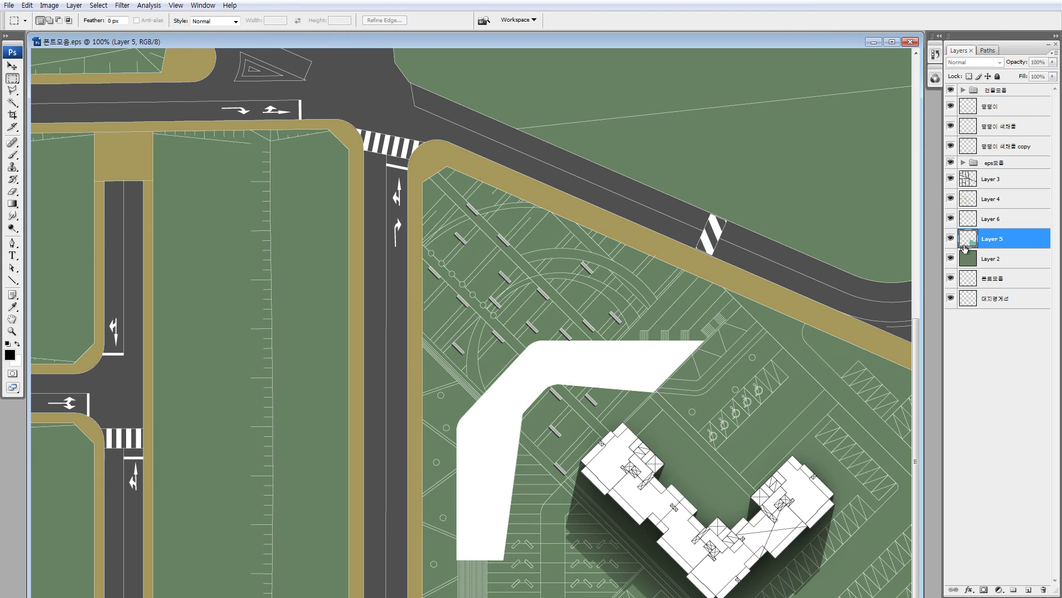
{"action": "key", "text": "w"}
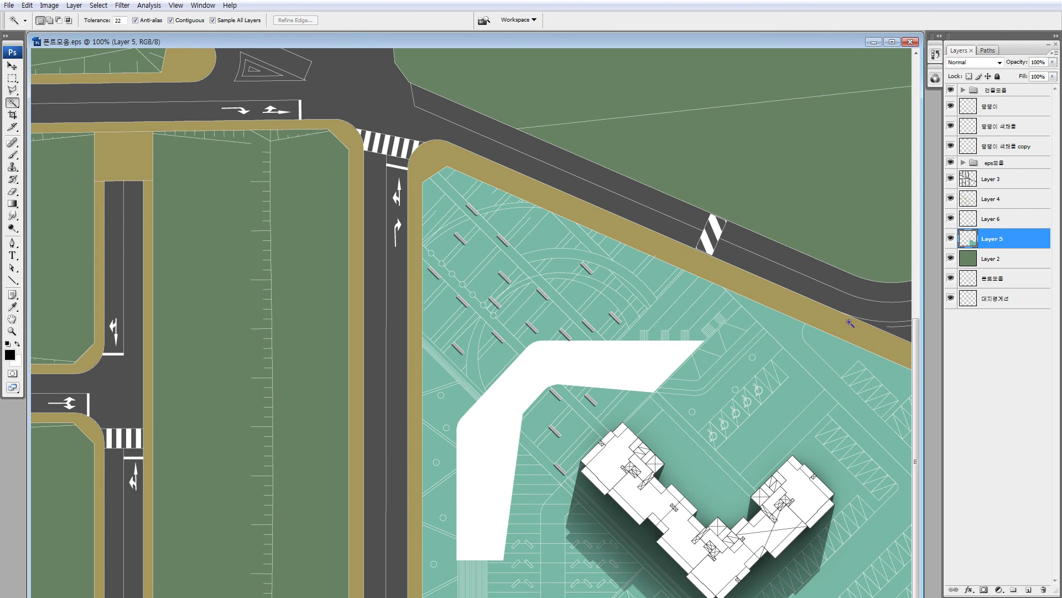
{"action": "left_click", "coordinate": [797, 343]}
{"action": "left_click", "coordinate": [811, 413], "text": "shift"}
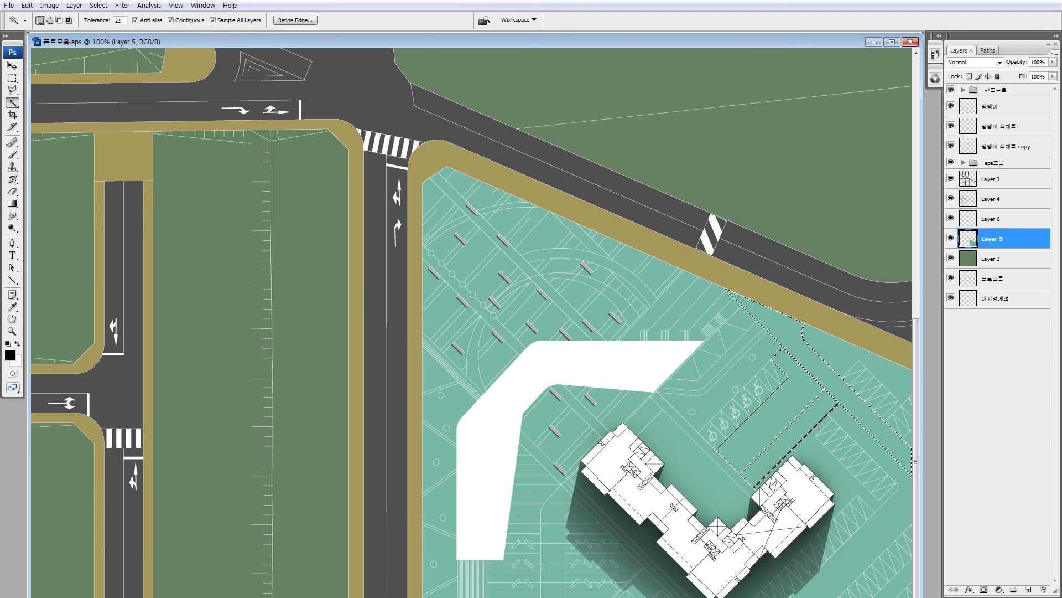
{"action": "left_click", "coordinate": [858, 520], "text": "shift"}
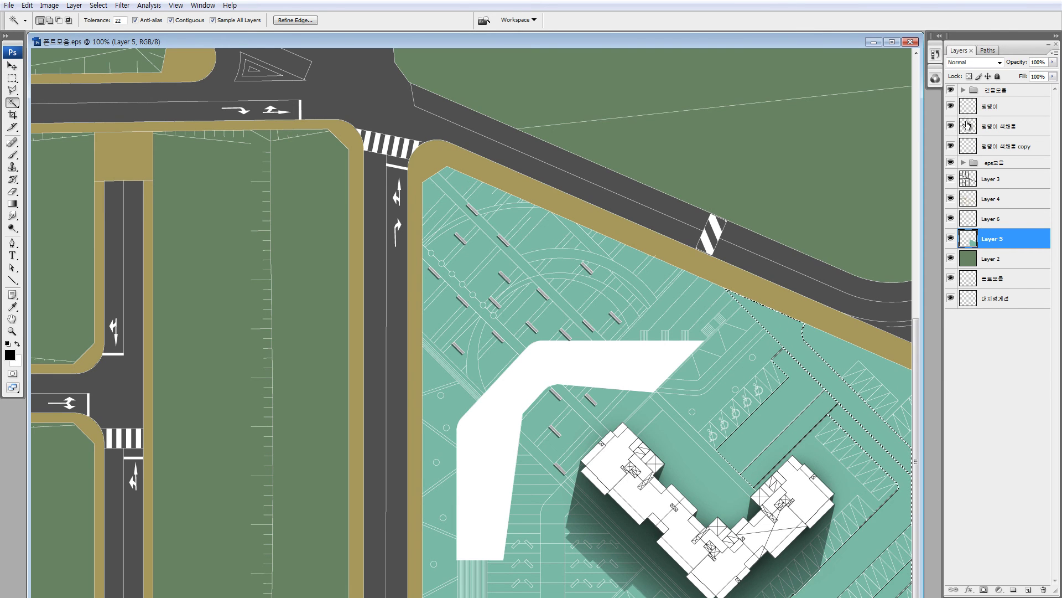
Step: Expand the building layer group and hide its shadow layers, Layer 8 and Layer 7 copy
{"action": "left_click", "coordinate": [963, 89]}
{"action": "left_click", "coordinate": [951, 166]}
{"action": "left_click", "coordinate": [951, 146]}
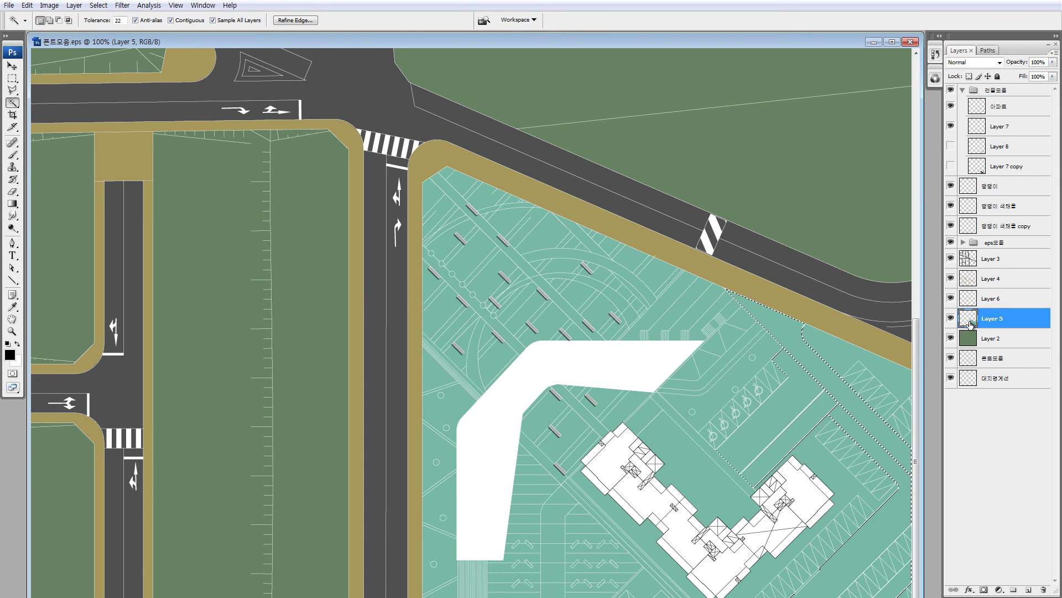
Step: Copy the selected driveways to a new layer and darken them with Hue/Saturation at saturation -44 and lightness -26
{"action": "key", "text": "ctrl+j"}
{"action": "key", "text": "ctrl+u"}
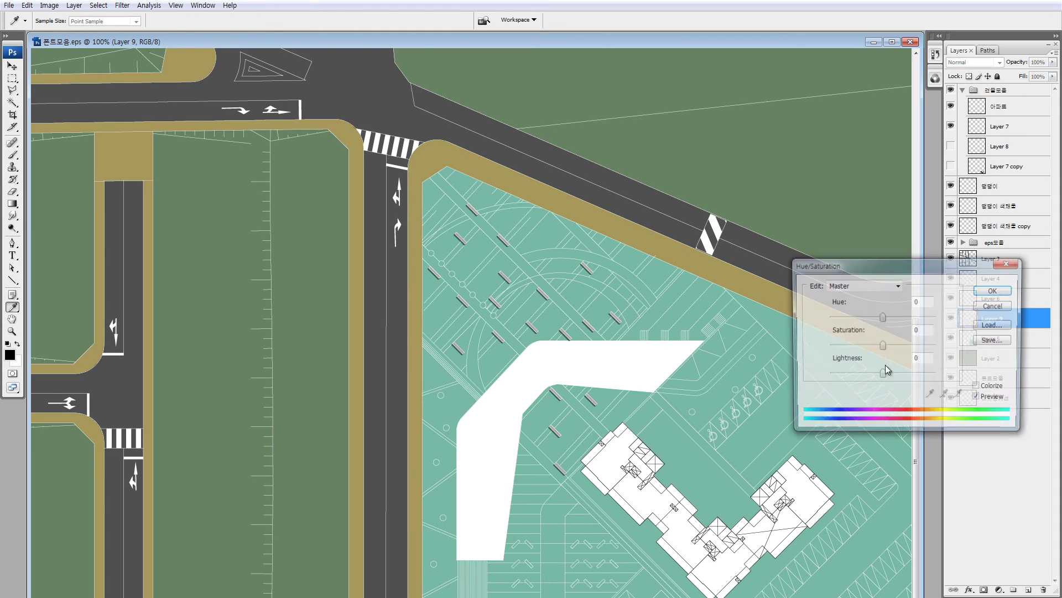
{"action": "left_click", "coordinate": [858, 347]}
{"action": "left_click", "coordinate": [867, 374]}
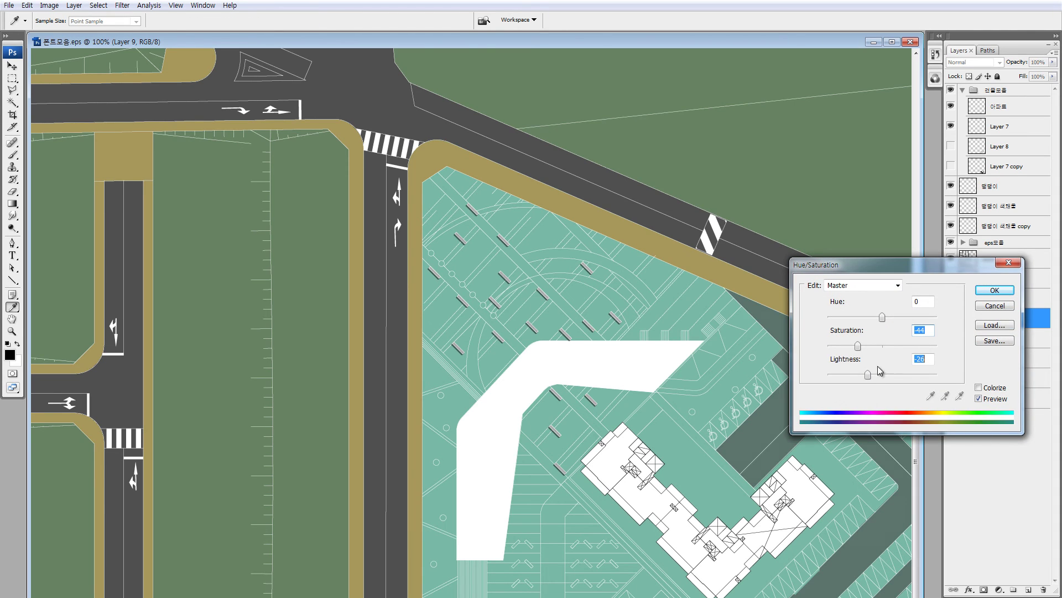
{"action": "key", "text": "Return"}
Step: Sample the darkened driveway colour as the foreground colour
{"action": "key", "text": "w"}
{"action": "key", "text": "i"}
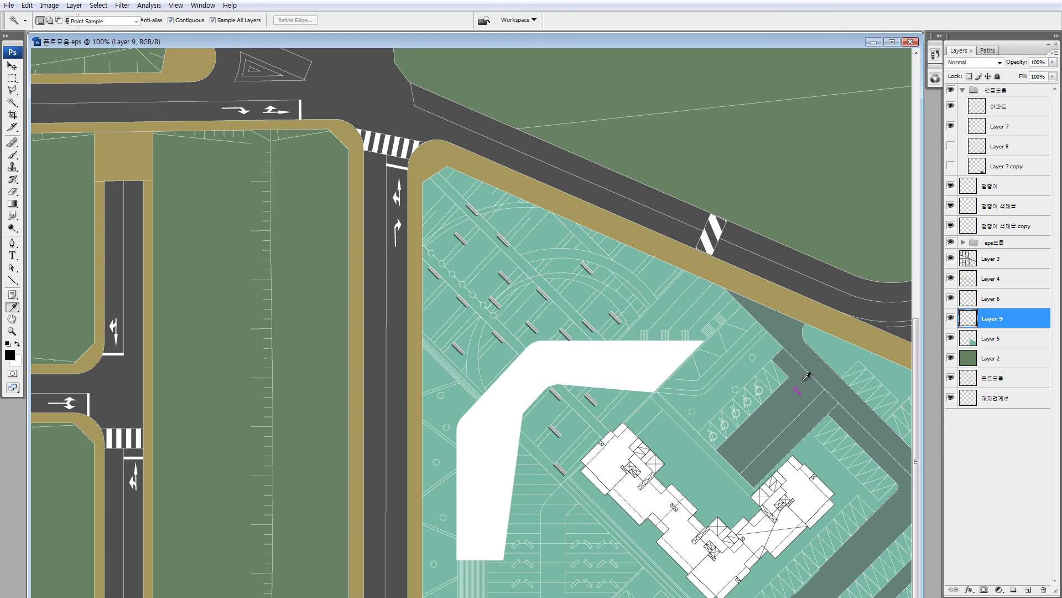
{"action": "left_click", "coordinate": [853, 384]}
Step: Outline the accessible parking stalls and the adjoining driveway with the Polygonal Lasso, fill them with the foreground colour, and deselect
{"action": "key", "text": "z"}
{"action": "left_click_drag", "start_coordinate": [721, 377], "coordinate": [797, 422]}
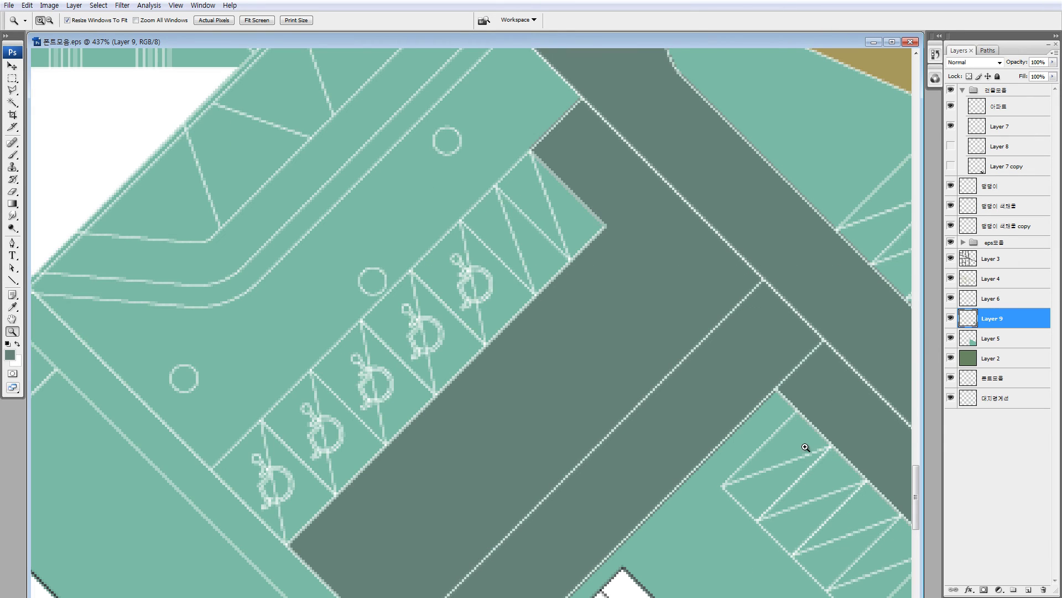
{"action": "key", "text": "l"}
{"action": "left_click", "coordinate": [582, 100]}
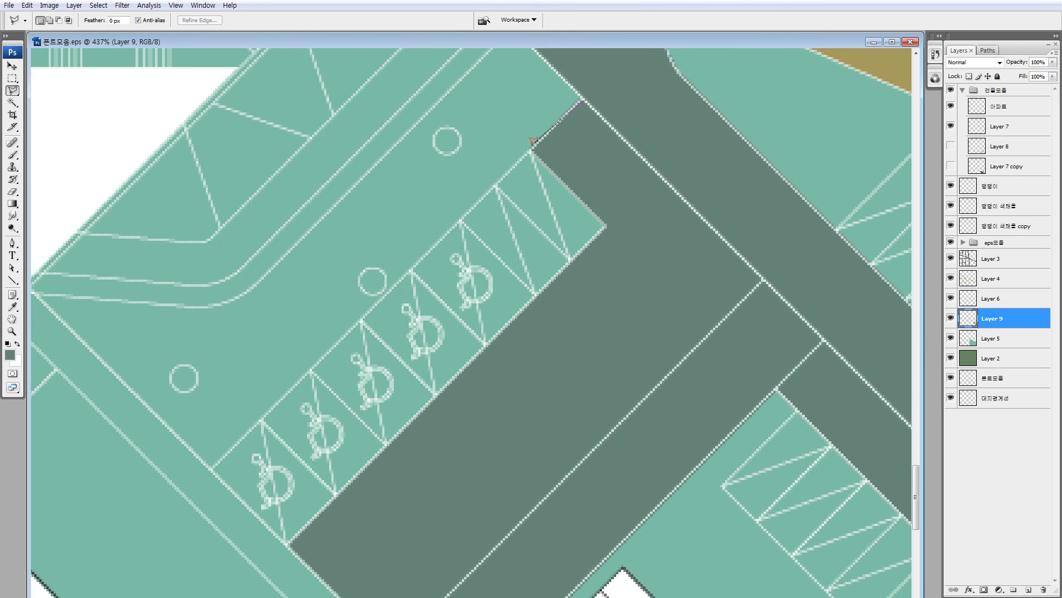
{"action": "left_click", "coordinate": [532, 148]}
{"action": "left_click", "coordinate": [212, 468]}
{"action": "left_click_drag", "start_coordinate": [258, 518], "coordinate": [216, 375]}
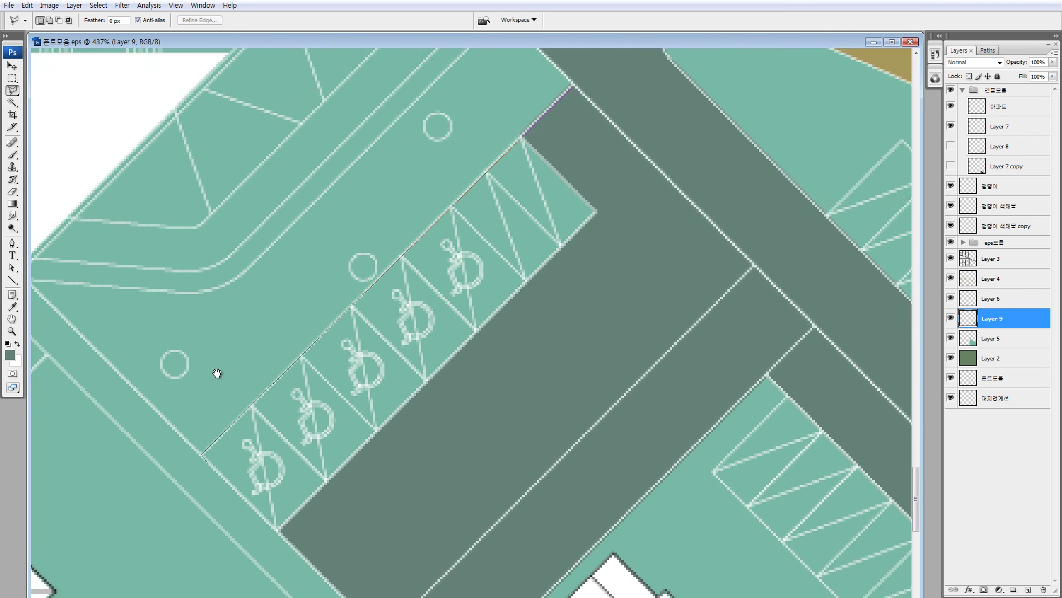
{"action": "left_click", "coordinate": [405, 564]}
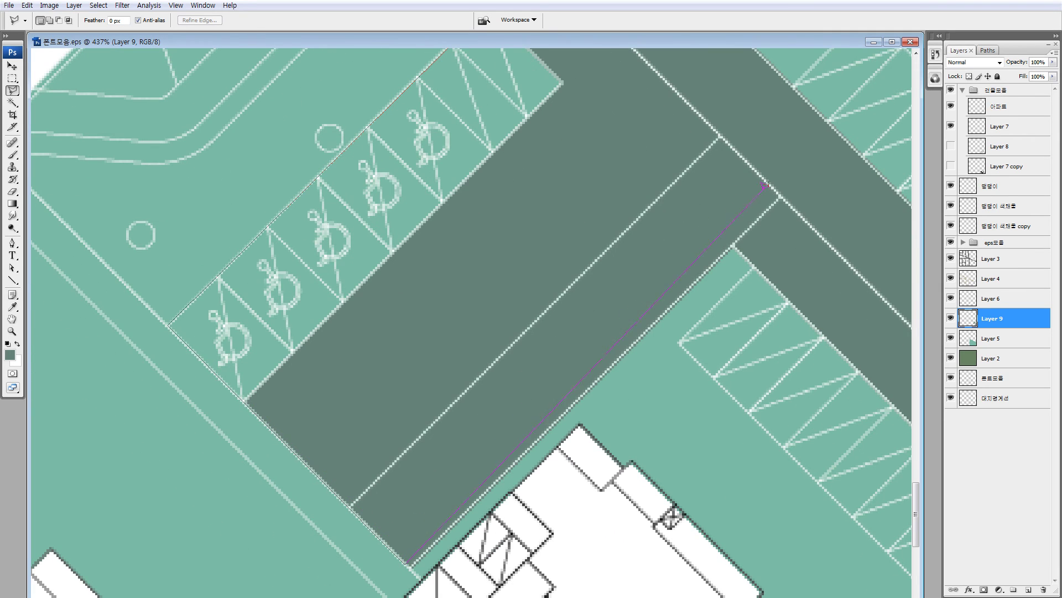
{"action": "left_click", "coordinate": [773, 181]}
{"action": "double_click", "coordinate": [766, 146]}
{"action": "key", "text": "alt+Delete"}
{"action": "left_click_drag", "start_coordinate": [682, 364], "coordinate": [493, 345]}
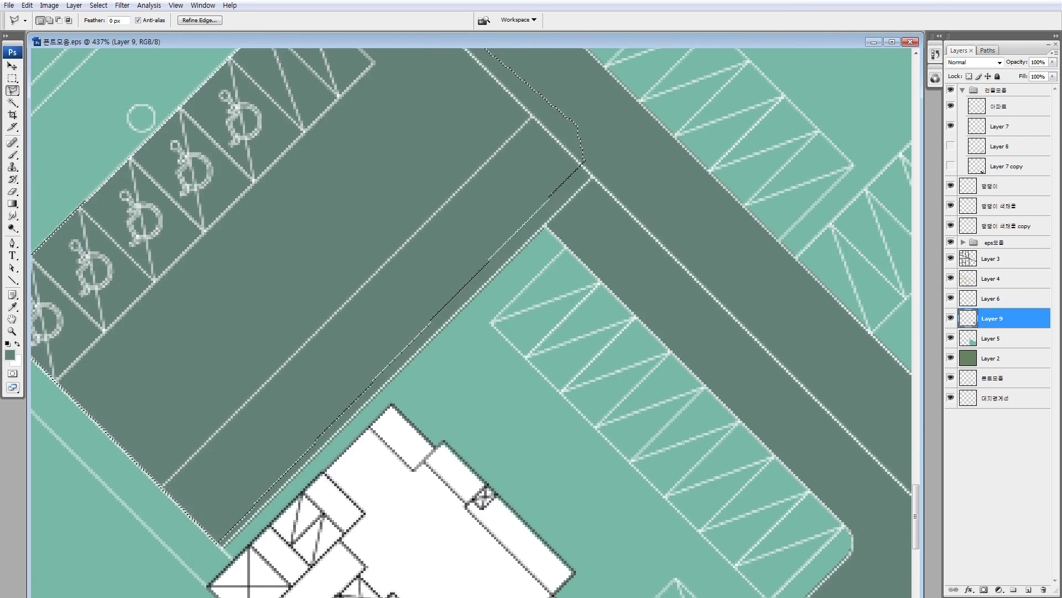
{"action": "key", "text": "ctrl+d"}
Step: Outline the stall row between the building's upper wing and the diagonal driveway and fill it with the foreground colour
{"action": "left_click", "coordinate": [567, 247]}
{"action": "left_click", "coordinate": [491, 322]}
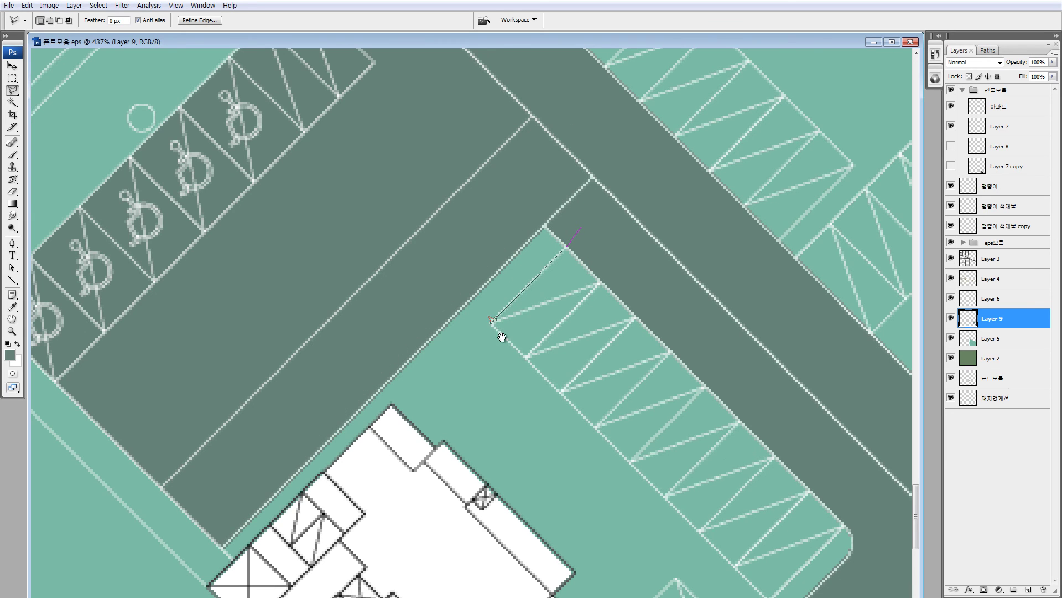
{"action": "scroll", "coordinate": [675, 521], "scroll_direction": "down", "scroll_amount": 4}
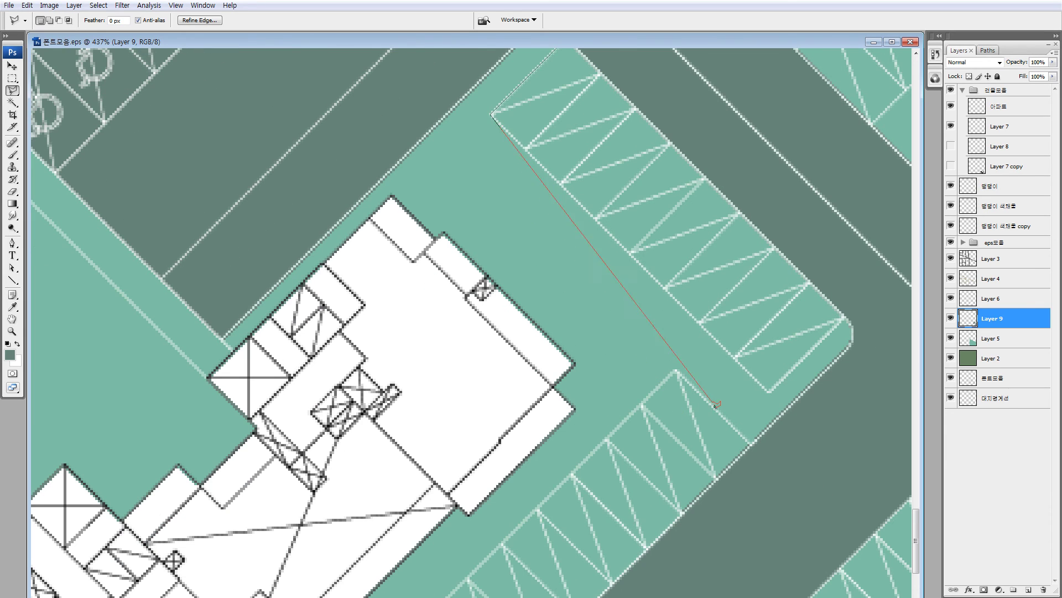
{"action": "left_click", "coordinate": [769, 392]}
{"action": "left_click", "coordinate": [858, 299]}
{"action": "left_click", "coordinate": [774, 167]}
{"action": "left_click_drag", "start_coordinate": [774, 167], "coordinate": [819, 248]}
{"action": "double_click", "coordinate": [627, 102]}
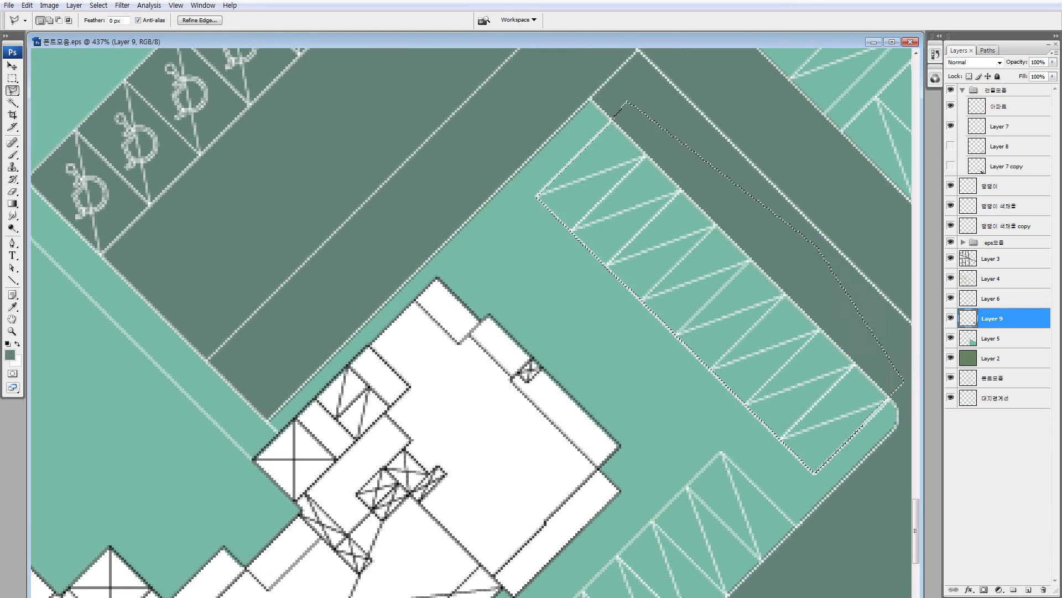
{"action": "key", "text": "alt+Delete"}
Step: Outline the short stall block across the diagonal driveway, fill it with the dark driveway colour, and deselect
{"action": "scroll", "coordinate": [638, 228], "scroll_direction": "up", "scroll_amount": 4}
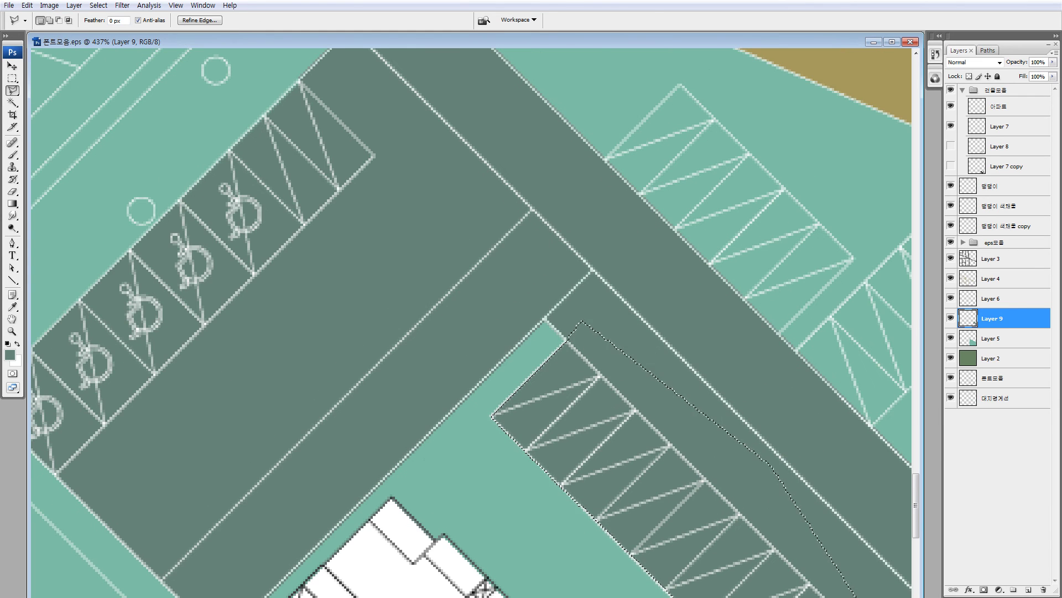
{"action": "left_click", "coordinate": [680, 84]}
{"action": "left_click", "coordinate": [856, 258]}
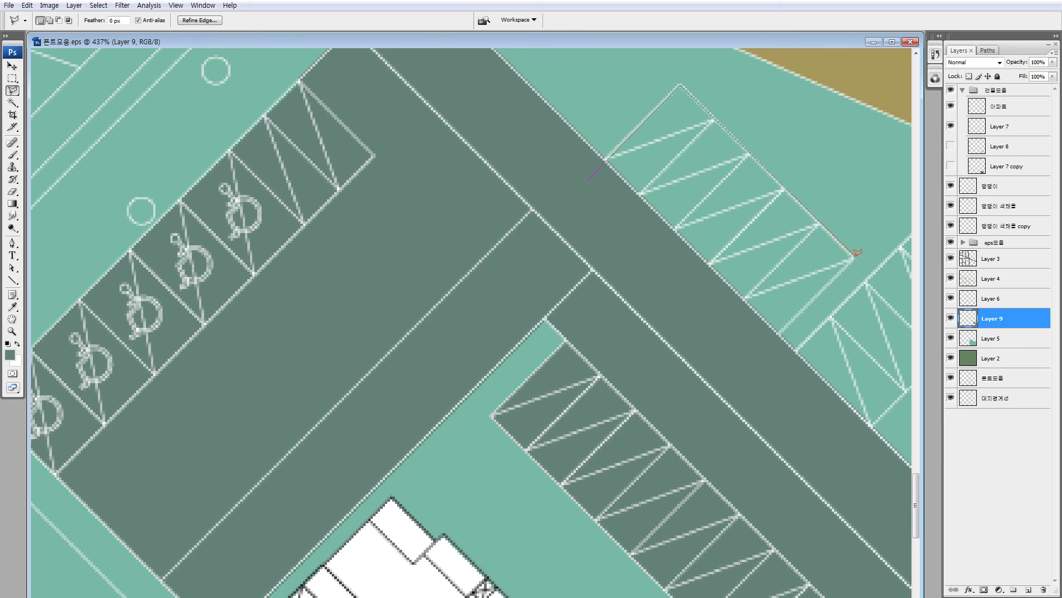
{"action": "double_click", "coordinate": [761, 350]}
{"action": "key", "text": "alt+BackSpace"}
{"action": "scroll", "coordinate": [552, 320], "scroll_direction": "down", "scroll_amount": 1}
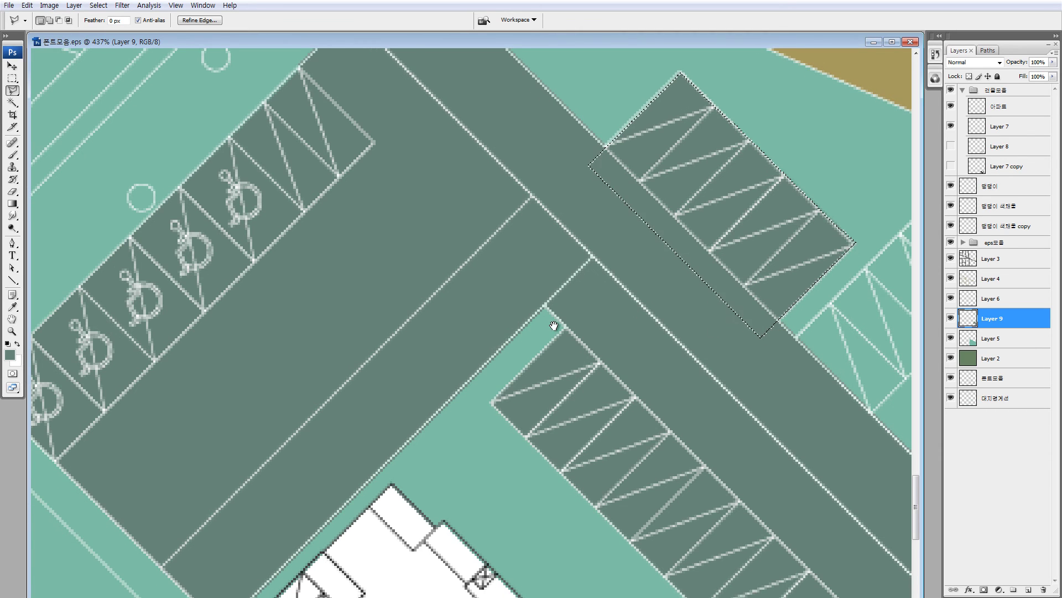
{"action": "key", "text": "ctrl+d"}
Step: Fill the visible part of the angled stall row next to the short stall block with the driveway colour and deselect
{"action": "left_click", "coordinate": [792, 339]}
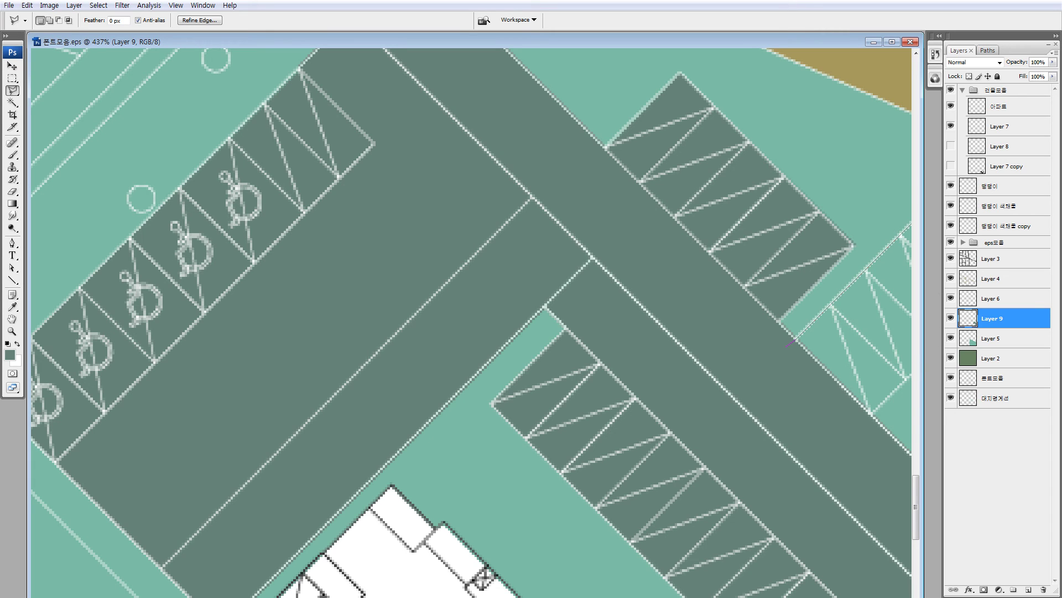
{"action": "left_click", "coordinate": [924, 363]}
{"action": "left_click", "coordinate": [793, 339]}
{"action": "key", "text": "alt+BackSpace"}
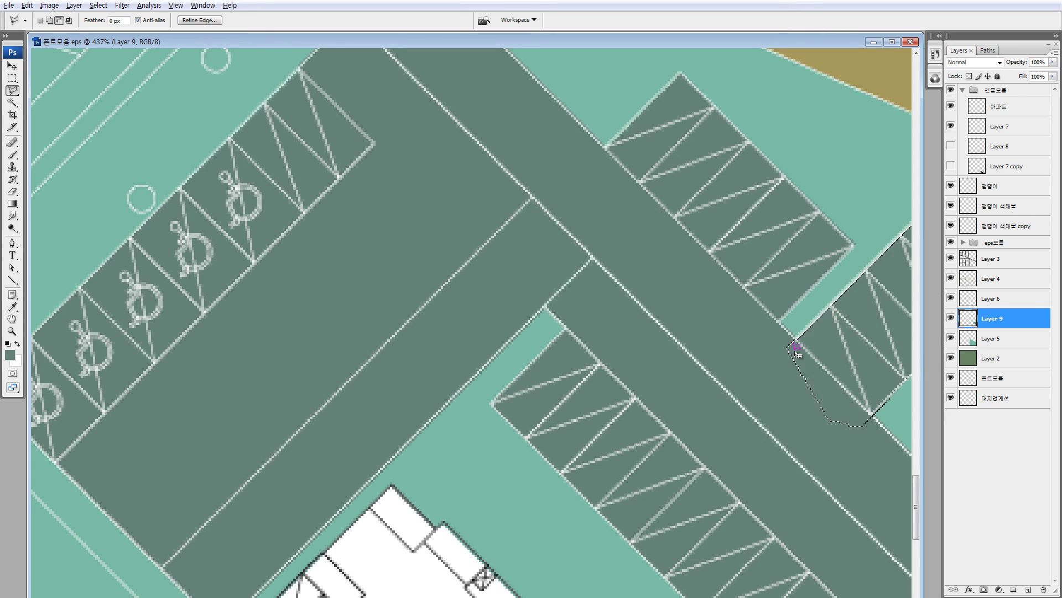
{"action": "key", "text": "ctrl+d"}
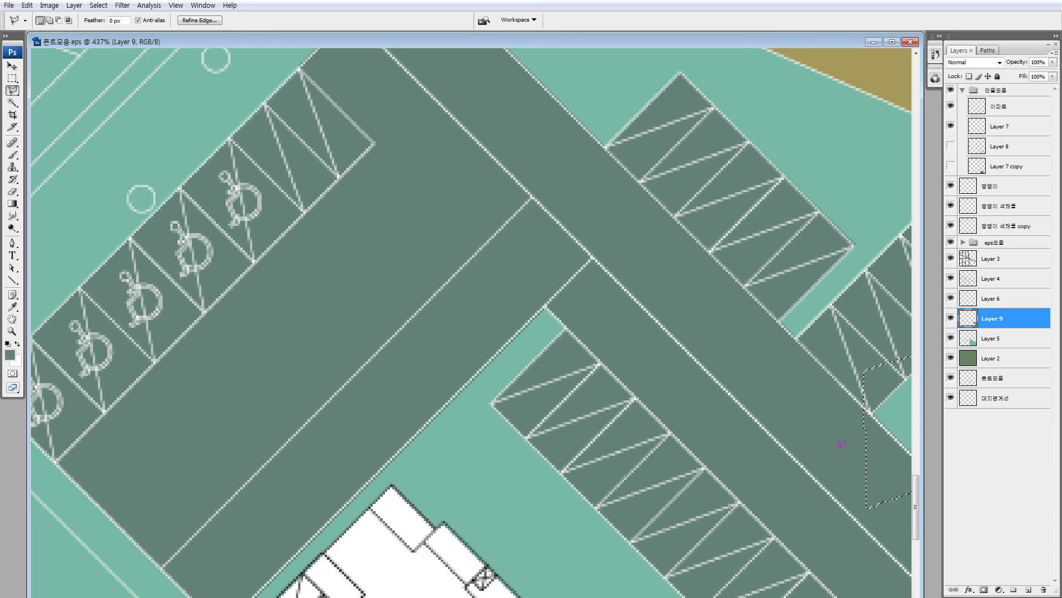
{"action": "double_click", "coordinate": [866, 507]}
{"action": "scroll", "coordinate": [685, 233], "scroll_direction": "down", "scroll_amount": 7}
{"action": "scroll", "coordinate": [750, 267], "scroll_direction": "down", "scroll_amount": 1}
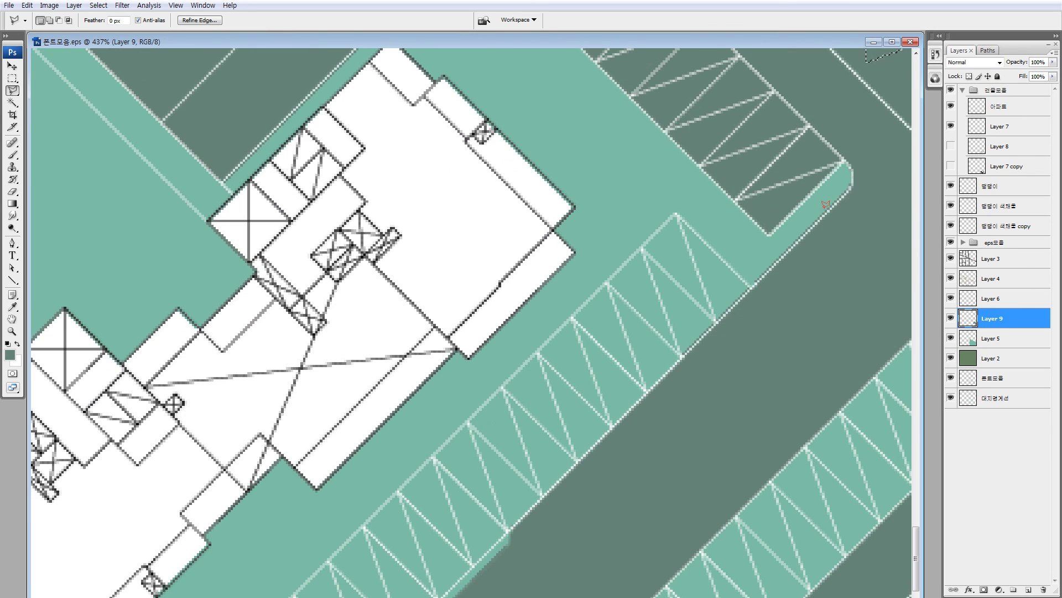
{"action": "left_click", "coordinate": [852, 189]}
{"action": "left_click", "coordinate": [442, 597]}
{"action": "left_click", "coordinate": [439, 546]}
{"action": "double_click", "coordinate": [849, 179]}
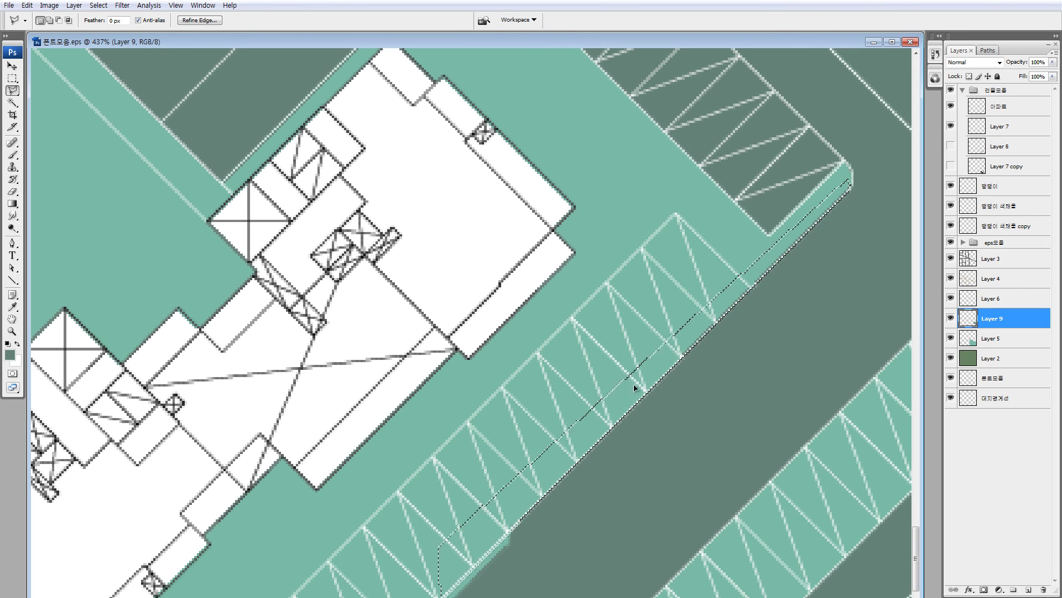
{"action": "key", "text": "ctrl+d"}
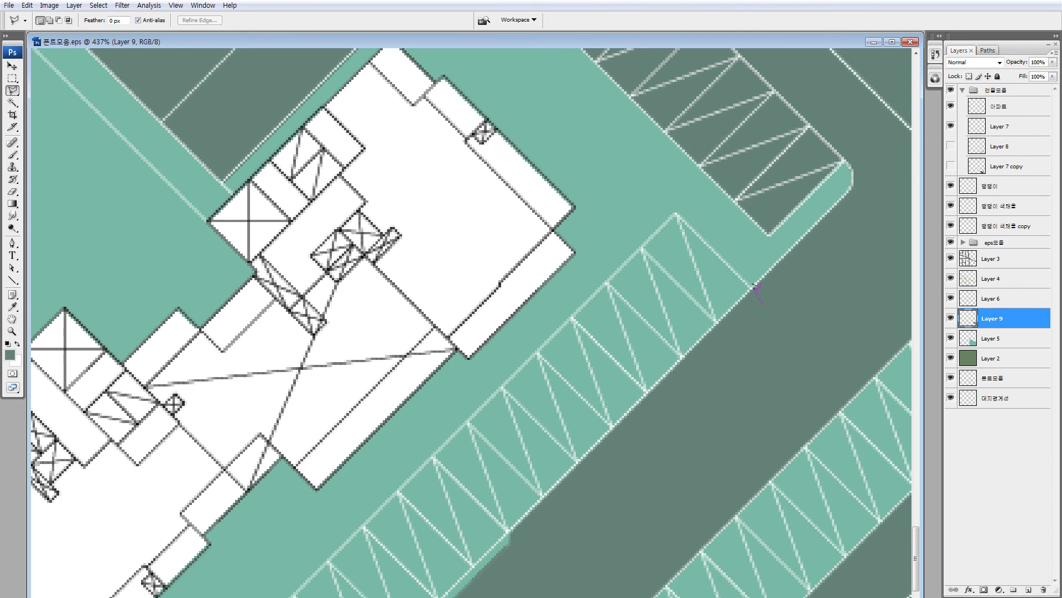
Step: Outline the long stall row running along the building's lower side and fill it with the driveway colour
{"action": "mouse_move", "coordinate": [343, 553]}
{"action": "left_mouse_down"}
{"action": "mouse_move", "coordinate": [641, 259]}
{"action": "mouse_move", "coordinate": [670, 259]}
{"action": "left_mouse_up"}
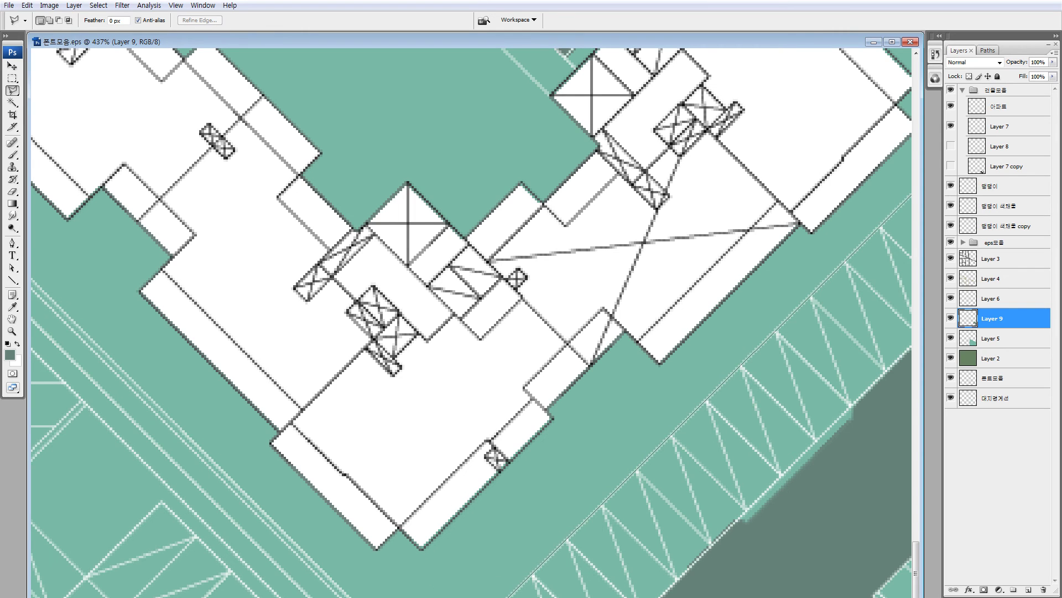
{"action": "left_click_drag", "start_coordinate": [872, 463], "coordinate": [609, 544]}
{"action": "left_click", "coordinate": [726, 463]}
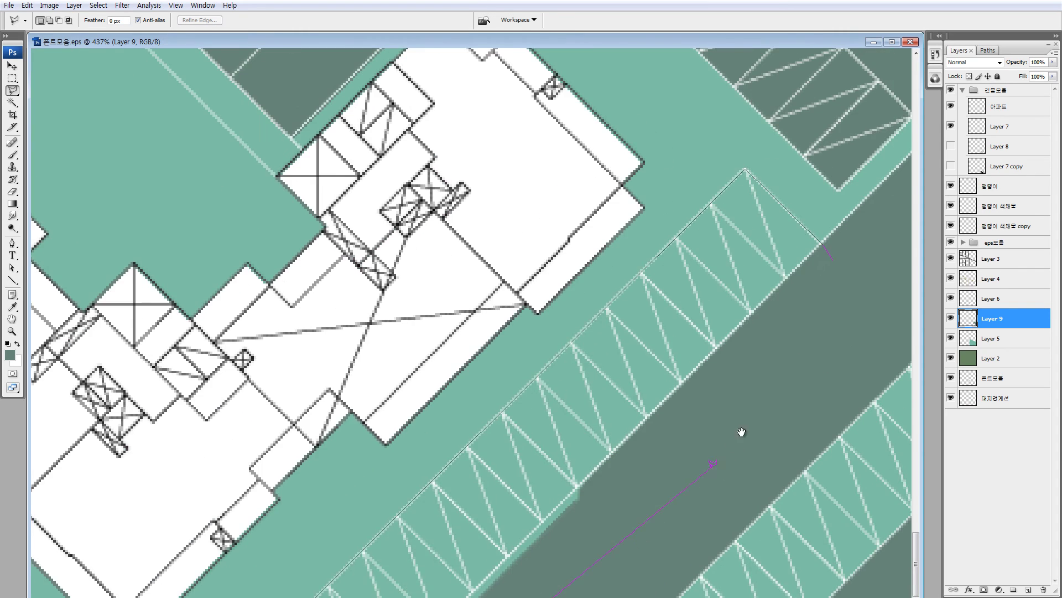
{"action": "left_click_drag", "start_coordinate": [868, 280], "coordinate": [795, 333]}
{"action": "double_click", "coordinate": [798, 338]}
{"action": "key", "text": "alt+BackSpace"}
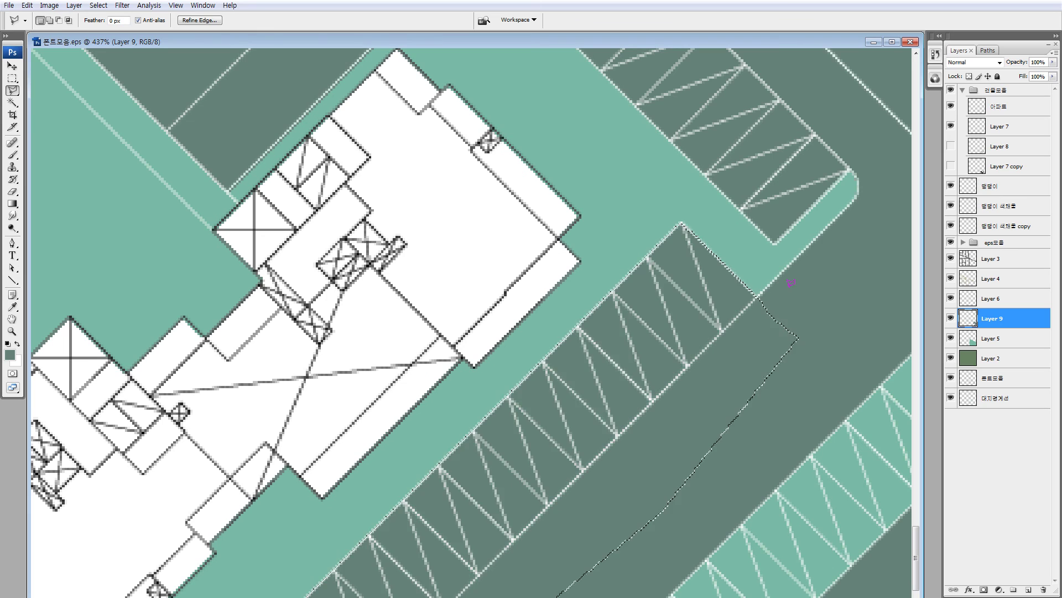
Step: Outline the long stall row across the driveway from the building-side row and fill it with the driveway colour
{"action": "scroll", "coordinate": [793, 277], "scroll_direction": "down", "scroll_amount": 3}
{"action": "left_click", "coordinate": [762, 314]}
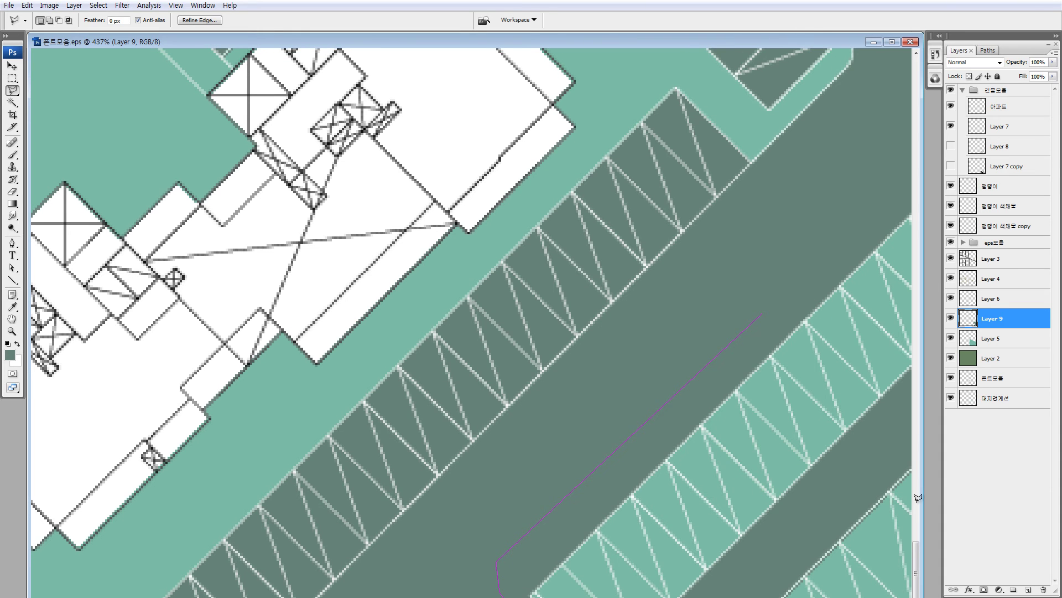
{"action": "scroll", "coordinate": [934, 385], "scroll_direction": "up", "scroll_amount": 2}
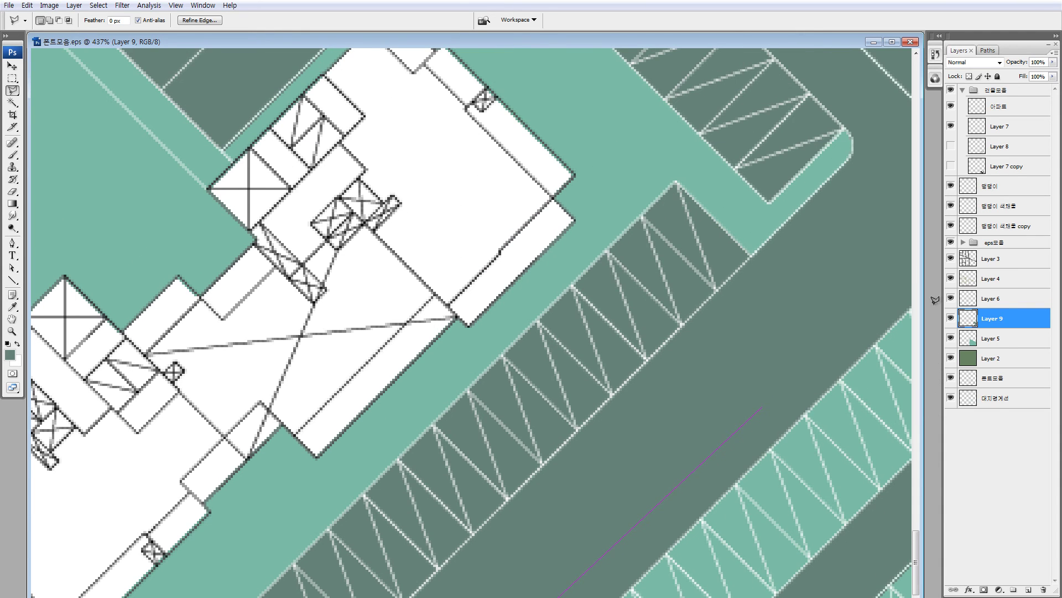
{"action": "key", "text": "Return"}
{"action": "key", "text": "alt+Delete"}
Step: Outline the two adjoining stall blocks below the building's lower corner, beside the striped paving, and fill them with the driveway colour
{"action": "left_click_drag", "start_coordinate": [316, 344], "coordinate": [623, 277]}
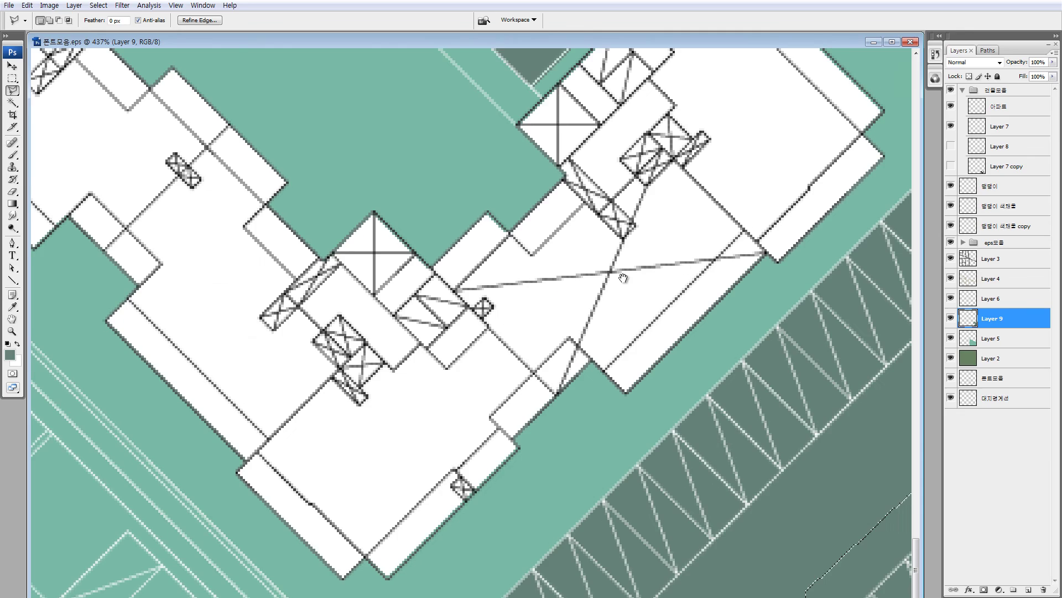
{"action": "left_click_drag", "start_coordinate": [228, 379], "coordinate": [534, 349]}
{"action": "left_click_drag", "start_coordinate": [297, 470], "coordinate": [398, 471]}
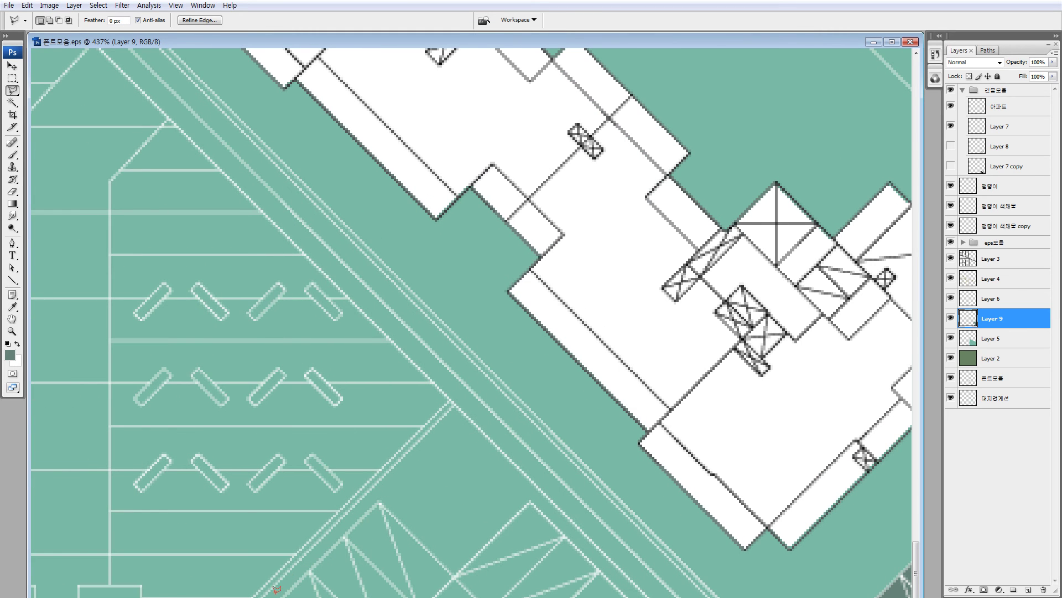
{"action": "left_click", "coordinate": [275, 596]}
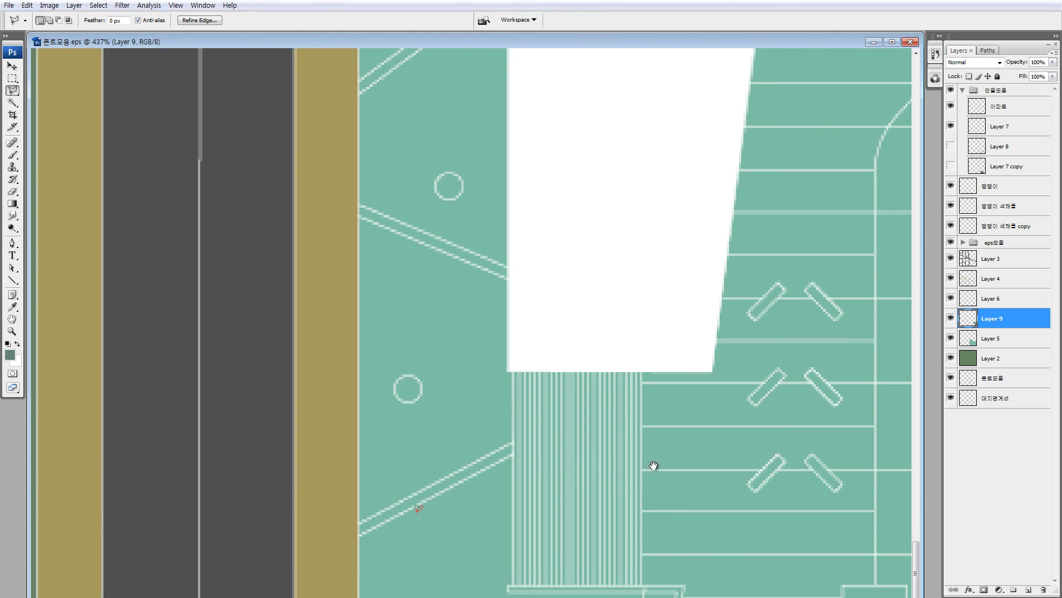
{"action": "left_click_drag", "start_coordinate": [789, 440], "coordinate": [253, 272]}
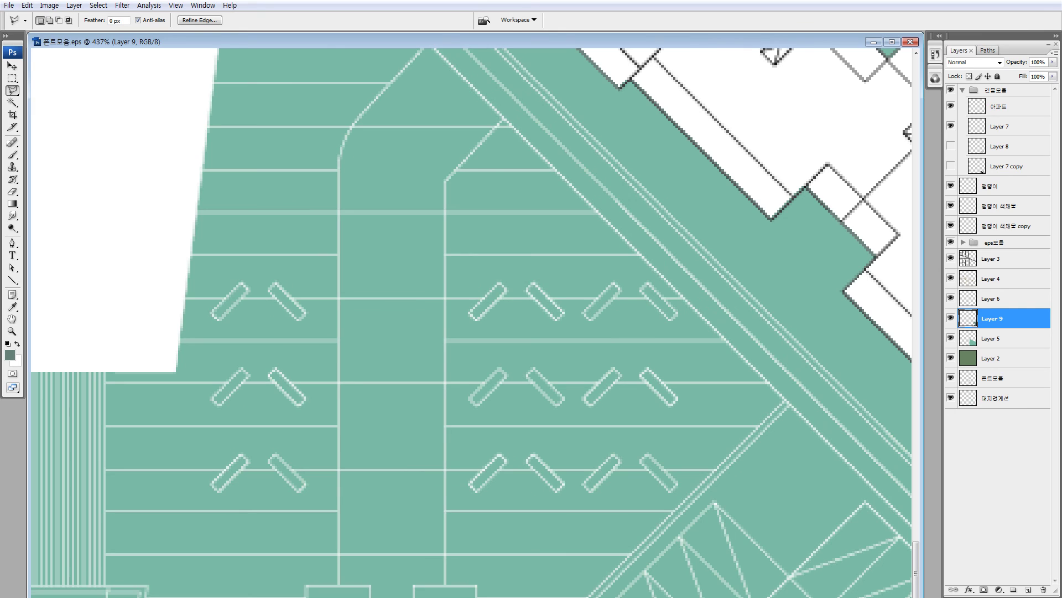
{"action": "left_click", "coordinate": [619, 597]}
{"action": "left_click", "coordinate": [714, 502]}
{"action": "left_click", "coordinate": [791, 575]}
{"action": "left_click_drag", "start_coordinate": [855, 498], "coordinate": [683, 527]}
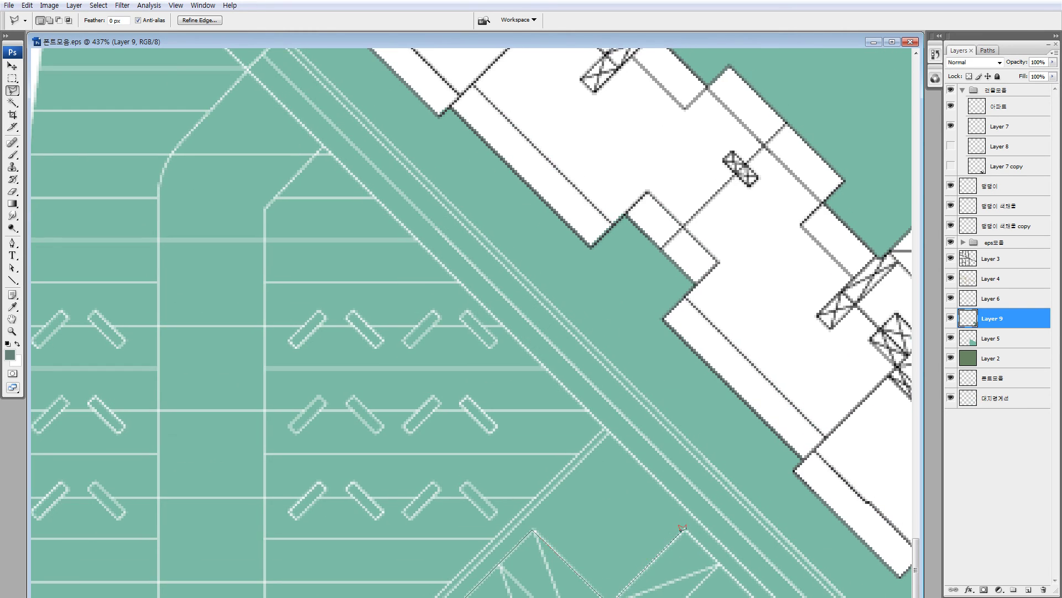
{"action": "left_click", "coordinate": [684, 529]}
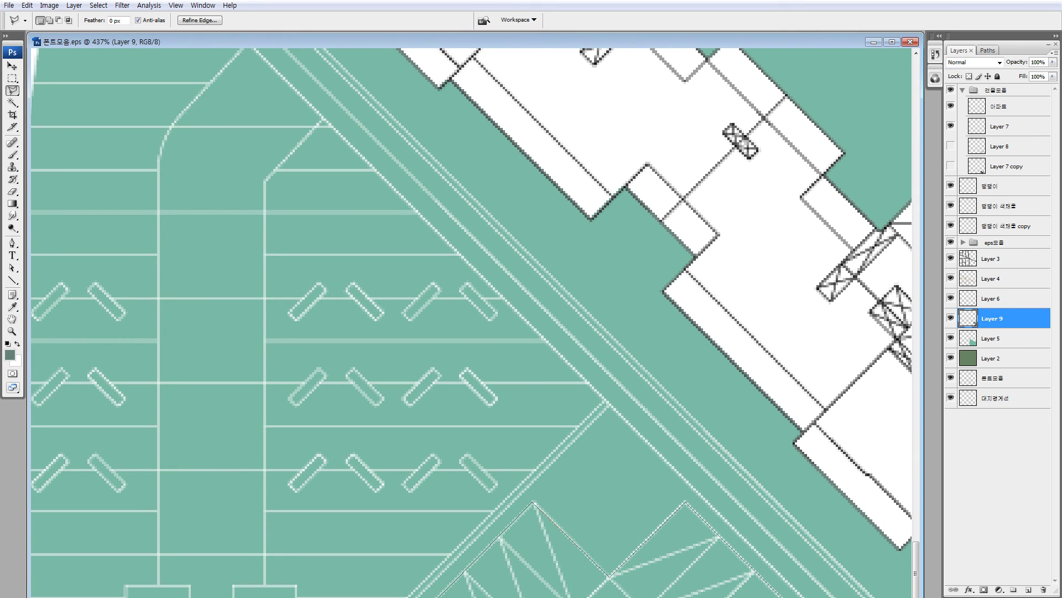
{"action": "key", "text": "Return"}
{"action": "key", "text": "alt+BackSpace"}
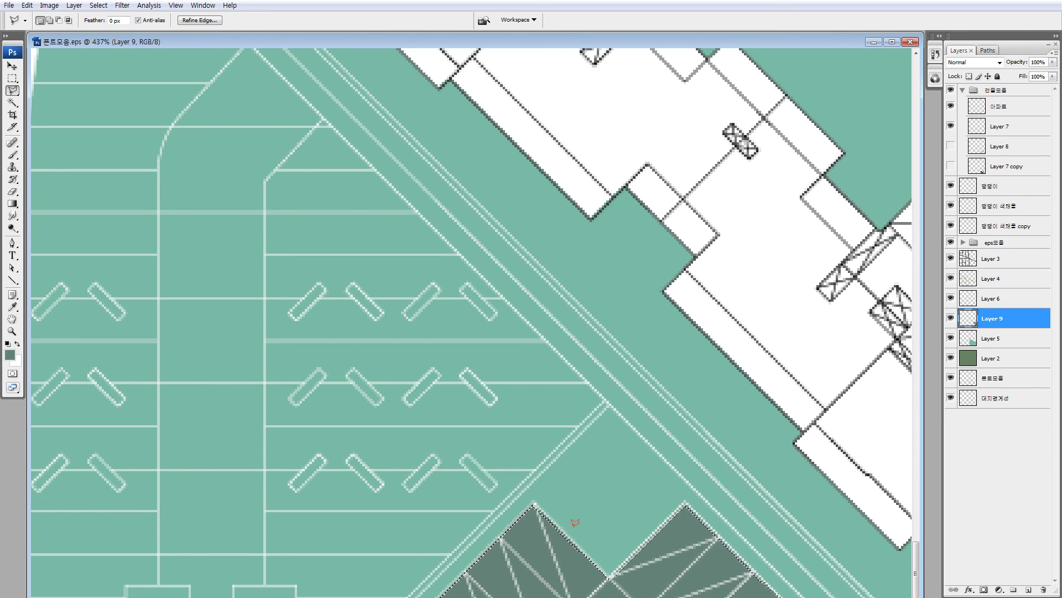
Step: Deselect, pick the bent white block on Layer 6, and set its lightness to -10
{"action": "key", "text": "ctrl+minus"}
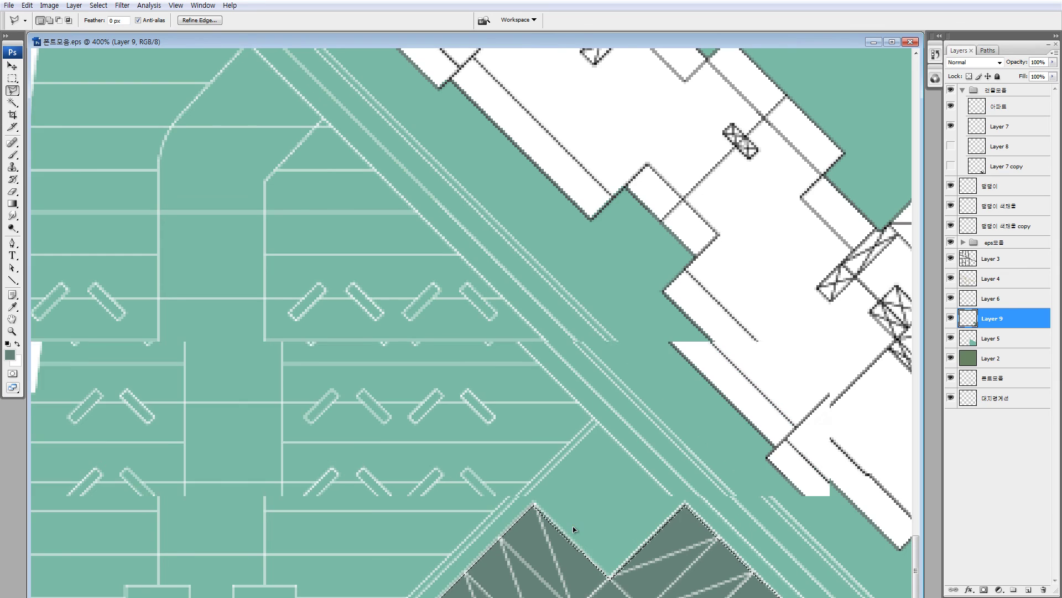
{"action": "key", "text": "ctrl+minus"}
{"action": "key", "text": "ctrl+minus"}
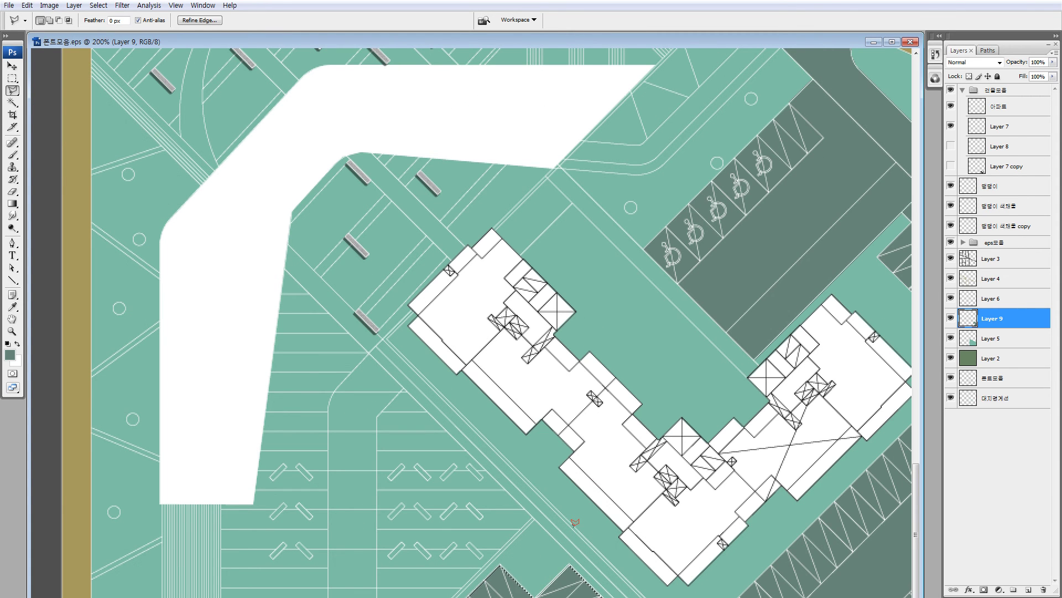
{"action": "key", "text": "v"}
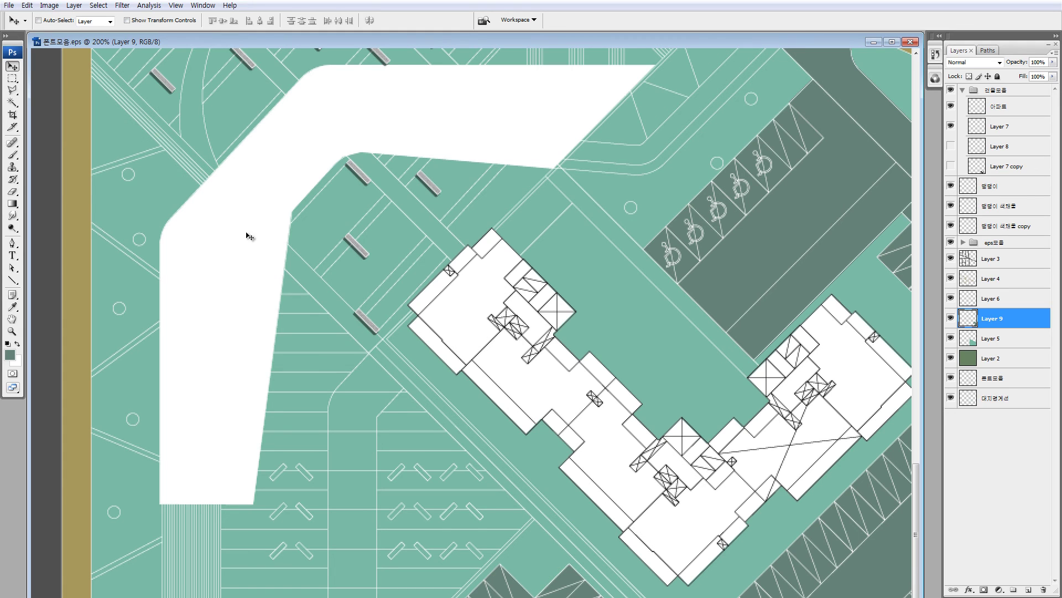
{"action": "left_click", "coordinate": [252, 247], "text": "ctrl"}
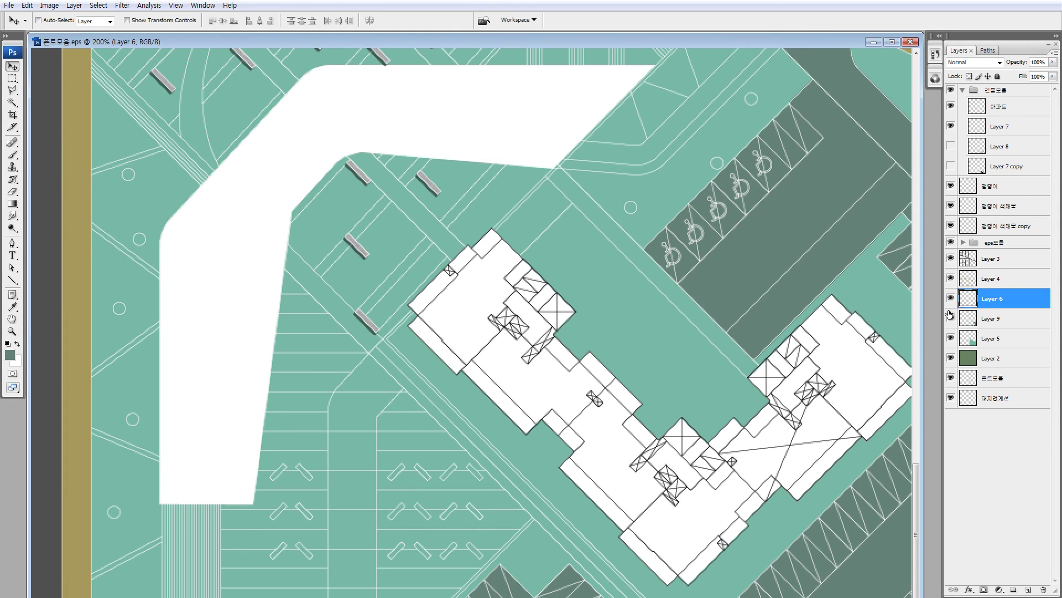
{"action": "key", "text": "ctrl+u"}
{"action": "left_click_drag", "start_coordinate": [883, 376], "coordinate": [878, 376]}
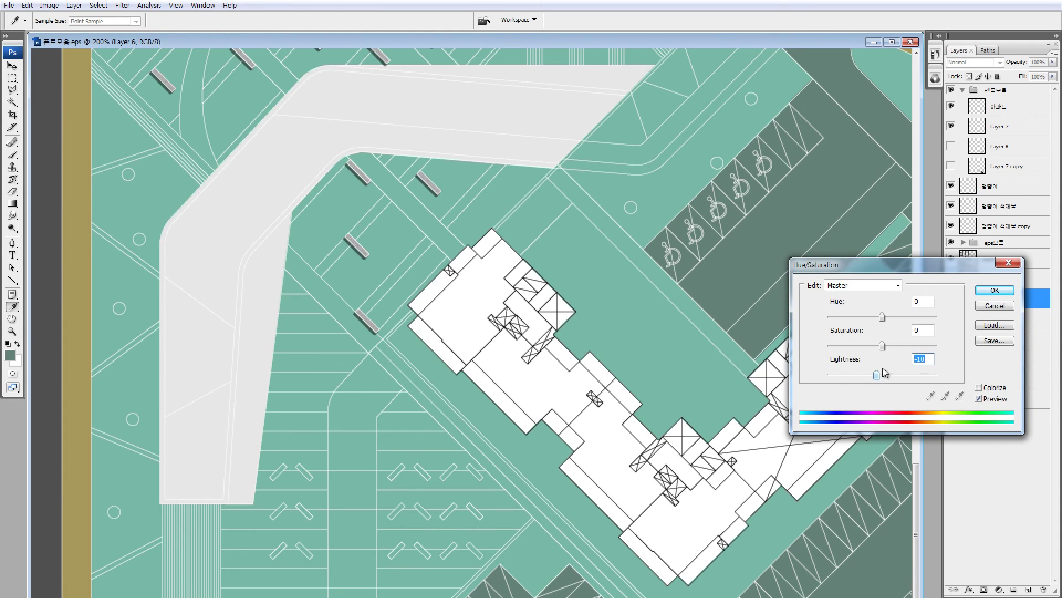
{"action": "left_click", "coordinate": [994, 290]}
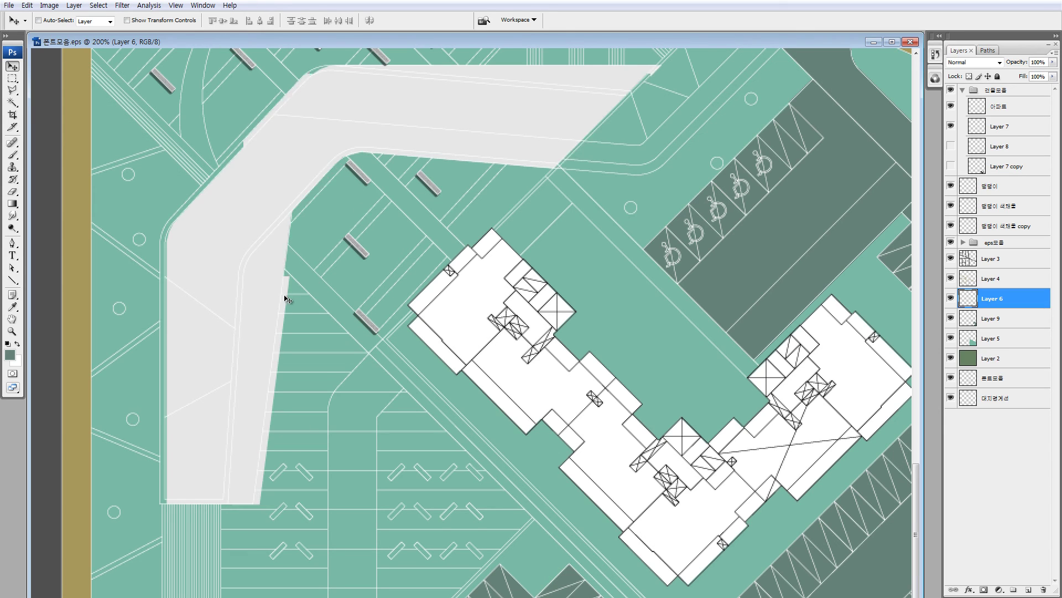
Step: Outline the strip between the parking driveway's edge and the building, switch to Layer 9 to trim stray driveway fill there, and deselect
{"action": "key", "text": "ctrl+minus"}
{"action": "key", "text": "ctrl+minus"}
{"action": "key", "text": "ctrl+minus"}
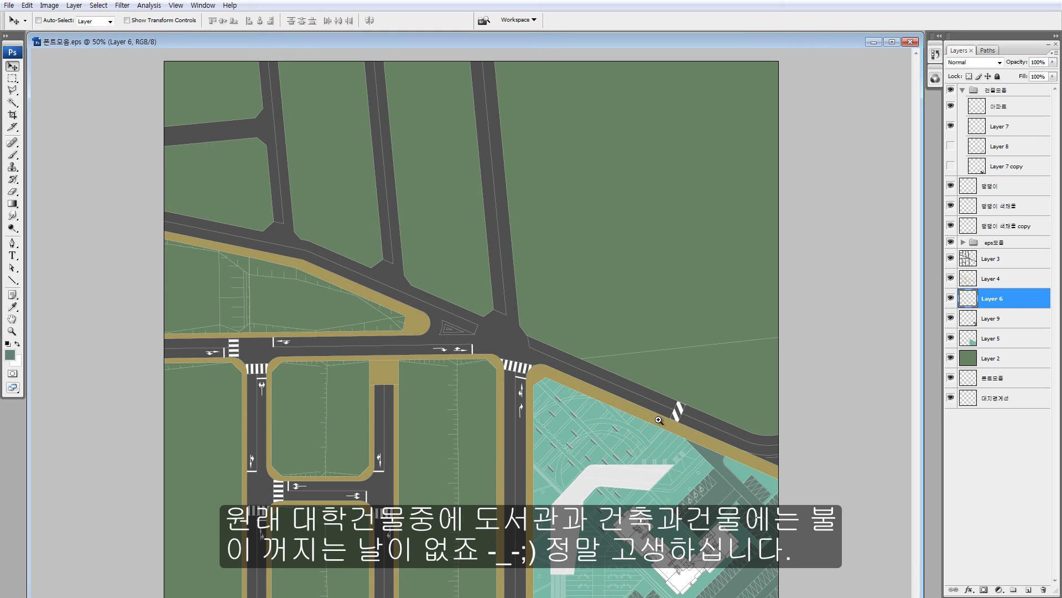
{"action": "key", "text": "z"}
{"action": "left_click_drag", "start_coordinate": [555, 455], "coordinate": [755, 563]}
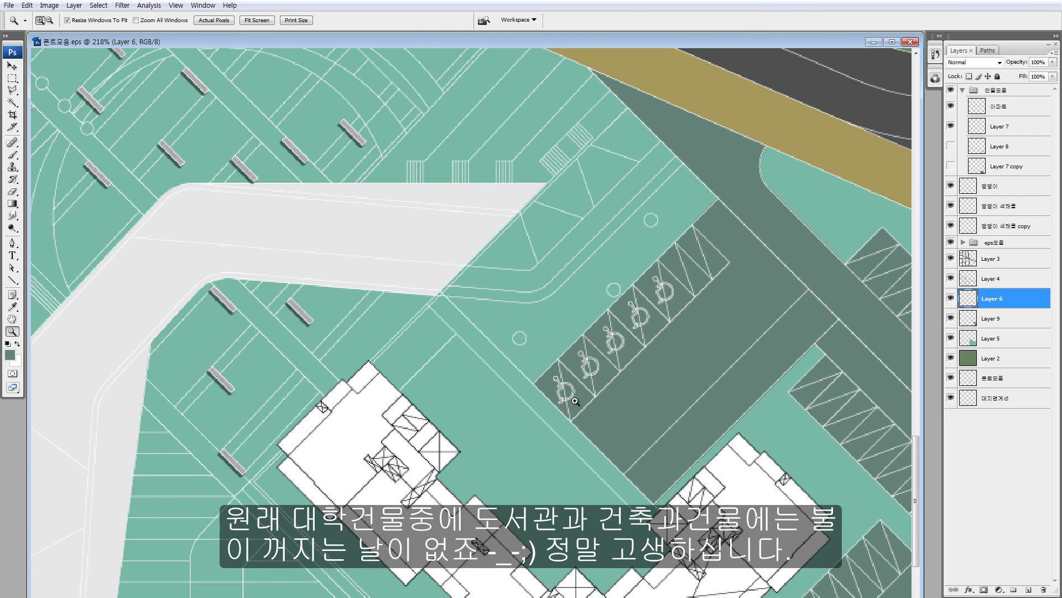
{"action": "left_click_drag", "start_coordinate": [576, 401], "coordinate": [761, 532]}
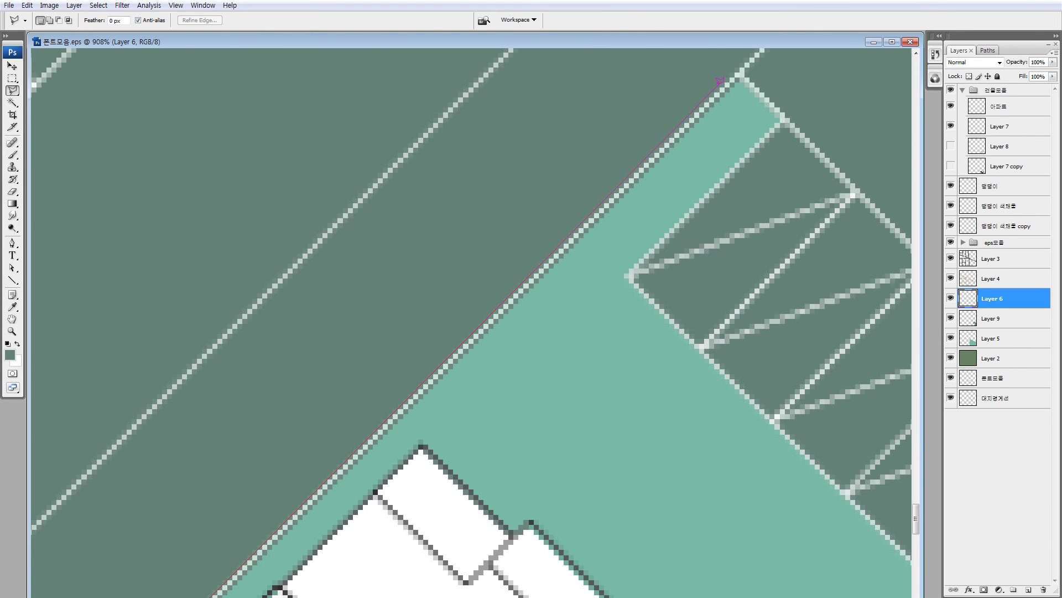
{"action": "left_click", "coordinate": [740, 74]}
{"action": "left_click", "coordinate": [580, 290]}
{"action": "left_click_drag", "start_coordinate": [496, 410], "coordinate": [639, 205]}
{"action": "left_click", "coordinate": [403, 552], "text": "ctrl"}
{"action": "left_click", "coordinate": [426, 444], "text": "ctrl"}
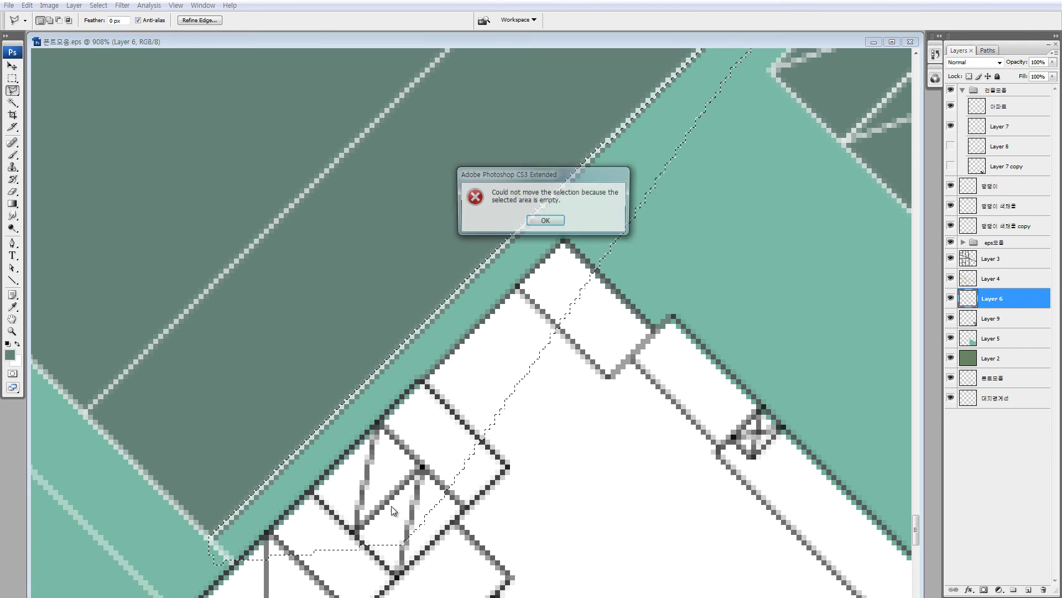
{"action": "key", "text": "Return"}
{"action": "left_click", "coordinate": [965, 319]}
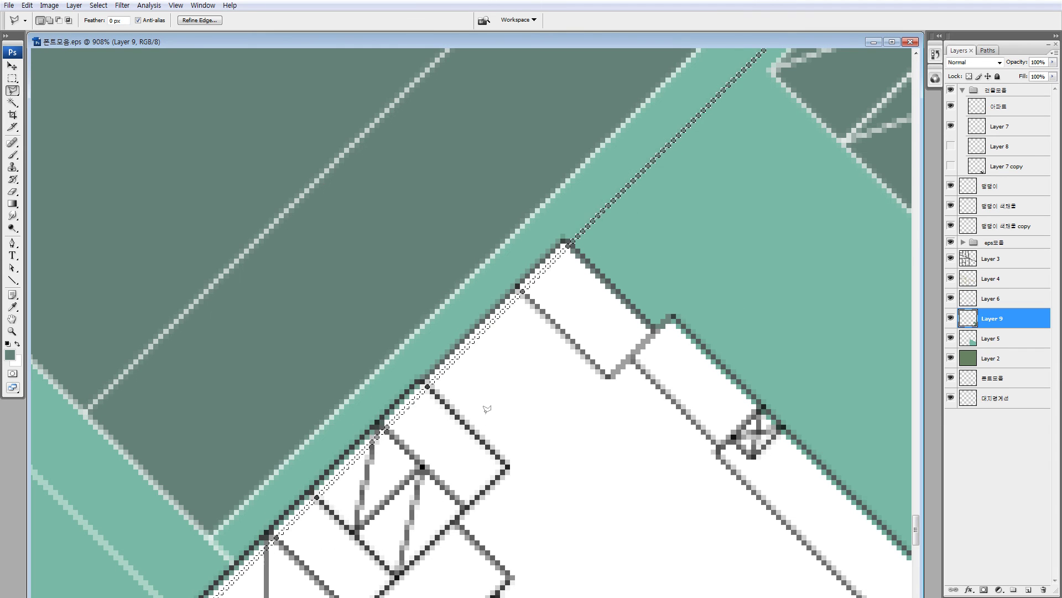
{"action": "key", "text": "ctrl+d"}
Step: Outline the curved green corner between the driveway entrance and the first stall row, clear the stray fill inside it, and deselect
{"action": "key", "text": "ctrl+minus"}
{"action": "key", "text": "ctrl+minus"}
{"action": "key", "text": "ctrl+minus"}
{"action": "key", "text": "ctrl+minus"}
{"action": "key", "text": "ctrl+minus"}
{"action": "key", "text": "ctrl+minus"}
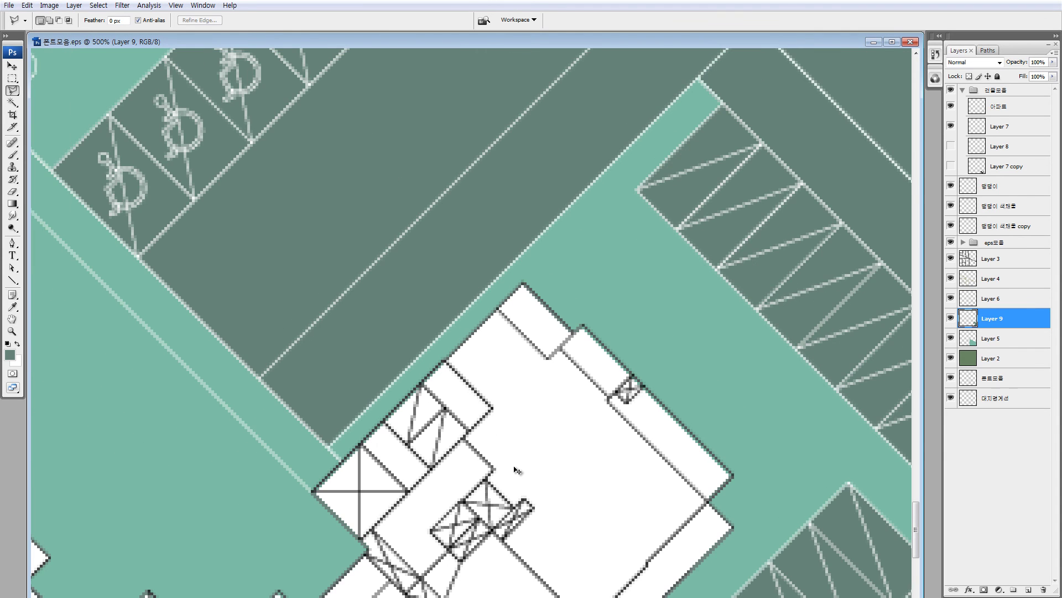
{"action": "key", "text": "ctrl+minus"}
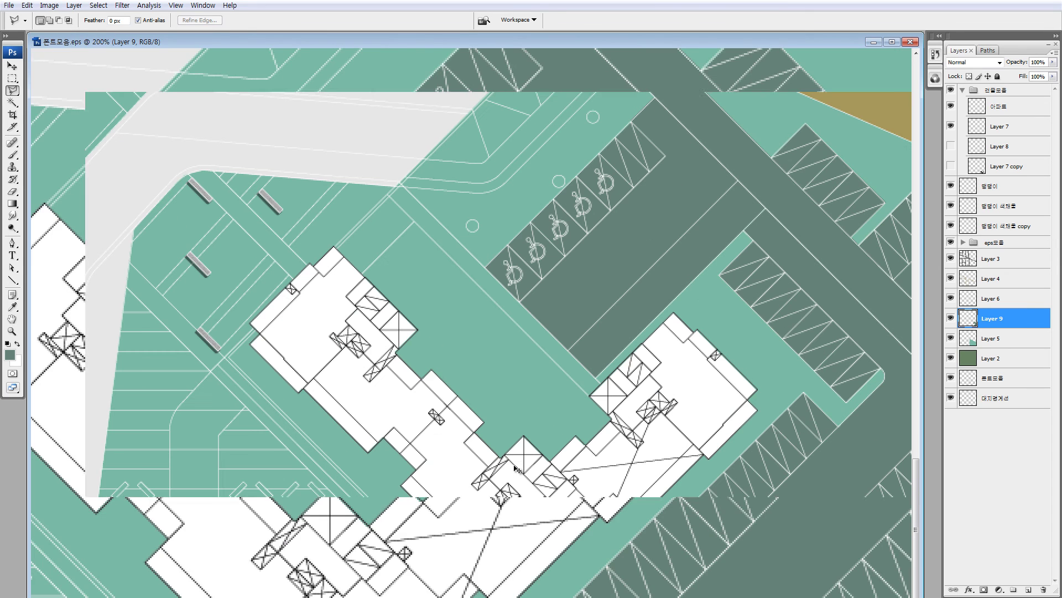
{"action": "key", "text": "ctrl+minus"}
{"action": "key", "text": "z"}
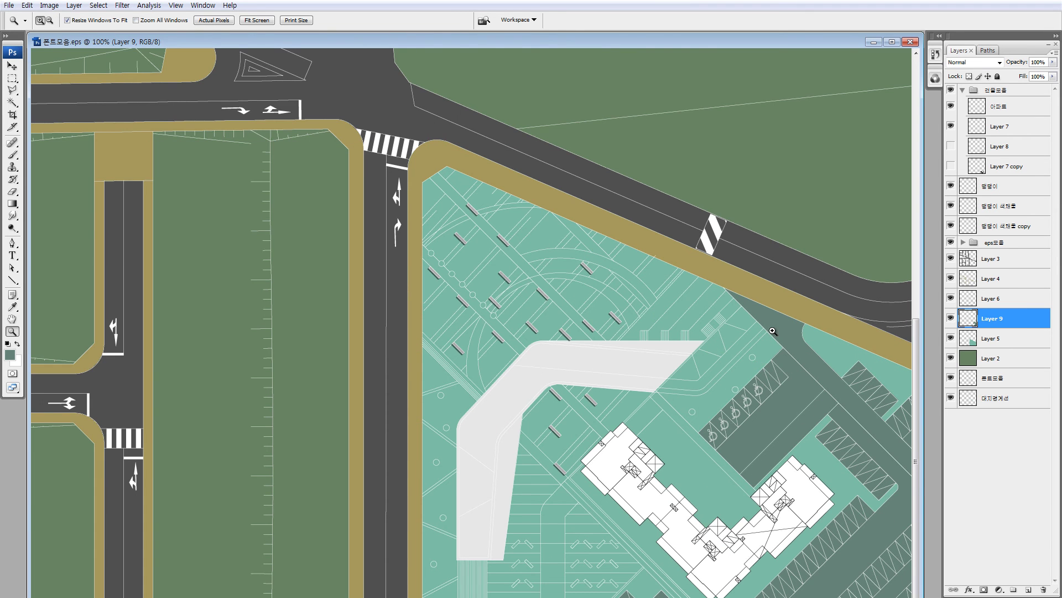
{"action": "left_click_drag", "start_coordinate": [774, 332], "coordinate": [781, 353]}
{"action": "key", "text": "l"}
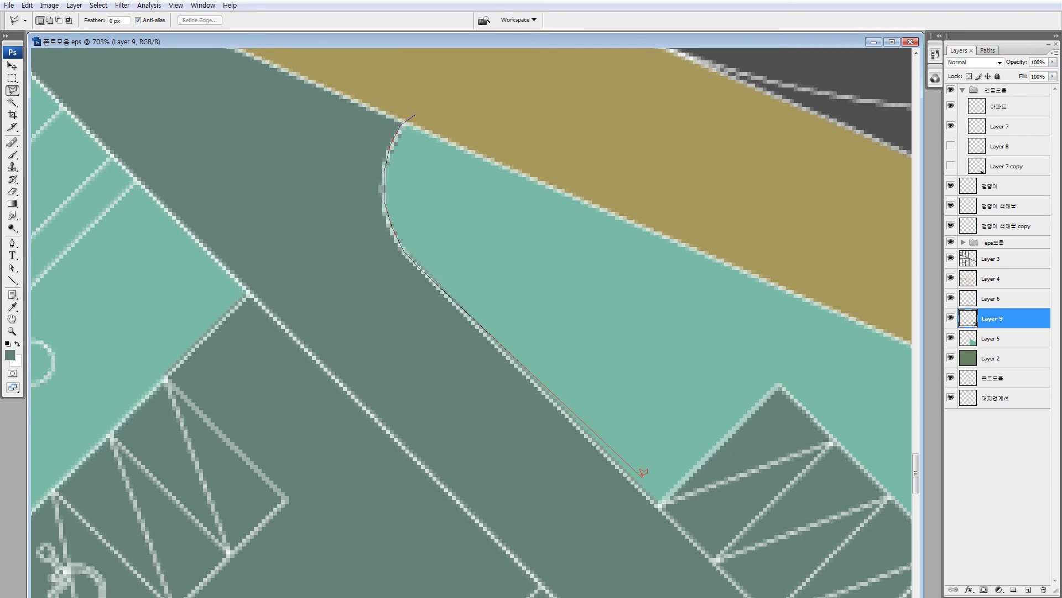
{"action": "left_click", "coordinate": [659, 505]}
{"action": "left_click", "coordinate": [802, 363]}
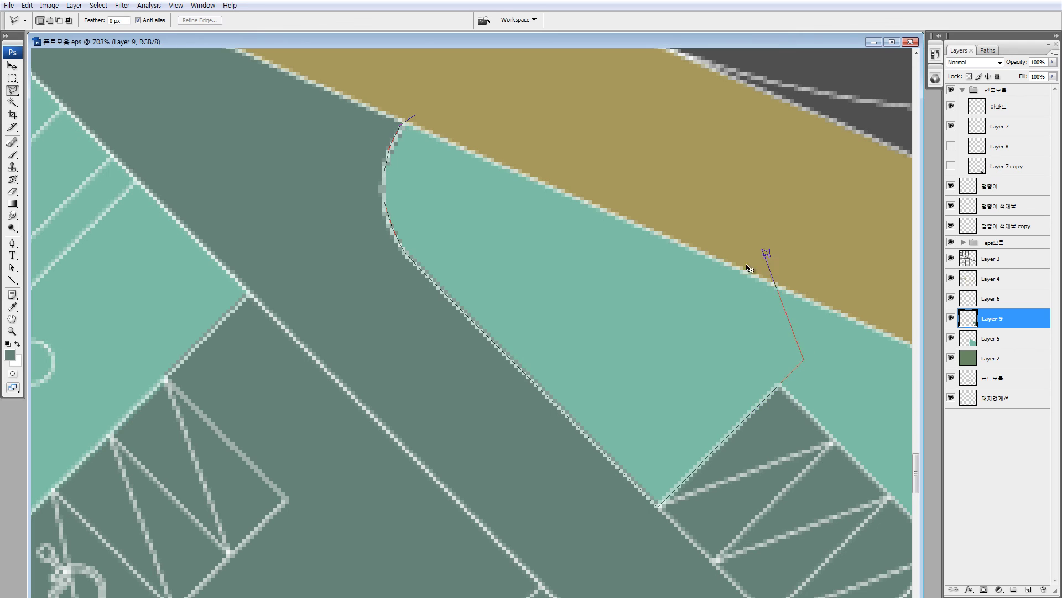
{"action": "double_click", "coordinate": [766, 253]}
{"action": "key", "text": "Delete"}
{"action": "key", "text": "ctrl+d"}
Step: Adjust the hue and saturation of Layer 9 to turn the driveways and stalls neutral grey
{"action": "scroll", "coordinate": [708, 326], "scroll_direction": "down", "scroll_amount": 8}
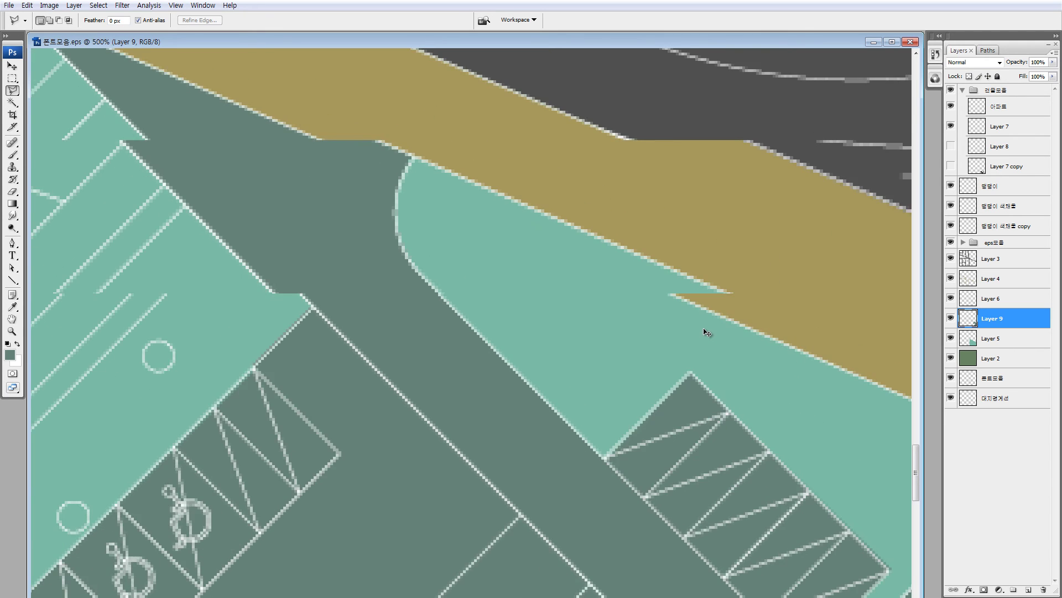
{"action": "scroll", "coordinate": [708, 342], "scroll_direction": "down", "scroll_amount": 1}
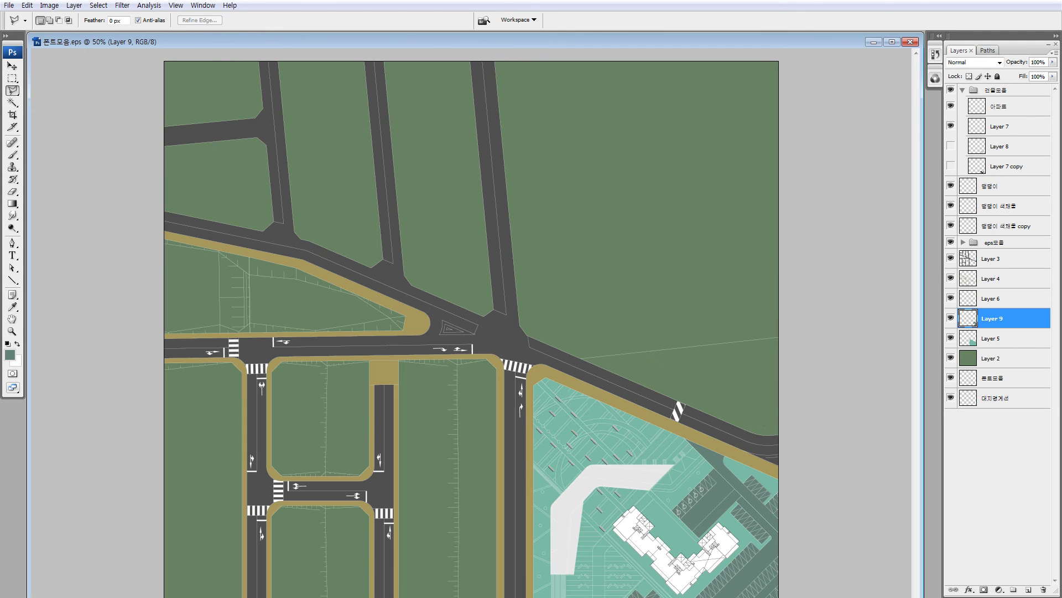
{"action": "key", "text": "i"}
{"action": "key", "text": "ctrl+u"}
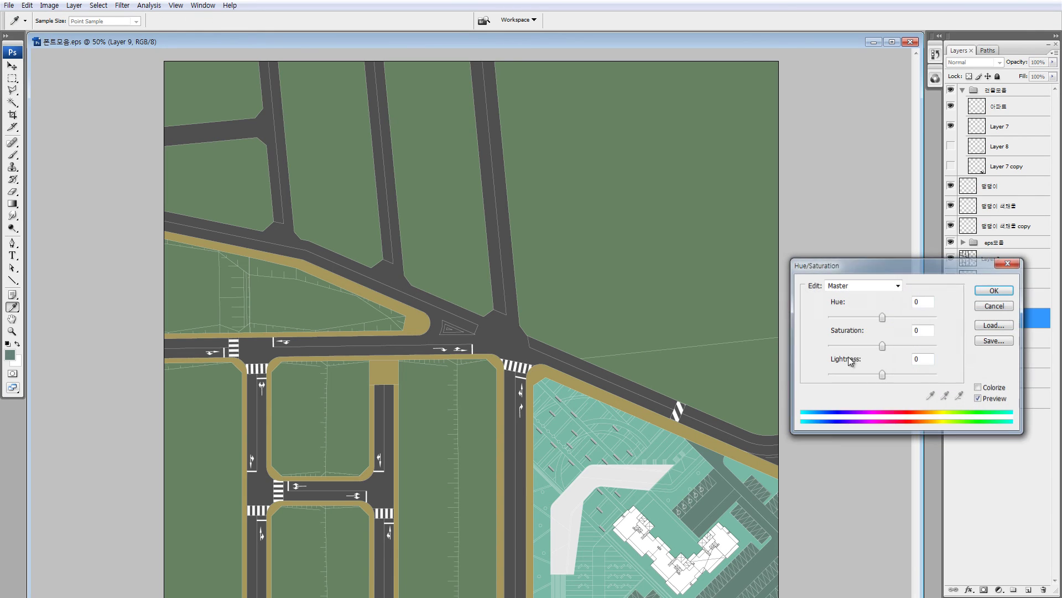
{"action": "left_click", "coordinate": [995, 290]}
{"action": "key", "text": "l"}
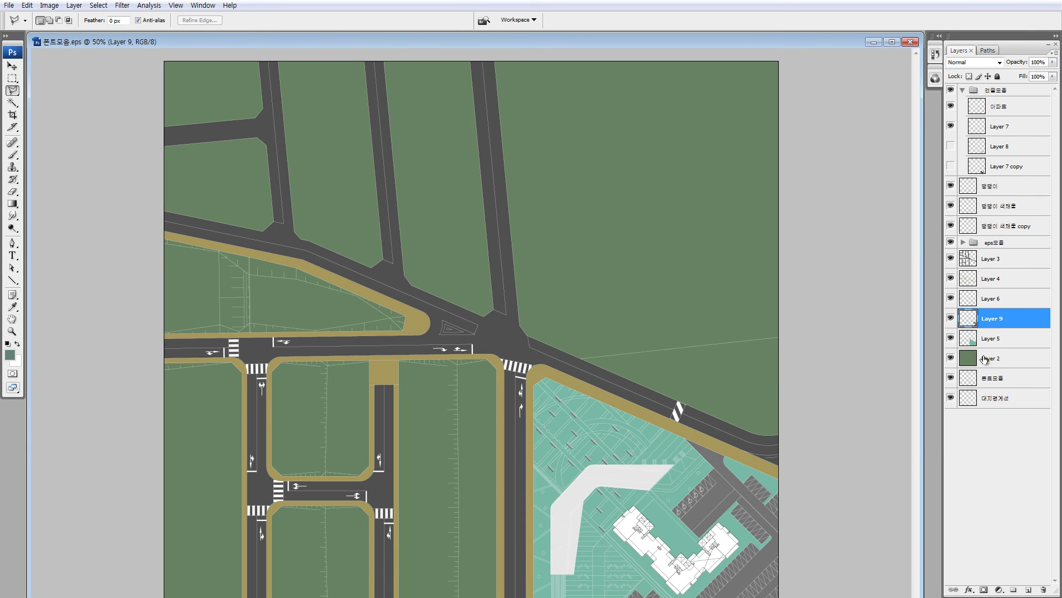
Step: Activate the site's line-drawing layer and select the first two green plots beside the street with the Magic Wand
{"action": "left_click", "coordinate": [968, 342]}
{"action": "key", "text": "z"}
{"action": "left_click_drag", "start_coordinate": [499, 454], "coordinate": [589, 544]}
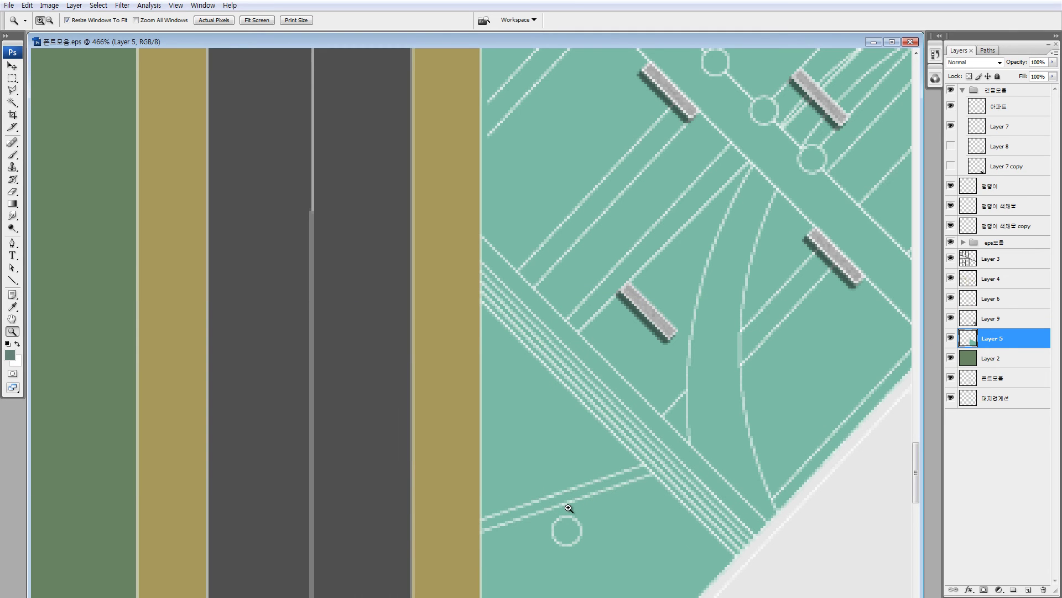
{"action": "key", "text": "v"}
{"action": "left_click", "coordinate": [597, 487], "text": "ctrl"}
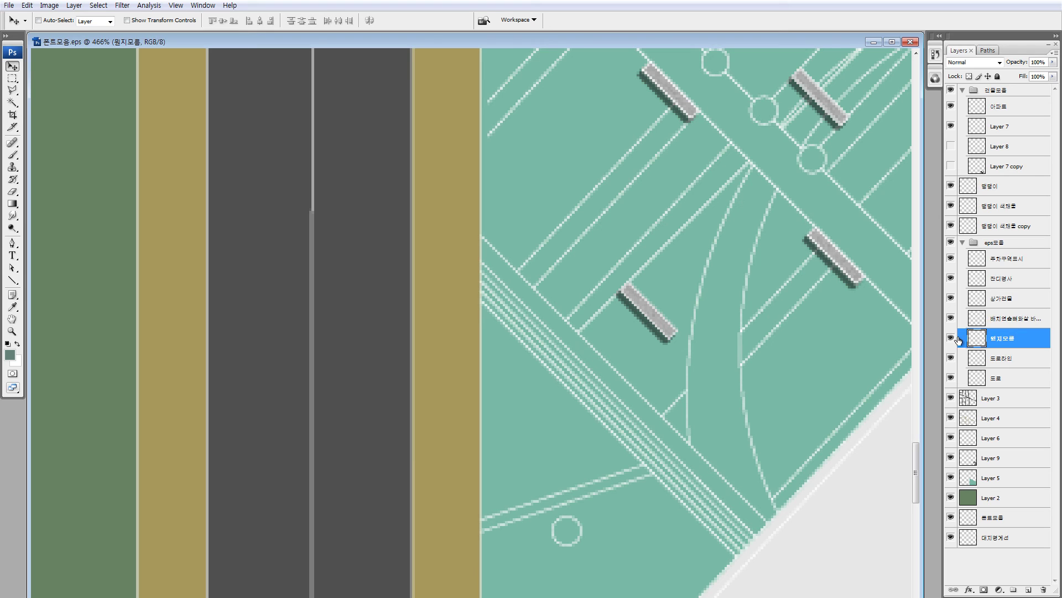
{"action": "key", "text": "w"}
{"action": "left_click", "coordinate": [554, 421]}
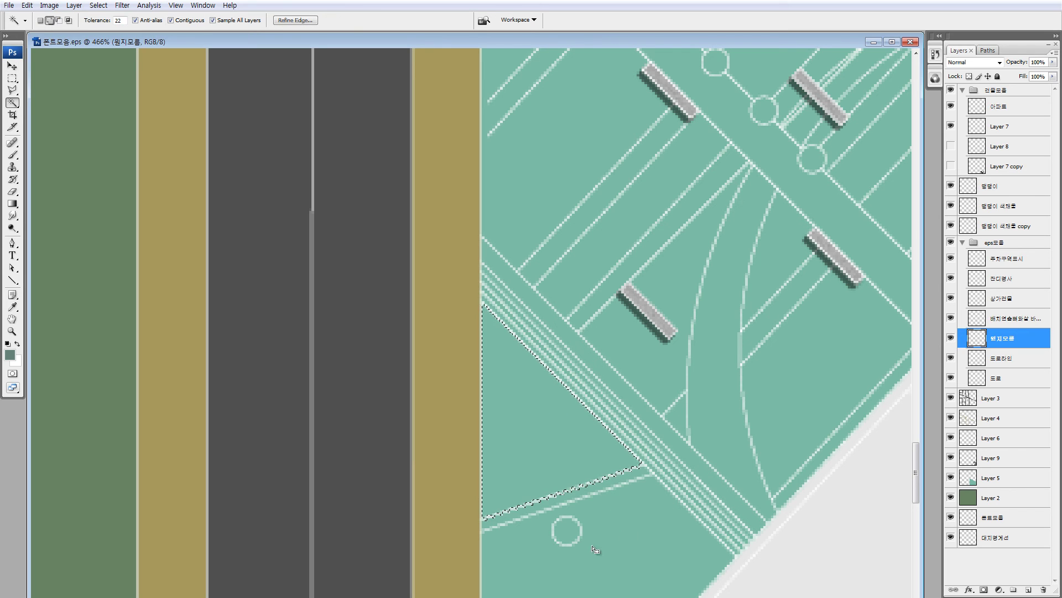
{"action": "left_click", "coordinate": [600, 552], "text": "shift"}
Step: Add the remaining green plots between the street and the bent grey block to the selection
{"action": "left_click_drag", "start_coordinate": [600, 552], "coordinate": [640, 191]}
{"action": "left_click_drag", "start_coordinate": [597, 497], "coordinate": [605, 209]}
{"action": "left_click", "coordinate": [588, 220], "text": "shift"}
{"action": "left_click", "coordinate": [604, 208], "text": "shift"}
{"action": "left_click", "coordinate": [623, 398], "text": "shift"}
Step: Add the bent walkway running through the striped paving beside the grey block to the selection
{"action": "left_click_drag", "start_coordinate": [614, 432], "coordinate": [285, 387]}
{"action": "left_click", "coordinate": [650, 514], "text": "shift"}
{"action": "left_click_drag", "start_coordinate": [746, 209], "coordinate": [546, 355]}
Step: Add the green plot between the grey block's pointed end and the driveway to the selection
{"action": "key", "text": "ctrl+minus"}
{"action": "key", "text": "ctrl+minus"}
{"action": "key", "text": "ctrl+minus"}
{"action": "key", "text": "ctrl+minus"}
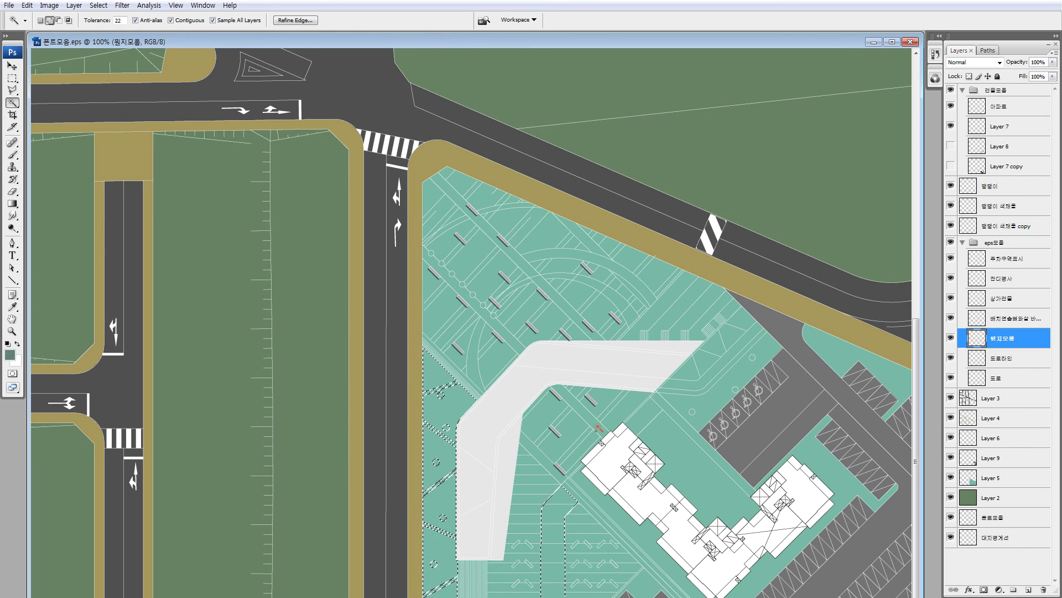
{"action": "left_click", "coordinate": [481, 517], "text": "shift"}
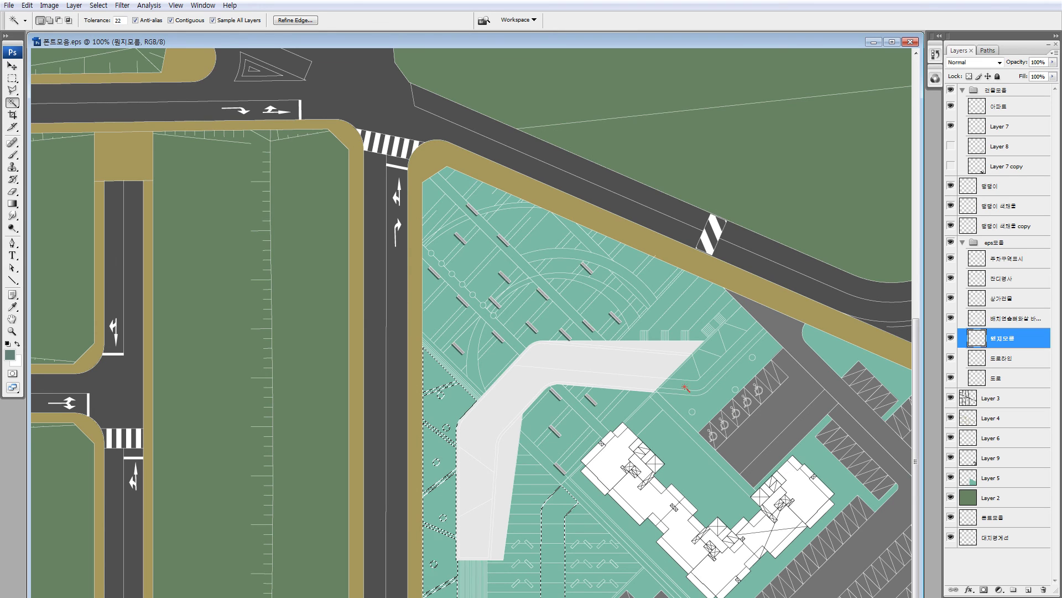
{"action": "left_click", "coordinate": [744, 319], "text": "shift"}
Step: Hide the bars' two shading layers and add the plaza's diagonal strips and the green plots around the apartment building to the selection
{"action": "left_click", "coordinate": [951, 226]}
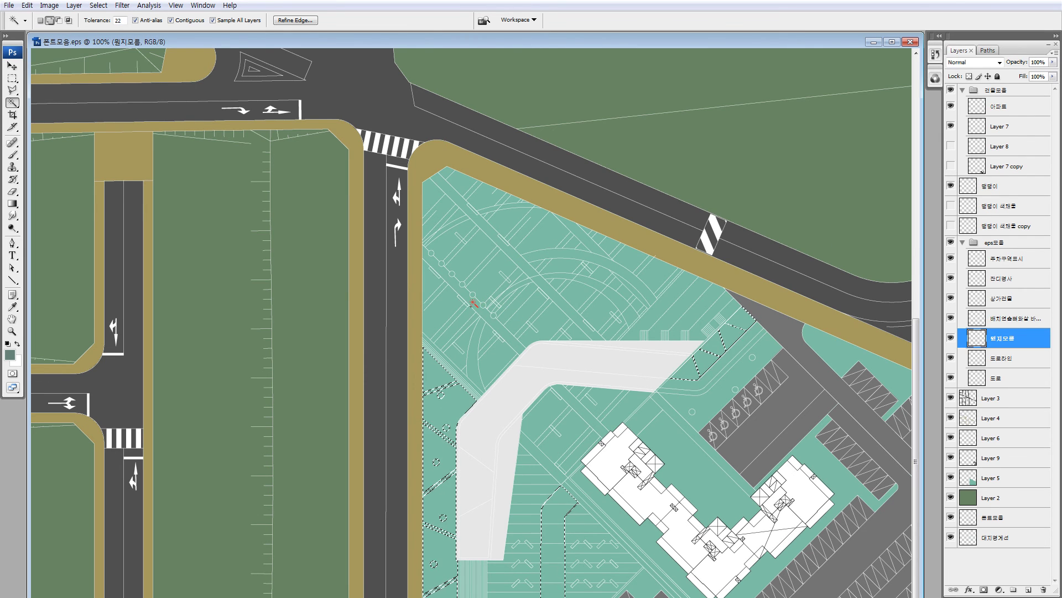
{"action": "left_click", "coordinate": [516, 267], "text": "shift"}
{"action": "left_click", "coordinate": [590, 239], "text": "shift"}
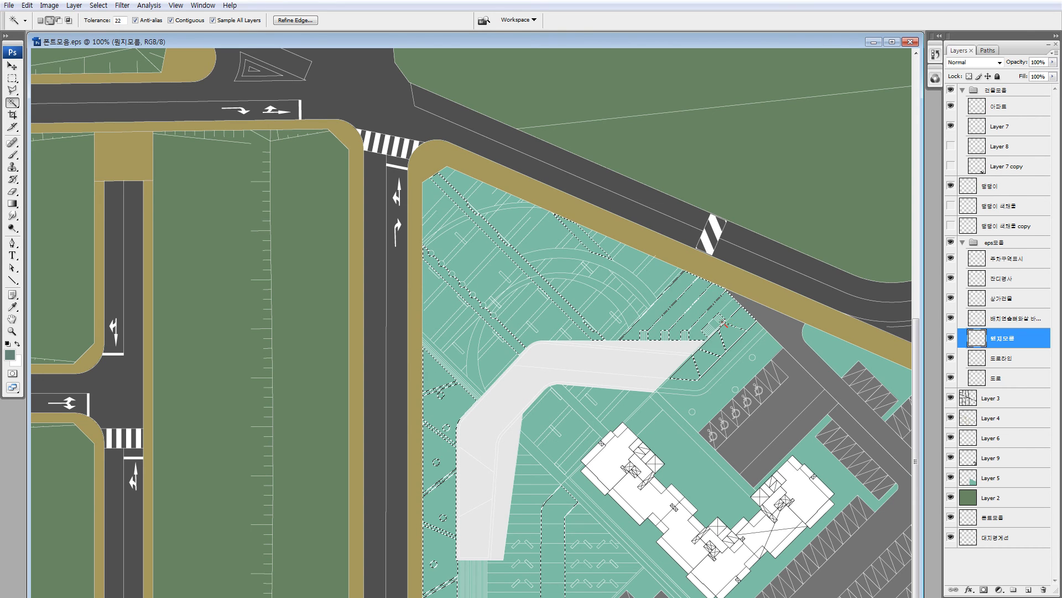
{"action": "left_click", "coordinate": [835, 362]}
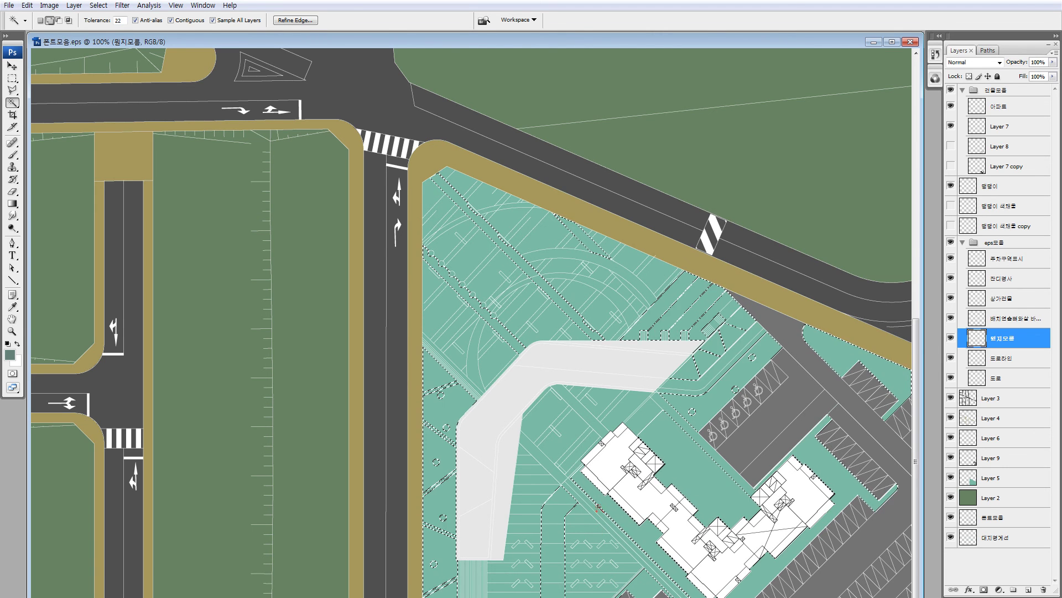
{"action": "left_click", "coordinate": [575, 404]}
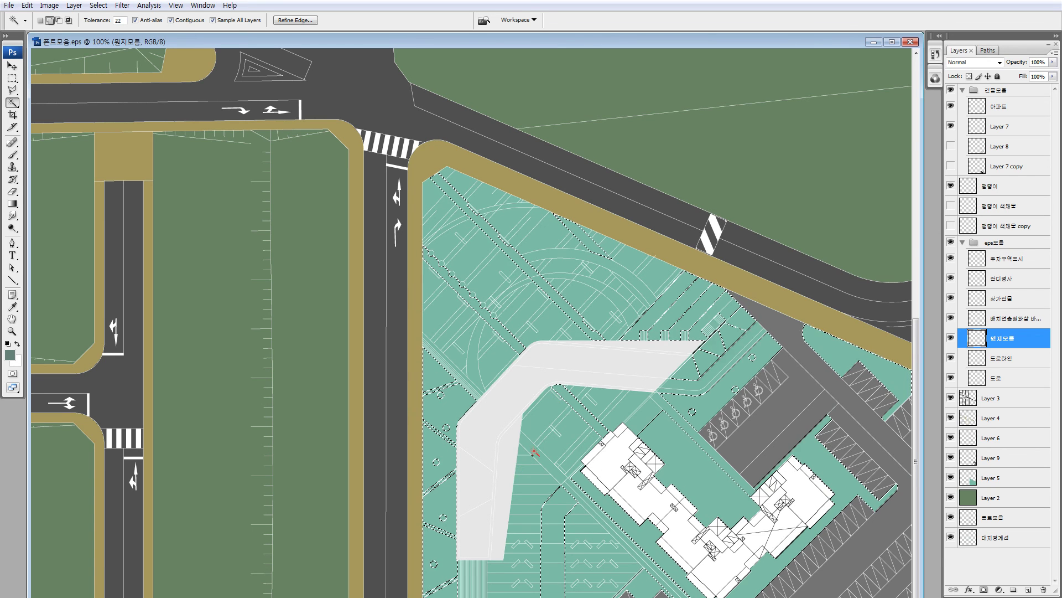
Step: Copy the selected plots from Layer 5 to a new layer and recolour them blue with hue +24, saturation +30 and lightness -17
{"action": "left_click", "coordinate": [988, 478]}
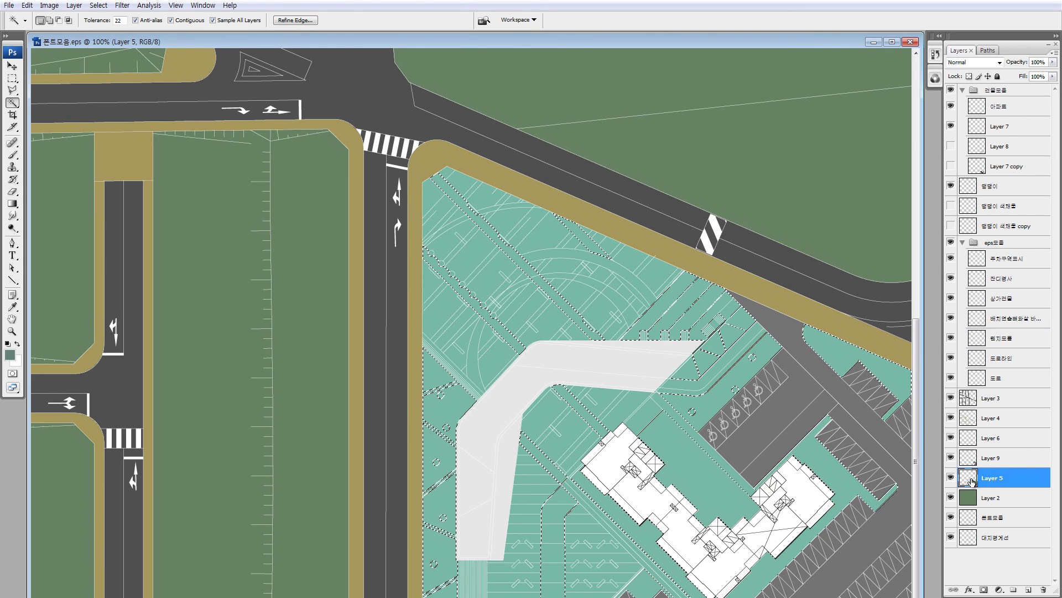
{"action": "key", "text": "ctrl+j"}
{"action": "key", "text": "ctrl+u"}
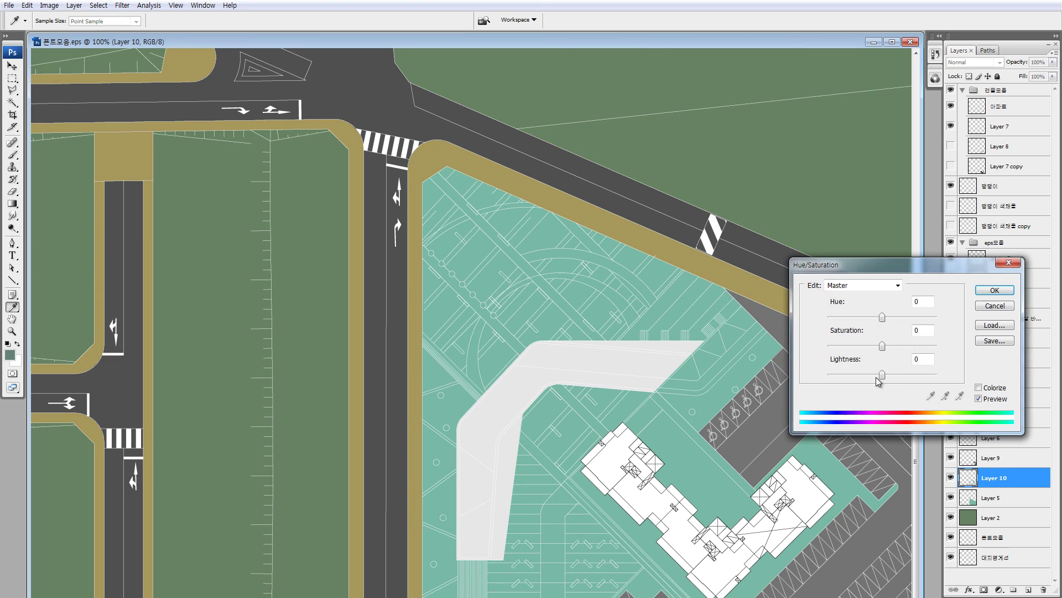
{"action": "left_click_drag", "start_coordinate": [881, 375], "coordinate": [897, 316]}
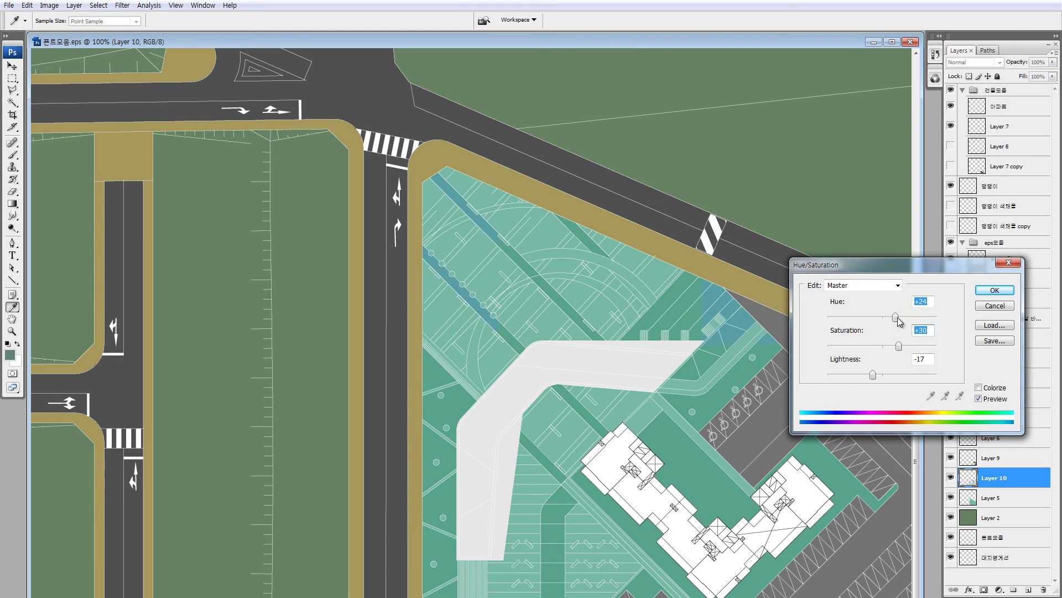
{"action": "left_click", "coordinate": [994, 290]}
{"action": "key", "text": "w"}
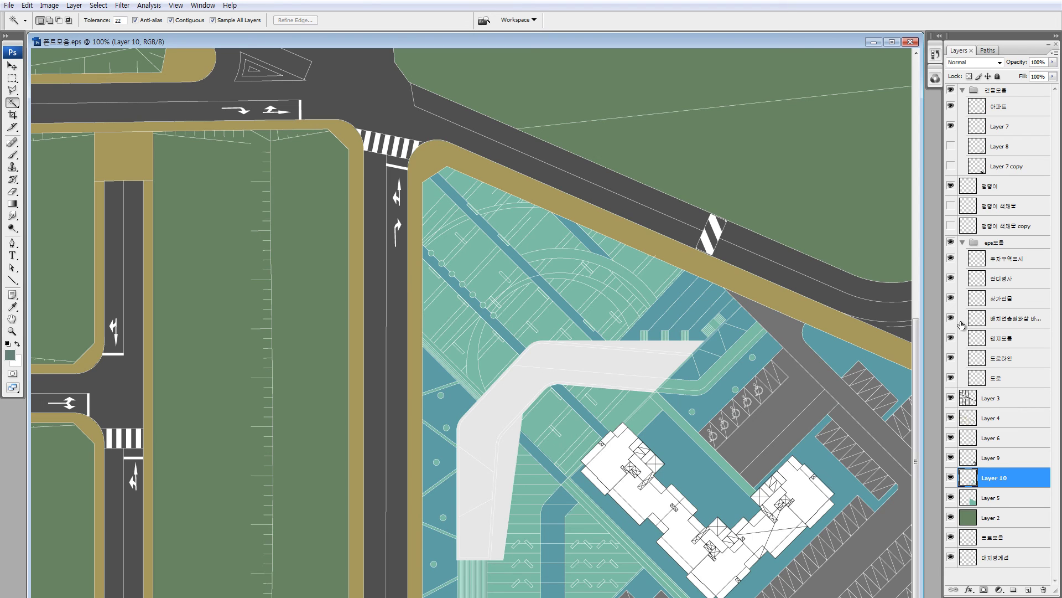
Step: Show Layer 8, Layer 7 copy and the bars' shading layers, and collapse both layer groups
{"action": "key", "text": "ctrl+minus"}
{"action": "key", "text": "ctrl+minus"}
{"action": "key", "text": "ctrl+minus"}
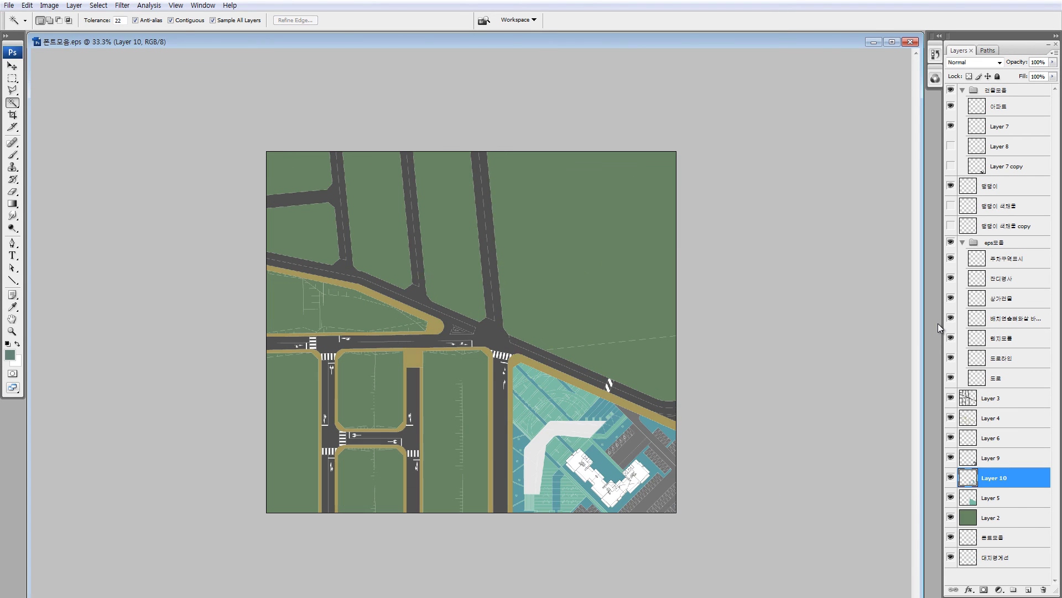
{"action": "left_click", "coordinate": [964, 245]}
{"action": "left_click_drag", "start_coordinate": [951, 226], "coordinate": [964, 98]}
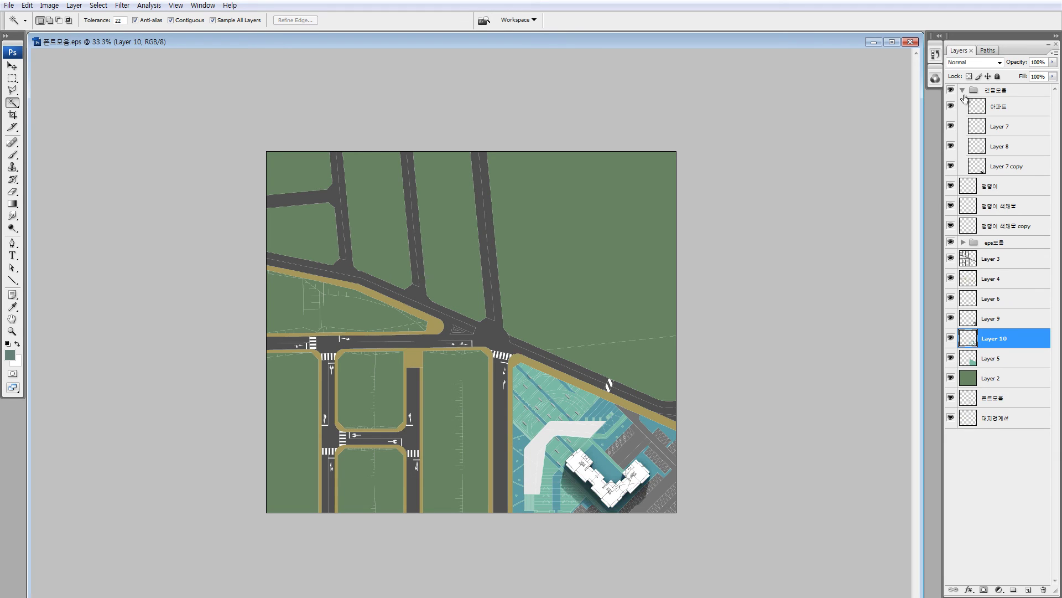
{"action": "left_click", "coordinate": [963, 90]}
{"action": "key", "text": "z"}
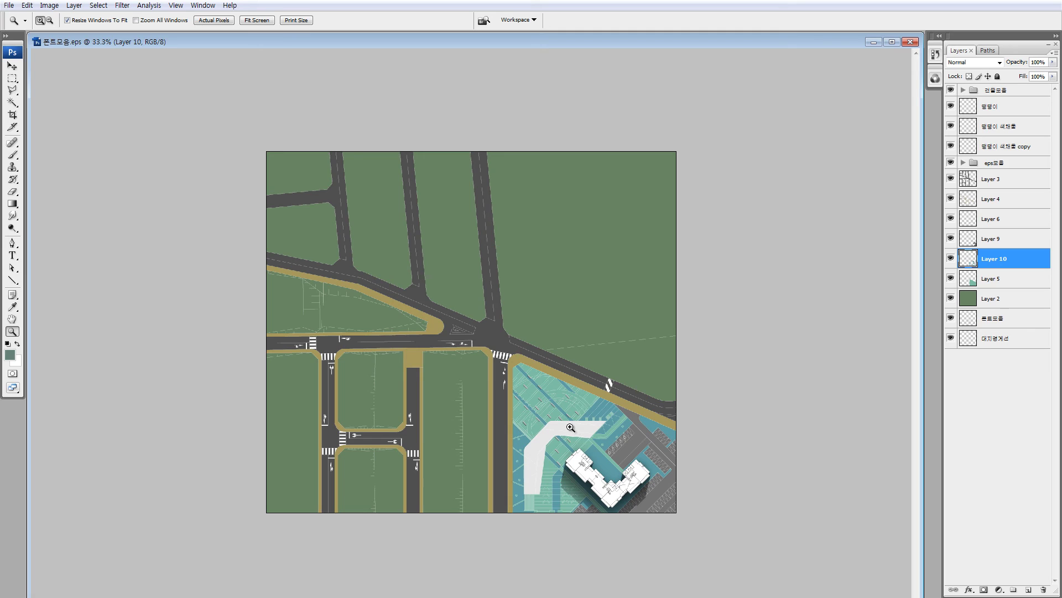
{"action": "key", "text": "v"}
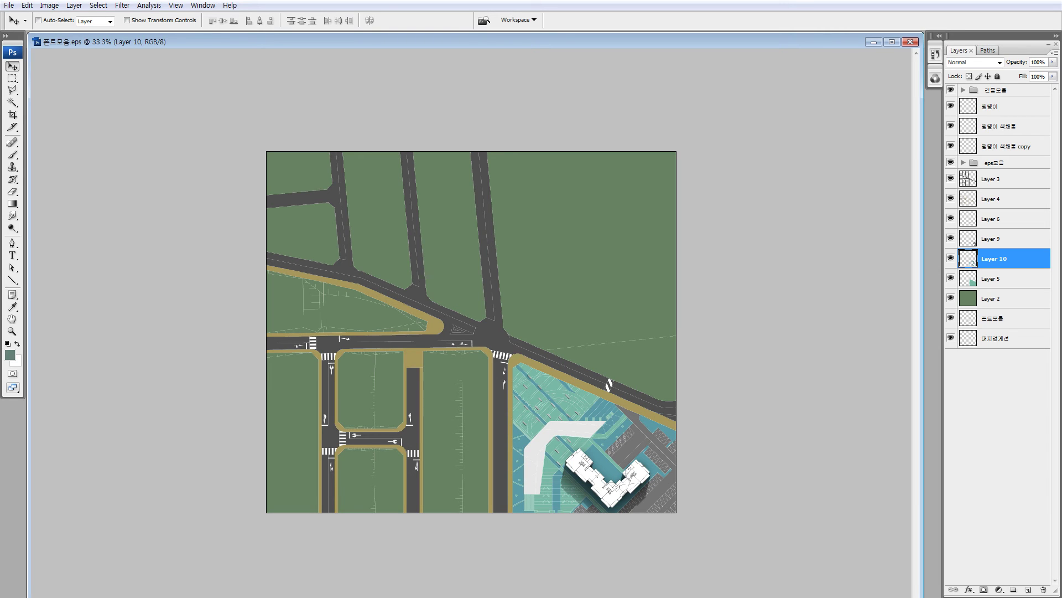
Step: Switch to the browser and search Google Images for "잔디"
{"action": "key", "text": "alt+Tab"}
{"action": "left_click_drag", "start_coordinate": [445, 85], "coordinate": [317, 86]}
{"action": "type", "text": "잔디"}
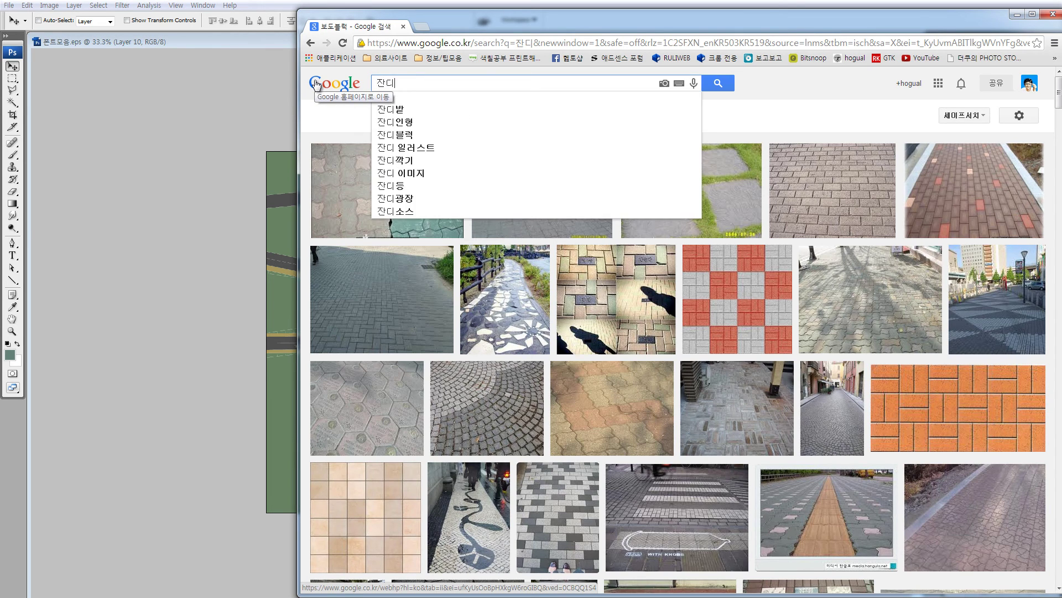
{"action": "key", "text": "Return"}
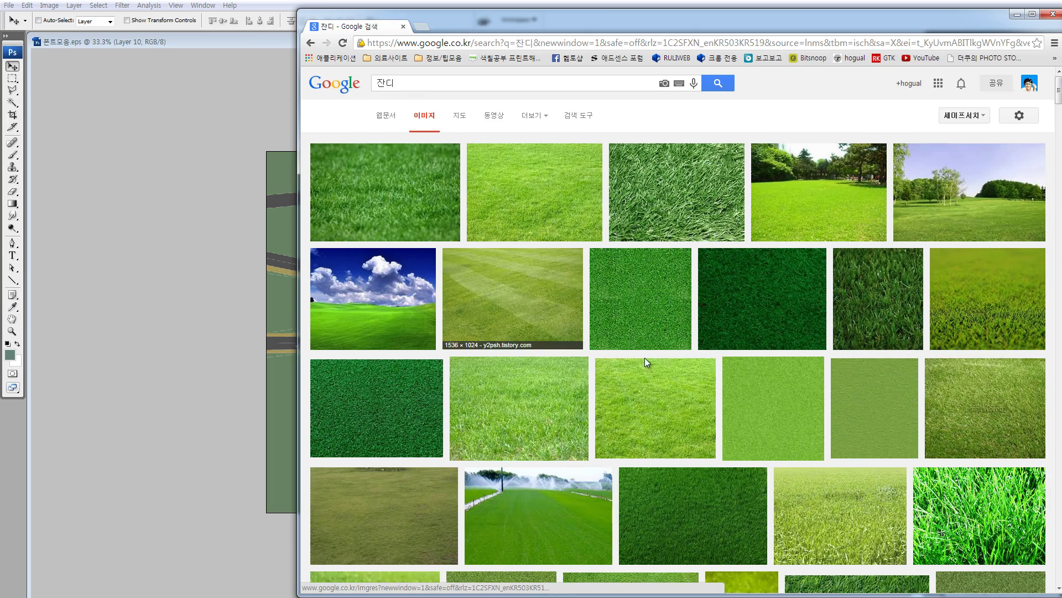
Step: Browse the grass images and open the 1456 × 1456 seamless grass texture from kmug.co.kr at full size
{"action": "scroll", "coordinate": [645, 358], "scroll_direction": "down", "scroll_amount": 2}
{"action": "scroll", "coordinate": [646, 358], "scroll_direction": "down", "scroll_amount": 12}
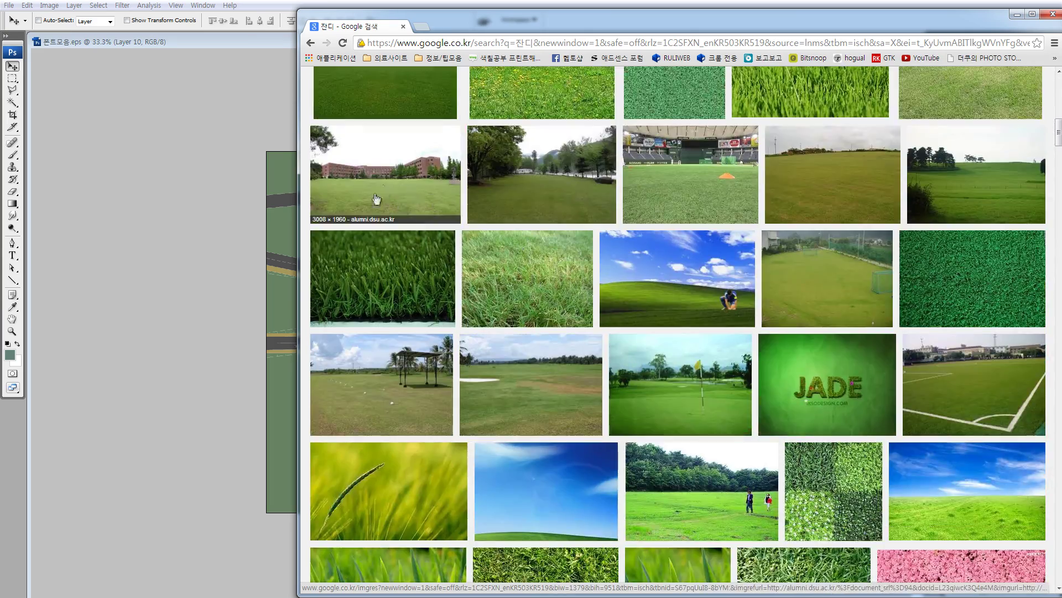
{"action": "scroll", "coordinate": [395, 197], "scroll_direction": "down", "scroll_amount": 8}
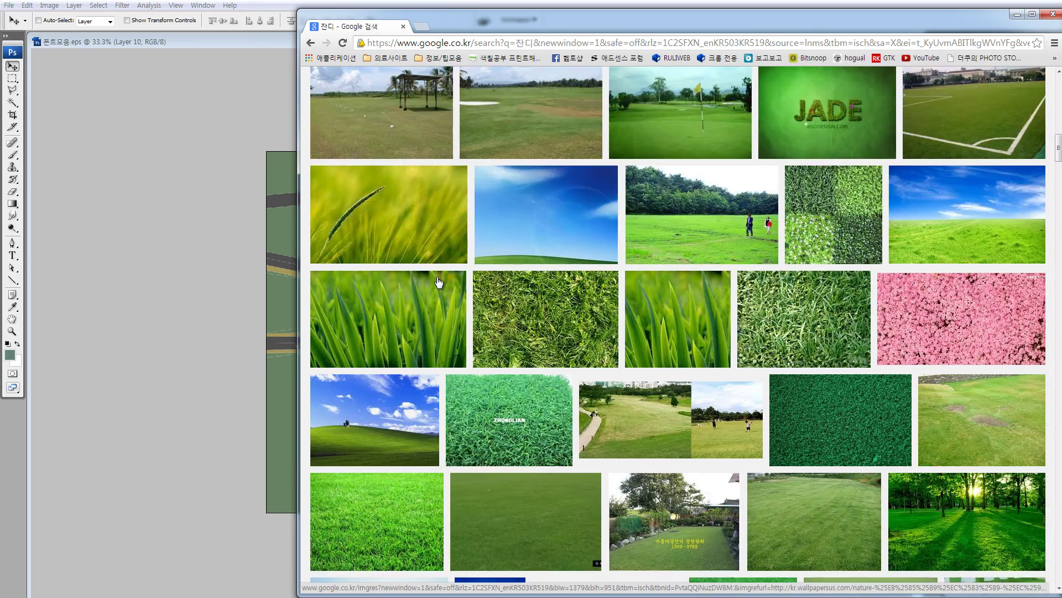
{"action": "scroll", "coordinate": [438, 286], "scroll_direction": "down", "scroll_amount": 4}
{"action": "scroll", "coordinate": [686, 337], "scroll_direction": "up", "scroll_amount": 12}
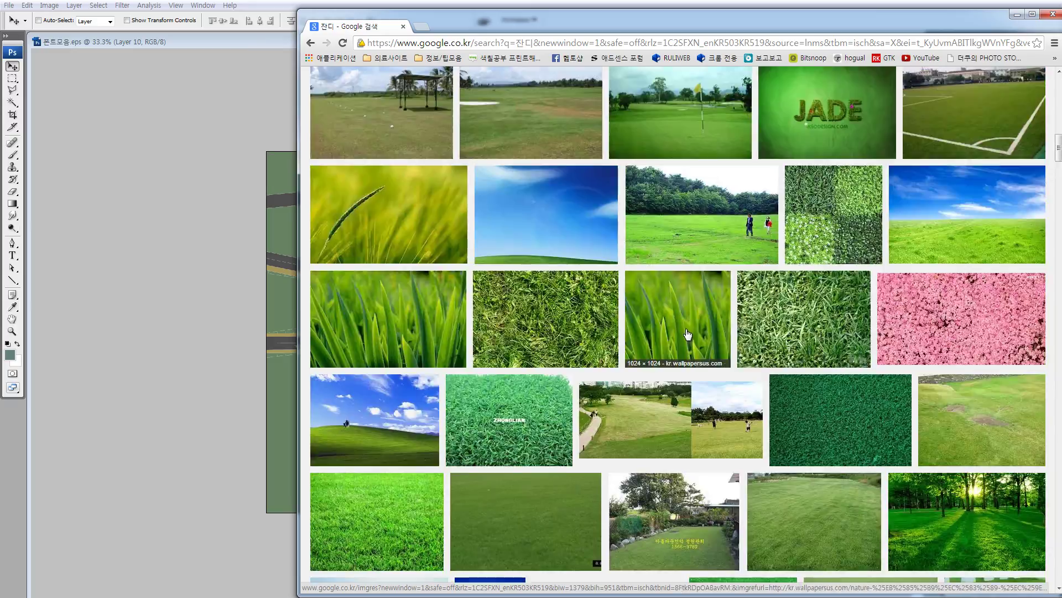
{"action": "scroll", "coordinate": [686, 332], "scroll_direction": "up", "scroll_amount": 10}
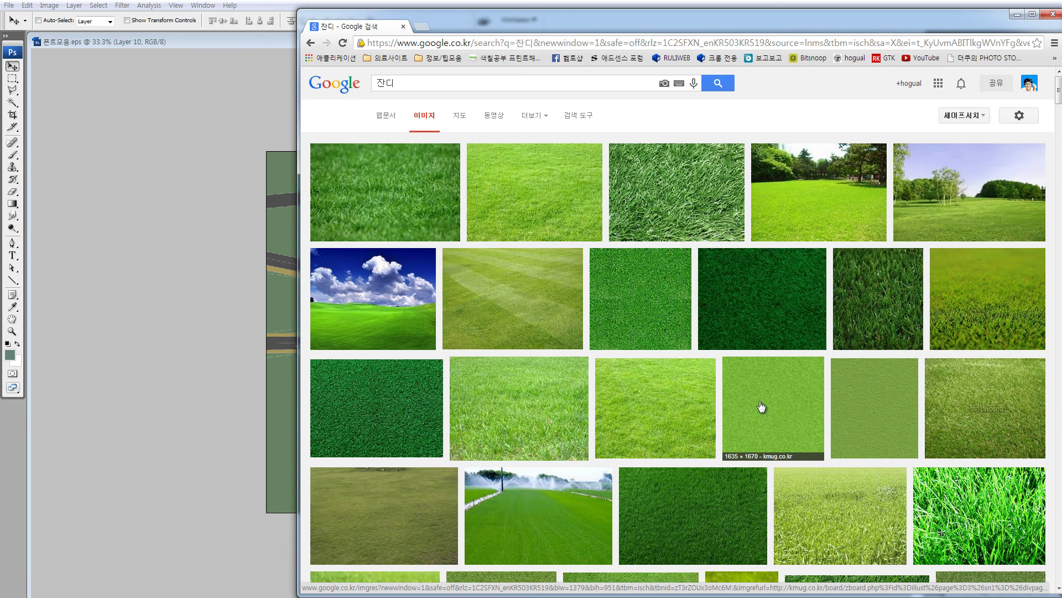
{"action": "scroll", "coordinate": [761, 407], "scroll_direction": "down", "scroll_amount": 5}
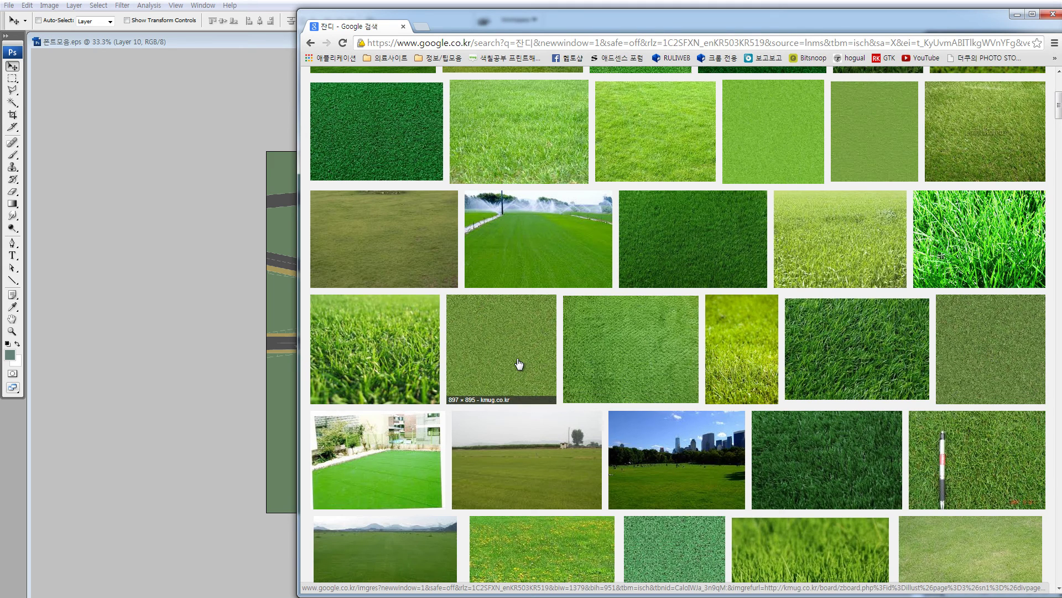
{"action": "left_click", "coordinate": [1015, 360]}
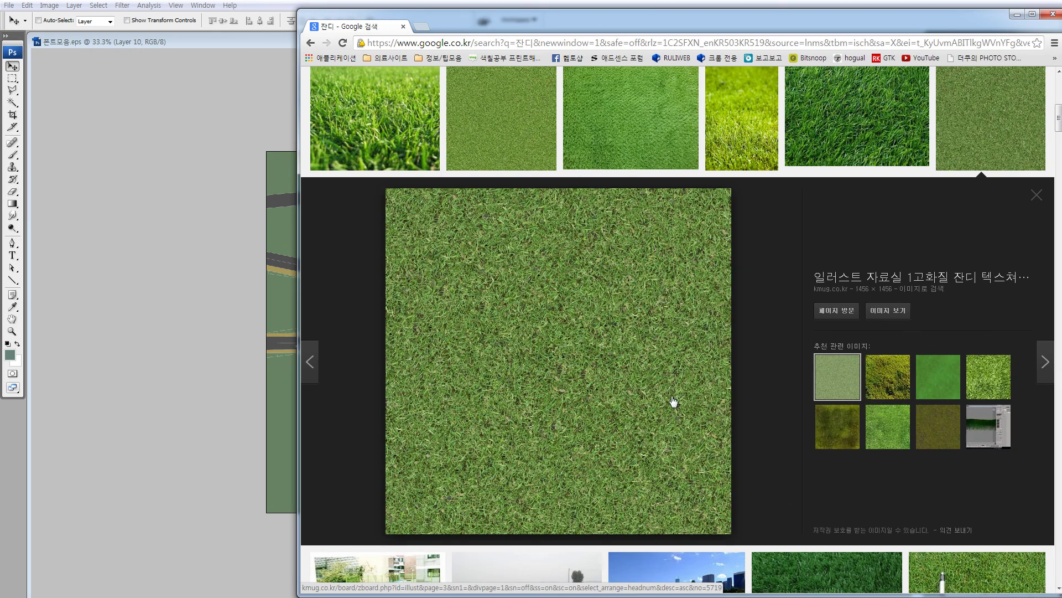
{"action": "left_click", "coordinate": [895, 312]}
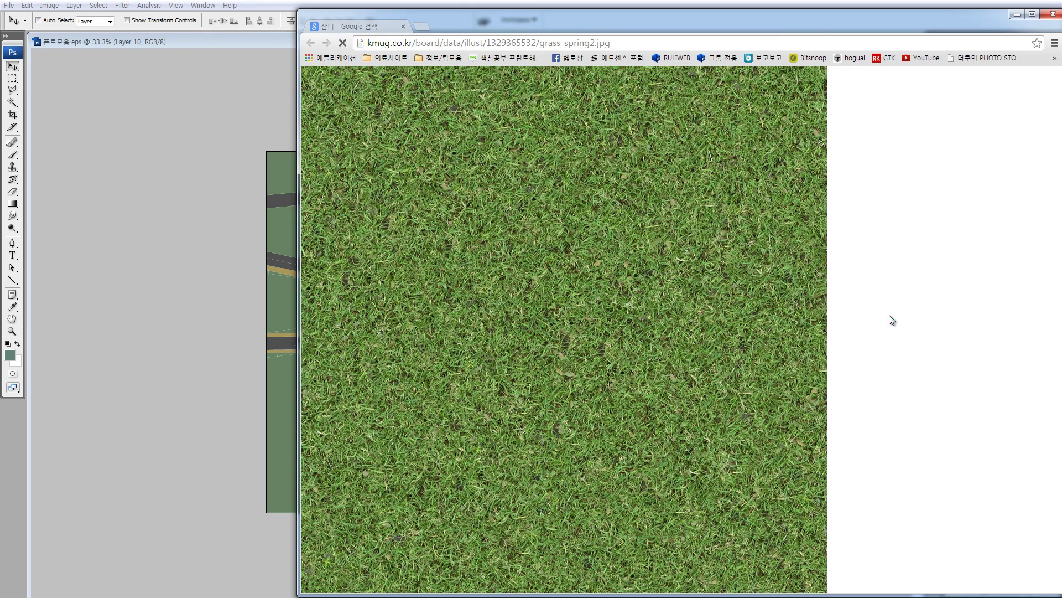
Step: Bring the grass_spring2.jpg image from the browser into Photoshop as its own document
{"action": "left_click", "coordinate": [680, 316]}
{"action": "key", "text": "alt+Tab"}
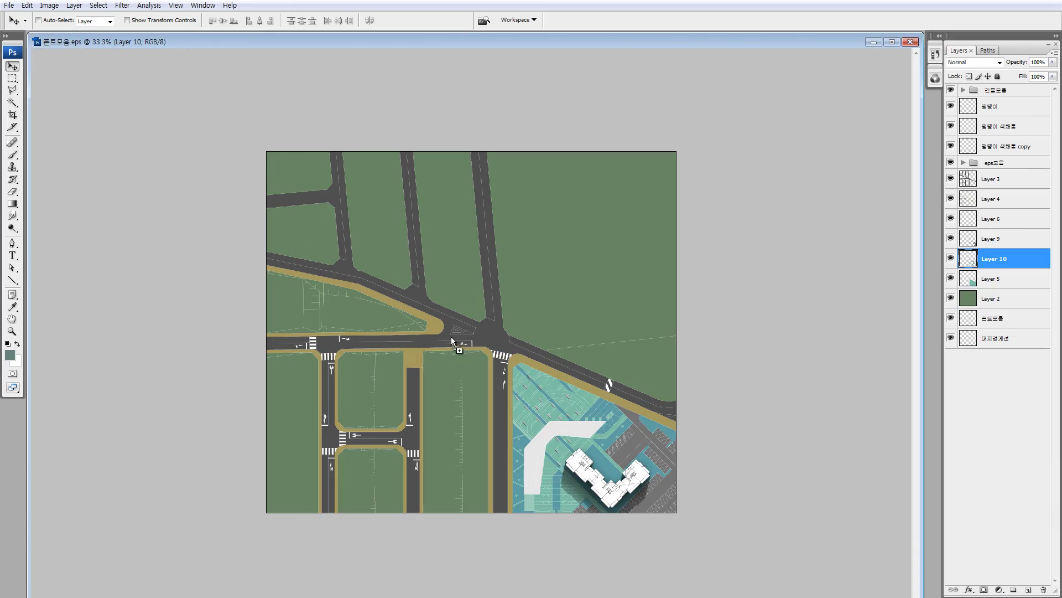
{"action": "left_click_drag", "start_coordinate": [680, 316], "coordinate": [434, 431]}
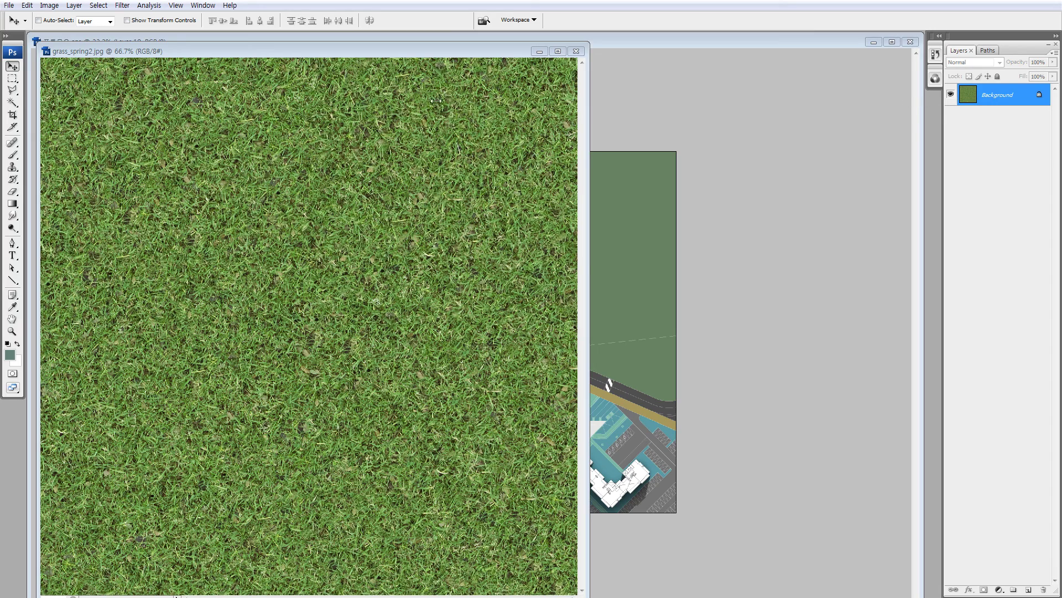
Step: Copy the grass texture into the site plan and move its layer between Layer 5 and Layer 2
{"action": "left_click_drag", "start_coordinate": [398, 56], "coordinate": [759, 51]}
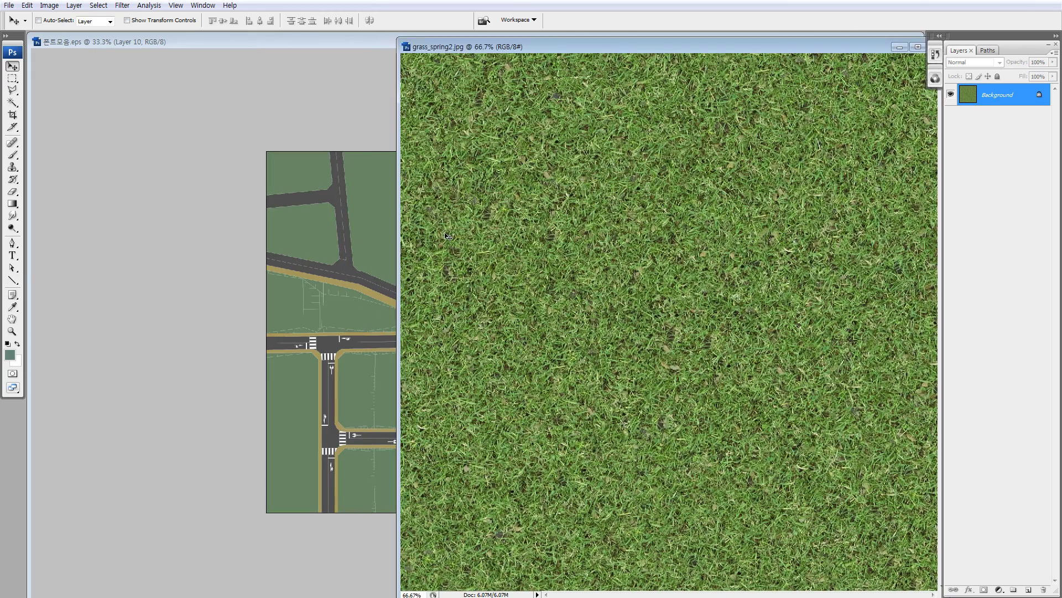
{"action": "left_click_drag", "start_coordinate": [370, 259], "coordinate": [370, 259]}
{"action": "left_click_drag", "start_coordinate": [575, 257], "coordinate": [544, 283]}
{"action": "key", "text": "ctrl+bracketleft"}
{"action": "key", "text": "ctrl+bracketleft"}
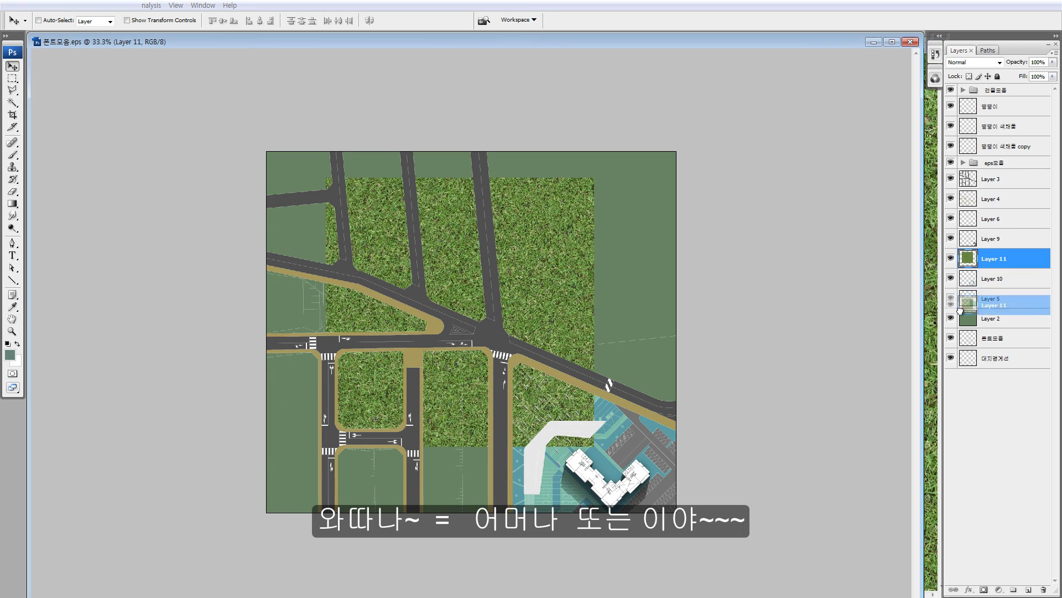
Step: Scale the grass texture down to 12.3% and place it on the green plot west of the teal site's street
{"action": "key", "text": "ctrl+t"}
{"action": "left_click_drag", "start_coordinate": [595, 178], "coordinate": [378, 390]}
{"action": "double_click", "coordinate": [370, 409]}
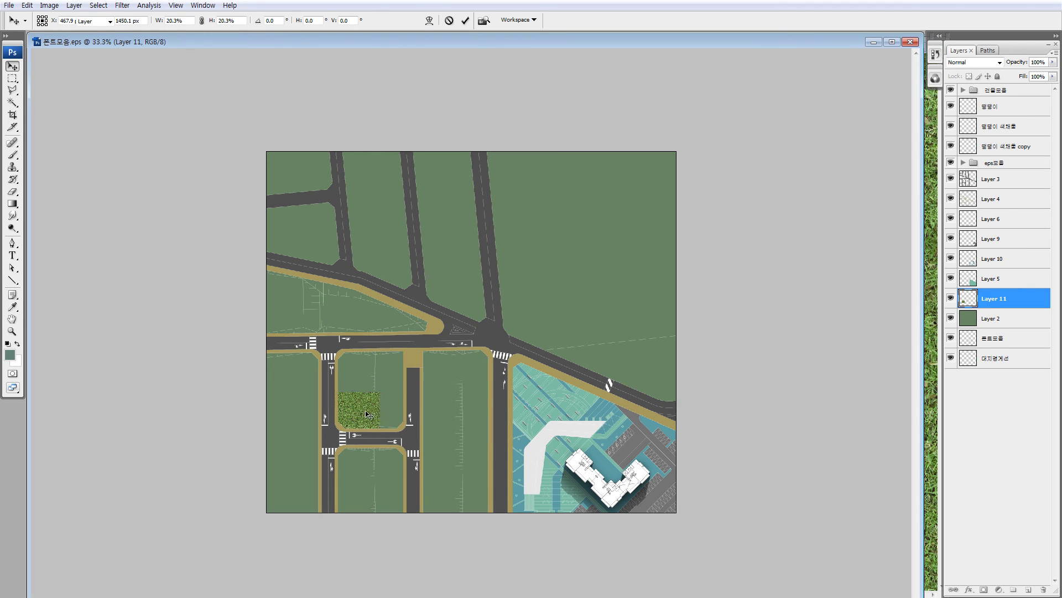
{"action": "left_click_drag", "start_coordinate": [432, 334], "coordinate": [547, 358]}
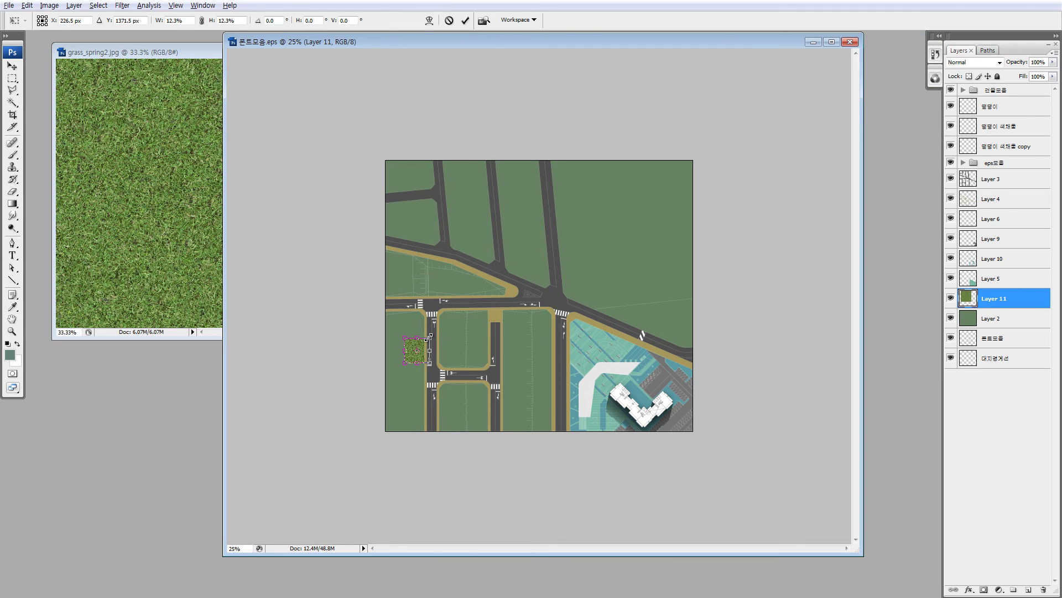
{"action": "key", "text": "Return"}
{"action": "key", "text": "z"}
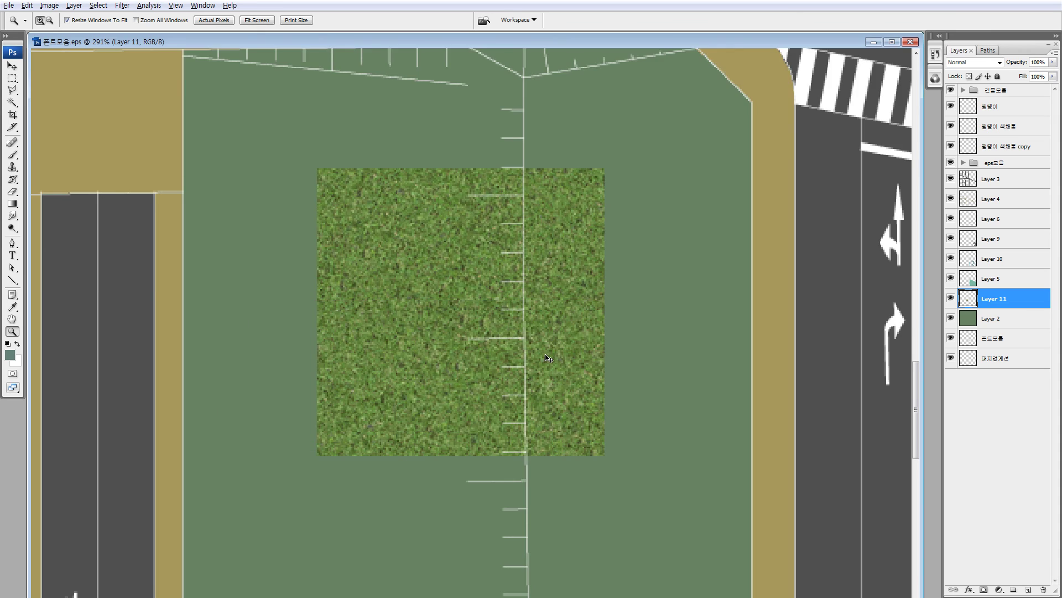
{"action": "key", "text": "ctrl+minus"}
{"action": "key", "text": "ctrl+minus"}
{"action": "key", "text": "ctrl+minus"}
{"action": "key", "text": "ctrl+minus"}
{"action": "key", "text": "ctrl+minus"}
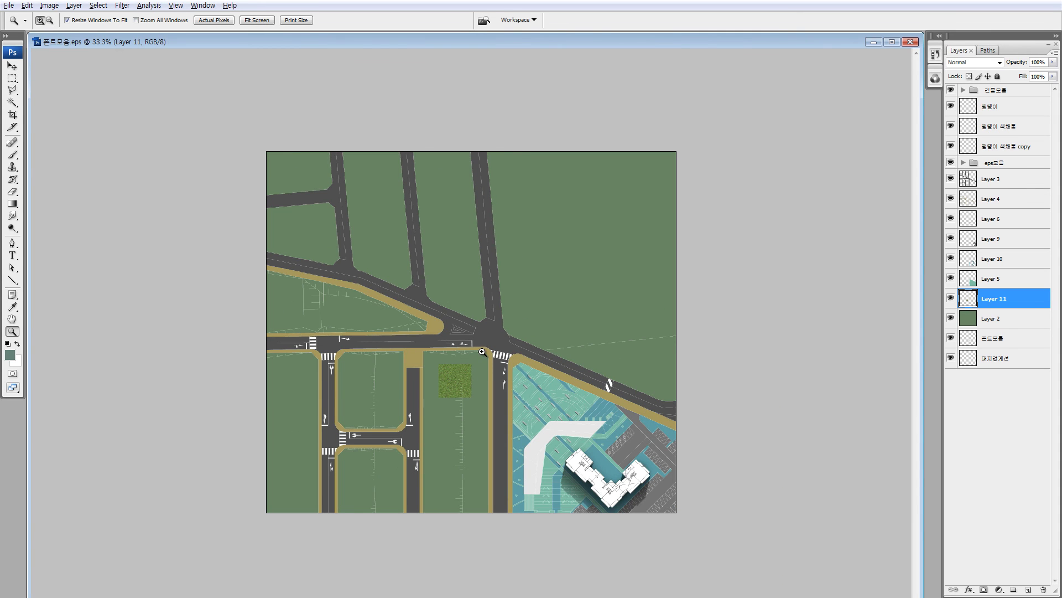
Step: Select the grass patch with a rectangular marquee and move it onto the site plan's upper-left plot
{"action": "key", "text": "m"}
{"action": "left_click_drag", "start_coordinate": [425, 311], "coordinate": [533, 476]}
{"action": "left_click_drag", "start_coordinate": [506, 422], "coordinate": [328, 207]}
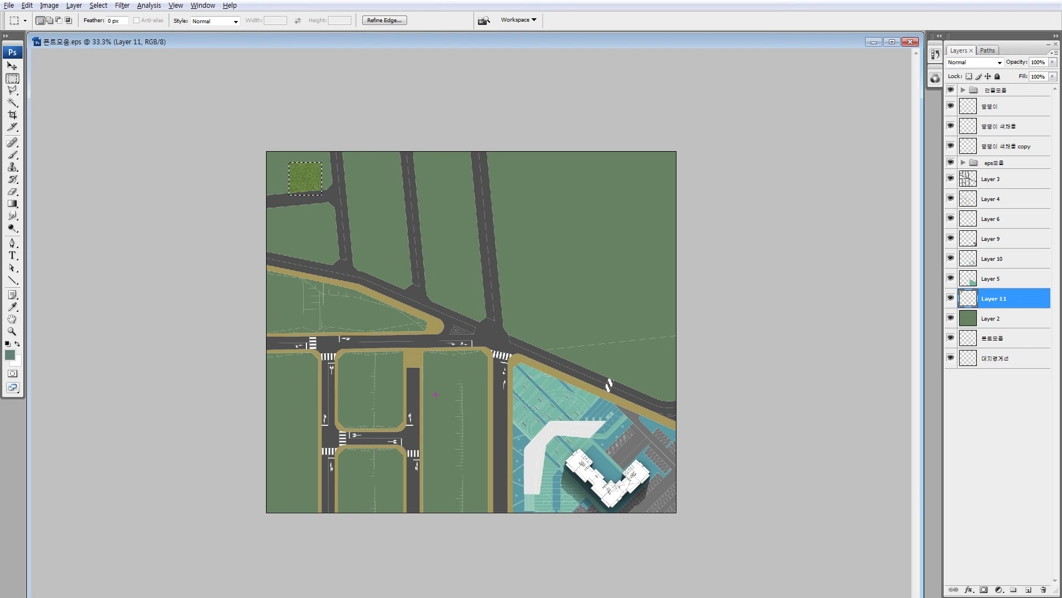
Step: Tile copies of the grass patch across the site plan's upper-left plots down to the curved road
{"action": "left_click_drag", "start_coordinate": [305, 184], "coordinate": [379, 194]}
{"action": "key", "text": "ctrl+a"}
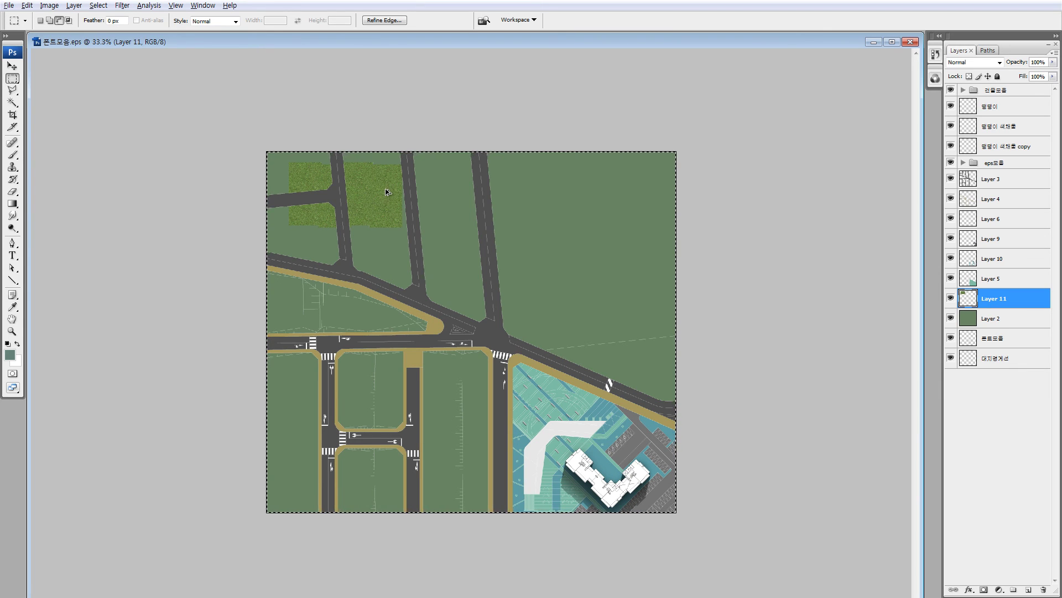
{"action": "left_click_drag", "start_coordinate": [386, 190], "coordinate": [388, 251]}
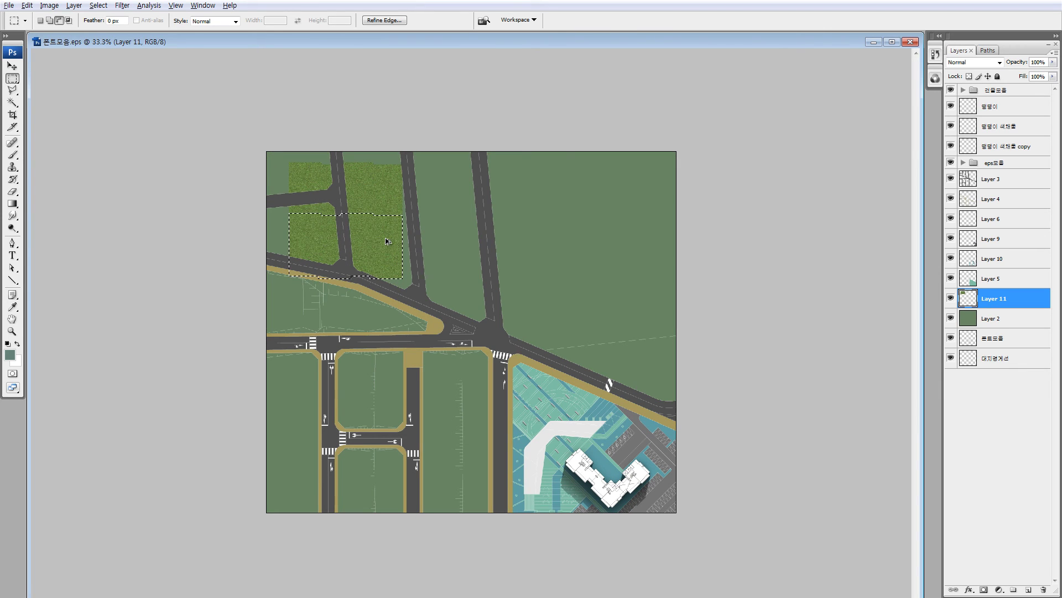
{"action": "key", "text": "ctrl+a"}
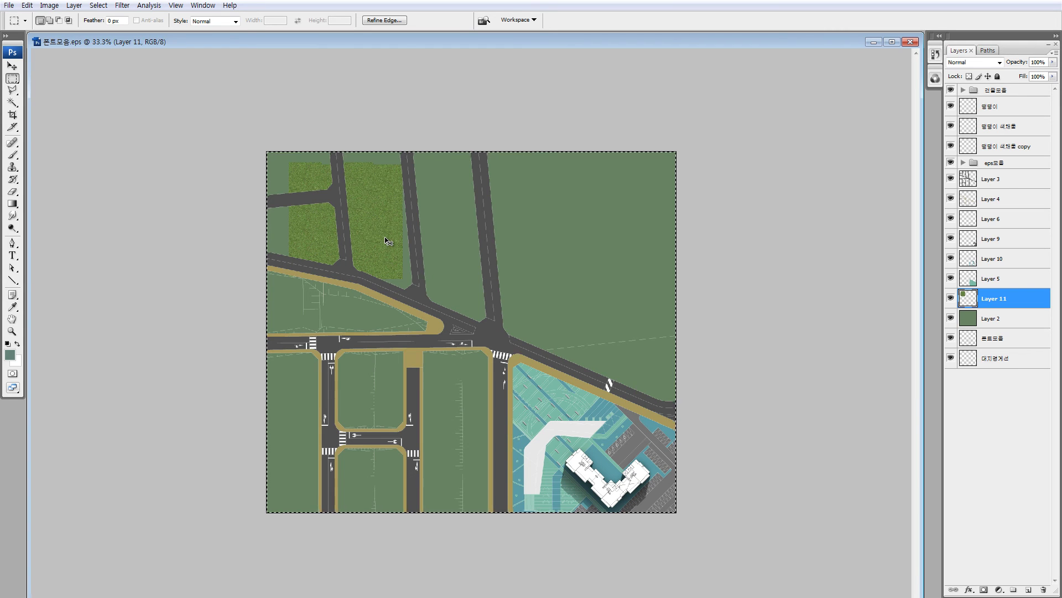
Step: Duplicate the enlarged grass area eastward and southward until it covers the whole site plan, and clear the selection
{"action": "left_click_drag", "start_coordinate": [315, 234], "coordinate": [456, 307]}
{"action": "key", "text": "ctrl+a"}
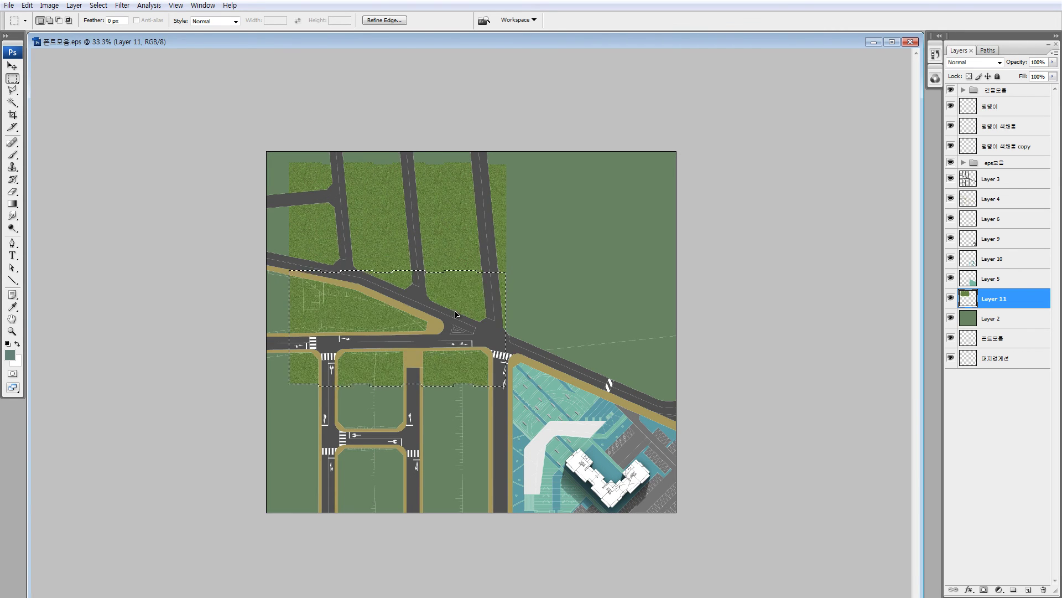
{"action": "key", "text": "ctrl+a"}
{"action": "left_click_drag", "start_coordinate": [391, 261], "coordinate": [530, 261]}
{"action": "key", "text": "ctrl+a"}
{"action": "left_click_drag", "start_coordinate": [571, 233], "coordinate": [597, 250]}
{"action": "key", "text": "ctrl+d"}
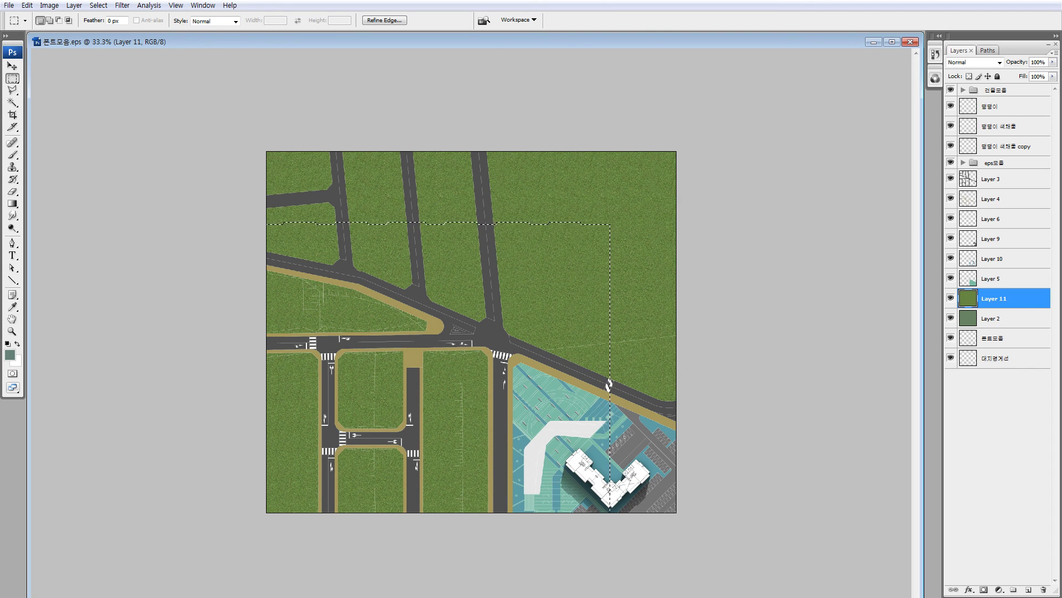
Step: Darken the grass on Layer 11 by setting Brightness to -47 with Brightness/Contrast
{"action": "key", "text": "z"}
{"action": "key", "text": "alt+i"}
{"action": "key", "text": "a"}
{"action": "key", "text": "c"}
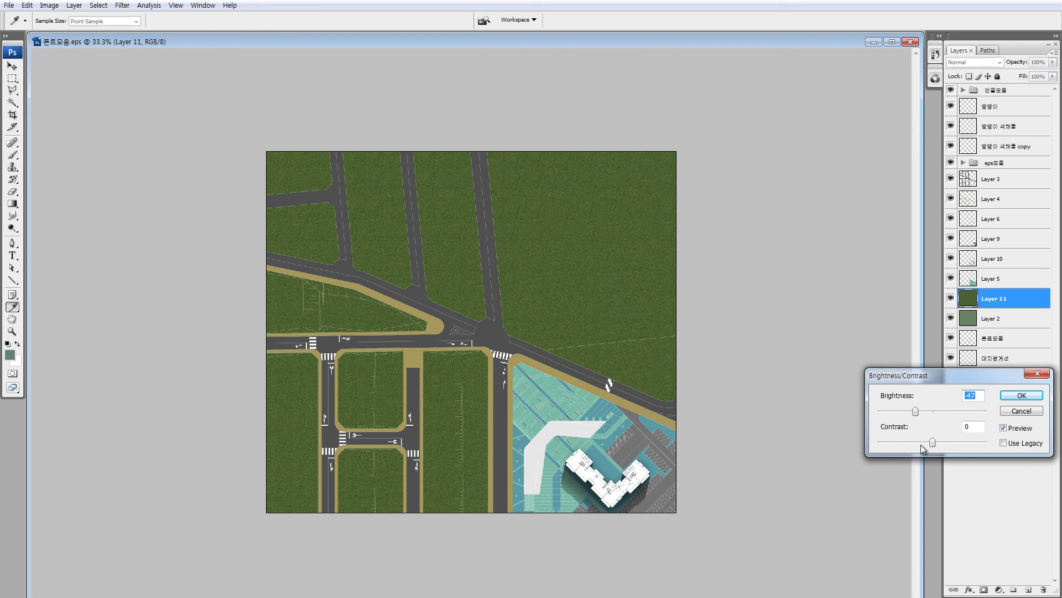
{"action": "left_click", "coordinate": [1014, 398]}
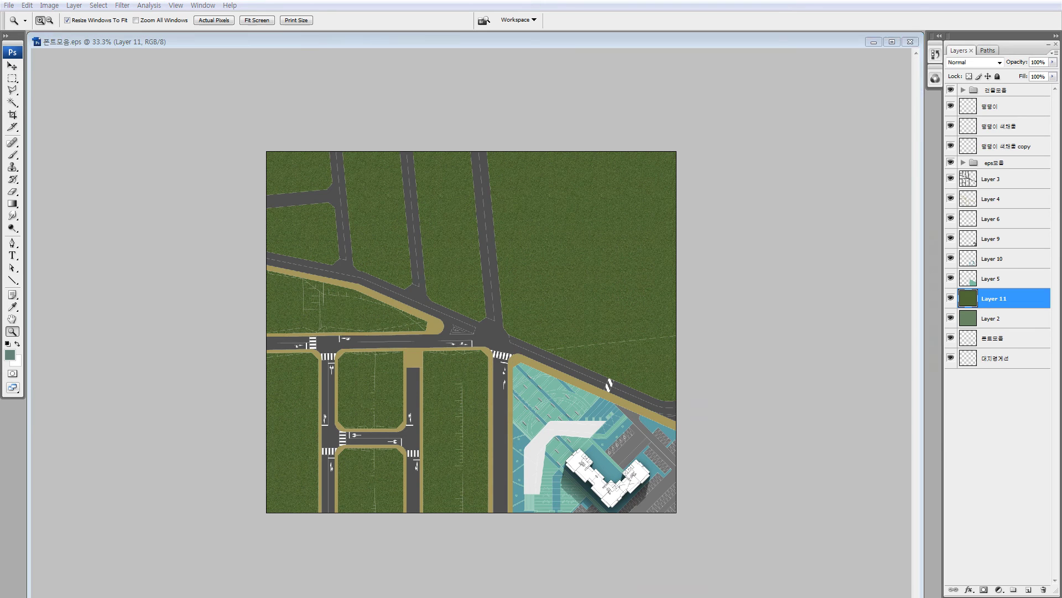
Step: Switch to the browser, capture the screen with the beige square-tile paving image enlarged, and return to the site plan in Photoshop
{"action": "key", "text": "alt+Tab"}
{"action": "scroll", "coordinate": [602, 436], "scroll_direction": "down", "scroll_amount": 1}
{"action": "scroll", "coordinate": [601, 435], "scroll_direction": "down", "scroll_amount": 4}
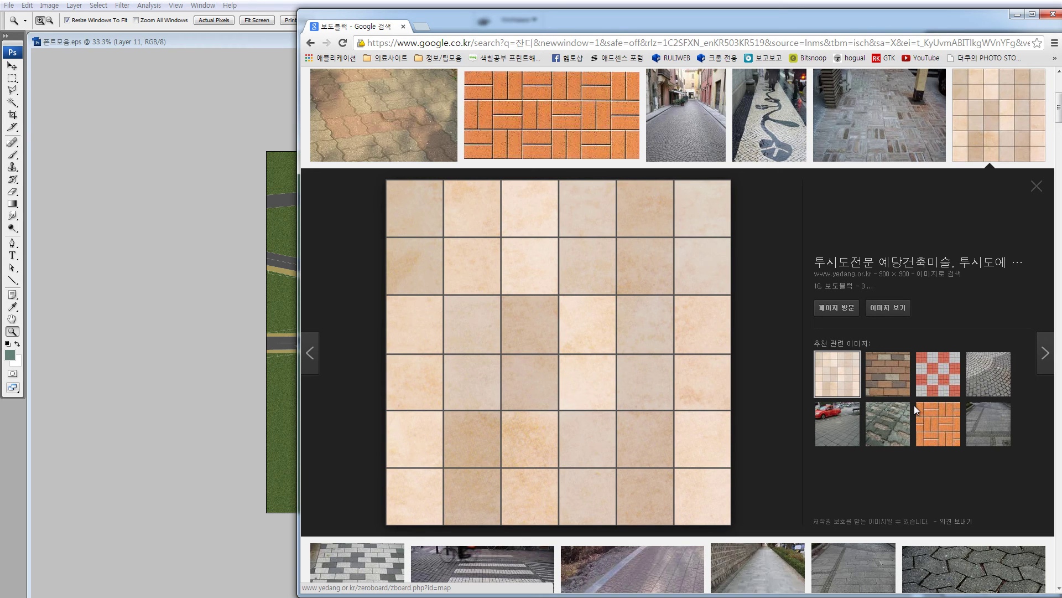
{"action": "left_click", "coordinate": [272, 44]}
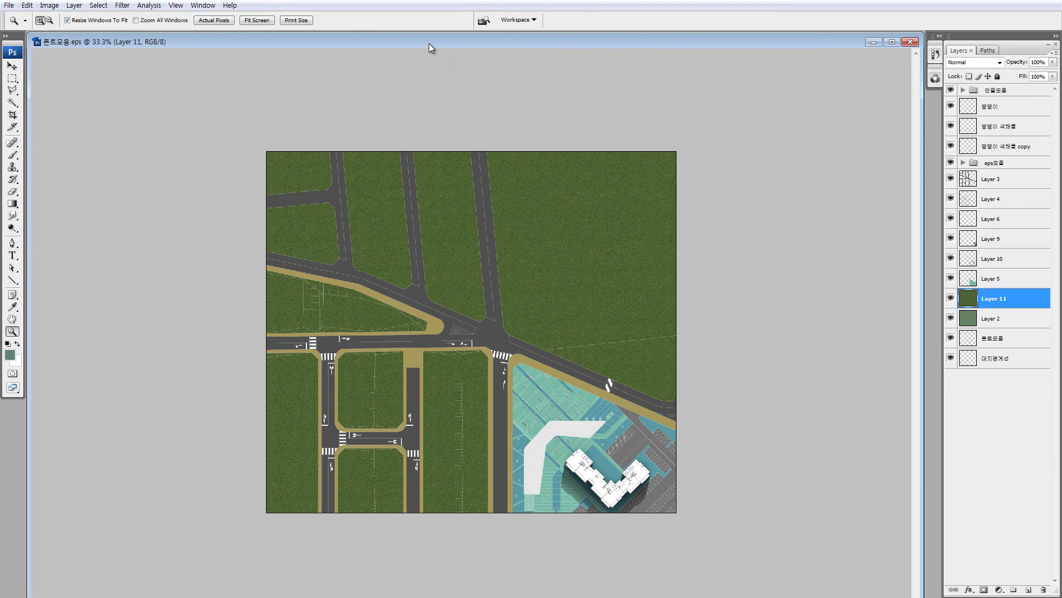
{"action": "left_click_drag", "start_coordinate": [429, 43], "coordinate": [436, 51]}
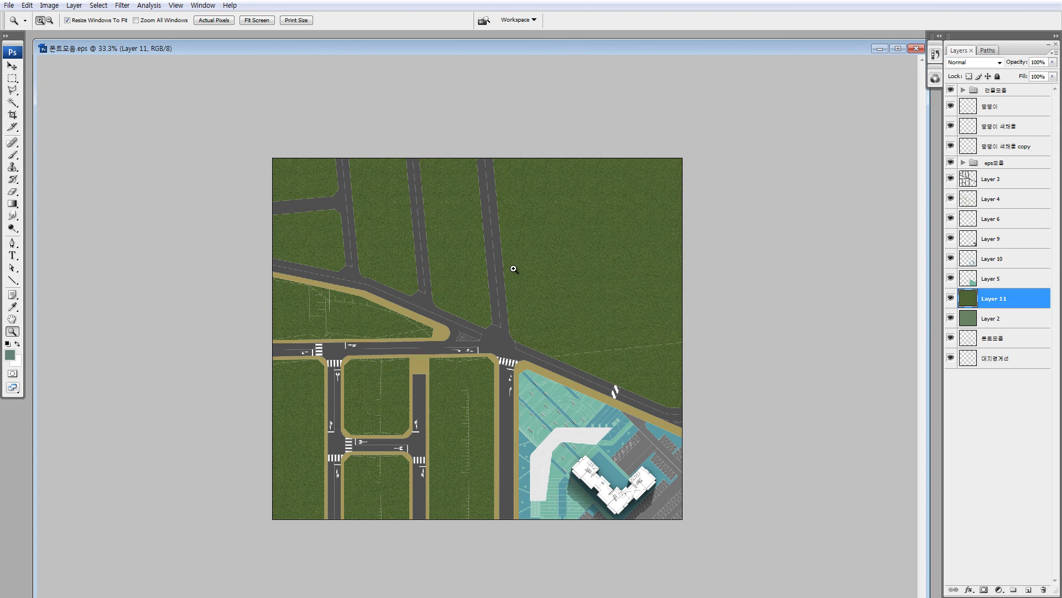
Step: Copy a rectangular piece of the northeast grass with a 3 px feather onto a new layer and hide Layer 11
{"action": "left_click_drag", "start_coordinate": [609, 354], "coordinate": [608, 354]}
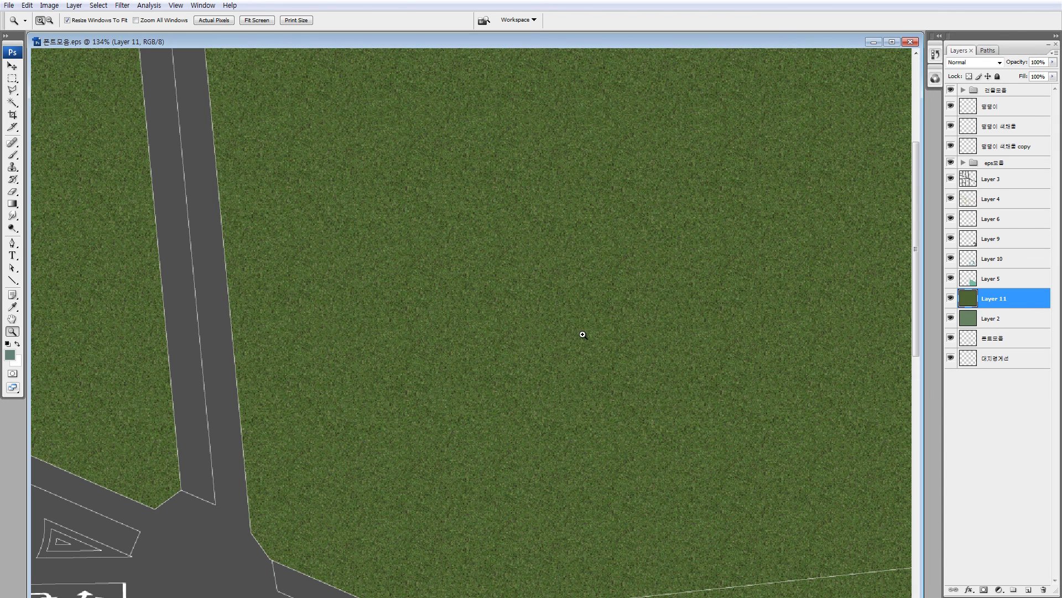
{"action": "key", "text": "m"}
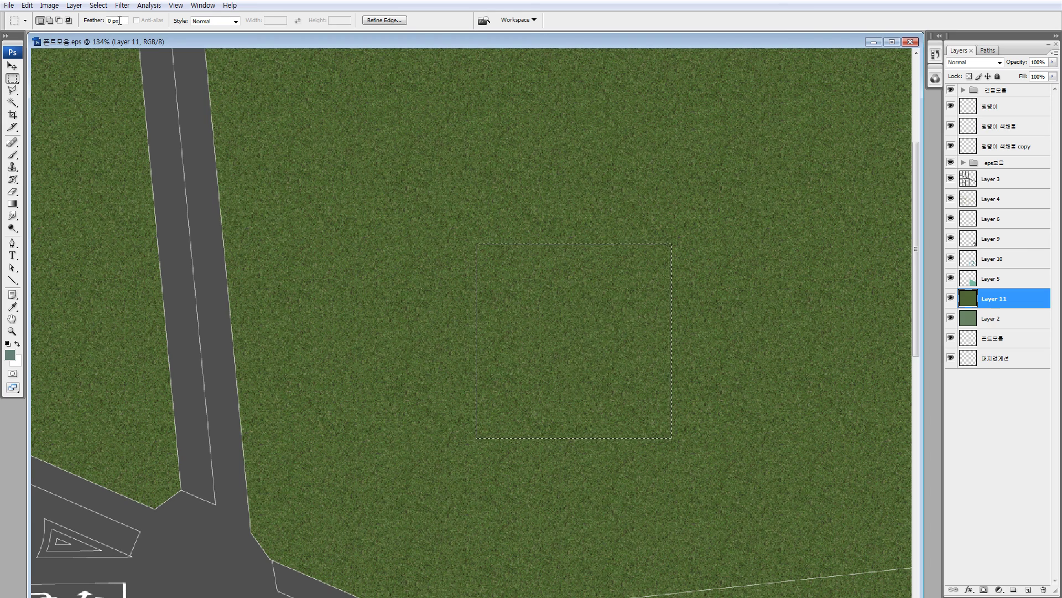
{"action": "type", "text": "3"}
{"action": "left_click_drag", "start_coordinate": [574, 318], "coordinate": [678, 384]}
{"action": "key", "text": "ctrl+j"}
{"action": "left_click", "coordinate": [951, 318]}
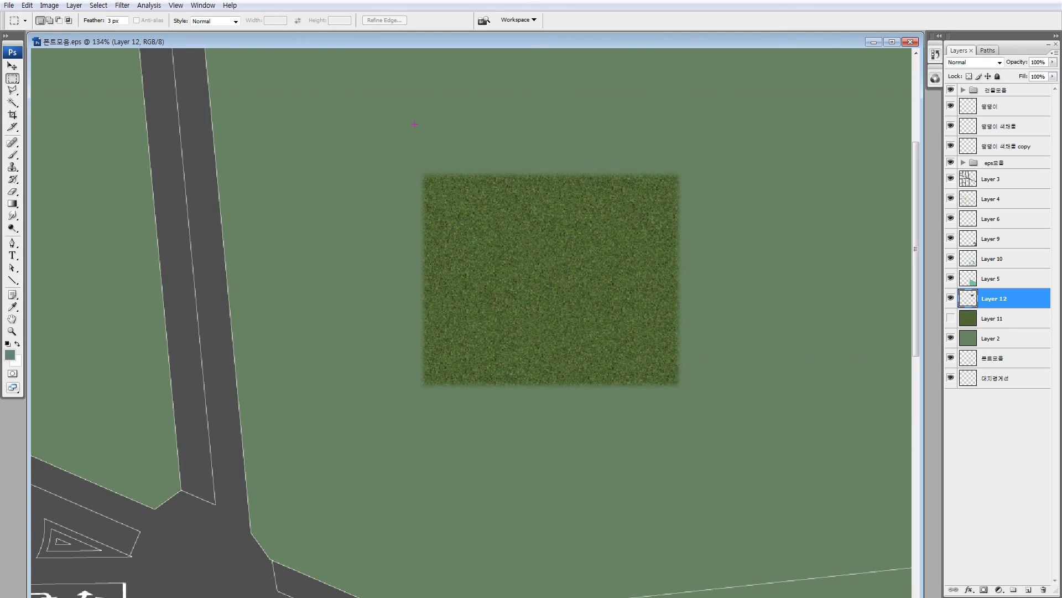
Step: Tile copies of the feathered grass patch westward and southward on the northeast plot
{"action": "key", "text": "ctrl+a"}
{"action": "left_click_drag", "start_coordinate": [576, 300], "coordinate": [401, 305]}
{"action": "left_click_drag", "start_coordinate": [402, 305], "coordinate": [614, 517]}
{"action": "key", "text": "ctrl+d"}
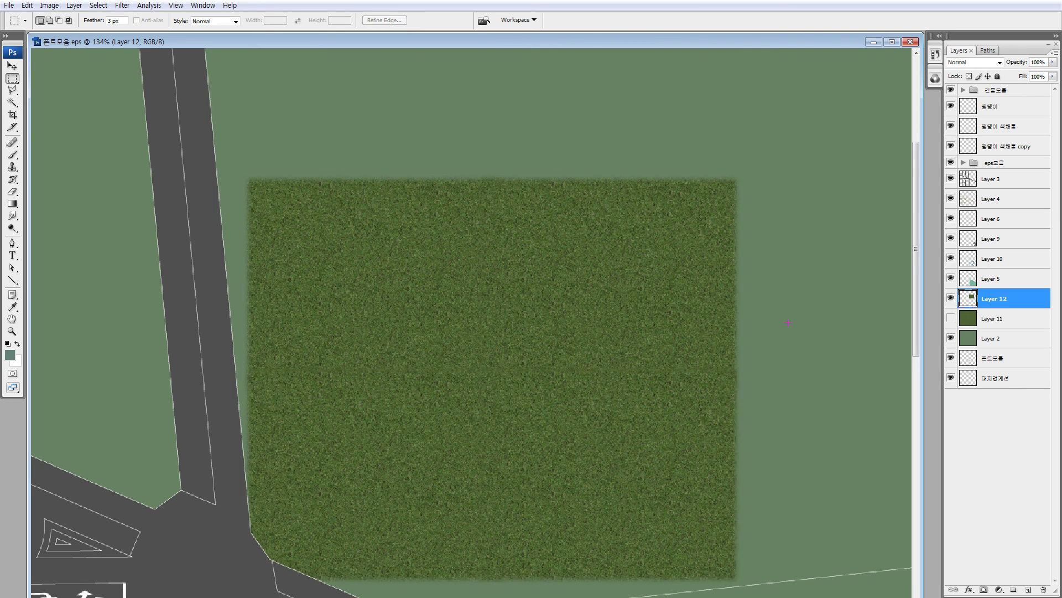
Step: Delete the feathered grass patch's layer and show Layer 11 again
{"action": "key", "text": "Delete"}
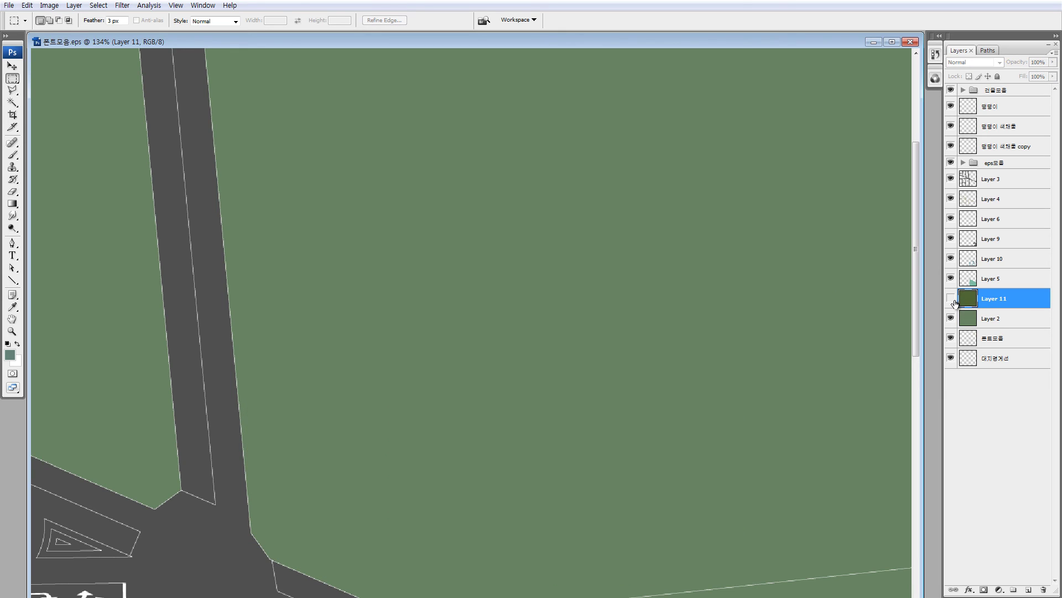
{"action": "key", "text": "ctrl+minus"}
{"action": "key", "text": "ctrl+minus"}
{"action": "key", "text": "ctrl+minus"}
{"action": "left_click", "coordinate": [951, 298]}
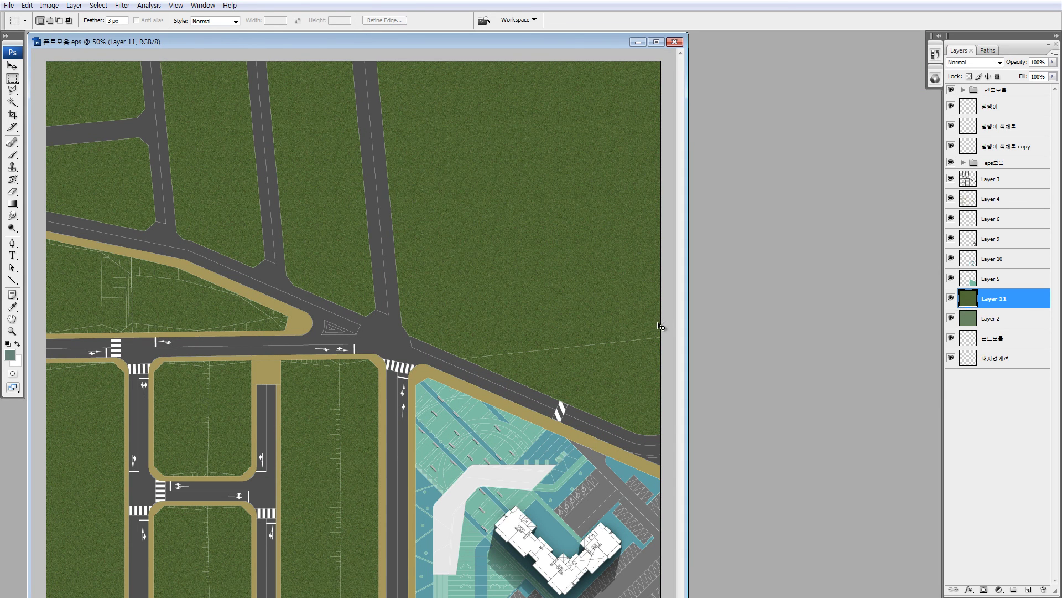
Step: Paste the browser screen capture above Layer 11 and move it so the whole beige tile image is in view
{"action": "key", "text": "v"}
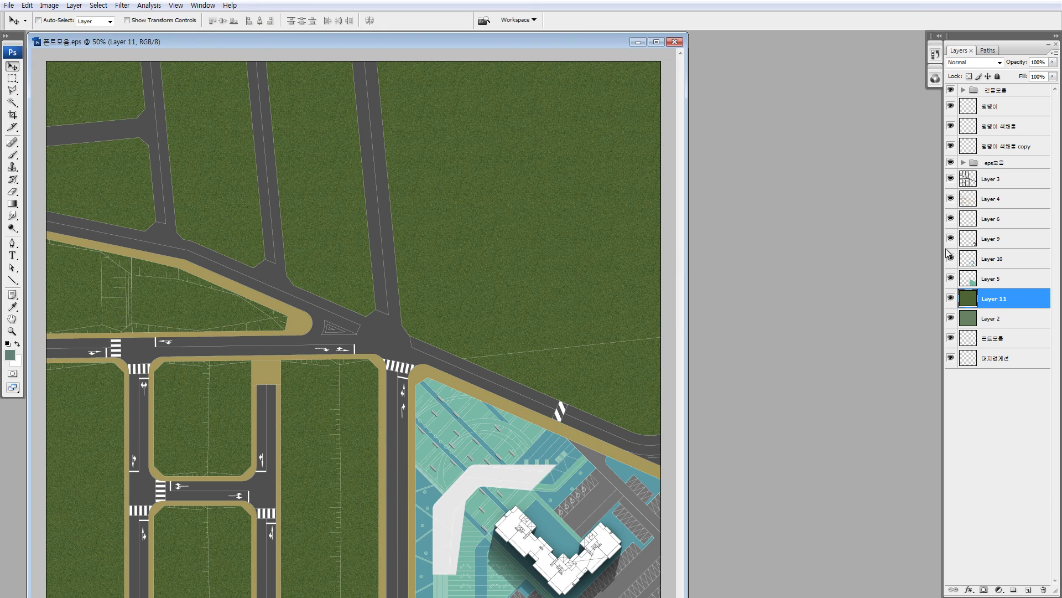
{"action": "key", "text": "ctrl+v"}
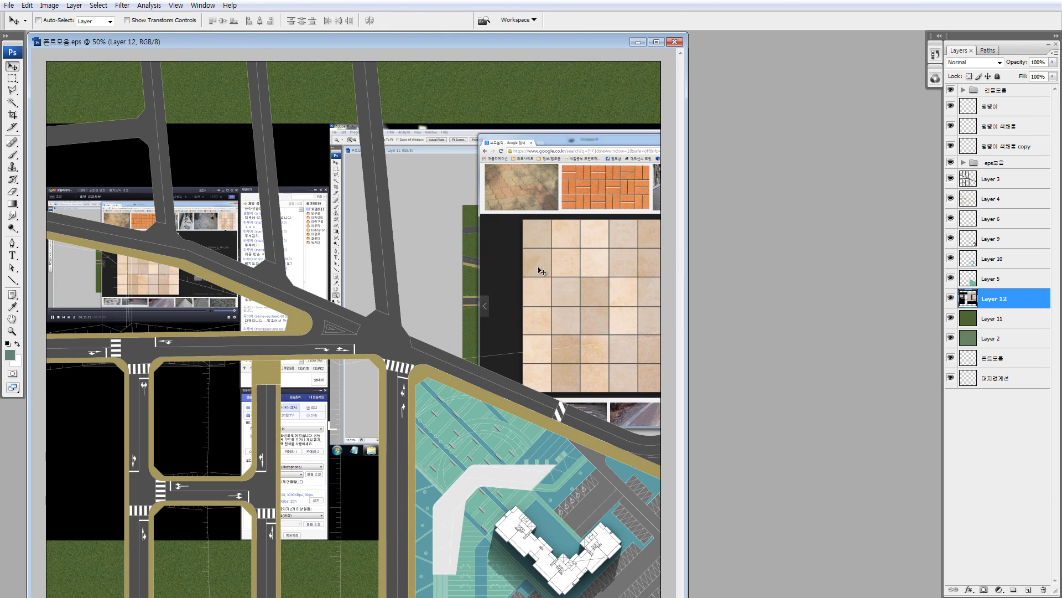
{"action": "left_click_drag", "start_coordinate": [515, 260], "coordinate": [426, 199]}
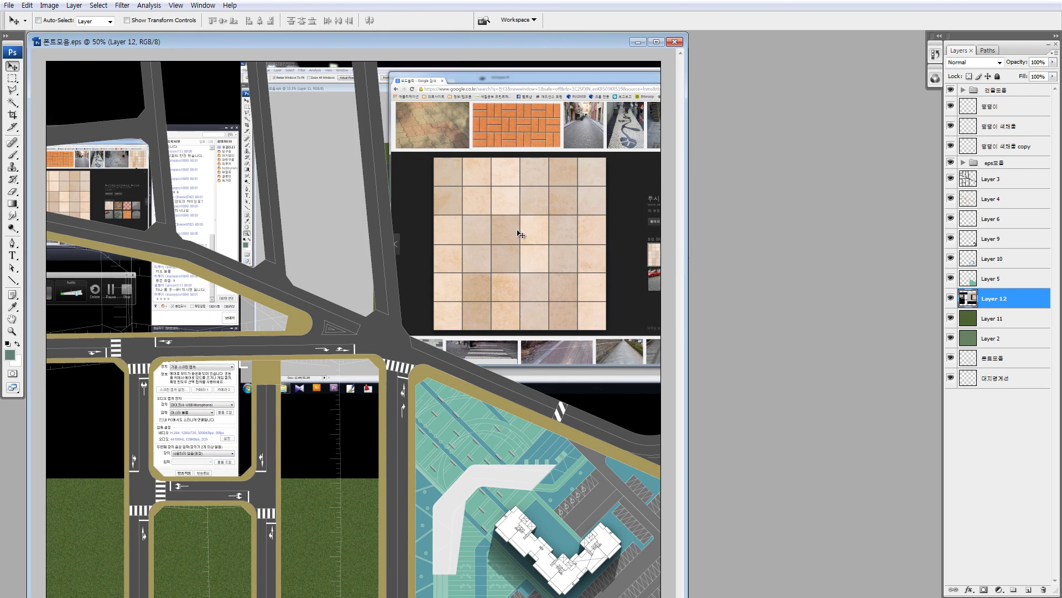
Step: Select the beige tile image exactly to its outer edges with a rectangular marquee at 0 px feather
{"action": "key", "text": "z"}
{"action": "left_click_drag", "start_coordinate": [627, 350], "coordinate": [327, 141]}
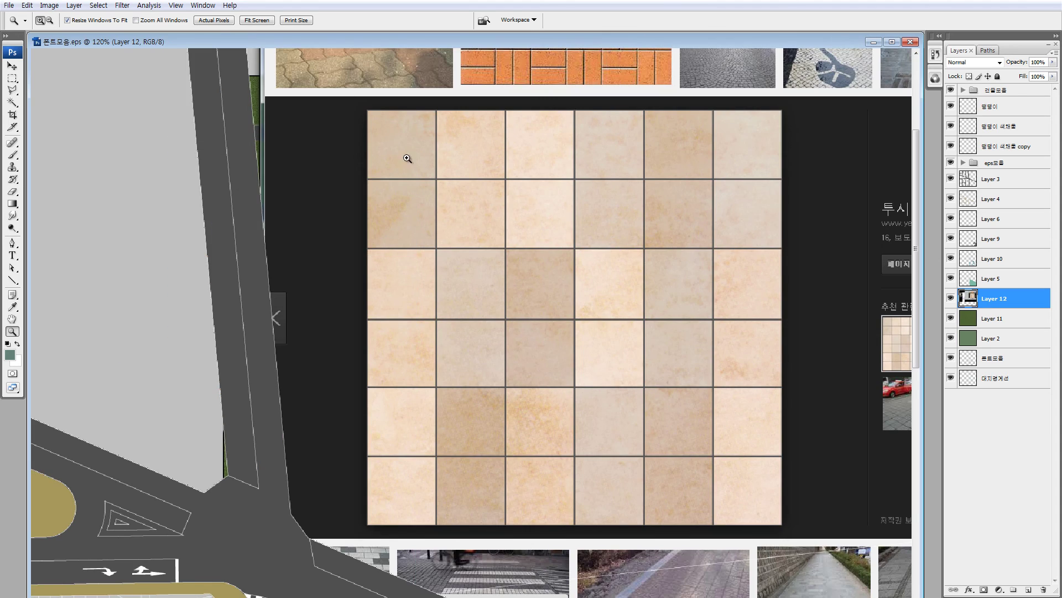
{"action": "left_click_drag", "start_coordinate": [407, 158], "coordinate": [413, 179]}
{"action": "type", "text": "m"}
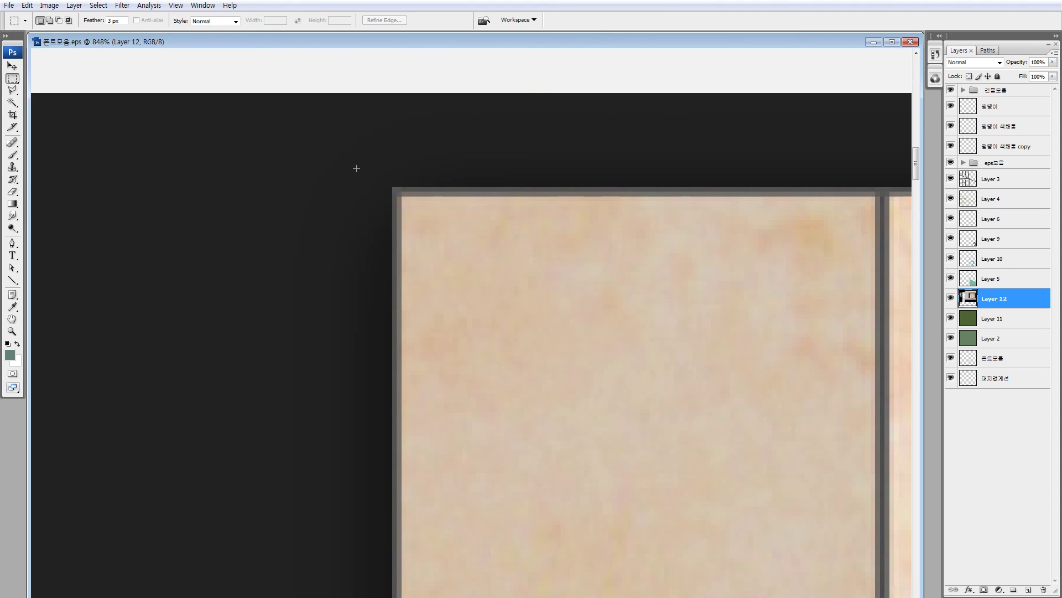
{"action": "type", "text": "0"}
{"action": "key", "text": "Return"}
{"action": "left_click_drag", "start_coordinate": [444, 234], "coordinate": [566, 518]}
{"action": "left_click_drag", "start_coordinate": [560, 465], "coordinate": [561, 454]}
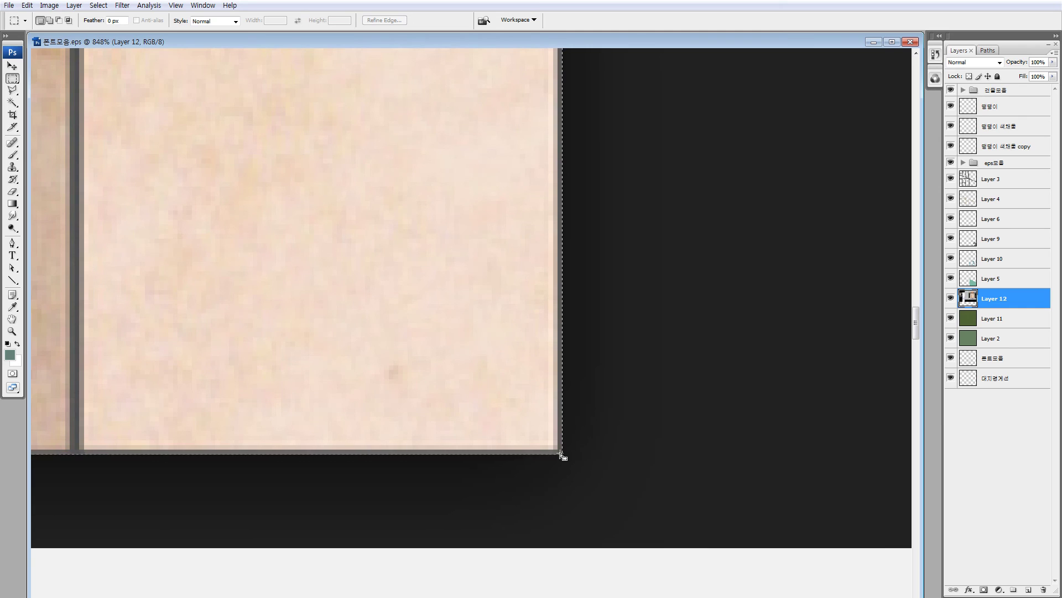
Step: Copy the selected tile image onto its own layer and delete the screen capture layer
{"action": "key", "text": "ctrl+alt+shift+n"}
{"action": "left_click", "coordinate": [986, 320]}
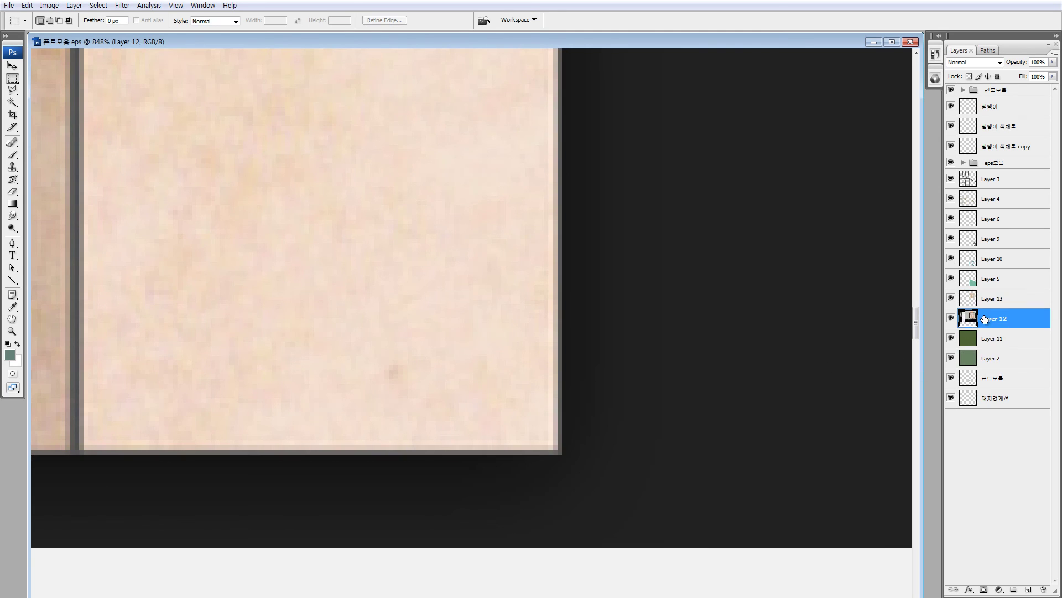
{"action": "key", "text": "Delete"}
{"action": "key", "text": "ctrl+0"}
{"action": "key", "text": "ctrl+minus"}
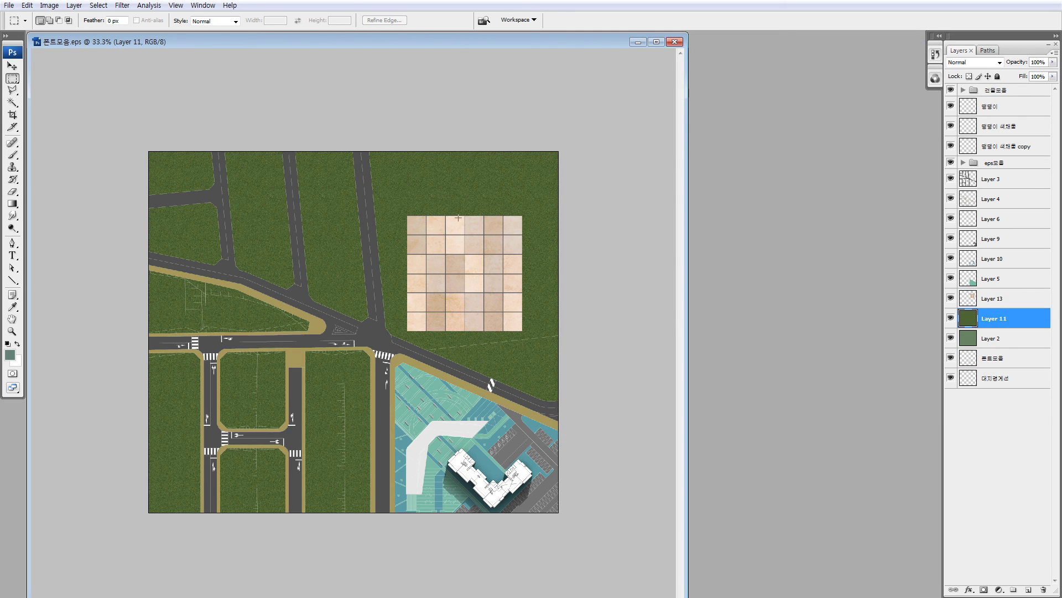
Step: Scale the tile texture on Layer 13 down to about a quarter of its size
{"action": "key", "text": "ctrl+t"}
{"action": "key", "text": "Escape"}
{"action": "left_click", "coordinate": [972, 300]}
{"action": "key", "text": "ctrl+t"}
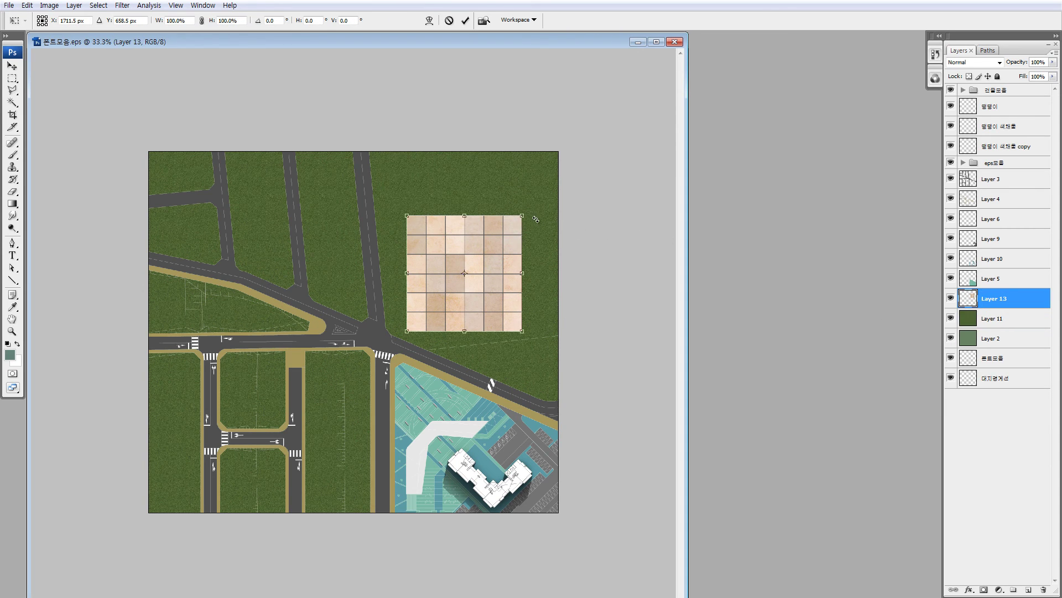
{"action": "left_click_drag", "start_coordinate": [494, 252], "coordinate": [440, 312]}
{"action": "key", "text": "Return"}
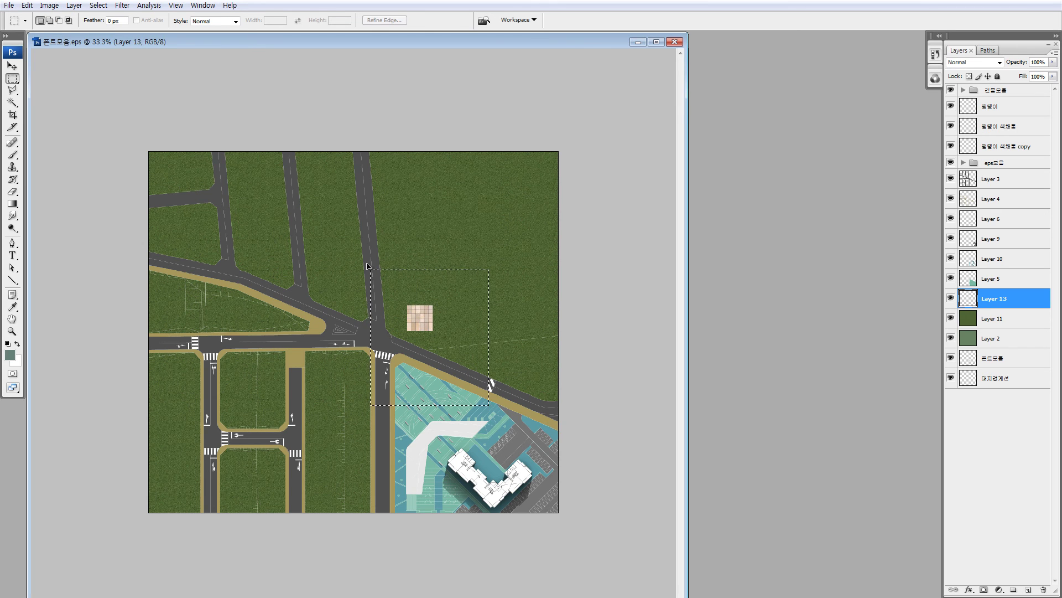
Step: Move the tile patch onto the upper-left plot and place a copy flush against its east side
{"action": "left_click_drag", "start_coordinate": [368, 266], "coordinate": [122, 123]}
{"action": "key", "text": "z"}
{"action": "left_click_drag", "start_coordinate": [218, 129], "coordinate": [345, 182]}
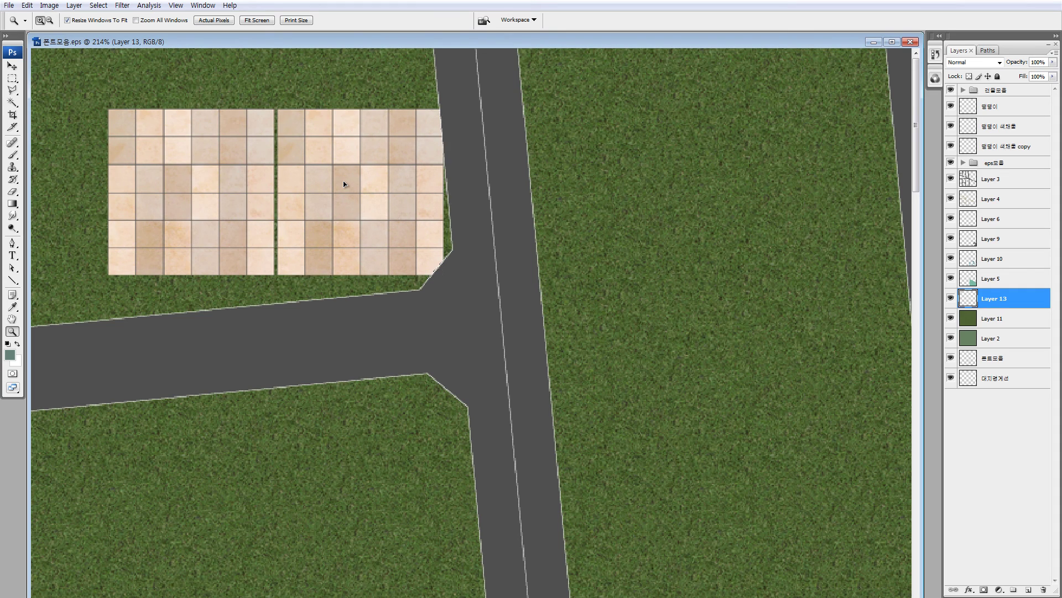
{"action": "key", "text": "Left"}
{"action": "key", "text": "Left"}
{"action": "key", "text": "Left"}
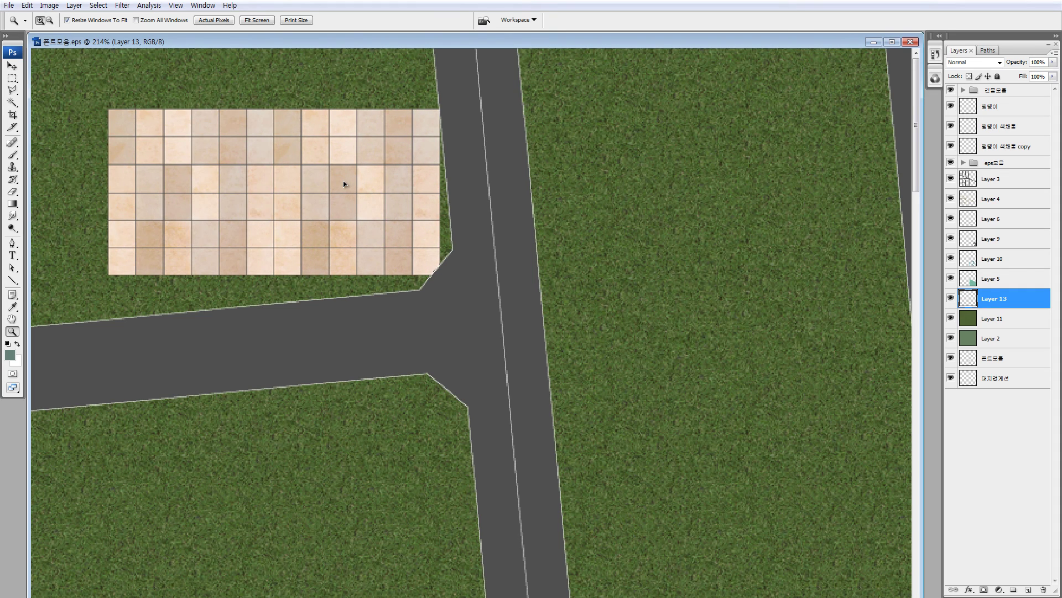
Step: Try flipping the second tile patch horizontally and rotating it in 90° clockwise steps
{"action": "key", "text": "ctrl+t"}
{"action": "right_click", "coordinate": [349, 190]}
{"action": "left_click", "coordinate": [406, 331]}
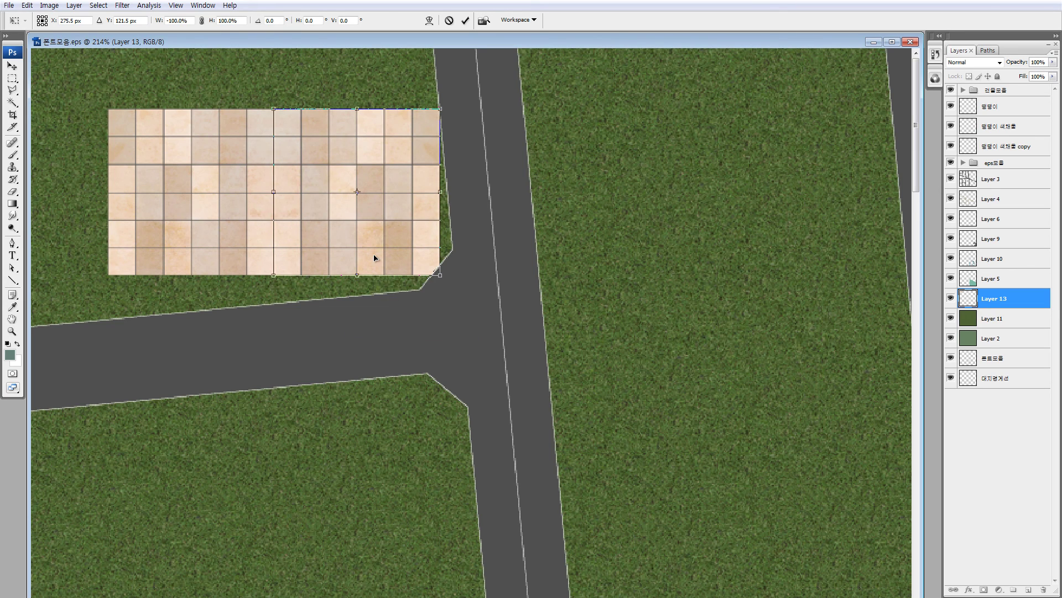
{"action": "right_click", "coordinate": [367, 231]}
{"action": "left_click", "coordinate": [418, 356]}
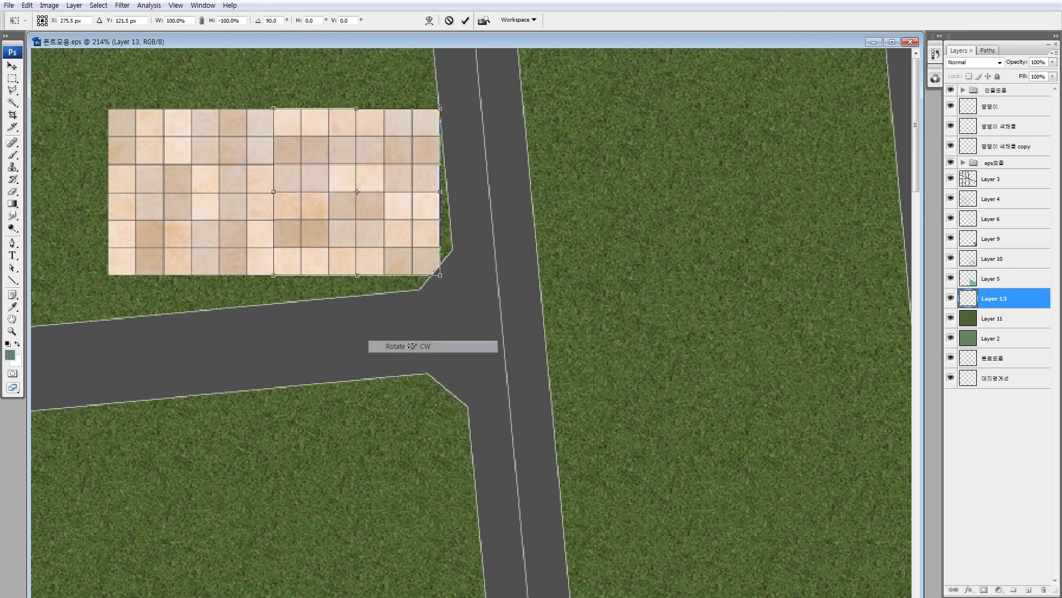
{"action": "right_click", "coordinate": [399, 194]}
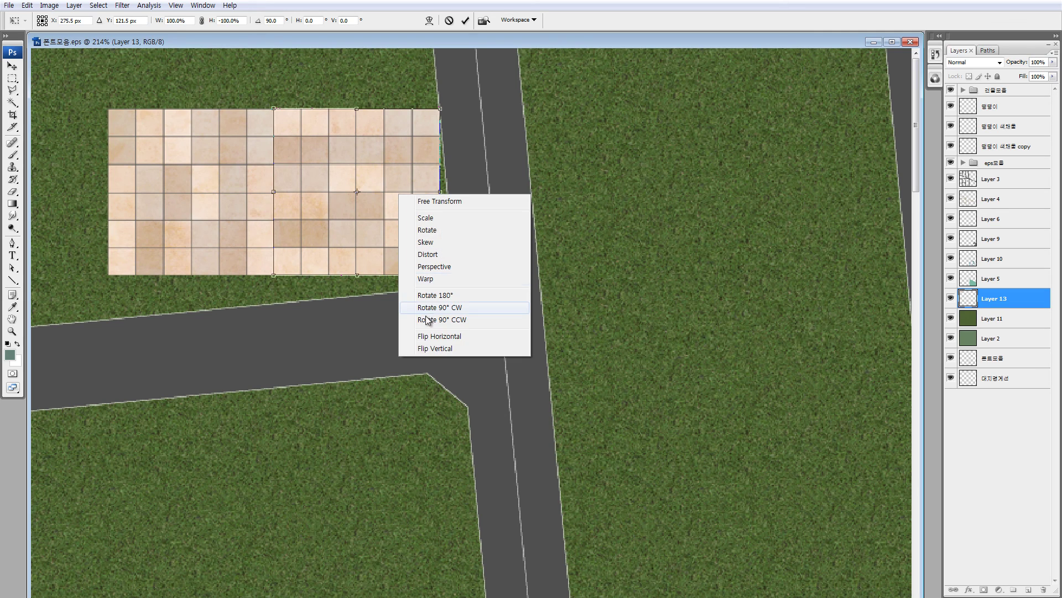
{"action": "left_click", "coordinate": [439, 308]}
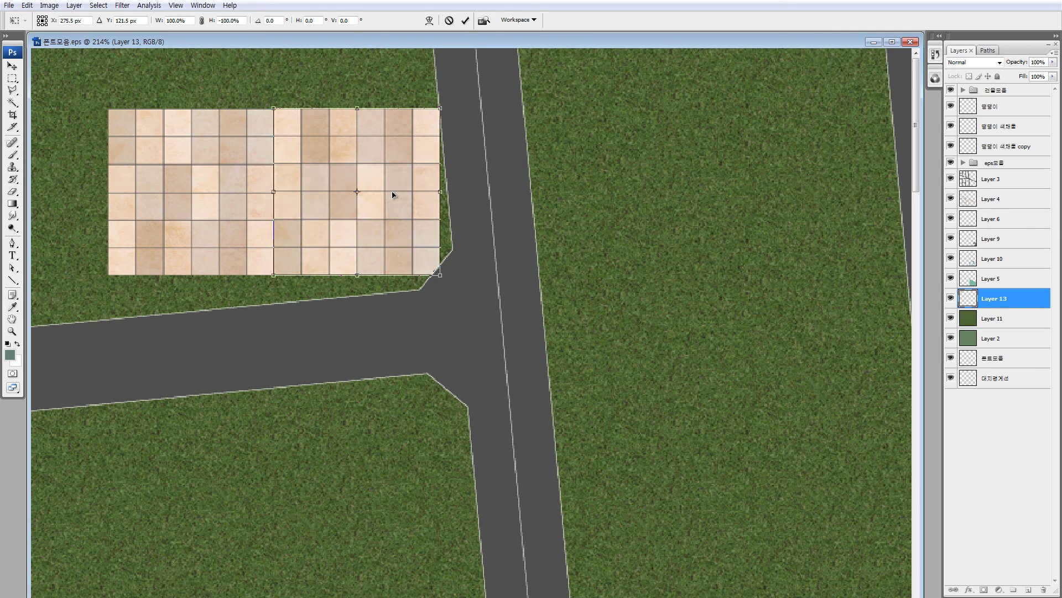
{"action": "key", "text": "Return"}
{"action": "key", "text": "z"}
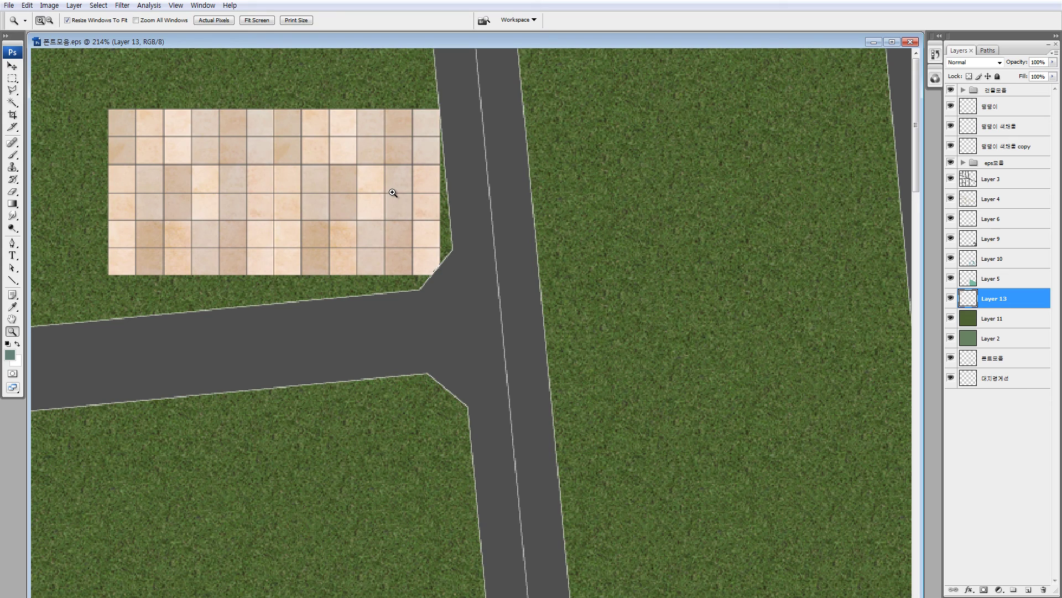
Step: Duplicate the tile pair southward and the resulting block eastward across the road, keeping the edges flush
{"action": "left_click_drag", "start_coordinate": [379, 152], "coordinate": [386, 323]}
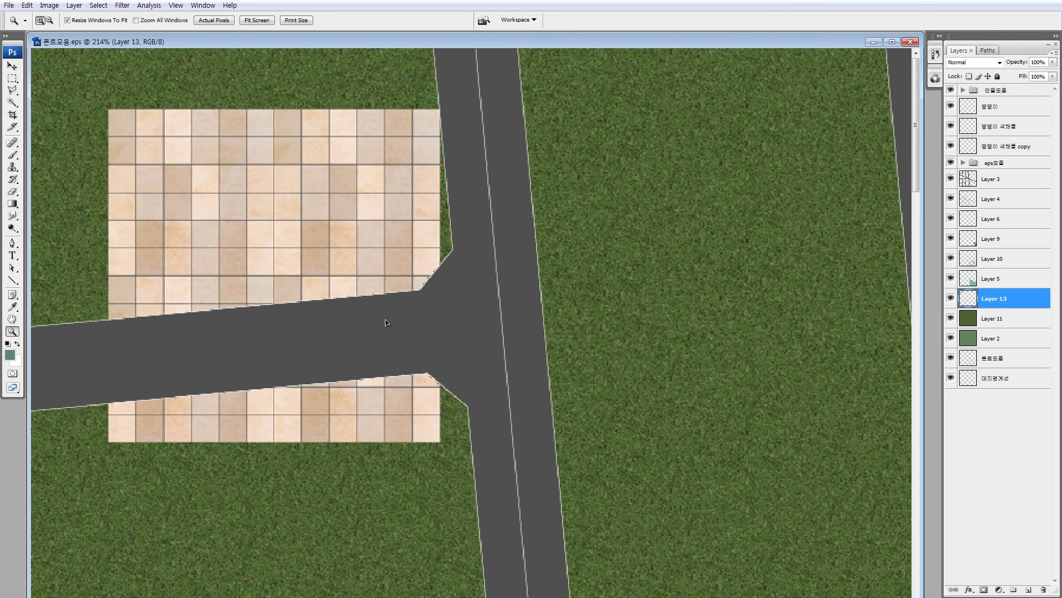
{"action": "key", "text": "ctrl+d"}
{"action": "left_click_drag", "start_coordinate": [306, 214], "coordinate": [532, 220]}
{"action": "key", "text": "ctrl+Left"}
{"action": "key", "text": "ctrl+Left"}
{"action": "key", "text": "ctrl+Left"}
{"action": "key", "text": "ctrl+Left"}
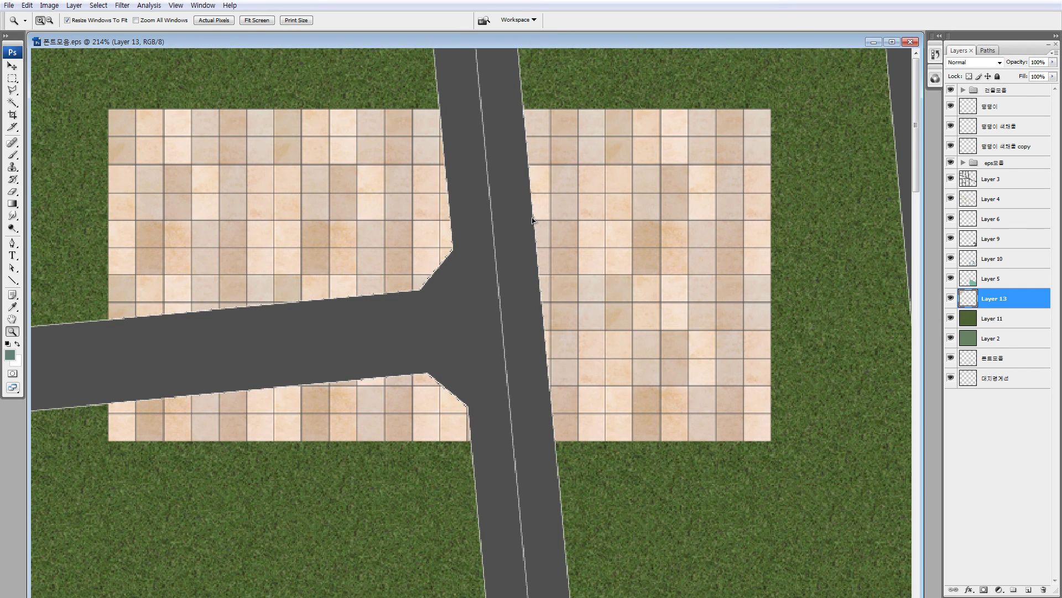
Step: Duplicate the beige tile block southward, flush at the seam, and copy the enlarged block eastward across the second road
{"action": "left_click_drag", "start_coordinate": [624, 141], "coordinate": [633, 473]}
{"action": "key", "text": "ctrl+Up"}
{"action": "key", "text": "ctrl+Up"}
{"action": "key", "text": "ctrl+Up"}
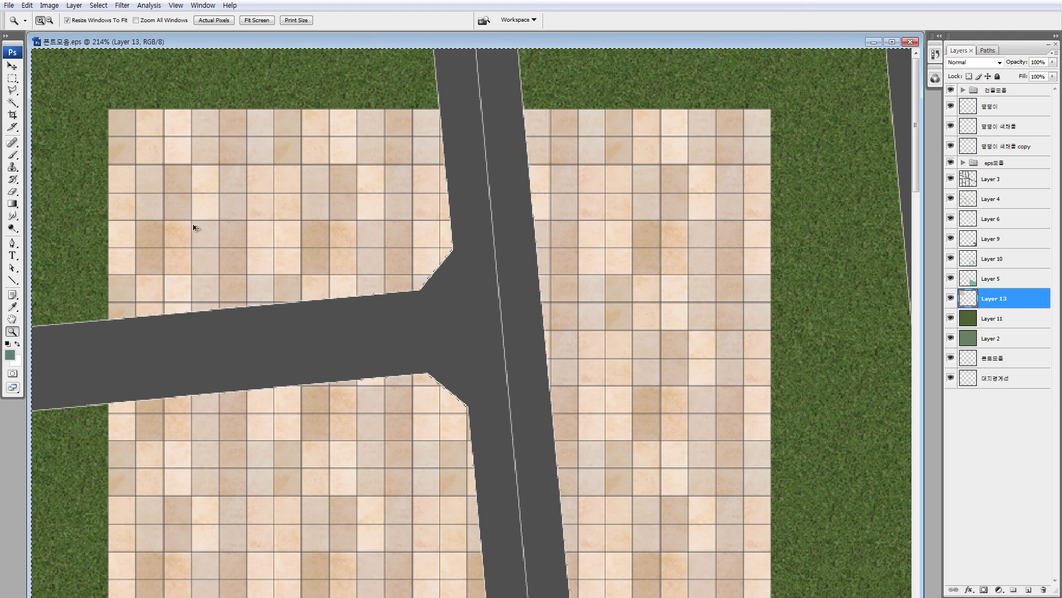
{"action": "left_click_drag", "start_coordinate": [195, 228], "coordinate": [626, 214]}
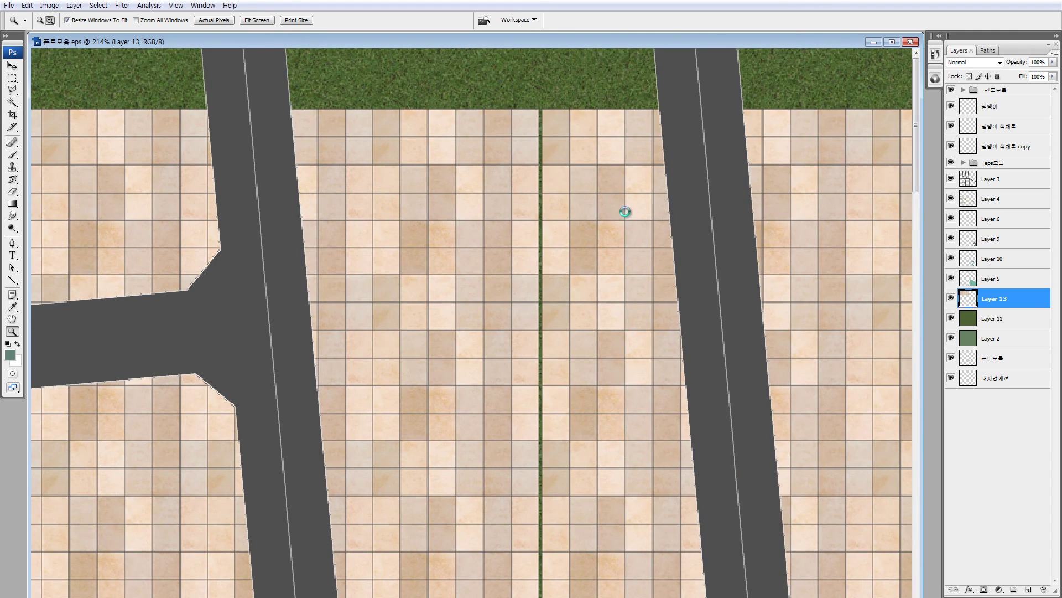
{"action": "key", "text": "ctrl+0"}
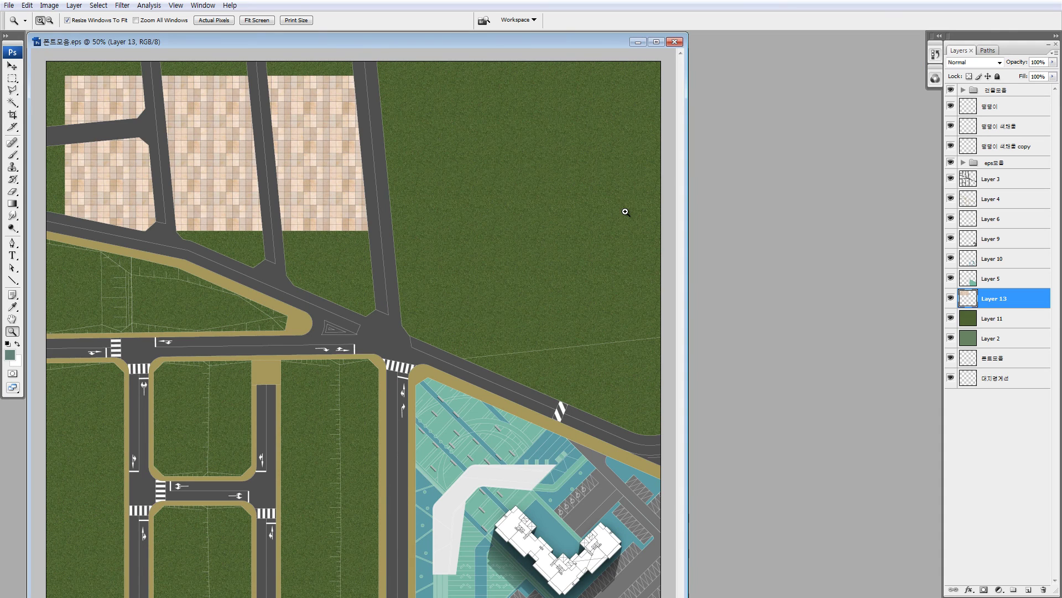
Step: Duplicate the entire tiled area southward past the horizontal road, keeping the seam between the tiles flush
{"action": "key", "text": "ctrl+a"}
{"action": "left_click_drag", "start_coordinate": [301, 117], "coordinate": [376, 288]}
{"action": "mouse_move", "coordinate": [484, 351]}
{"action": "left_mouse_down"}
{"action": "mouse_move", "coordinate": [490, 432]}
{"action": "mouse_move", "coordinate": [487, 354]}
{"action": "mouse_move", "coordinate": [476, 353]}
{"action": "left_mouse_up"}
{"action": "key", "text": "ctrl+Up"}
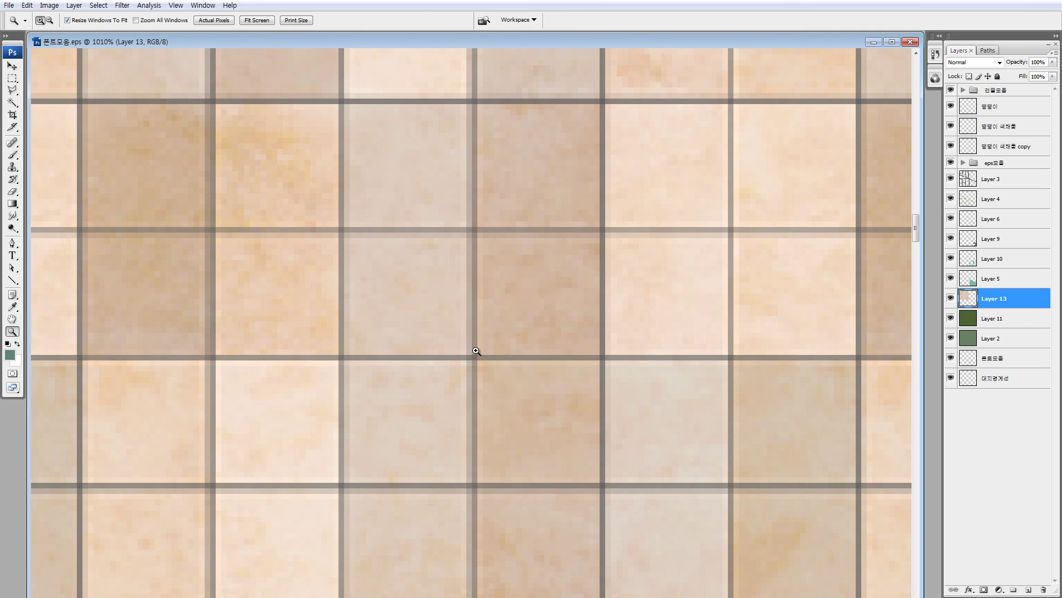
{"action": "key", "text": "ctrl+0"}
{"action": "key", "text": "ctrl+minus"}
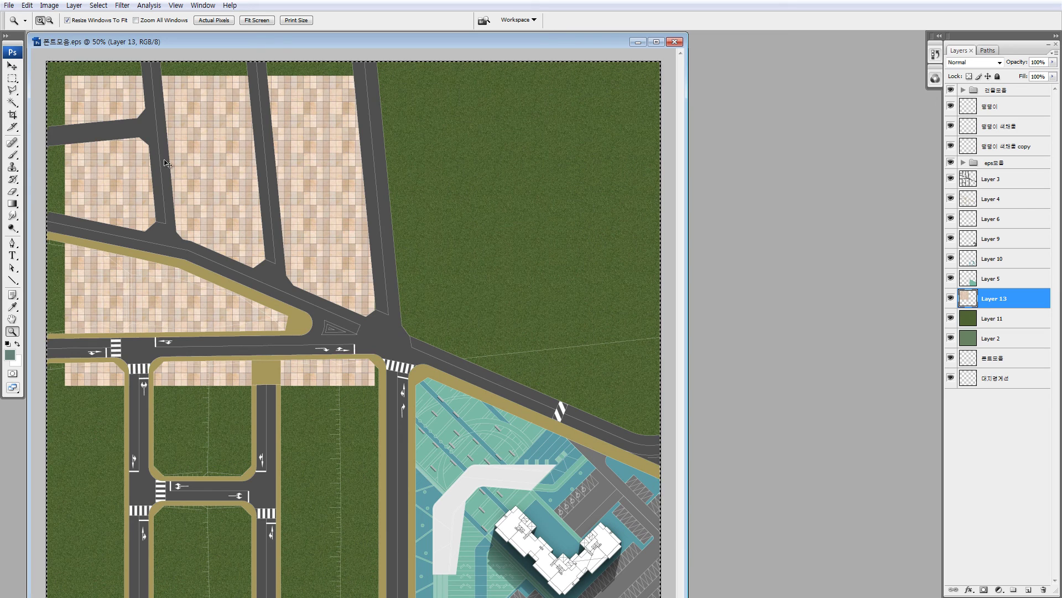
Step: Scale the tiled pattern down to about a quarter of its size and move the patch onto the diagonal road
{"action": "key", "text": "v"}
{"action": "key", "text": "ctrl+t"}
{"action": "left_click_drag", "start_coordinate": [376, 386], "coordinate": [136, 146]}
{"action": "key", "text": "Return"}
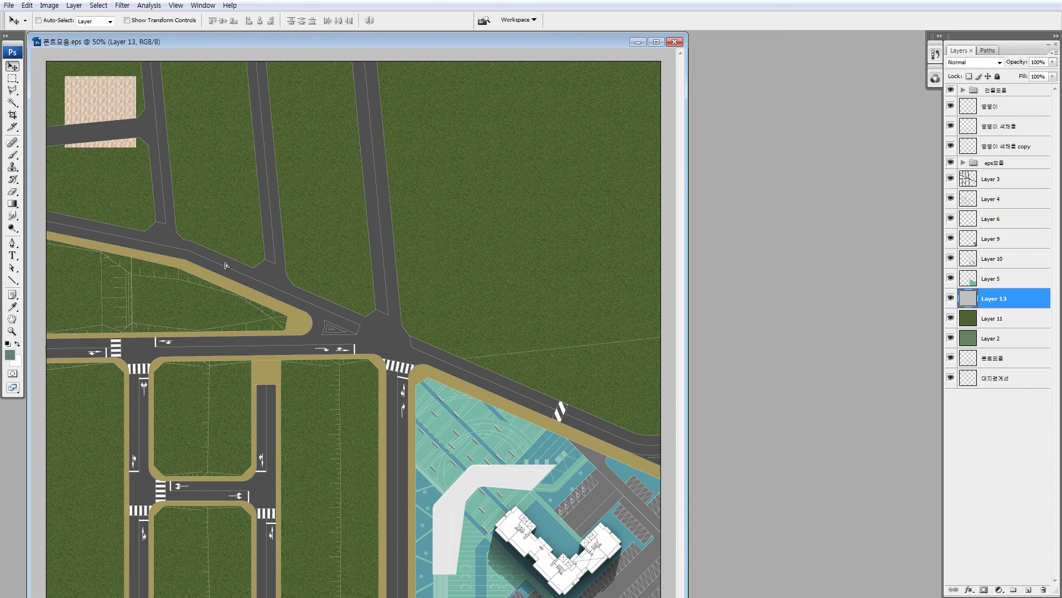
{"action": "key", "text": "z"}
{"action": "left_click_drag", "start_coordinate": [89, 97], "coordinate": [269, 334]}
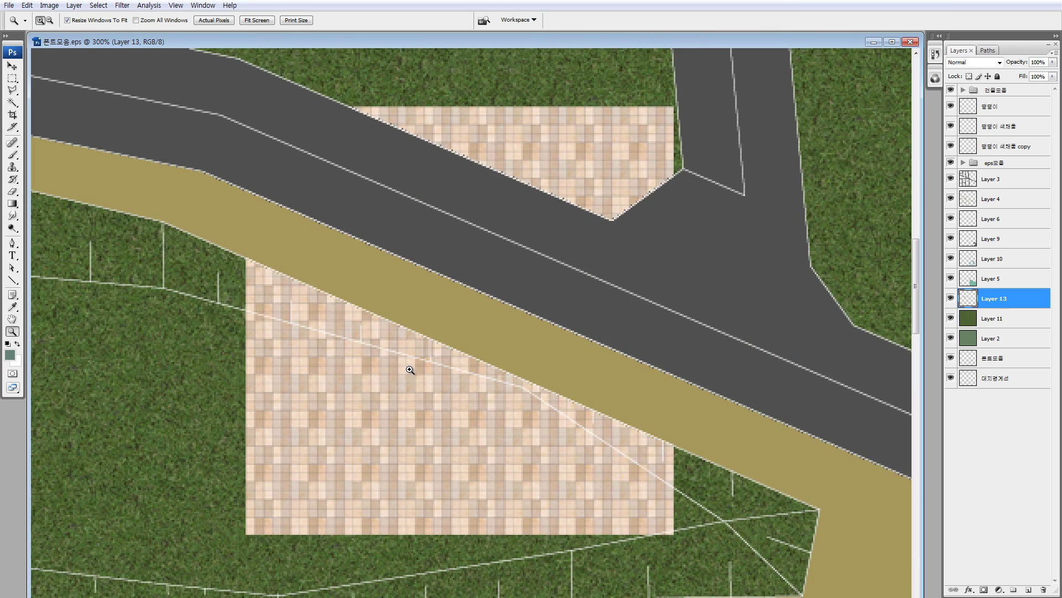
{"action": "key", "text": "ctrl+minus"}
{"action": "key", "text": "ctrl+minus"}
{"action": "key", "text": "ctrl+minus"}
{"action": "key", "text": "ctrl+minus"}
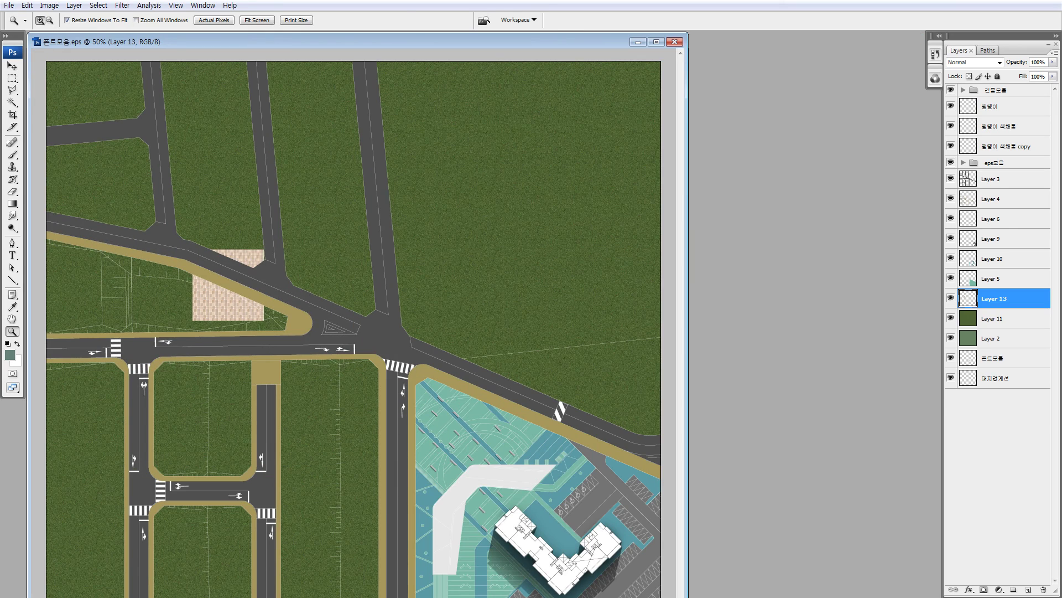
Step: Move the reduced tile patch onto the upper-left plot and place a copy flush against its east side
{"action": "key", "text": "m"}
{"action": "key", "text": "ctrl+a"}
{"action": "left_click_drag", "start_coordinate": [227, 292], "coordinate": [103, 119]}
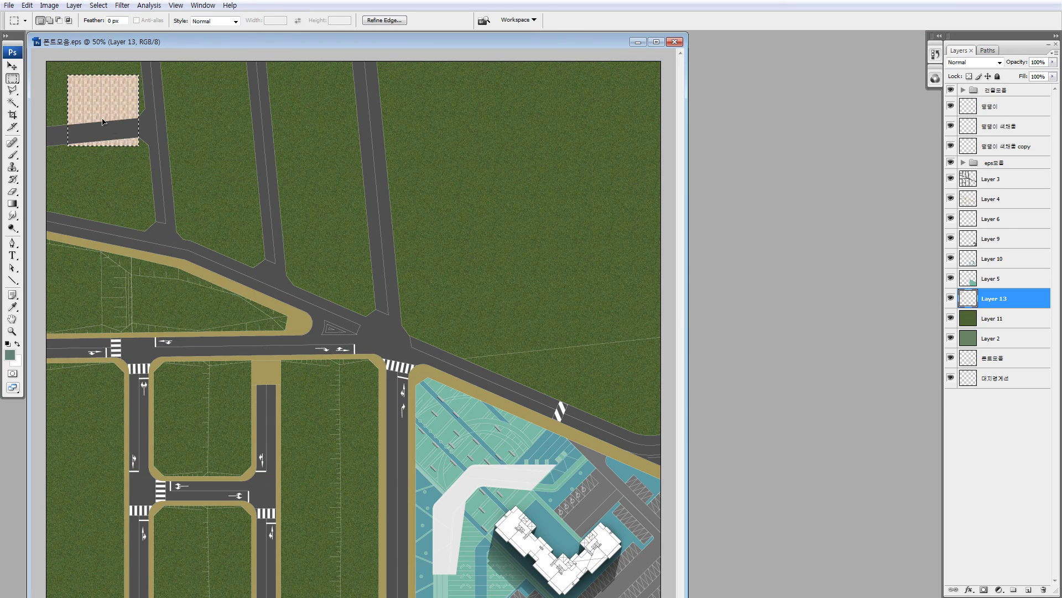
{"action": "key", "text": "z"}
{"action": "left_click_drag", "start_coordinate": [106, 73], "coordinate": [153, 102]}
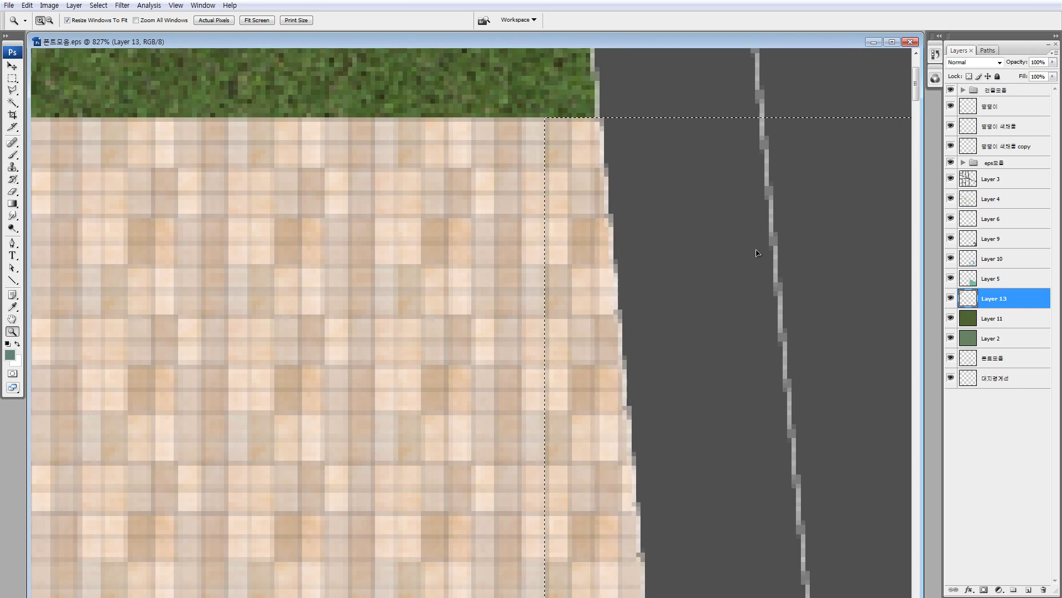
{"action": "key", "text": "ctrl+Left"}
{"action": "key", "text": "ctrl+0"}
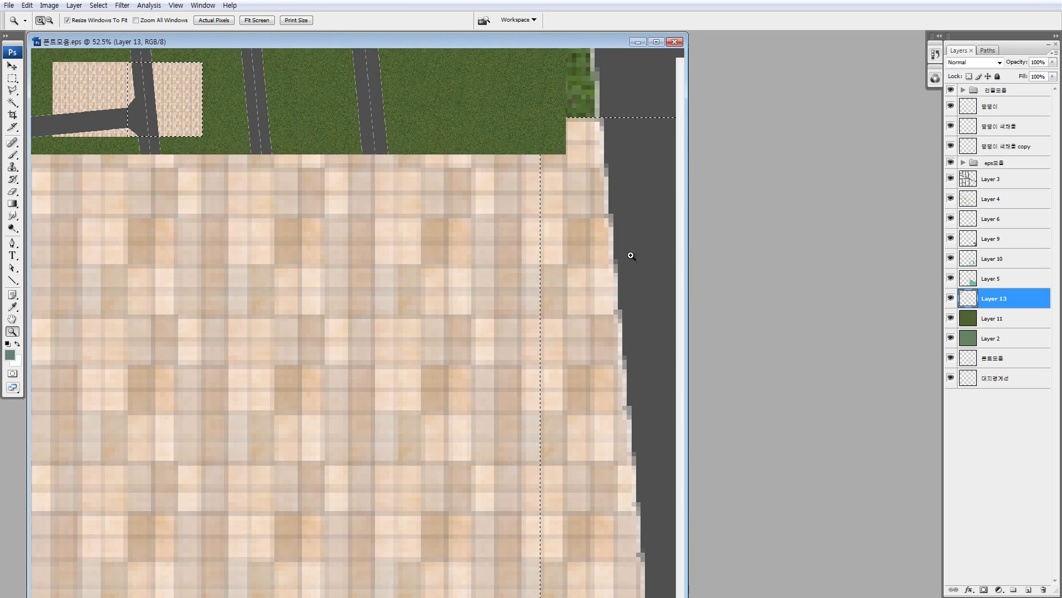
Step: Duplicate the pair of reduced tile patches southward, aligning the copy flush with the pair's lower edge
{"action": "key", "text": "ctrl+minus"}
{"action": "key", "text": "ctrl+a"}
{"action": "left_click_drag", "start_coordinate": [195, 118], "coordinate": [189, 181]}
{"action": "left_click_drag", "start_coordinate": [188, 142], "coordinate": [222, 163]}
{"action": "key", "text": "ctrl+Up"}
{"action": "key", "text": "ctrl+Up"}
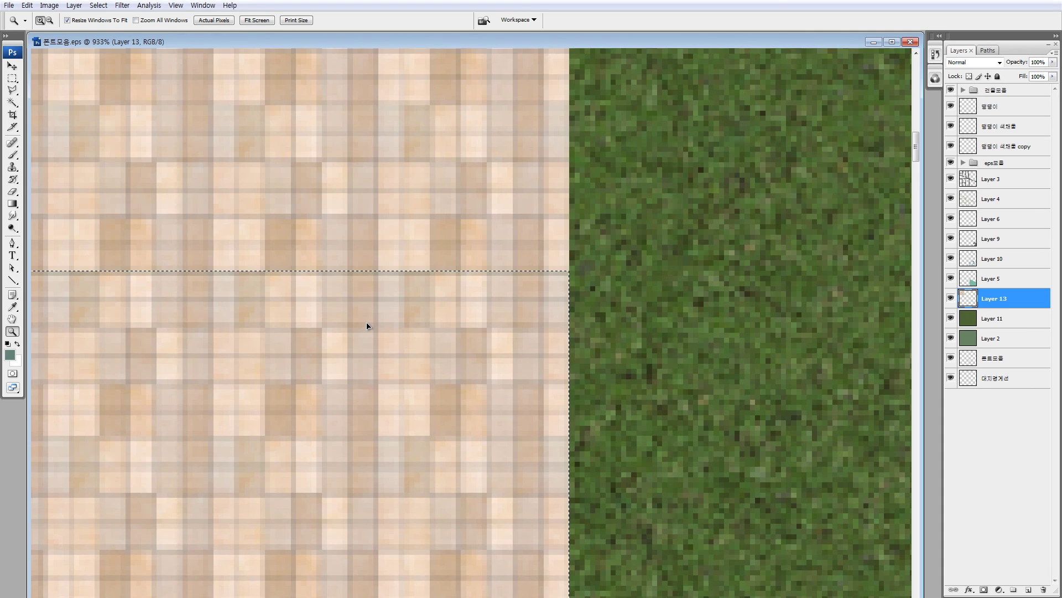
{"action": "key", "text": "ctrl+0"}
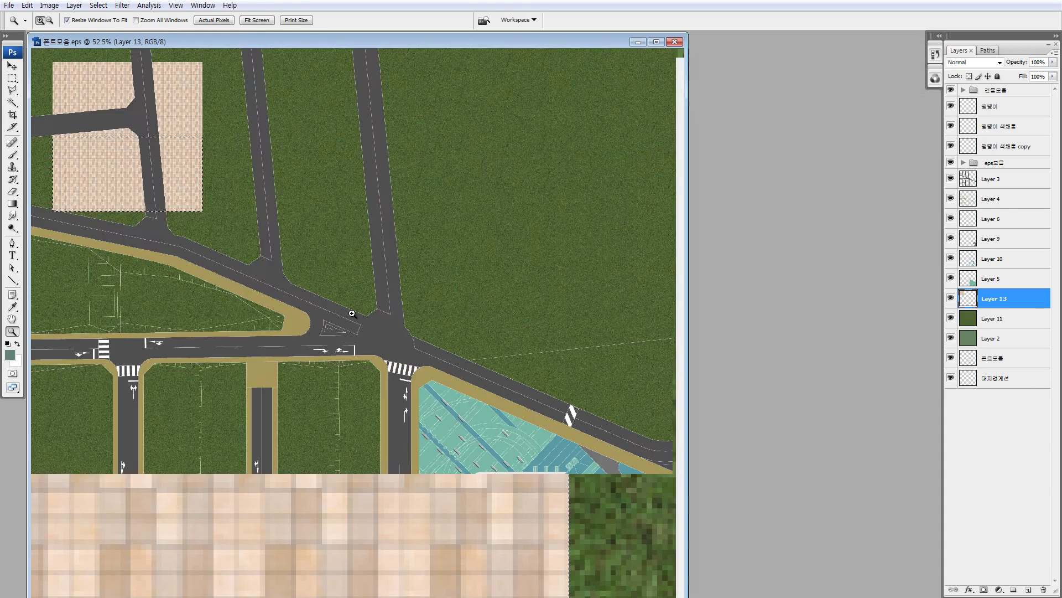
Step: Duplicate the four-patch tile block eastward across the second road, flush with the block's east edge
{"action": "key", "text": "ctrl+minus"}
{"action": "key", "text": "ctrl+d"}
{"action": "key", "text": "ctrl+a"}
{"action": "left_click_drag", "start_coordinate": [89, 145], "coordinate": [235, 114]}
{"action": "left_click_drag", "start_coordinate": [195, 73], "coordinate": [230, 106]}
{"action": "left_click_drag", "start_coordinate": [566, 189], "coordinate": [440, 189]}
{"action": "key", "text": "ctrl+0"}
{"action": "key", "text": "ctrl+minus"}
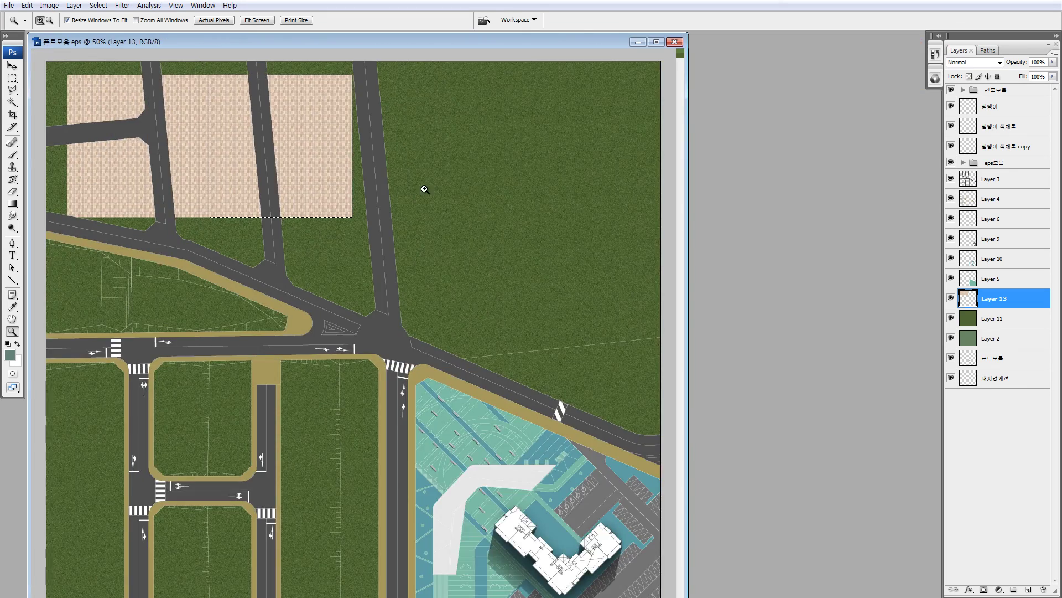
Step: Try placing a copy of the wide tile block flush below it, over the diagonal road
{"action": "key", "text": "ctrl+a"}
{"action": "left_click_drag", "start_coordinate": [296, 115], "coordinate": [297, 255]}
{"action": "left_click_drag", "start_coordinate": [197, 207], "coordinate": [213, 230]}
{"action": "left_click_drag", "start_coordinate": [369, 324], "coordinate": [370, 315]}
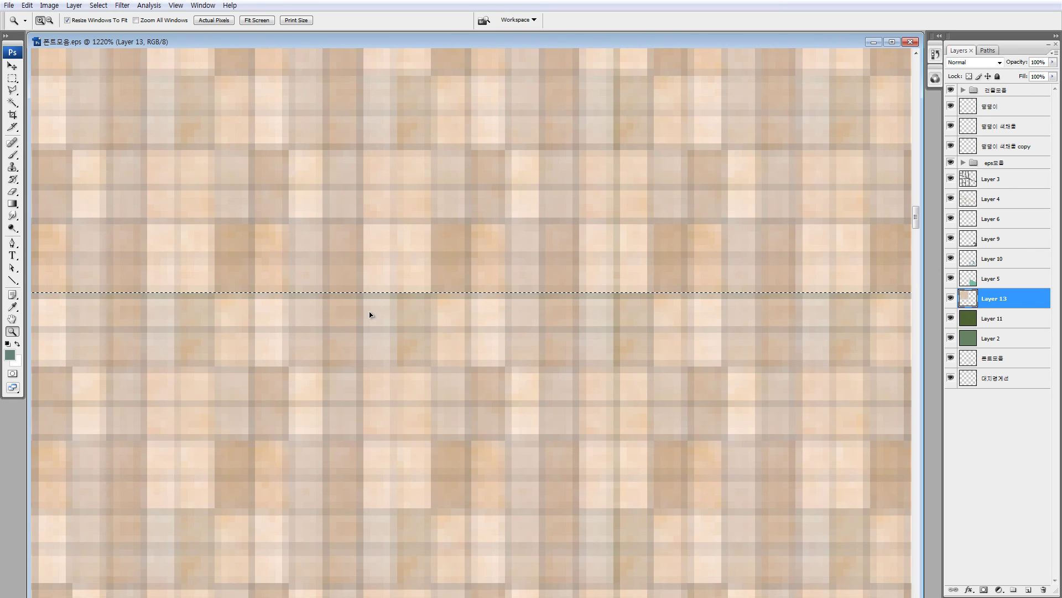
{"action": "key", "text": "ctrl+0"}
{"action": "key", "text": "ctrl+minus"}
{"action": "key", "text": "Delete"}
Step: Duplicate the wide tile block southward to the horizontal road and the resulting block eastward over the large plot
{"action": "key", "text": "ctrl+a"}
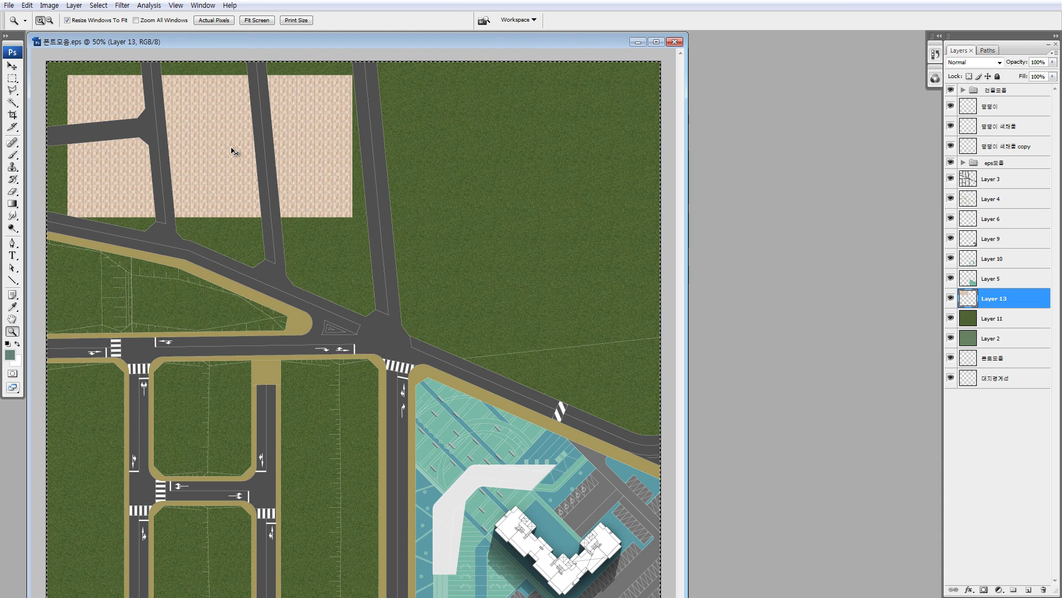
{"action": "key", "text": "ctrl+alt+z"}
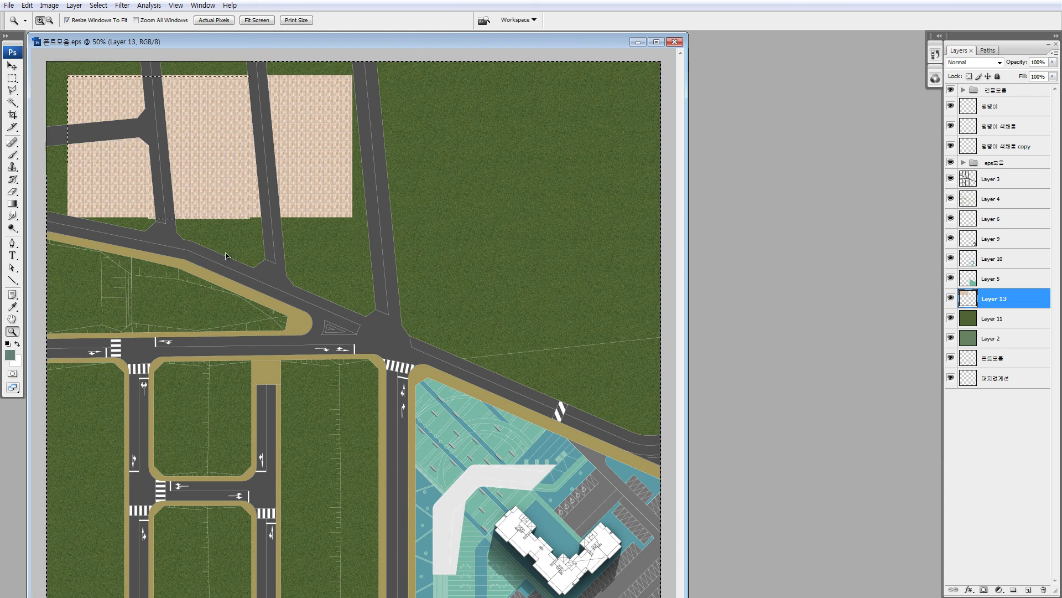
{"action": "key", "text": "ctrl+alt+z"}
{"action": "left_click_drag", "start_coordinate": [271, 293], "coordinate": [314, 333]}
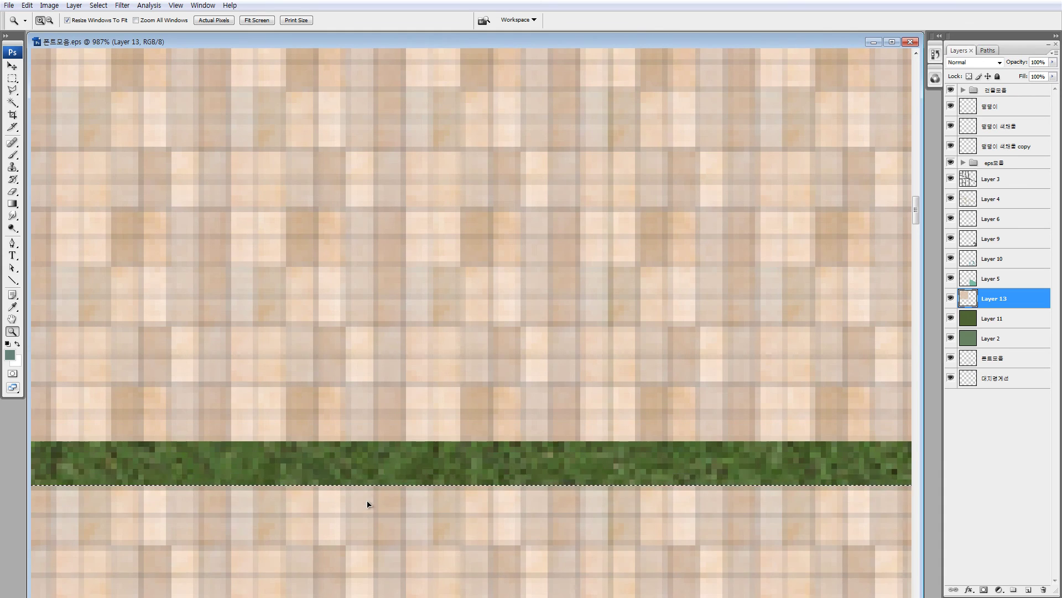
{"action": "key", "text": "ctrl+0"}
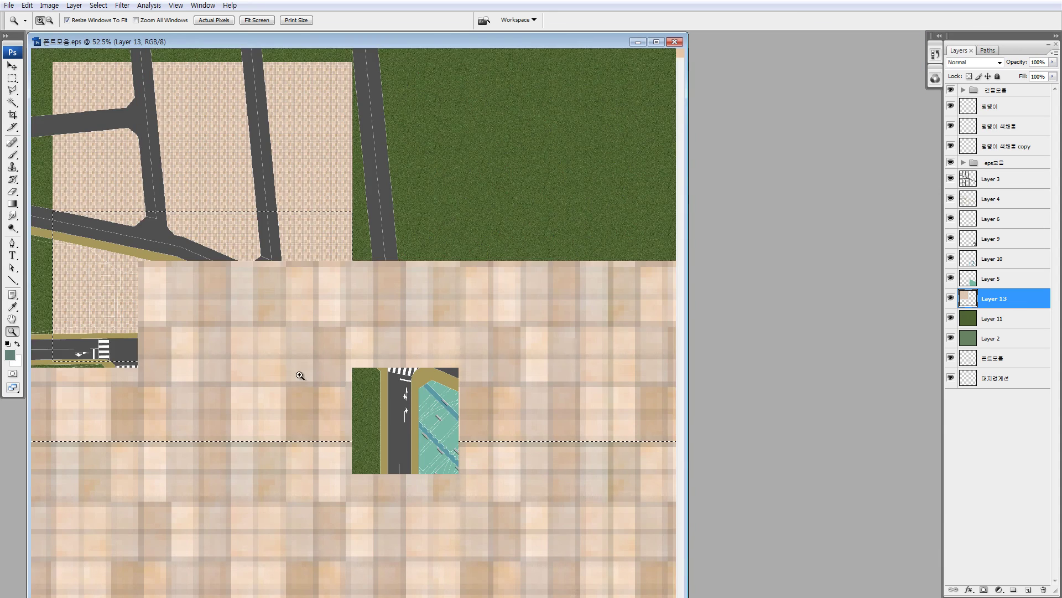
{"action": "left_click_drag", "start_coordinate": [350, 188], "coordinate": [408, 189]}
Step: Copy the complete tiling southward over the lower plots, with its upper edge flush against the existing tiles
{"action": "key", "text": "ctrl+a"}
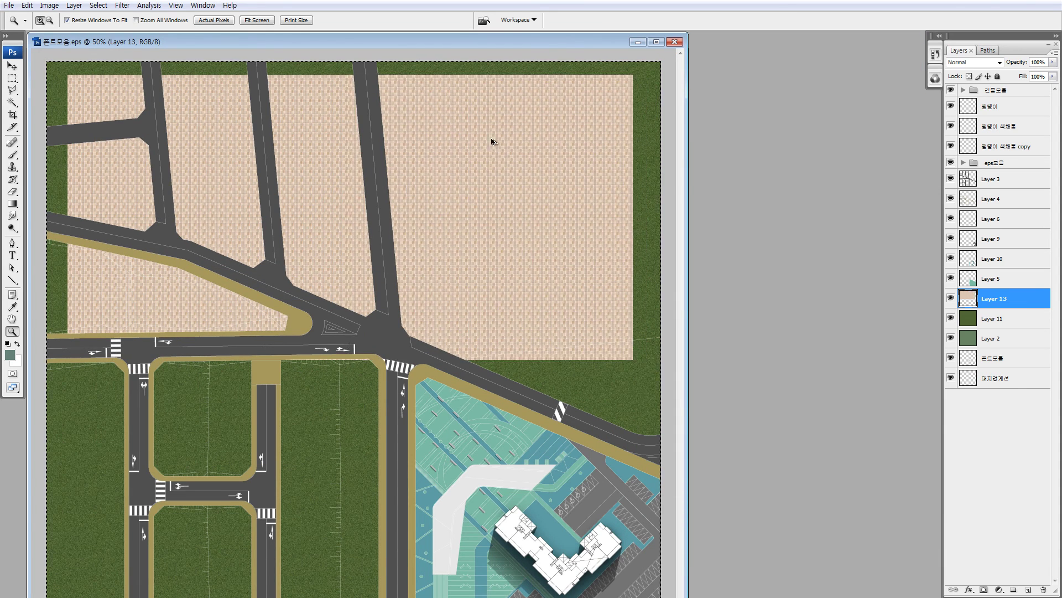
{"action": "left_click_drag", "start_coordinate": [493, 142], "coordinate": [511, 414]}
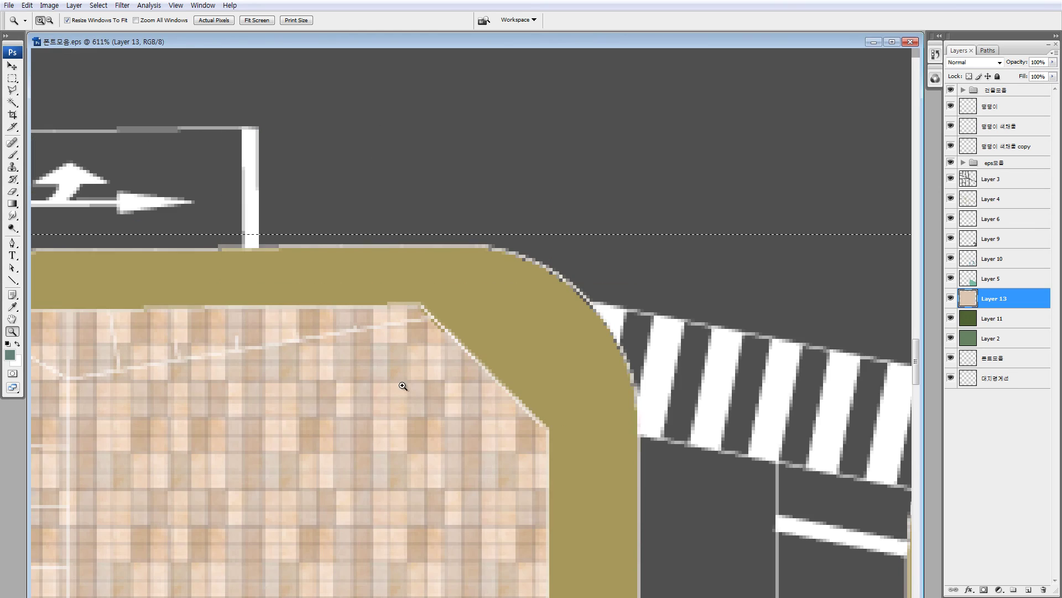
{"action": "left_click_drag", "start_coordinate": [355, 339], "coordinate": [404, 387]}
{"action": "key", "text": "v"}
{"action": "key", "text": "ctrl+minus"}
{"action": "key", "text": "ctrl+minus"}
{"action": "key", "text": "ctrl+minus"}
{"action": "key", "text": "ctrl+minus"}
{"action": "key", "text": "ctrl+minus"}
{"action": "key", "text": "ctrl+minus"}
{"action": "key", "text": "ctrl+minus"}
{"action": "key", "text": "ctrl+minus"}
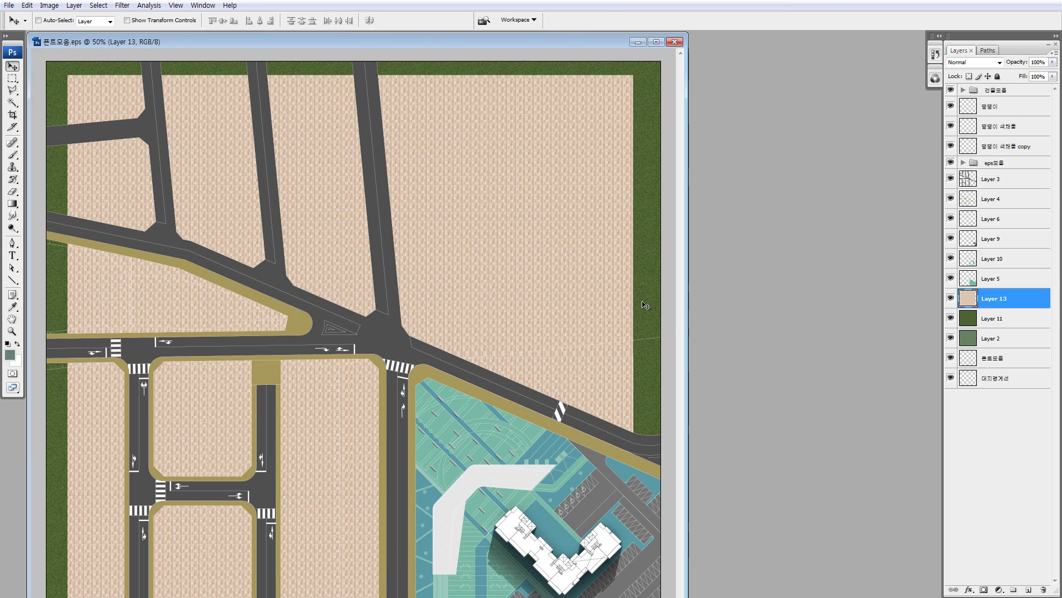
Step: Shift the tiling southwest to the plan's west edge, add an eastward copy to cover the east edge, and deselect
{"action": "left_click_drag", "start_coordinate": [517, 230], "coordinate": [460, 280]}
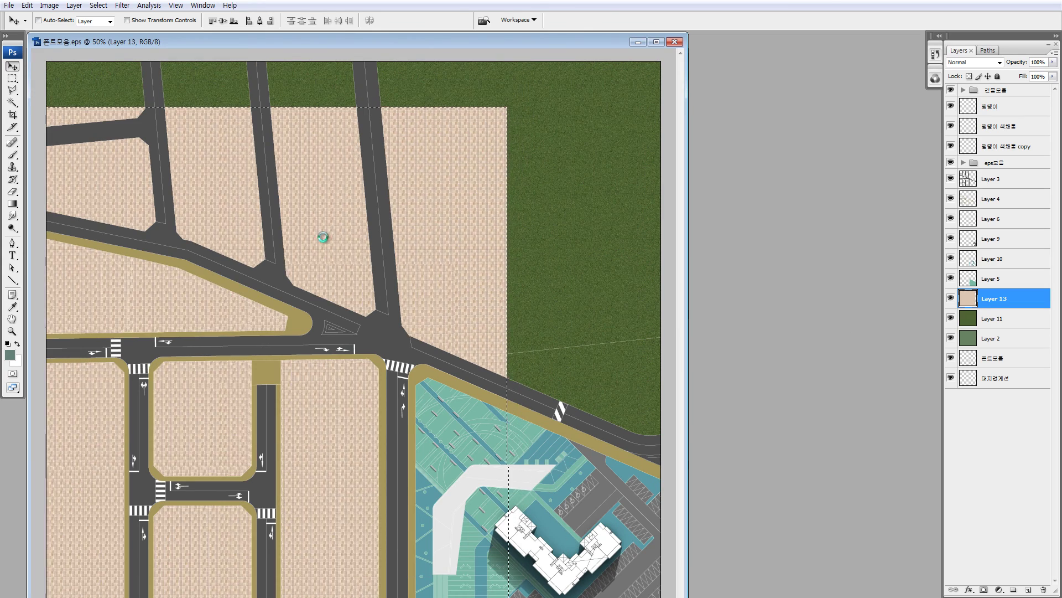
{"action": "left_click_drag", "start_coordinate": [110, 301], "coordinate": [552, 306]}
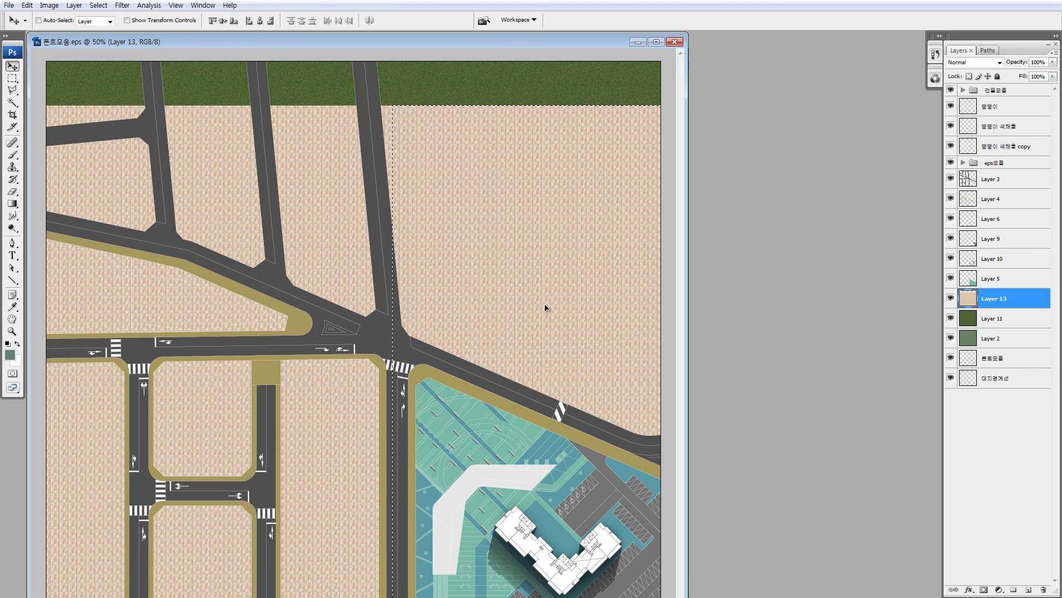
{"action": "key", "text": "ctrl+d"}
Step: Load the sidewalk shapes of Layer 4 as a selection, move Layer 13 above Layer 4 and mask it to them
{"action": "left_click", "coordinate": [496, 400], "text": "ctrl"}
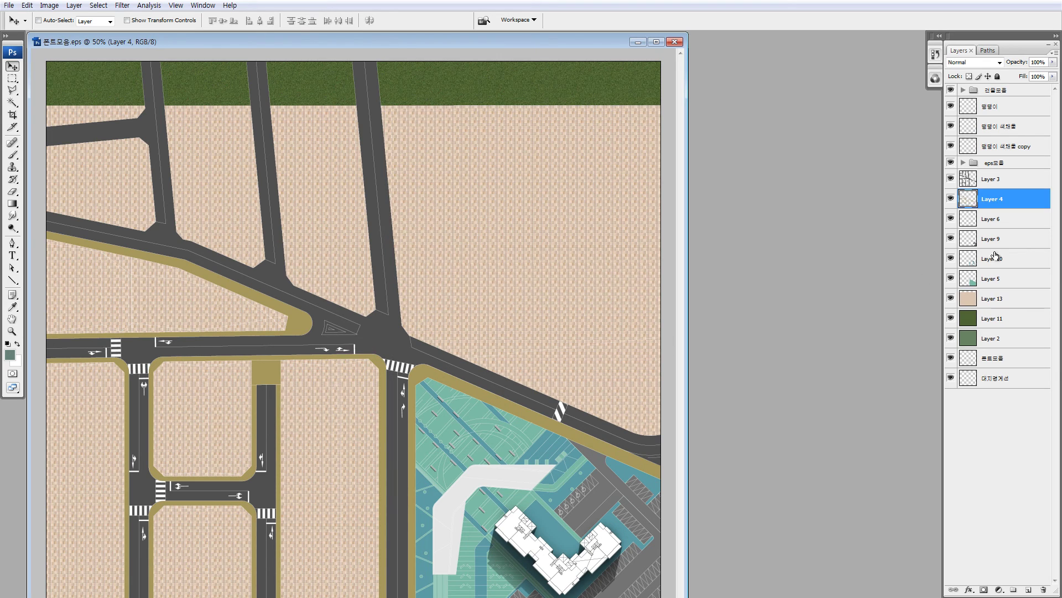
{"action": "left_click", "coordinate": [972, 302], "text": "ctrl"}
{"action": "left_click_drag", "start_coordinate": [971, 302], "coordinate": [979, 206]}
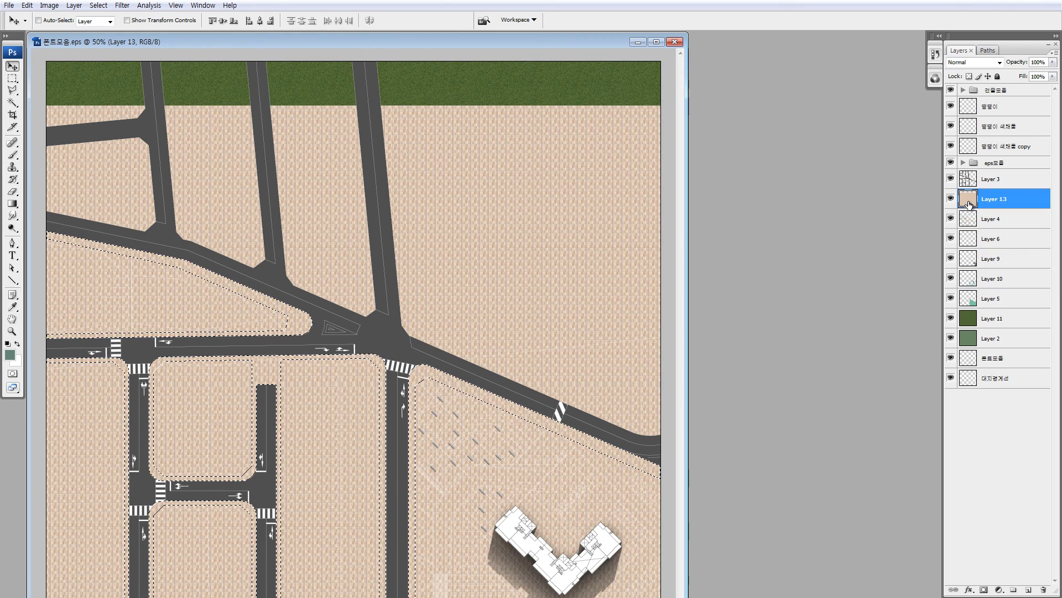
{"action": "left_click", "coordinate": [984, 590]}
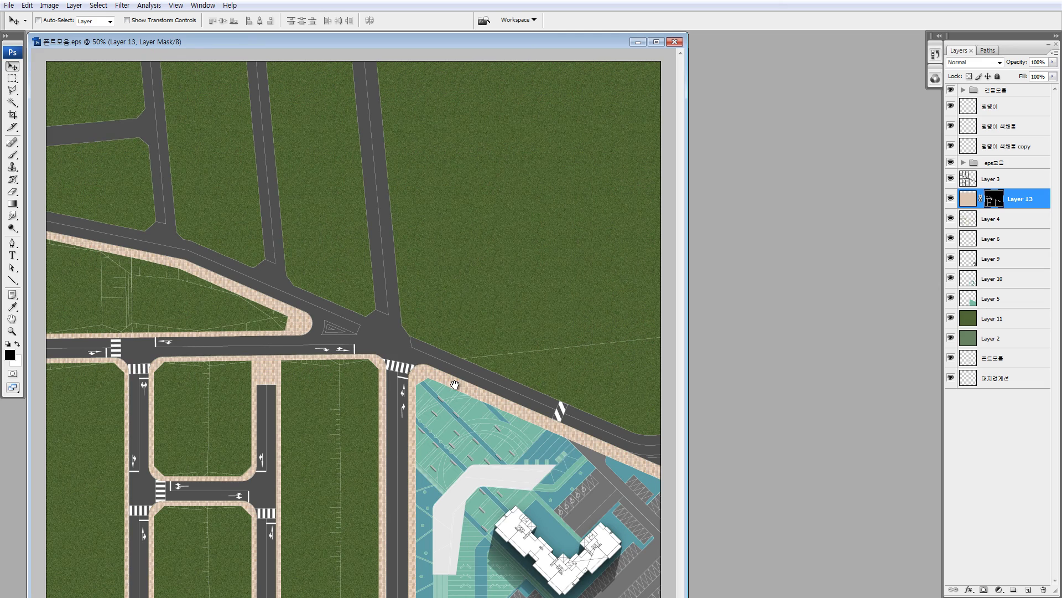
Step: Examine the size of the masked paving tiles on the sidewalk corners beside the central crosswalk
{"action": "key", "text": "z"}
{"action": "left_click_drag", "start_coordinate": [370, 349], "coordinate": [454, 411]}
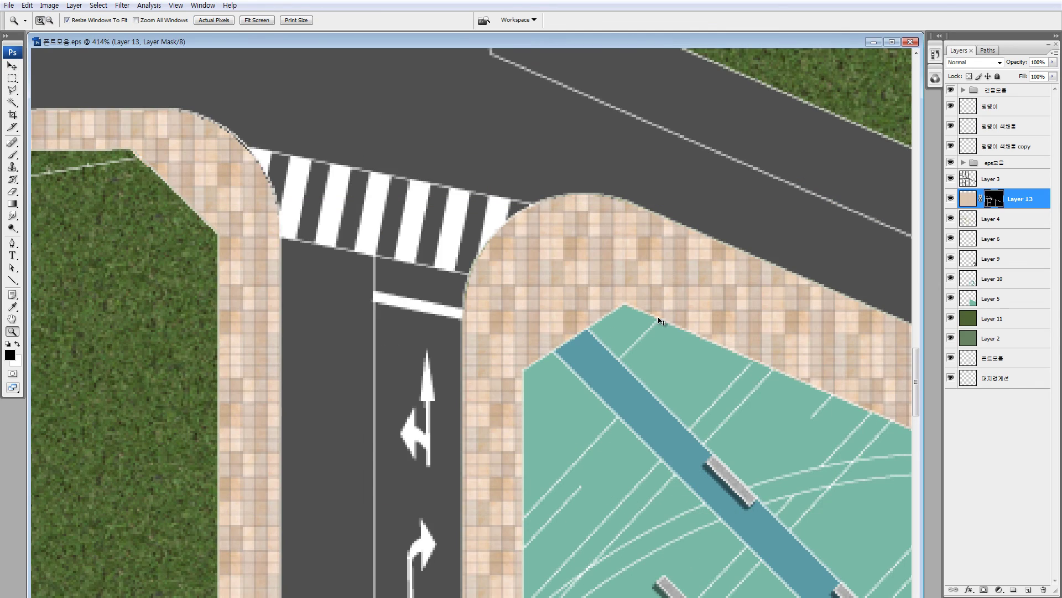
{"action": "key", "text": "ctrl+minus"}
{"action": "key", "text": "ctrl+minus"}
{"action": "key", "text": "ctrl+minus"}
{"action": "key", "text": "ctrl+minus"}
{"action": "key", "text": "ctrl+minus"}
{"action": "key", "text": "ctrl+minus"}
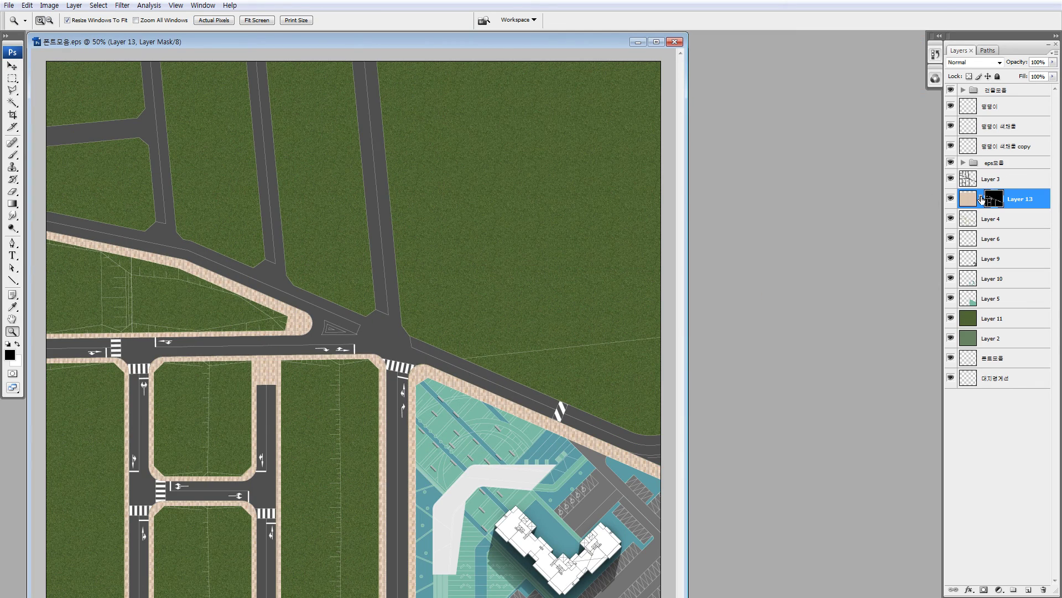
Step: Unlink Layer 13 from its mask and scale only the tiling down to just over half, anchored at its lower-left corner
{"action": "left_click", "coordinate": [972, 204]}
{"action": "key", "text": "ctrl+minus"}
{"action": "key", "text": "ctrl+t"}
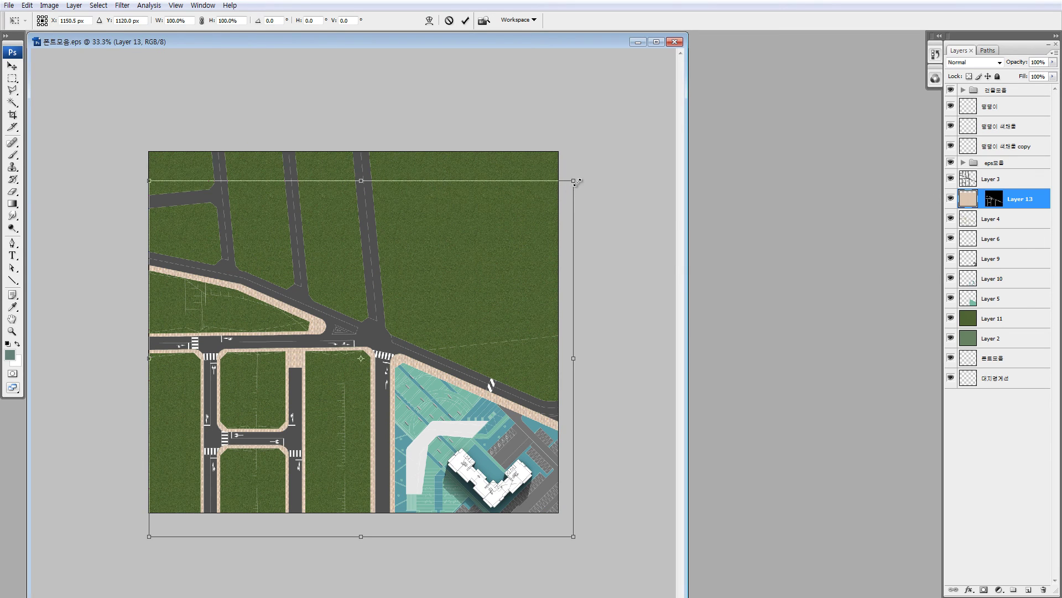
{"action": "left_click_drag", "start_coordinate": [576, 182], "coordinate": [393, 270]}
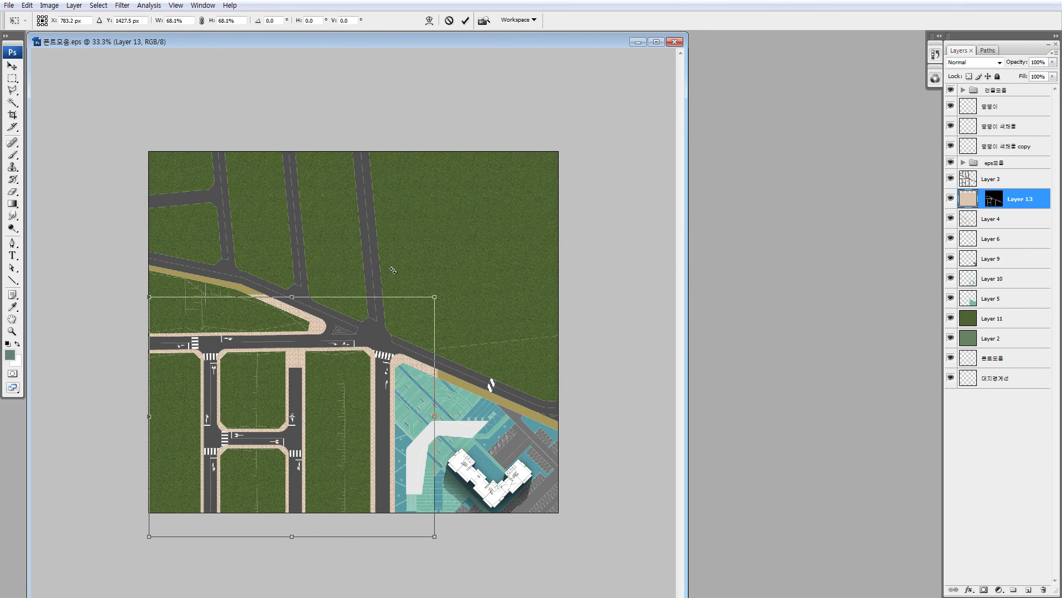
{"action": "left_click_drag", "start_coordinate": [366, 354], "coordinate": [310, 396]}
{"action": "key", "text": "Return"}
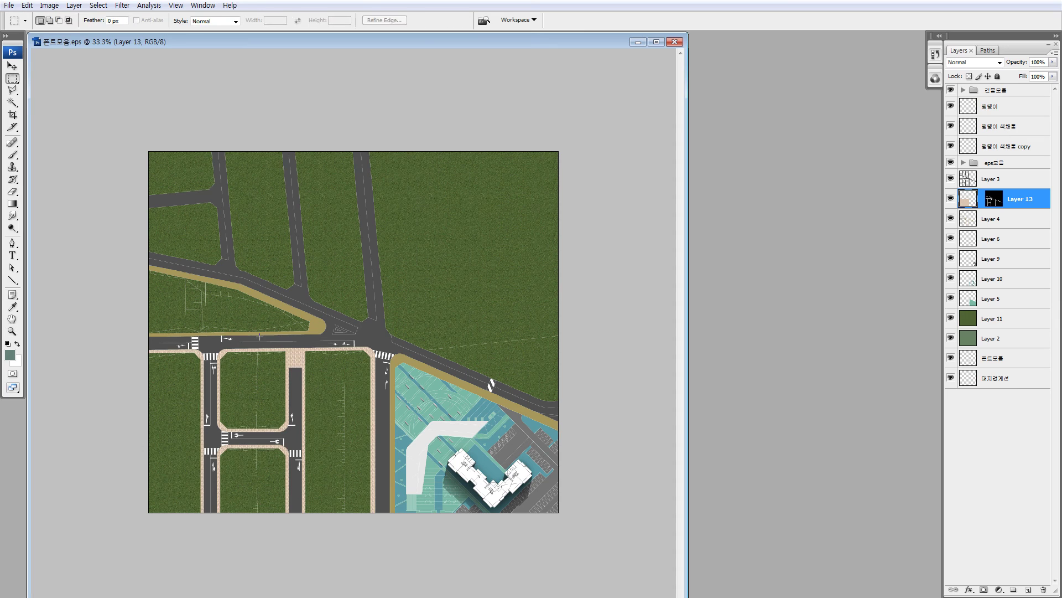
Step: Copy sections of the reduced tiling over the uncovered sidewalks along the diagonal road and around the building site
{"action": "left_click_drag", "start_coordinate": [239, 347], "coordinate": [146, 207]}
{"action": "key", "text": "Delete"}
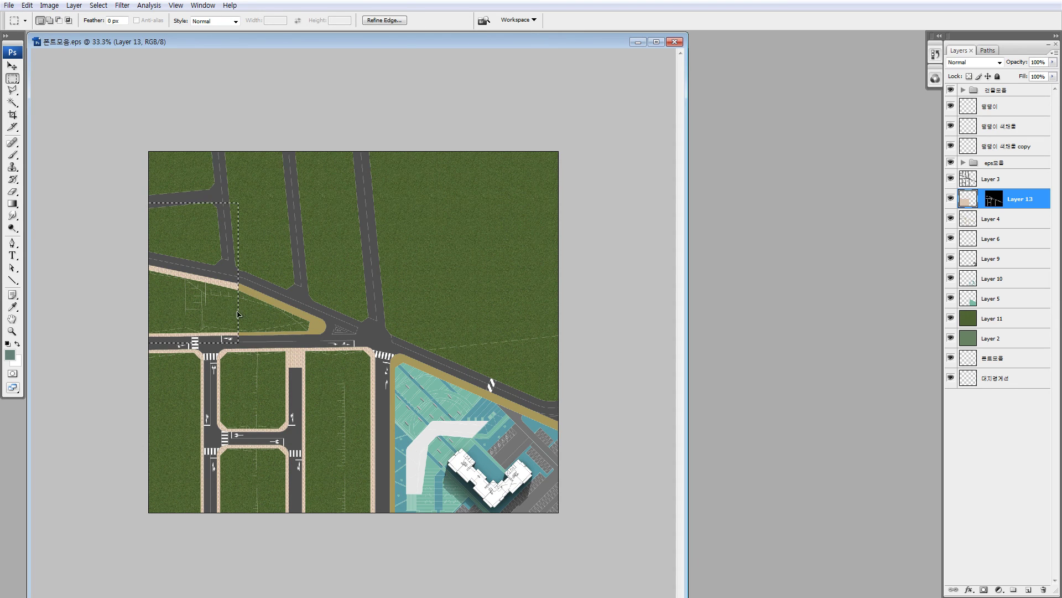
{"action": "left_click_drag", "start_coordinate": [238, 314], "coordinate": [354, 313]}
{"action": "key", "text": "Delete"}
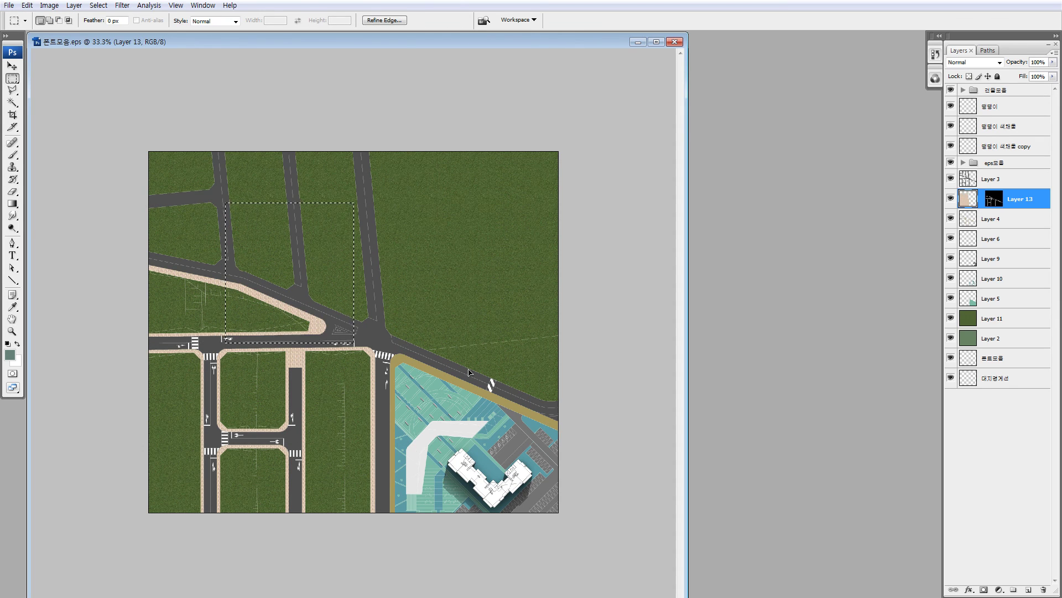
{"action": "left_click_drag", "start_coordinate": [469, 373], "coordinate": [453, 530]}
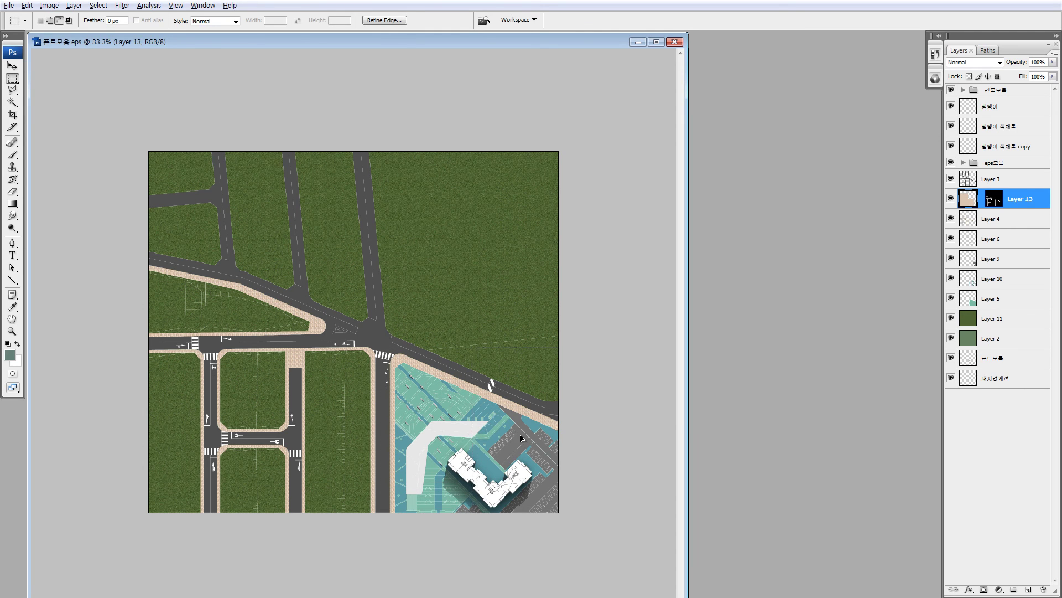
Step: Select the tiling over the building site's diagonal sidewalk, rotate it 22.9 degrees and position it parallel to the diagonal road
{"action": "key", "text": "z"}
{"action": "left_click_drag", "start_coordinate": [436, 345], "coordinate": [510, 429]}
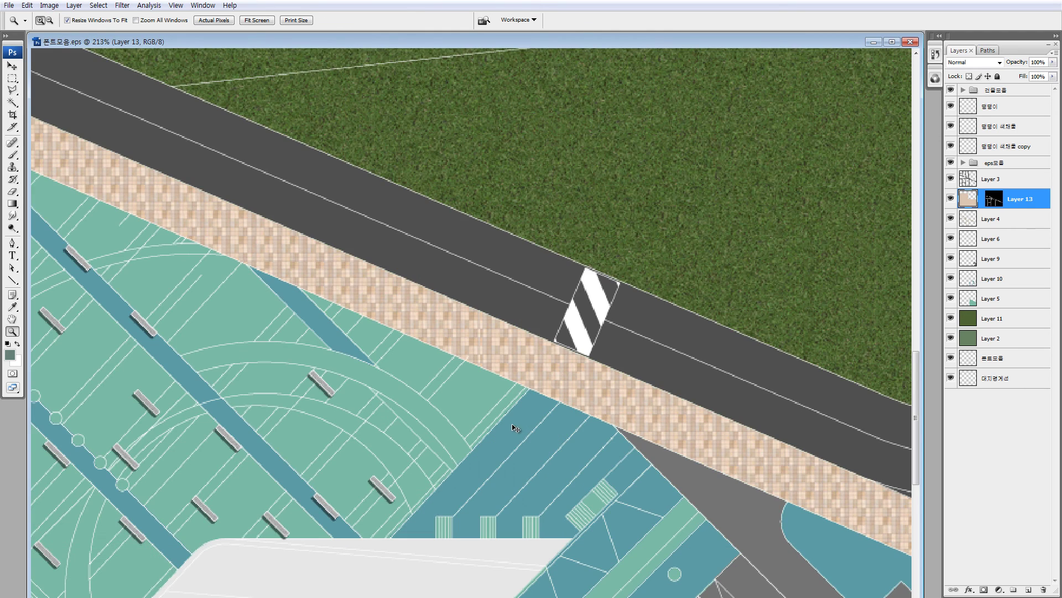
{"action": "left_click", "coordinate": [510, 429], "text": "alt"}
{"action": "left_click", "coordinate": [512, 429], "text": "alt"}
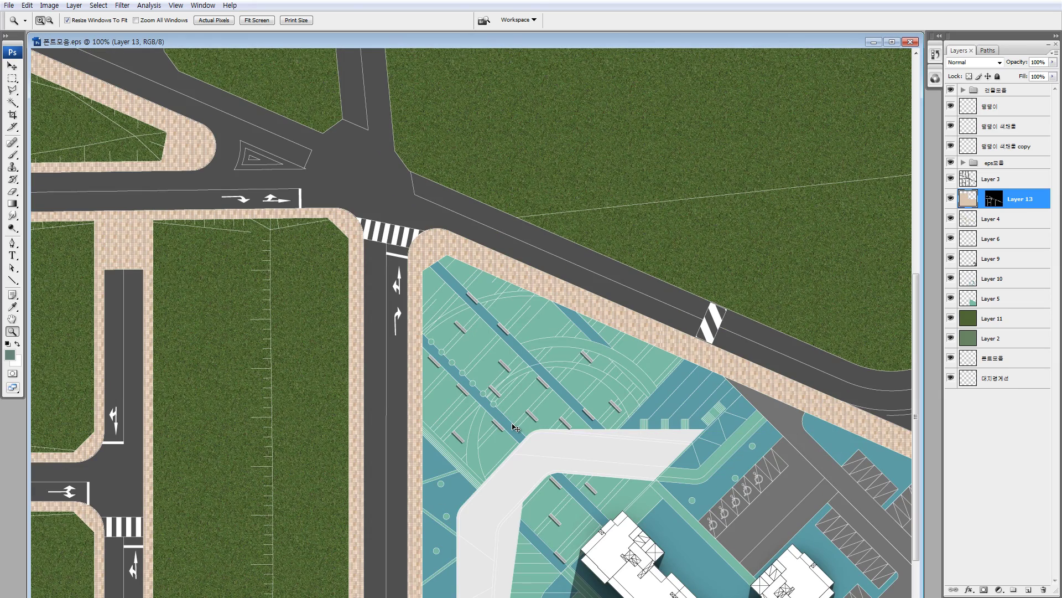
{"action": "left_click", "coordinate": [514, 425], "text": "alt"}
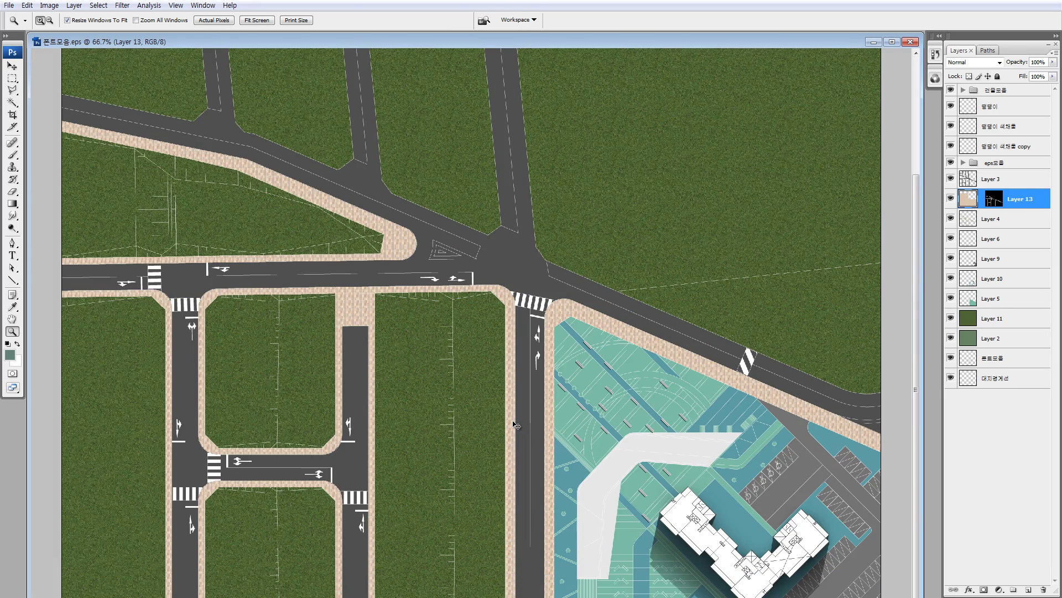
{"action": "key", "text": "m"}
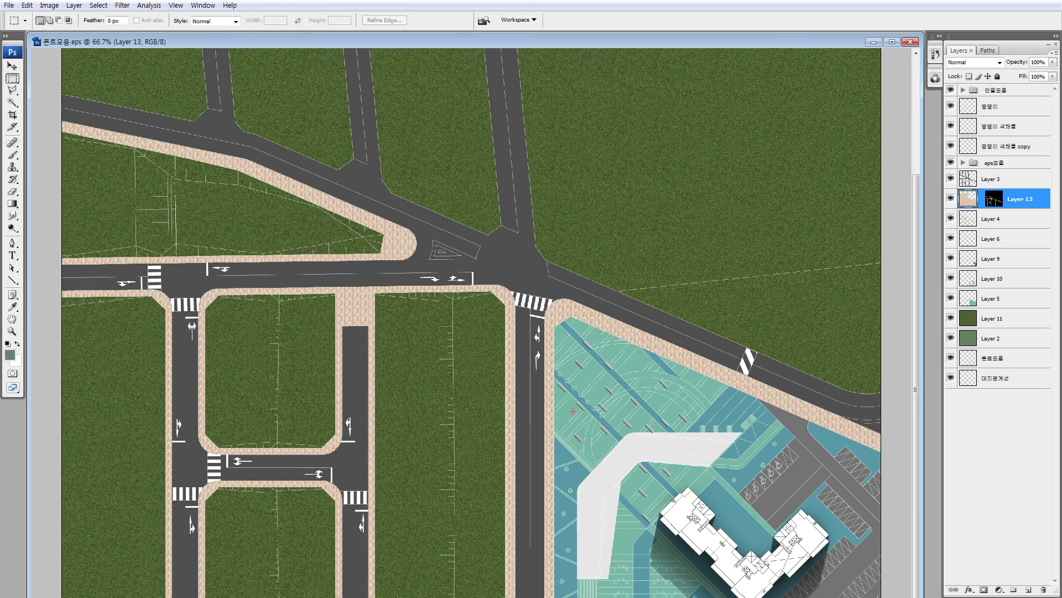
{"action": "left_click_drag", "start_coordinate": [344, 450], "coordinate": [737, 348]}
{"action": "key", "text": "z"}
{"action": "left_click_drag", "start_coordinate": [616, 358], "coordinate": [520, 263]}
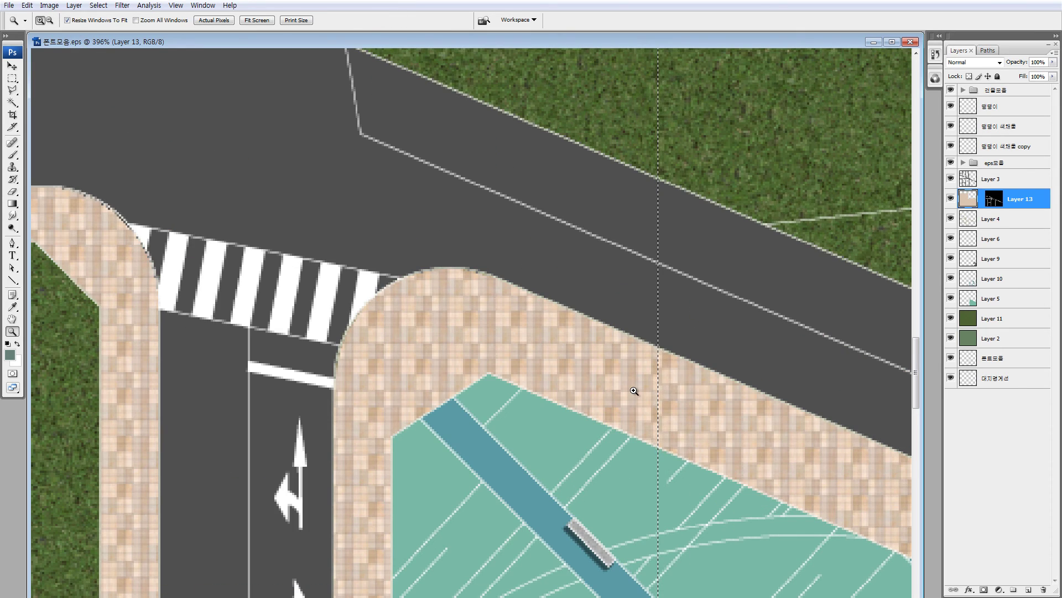
{"action": "key", "text": "ctrl+minus"}
{"action": "key", "text": "ctrl+minus"}
{"action": "key", "text": "ctrl+minus"}
{"action": "key", "text": "ctrl+minus"}
{"action": "key", "text": "ctrl+minus"}
{"action": "key", "text": "ctrl+t"}
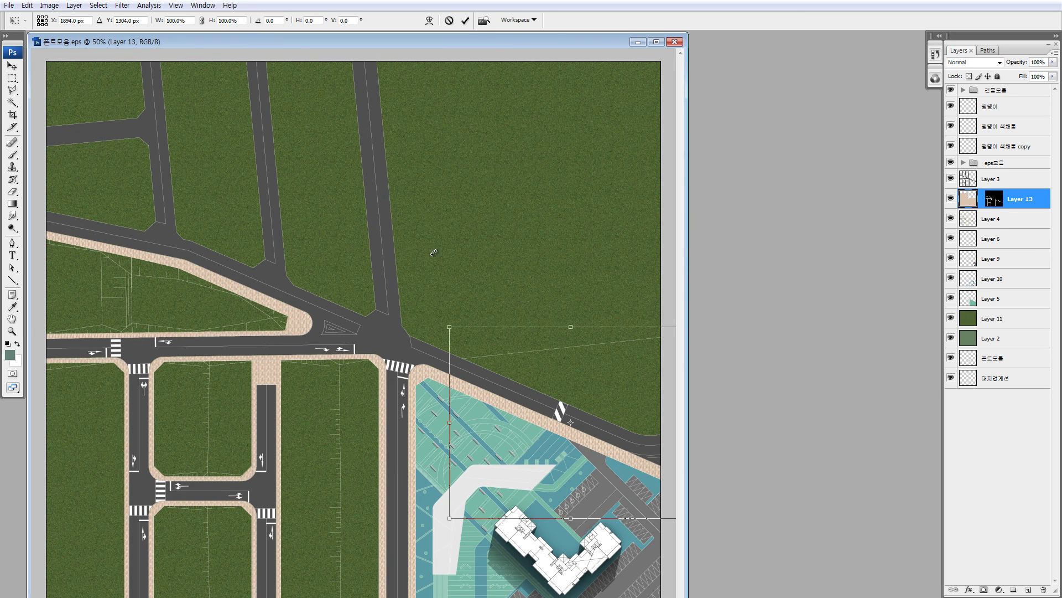
{"action": "left_click_drag", "start_coordinate": [434, 252], "coordinate": [532, 207]}
{"action": "left_click_drag", "start_coordinate": [512, 529], "coordinate": [526, 484]}
{"action": "left_click_drag", "start_coordinate": [599, 413], "coordinate": [607, 404]}
{"action": "left_click_drag", "start_coordinate": [586, 495], "coordinate": [591, 496]}
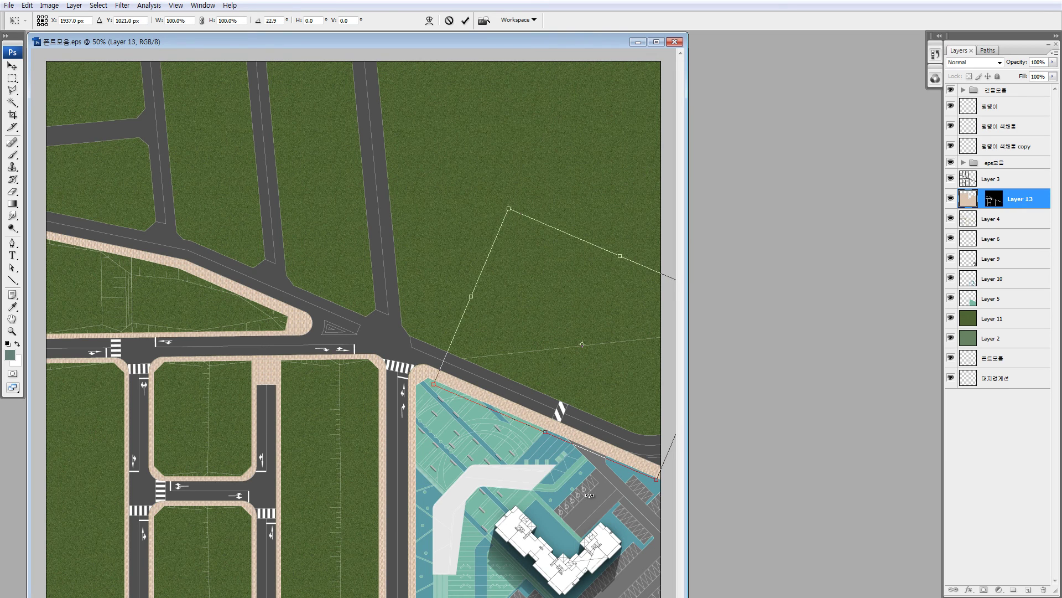
{"action": "key", "text": "z"}
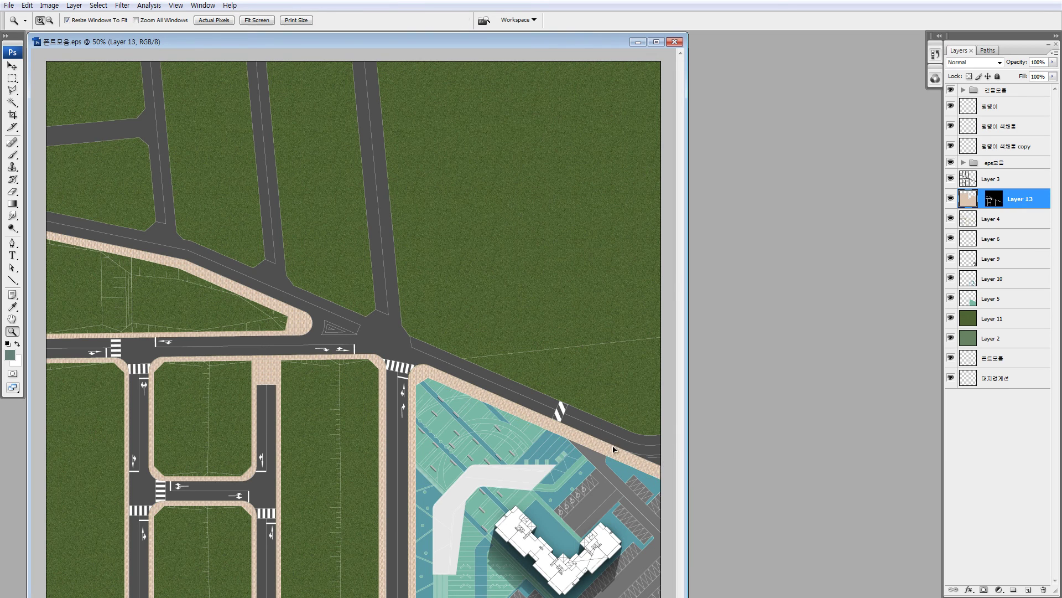
Step: Outline a section of the rotated tiling and copy it along the sidewalk up to the rounded corner by the crosswalk
{"action": "left_click_drag", "start_coordinate": [493, 419], "coordinate": [379, 330]}
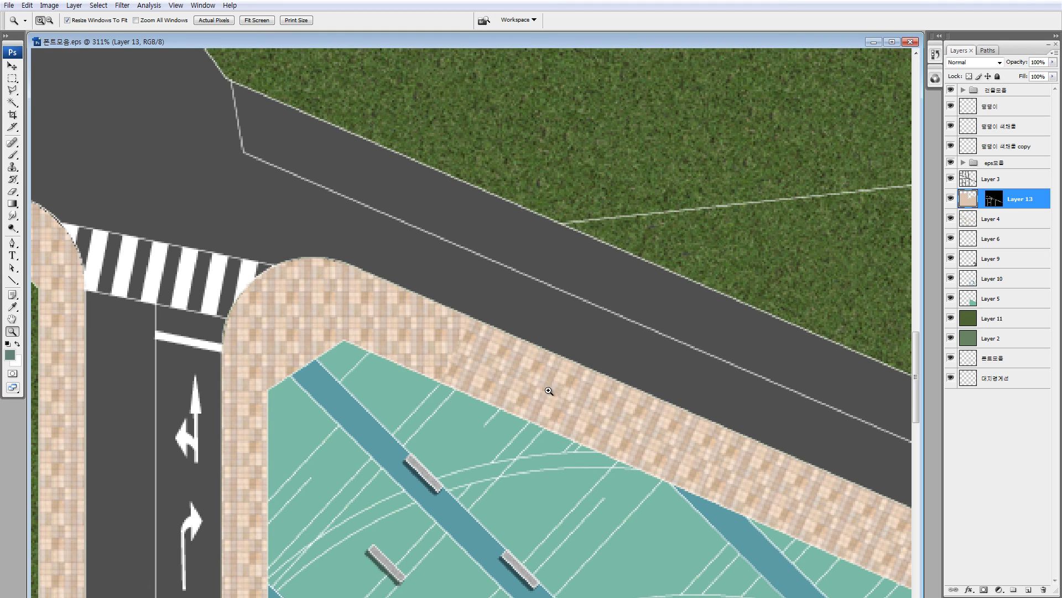
{"action": "key", "text": "l"}
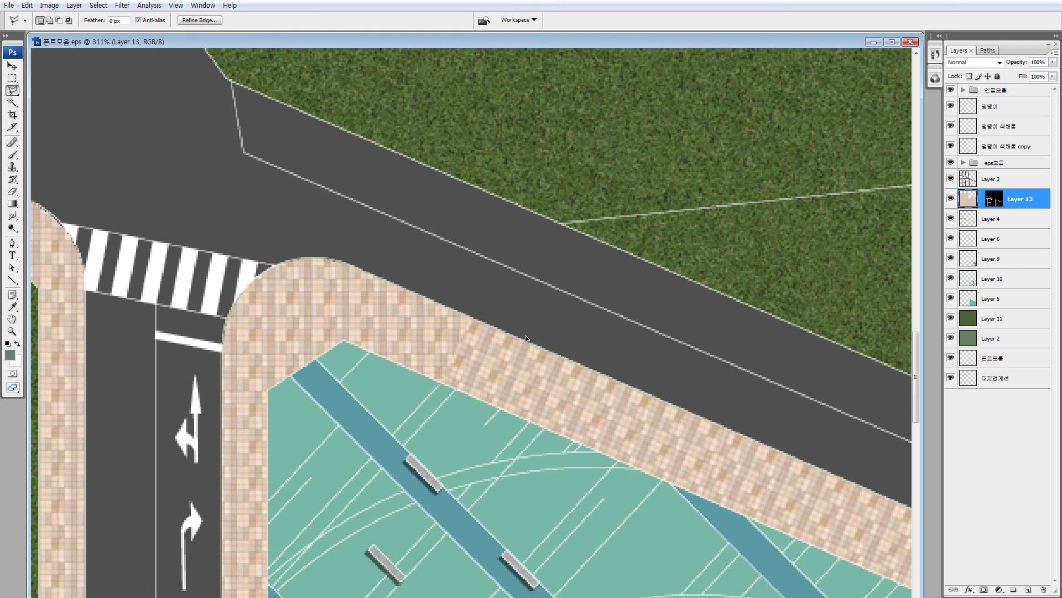
{"action": "left_click", "coordinate": [580, 233]}
{"action": "left_click", "coordinate": [438, 508]}
{"action": "left_click", "coordinate": [799, 569]}
{"action": "left_click_drag", "start_coordinate": [844, 407], "coordinate": [719, 540]}
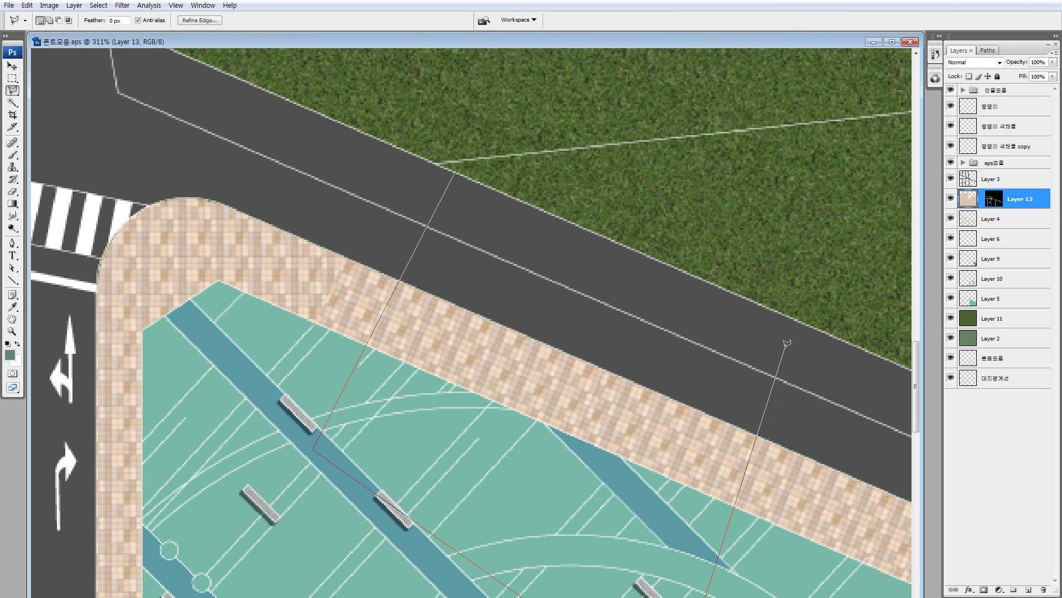
{"action": "double_click", "coordinate": [797, 336]}
{"action": "left_click_drag", "start_coordinate": [450, 302], "coordinate": [457, 266]}
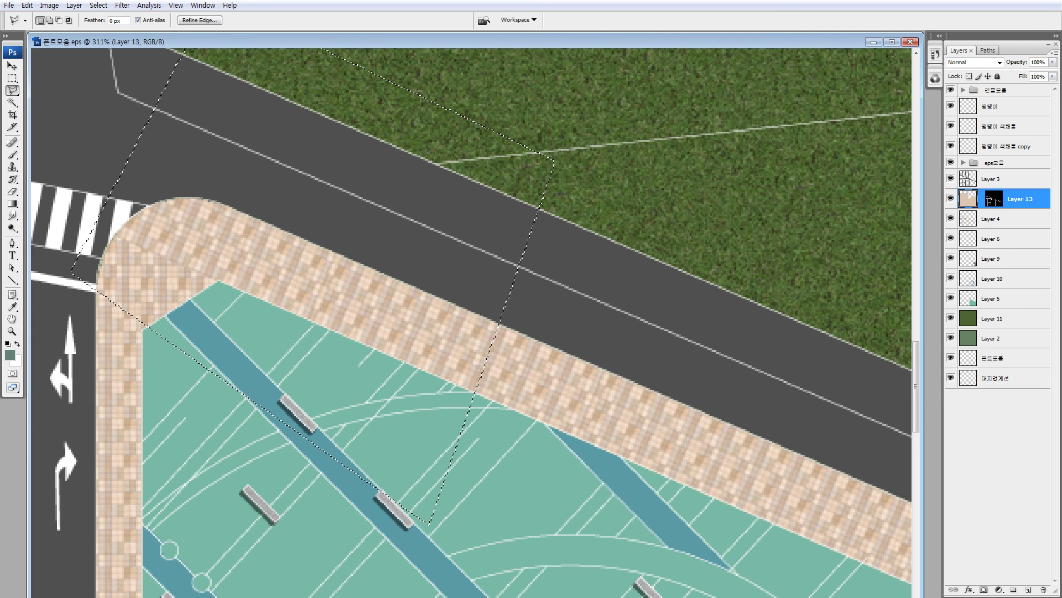
{"action": "left_click", "coordinate": [688, 282]}
{"action": "left_click", "coordinate": [712, 281]}
{"action": "double_click", "coordinate": [586, 289]}
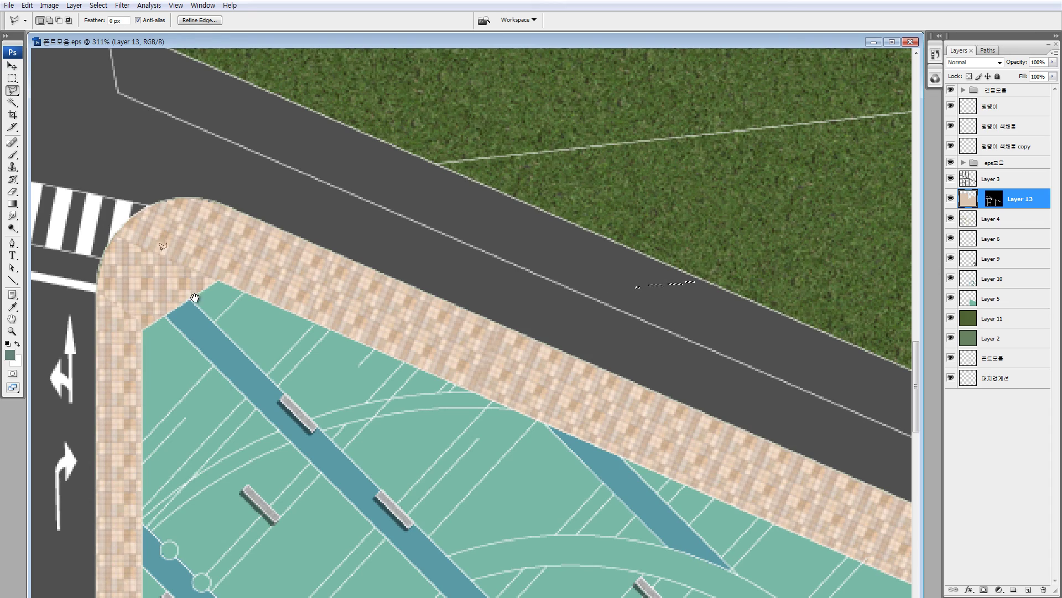
Step: Examine the paving joints at the rounded corner and the tile direction along the surrounding sidewalks
{"action": "left_click_drag", "start_coordinate": [219, 394], "coordinate": [337, 376]}
{"action": "key", "text": "ctrl+minus"}
{"action": "key", "text": "ctrl+minus"}
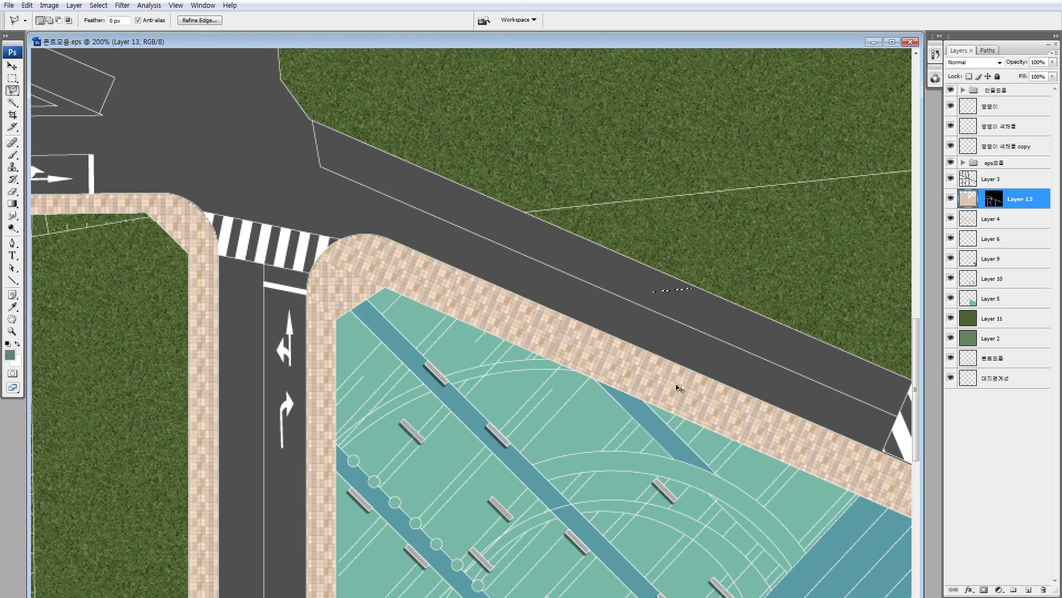
{"action": "key", "text": "ctrl+minus"}
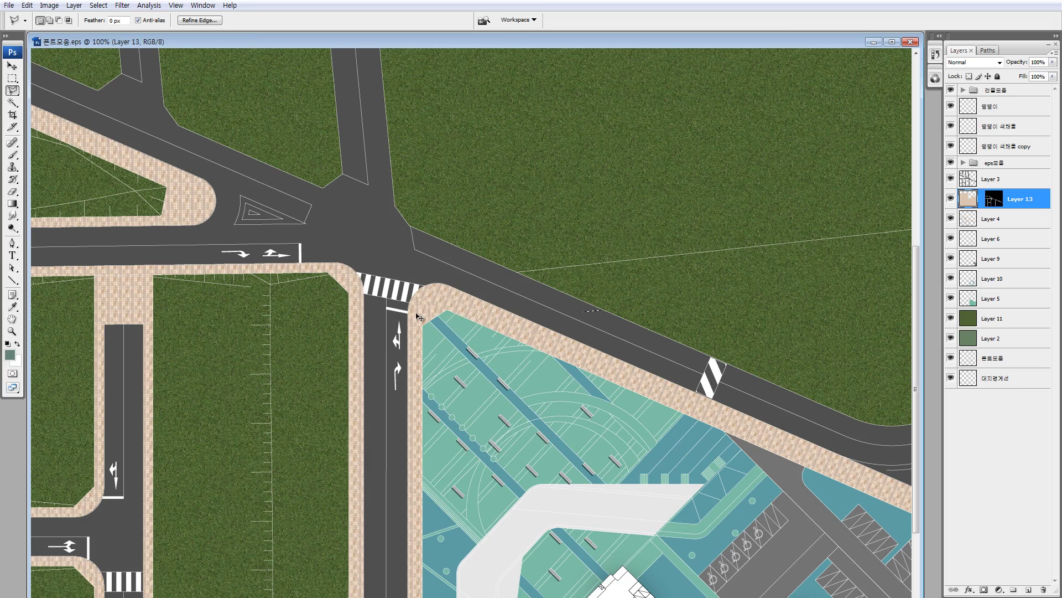
{"action": "key", "text": "ctrl+minus"}
{"action": "key", "text": "z"}
{"action": "left_click_drag", "start_coordinate": [246, 164], "coordinate": [477, 369]}
{"action": "left_click_drag", "start_coordinate": [297, 363], "coordinate": [533, 365]}
{"action": "key", "text": "ctrl+minus"}
{"action": "key", "text": "ctrl+minus"}
{"action": "key", "text": "ctrl+minus"}
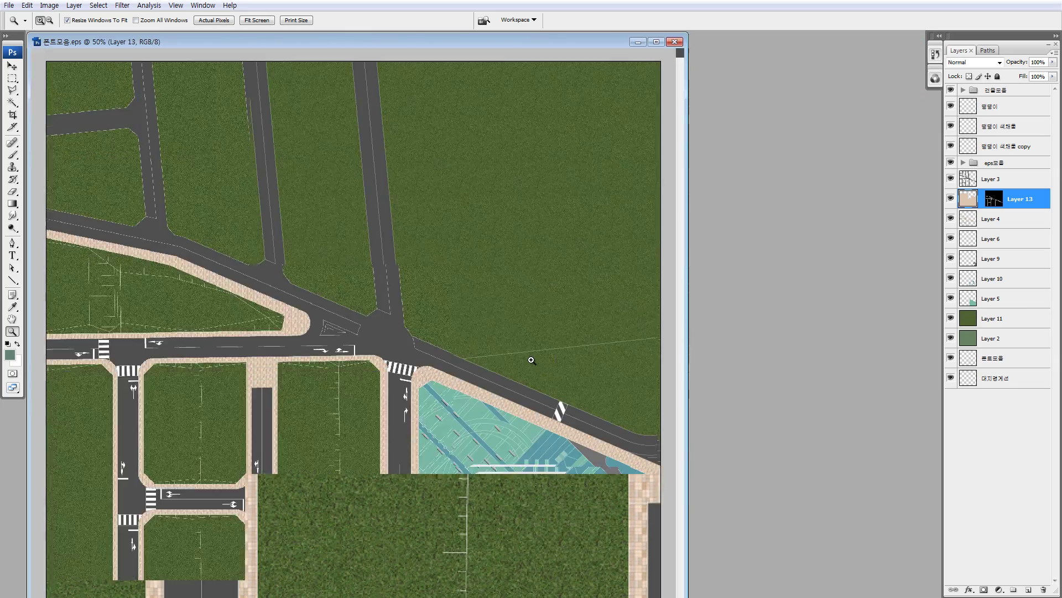
Step: Outline the sidewalks west of the central road, separate their tiling onto a new layer and give it Layer 13's mask
{"action": "key", "text": "v"}
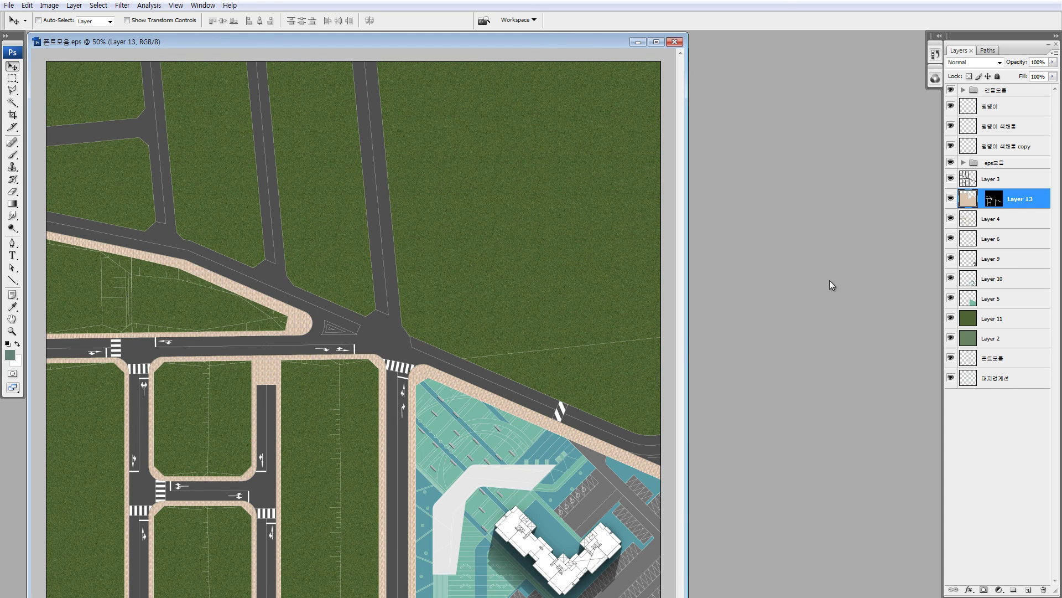
{"action": "key", "text": "l"}
{"action": "left_click", "coordinate": [389, 313]}
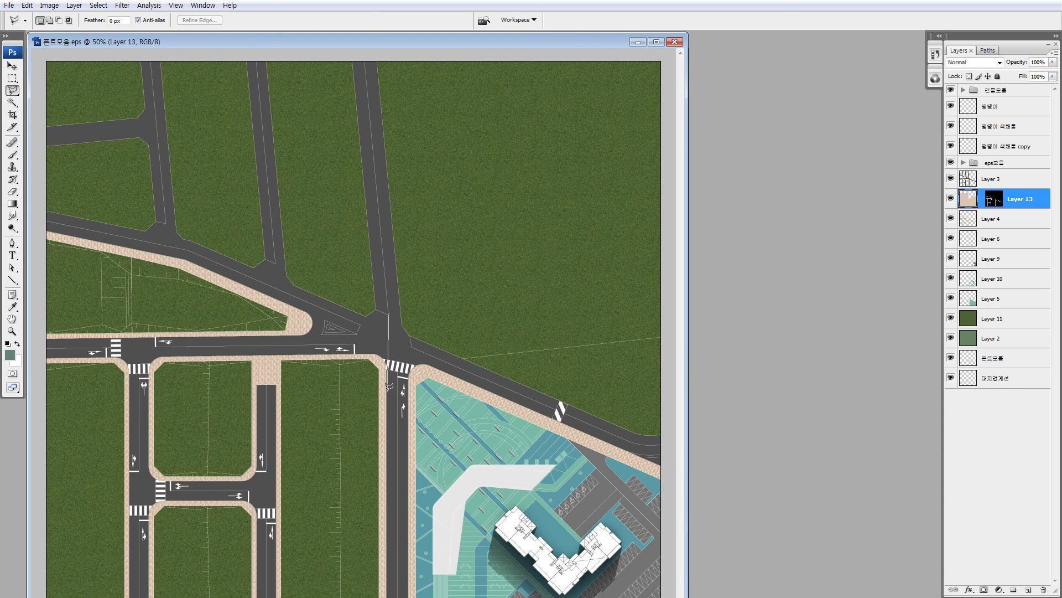
{"action": "left_click", "coordinate": [397, 457]}
{"action": "left_click", "coordinate": [34, 182]}
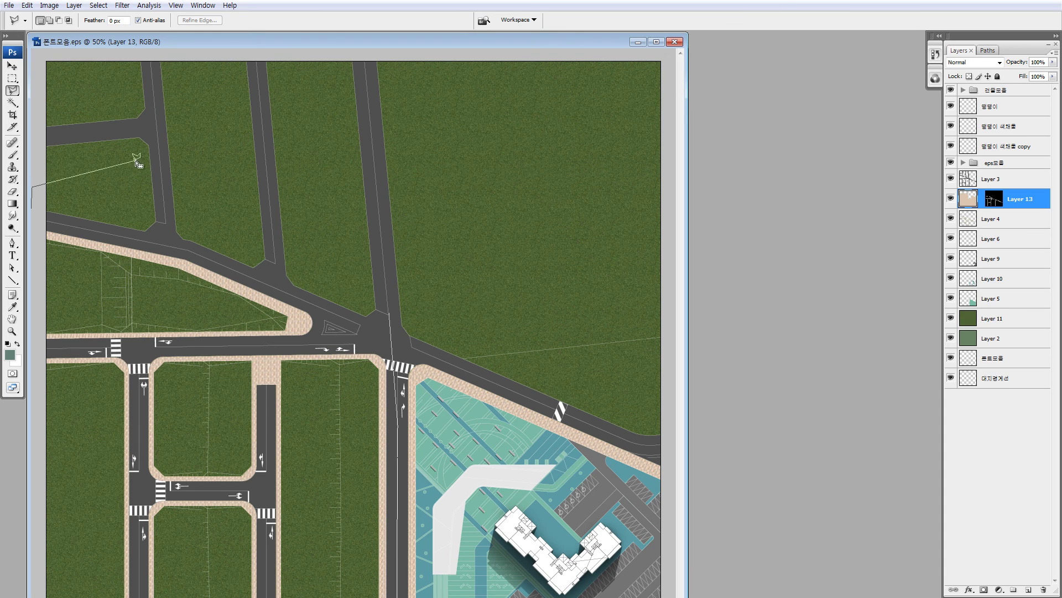
{"action": "double_click", "coordinate": [136, 161]}
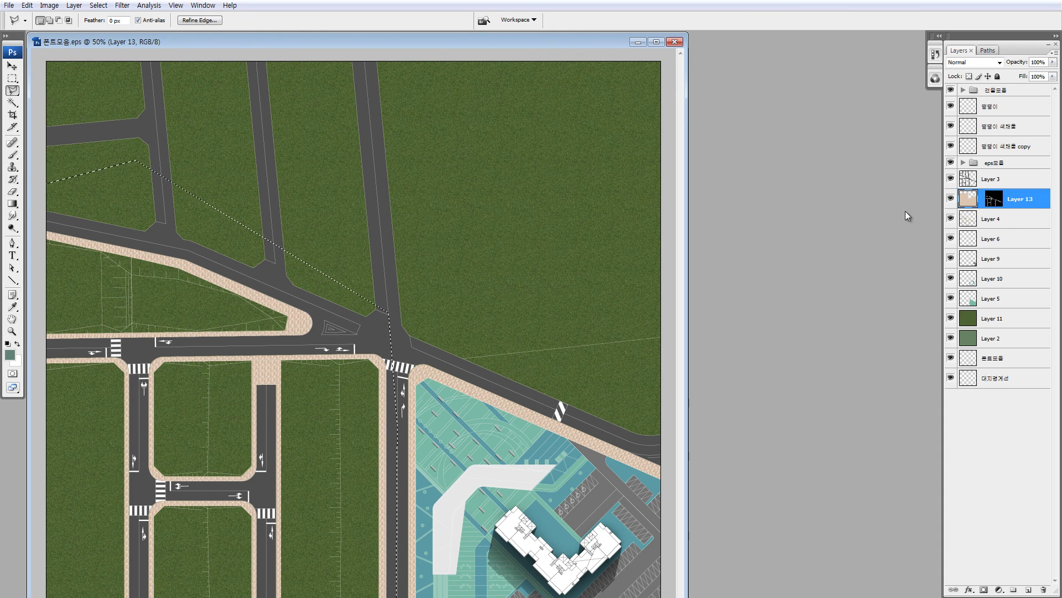
{"action": "key", "text": "ctrl+shift+alt+n"}
{"action": "key", "text": "shift+F5"}
{"action": "key", "text": "Return"}
{"action": "key", "text": "ctrl+d"}
{"action": "left_click_drag", "start_coordinate": [996, 220], "coordinate": [1001, 199]}
{"action": "left_click", "coordinate": [971, 204]}
Step: Darken Layer 14's tiling with legacy Brightness/Contrast at brightness -74 and contrast -65
{"action": "key", "text": "alt+i"}
{"action": "key", "text": "a"}
{"action": "key", "text": "c"}
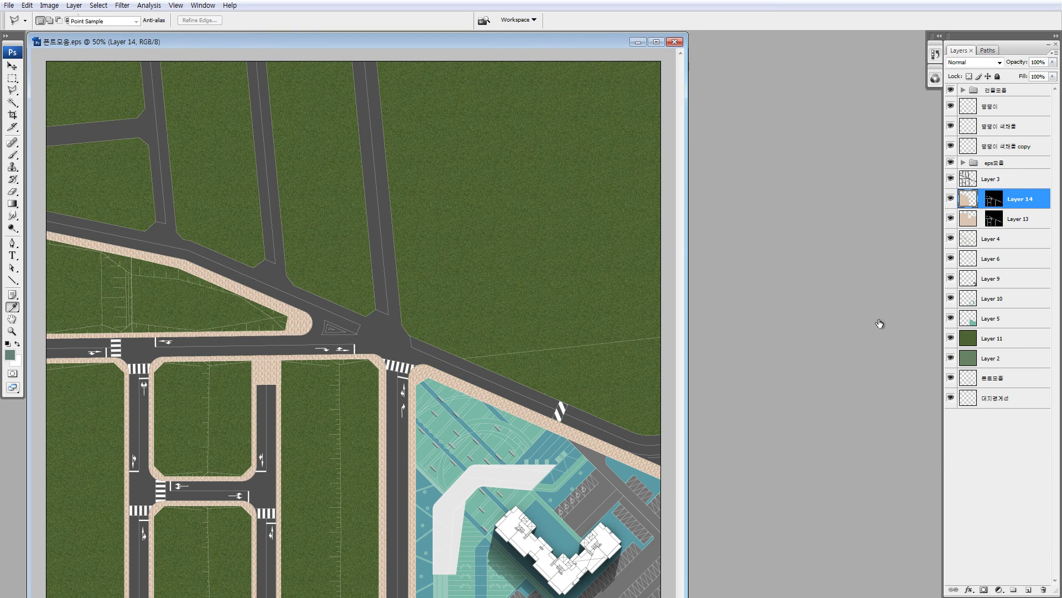
{"action": "left_click", "coordinate": [902, 411]}
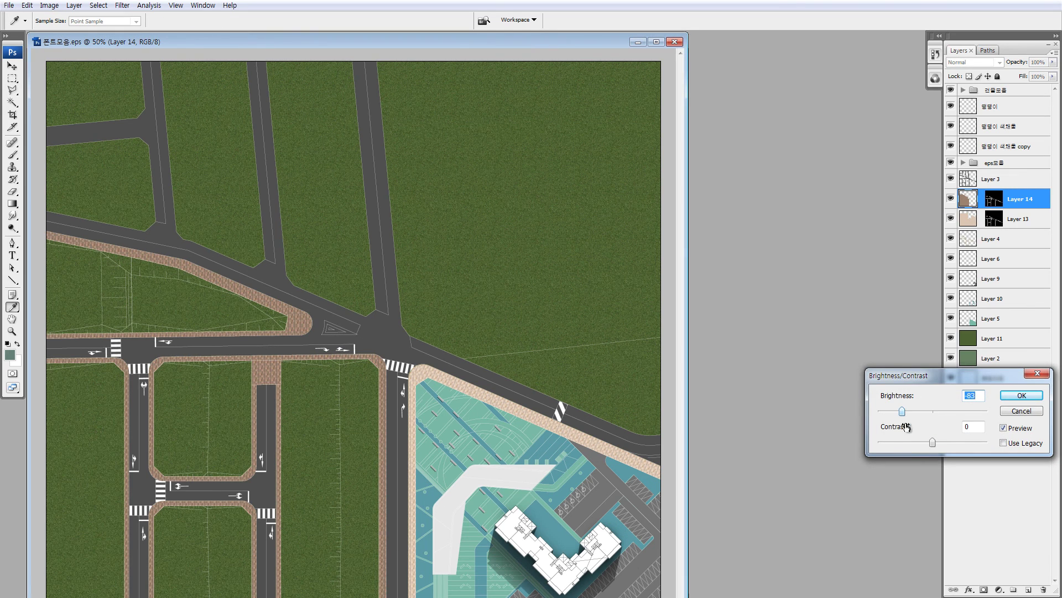
{"action": "left_click", "coordinate": [898, 442]}
{"action": "left_click_drag", "start_coordinate": [898, 442], "coordinate": [893, 416]}
{"action": "left_click", "coordinate": [1005, 444]}
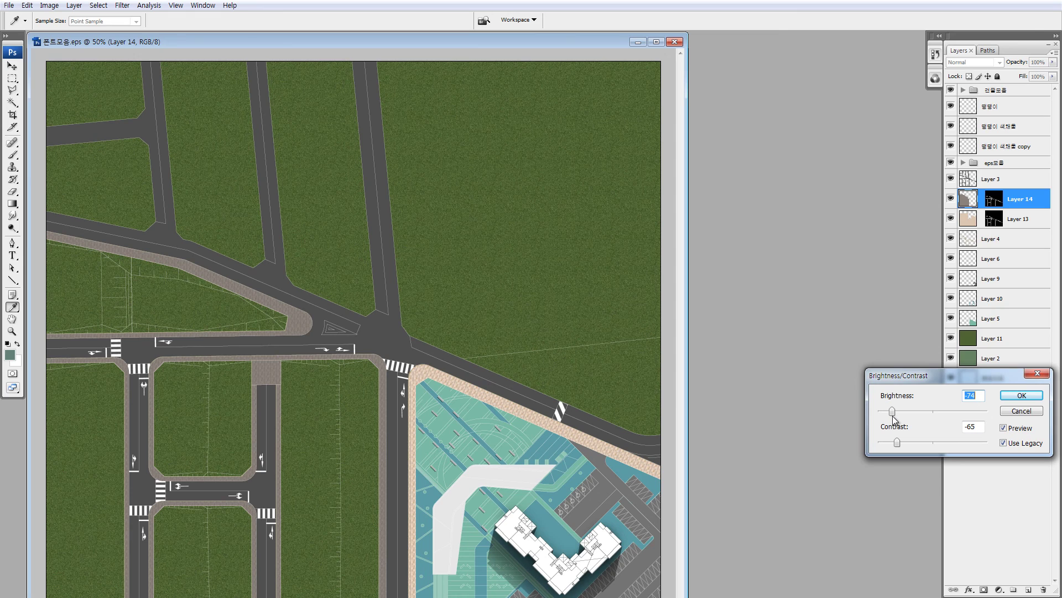
{"action": "left_click", "coordinate": [1022, 395]}
Step: Shift the midtones of Layer 14's tiling towards green with Color Balance and inspect the result up close
{"action": "key", "text": "ctrl+b"}
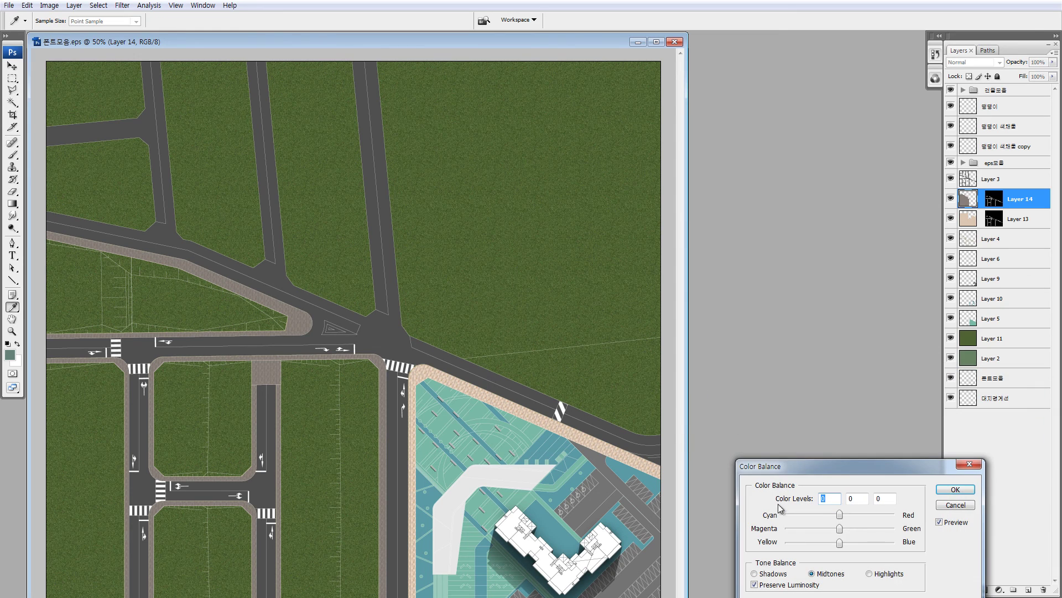
{"action": "left_click", "coordinate": [864, 532]}
{"action": "left_click", "coordinate": [953, 491]}
{"action": "key", "text": "z"}
{"action": "left_click_drag", "start_coordinate": [306, 368], "coordinate": [438, 456]}
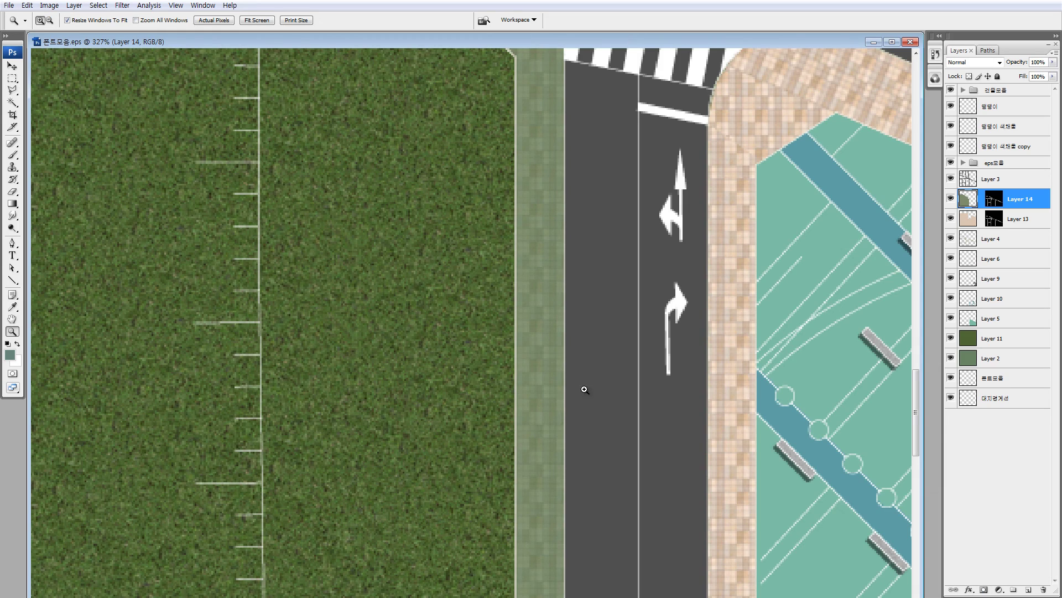
{"action": "key", "text": "ctrl+0"}
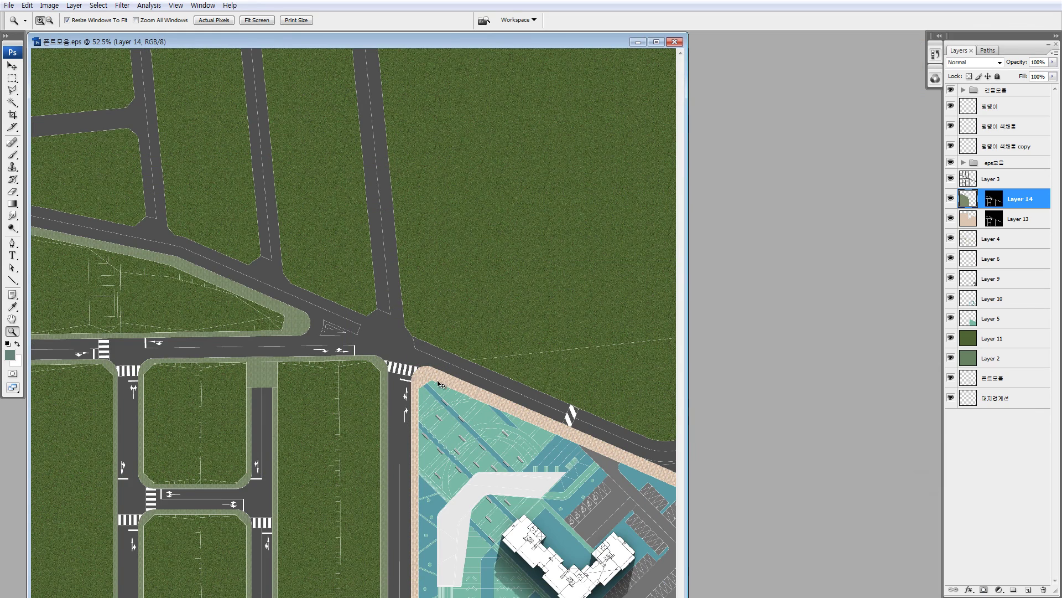
Step: Shift the hue of Layer 13's tiling to +17 with Hue/Saturation
{"action": "key", "text": "v"}
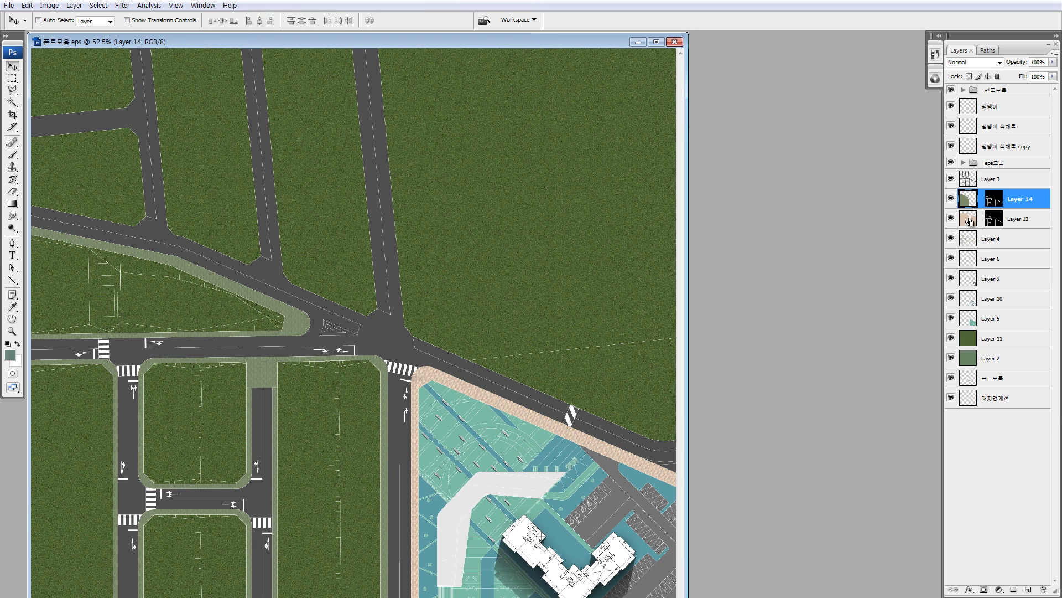
{"action": "left_click", "coordinate": [968, 221]}
{"action": "key", "text": "ctrl+b"}
{"action": "key", "text": "Escape"}
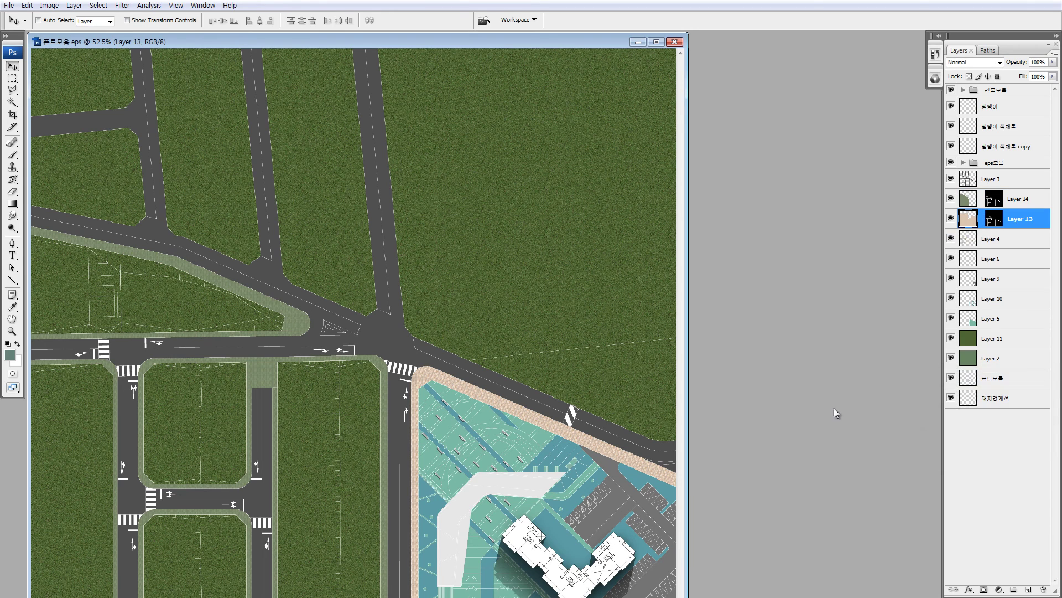
{"action": "key", "text": "ctrl+u"}
{"action": "left_click", "coordinate": [892, 317]}
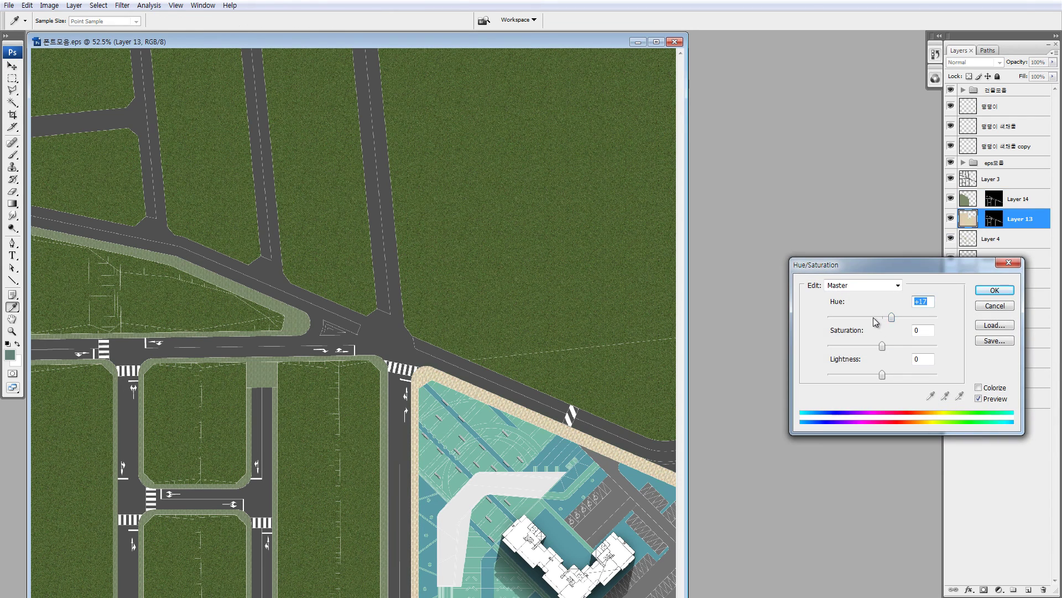
{"action": "left_click", "coordinate": [993, 290]}
{"action": "key", "text": "v"}
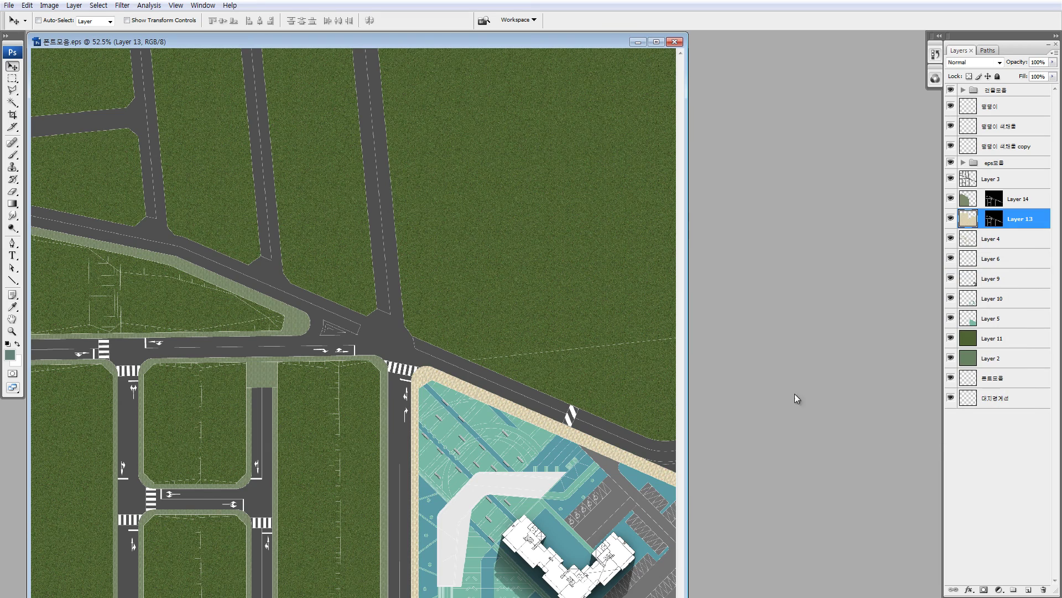
Step: Add 2% monochromatic Gaussian noise to the roads on Layer 3
{"action": "key", "text": "ctrl+minus"}
{"action": "key", "text": "ctrl+minus"}
{"action": "key", "text": "z"}
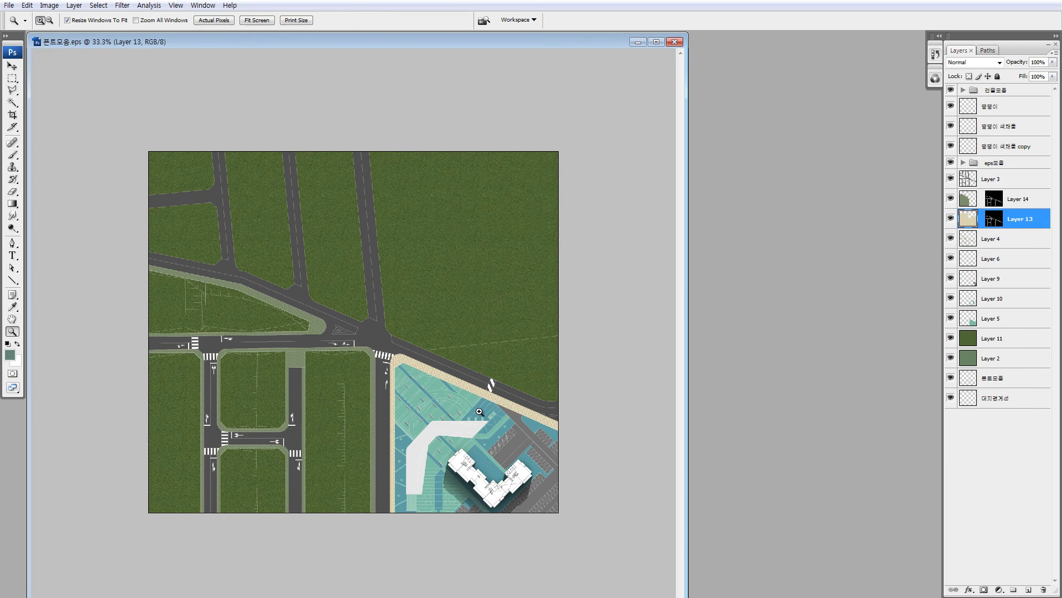
{"action": "left_click_drag", "start_coordinate": [308, 304], "coordinate": [436, 424]}
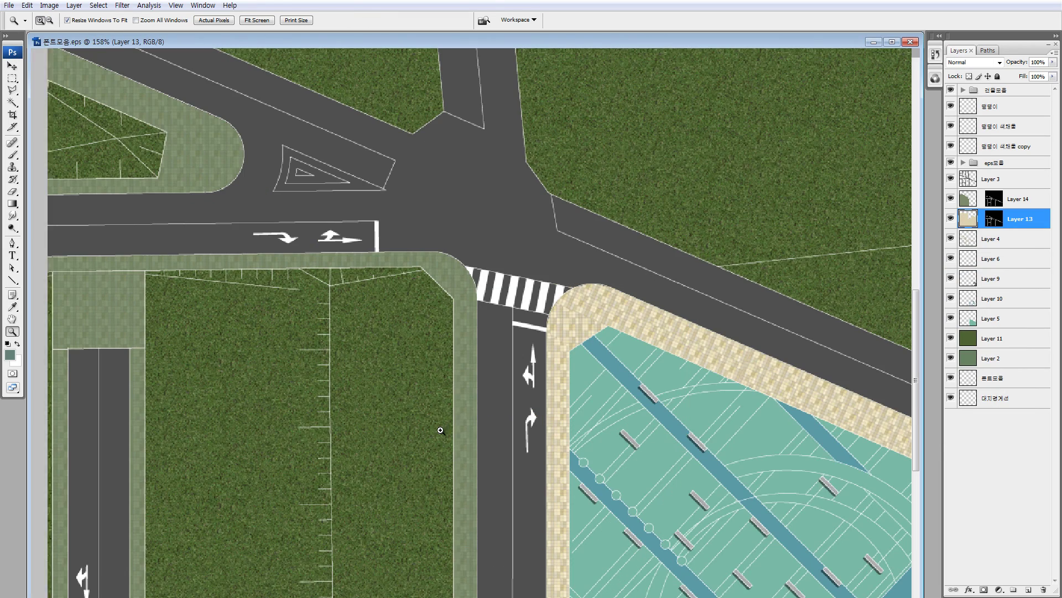
{"action": "key", "text": "v"}
{"action": "left_click", "coordinate": [492, 362], "text": "ctrl"}
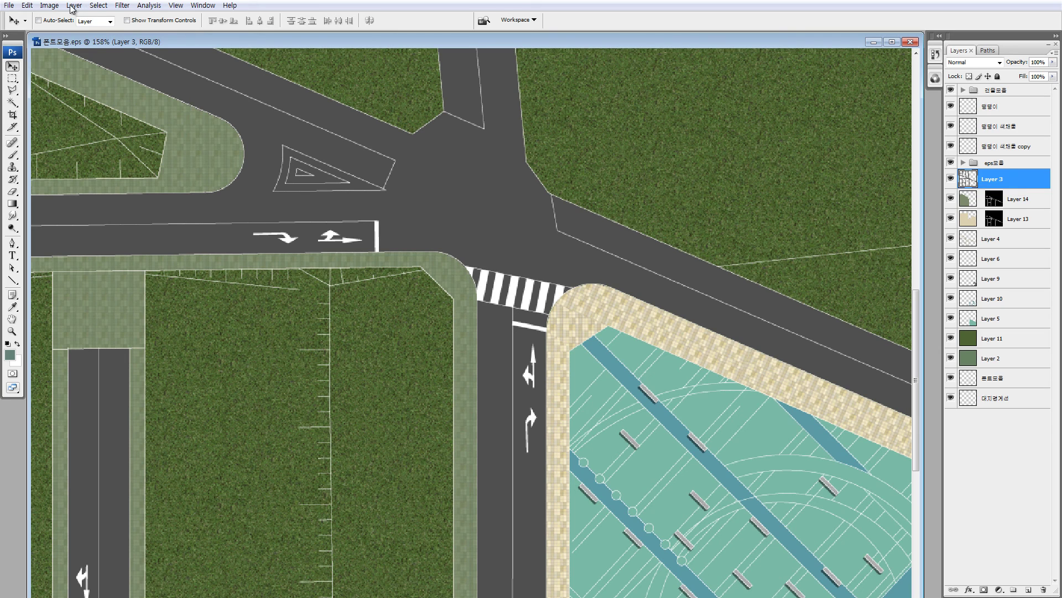
{"action": "left_click", "coordinate": [119, 7]}
{"action": "mouse_move", "coordinate": [76, 149]}
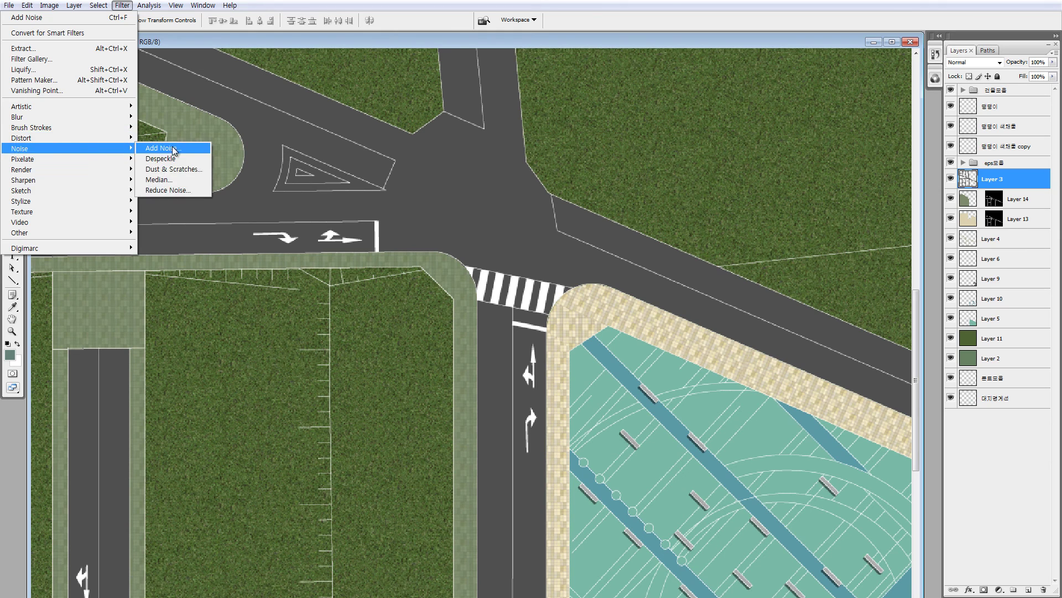
{"action": "left_click", "coordinate": [173, 149]}
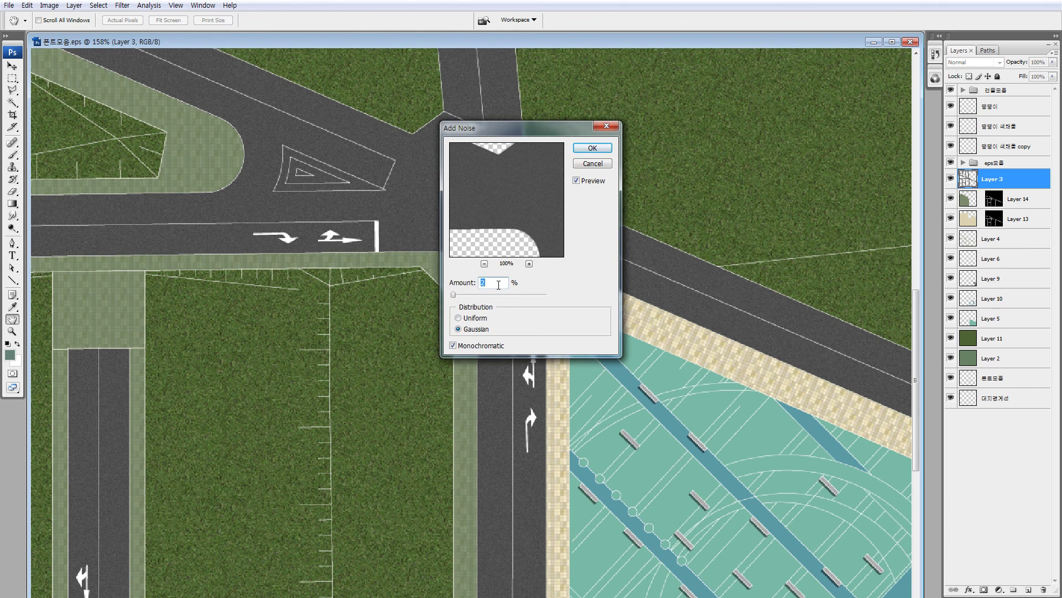
{"action": "left_click", "coordinate": [592, 148]}
{"action": "key", "text": "v"}
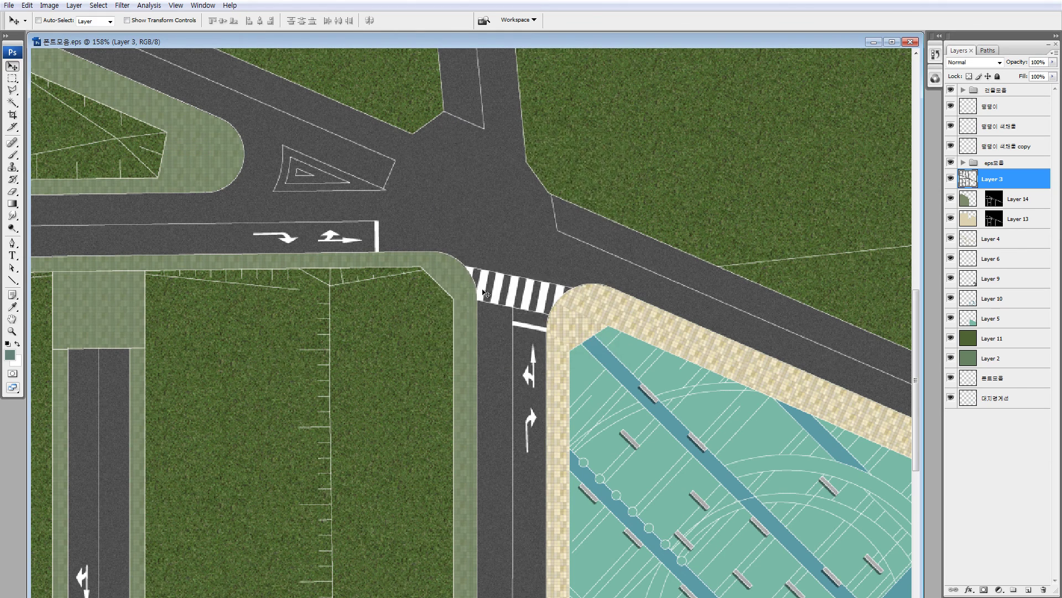
Step: Examine the noise texture of the central road beside the grass and the beige paving up close
{"action": "key", "text": "ctrl+minus"}
{"action": "key", "text": "ctrl+minus"}
{"action": "key", "text": "ctrl+minus"}
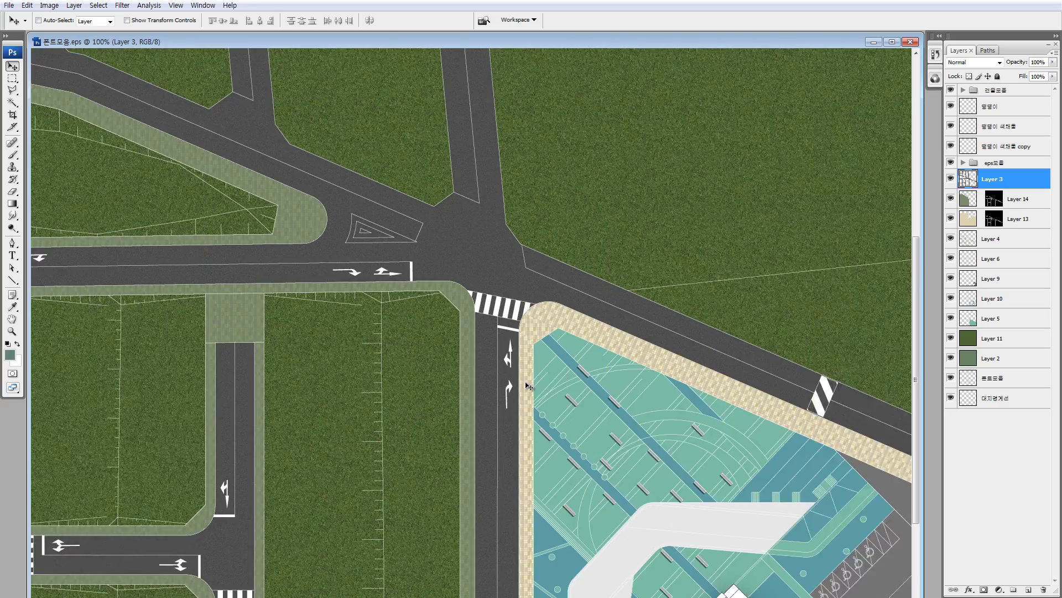
{"action": "key", "text": "z"}
{"action": "left_click_drag", "start_coordinate": [343, 403], "coordinate": [453, 473]}
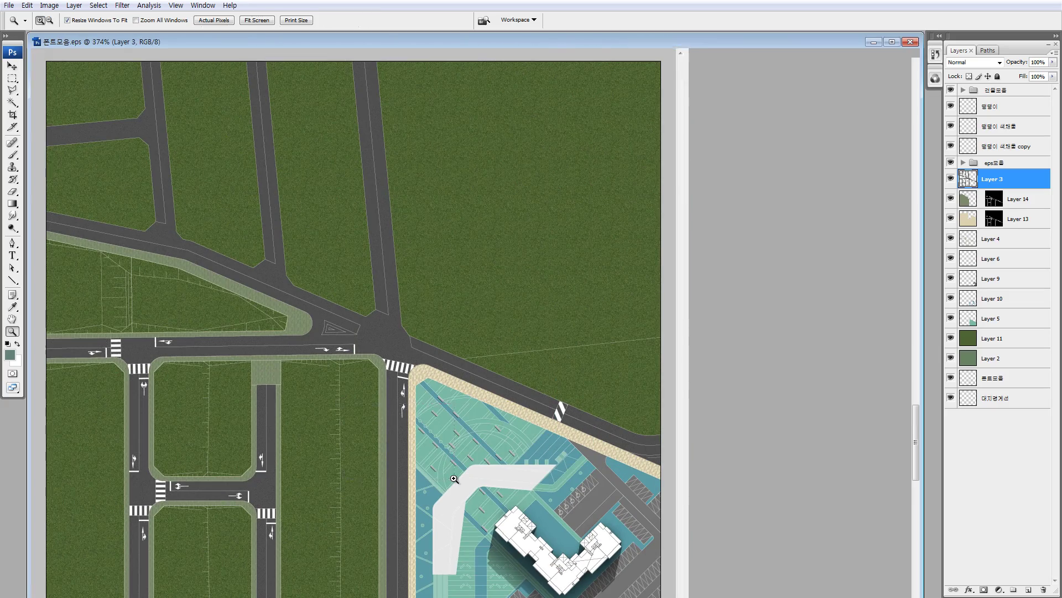
{"action": "key", "text": "v"}
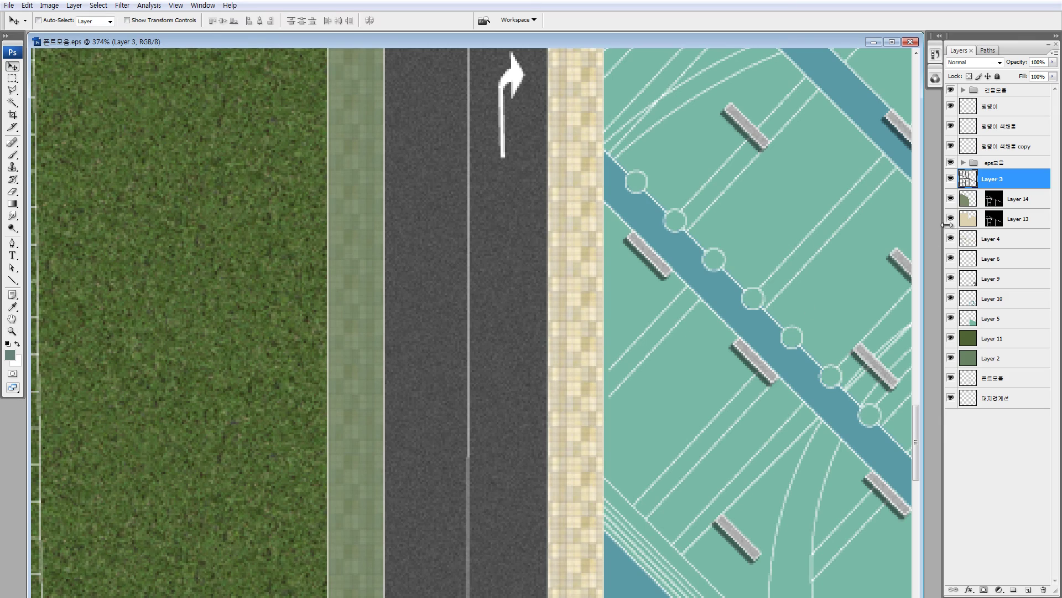
{"action": "key", "text": "ctrl+minus"}
{"action": "key", "text": "ctrl+minus"}
{"action": "key", "text": "ctrl+minus"}
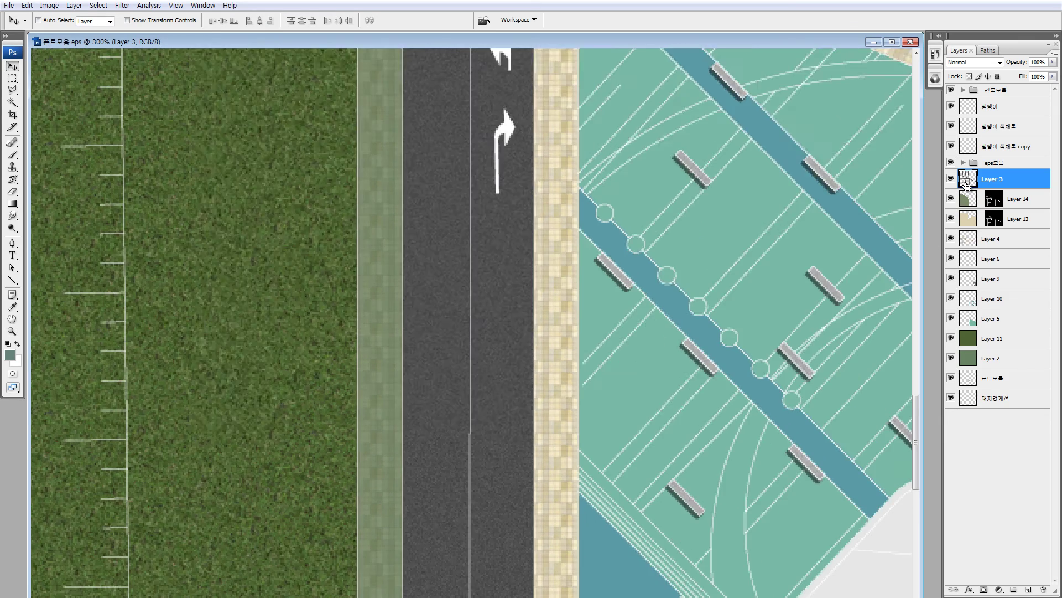
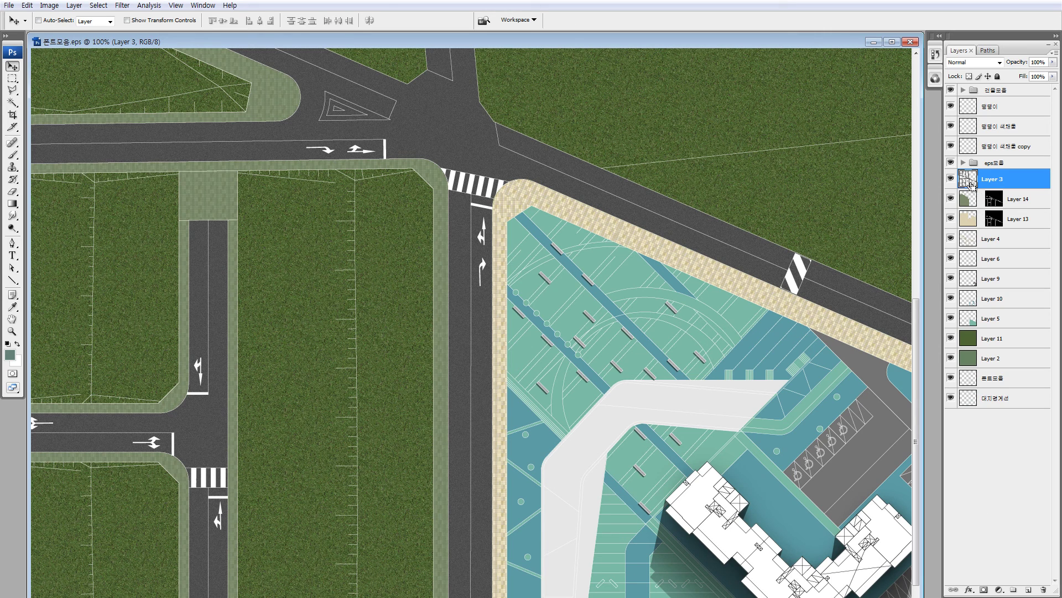
Step: Look over the roads and paving around the building site, from the main junction to the parking entrance
{"action": "left_click_drag", "start_coordinate": [739, 426], "coordinate": [727, 386]}
{"action": "left_click_drag", "start_coordinate": [704, 263], "coordinate": [907, 383]}
{"action": "left_click_drag", "start_coordinate": [840, 361], "coordinate": [812, 280]}
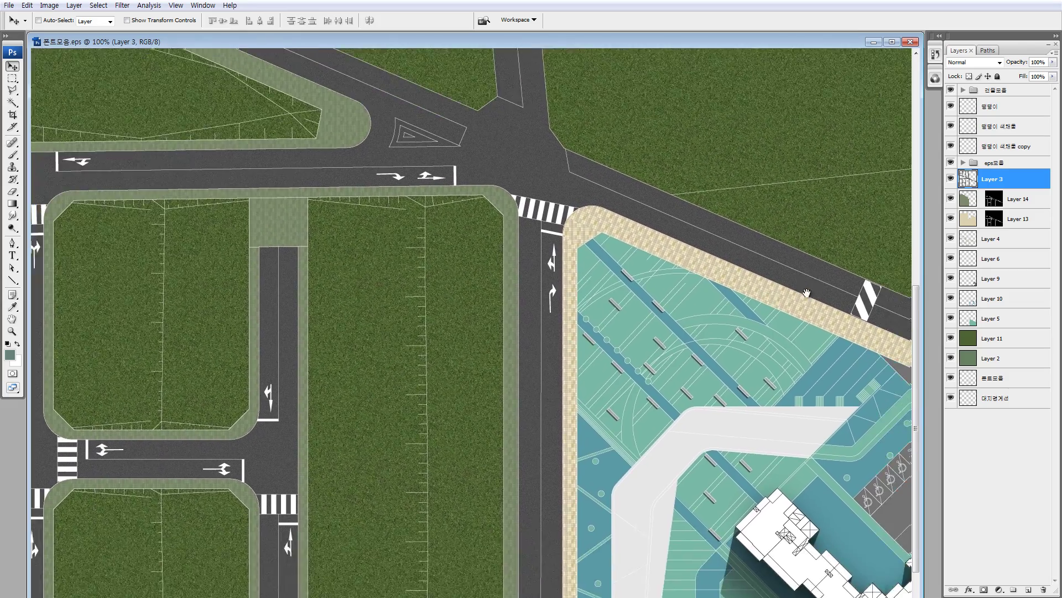
{"action": "left_click_drag", "start_coordinate": [695, 362], "coordinate": [821, 453]}
{"action": "left_click_drag", "start_coordinate": [799, 317], "coordinate": [854, 158]}
{"action": "left_click_drag", "start_coordinate": [656, 180], "coordinate": [450, 178]}
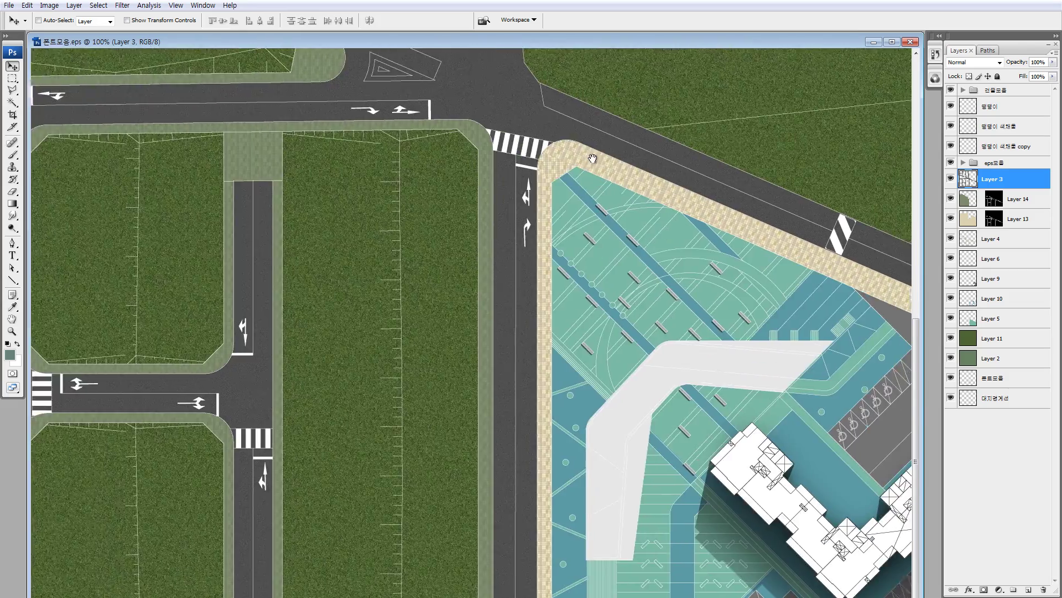
{"action": "left_click_drag", "start_coordinate": [593, 159], "coordinate": [512, 160]}
{"action": "left_click_drag", "start_coordinate": [461, 222], "coordinate": [409, 230]}
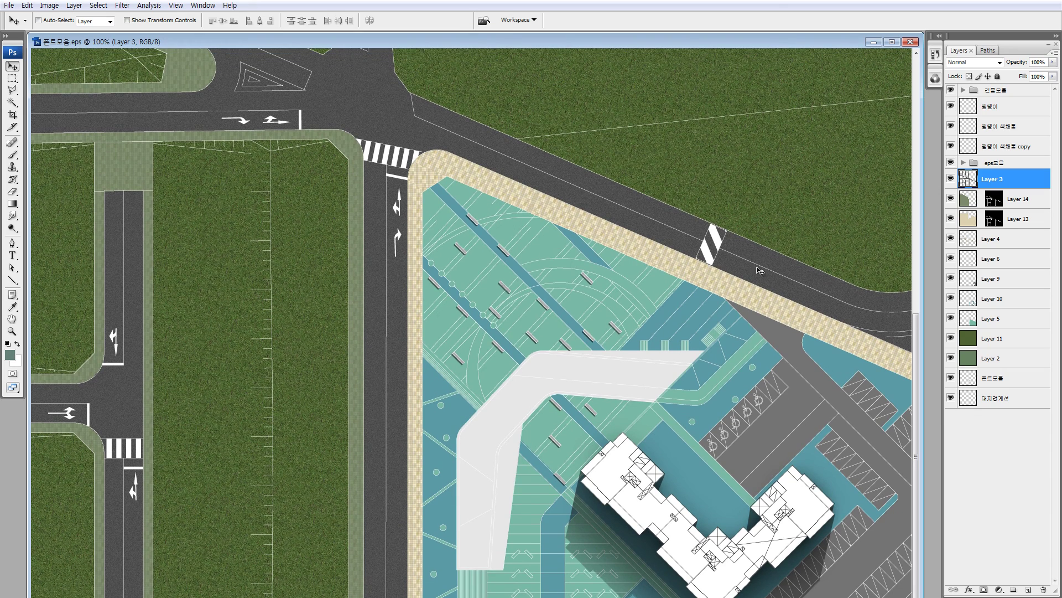
Step: Outline the stretch of Layer 13's beige paving that crosses the parking entrance with the lasso
{"action": "key", "text": "z"}
{"action": "left_click_drag", "start_coordinate": [626, 200], "coordinate": [866, 402]}
{"action": "key", "text": "v"}
{"action": "left_click", "coordinate": [711, 317], "text": "ctrl"}
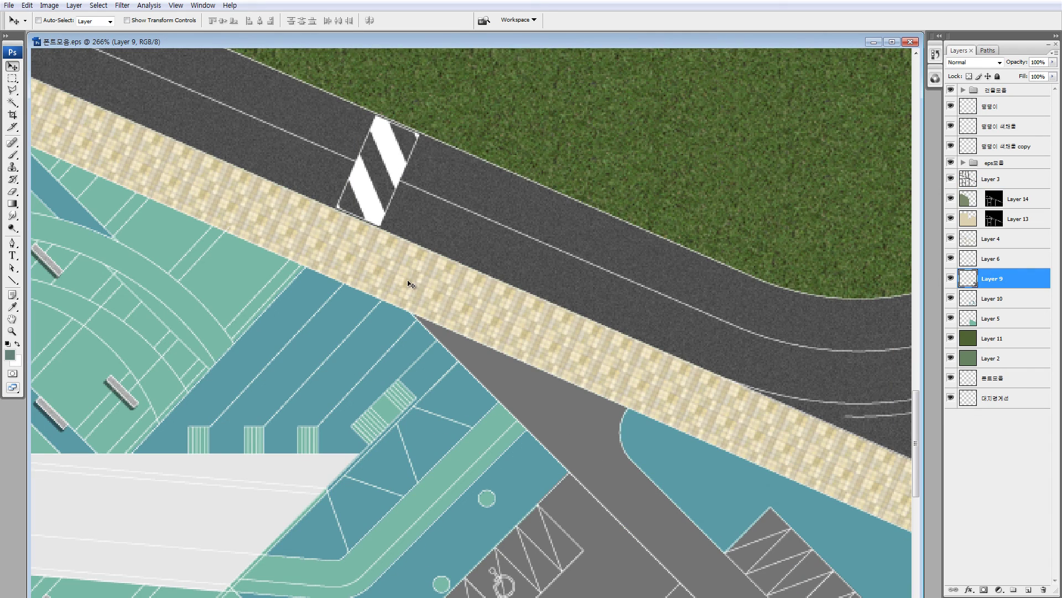
{"action": "left_click", "coordinate": [974, 223]}
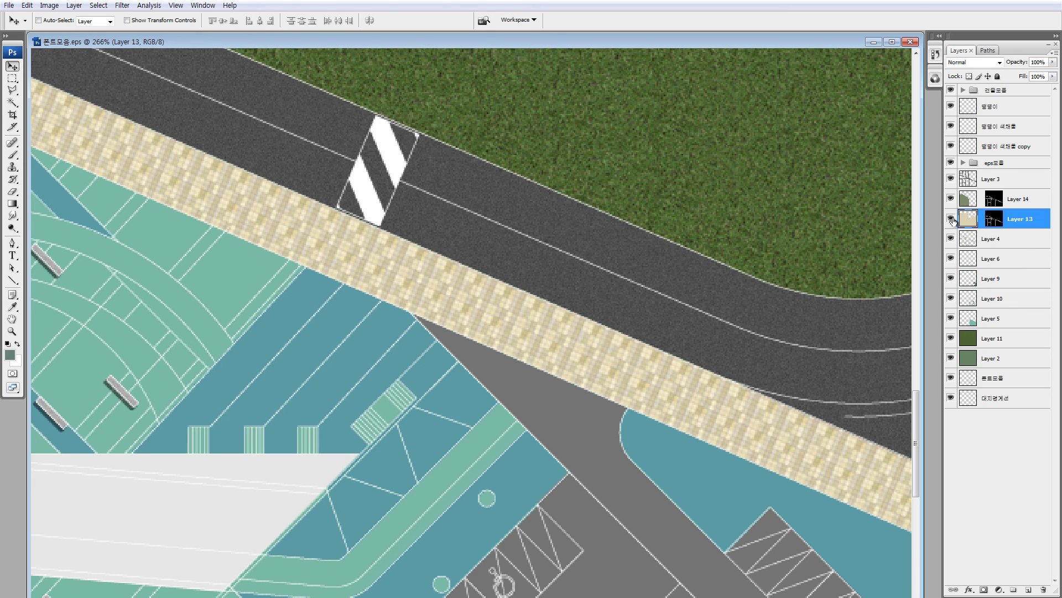
{"action": "key", "text": "l"}
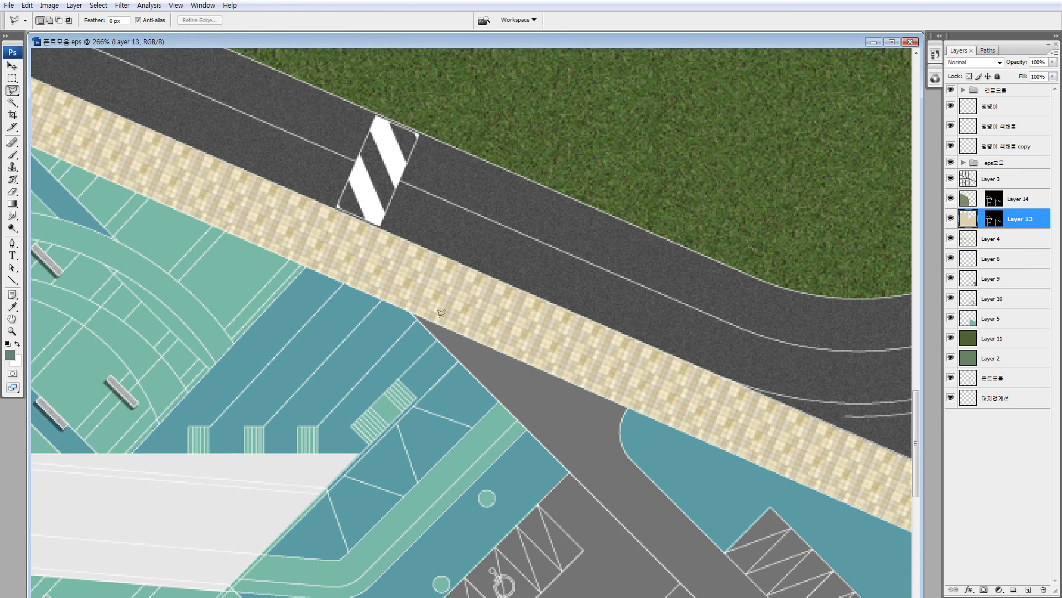
{"action": "left_click", "coordinate": [415, 313]}
{"action": "mouse_move", "coordinate": [408, 233]}
{"action": "left_mouse_down"}
{"action": "mouse_move", "coordinate": [653, 312]}
{"action": "mouse_move", "coordinate": [663, 332]}
{"action": "mouse_move", "coordinate": [631, 402]}
{"action": "mouse_move", "coordinate": [565, 412]}
{"action": "mouse_move", "coordinate": [417, 320]}
{"action": "left_mouse_up"}
{"action": "left_click", "coordinate": [659, 333]}
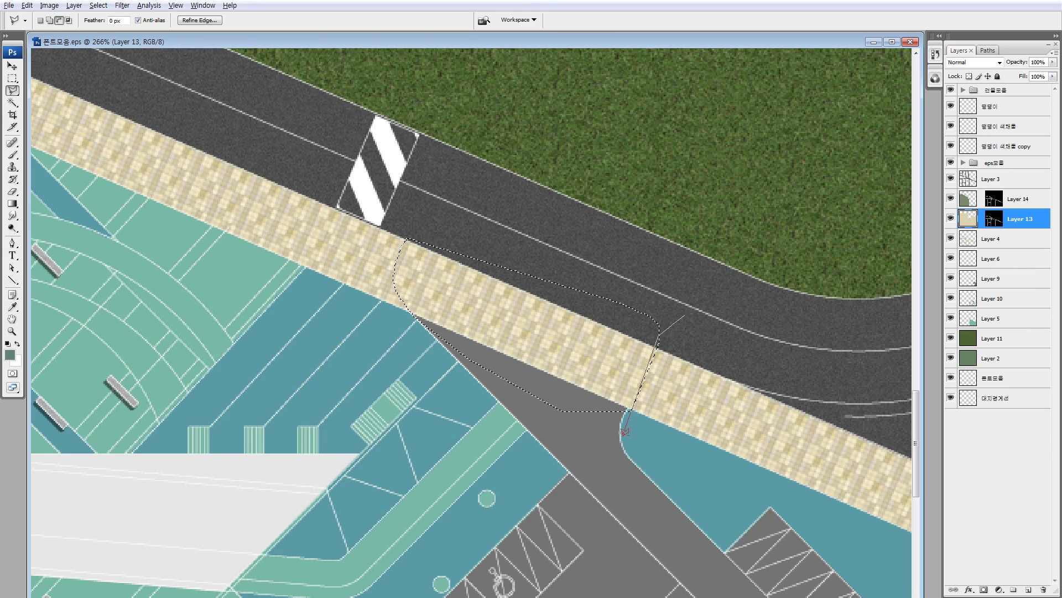
{"action": "left_click", "coordinate": [616, 435]}
{"action": "double_click", "coordinate": [724, 410]}
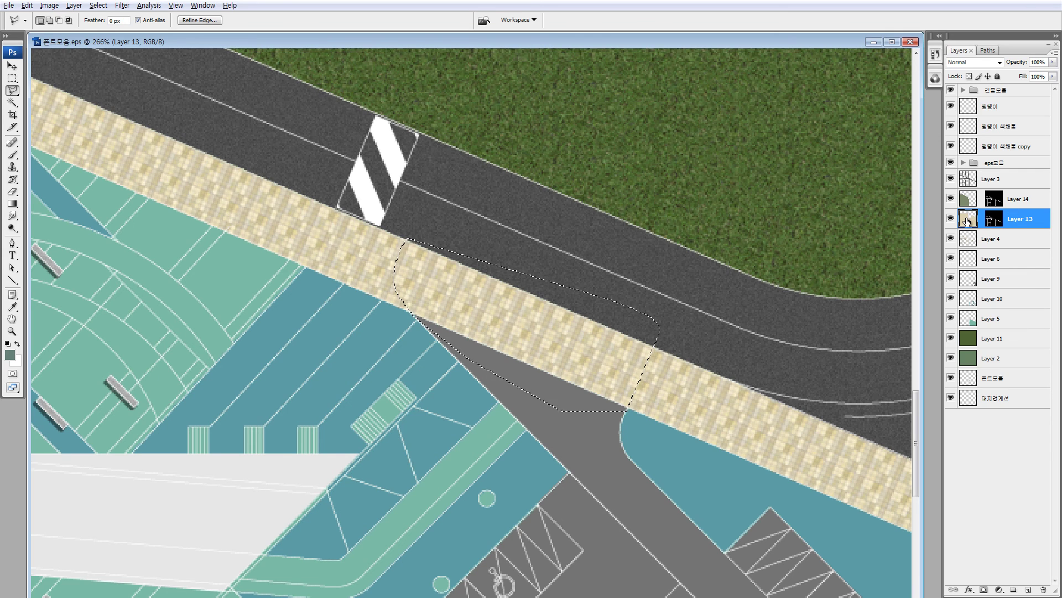
Step: Copy the selected paving onto a new layer and give it a copy of Layer 13's mask
{"action": "key", "text": "ctrl+j"}
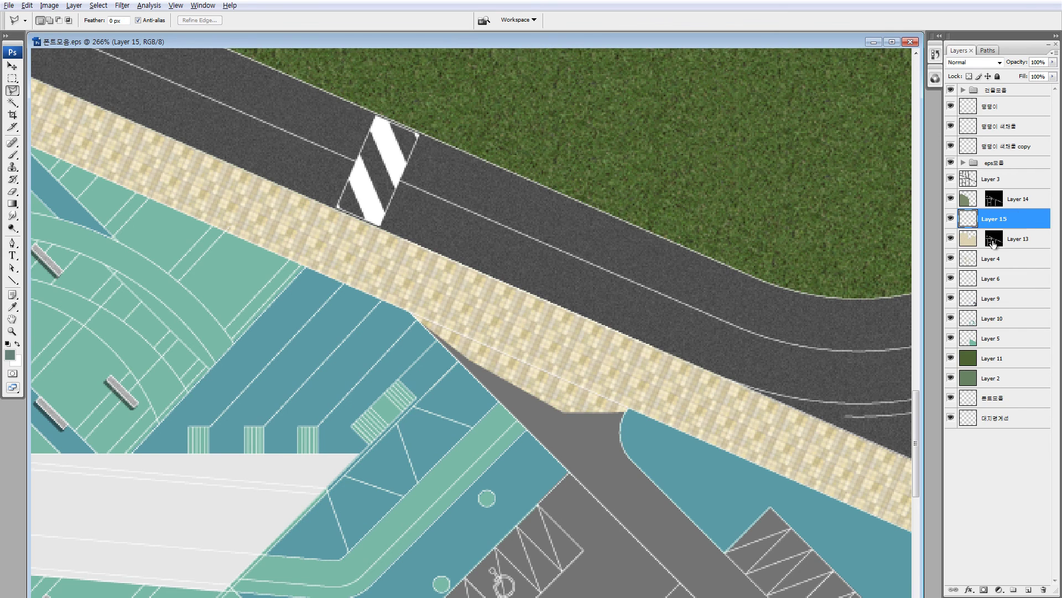
{"action": "left_click_drag", "start_coordinate": [995, 241], "coordinate": [994, 220]}
{"action": "left_click", "coordinate": [968, 218]}
Step: Darken the paving at the parking entrance to lightness -23 with Hue/Saturation and check it on the whole plan
{"action": "key", "text": "i"}
{"action": "key", "text": "ctrl+u"}
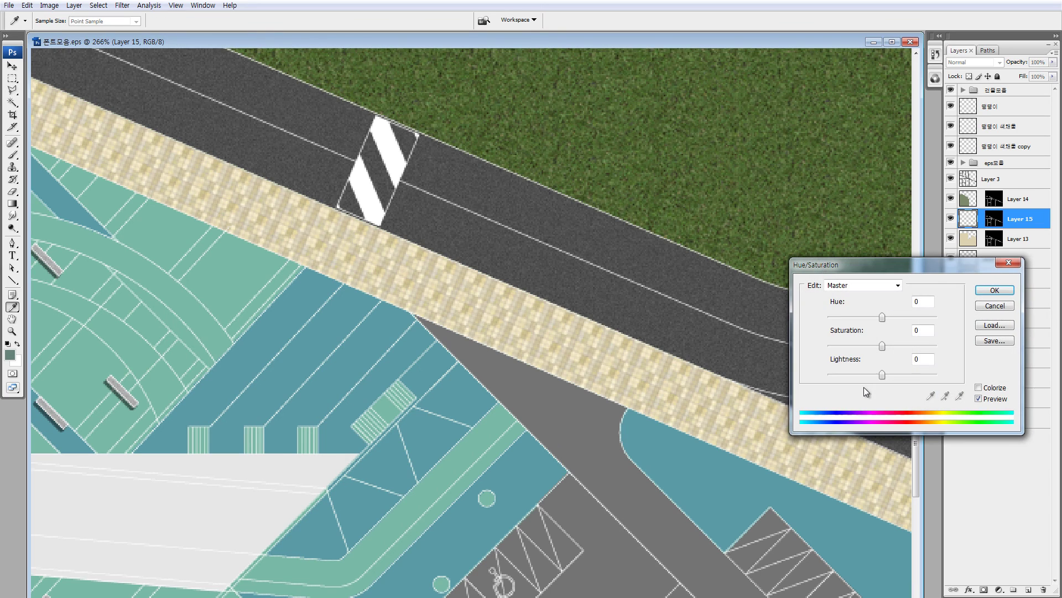
{"action": "left_click", "coordinate": [859, 376]}
{"action": "left_click_drag", "start_coordinate": [866, 376], "coordinate": [870, 376]}
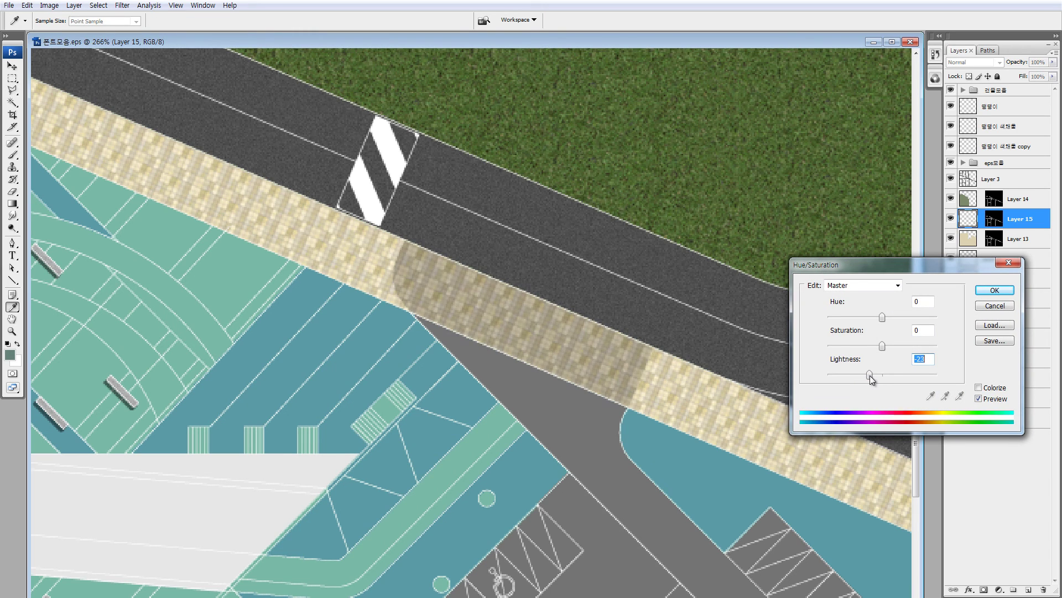
{"action": "left_click", "coordinate": [994, 290]}
{"action": "key", "text": "l"}
{"action": "key", "text": "ctrl+minus"}
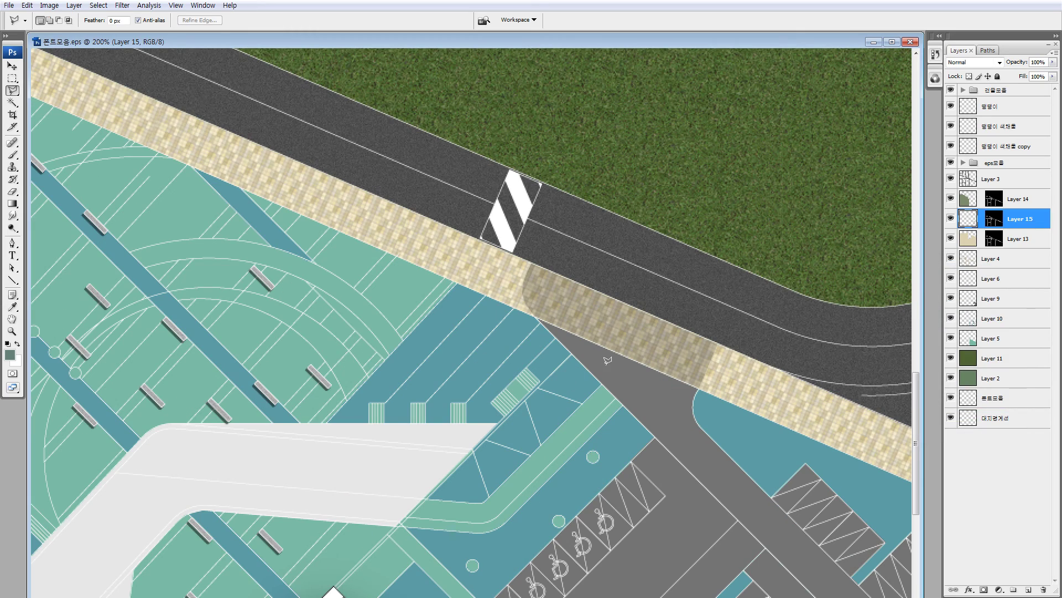
{"action": "key", "text": "ctrl+minus"}
{"action": "key", "text": "ctrl+minus"}
{"action": "key", "text": "ctrl+minus"}
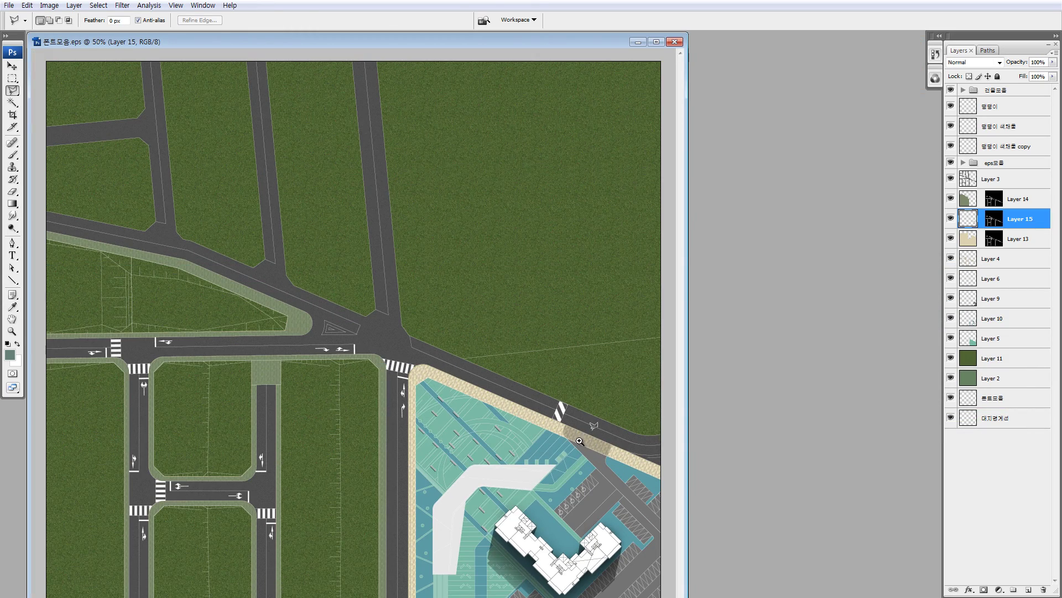
{"action": "key", "text": "z"}
{"action": "left_click_drag", "start_coordinate": [629, 496], "coordinate": [522, 389]}
{"action": "key", "text": "l"}
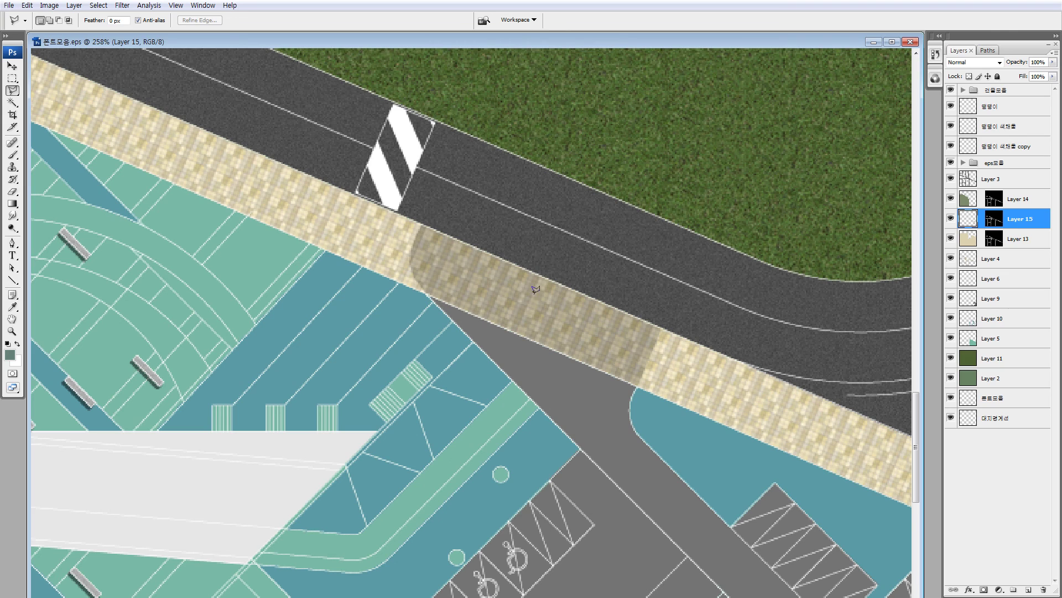
{"action": "key", "text": "shift+l"}
{"action": "mouse_move", "coordinate": [547, 204]}
{"action": "left_mouse_down"}
{"action": "mouse_move", "coordinate": [604, 247]}
{"action": "mouse_move", "coordinate": [549, 201]}
{"action": "left_mouse_up"}
{"action": "mouse_move", "coordinate": [540, 288]}
{"action": "left_mouse_down"}
{"action": "mouse_move", "coordinate": [520, 318]}
{"action": "mouse_move", "coordinate": [536, 329]}
{"action": "mouse_move", "coordinate": [564, 314]}
{"action": "mouse_move", "coordinate": [542, 289]}
{"action": "left_mouse_up"}
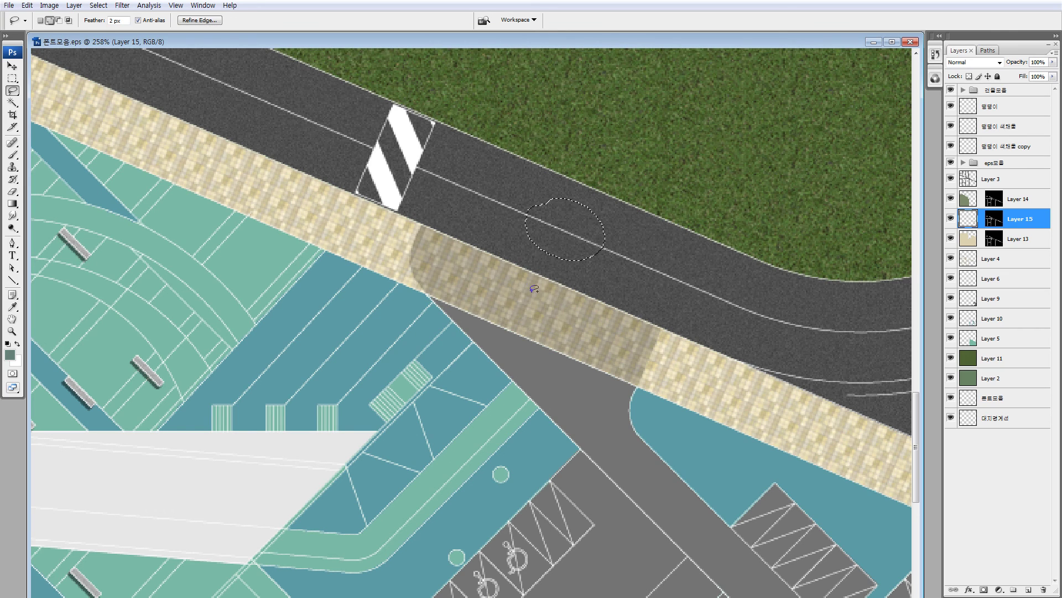
{"action": "mouse_move", "coordinate": [561, 382]}
{"action": "left_mouse_down"}
{"action": "mouse_move", "coordinate": [594, 398]}
{"action": "mouse_move", "coordinate": [577, 382]}
{"action": "left_mouse_up"}
{"action": "left_click_drag", "start_coordinate": [399, 296], "coordinate": [405, 302]}
{"action": "key", "text": "ctrl+d"}
{"action": "key", "text": "v"}
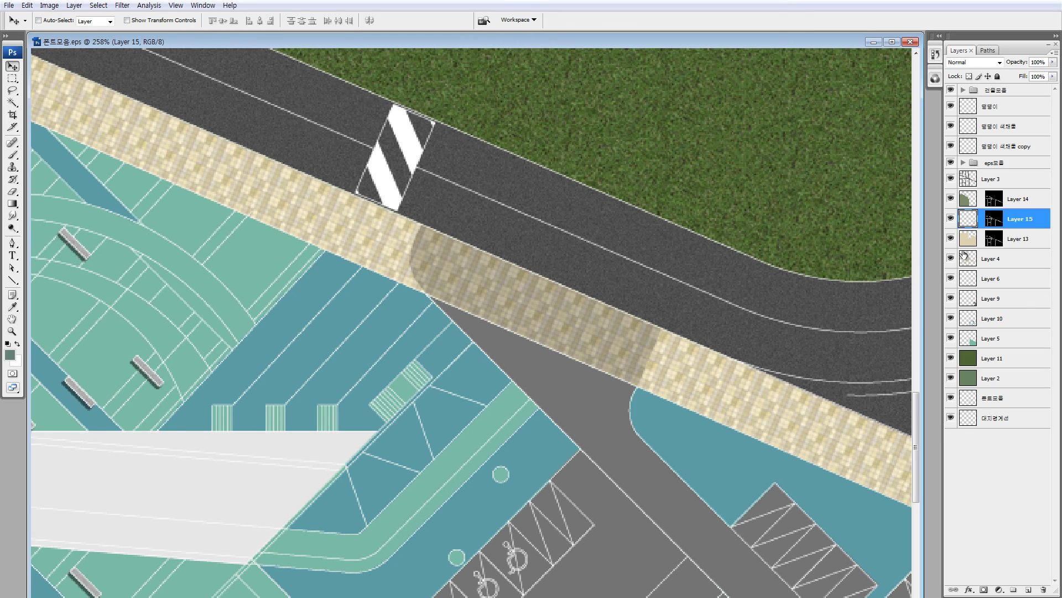
Step: Give the roads on Layer 3 an inner shadow with global light off and an angle of 55°
{"action": "left_click", "coordinate": [967, 185]}
{"action": "left_click", "coordinate": [969, 590]}
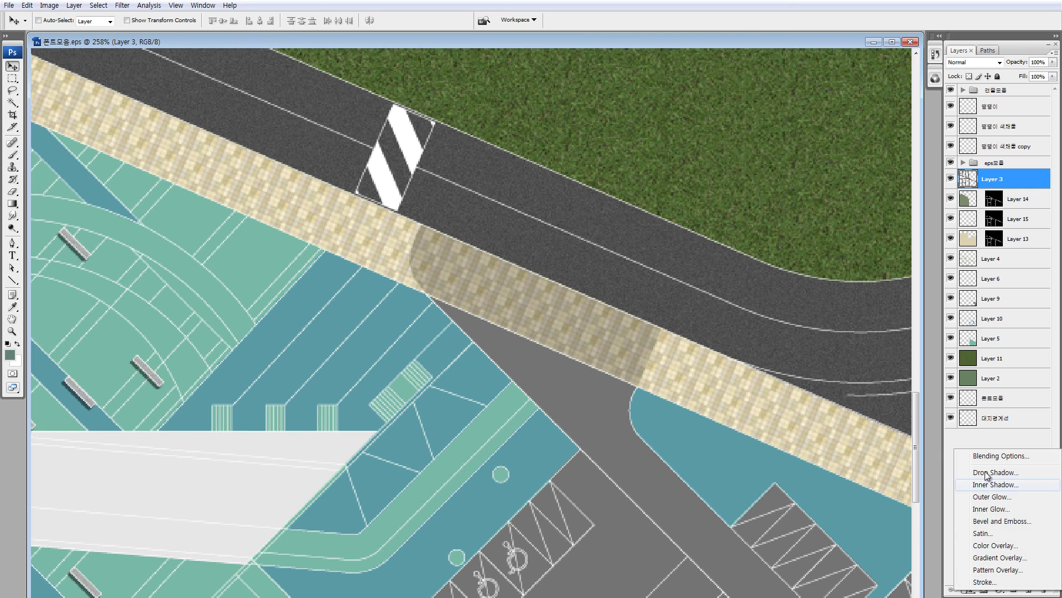
{"action": "left_click", "coordinate": [990, 485]}
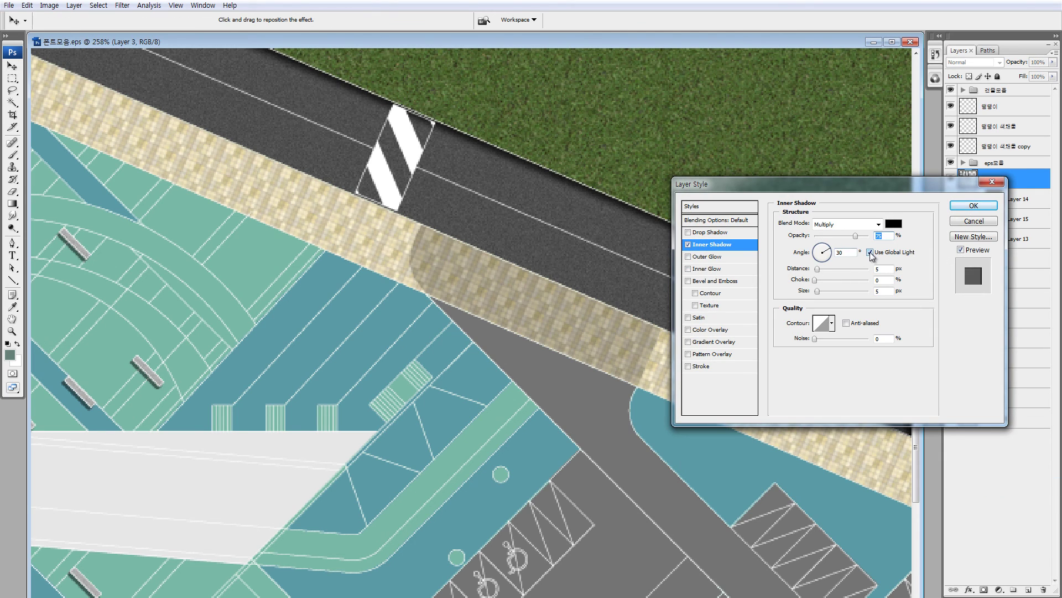
{"action": "left_click", "coordinate": [871, 253]}
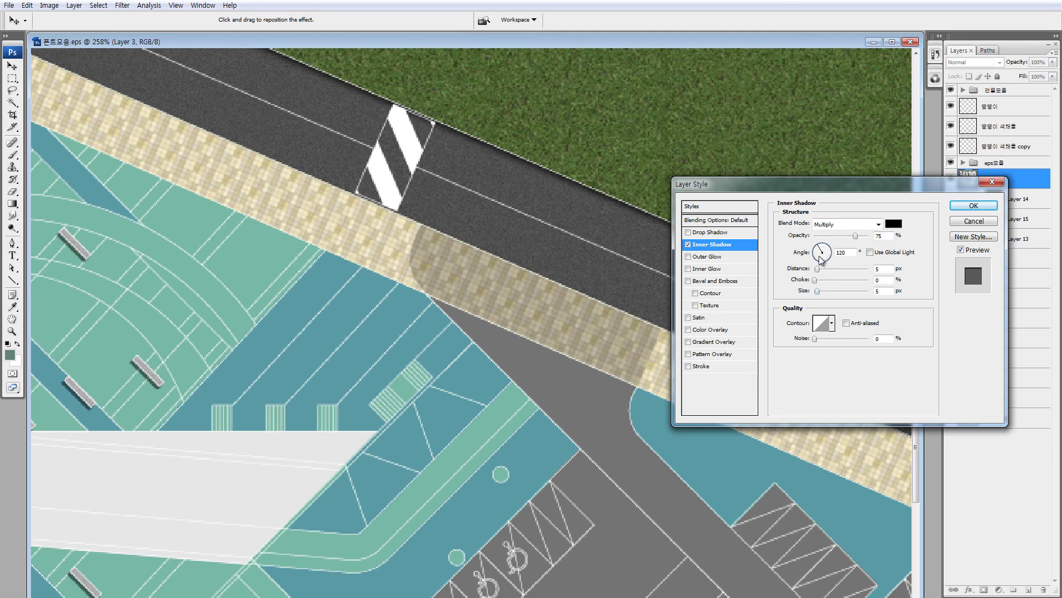
{"action": "left_click_drag", "start_coordinate": [823, 254], "coordinate": [830, 250]}
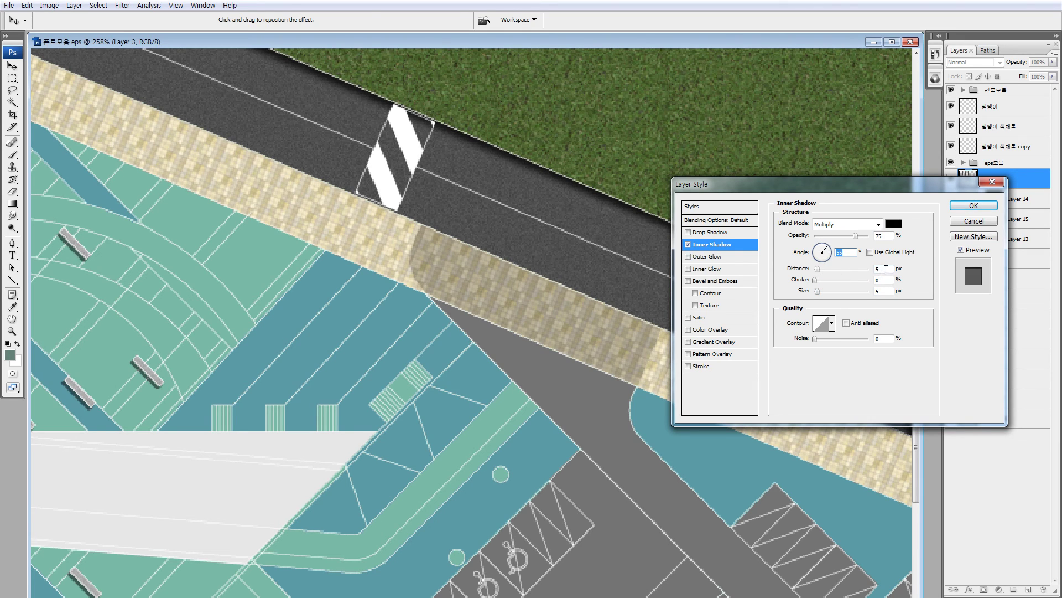
Step: Set the road inner shadow's distance to 2 px and size to 3 px, and lower its opacity
{"action": "type", "text": "2"}
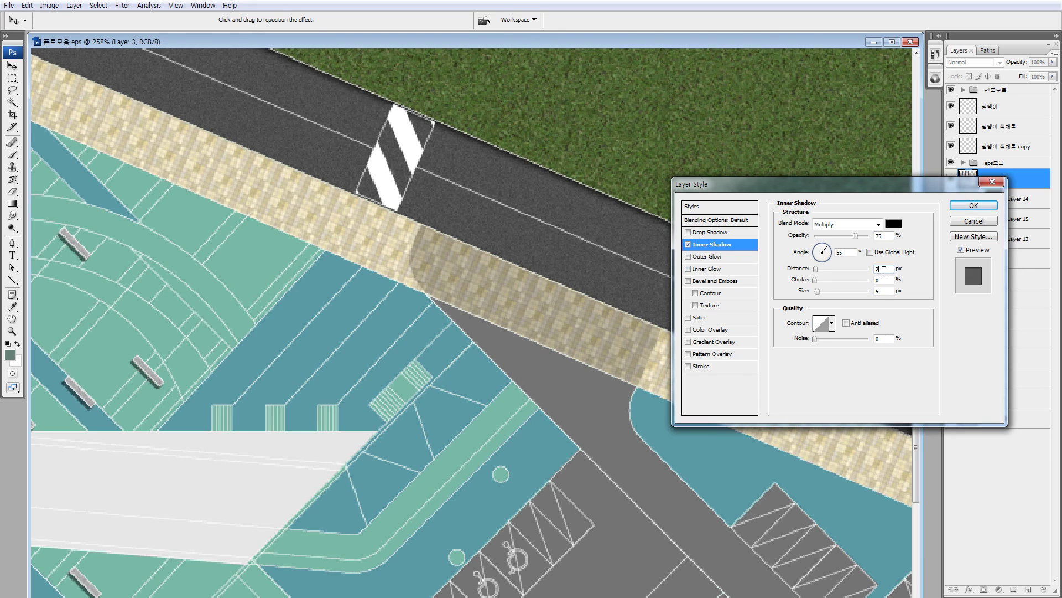
{"action": "key", "text": "BackSpace"}
{"action": "type", "text": "5448"}
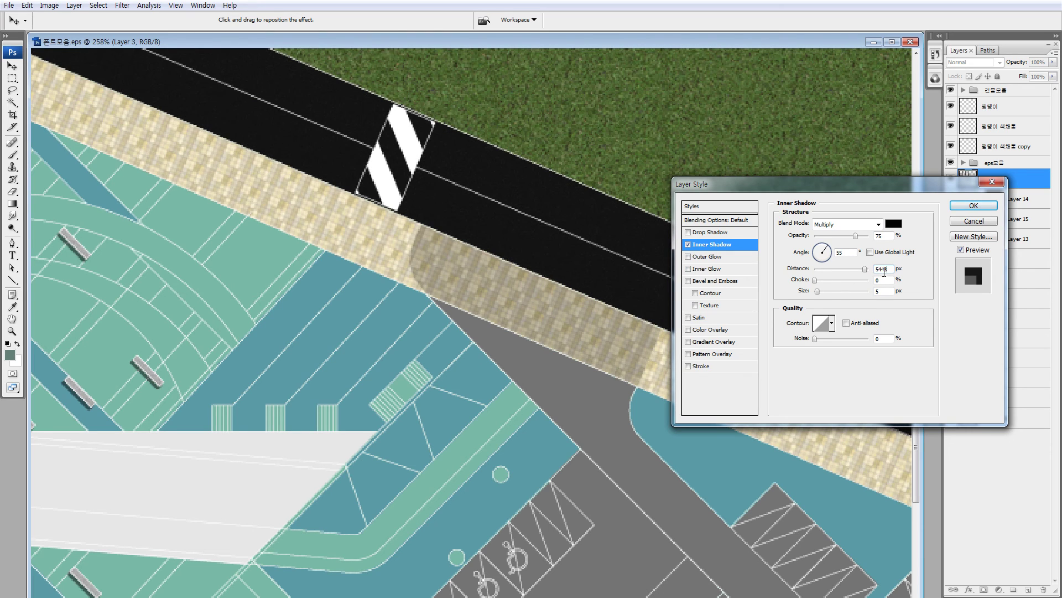
{"action": "double_click", "coordinate": [886, 267]}
{"action": "type", "text": "2"}
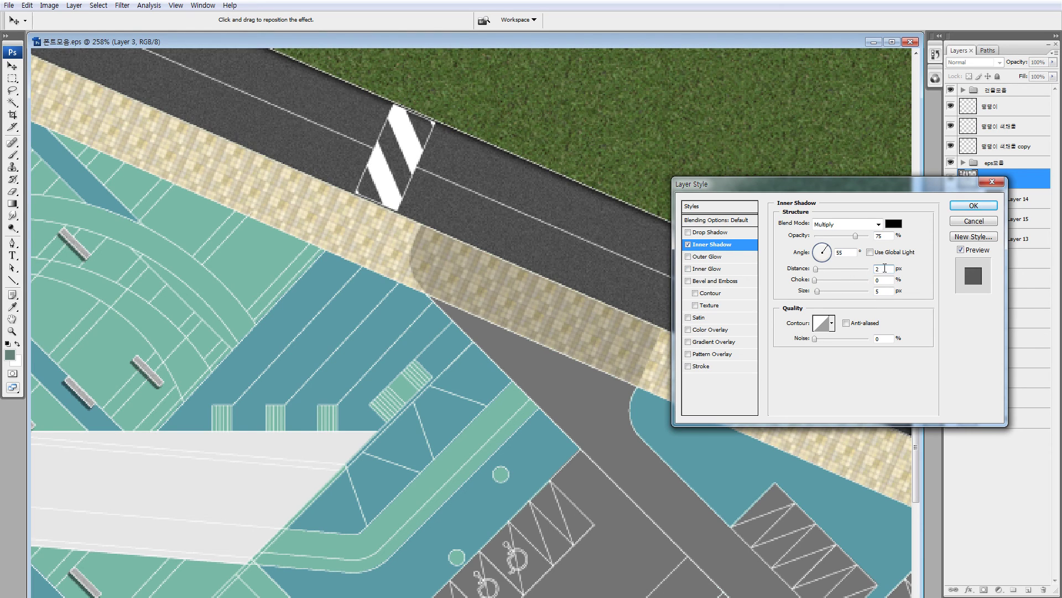
{"action": "type", "text": "5"}
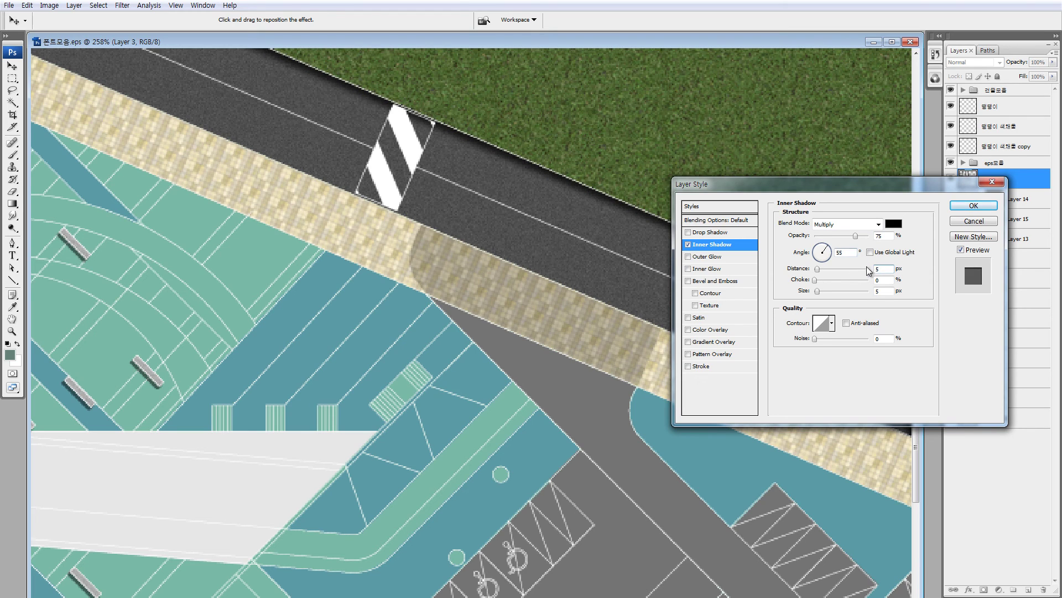
{"action": "type", "text": "2"}
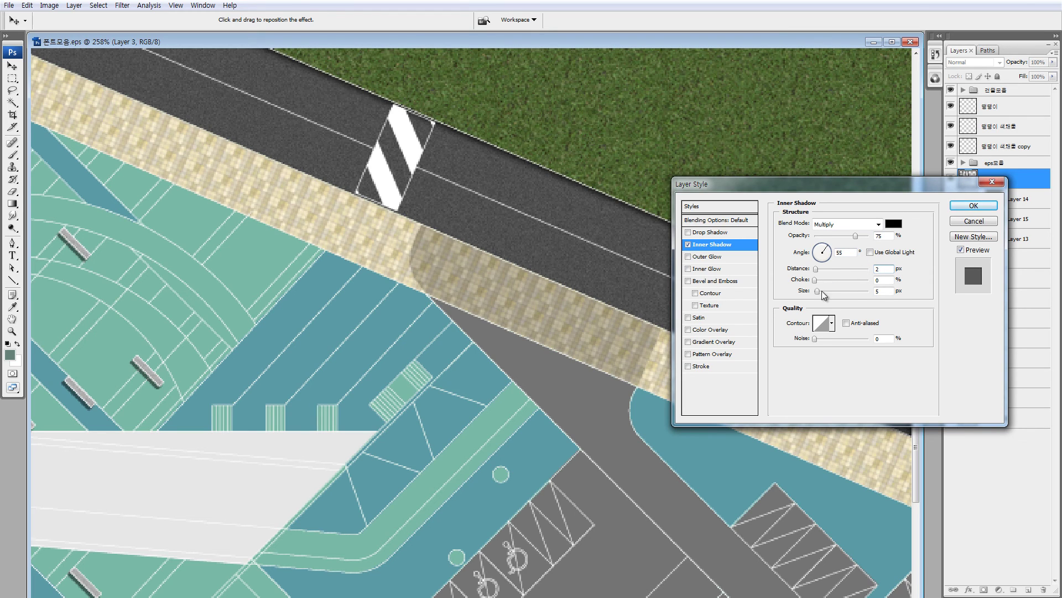
{"action": "double_click", "coordinate": [886, 291]}
{"action": "left_click_drag", "start_coordinate": [839, 236], "coordinate": [844, 237]}
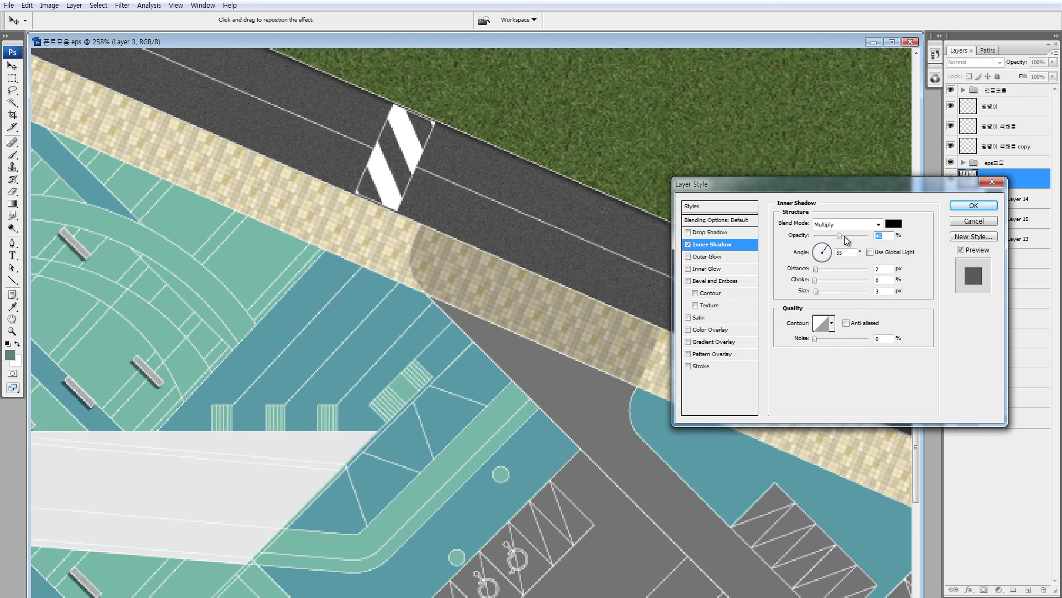
{"action": "left_click", "coordinate": [959, 209]}
Step: Compare the road edges around the main junction with Layer 3's inner shadow hidden and shown
{"action": "key", "text": "ctrl+minus"}
{"action": "key", "text": "ctrl+minus"}
{"action": "key", "text": "ctrl+minus"}
{"action": "key", "text": "ctrl+minus"}
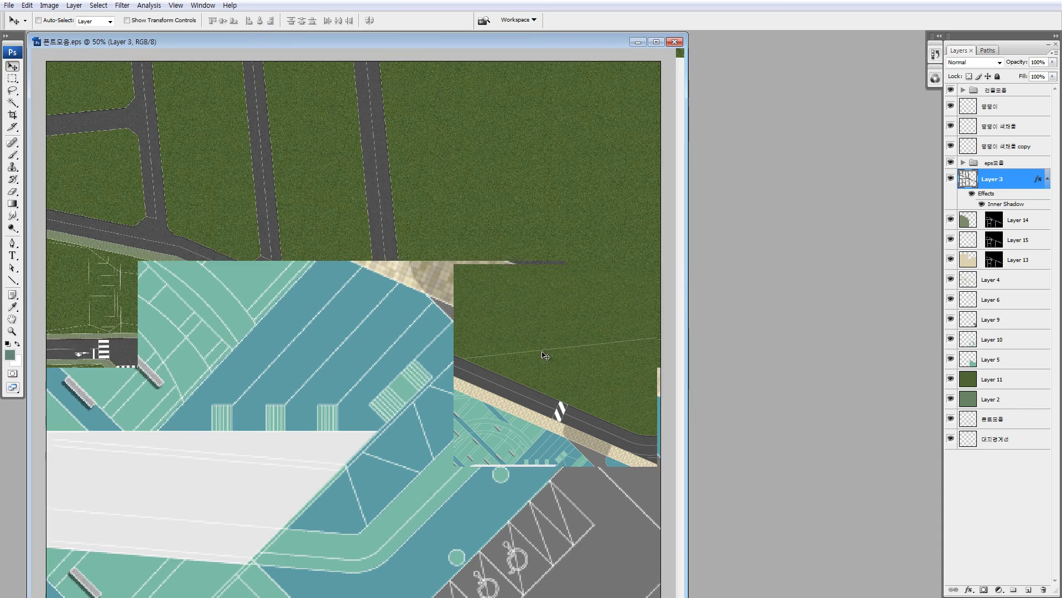
{"action": "key", "text": "z"}
{"action": "left_click_drag", "start_coordinate": [378, 372], "coordinate": [429, 408]}
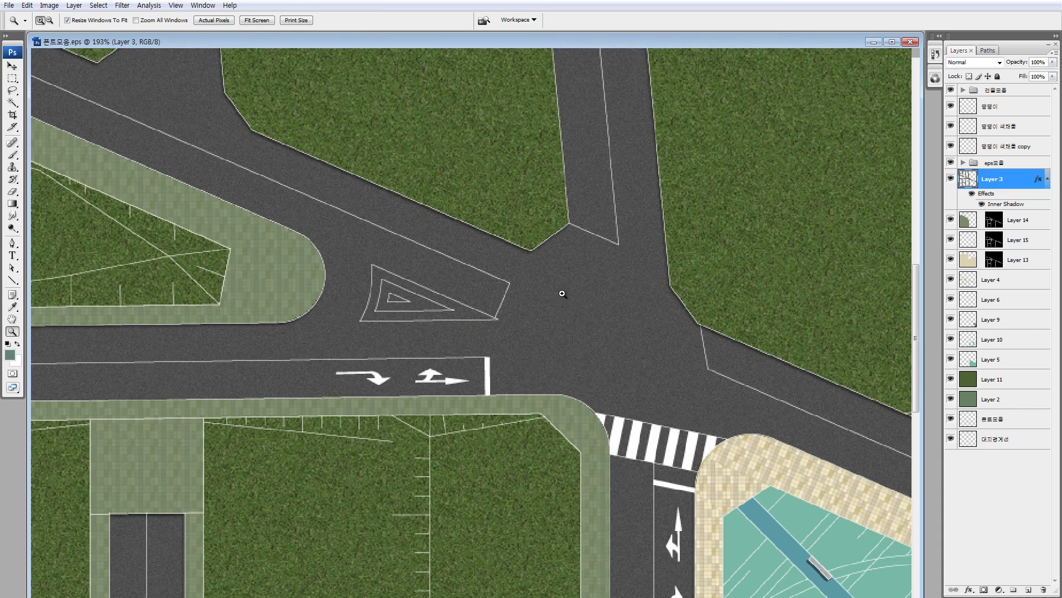
{"action": "left_click", "coordinate": [982, 205]}
{"action": "left_click", "coordinate": [984, 205]}
{"action": "left_click", "coordinate": [984, 206]}
{"action": "left_click", "coordinate": [984, 205]}
{"action": "key", "text": "ctrl+minus"}
{"action": "key", "text": "ctrl+minus"}
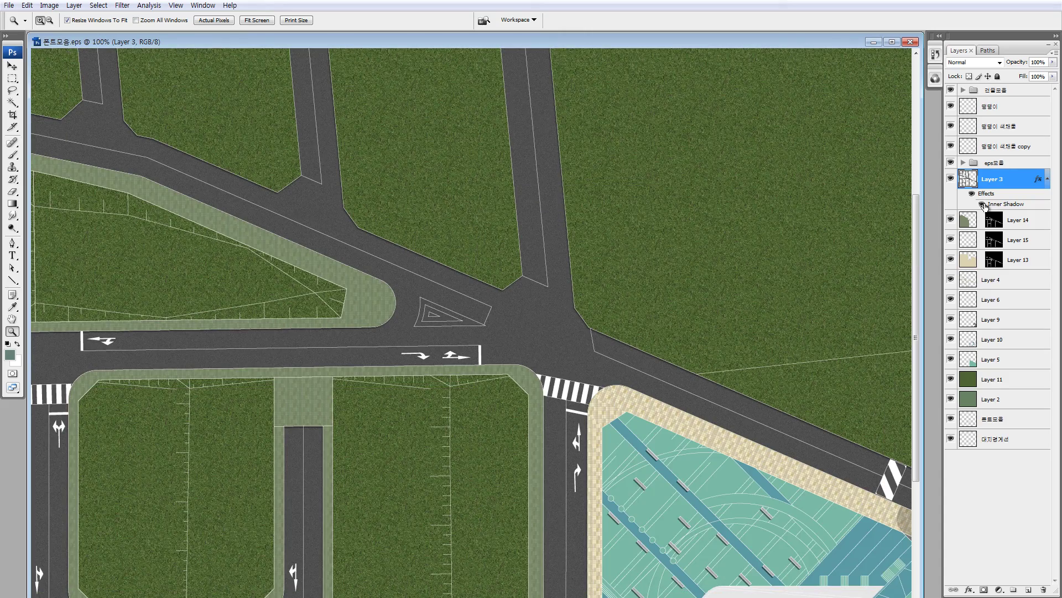
{"action": "key", "text": "ctrl+minus"}
{"action": "key", "text": "ctrl+minus"}
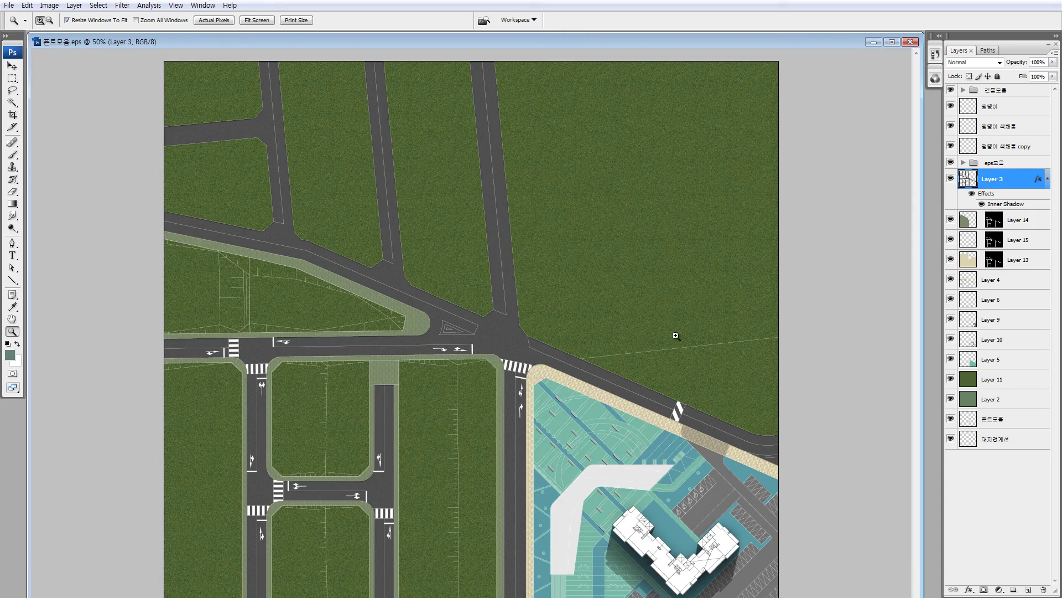
Step: Apply the mask of the darkened entrance paving on Layer 15 permanently and give that layer Layer 3's inner shadow
{"action": "left_click_drag", "start_coordinate": [742, 487], "coordinate": [631, 369]}
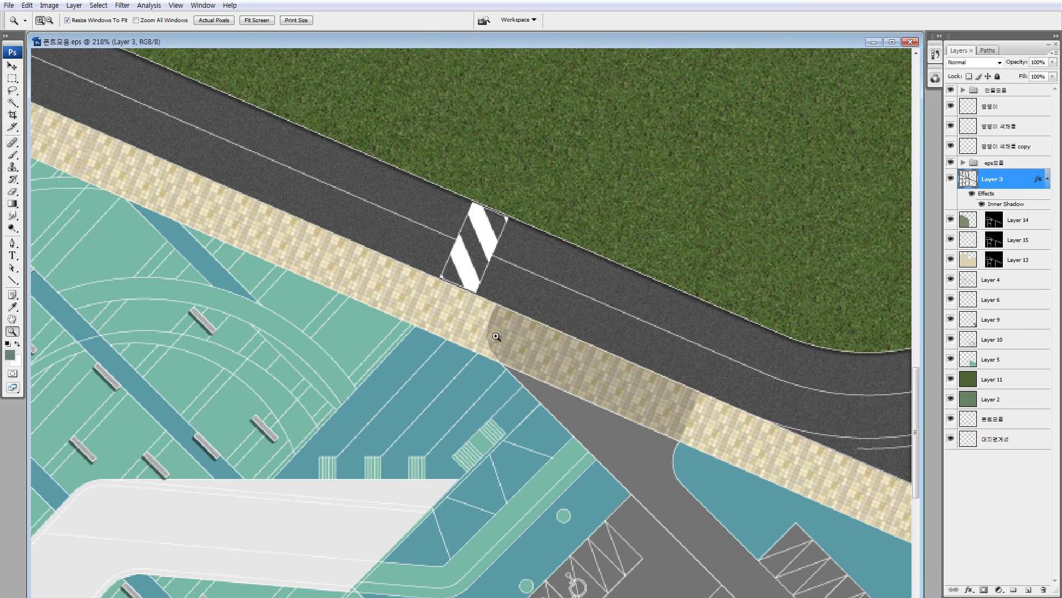
{"action": "key", "text": "v"}
{"action": "left_click", "coordinate": [597, 383], "text": "ctrl"}
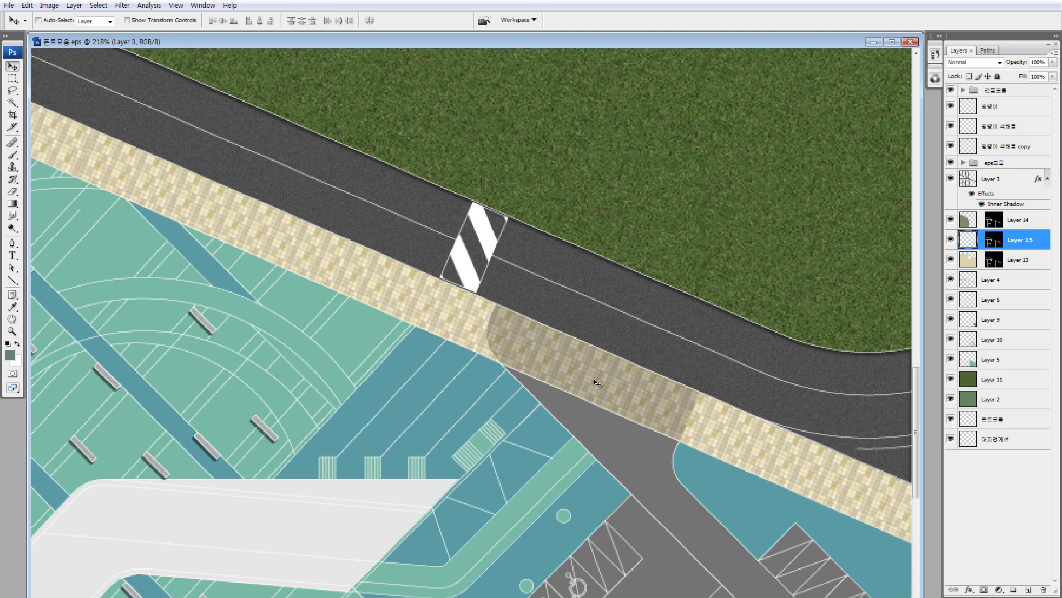
{"action": "left_click", "coordinate": [951, 240]}
{"action": "left_click", "coordinate": [950, 240]}
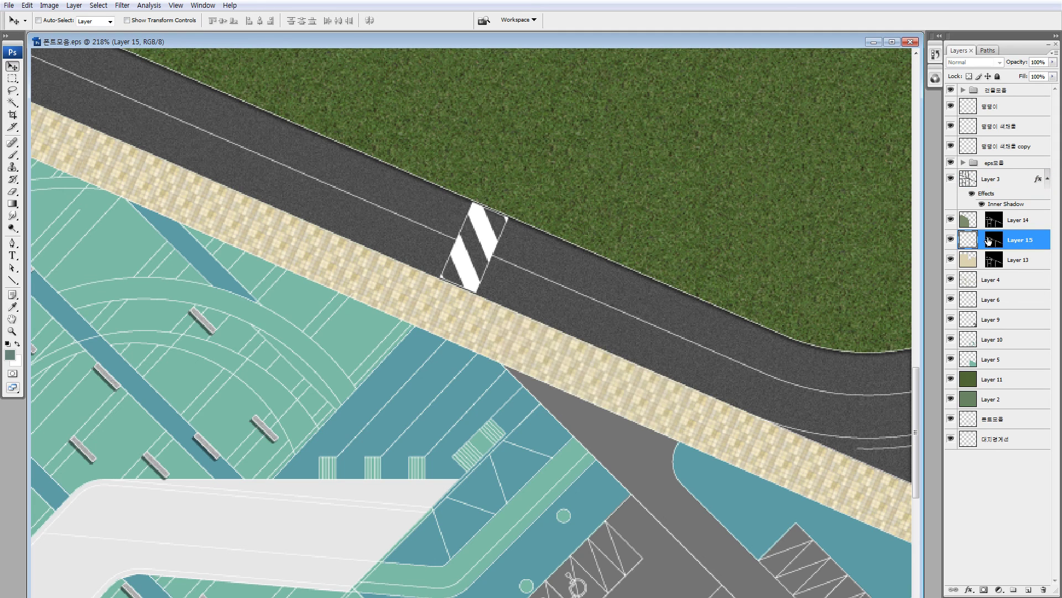
{"action": "left_click_drag", "start_coordinate": [995, 240], "coordinate": [1042, 585]}
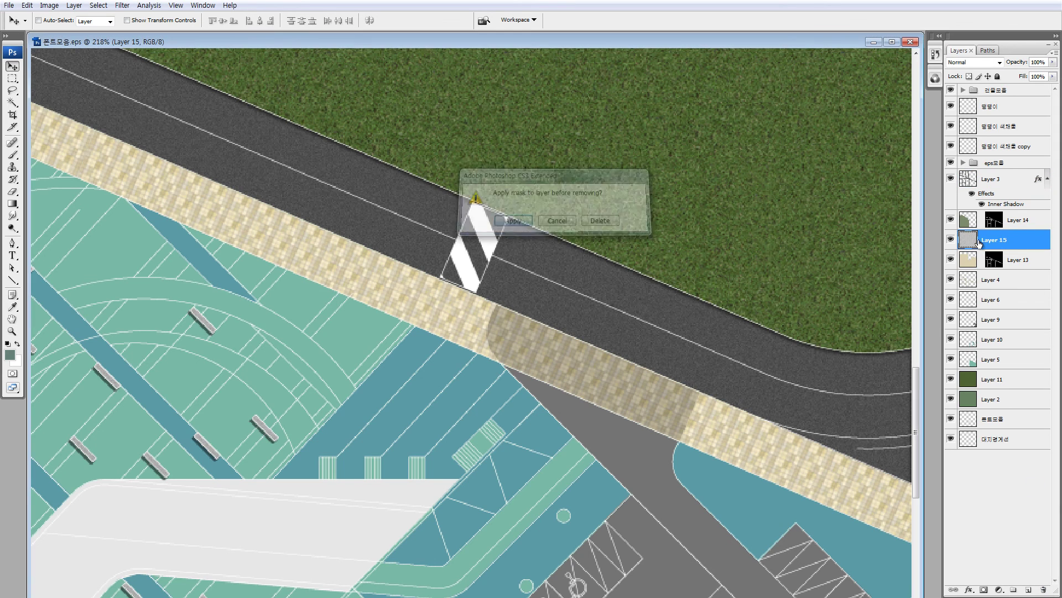
{"action": "key", "text": "Return"}
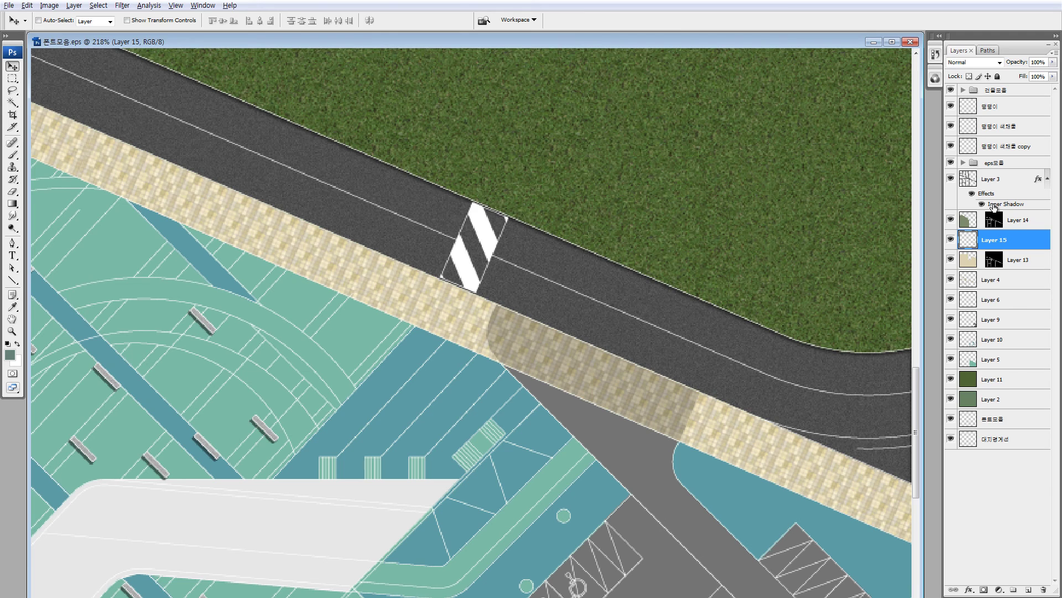
{"action": "left_click_drag", "start_coordinate": [994, 206], "coordinate": [994, 243]}
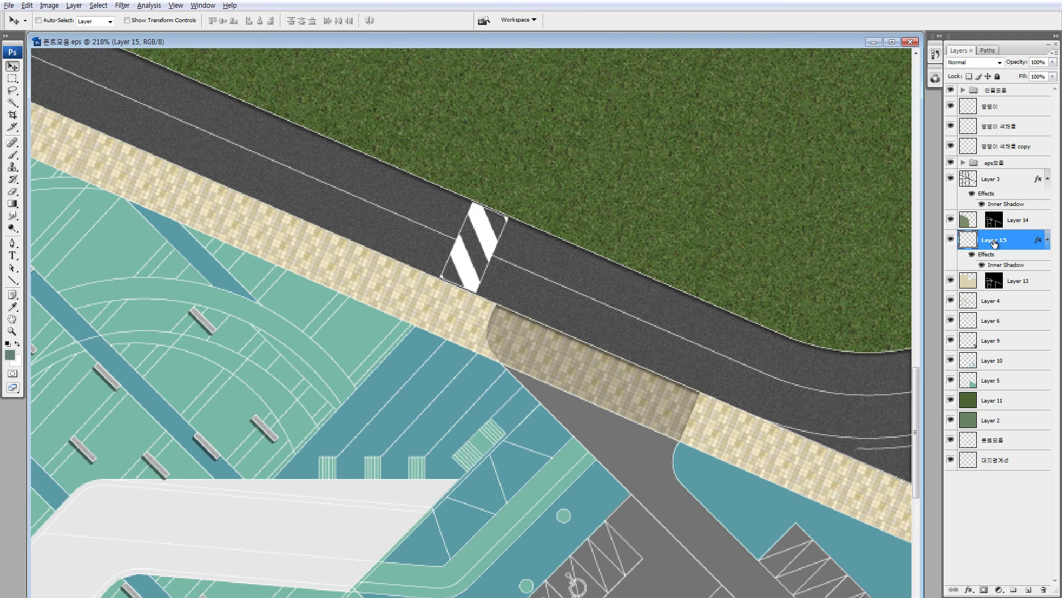
Step: Darken the parking asphalt on Layer 9 with Hue/Saturation and give it the same noise texture as the roads
{"action": "left_click", "coordinate": [611, 434], "text": "ctrl"}
{"action": "key", "text": "ctrl+u"}
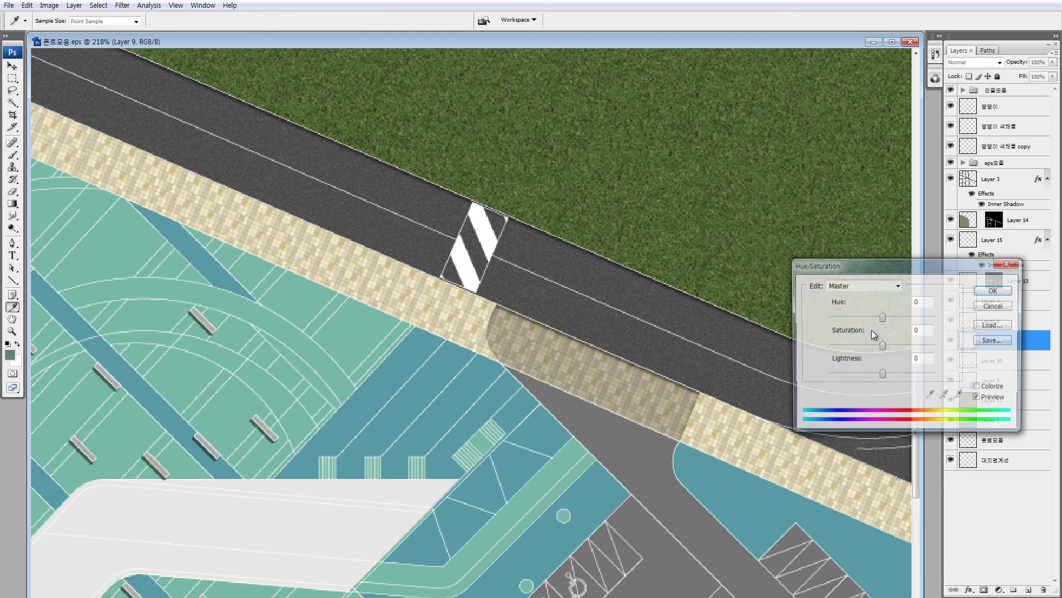
{"action": "left_click_drag", "start_coordinate": [883, 374], "coordinate": [865, 374]}
{"action": "left_click", "coordinate": [990, 285]}
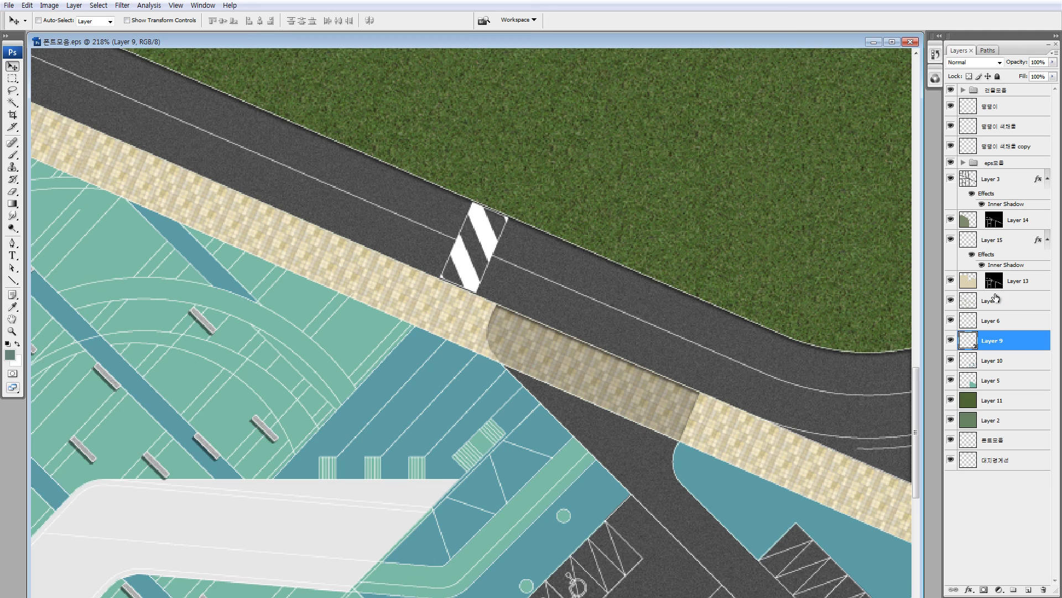
Step: Copy Layer 15's inner shadow onto the parking asphalt on Layer 9 and check the shadow edges around the entrance
{"action": "left_click_drag", "start_coordinate": [986, 268], "coordinate": [995, 349]}
{"action": "key", "text": "ctrl+z"}
{"action": "left_click_drag", "start_coordinate": [1004, 267], "coordinate": [1003, 340]}
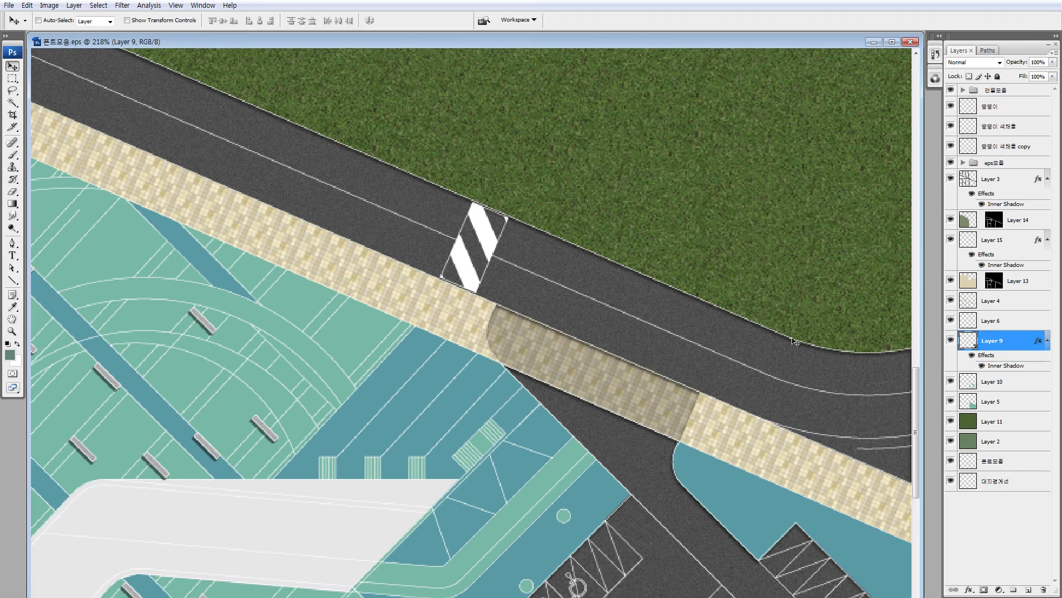
{"action": "key", "text": "ctrl+0"}
{"action": "key", "text": "z"}
{"action": "left_click_drag", "start_coordinate": [524, 391], "coordinate": [650, 530]}
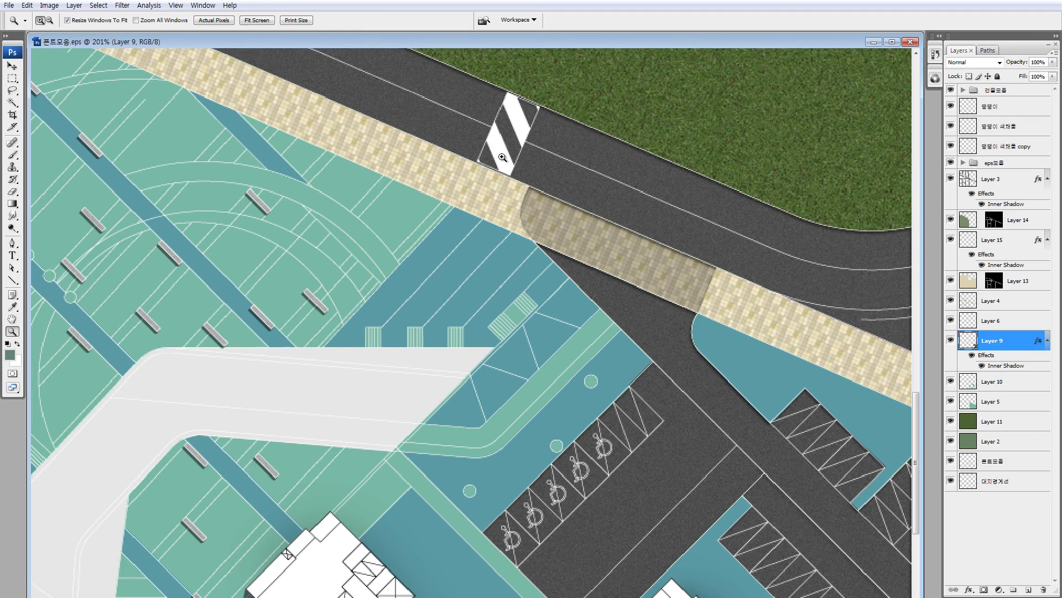
{"action": "left_click_drag", "start_coordinate": [681, 290], "coordinate": [682, 291]}
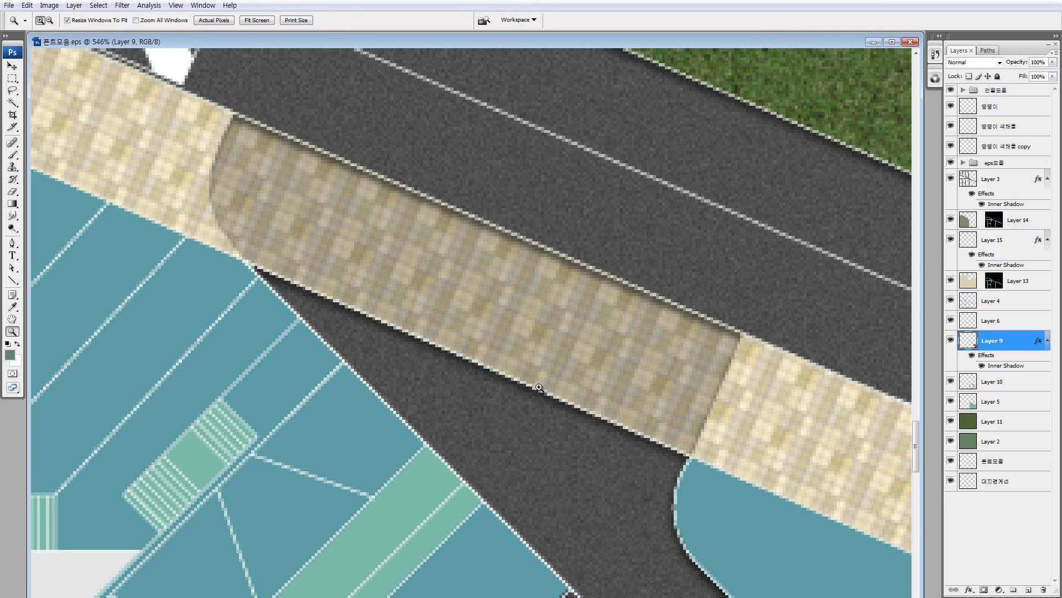
{"action": "key", "text": "ctrl+0"}
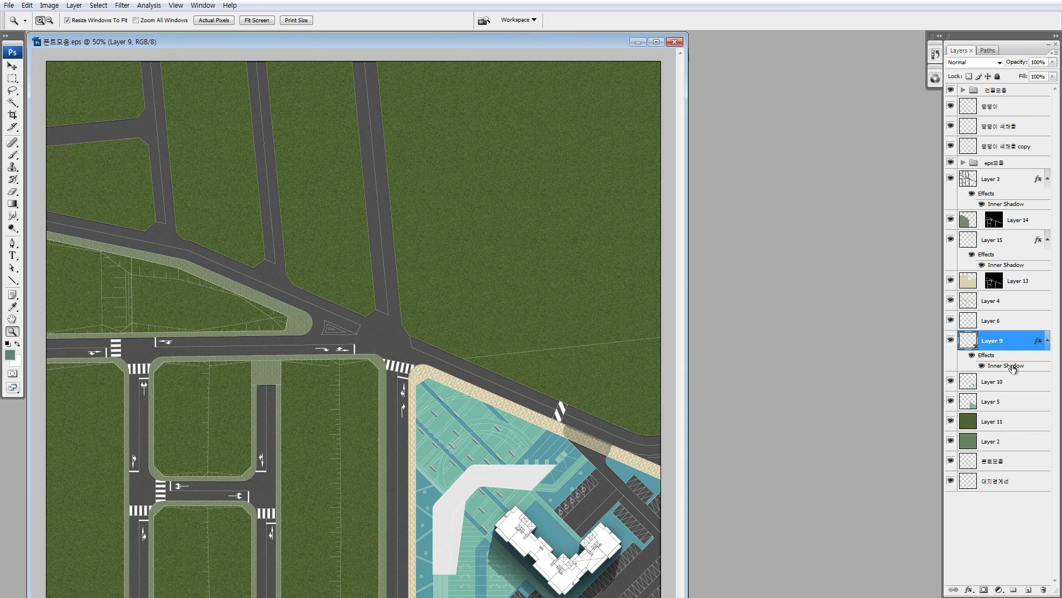
Step: Remove the inner shadows from Layer 9, Layer 15 and Layer 3
{"action": "left_click_drag", "start_coordinate": [1015, 366], "coordinate": [1043, 590]}
{"action": "left_click_drag", "start_coordinate": [1014, 271], "coordinate": [1043, 590]}
{"action": "left_click_drag", "start_coordinate": [998, 208], "coordinate": [1045, 590]}
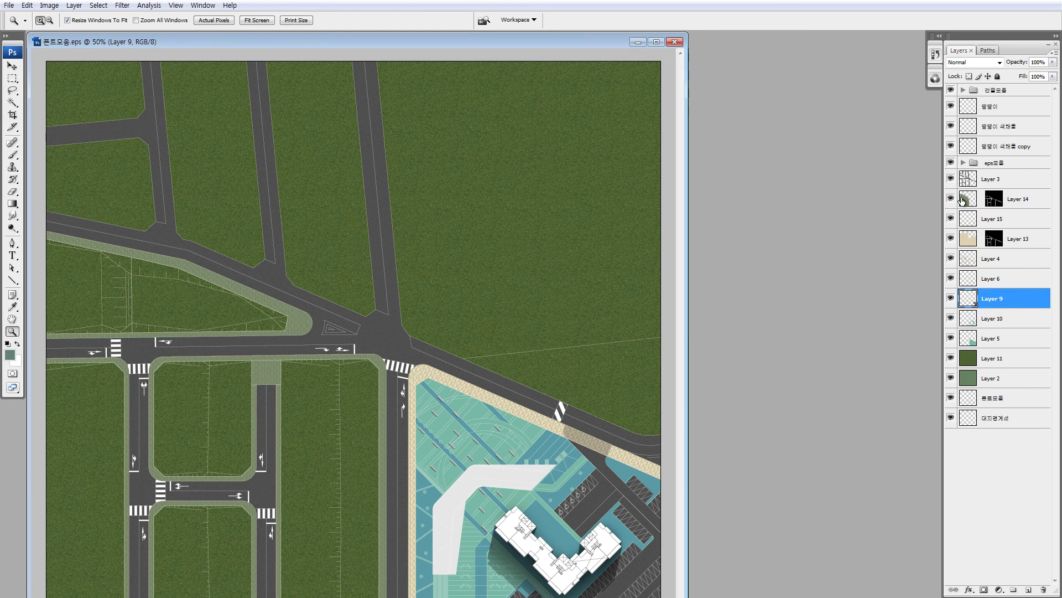
Step: Fill the combined outlines of the roads, entrance paving and parking asphalt with the foreground colour on a new layer above Layer 3
{"action": "left_click", "coordinate": [966, 180], "text": "ctrl"}
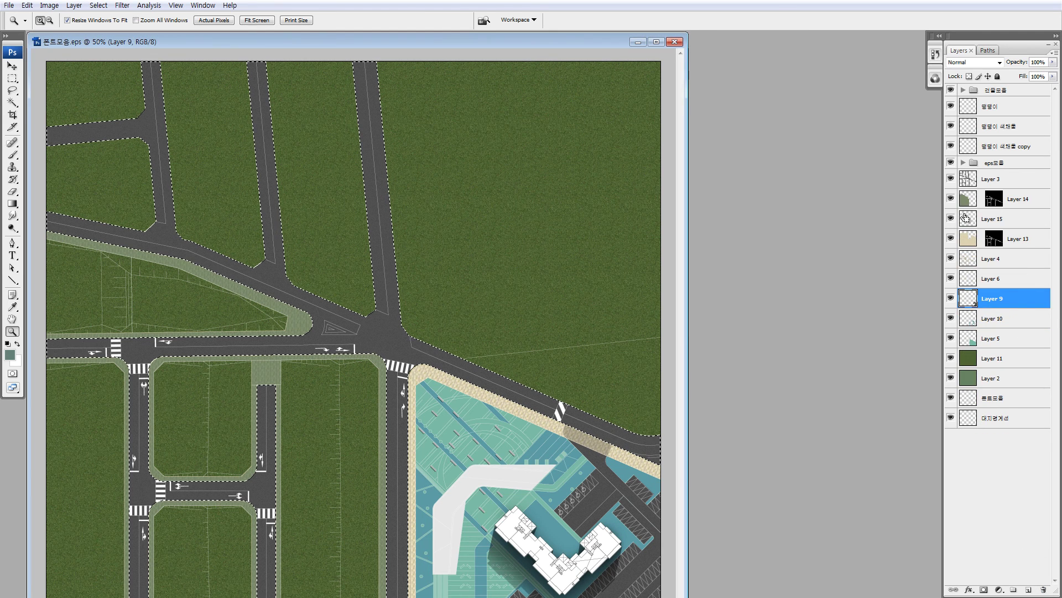
{"action": "left_click", "coordinate": [968, 305], "text": "ctrl+shift"}
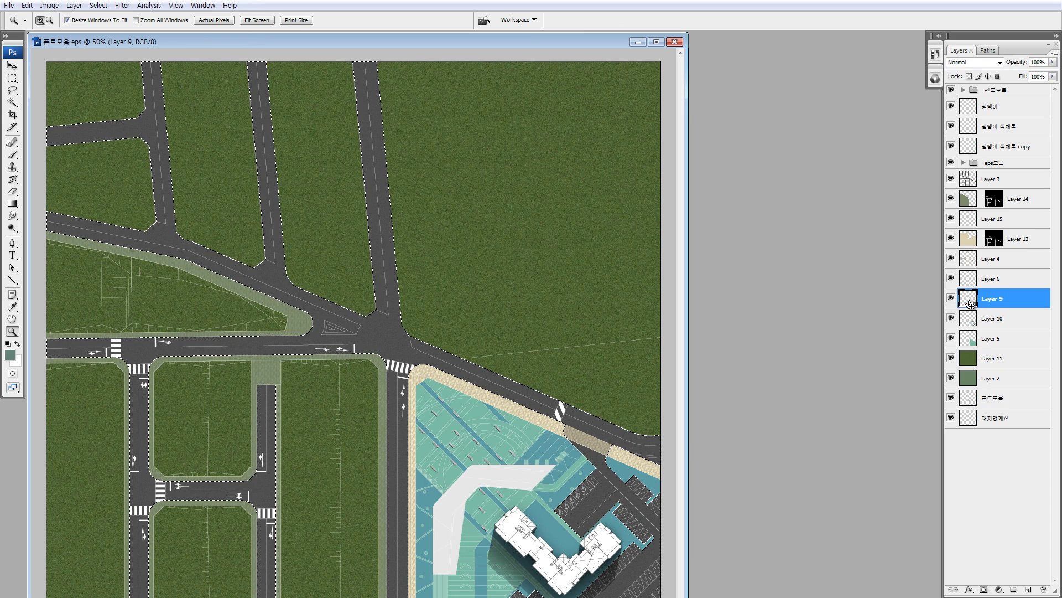
{"action": "left_click", "coordinate": [978, 183]}
{"action": "left_click", "coordinate": [1028, 590]}
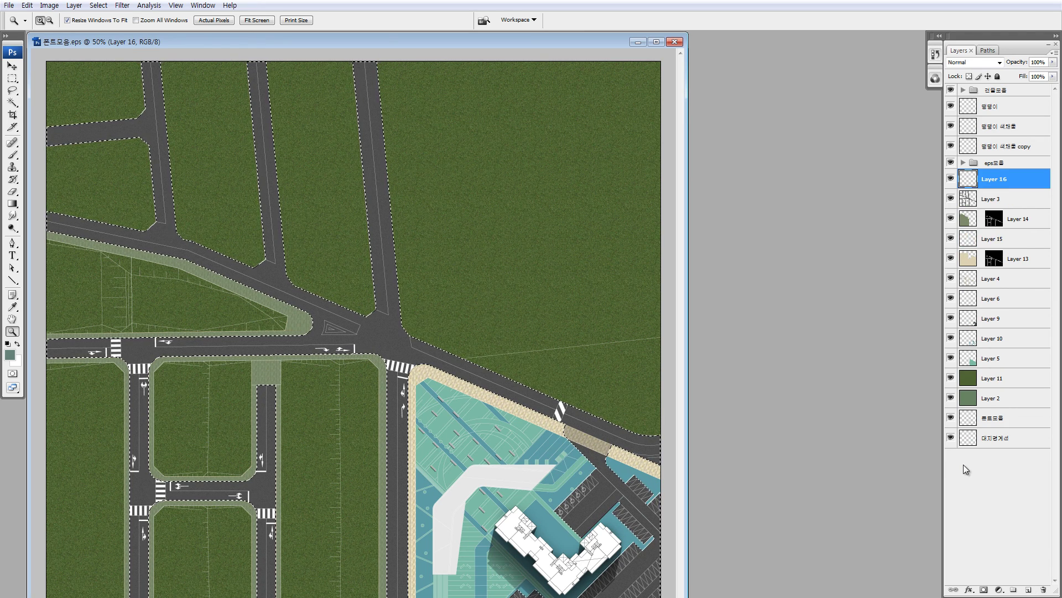
{"action": "key", "text": "alt+BackSpace"}
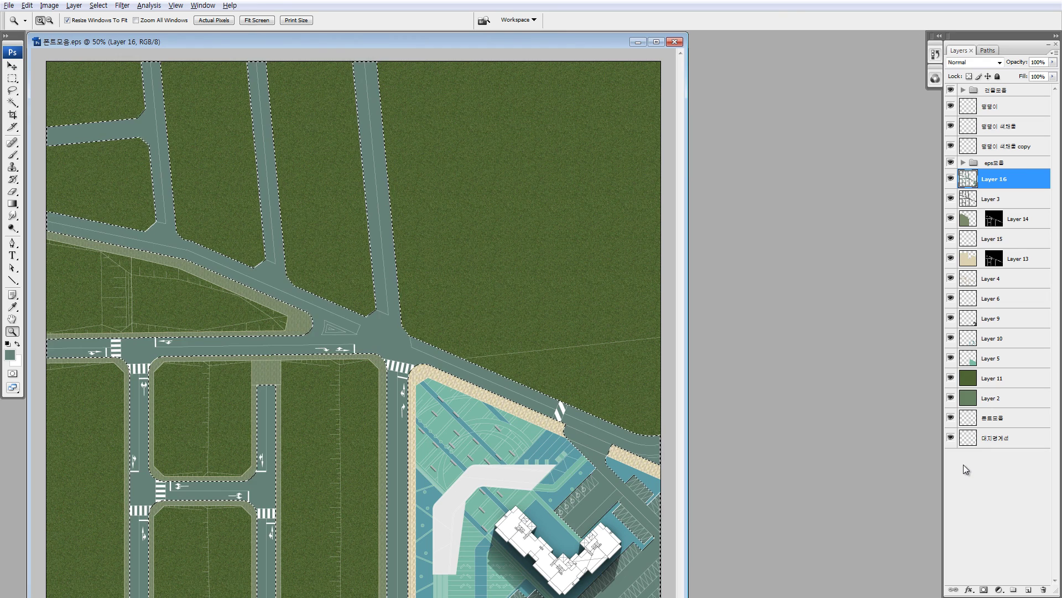
{"action": "key", "text": "ctrl+d"}
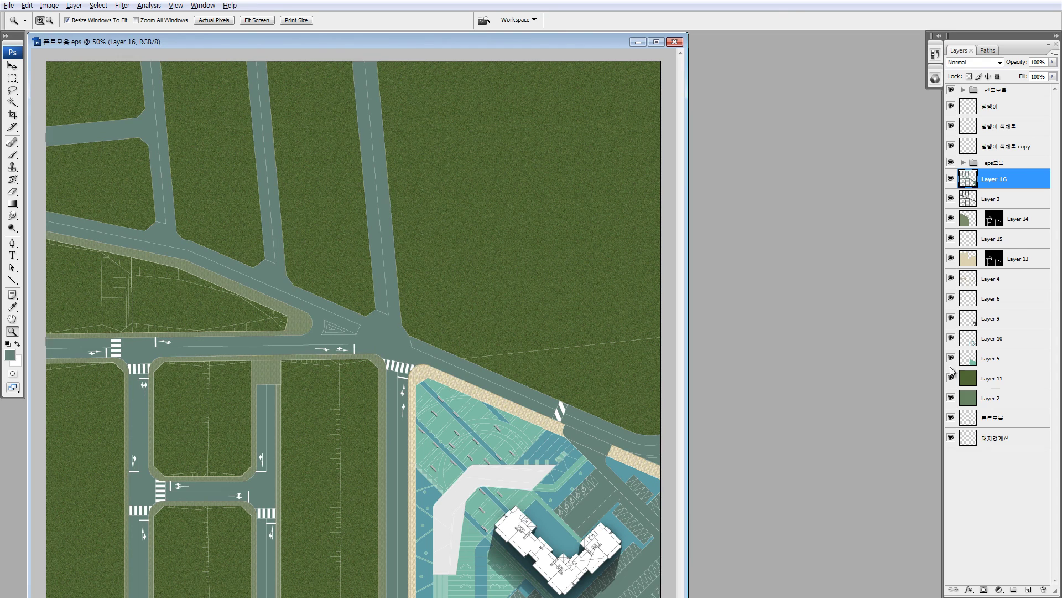
Step: Give Layer 16 an inner shadow with the default settings and inspect the layer on its own near the parking entrance
{"action": "left_click", "coordinate": [967, 590]}
{"action": "left_click", "coordinate": [996, 486]}
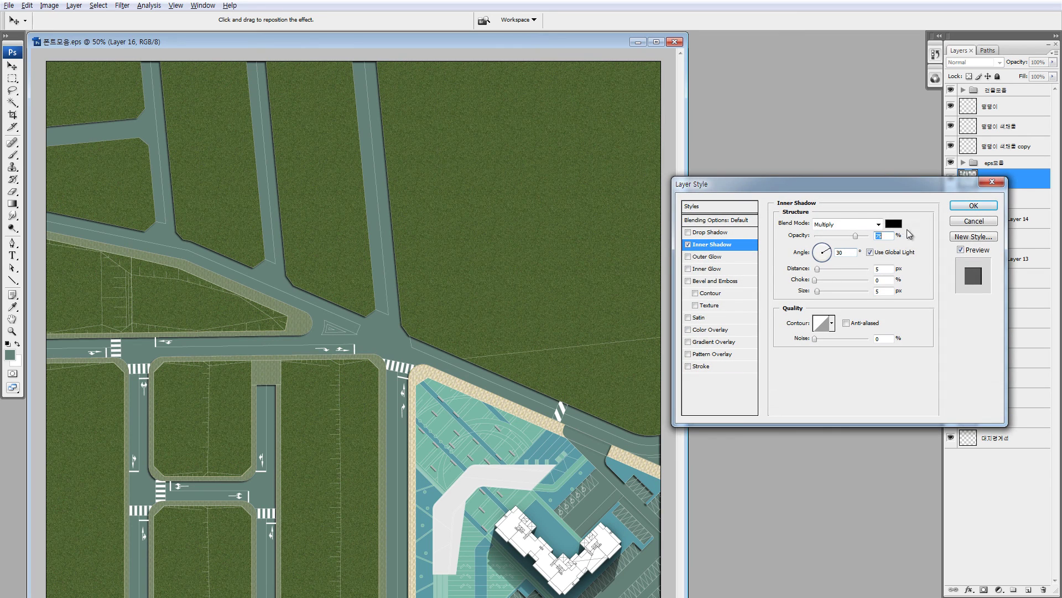
{"action": "left_click", "coordinate": [974, 206]}
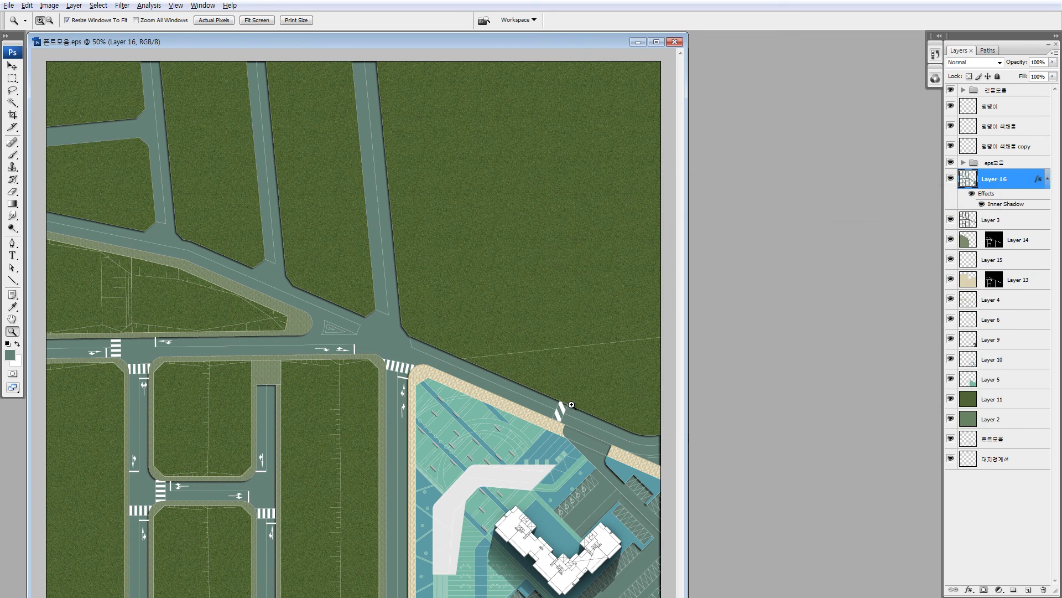
{"action": "left_click_drag", "start_coordinate": [496, 368], "coordinate": [630, 508]}
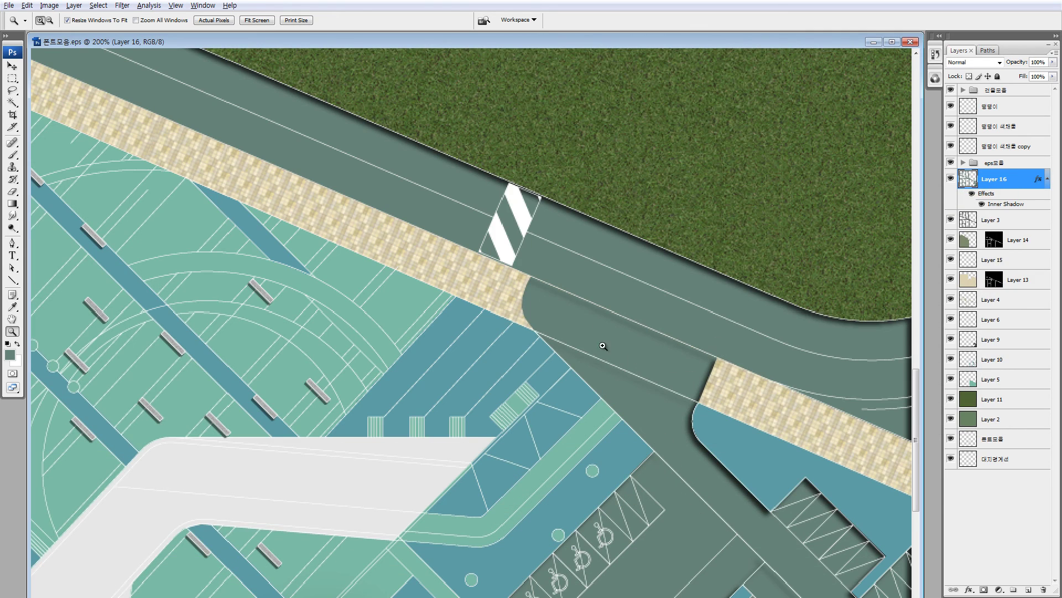
{"action": "left_click", "coordinate": [951, 178], "text": "alt"}
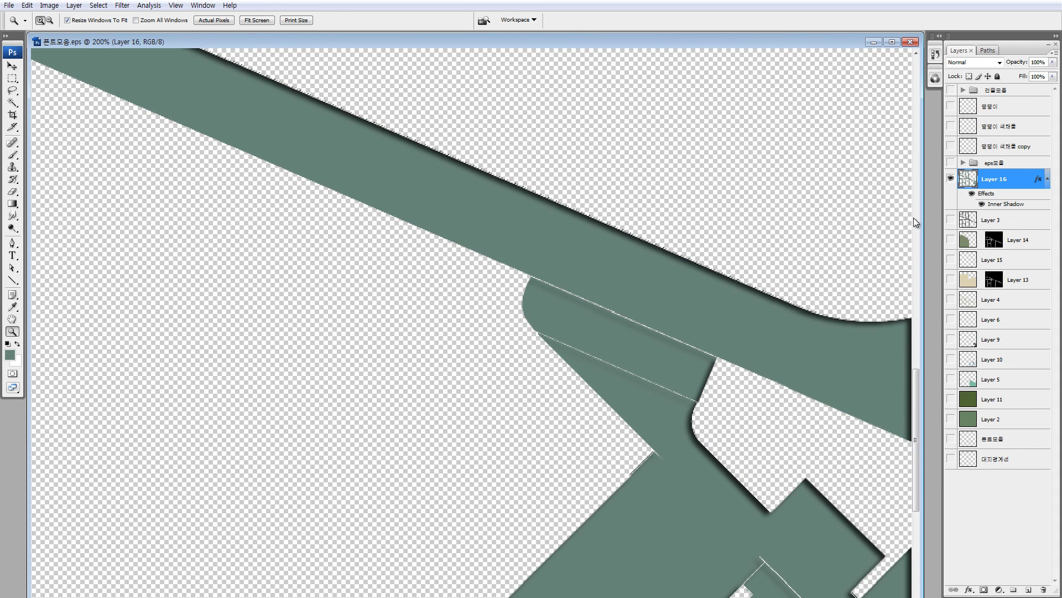
{"action": "left_click", "coordinate": [950, 178], "text": "alt"}
Step: Fill the thin gaps across the parking entrance on Layer 16 with the foreground colour to remove the shadow lines there
{"action": "key", "text": "l"}
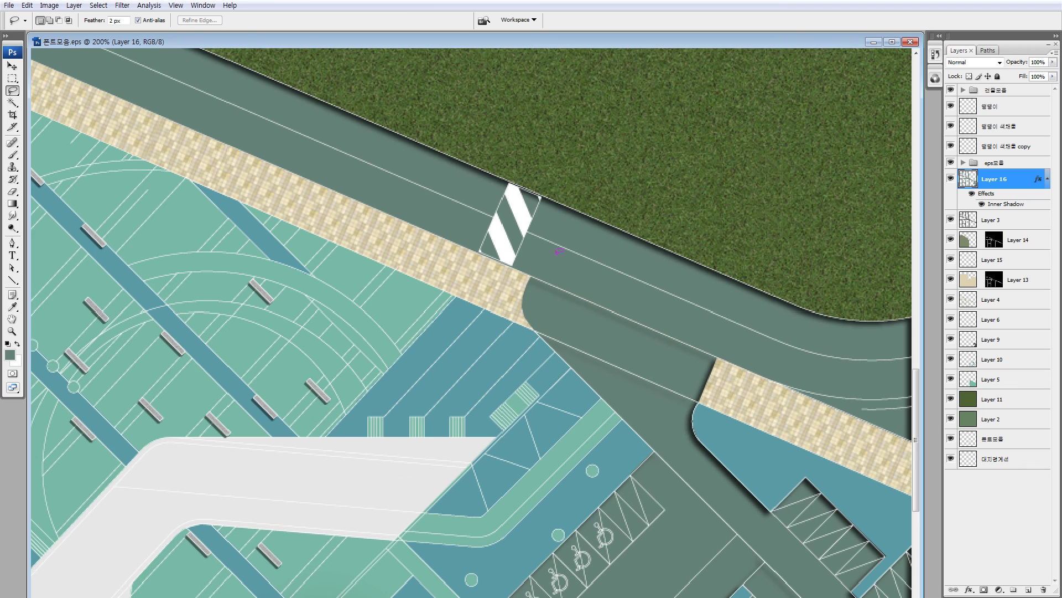
{"action": "mouse_move", "coordinate": [559, 252]}
{"action": "left_mouse_down"}
{"action": "mouse_move", "coordinate": [622, 281]}
{"action": "mouse_move", "coordinate": [623, 305]}
{"action": "mouse_move", "coordinate": [585, 295]}
{"action": "mouse_move", "coordinate": [680, 357]}
{"action": "mouse_move", "coordinate": [627, 372]}
{"action": "left_mouse_up"}
{"action": "key", "text": "Return"}
{"action": "key", "text": "shift+l"}
{"action": "double_click", "coordinate": [644, 271]}
{"action": "key", "text": "alt+Delete"}
{"action": "key", "text": "alt+Delete"}
{"action": "key", "text": "alt+Delete"}
{"action": "key", "text": "alt+Delete"}
{"action": "key", "text": "alt+Delete"}
{"action": "key", "text": "alt+Delete"}
{"action": "key", "text": "ctrl+d"}
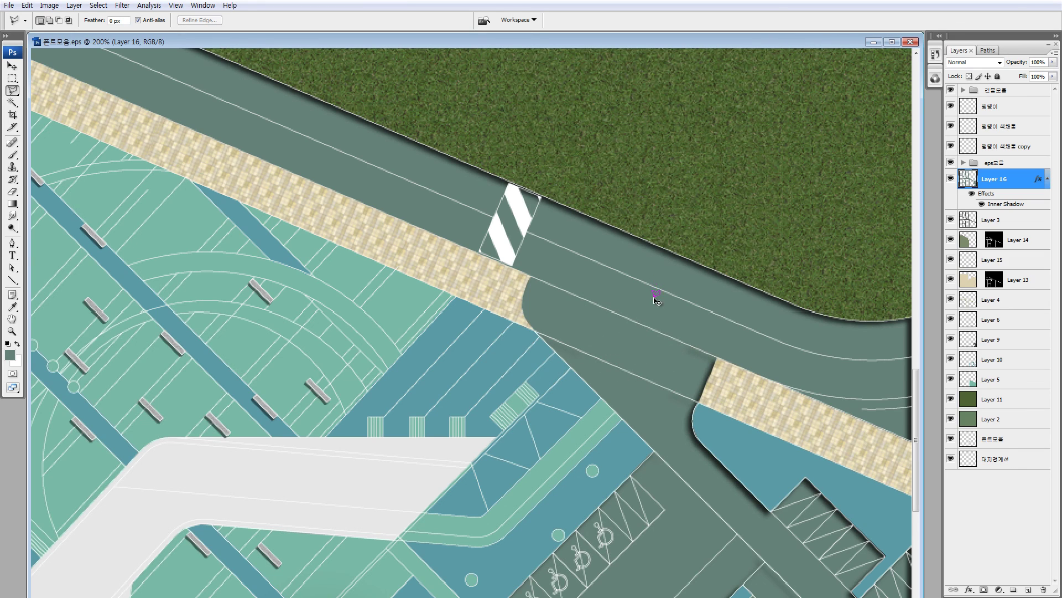
{"action": "key", "text": "ctrl+minus"}
{"action": "key", "text": "ctrl+minus"}
{"action": "key", "text": "z"}
{"action": "left_click_drag", "start_coordinate": [456, 376], "coordinate": [667, 491]}
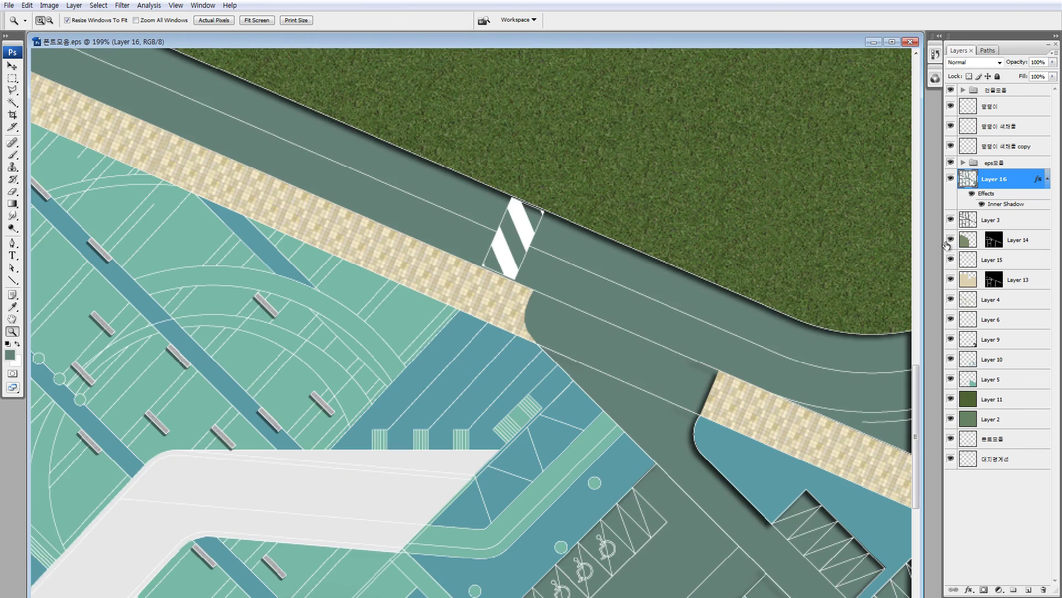
Step: Try lowering Layer 16's opacity to 0%, then restore it to 100%
{"action": "left_click", "coordinate": [1048, 179]}
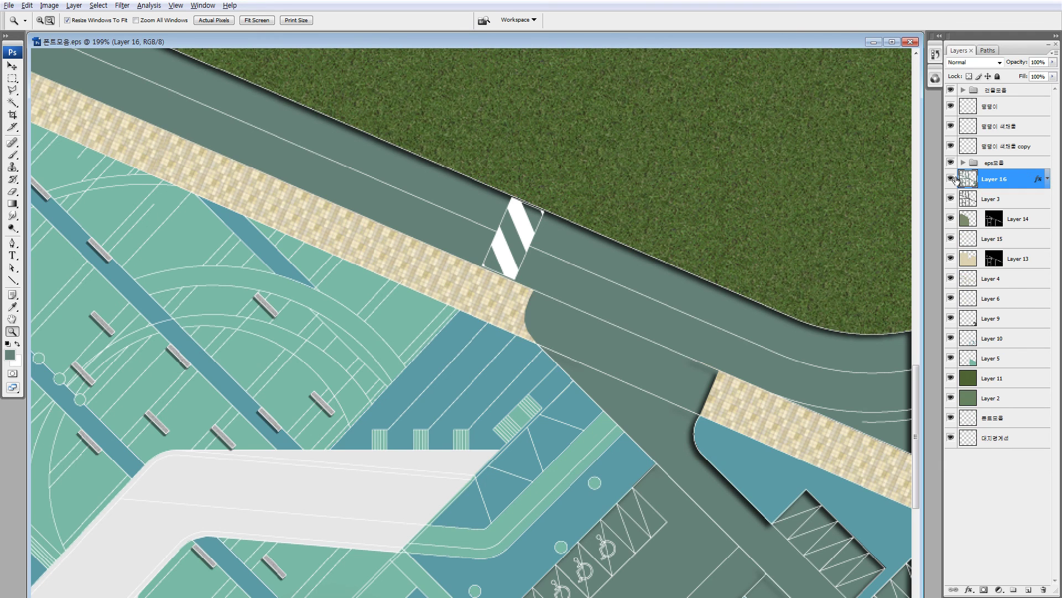
{"action": "left_click", "coordinate": [951, 179], "text": "alt"}
{"action": "left_click", "coordinate": [949, 179], "text": "alt"}
{"action": "key", "text": "v"}
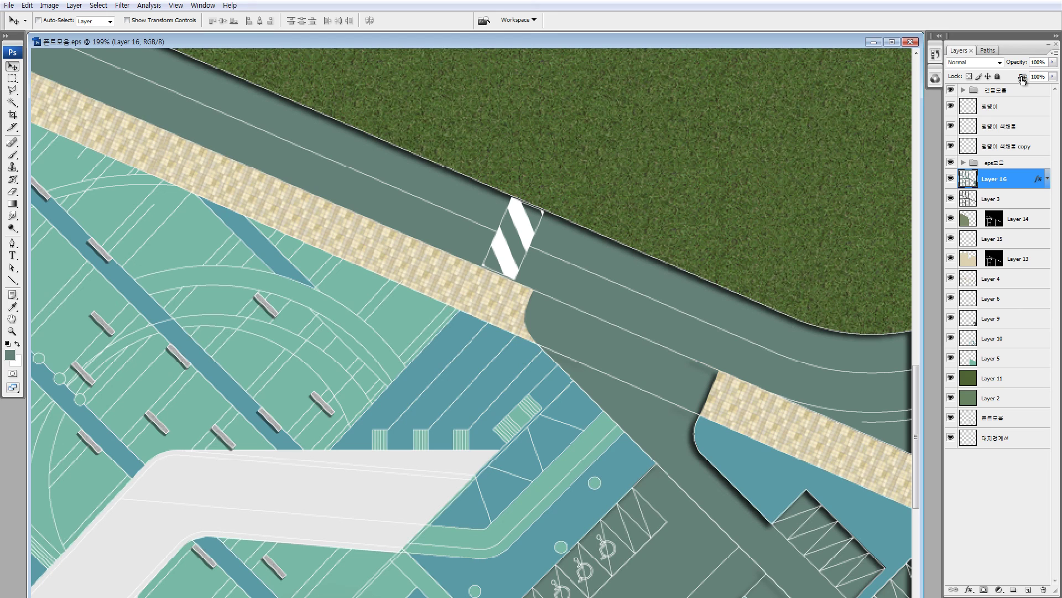
{"action": "left_click_drag", "start_coordinate": [1019, 63], "coordinate": [718, 91]}
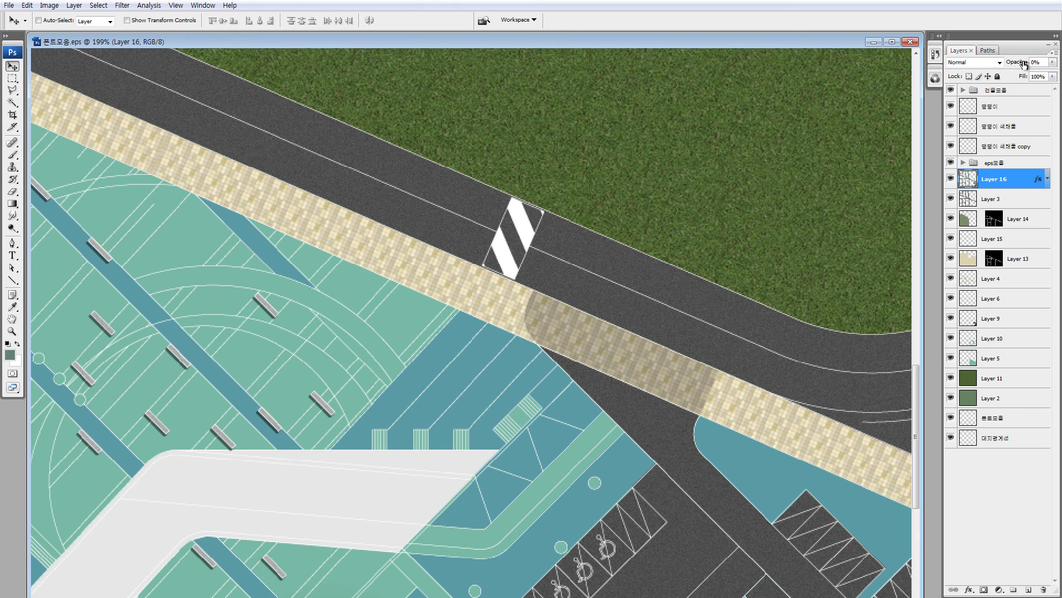
{"action": "left_click_drag", "start_coordinate": [1024, 65], "coordinate": [1061, 67]}
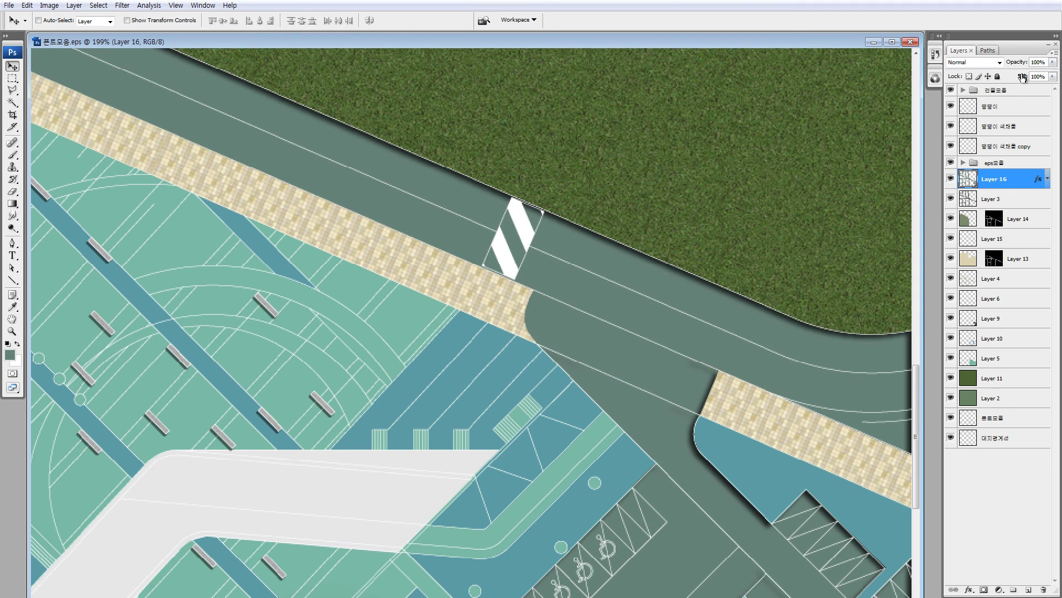
Step: Set Layer 16's fill to 0% so only its inner shadow remains, and inspect the layer on its own
{"action": "left_click_drag", "start_coordinate": [1024, 78], "coordinate": [1003, 77]}
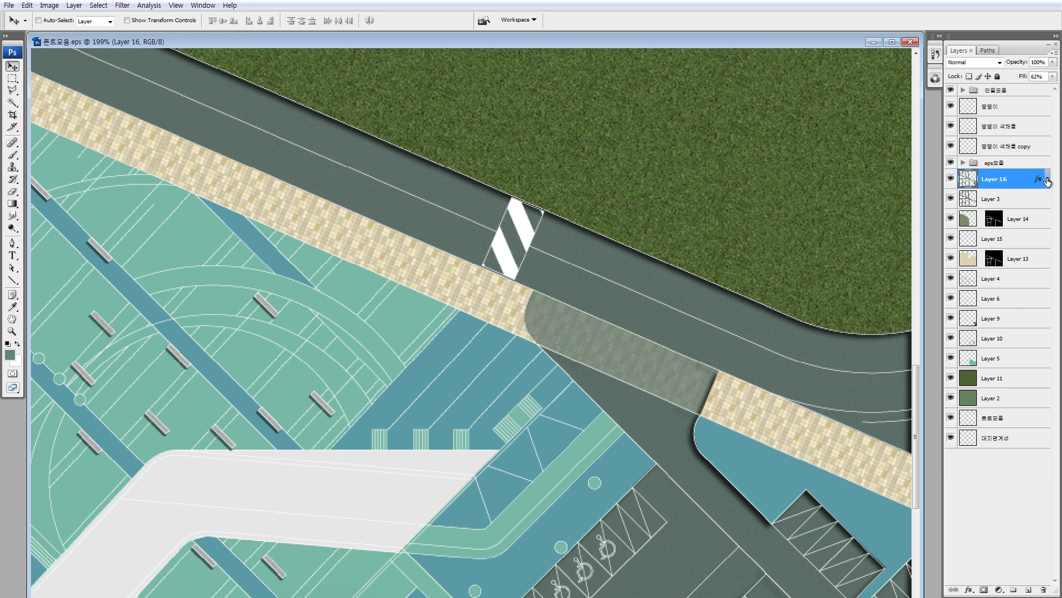
{"action": "left_click", "coordinate": [1047, 180]}
{"action": "left_click", "coordinate": [1047, 180]}
{"action": "left_click_drag", "start_coordinate": [1024, 78], "coordinate": [789, 102]}
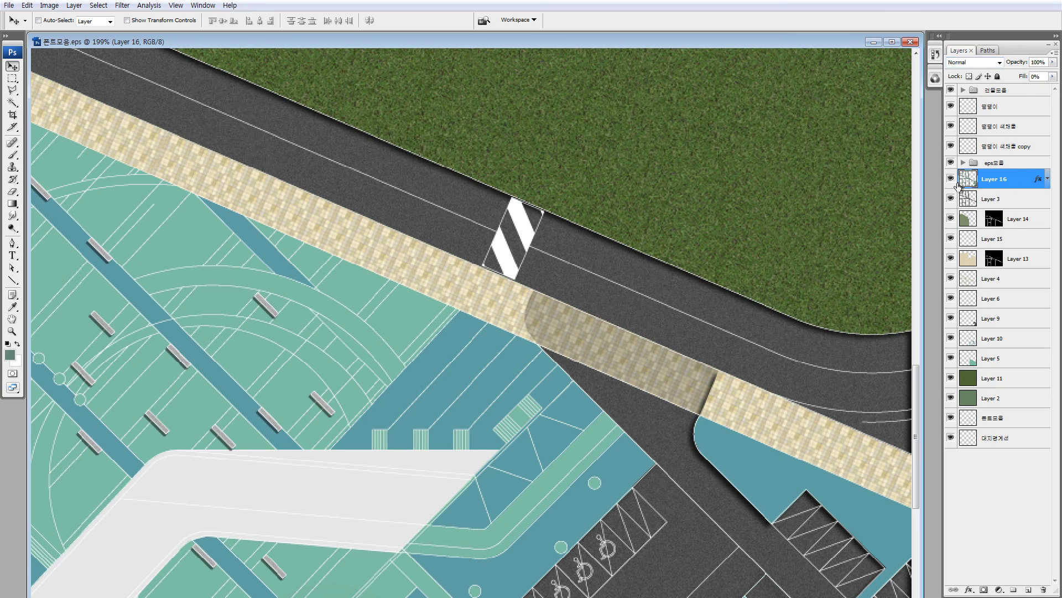
{"action": "left_click", "coordinate": [950, 180], "text": "alt"}
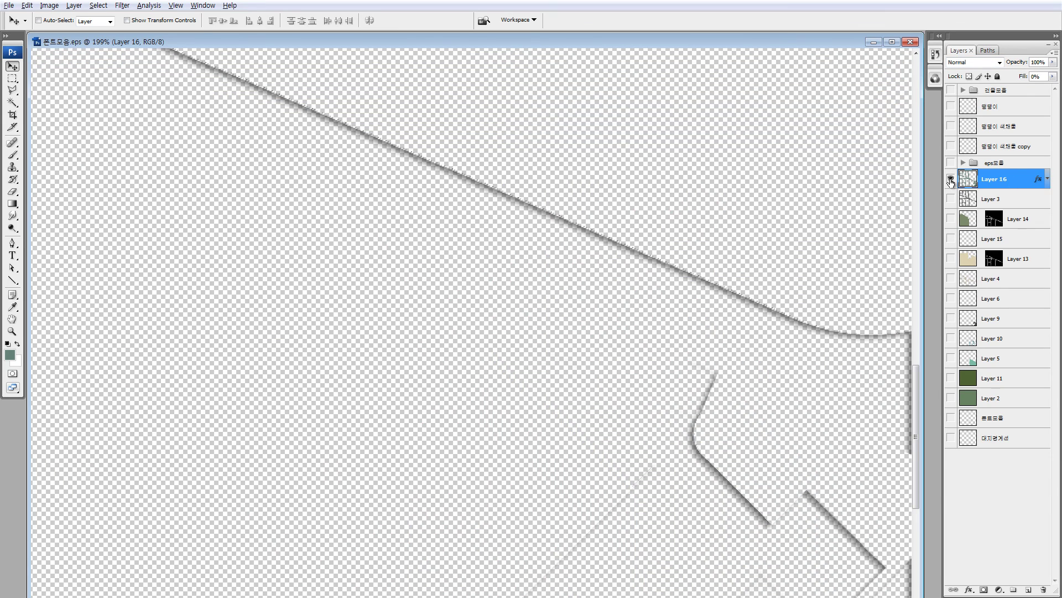
{"action": "left_click", "coordinate": [951, 180], "text": "alt"}
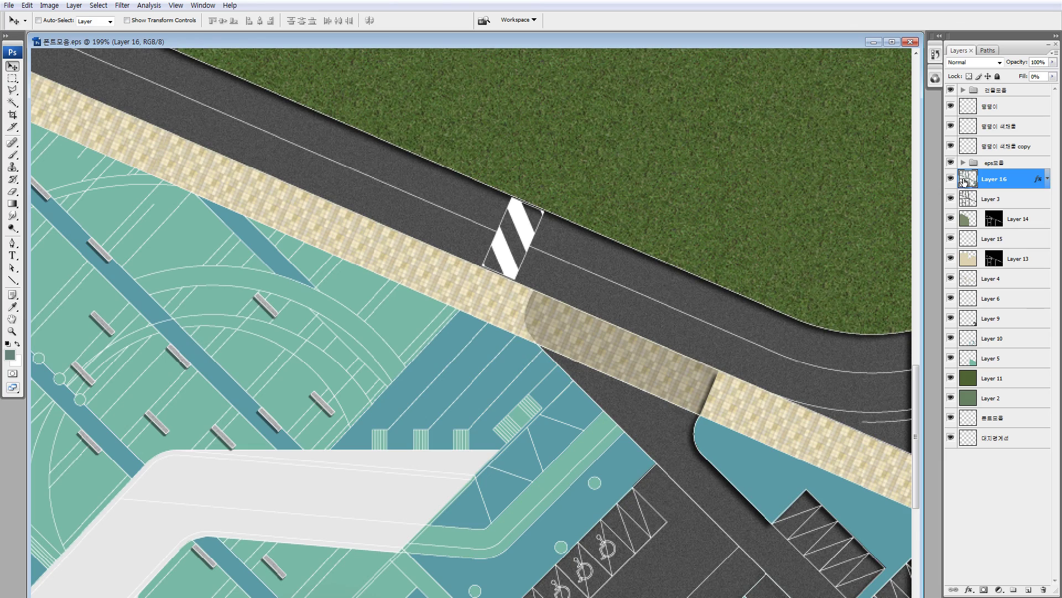
{"action": "key", "text": "ctrl+minus"}
{"action": "key", "text": "ctrl+minus"}
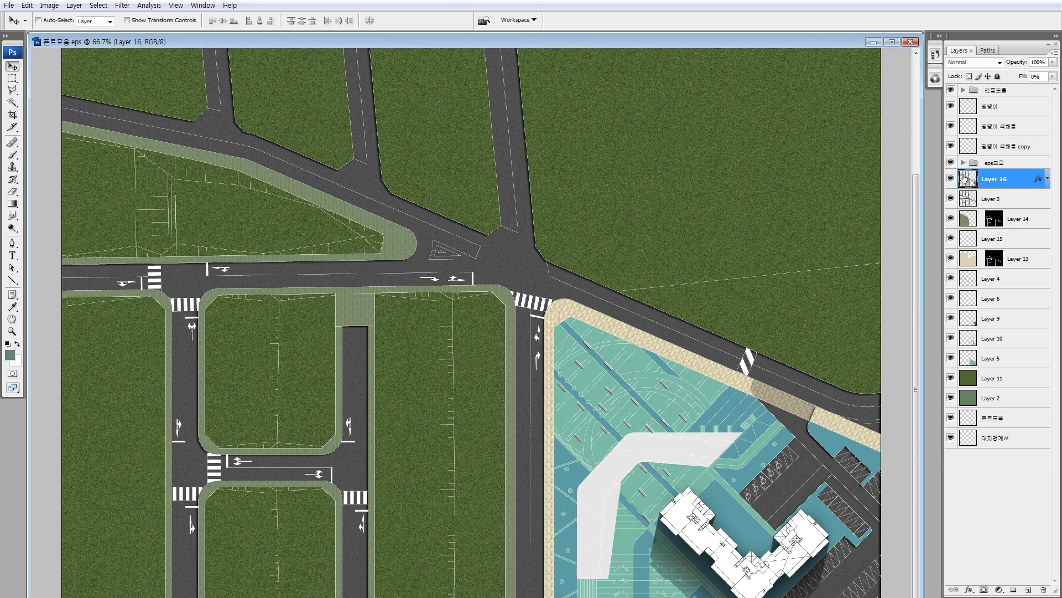
{"action": "key", "text": "z"}
{"action": "left_click_drag", "start_coordinate": [749, 297], "coordinate": [844, 427]}
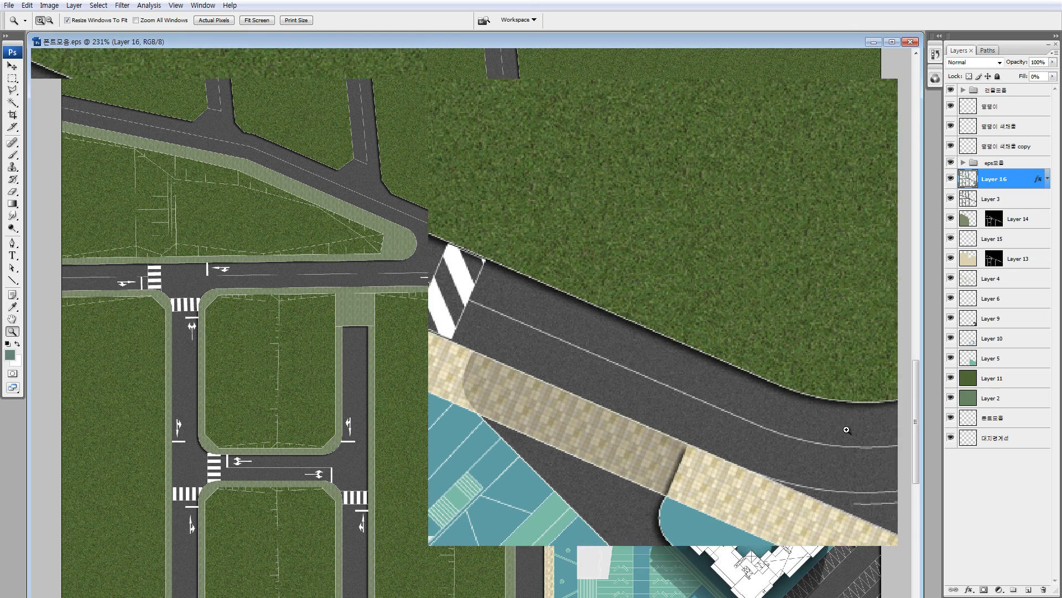
{"action": "key", "text": "b"}
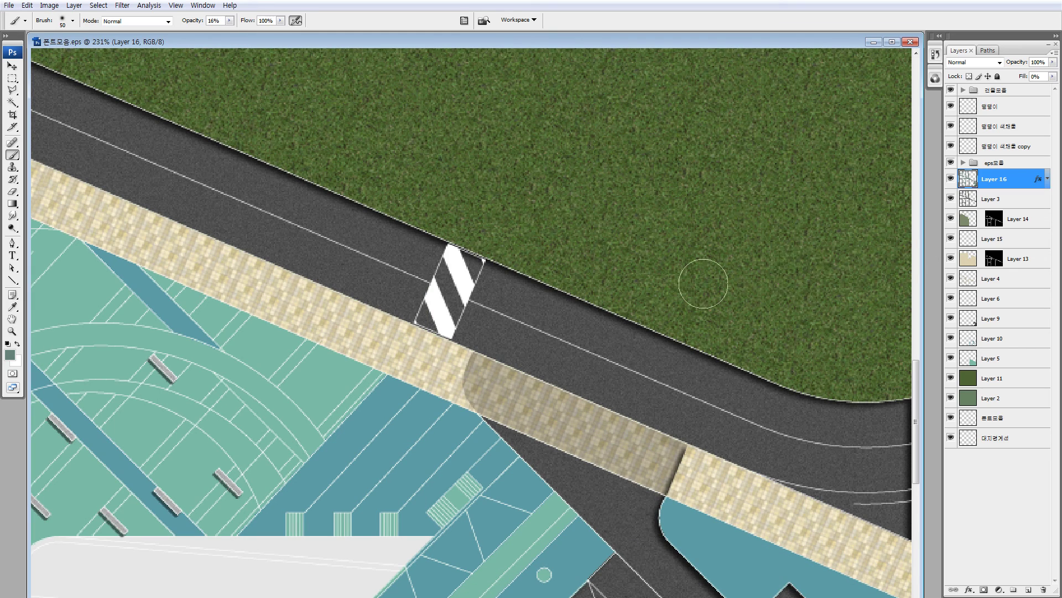
{"action": "left_click", "coordinate": [65, 25]}
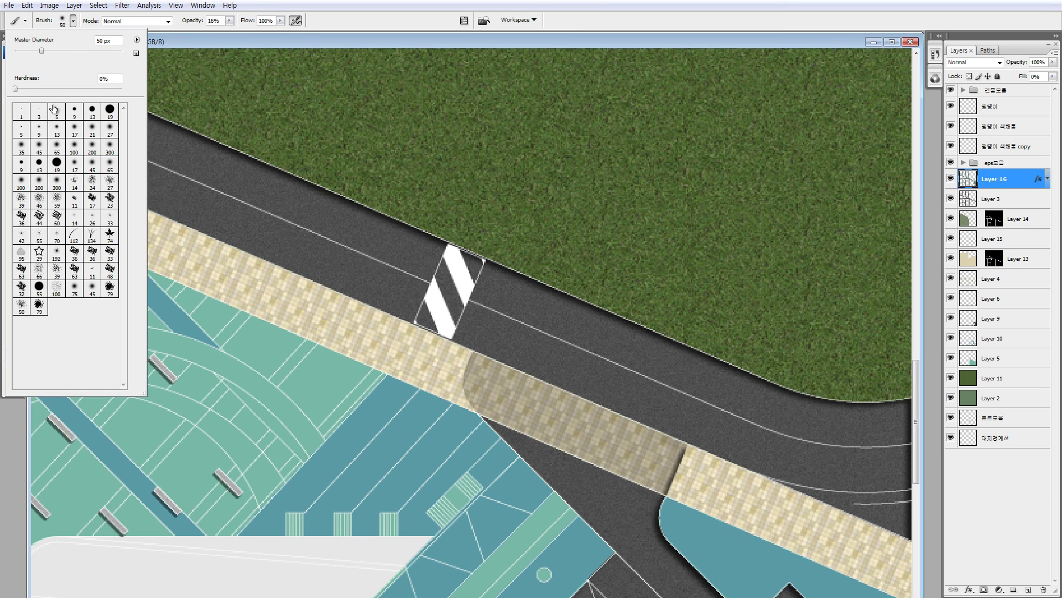
{"action": "left_click", "coordinate": [39, 111]}
{"action": "left_click", "coordinate": [467, 279]}
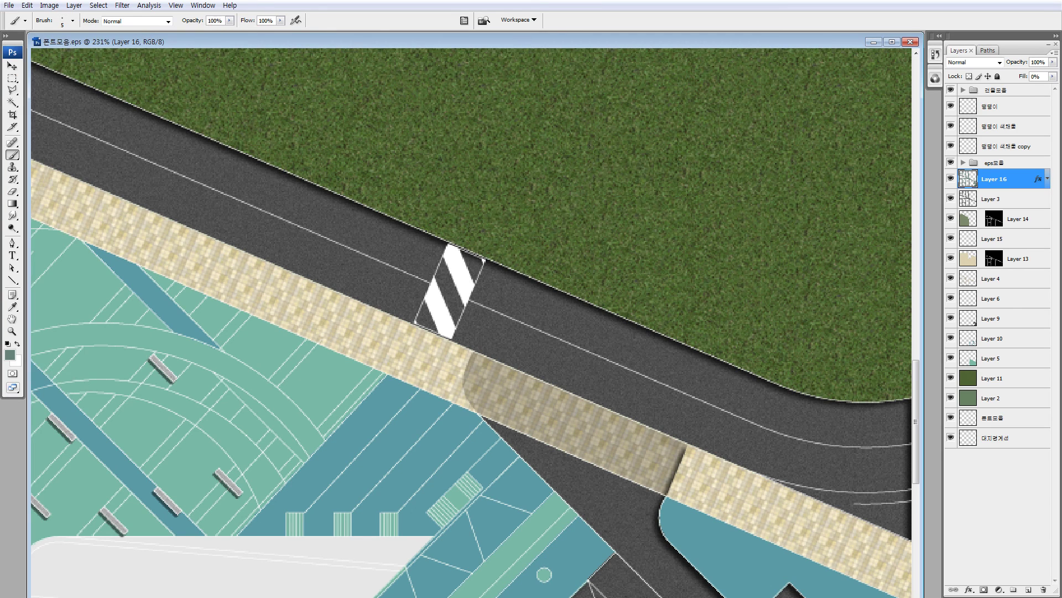
{"action": "mouse_move", "coordinate": [623, 316]}
{"action": "left_mouse_down"}
{"action": "mouse_move", "coordinate": [672, 177]}
{"action": "mouse_move", "coordinate": [658, 134]}
{"action": "mouse_move", "coordinate": [595, 148]}
{"action": "mouse_move", "coordinate": [818, 225]}
{"action": "mouse_move", "coordinate": [838, 146]}
{"action": "mouse_move", "coordinate": [808, 173]}
{"action": "mouse_move", "coordinate": [788, 277]}
{"action": "mouse_move", "coordinate": [731, 297]}
{"action": "mouse_move", "coordinate": [450, 145]}
{"action": "mouse_move", "coordinate": [361, 133]}
{"action": "mouse_move", "coordinate": [332, 161]}
{"action": "mouse_move", "coordinate": [354, 186]}
{"action": "mouse_move", "coordinate": [469, 131]}
{"action": "left_mouse_up"}
{"action": "key", "text": "ctrl+z"}
Step: Delete Layer 16 and duplicate Layer 3 directly above the original
{"action": "key", "text": "Delete"}
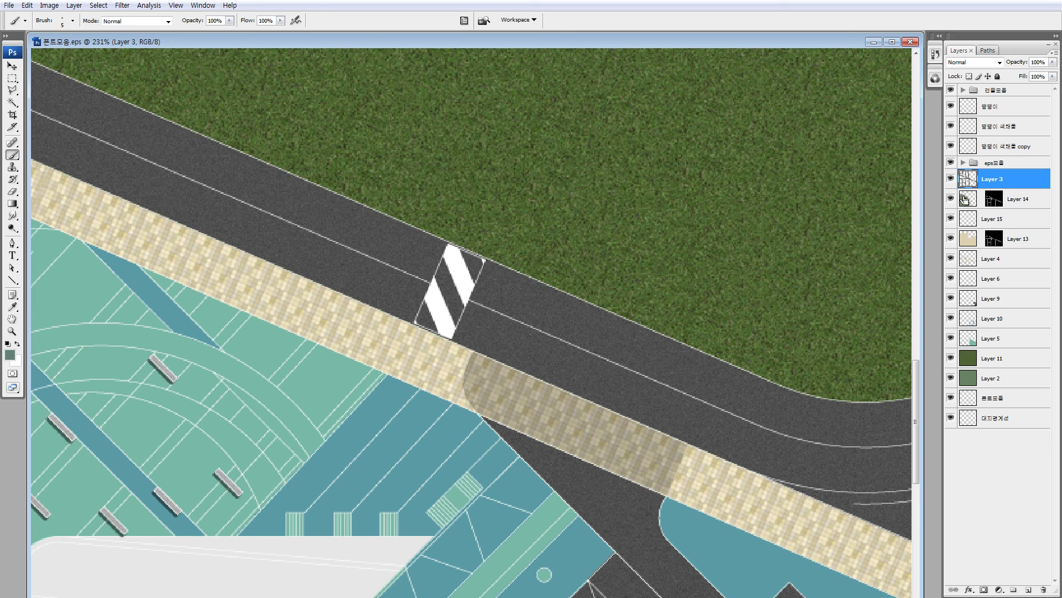
{"action": "key", "text": "ctrl+0"}
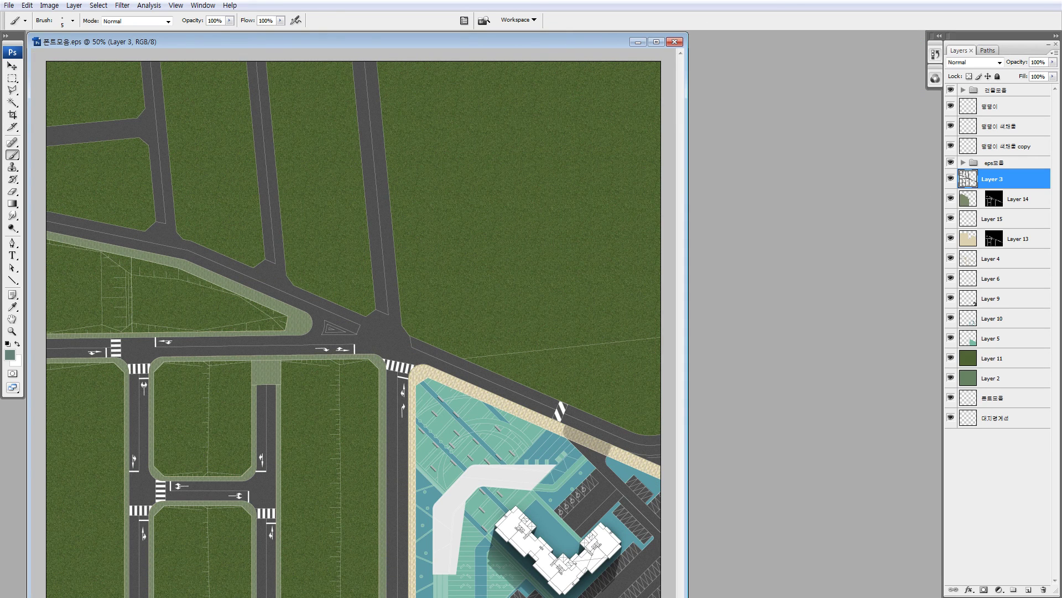
{"action": "key", "text": "v"}
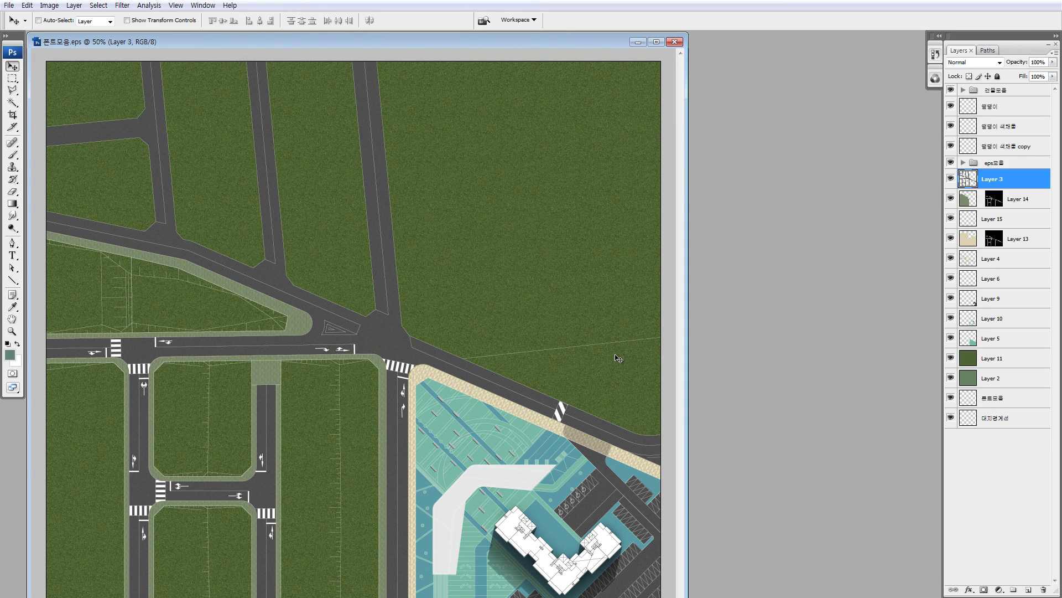
{"action": "left_click", "coordinate": [969, 180], "text": "ctrl"}
{"action": "key", "text": "ctrl+d"}
{"action": "key", "text": "ctrl+j"}
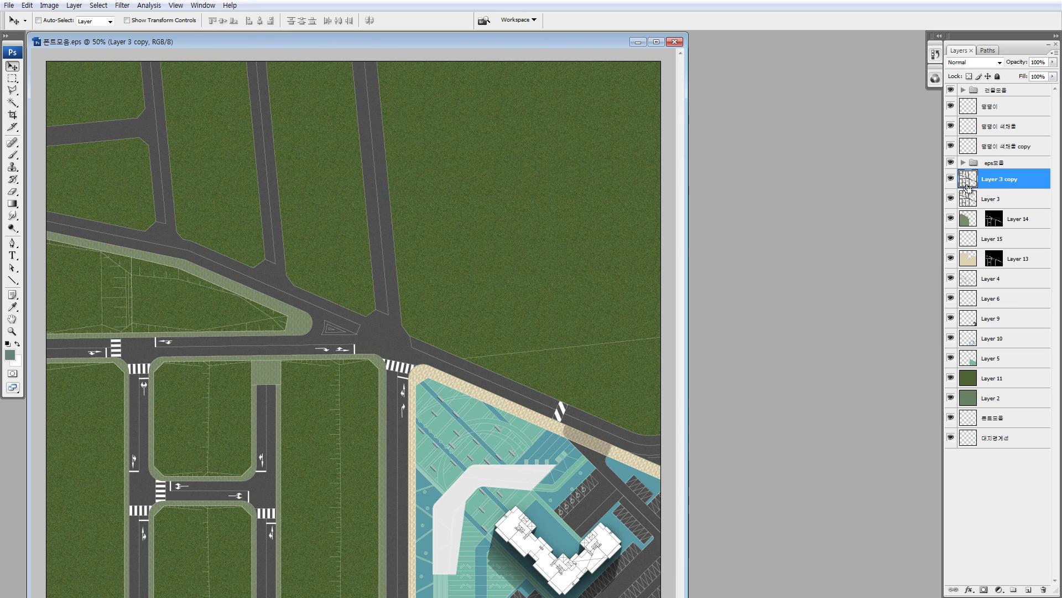
Step: Turn the roads on Layer 3 copy black by setting the Hue/Saturation lightness to -100
{"action": "key", "text": "ctrl+u"}
{"action": "left_click_drag", "start_coordinate": [852, 375], "coordinate": [811, 375]}
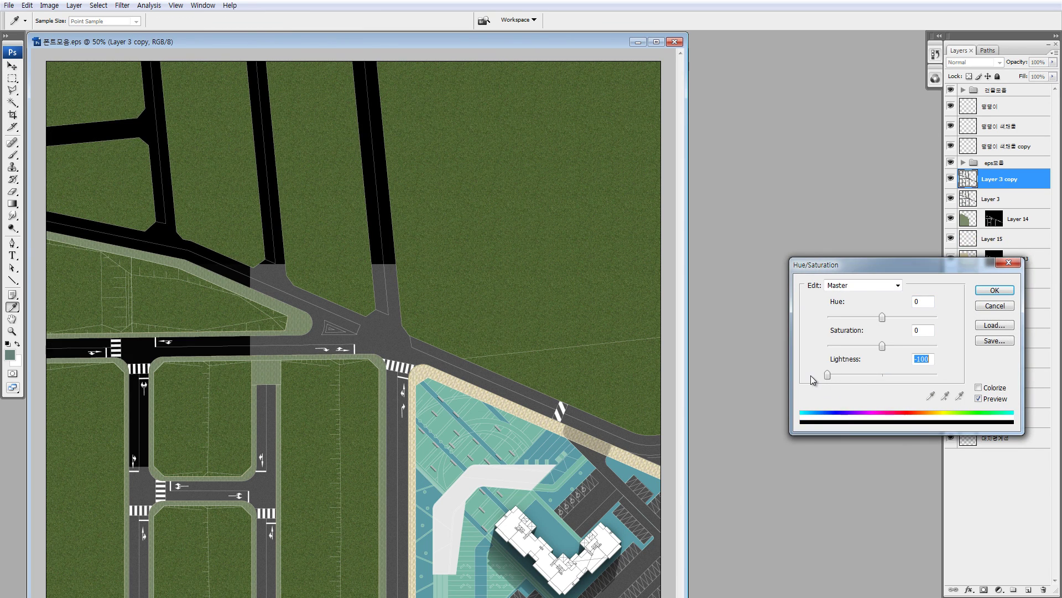
{"action": "left_click", "coordinate": [995, 290]}
Step: Add a layer mask shaped like the road outlines to Layer 3 copy and invert it to hide the black roads
{"action": "key", "text": "z"}
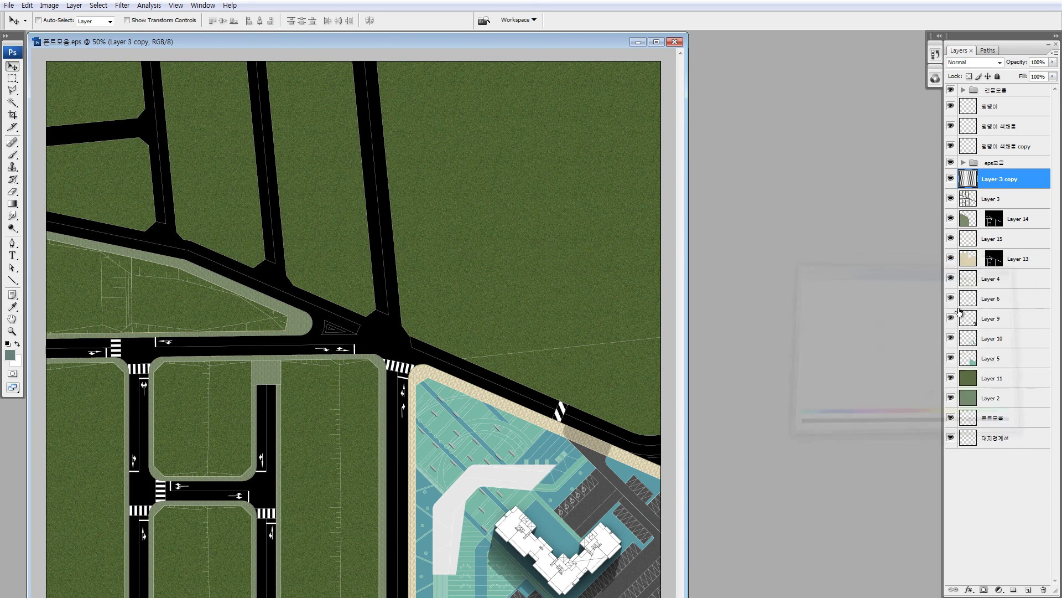
{"action": "left_click_drag", "start_coordinate": [413, 325], "coordinate": [494, 418]}
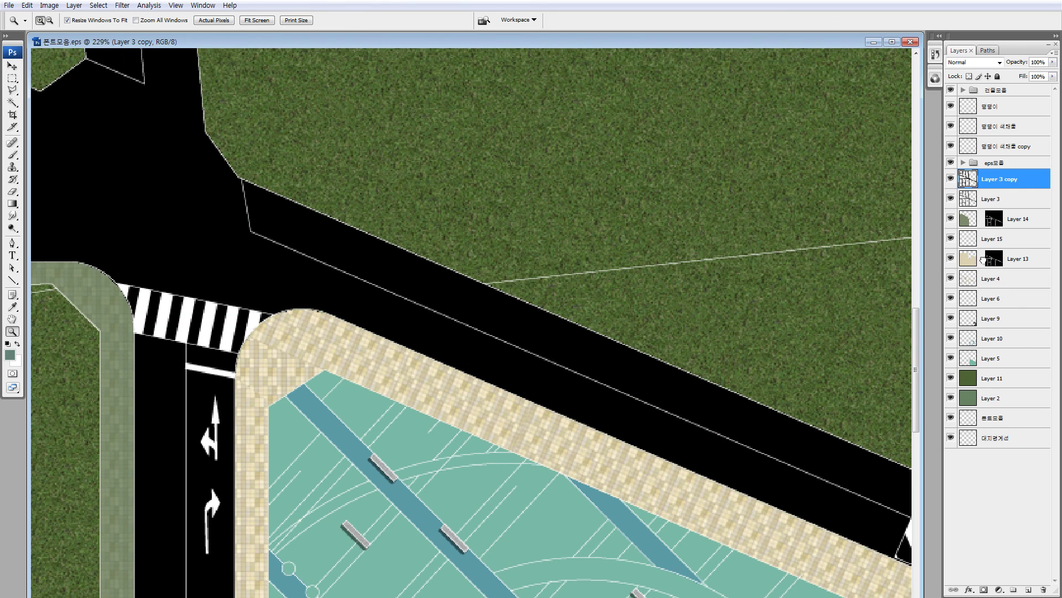
{"action": "left_click_drag", "start_coordinate": [984, 259], "coordinate": [984, 591]}
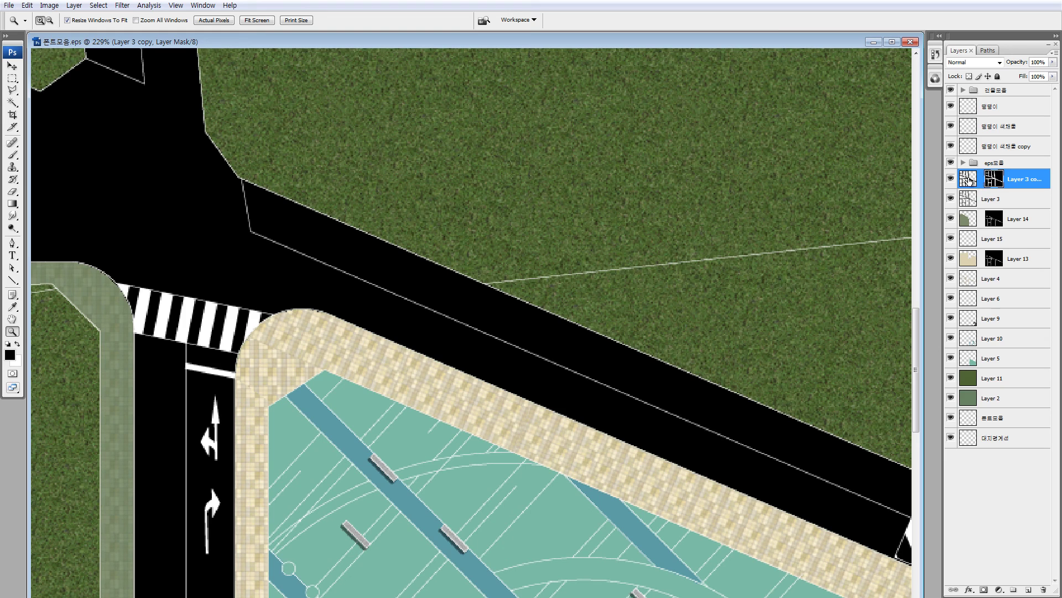
{"action": "left_click", "coordinate": [968, 178]}
{"action": "left_click", "coordinate": [989, 178]}
{"action": "left_click", "coordinate": [970, 179]}
{"action": "left_click", "coordinate": [994, 181]}
{"action": "key", "text": "ctrl+i"}
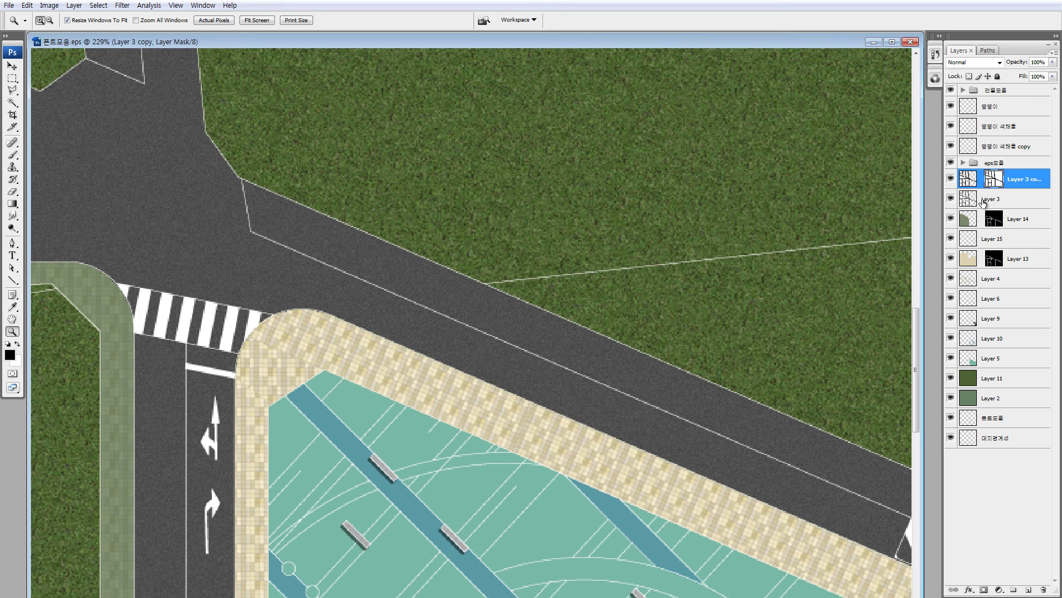
Step: Inspect Layer 3 copy on its own and view its inverted layer mask, then show all layers again
{"action": "left_click", "coordinate": [950, 179], "text": "alt"}
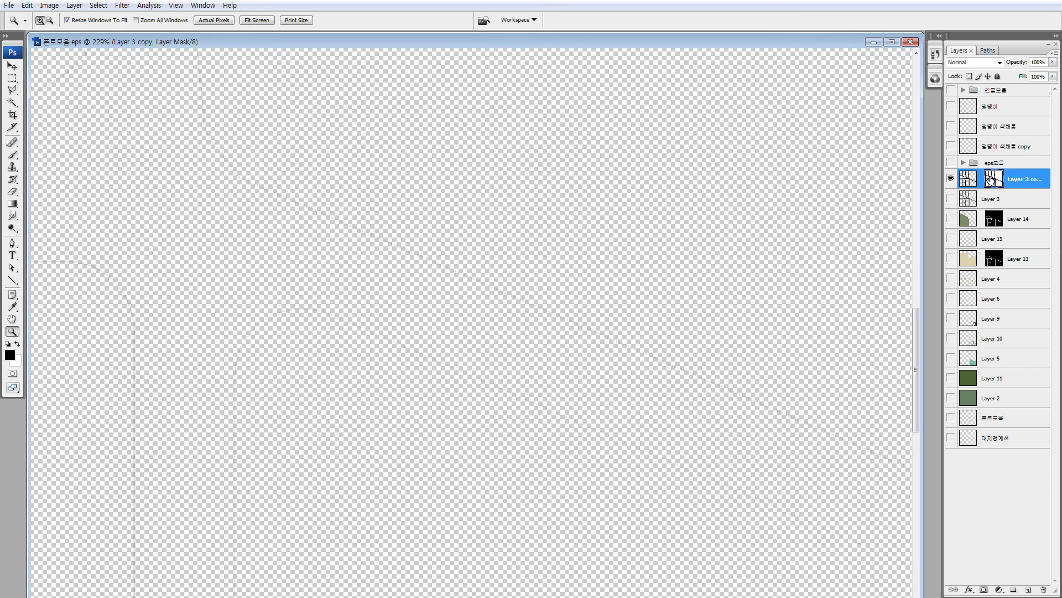
{"action": "left_click", "coordinate": [991, 179], "text": "shift"}
{"action": "left_click", "coordinate": [993, 180], "text": "alt"}
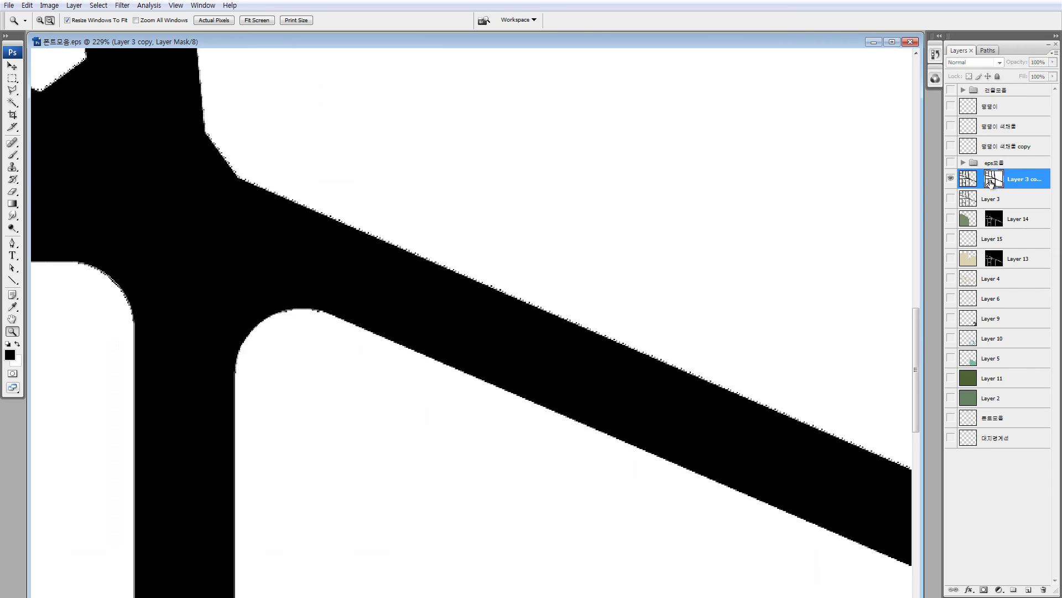
{"action": "left_click", "coordinate": [993, 179], "text": "alt"}
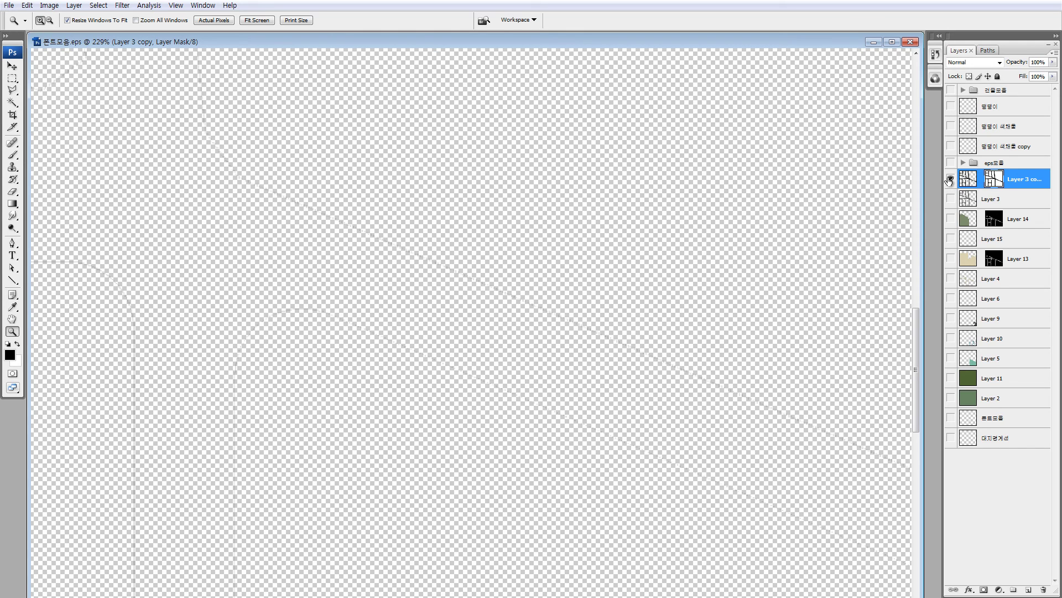
{"action": "right_click", "coordinate": [951, 178]}
{"action": "left_click", "coordinate": [950, 177]}
{"action": "right_click", "coordinate": [950, 180]}
{"action": "left_click", "coordinate": [959, 199]}
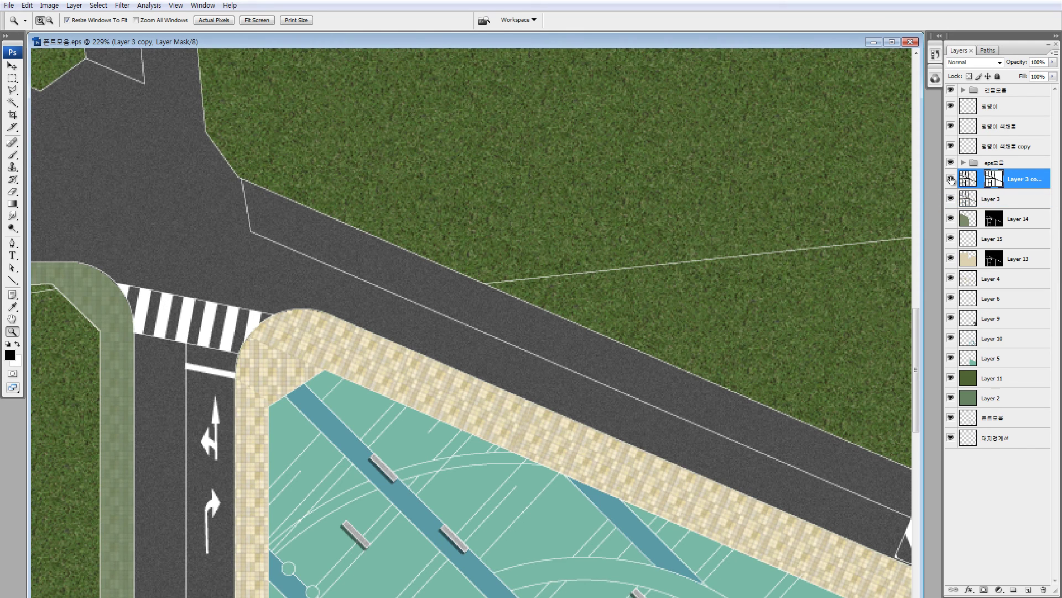
Step: Apply a Gaussian Blur with a 3.4-pixel radius to Layer 3 copy's layer mask, with the preview on
{"action": "left_click", "coordinate": [971, 181]}
{"action": "left_click", "coordinate": [997, 182]}
{"action": "key", "text": "v"}
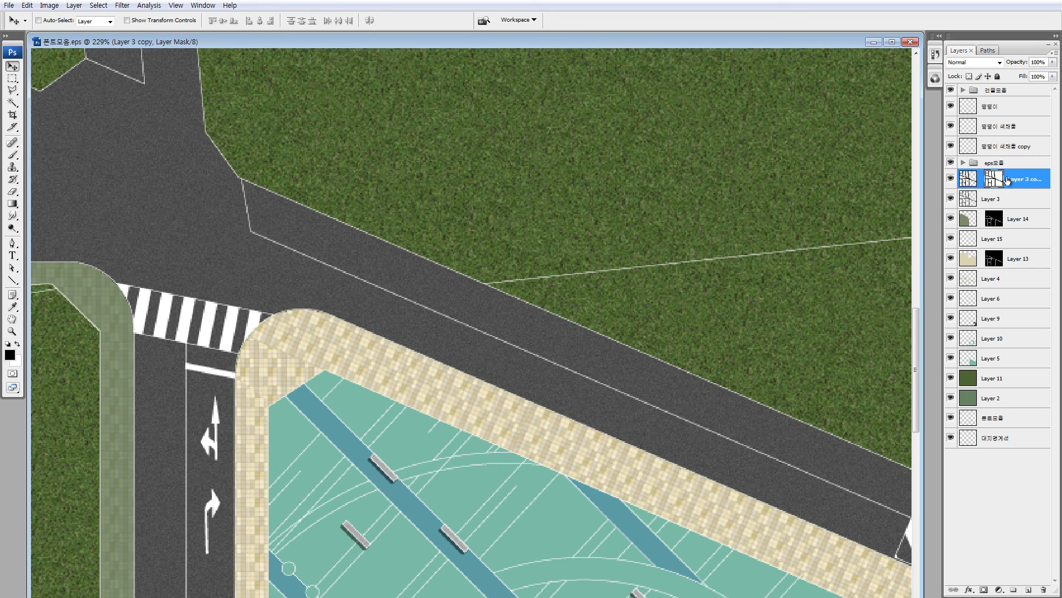
{"action": "left_click", "coordinate": [122, 5]}
{"action": "mouse_move", "coordinate": [134, 114]}
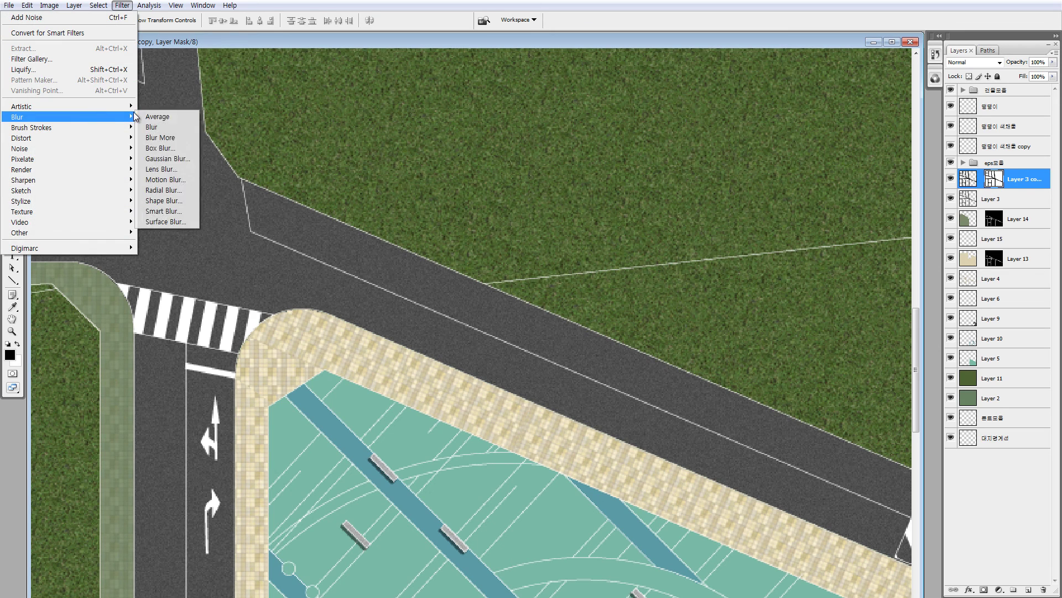
{"action": "left_click", "coordinate": [168, 160]}
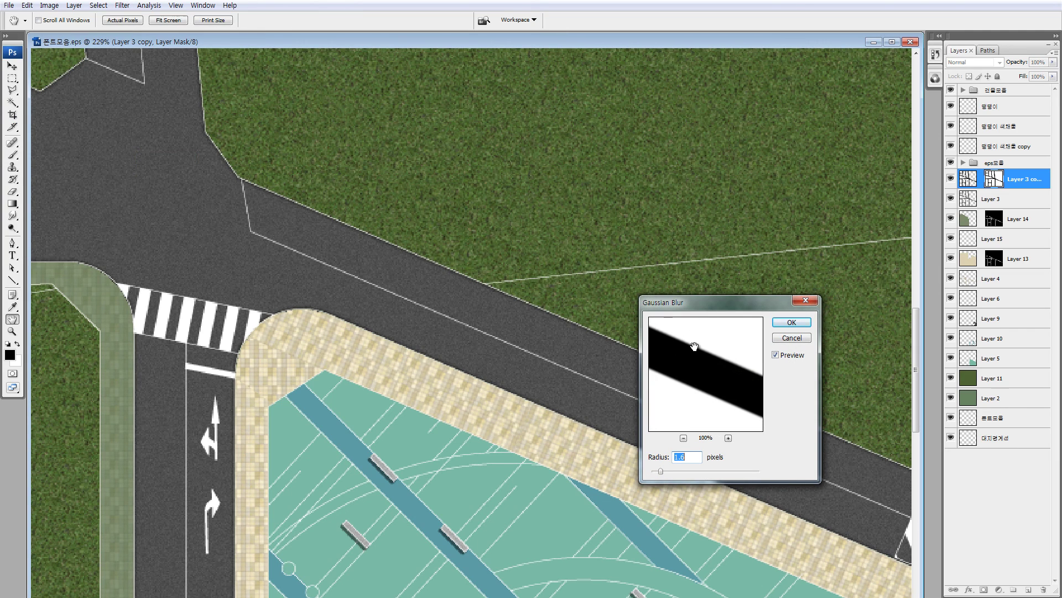
{"action": "left_click", "coordinate": [775, 355]}
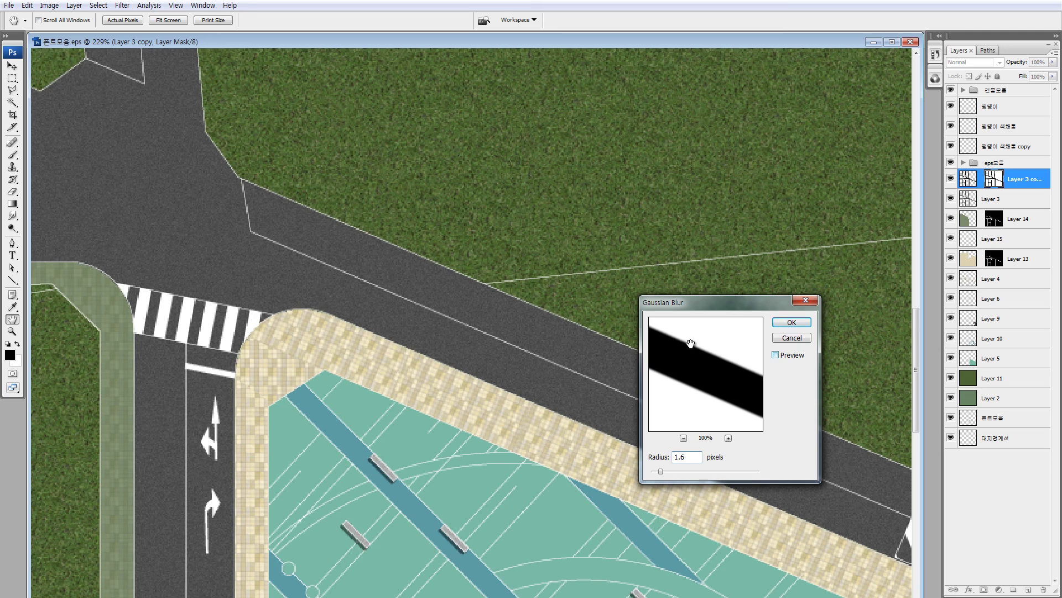
{"action": "left_click", "coordinate": [777, 355]}
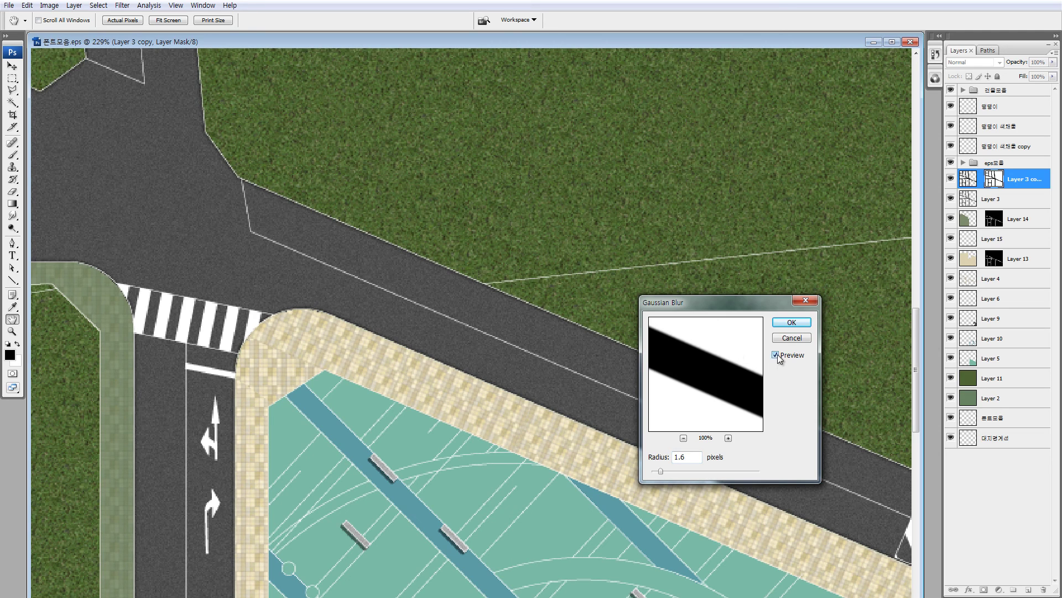
{"action": "left_click", "coordinate": [671, 470]}
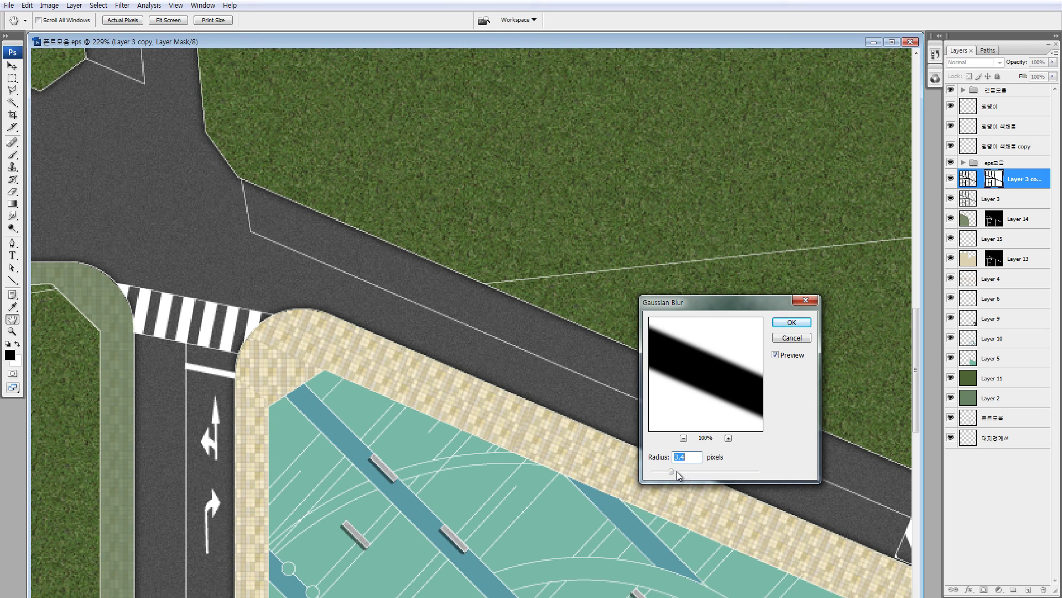
{"action": "left_click", "coordinate": [791, 323]}
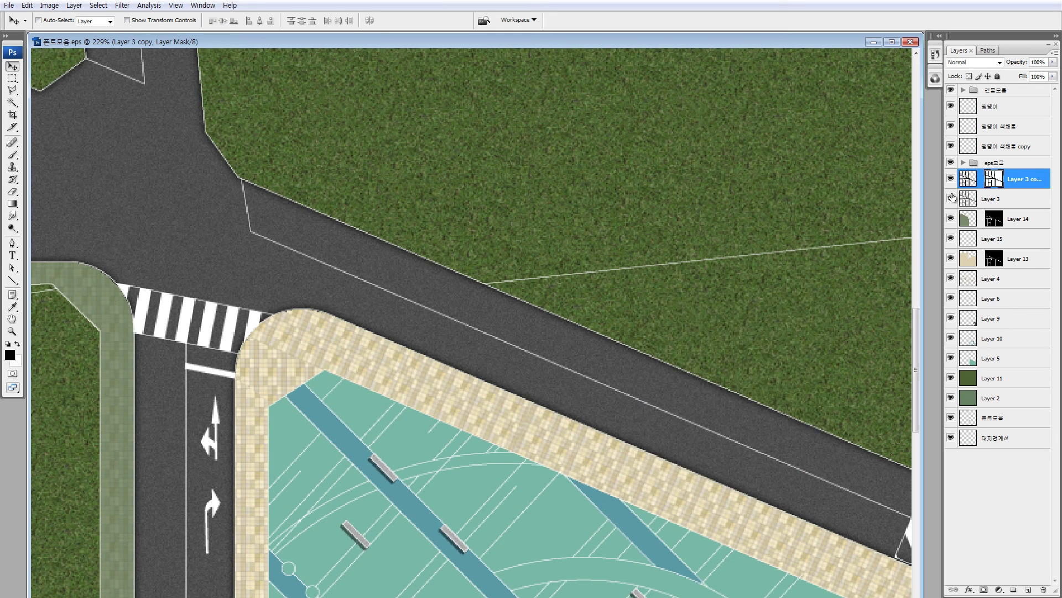
Step: Examine the blurred layer mask of Layer 3 copy and view the layer's edge shading on its own
{"action": "left_click", "coordinate": [971, 179]}
{"action": "left_click", "coordinate": [995, 178], "text": "alt"}
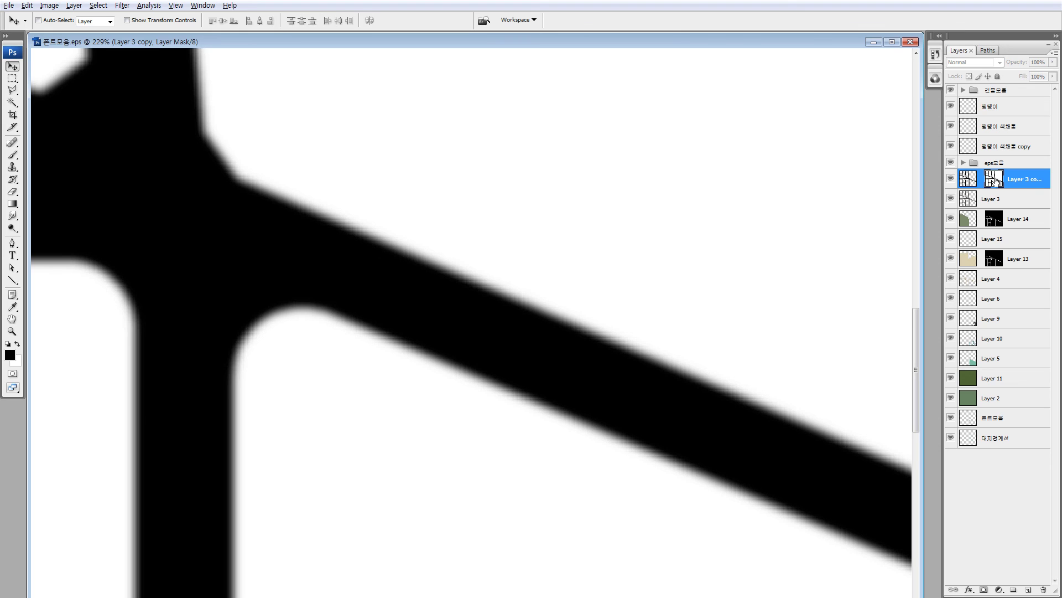
{"action": "left_click", "coordinate": [971, 179]}
{"action": "left_click", "coordinate": [950, 179], "text": "alt"}
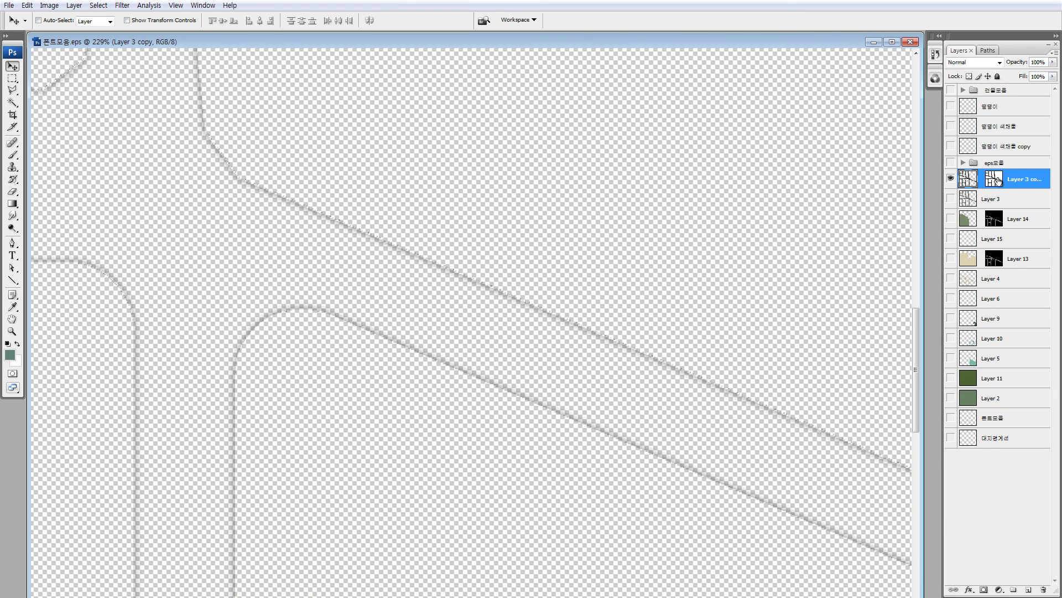
Step: Show all layers again and examine Layer 3 copy's edge shading on the plan, zooming in around the road junction
{"action": "left_click", "coordinate": [994, 179], "text": "shift"}
{"action": "left_click", "coordinate": [995, 178], "text": "shift"}
{"action": "left_click", "coordinate": [951, 179], "text": "alt"}
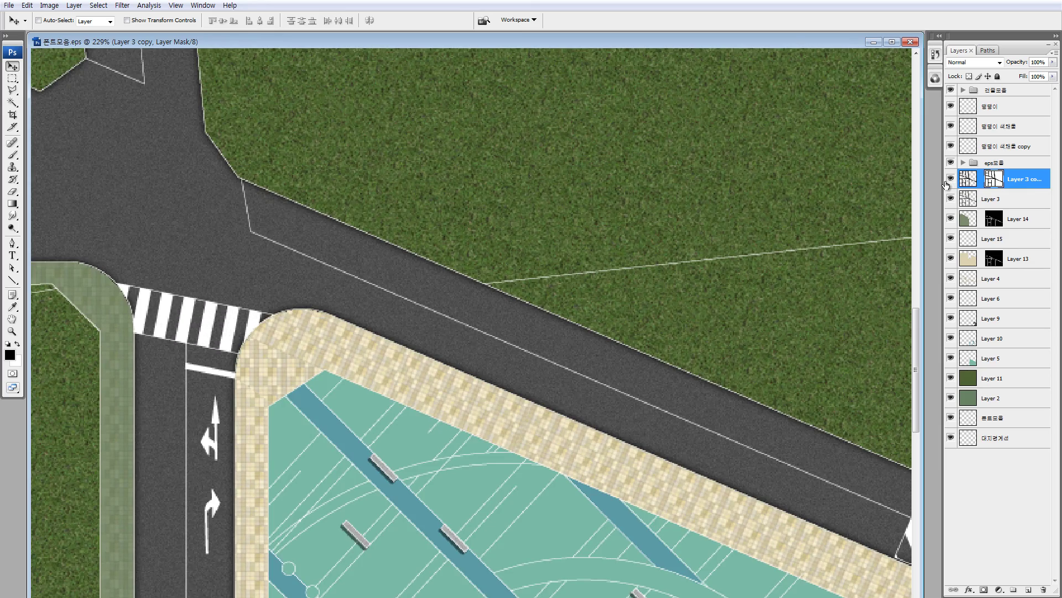
{"action": "key", "text": "ctrl+minus"}
{"action": "key", "text": "ctrl+minus"}
{"action": "key", "text": "ctrl+minus"}
{"action": "key", "text": "ctrl+minus"}
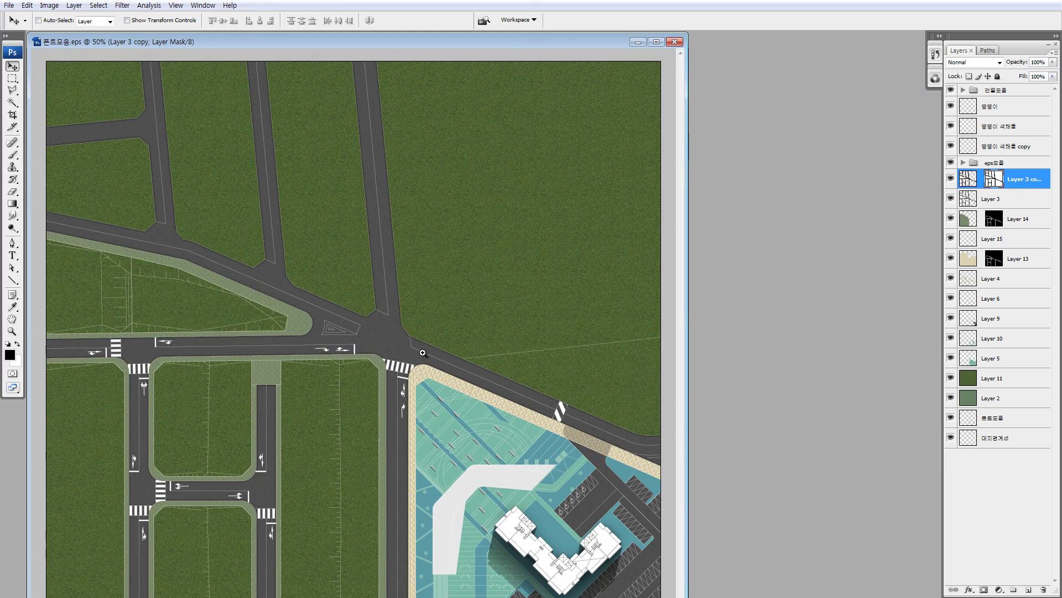
{"action": "left_click_drag", "start_coordinate": [404, 309], "coordinate": [497, 399]}
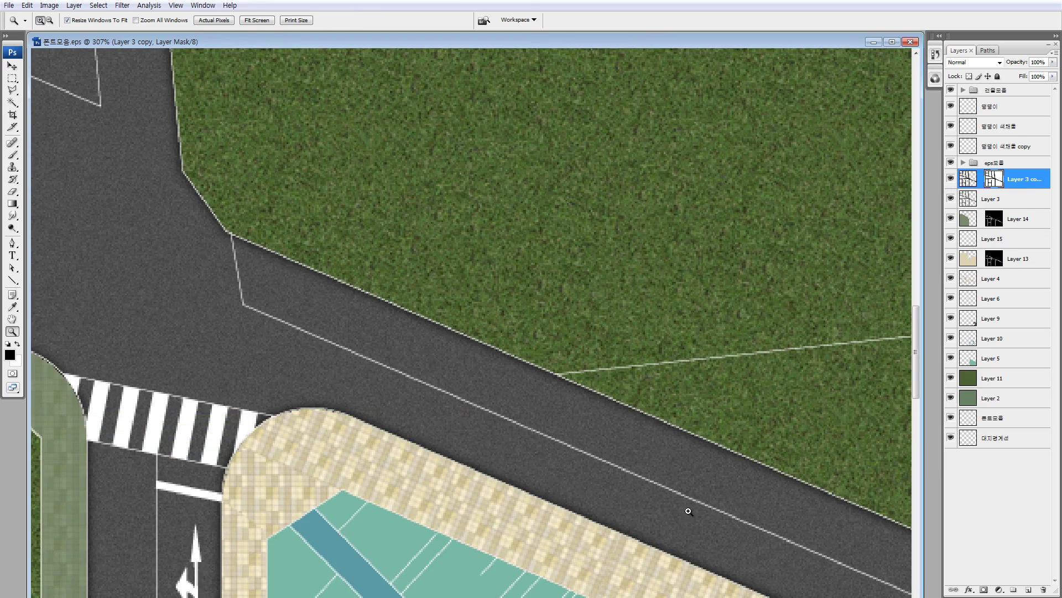
{"action": "left_click", "coordinate": [968, 590]}
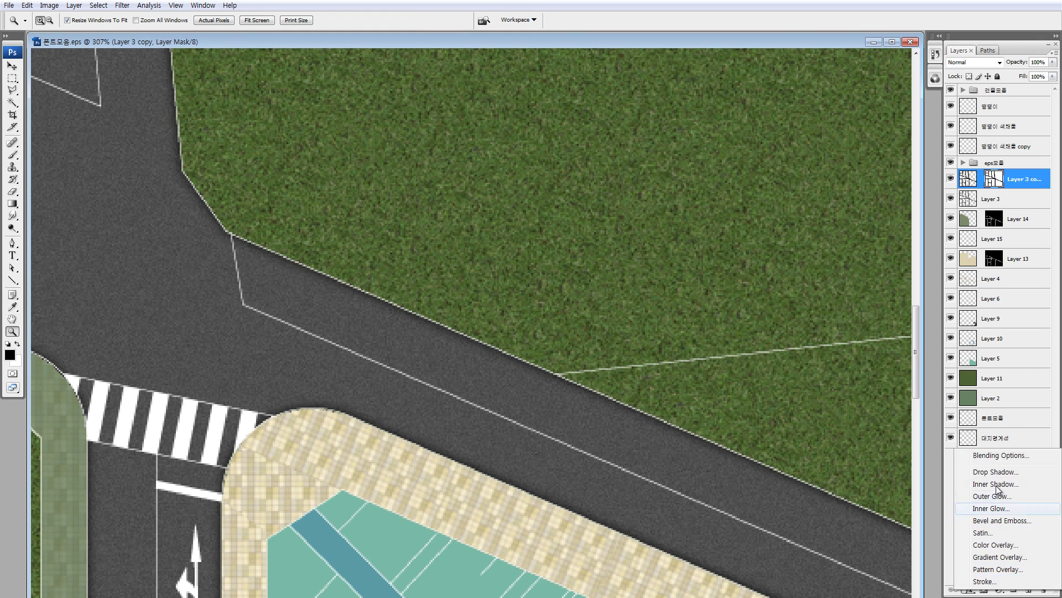
{"action": "left_click", "coordinate": [972, 346]}
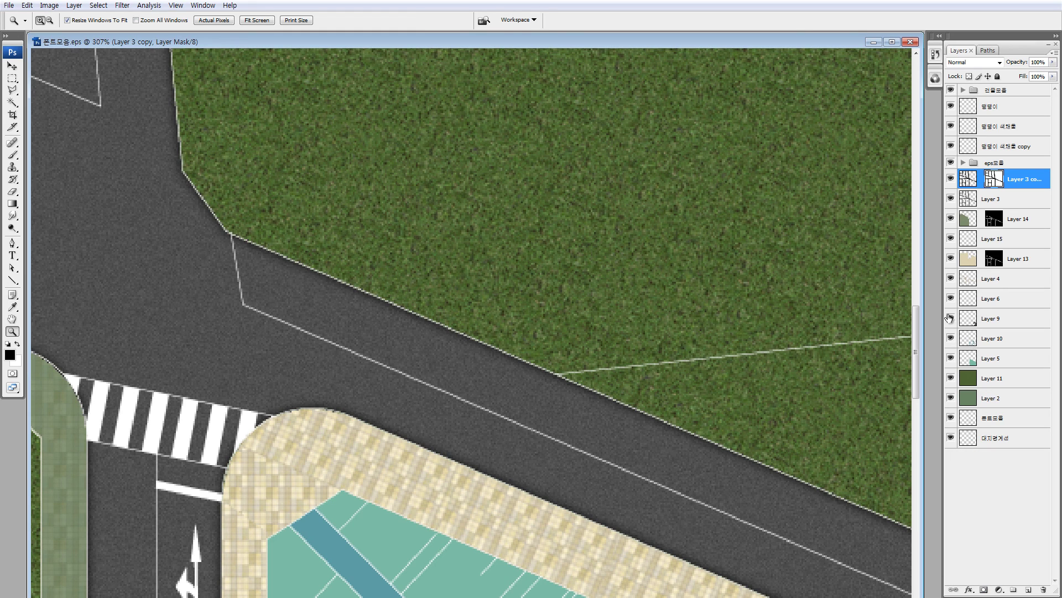
Step: Nudge Layer 3 copy's layer mask so the edge shading falls more heavily along the upper and right edges of the roads
{"action": "key", "text": "v"}
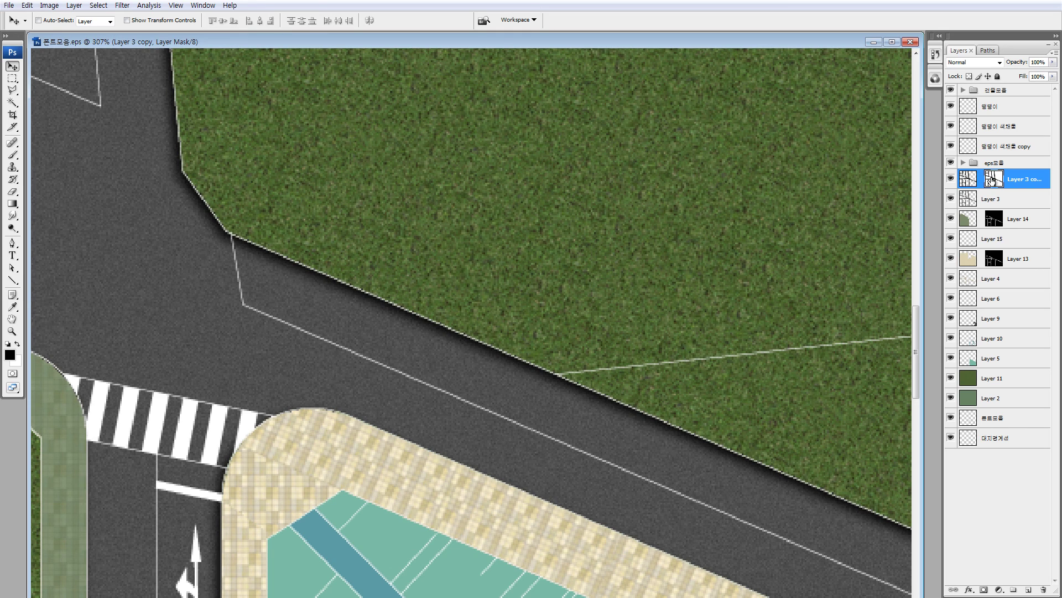
{"action": "key", "text": "Right"}
{"action": "key", "text": "Right"}
{"action": "key", "text": "Right"}
{"action": "key", "text": "Up"}
{"action": "key", "text": "Up"}
{"action": "key", "text": "Up"}
{"action": "key", "text": "Up"}
{"action": "key", "text": "Right"}
{"action": "key", "text": "Right"}
{"action": "key", "text": "Right"}
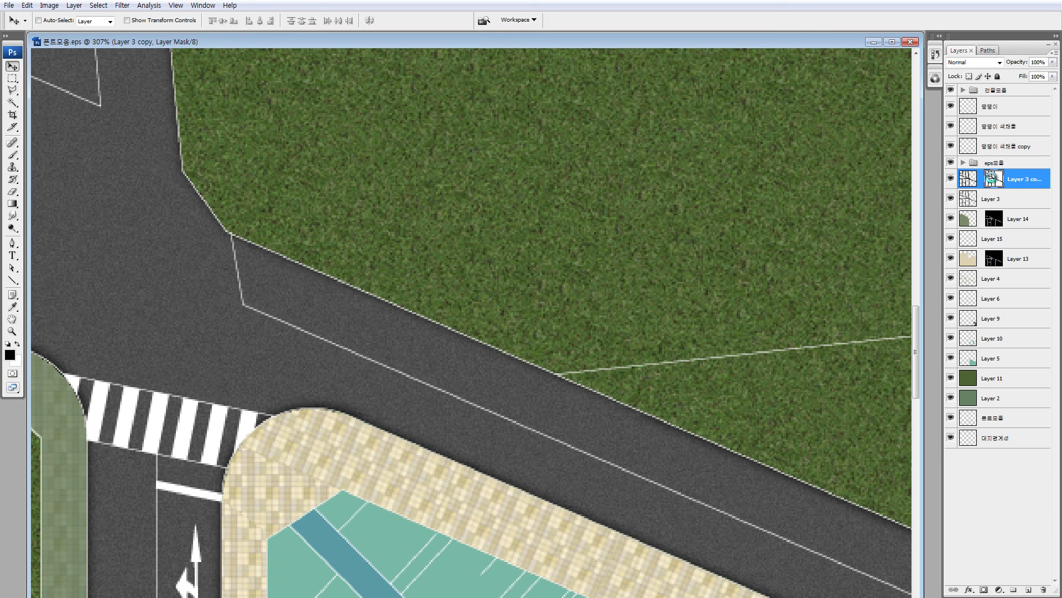
{"action": "key", "text": "Up"}
{"action": "key", "text": "Up"}
{"action": "key", "text": "Up"}
{"action": "key", "text": "Up"}
{"action": "key", "text": "Up"}
{"action": "key", "text": "Up"}
{"action": "key", "text": "Up"}
{"action": "key", "text": "Left"}
{"action": "key", "text": "Left"}
{"action": "key", "text": "Up"}
{"action": "key", "text": "Up"}
{"action": "key", "text": "Left"}
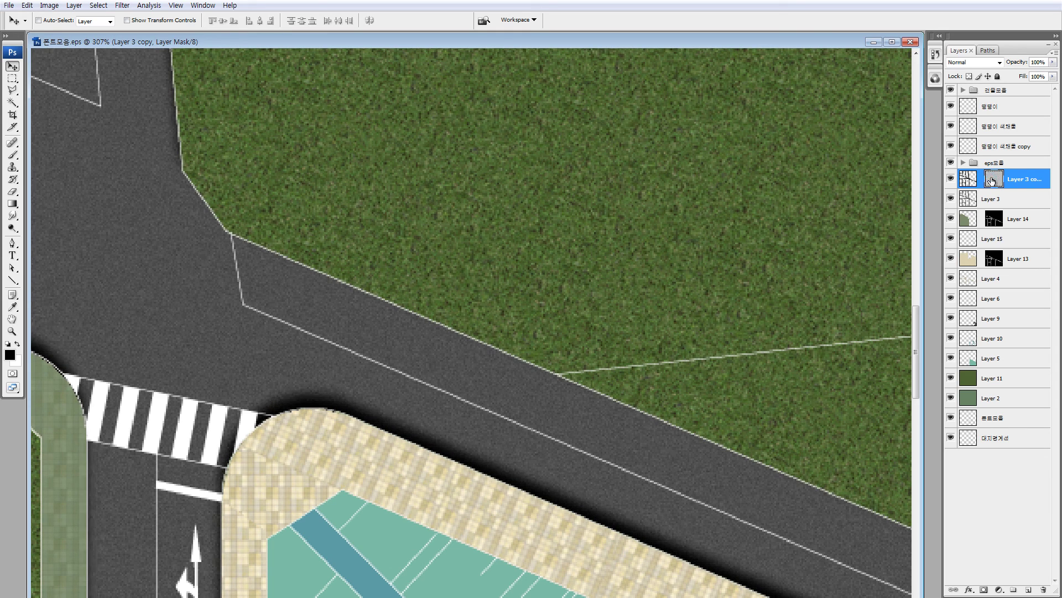
{"action": "key", "text": "Up"}
{"action": "key", "text": "Left"}
{"action": "key", "text": "Left"}
{"action": "key", "text": "Down"}
{"action": "key", "text": "Left"}
{"action": "key", "text": "Down"}
{"action": "key", "text": "Down"}
{"action": "key", "text": "Down"}
{"action": "key", "text": "Left"}
{"action": "key", "text": "Down"}
{"action": "key", "text": "Down"}
{"action": "key", "text": "Right"}
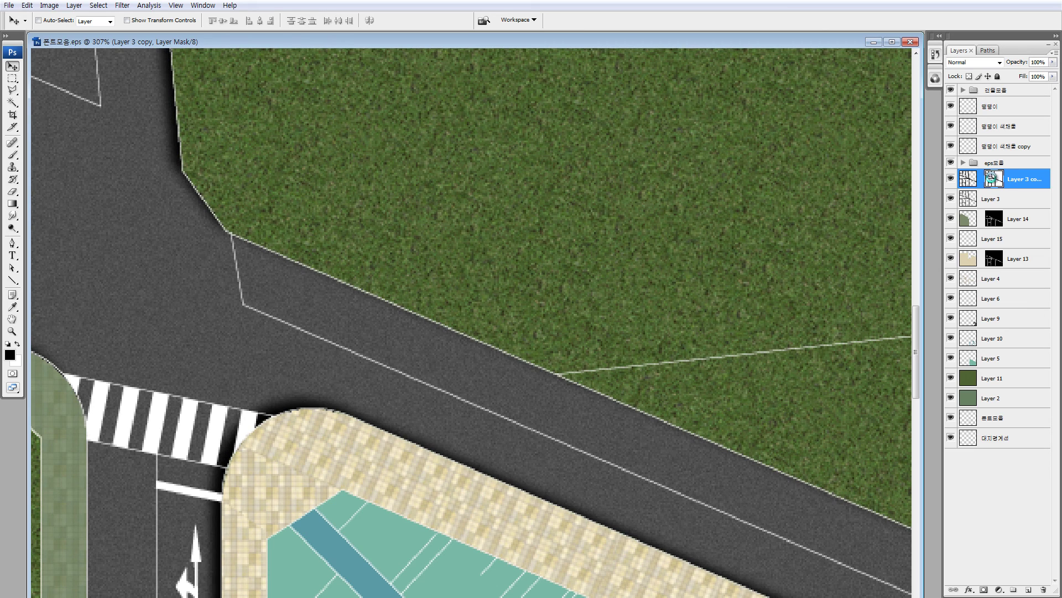
{"action": "key", "text": "Down"}
{"action": "key", "text": "Down"}
{"action": "key", "text": "Down"}
{"action": "key", "text": "Down"}
{"action": "key", "text": "Right"}
{"action": "key", "text": "Right"}
{"action": "key", "text": "Right"}
{"action": "key", "text": "Right"}
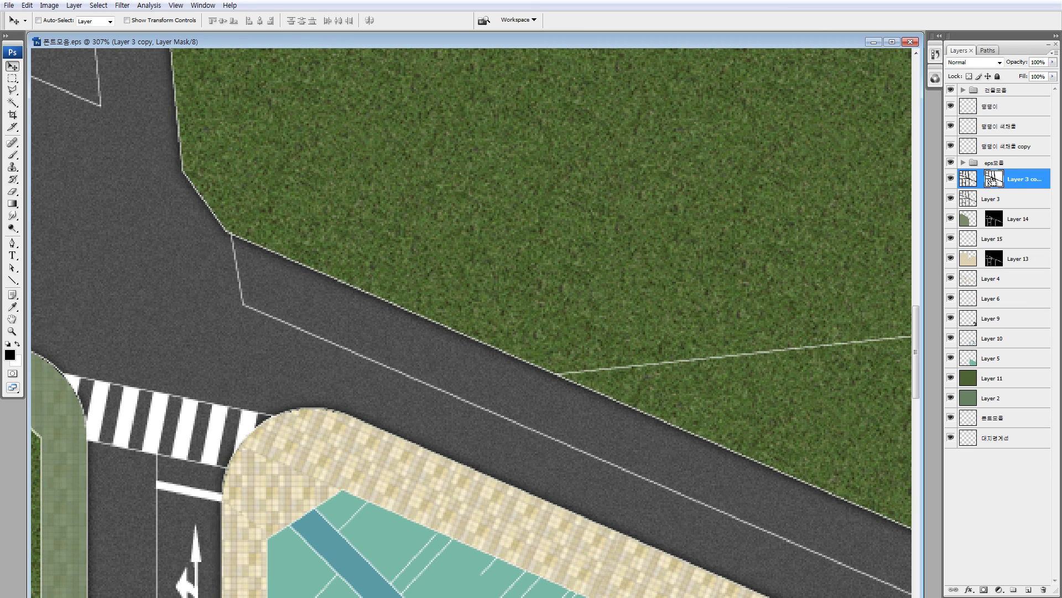
Step: Apply Layer 3 copy's layer mask permanently to the layer
{"action": "left_click_drag", "start_coordinate": [515, 316], "coordinate": [643, 323]}
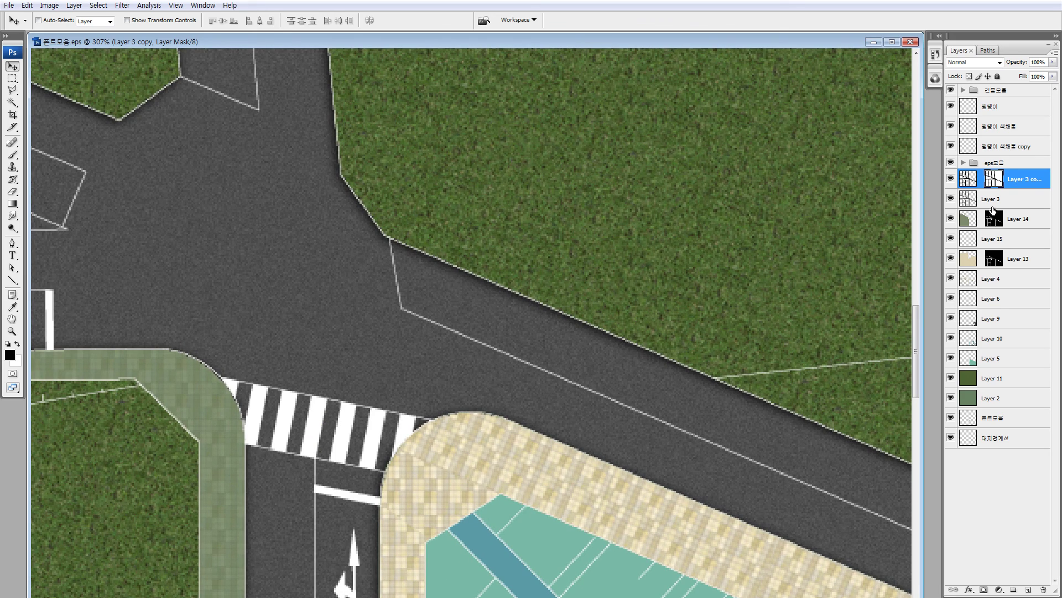
{"action": "key", "text": "ctrl+0"}
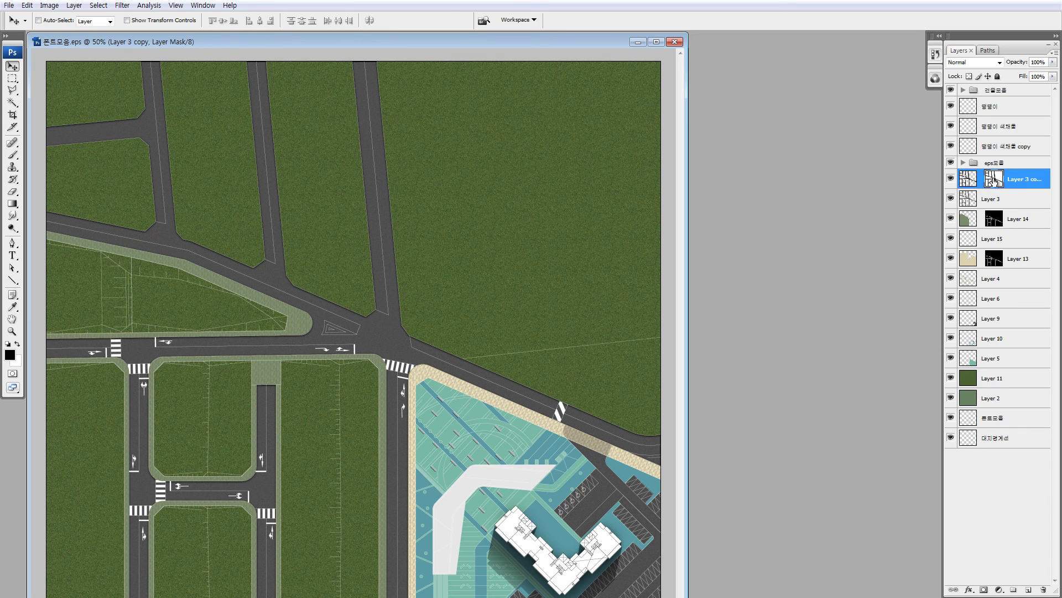
{"action": "left_click_drag", "start_coordinate": [995, 180], "coordinate": [1046, 591]}
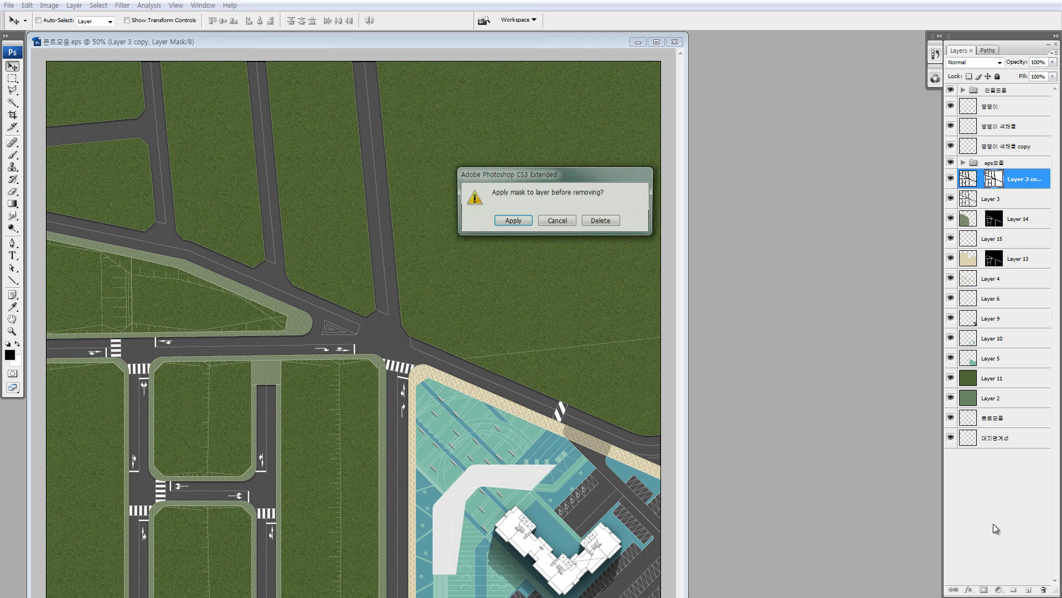
{"action": "left_click", "coordinate": [512, 221]}
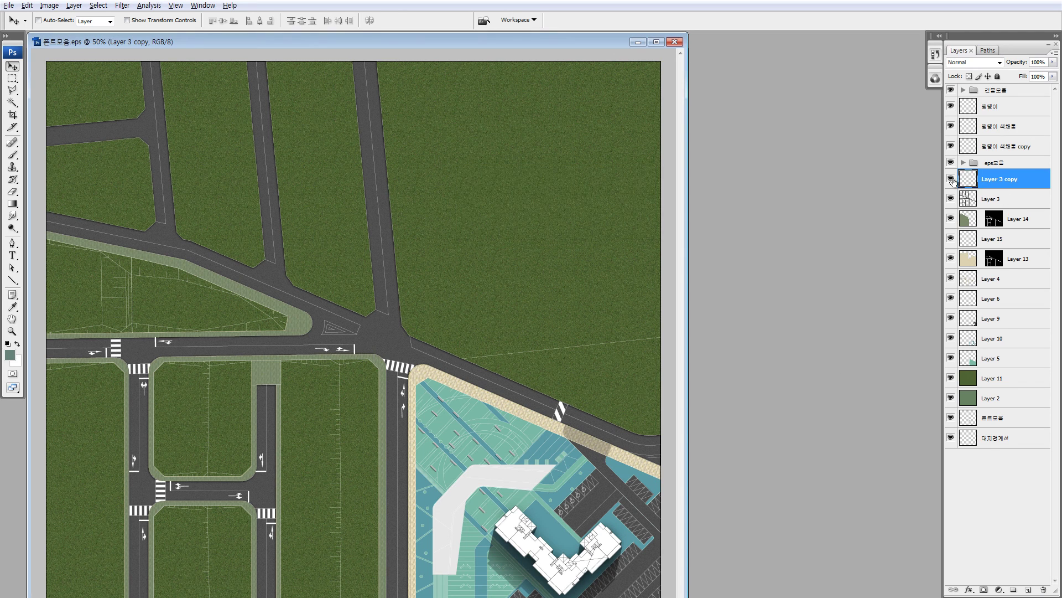
Step: Inspect Layer 3 copy's shading on its own, then show all layers and look at the road beside the site entrance
{"action": "left_click", "coordinate": [951, 178], "text": "alt"}
{"action": "key", "text": "z"}
{"action": "left_click_drag", "start_coordinate": [412, 321], "coordinate": [473, 427]}
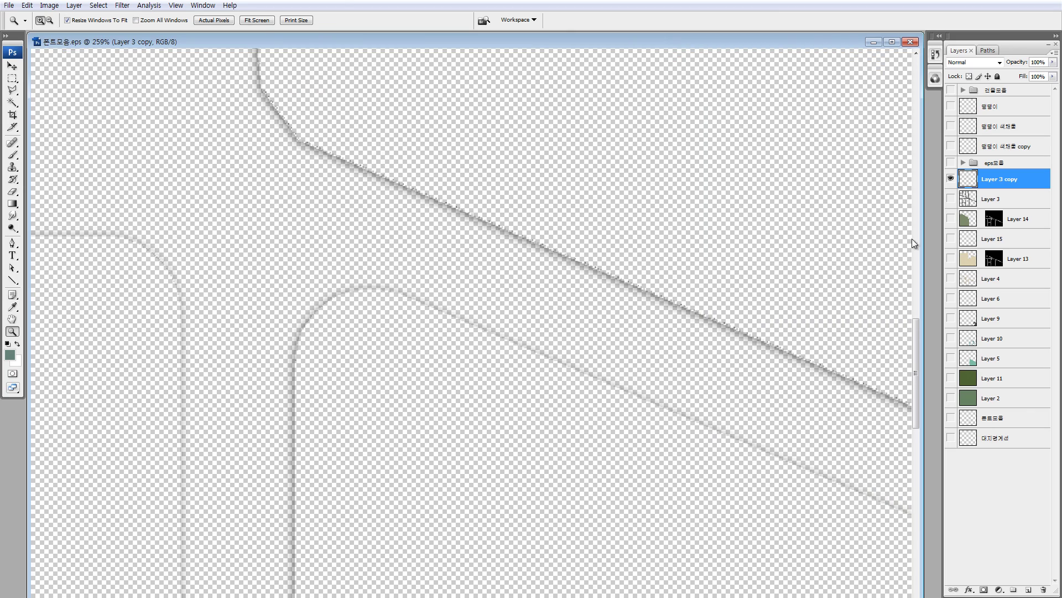
{"action": "left_click", "coordinate": [951, 179], "text": "alt"}
{"action": "left_click_drag", "start_coordinate": [652, 337], "coordinate": [456, 202]}
{"action": "left_click_drag", "start_coordinate": [651, 305], "coordinate": [503, 246]}
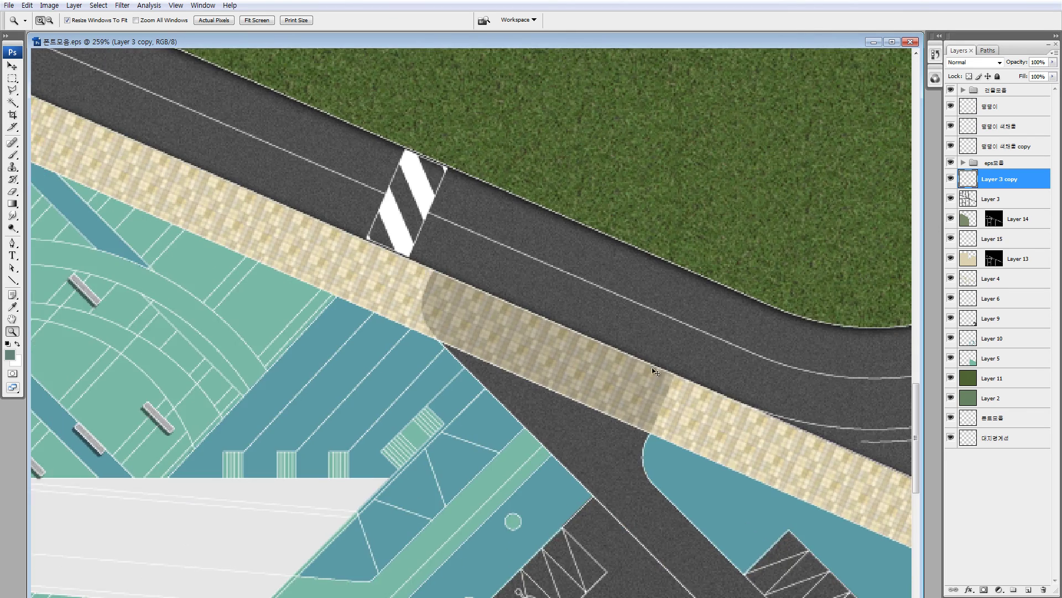
{"action": "key", "text": "m"}
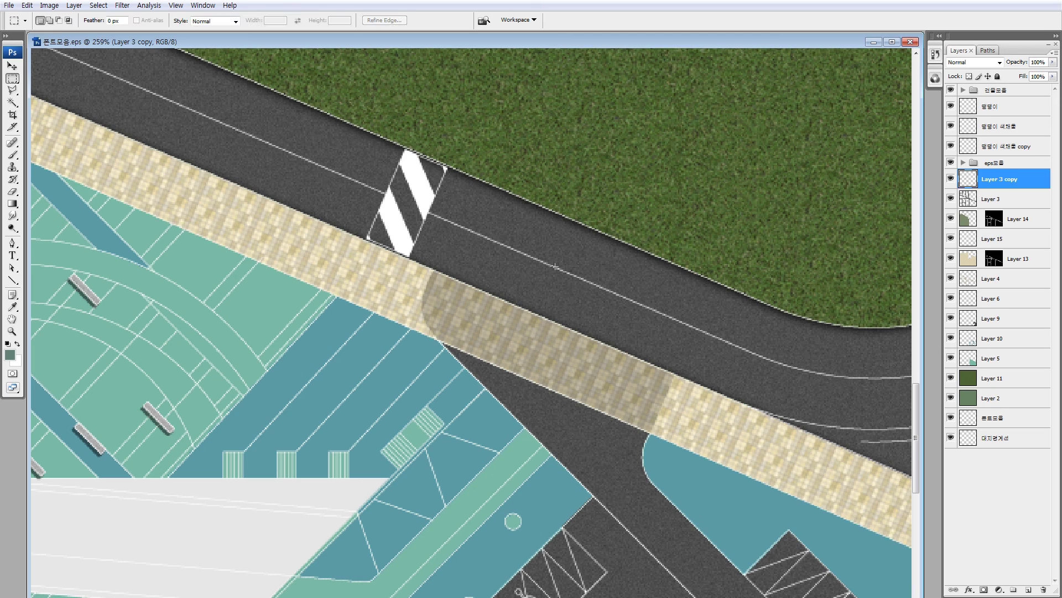
{"action": "left_click_drag", "start_coordinate": [589, 304], "coordinate": [555, 265]}
{"action": "left_click_drag", "start_coordinate": [556, 348], "coordinate": [582, 377]}
{"action": "key", "text": "ctrl+d"}
{"action": "left_click_drag", "start_coordinate": [554, 325], "coordinate": [557, 301]}
Step: Set the Eraser to a 35-pixel brush at 100% opacity
{"action": "key", "text": "e"}
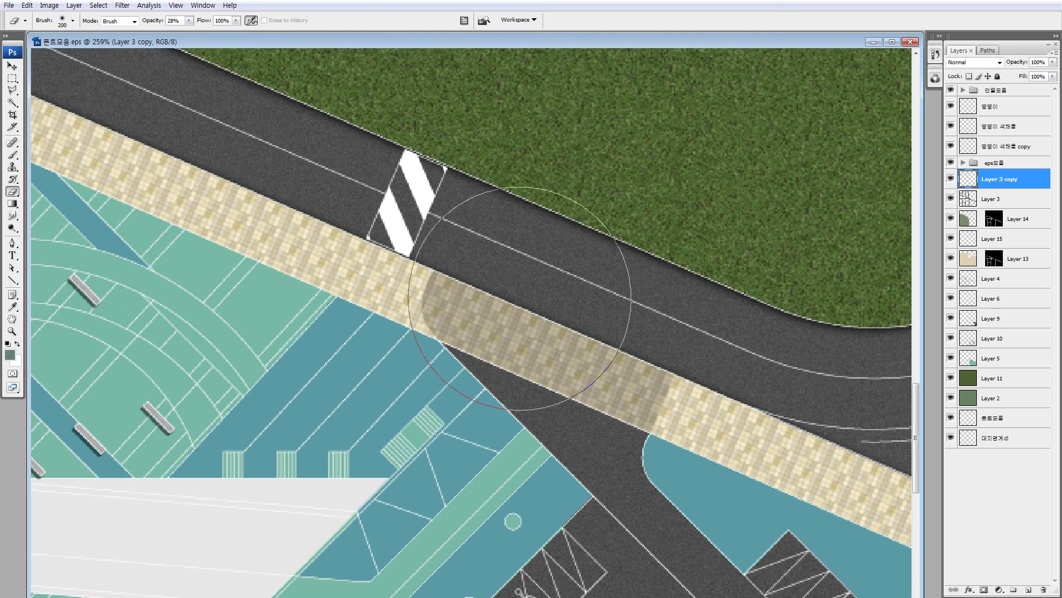
{"action": "key", "text": "bracketleft"}
{"action": "key", "text": "bracketleft"}
{"action": "key", "text": "bracketleft"}
{"action": "key", "text": "bracketleft"}
{"action": "key", "text": "bracketleft"}
{"action": "key", "text": "bracketleft"}
{"action": "key", "text": "bracketleft"}
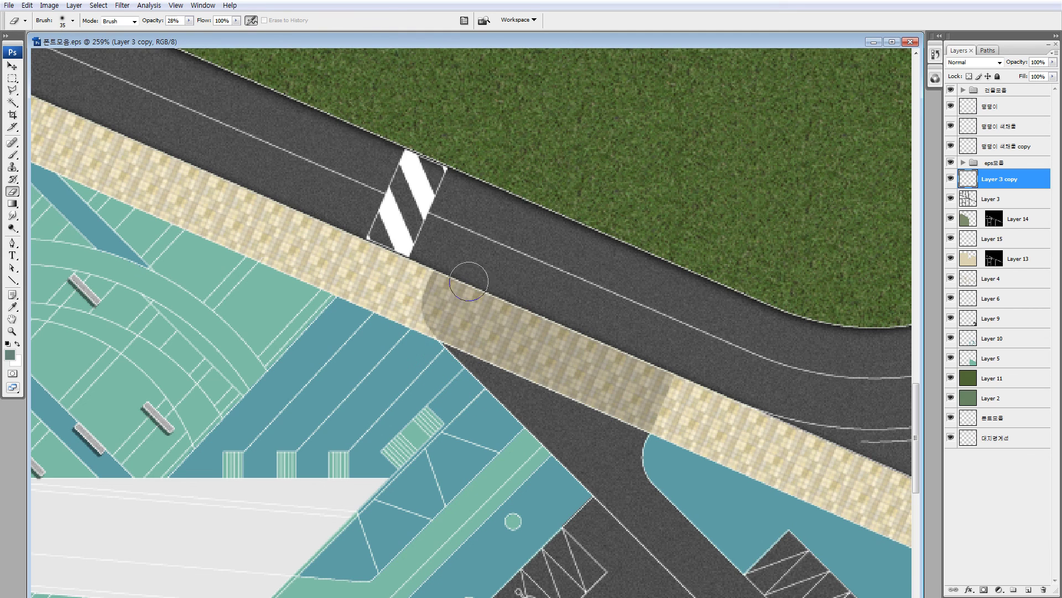
{"action": "left_click_drag", "start_coordinate": [139, 24], "coordinate": [316, 29]}
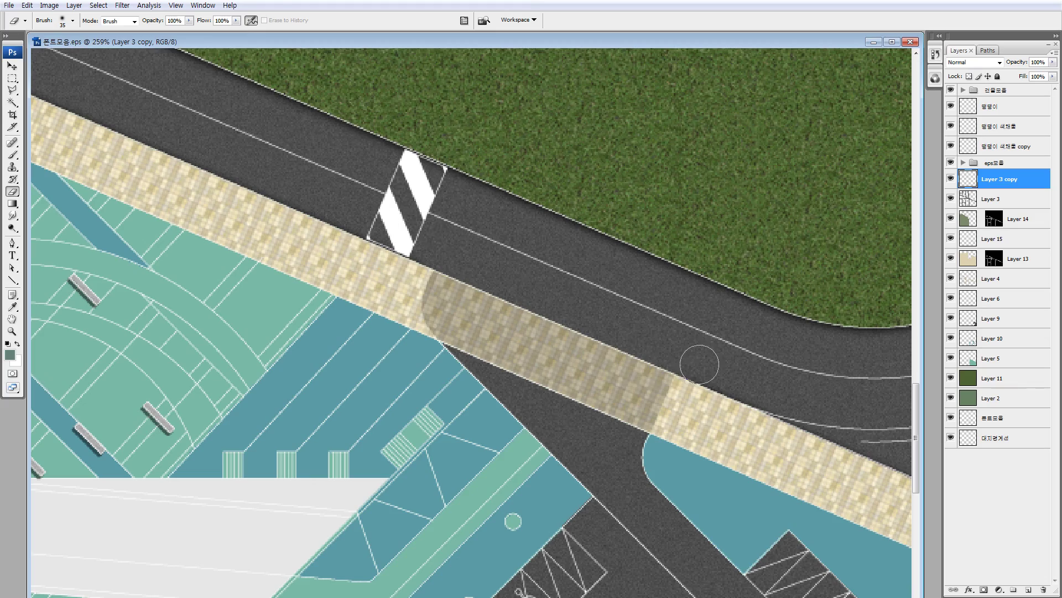
Step: Examine the edge shading along the main junction, the vertical roads and the crosswalk intersections across the plan
{"action": "mouse_move", "coordinate": [289, 195]}
{"action": "left_mouse_down"}
{"action": "mouse_move", "coordinate": [470, 311]}
{"action": "mouse_move", "coordinate": [786, 487]}
{"action": "left_mouse_up"}
{"action": "mouse_move", "coordinate": [153, 182]}
{"action": "left_mouse_down"}
{"action": "mouse_move", "coordinate": [329, 315]}
{"action": "mouse_move", "coordinate": [514, 408]}
{"action": "left_mouse_up"}
{"action": "left_click_drag", "start_coordinate": [357, 295], "coordinate": [343, 214]}
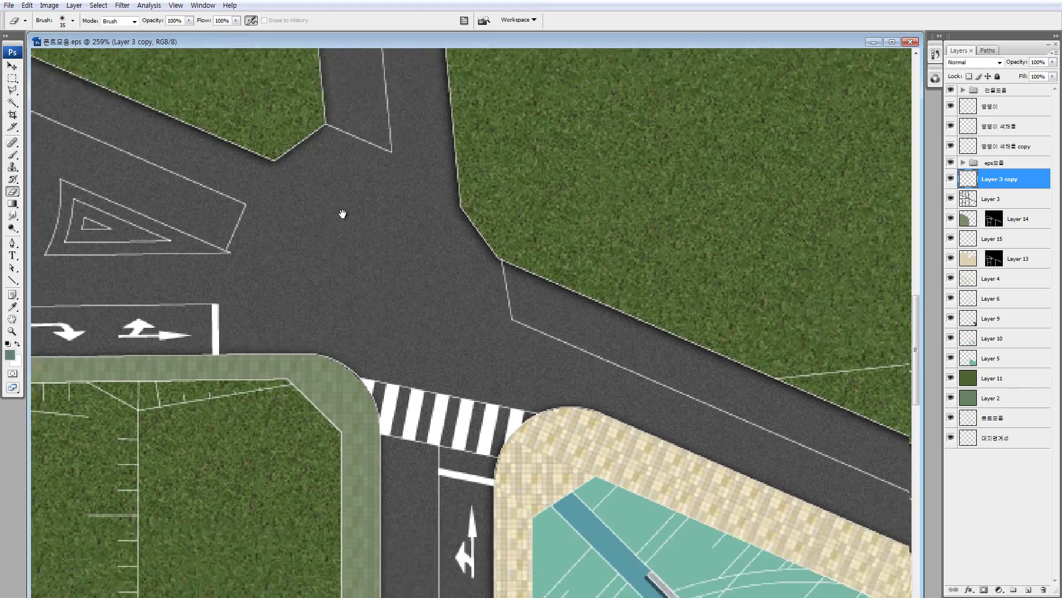
{"action": "left_click_drag", "start_coordinate": [421, 553], "coordinate": [384, 209]}
{"action": "left_click_drag", "start_coordinate": [398, 378], "coordinate": [425, 153]}
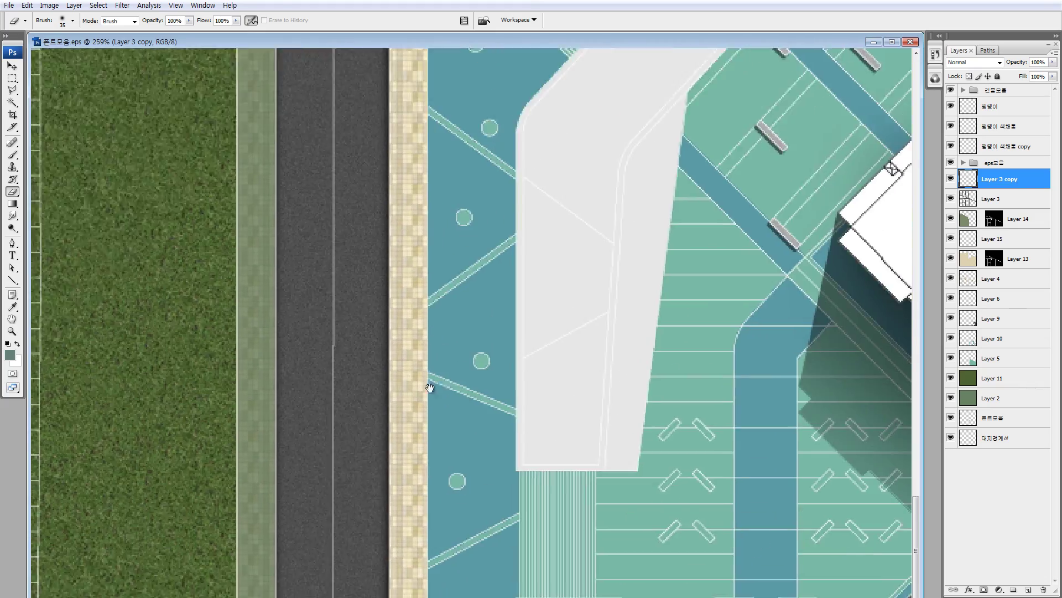
{"action": "left_click_drag", "start_coordinate": [277, 305], "coordinate": [751, 326]}
{"action": "left_click_drag", "start_coordinate": [245, 275], "coordinate": [497, 297]}
{"action": "left_click_drag", "start_coordinate": [448, 329], "coordinate": [527, 572]}
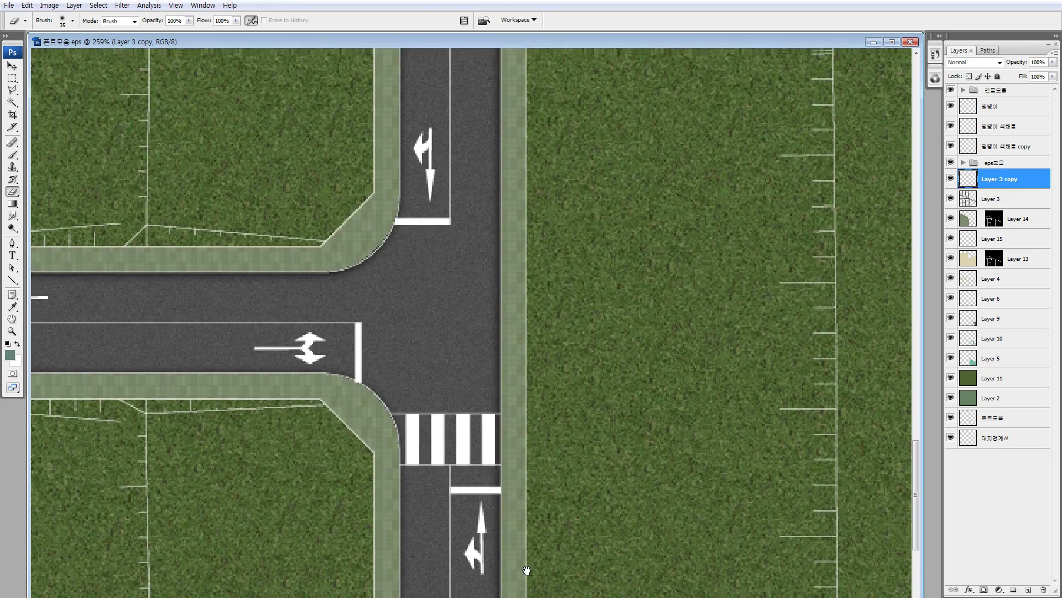
{"action": "left_click_drag", "start_coordinate": [516, 185], "coordinate": [521, 590]}
{"action": "left_click_drag", "start_coordinate": [529, 306], "coordinate": [524, 380]}
{"action": "mouse_move", "coordinate": [337, 338]}
{"action": "left_mouse_down"}
{"action": "mouse_move", "coordinate": [384, 470]}
{"action": "mouse_move", "coordinate": [595, 427]}
{"action": "mouse_move", "coordinate": [616, 392]}
{"action": "mouse_move", "coordinate": [491, 363]}
{"action": "mouse_move", "coordinate": [557, 448]}
{"action": "left_mouse_up"}
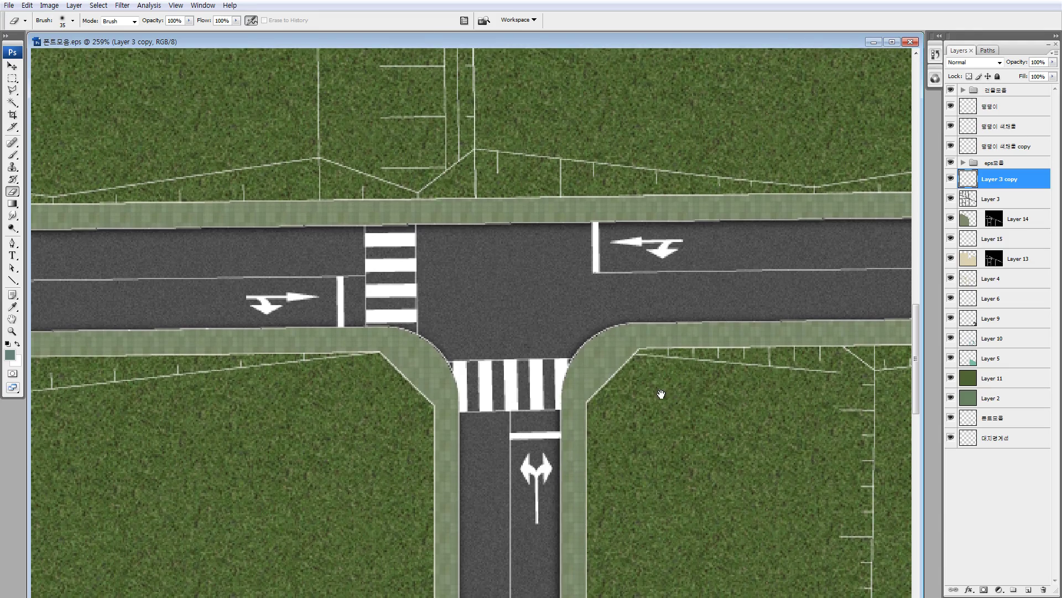
{"action": "mouse_move", "coordinate": [659, 393]}
{"action": "left_mouse_down"}
{"action": "mouse_move", "coordinate": [503, 384]}
{"action": "mouse_move", "coordinate": [502, 361]}
{"action": "left_mouse_up"}
{"action": "key", "text": "ctrl+minus"}
{"action": "key", "text": "ctrl+minus"}
{"action": "key", "text": "ctrl+minus"}
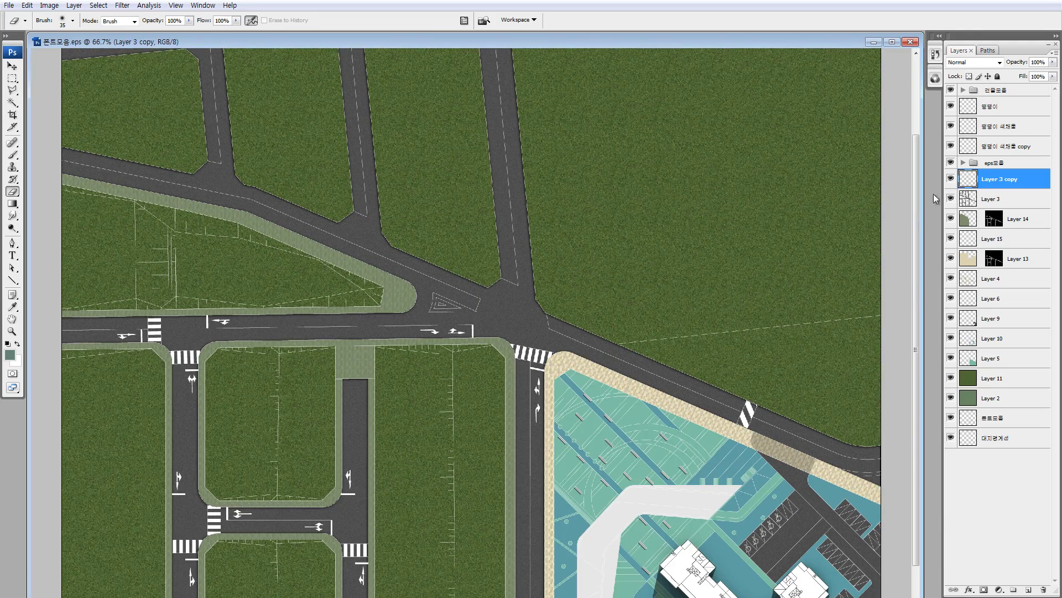
Step: Raise the lightness of Layer 3 copy's shading slightly with Hue/Saturation
{"action": "key", "text": "z"}
{"action": "left_click_drag", "start_coordinate": [487, 299], "coordinate": [691, 382]}
{"action": "key", "text": "ctrl+u"}
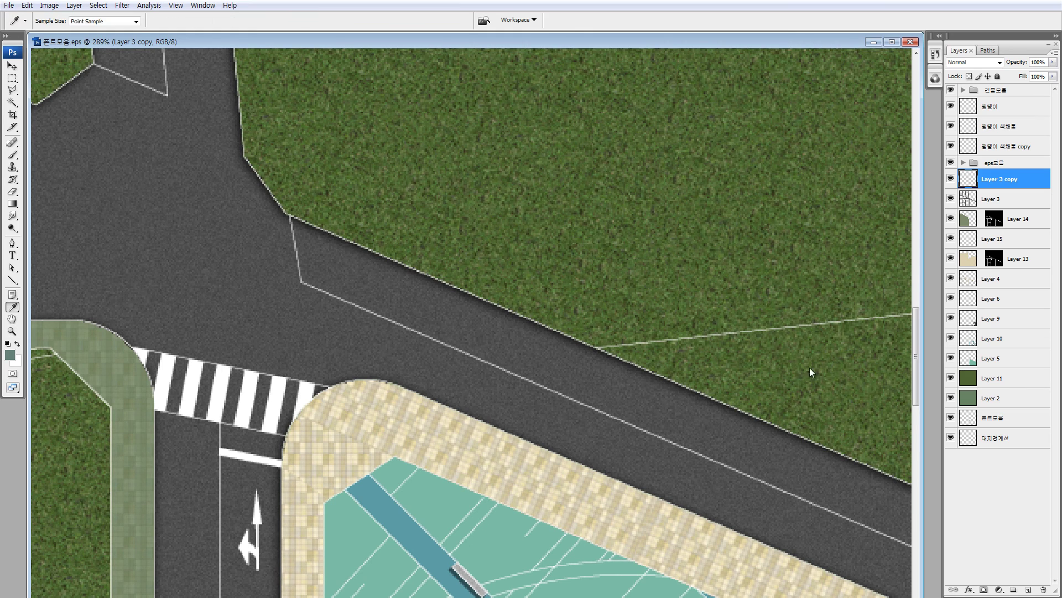
{"action": "left_click_drag", "start_coordinate": [884, 377], "coordinate": [891, 375]}
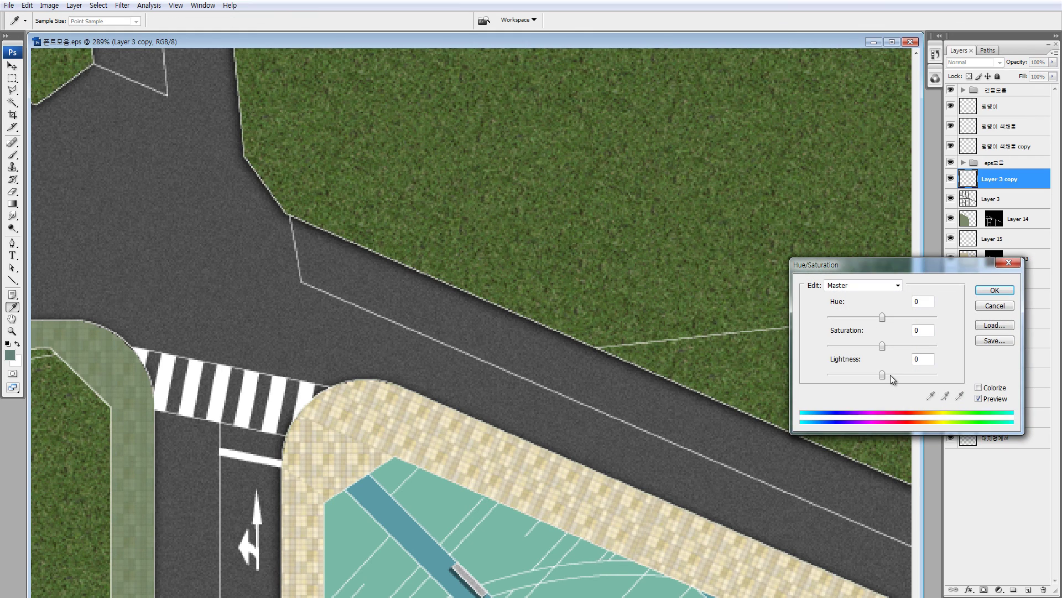
{"action": "left_click", "coordinate": [990, 290]}
Step: Tint Layer 3 copy's shading toward cyan and blue with Color Balance midtone levels of -39, 0 and +14
{"action": "key", "text": "ctrl+b"}
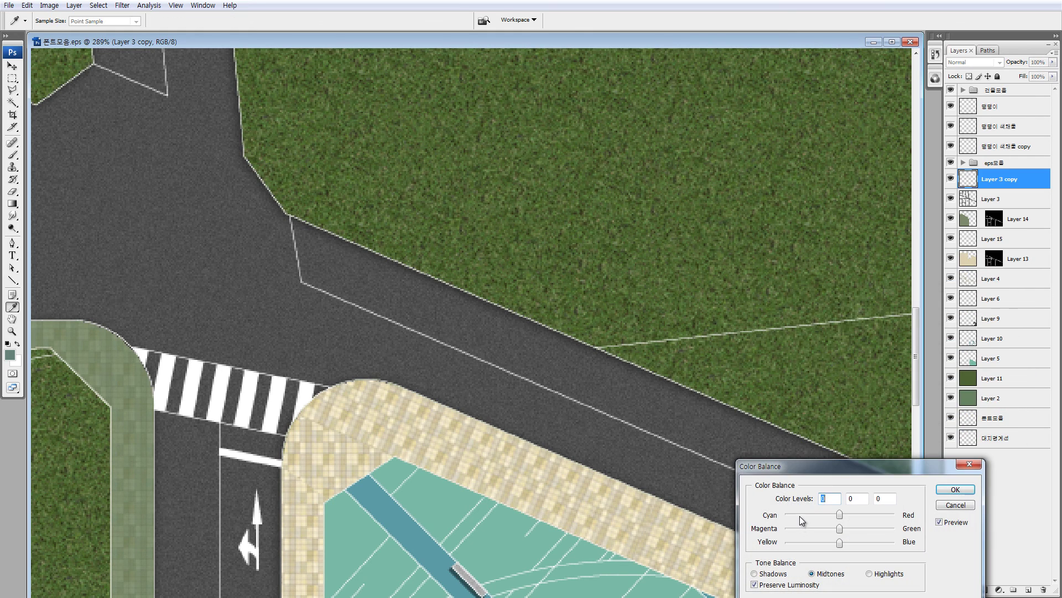
{"action": "left_click", "coordinate": [865, 544]}
{"action": "left_click_drag", "start_coordinate": [799, 514], "coordinate": [828, 513]}
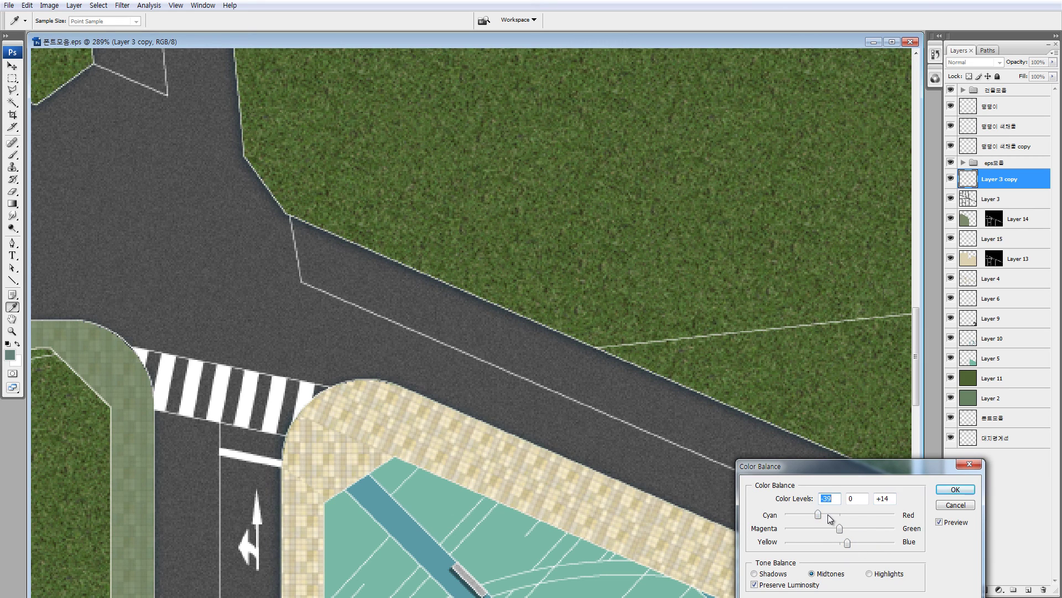
{"action": "left_click", "coordinate": [947, 487]}
Step: Review the tinted shading across the whole plan and on its own, then show all layers again
{"action": "key", "text": "z"}
{"action": "key", "text": "ctrl+minus"}
{"action": "key", "text": "ctrl+minus"}
{"action": "key", "text": "ctrl+minus"}
{"action": "key", "text": "ctrl+minus"}
{"action": "key", "text": "ctrl+minus"}
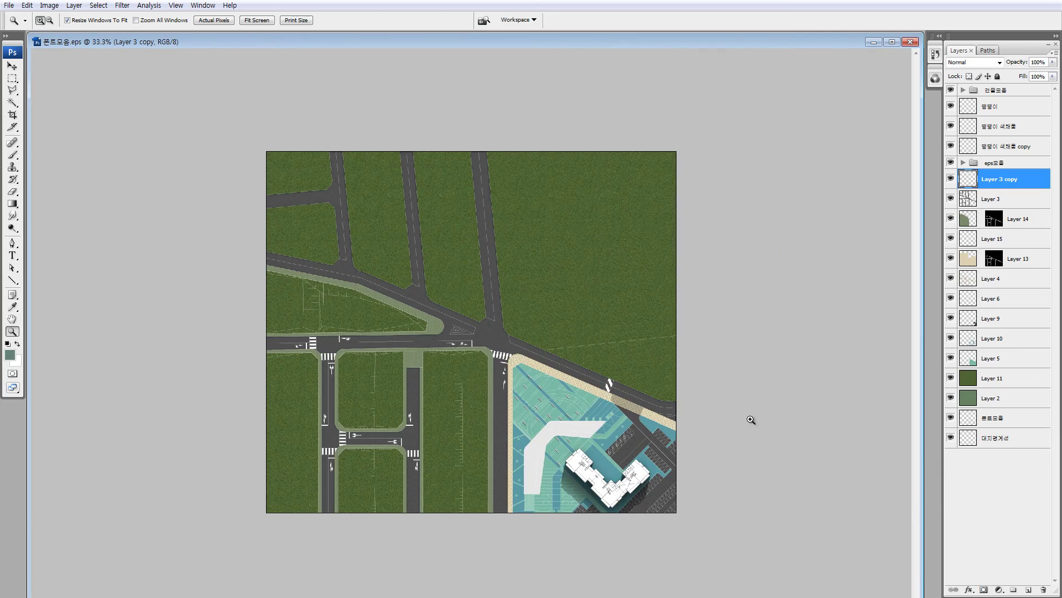
{"action": "left_click", "coordinate": [951, 180], "text": "alt"}
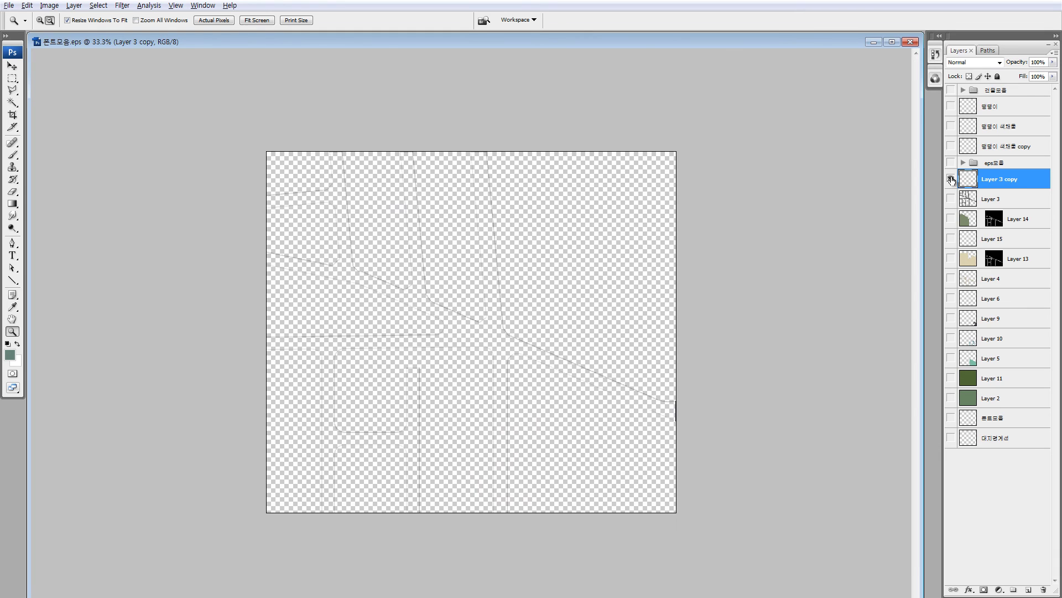
{"action": "left_click", "coordinate": [951, 179], "text": "alt"}
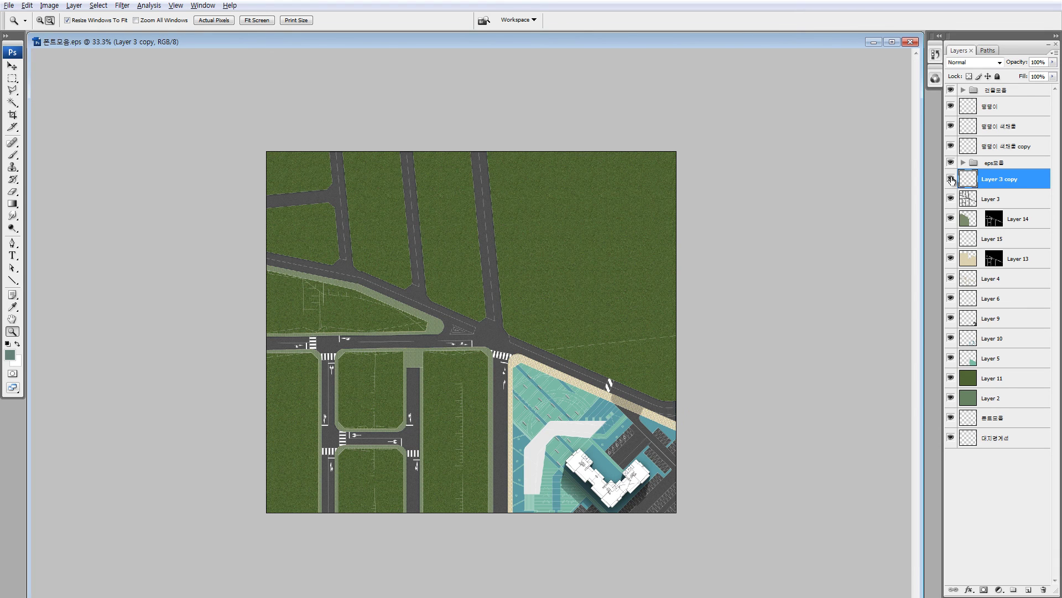
Step: Turn a duplicate of Layer 3 black with Hue/Saturation lightness and give it a layer mask shaped like the road outlines
{"action": "left_click", "coordinate": [967, 200]}
{"action": "key", "text": "ctrl+j"}
{"action": "key", "text": "ctrl+u"}
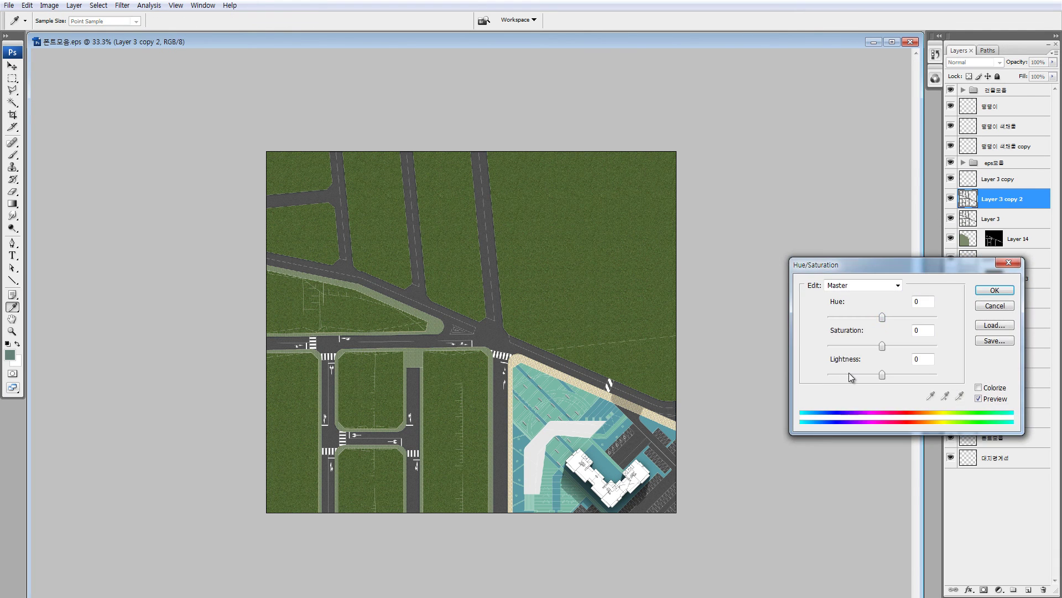
{"action": "left_click_drag", "start_coordinate": [849, 375], "coordinate": [828, 374]}
{"action": "key", "text": "Return"}
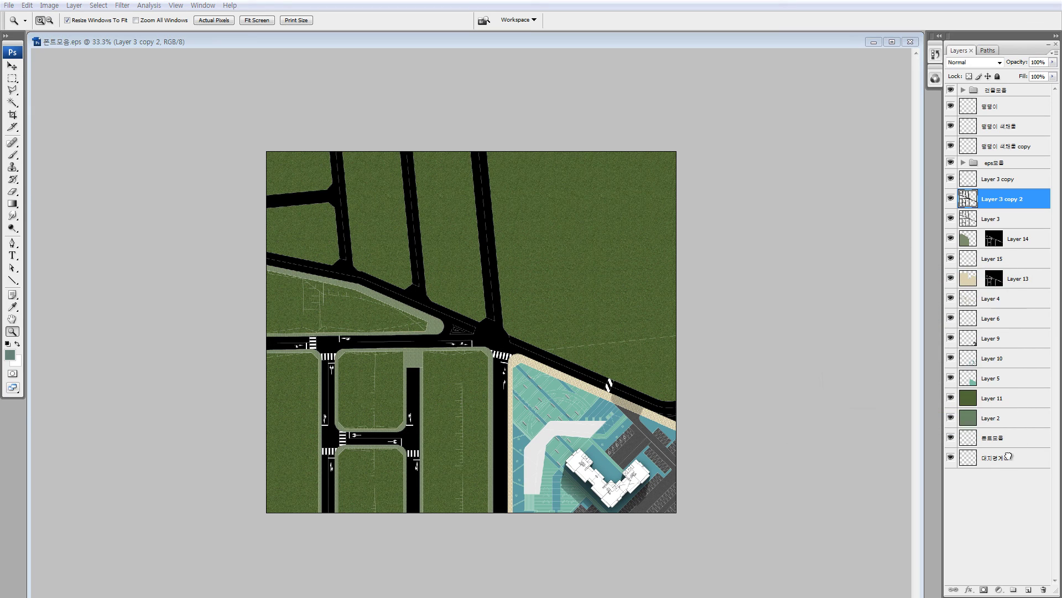
{"action": "left_click_drag", "start_coordinate": [966, 200], "coordinate": [985, 590]}
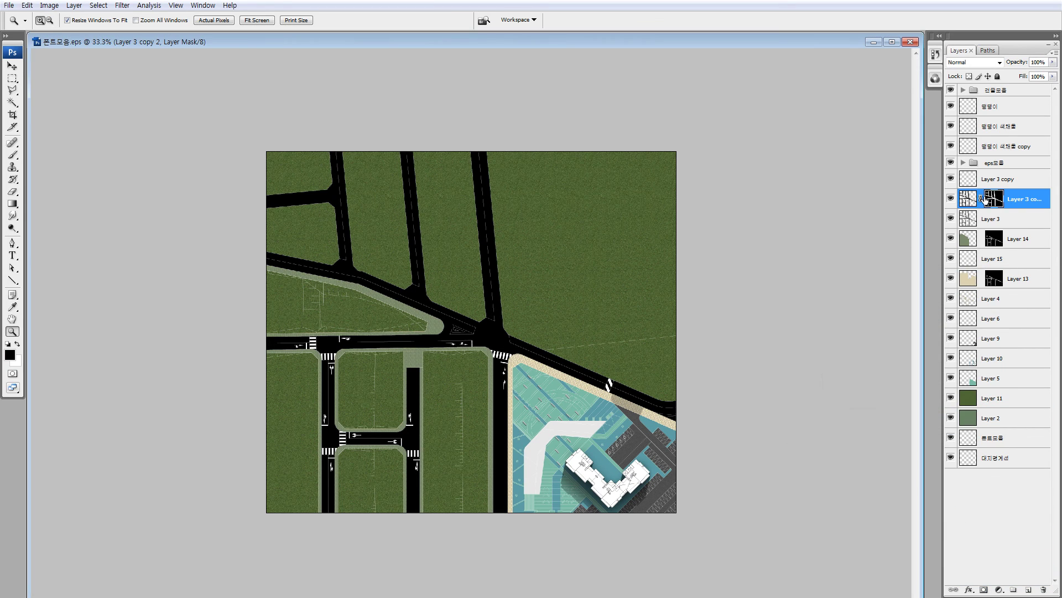
Step: Invert Layer 3 copy 2's mask to keep only the black road-edge shading, compare both Layer 3 copies, and hide them
{"action": "key", "text": "ctrl+i"}
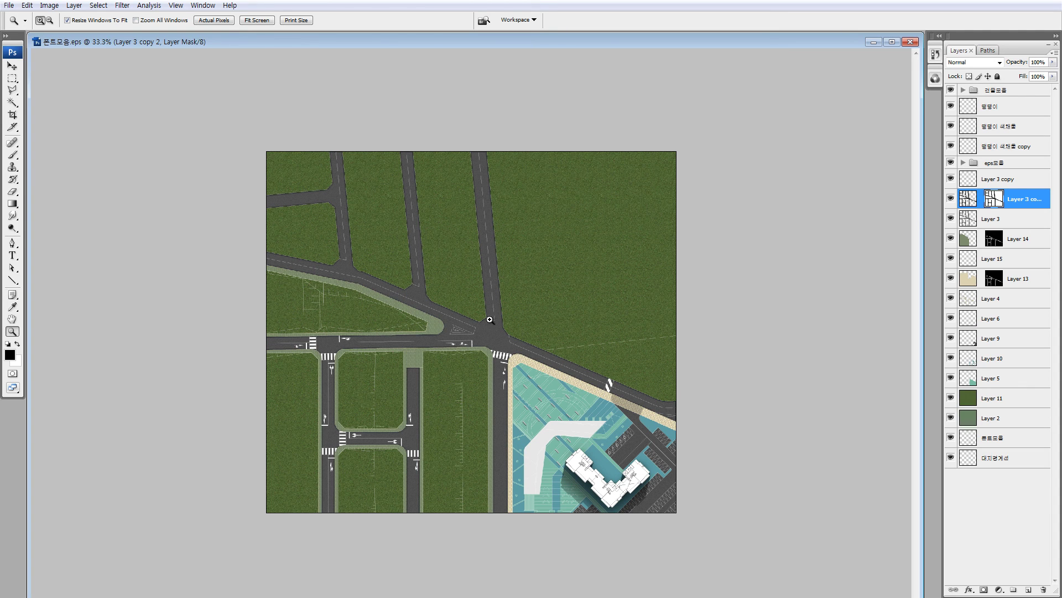
{"action": "left_click_drag", "start_coordinate": [490, 320], "coordinate": [558, 401]}
{"action": "left_click", "coordinate": [950, 179]}
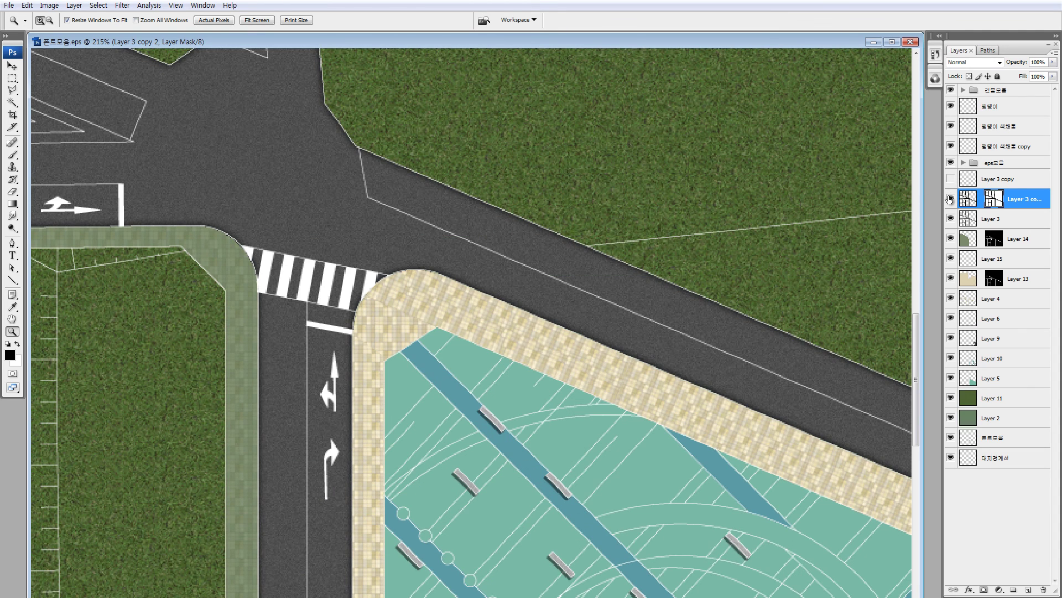
{"action": "left_click", "coordinate": [950, 198]}
{"action": "left_click", "coordinate": [950, 198]}
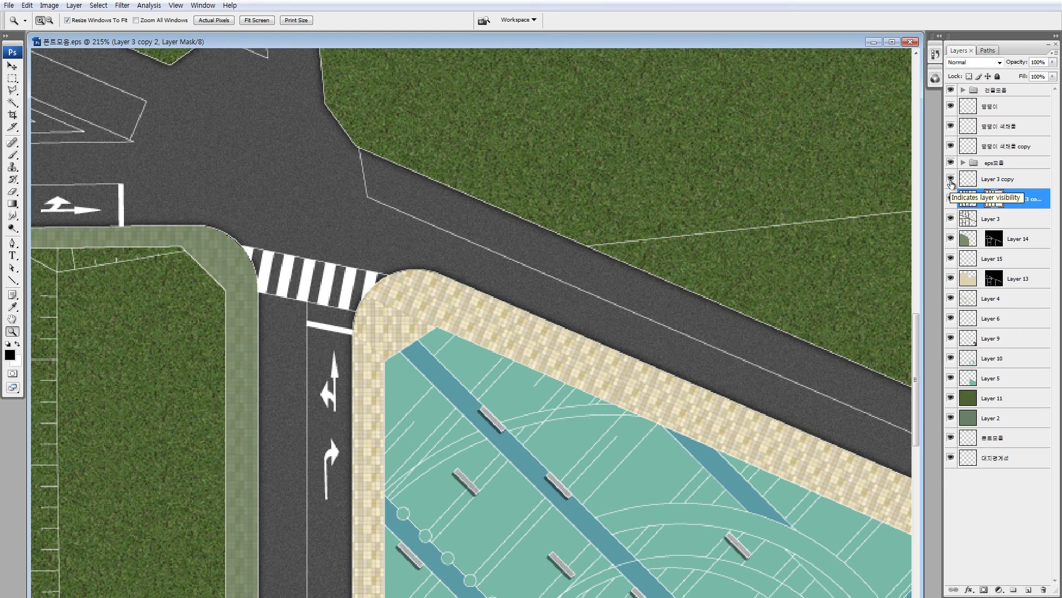
{"action": "left_click", "coordinate": [950, 198]}
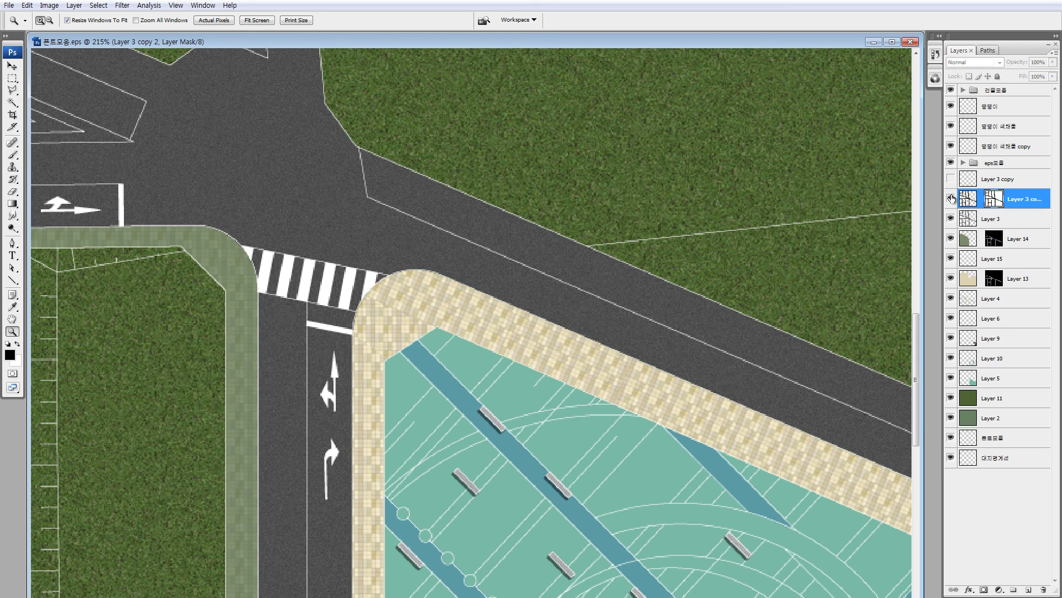
{"action": "left_click", "coordinate": [950, 198]}
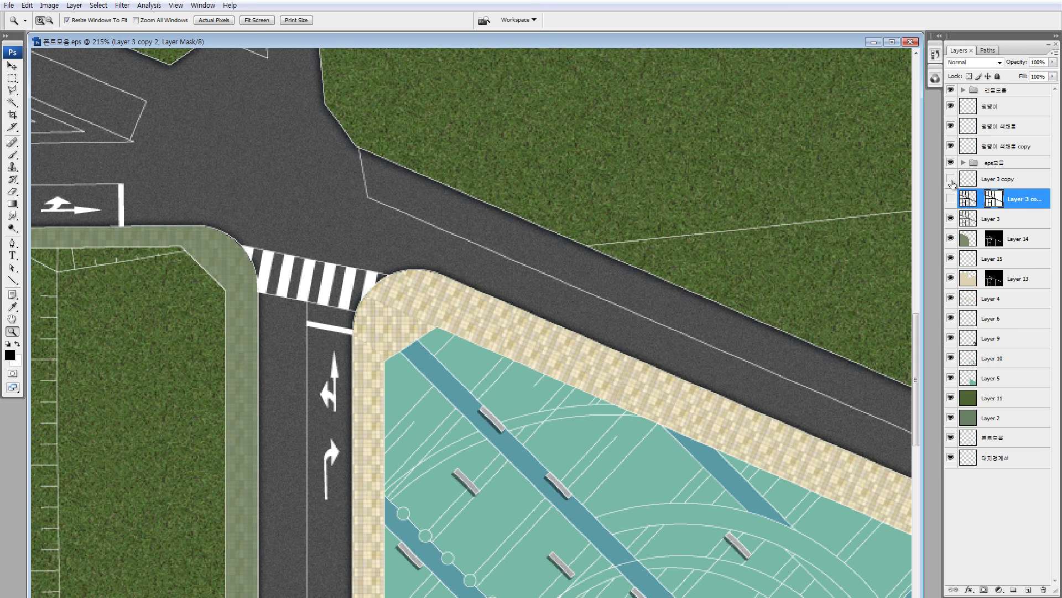
Step: Add an Inner Glow to Layer 3 with Normal blend mode and black as its colour
{"action": "left_click", "coordinate": [967, 219]}
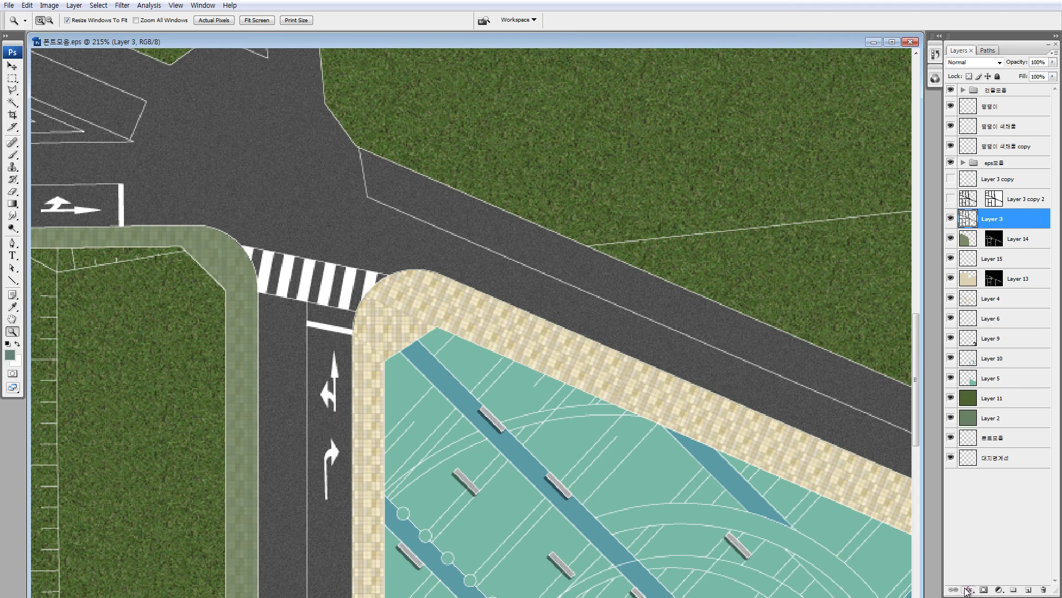
{"action": "left_click", "coordinate": [967, 590]}
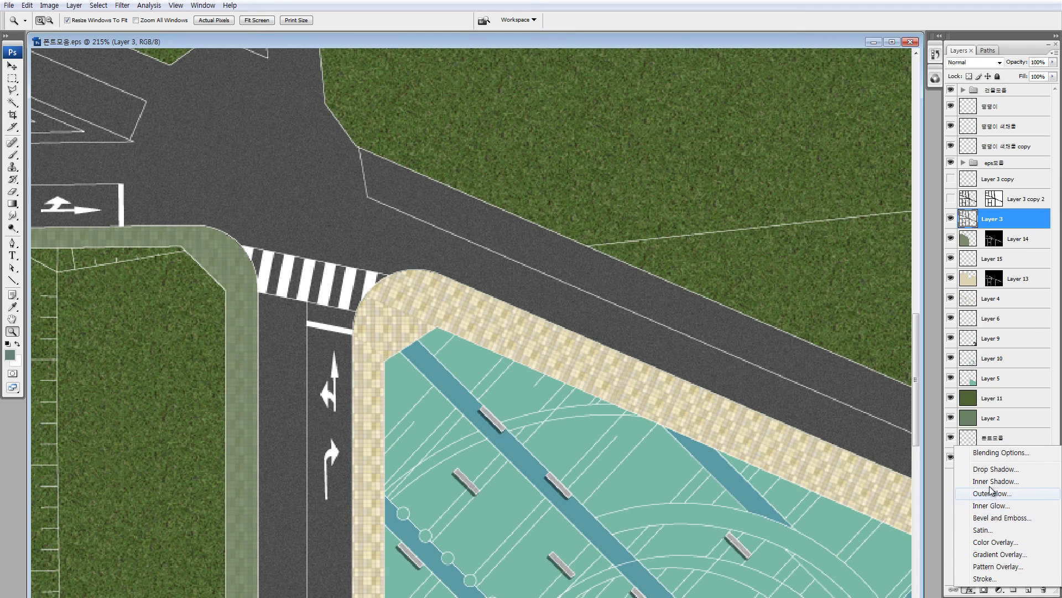
{"action": "left_click", "coordinate": [992, 506]}
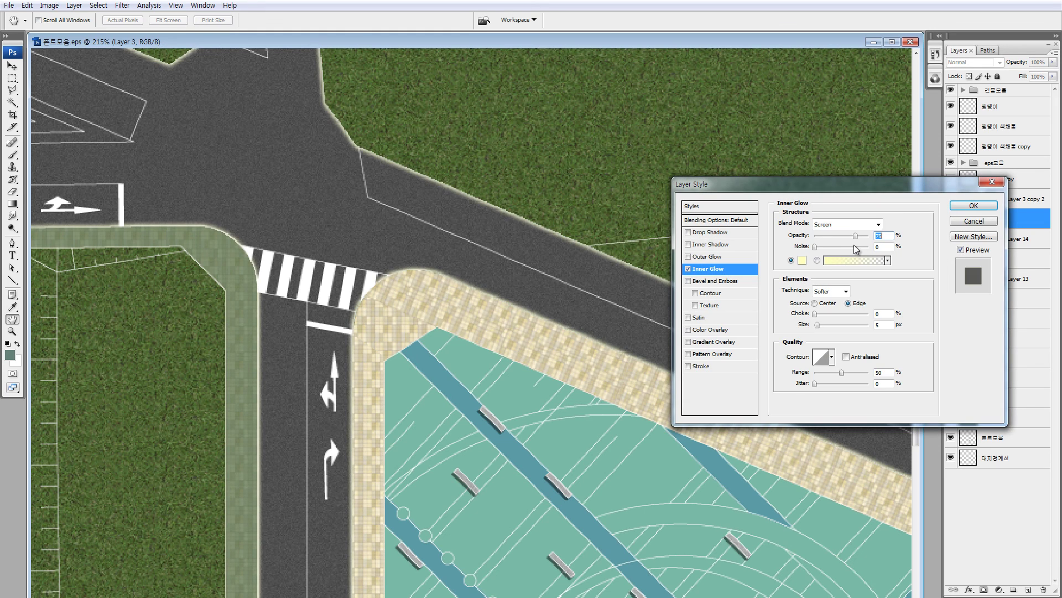
{"action": "left_click", "coordinate": [833, 231]}
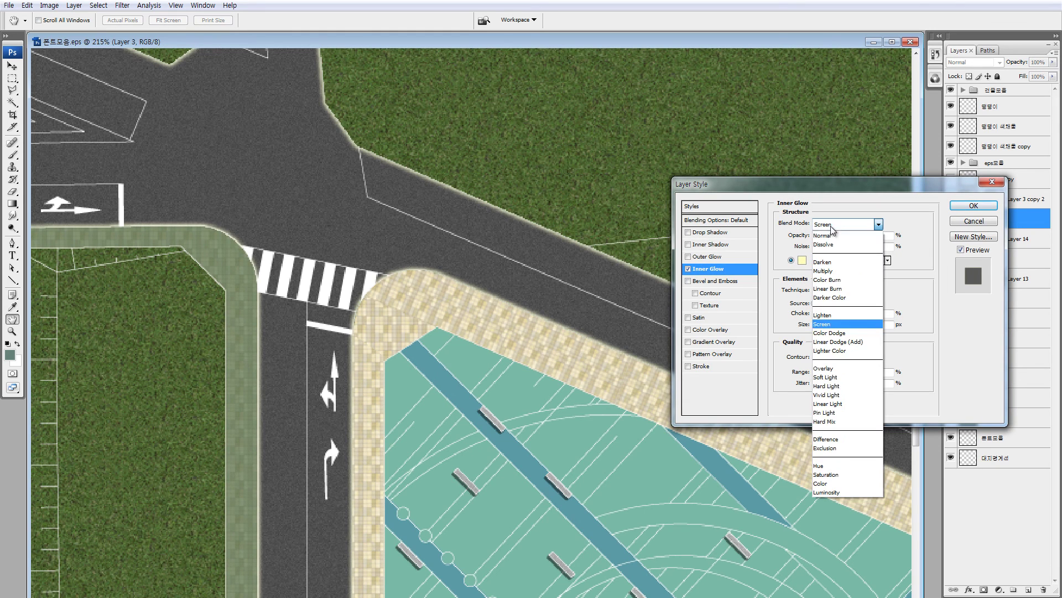
{"action": "left_click", "coordinate": [832, 237]}
{"action": "left_click", "coordinate": [802, 260]}
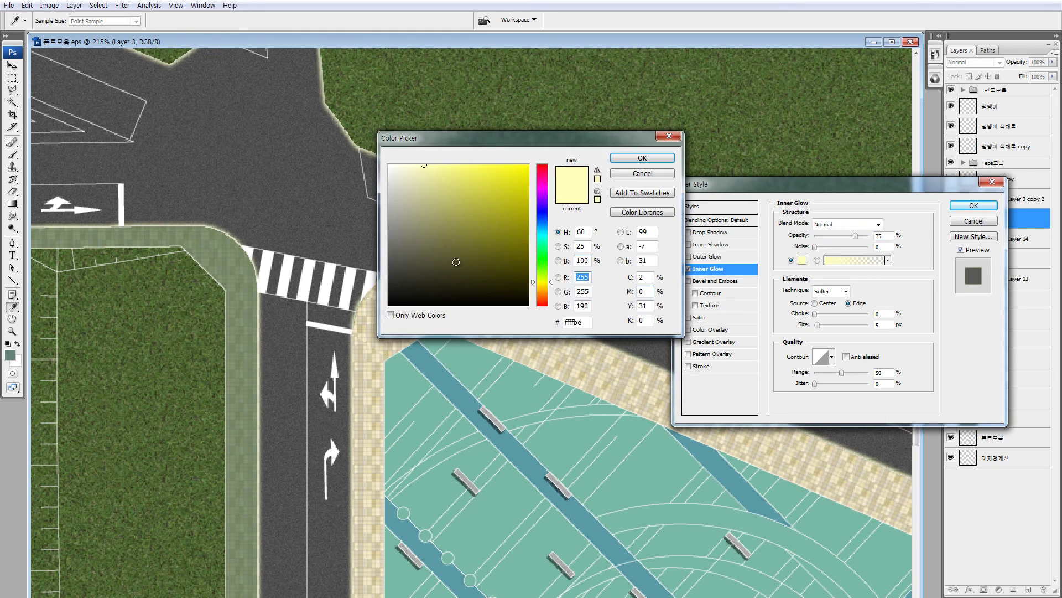
{"action": "left_click", "coordinate": [371, 299]}
{"action": "left_click", "coordinate": [633, 159]}
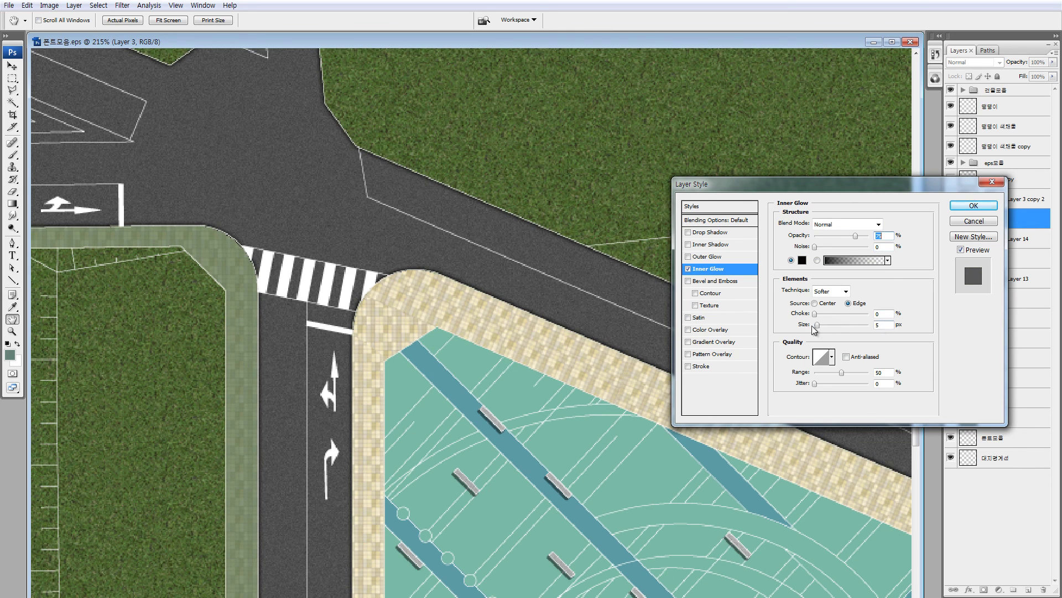
Step: Set the Inner Glow to 46% opacity, 8% choke and 8 px size, and apply it to the roads
{"action": "left_click_drag", "start_coordinate": [815, 314], "coordinate": [819, 314]}
{"action": "left_click_drag", "start_coordinate": [856, 236], "coordinate": [841, 238]}
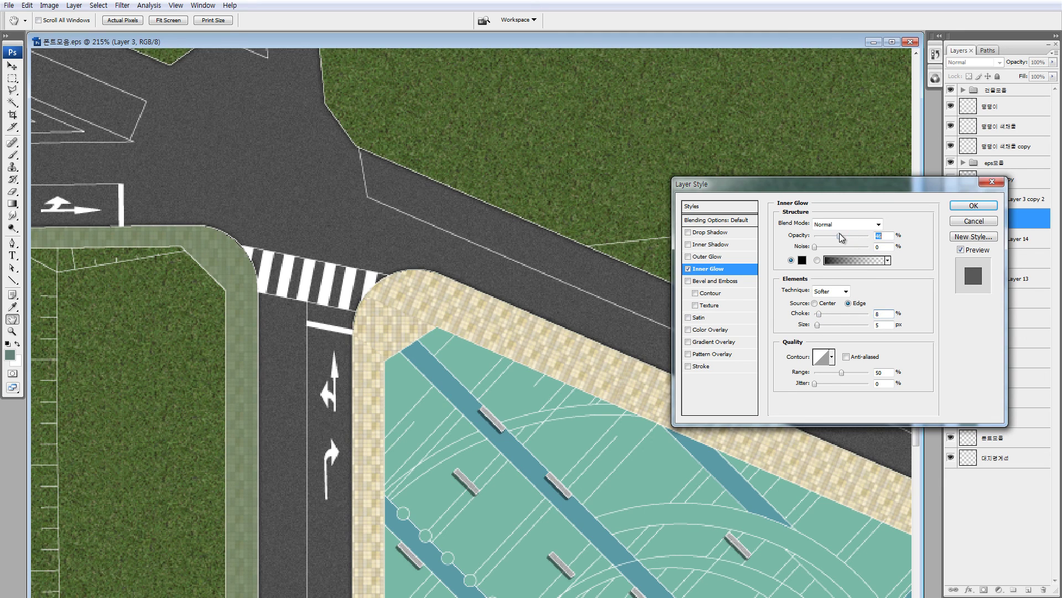
{"action": "left_click_drag", "start_coordinate": [818, 325], "coordinate": [817, 328]}
{"action": "type", "text": "3"}
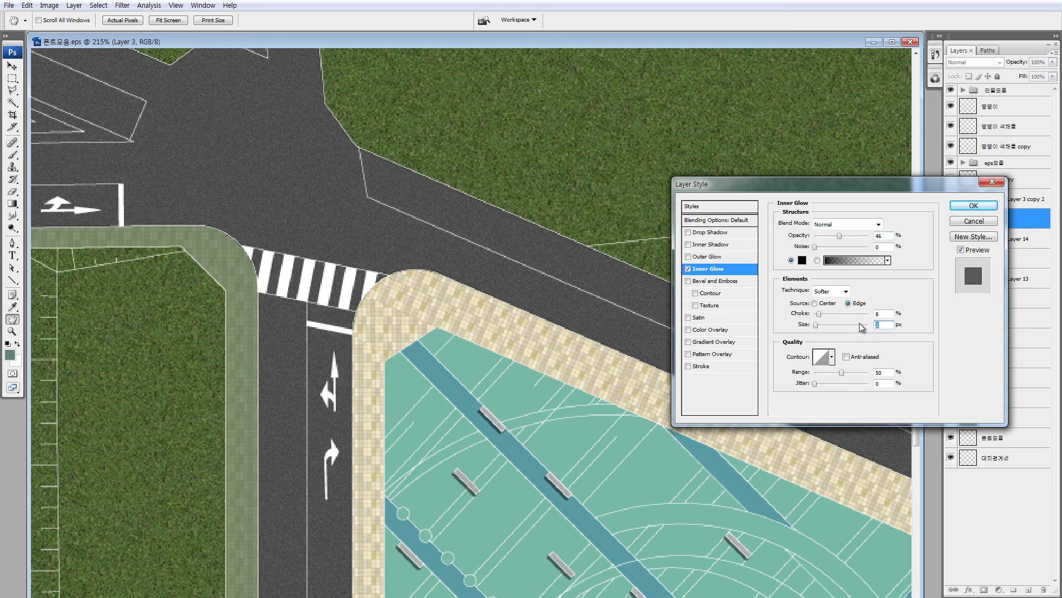
{"action": "key", "text": "BackSpace"}
{"action": "type", "text": "5"}
{"action": "key", "text": "BackSpace"}
{"action": "type", "text": "8"}
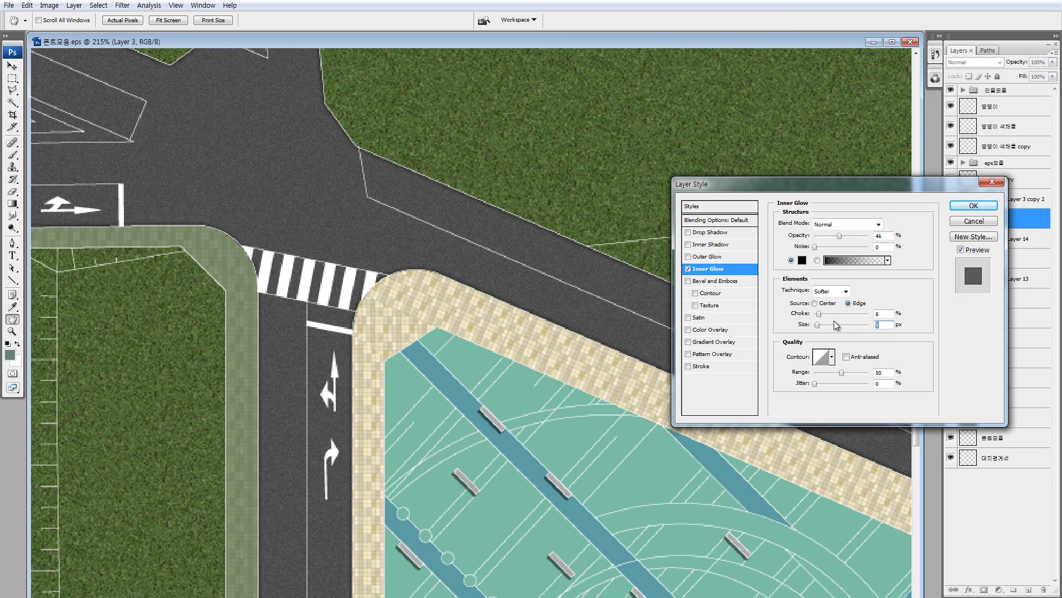
{"action": "left_click", "coordinate": [974, 205]}
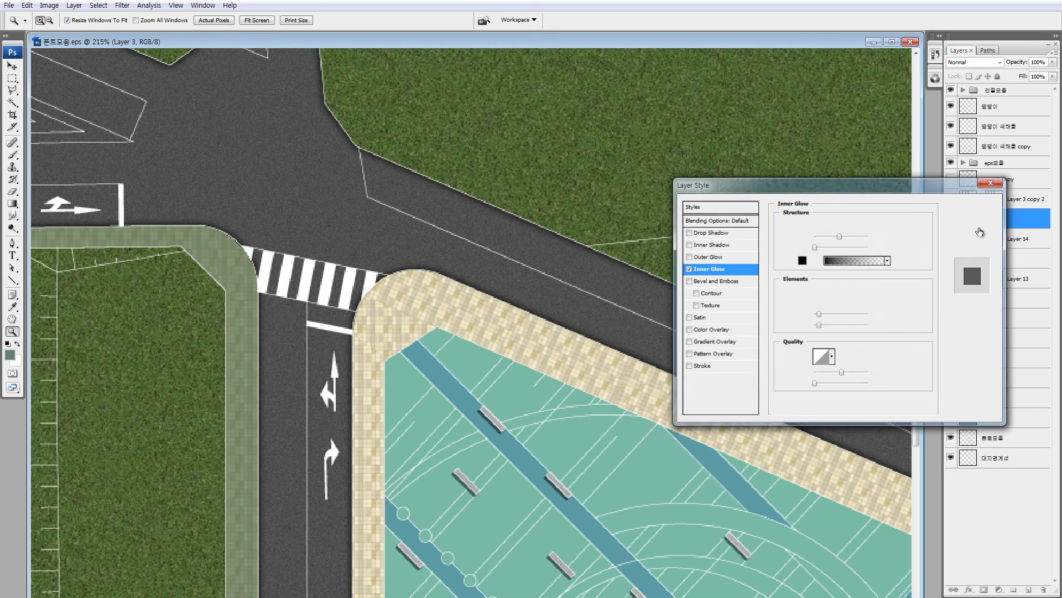
{"action": "left_click", "coordinate": [950, 219], "text": "alt"}
{"action": "left_click", "coordinate": [951, 219], "text": "alt"}
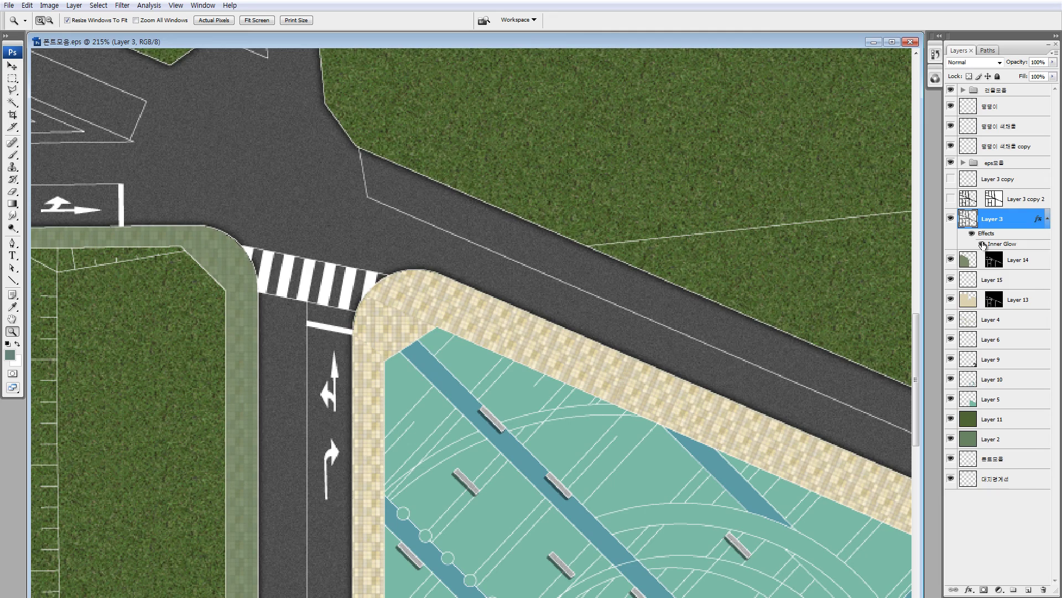
Step: Duplicate Layer 3 with its Inner Glow and turn off the glow on the original layer
{"action": "key", "text": "ctrl+minus"}
{"action": "key", "text": "ctrl+minus"}
{"action": "key", "text": "ctrl+minus"}
{"action": "key", "text": "ctrl+minus"}
{"action": "left_click_drag", "start_coordinate": [556, 403], "coordinate": [596, 456]}
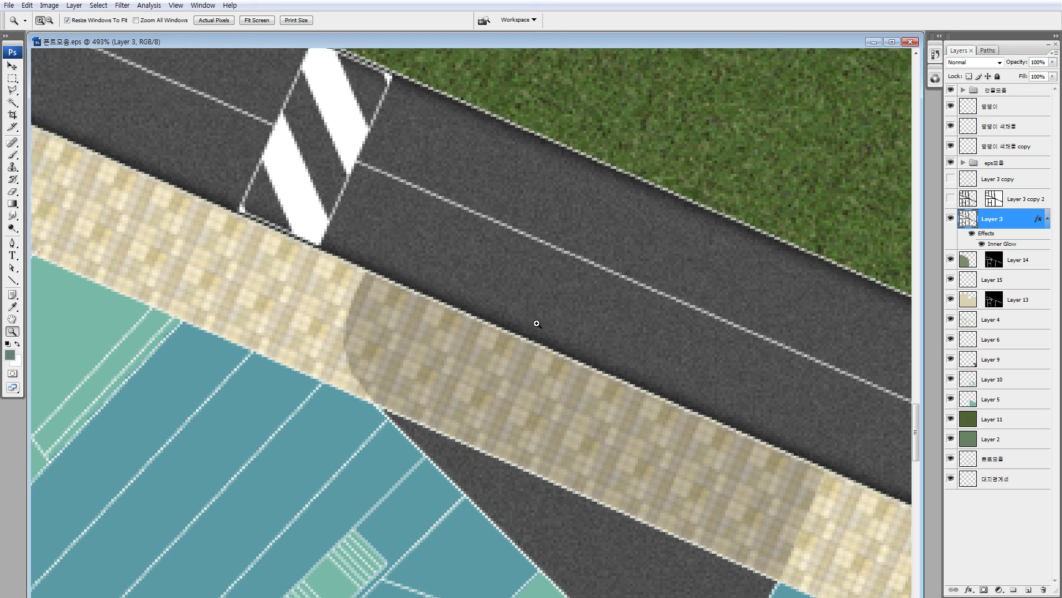
{"action": "key", "text": "ctrl+j"}
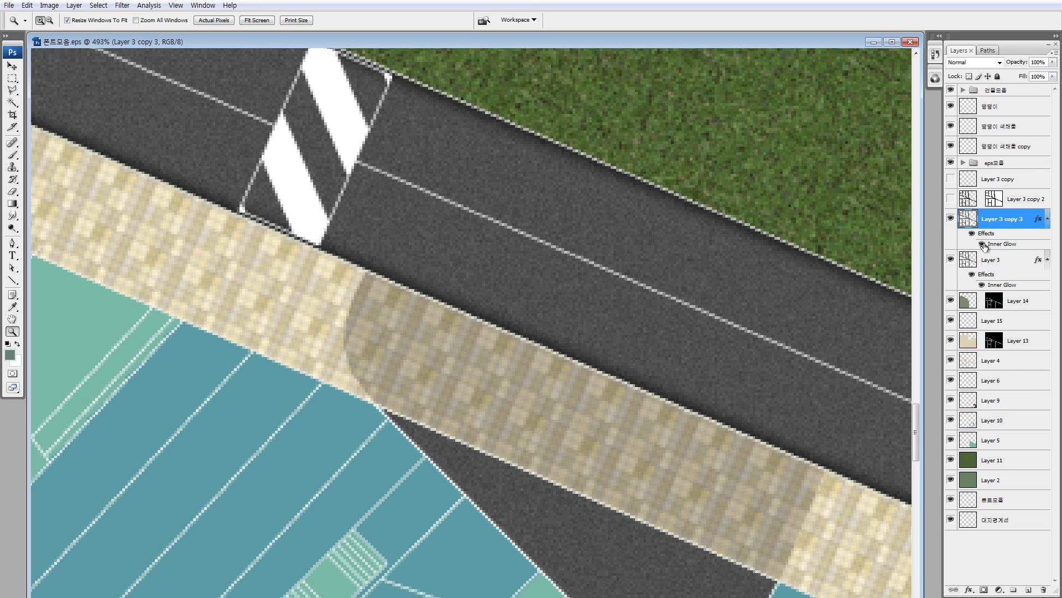
{"action": "left_click", "coordinate": [982, 244]}
{"action": "left_click", "coordinate": [981, 285]}
{"action": "left_click", "coordinate": [989, 260]}
Step: Set the duplicate's fill to 0% and merge it with a new empty layer to rasterise the glow
{"action": "left_click", "coordinate": [1008, 221]}
{"action": "left_click_drag", "start_coordinate": [1020, 81], "coordinate": [665, 103]}
{"action": "left_click", "coordinate": [950, 219], "text": "alt"}
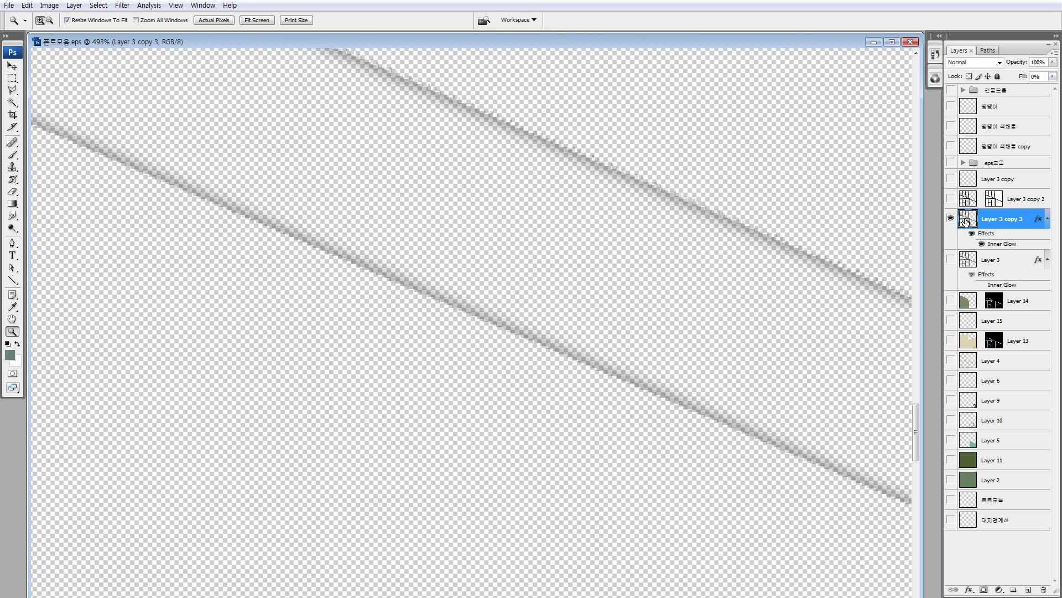
{"action": "left_click", "coordinate": [1026, 591]}
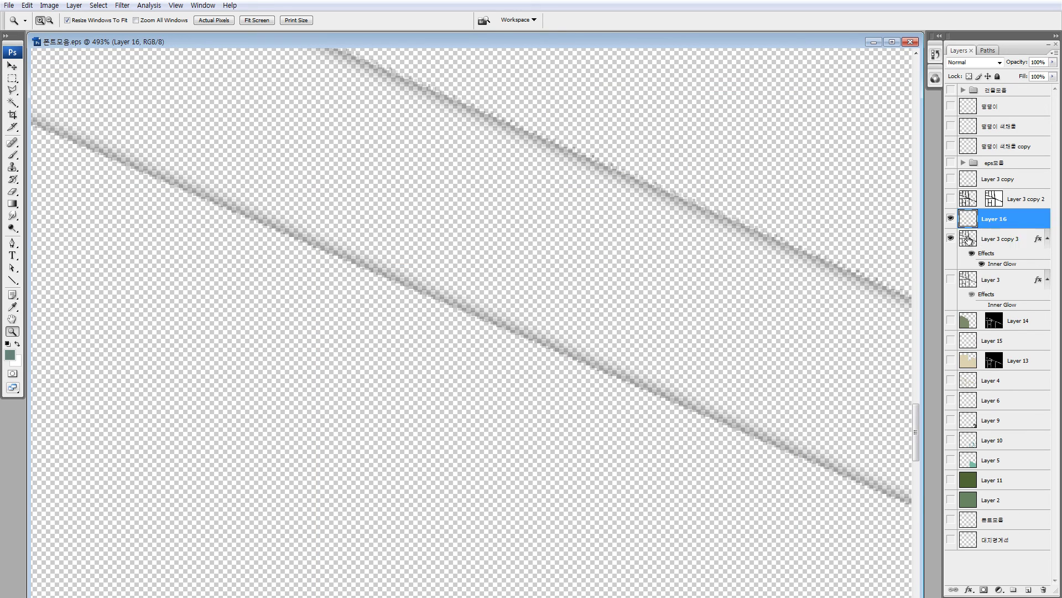
{"action": "left_click", "coordinate": [968, 239], "text": "shift"}
{"action": "key", "text": "ctrl+e"}
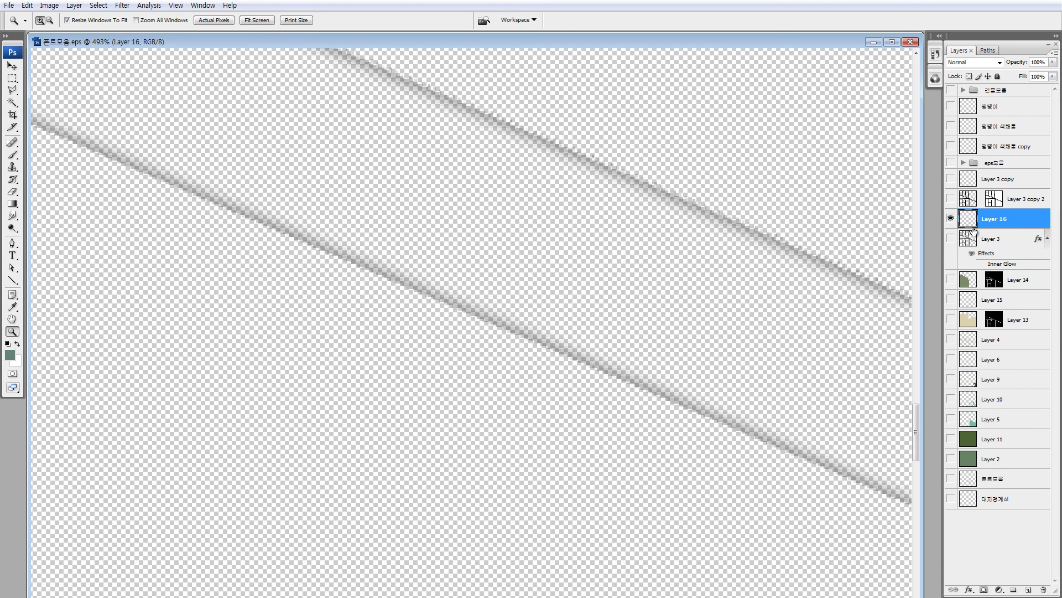
{"action": "left_click", "coordinate": [950, 219], "text": "alt"}
{"action": "left_click", "coordinate": [951, 221], "text": "alt"}
{"action": "left_click", "coordinate": [950, 222], "text": "alt"}
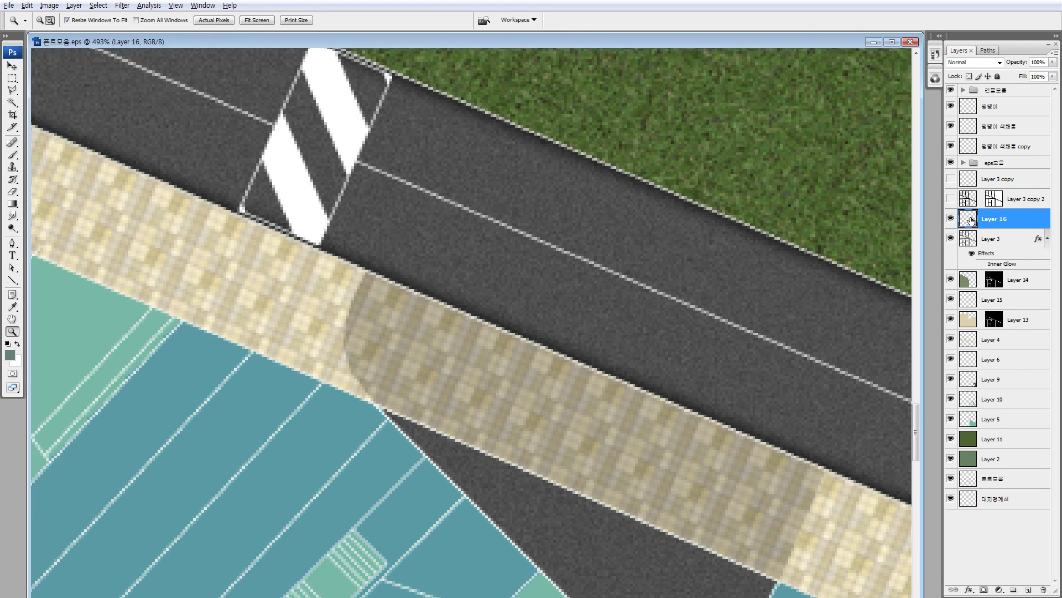
Step: Erase the rasterised glow along the road edge beside the darker paved driveway crossing
{"action": "key", "text": "e"}
{"action": "mouse_move", "coordinate": [406, 300]}
{"action": "left_mouse_down"}
{"action": "mouse_move", "coordinate": [422, 279]}
{"action": "mouse_move", "coordinate": [516, 349]}
{"action": "mouse_move", "coordinate": [621, 398]}
{"action": "mouse_move", "coordinate": [800, 431]}
{"action": "mouse_move", "coordinate": [789, 449]}
{"action": "left_mouse_up"}
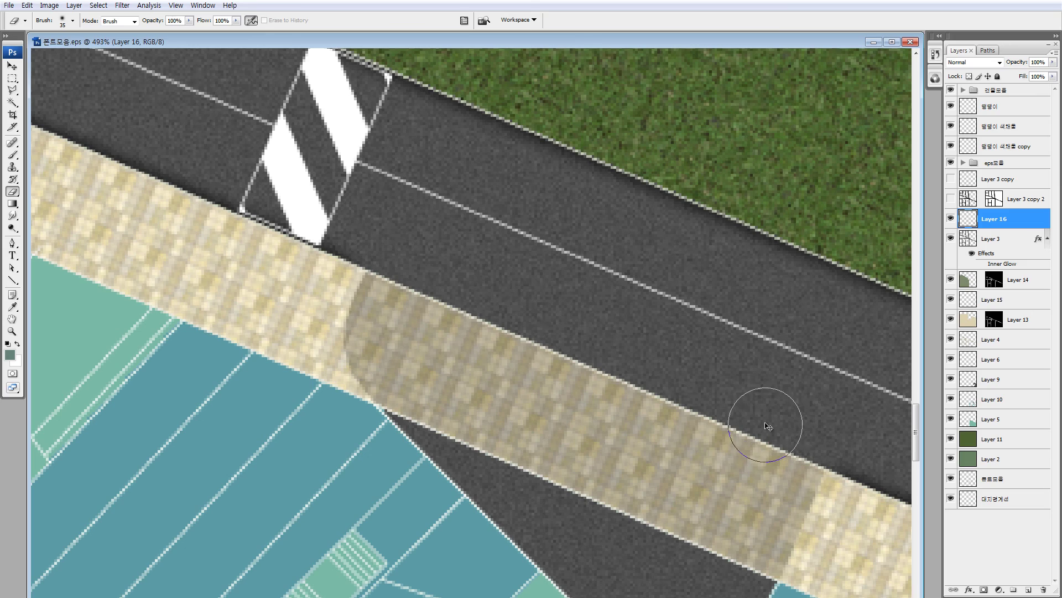
{"action": "key", "text": "ctrl+minus"}
{"action": "key", "text": "ctrl+minus"}
{"action": "key", "text": "ctrl+minus"}
{"action": "key", "text": "ctrl+minus"}
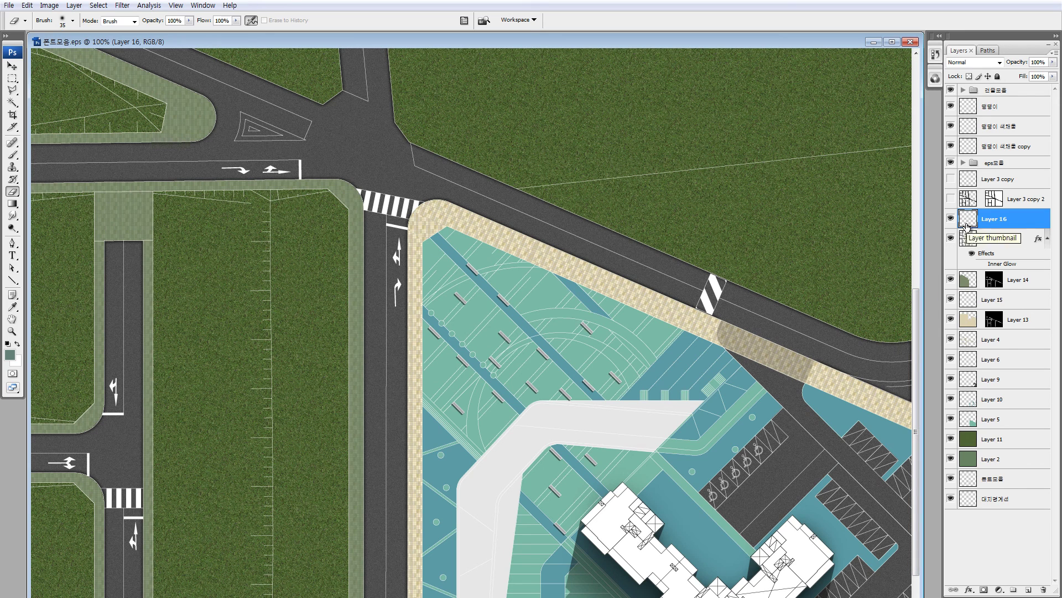
Step: Merge the rasterised glow layer and Layer 3 copy 2 down into Layer 3
{"action": "key", "text": "ctrl+e"}
{"action": "left_click", "coordinate": [951, 199]}
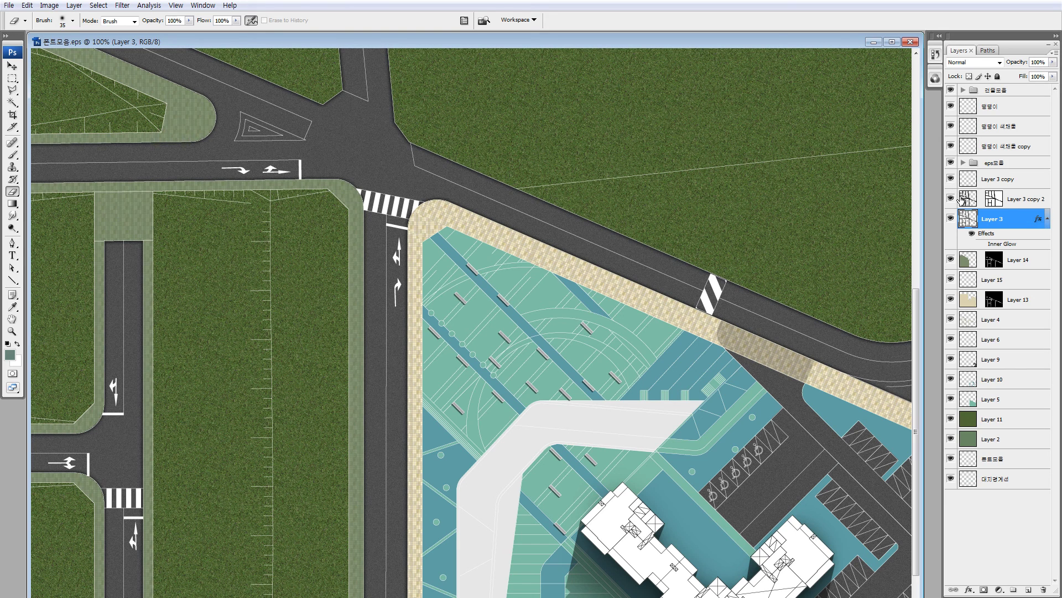
{"action": "left_click", "coordinate": [962, 199]}
{"action": "key", "text": "ctrl+e"}
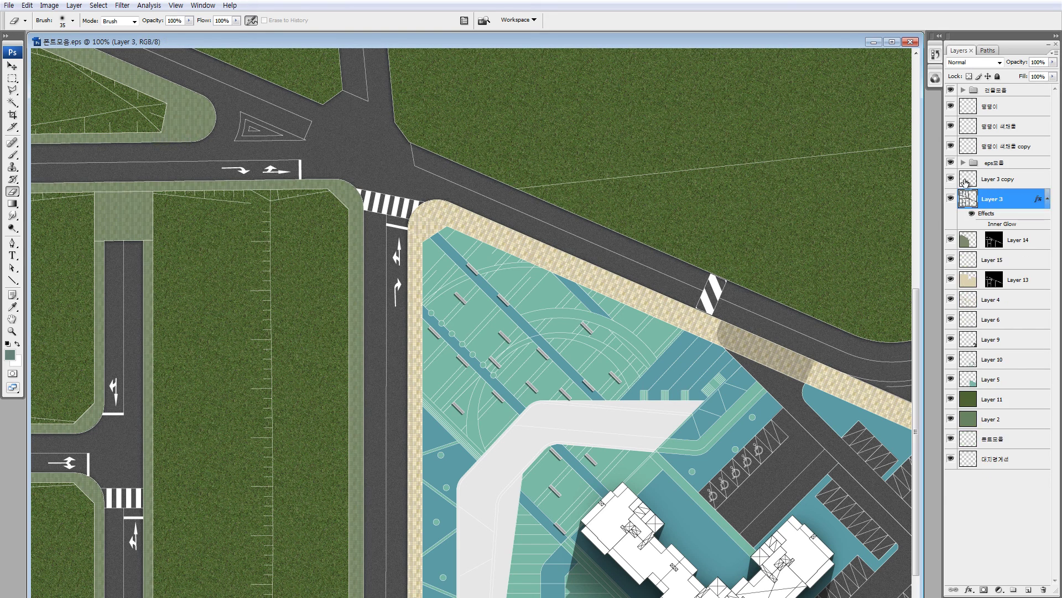
Step: Compare the plan with and without Layer 3 copy's shading and leave that layer hidden
{"action": "left_click", "coordinate": [966, 181]}
{"action": "left_click", "coordinate": [950, 180]}
{"action": "left_click", "coordinate": [950, 180]}
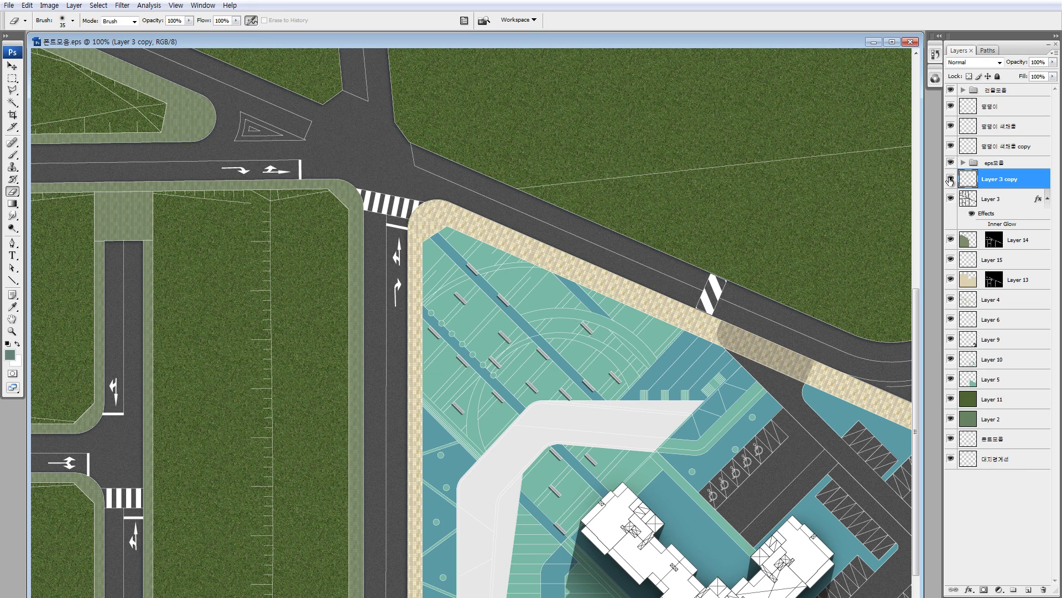
{"action": "left_click", "coordinate": [951, 179]}
{"action": "left_click", "coordinate": [951, 180]}
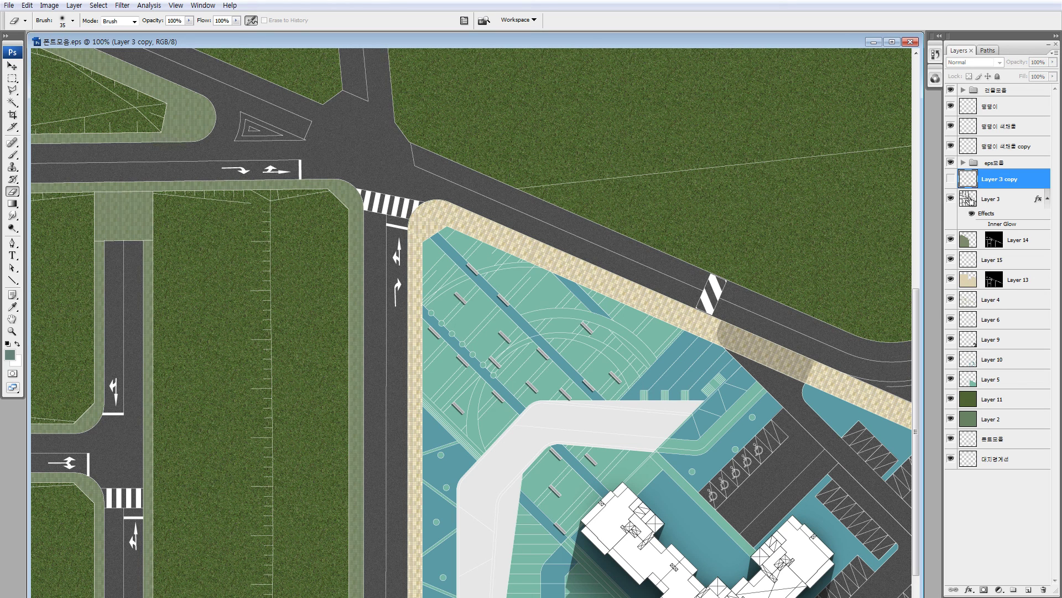
Step: Load Layer 3's road shape as a selection and add a new layer above it
{"action": "left_click", "coordinate": [969, 199], "text": "ctrl"}
{"action": "left_click", "coordinate": [969, 199]}
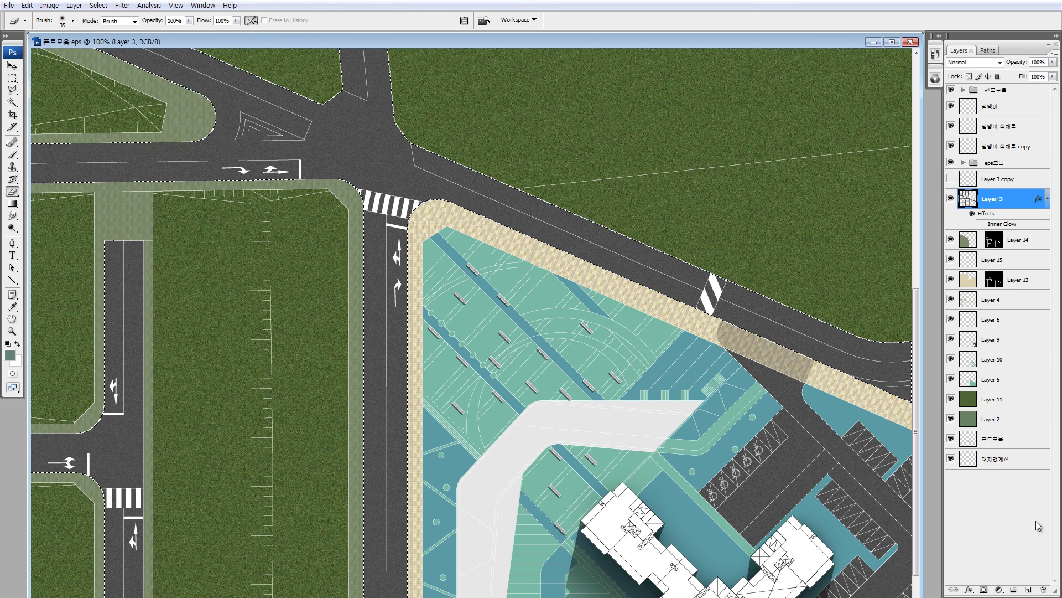
{"action": "left_click", "coordinate": [1027, 589]}
Step: Stroke the road selection on the new layer with a black, centred outline
{"action": "key", "text": "alt+e"}
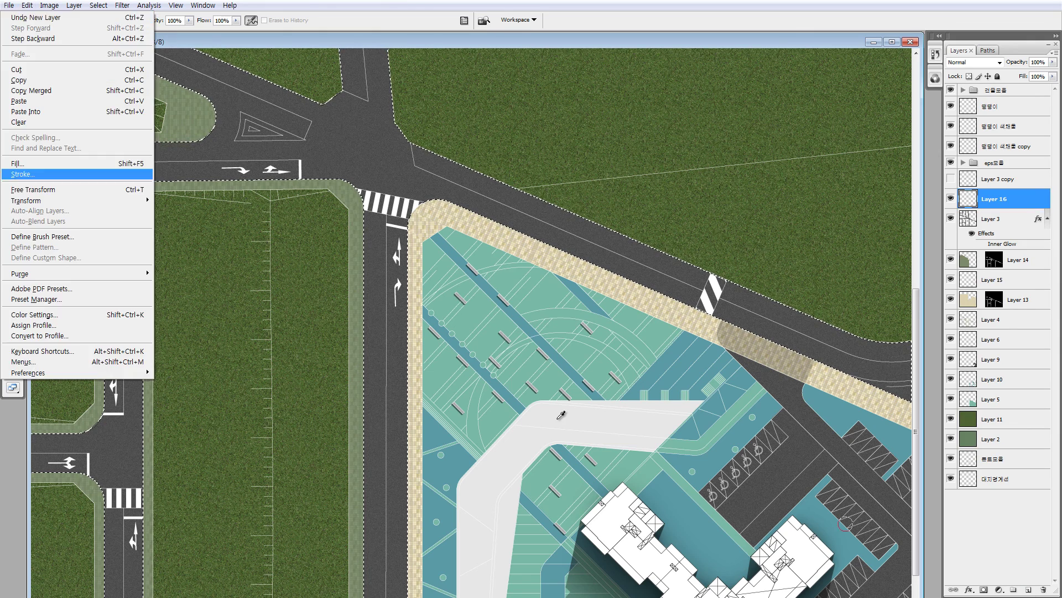
{"action": "key", "text": "s"}
{"action": "left_click", "coordinate": [815, 188]}
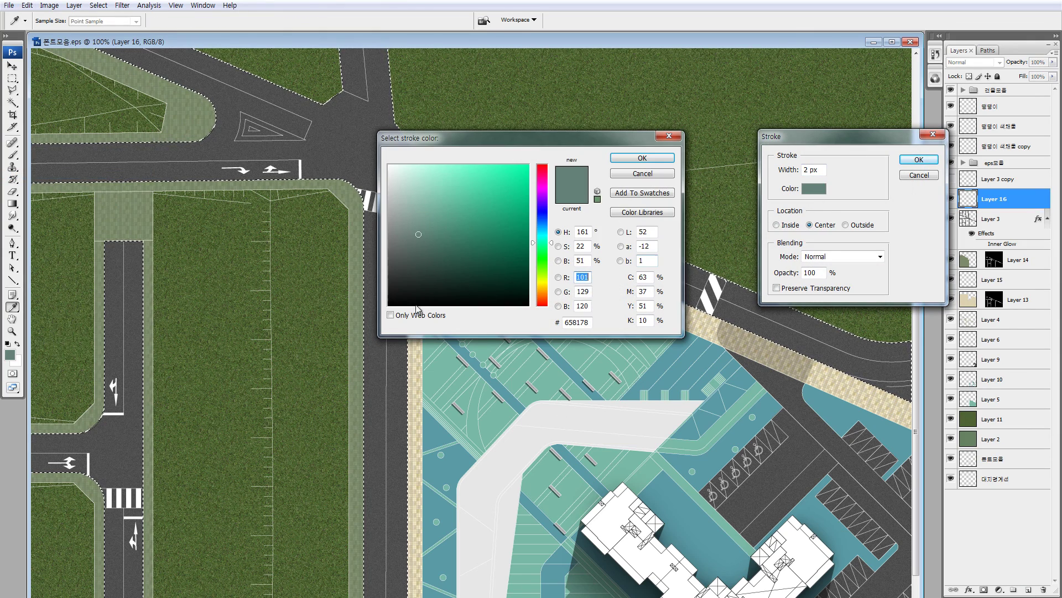
{"action": "left_click", "coordinate": [389, 304]}
{"action": "left_click", "coordinate": [642, 158]}
{"action": "left_click", "coordinate": [777, 224]}
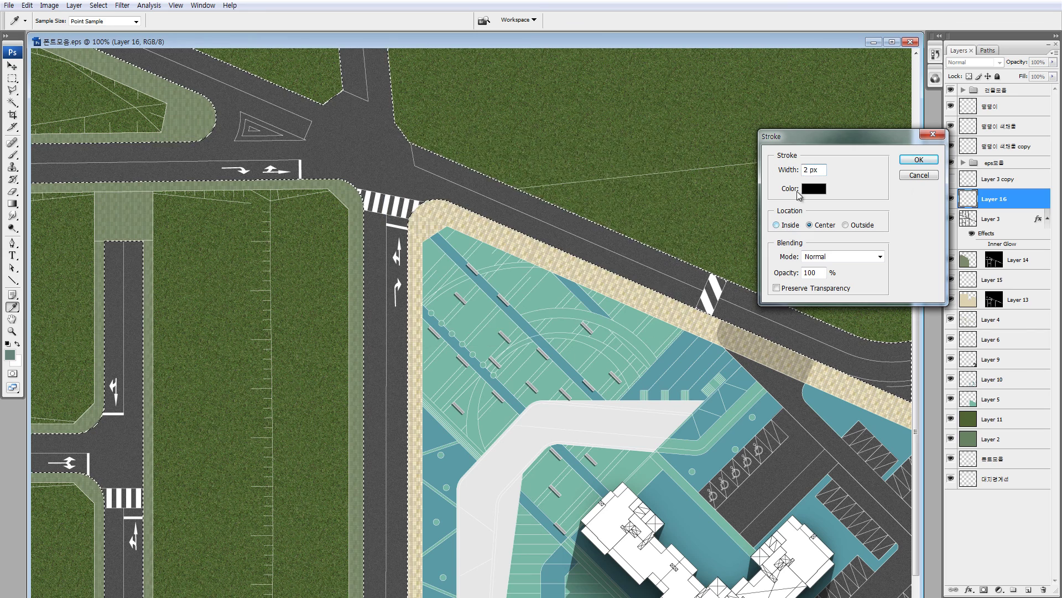
{"action": "left_click", "coordinate": [810, 225]}
{"action": "double_click", "coordinate": [812, 169]}
{"action": "key", "text": "Return"}
Step: Soften the black road outline on Layer 16 with a Gaussian Blur
{"action": "key", "text": "z"}
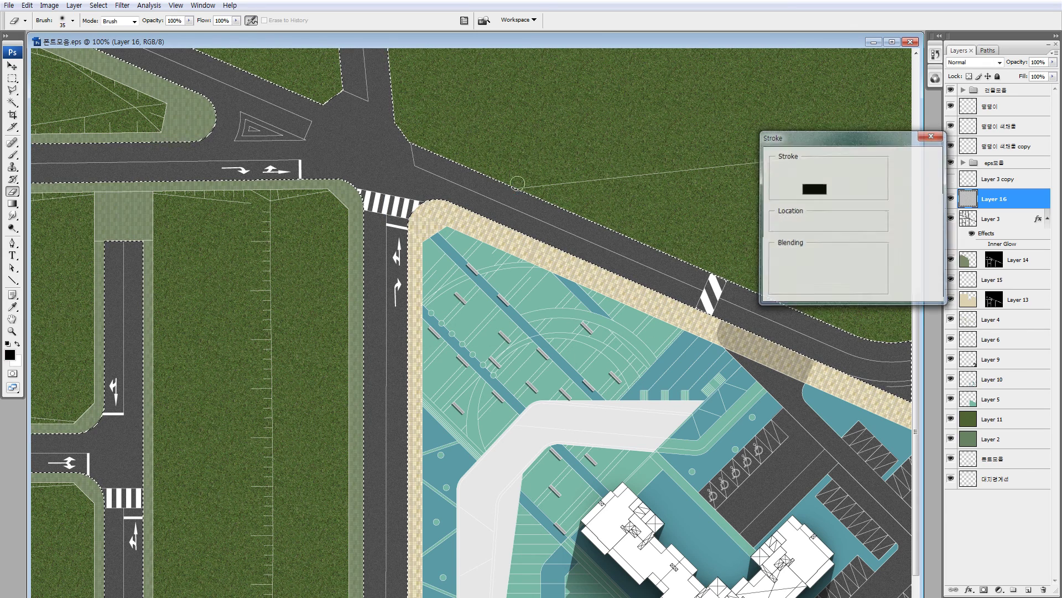
{"action": "left_click_drag", "start_coordinate": [453, 158], "coordinate": [564, 236]}
{"action": "key", "text": "v"}
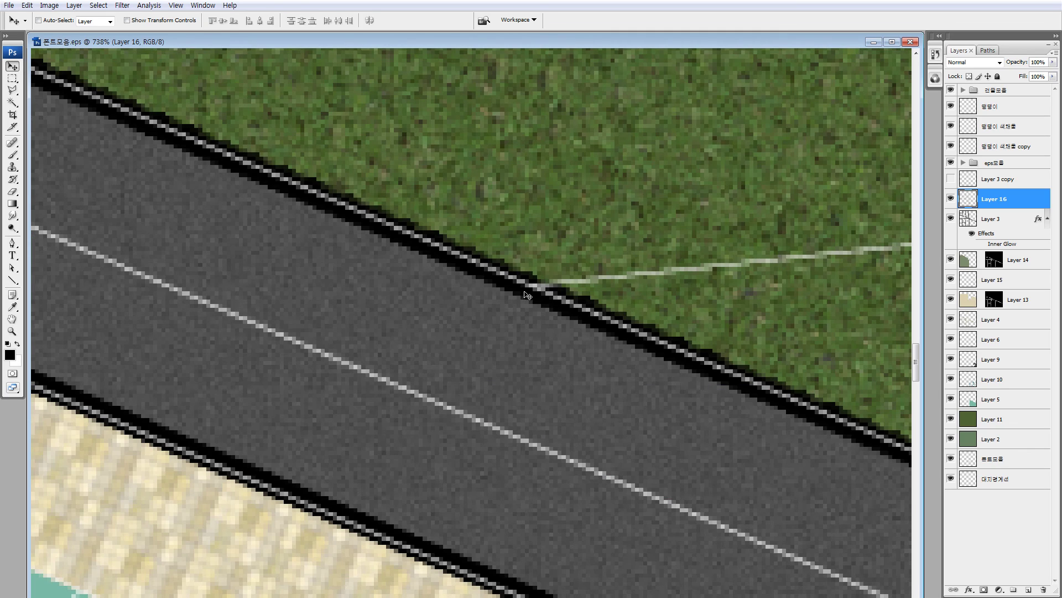
{"action": "left_click", "coordinate": [117, 5]}
{"action": "mouse_move", "coordinate": [65, 117]}
{"action": "left_click", "coordinate": [167, 159]}
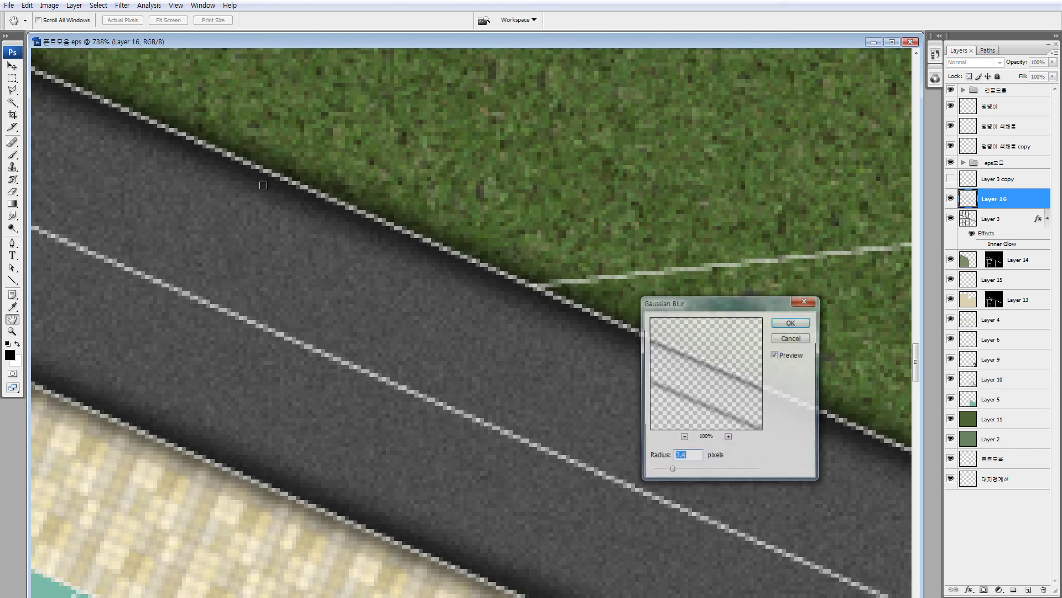
{"action": "left_click", "coordinate": [790, 323]}
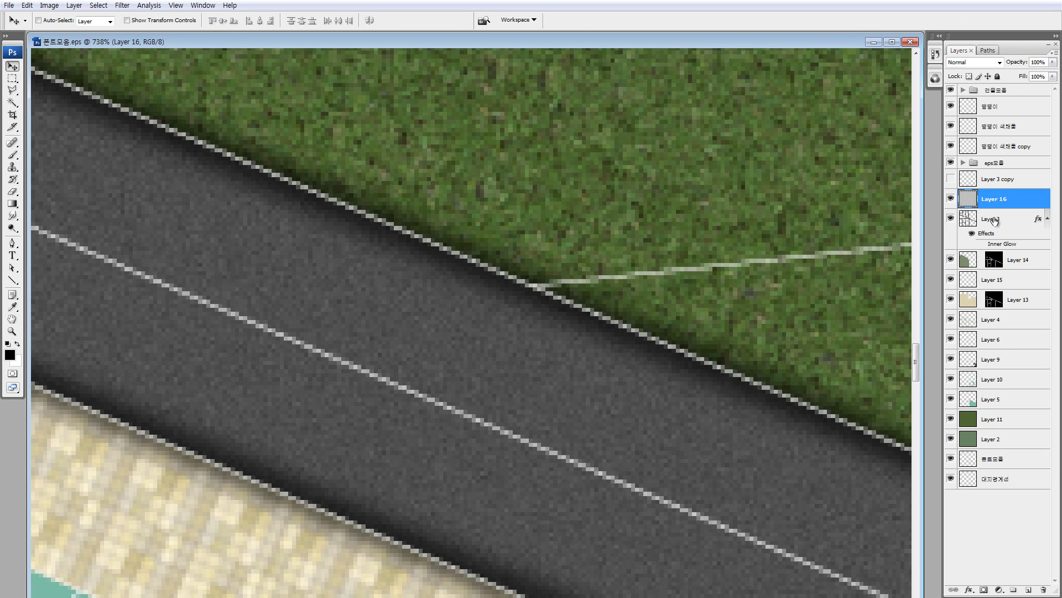
Step: Load Layer 3's road shape as a selection and add it to Layer 16 as a layer mask
{"action": "left_click", "coordinate": [968, 219], "text": "ctrl"}
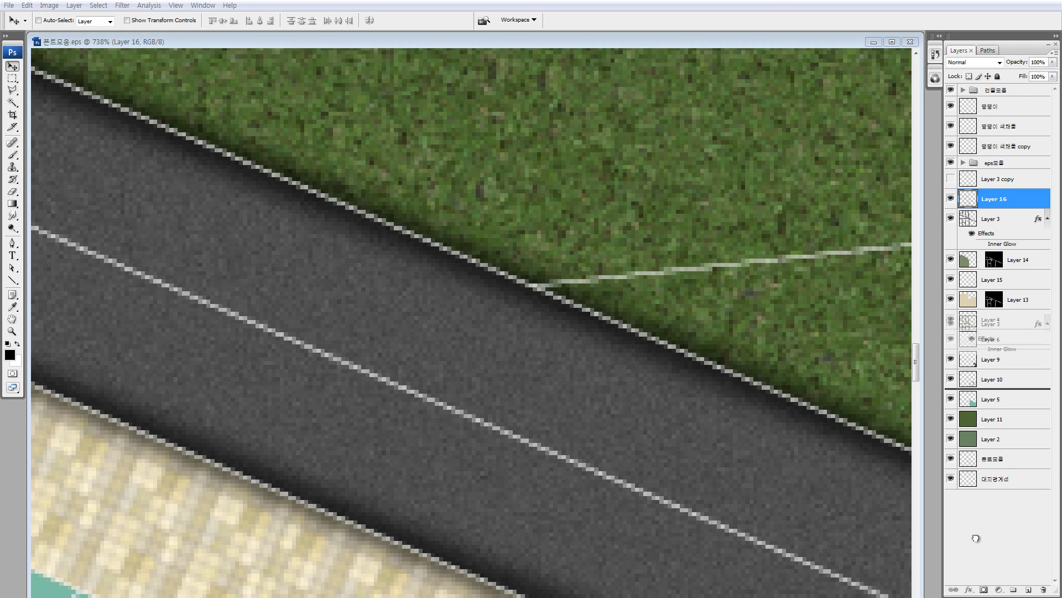
{"action": "left_click", "coordinate": [984, 590]}
{"action": "key", "text": "ctrl+minus"}
{"action": "key", "text": "ctrl+minus"}
{"action": "key", "text": "ctrl+minus"}
{"action": "key", "text": "ctrl+minus"}
{"action": "key", "text": "ctrl+minus"}
{"action": "key", "text": "ctrl+minus"}
{"action": "key", "text": "ctrl+minus"}
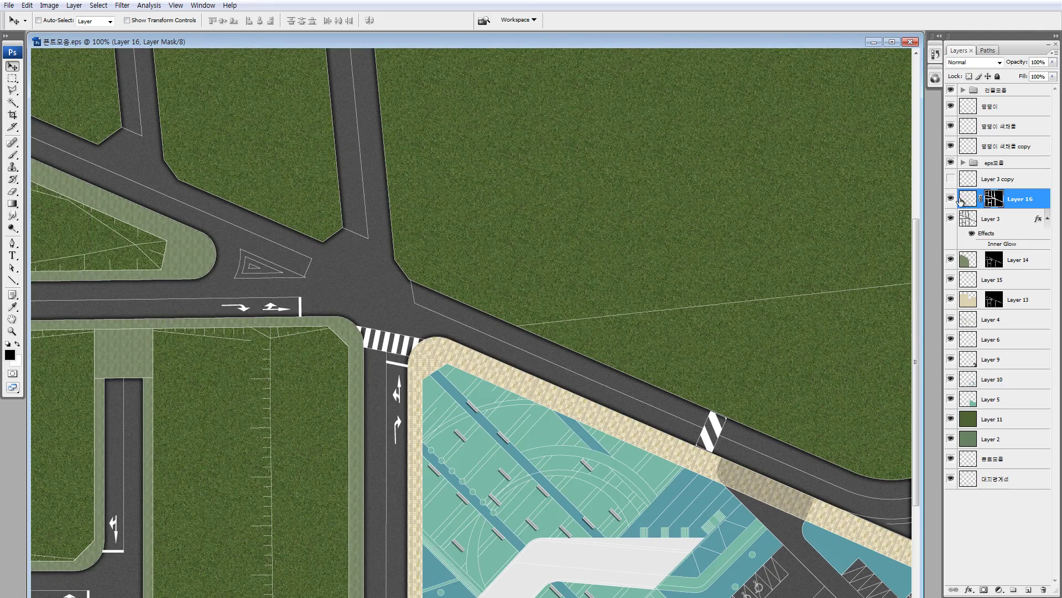
Step: View Layer 16 in isolation, then compare the plan with and without its blurred edge shading
{"action": "left_click", "coordinate": [961, 200]}
{"action": "left_click", "coordinate": [951, 199], "text": "alt"}
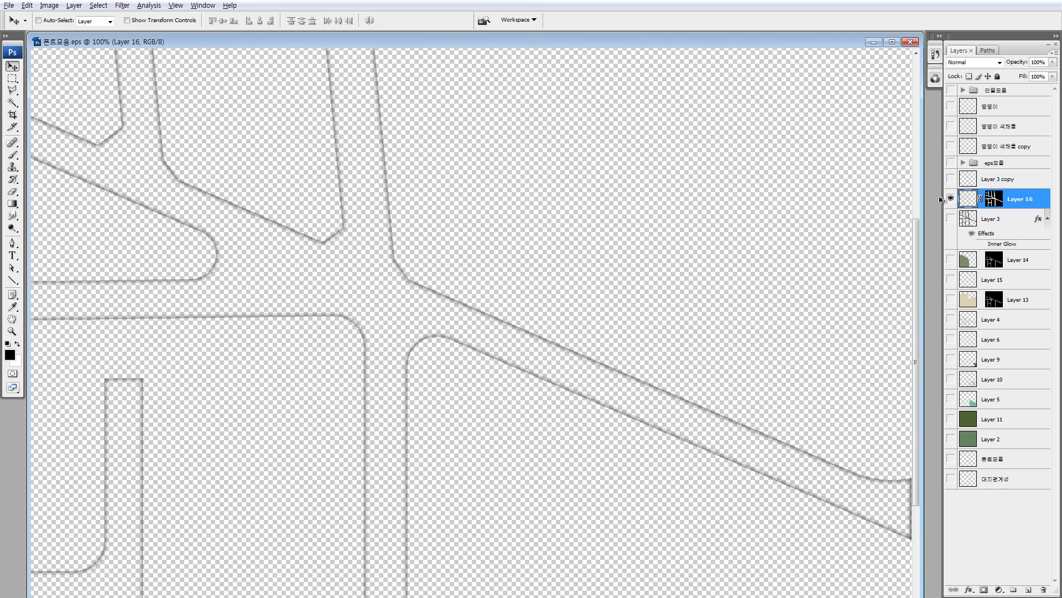
{"action": "left_click", "coordinate": [950, 198], "text": "alt"}
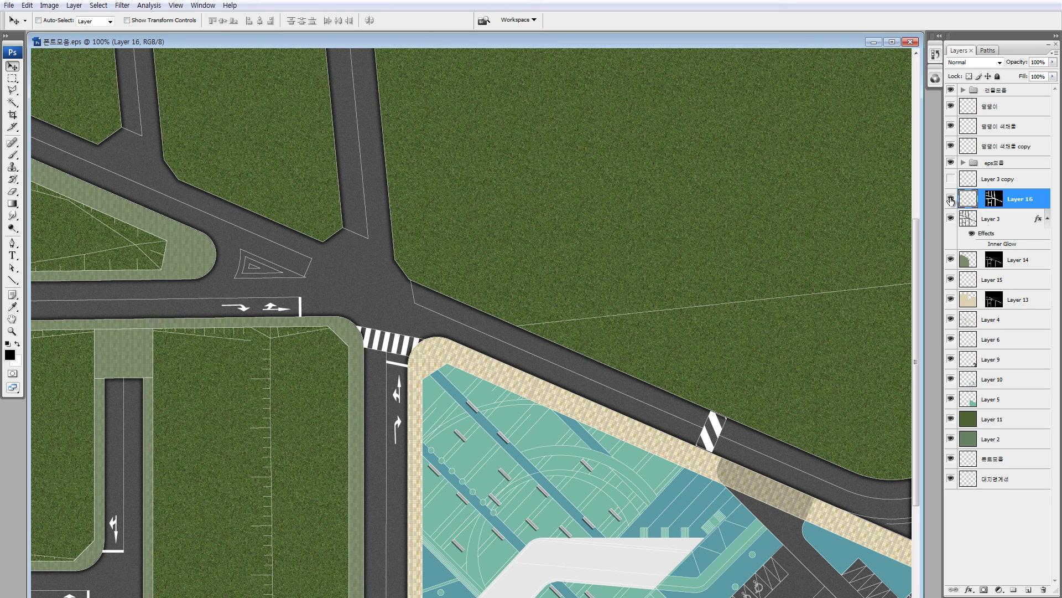
{"action": "left_click", "coordinate": [950, 200]}
{"action": "left_click", "coordinate": [951, 199]}
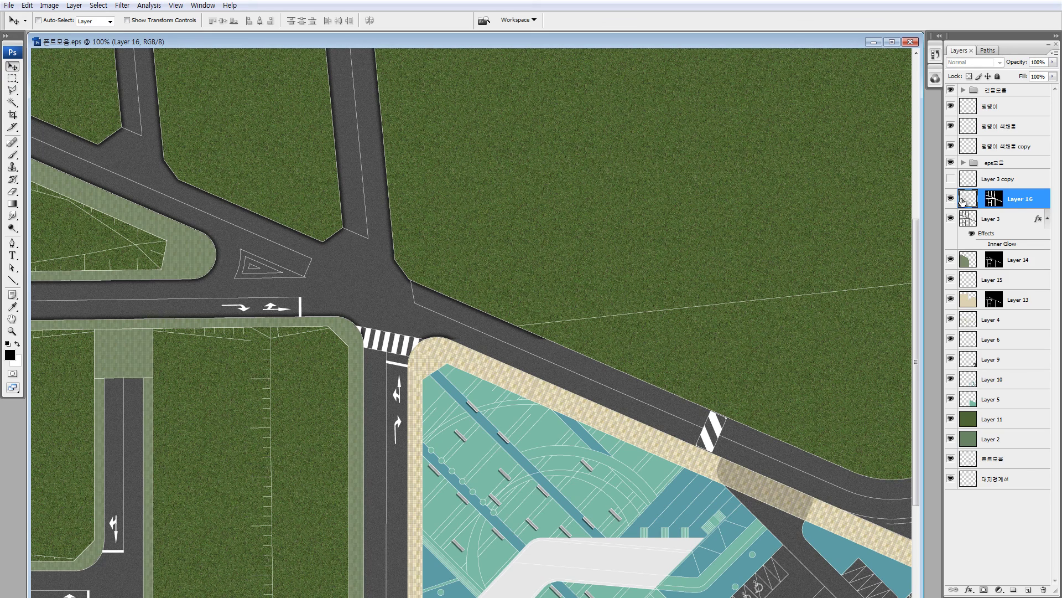
Step: Merge Layer 16 down into Layer 3 and make Layer 3 copy visible again
{"action": "key", "text": "ctrl+e"}
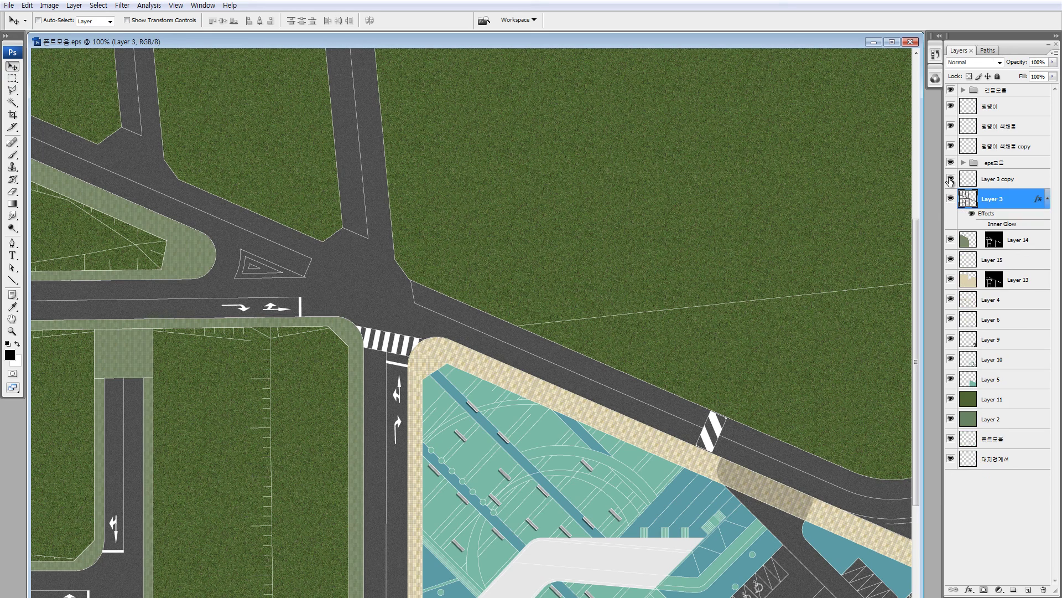
{"action": "left_click", "coordinate": [950, 180]}
{"action": "key", "text": "ctrl+minus"}
{"action": "key", "text": "ctrl+minus"}
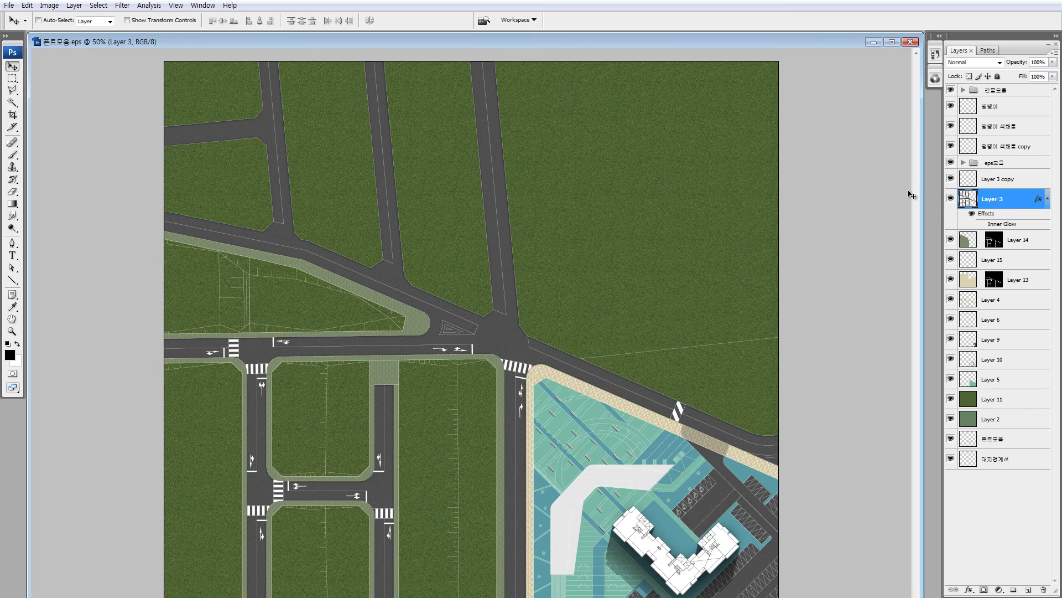
{"action": "key", "text": "ctrl+minus"}
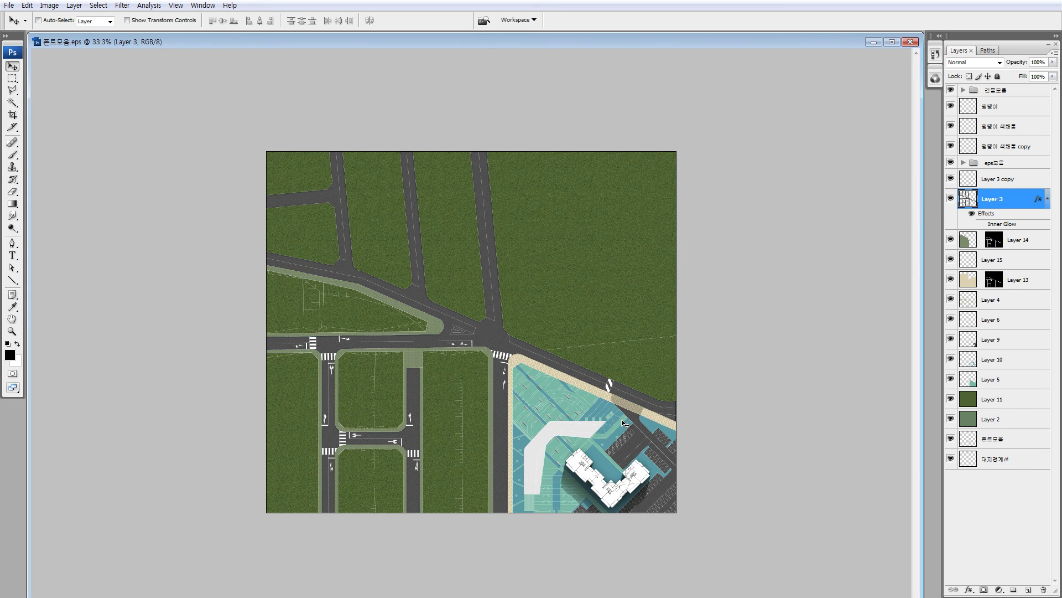
Step: Select the blue paving layer beside the building, Layer 10, and load its shape as a selection
{"action": "key", "text": "z"}
{"action": "left_click_drag", "start_coordinate": [500, 357], "coordinate": [662, 528]}
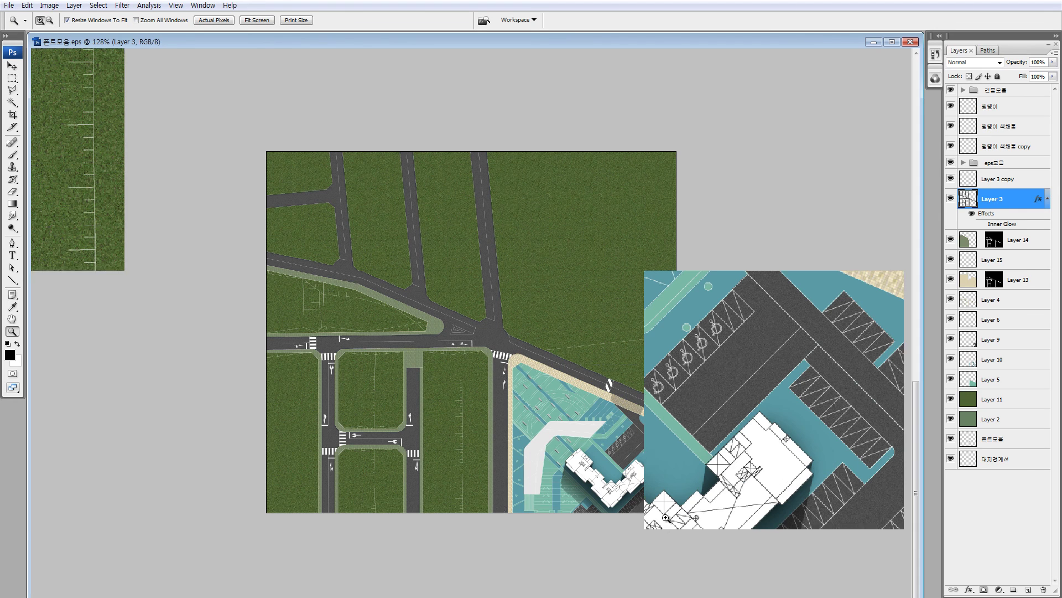
{"action": "key", "text": "v"}
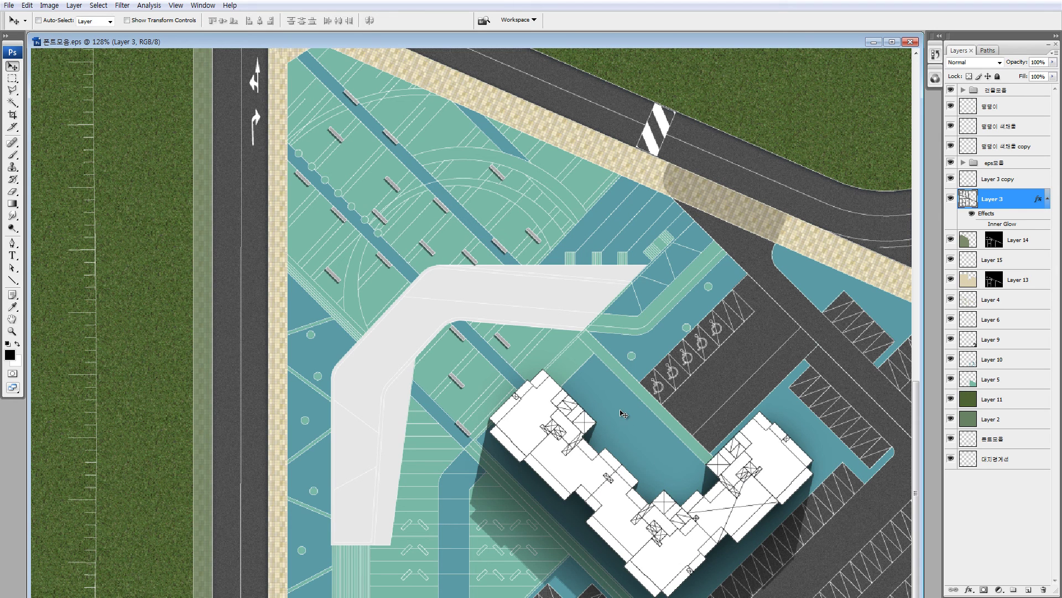
{"action": "left_click", "coordinate": [623, 411], "text": "ctrl"}
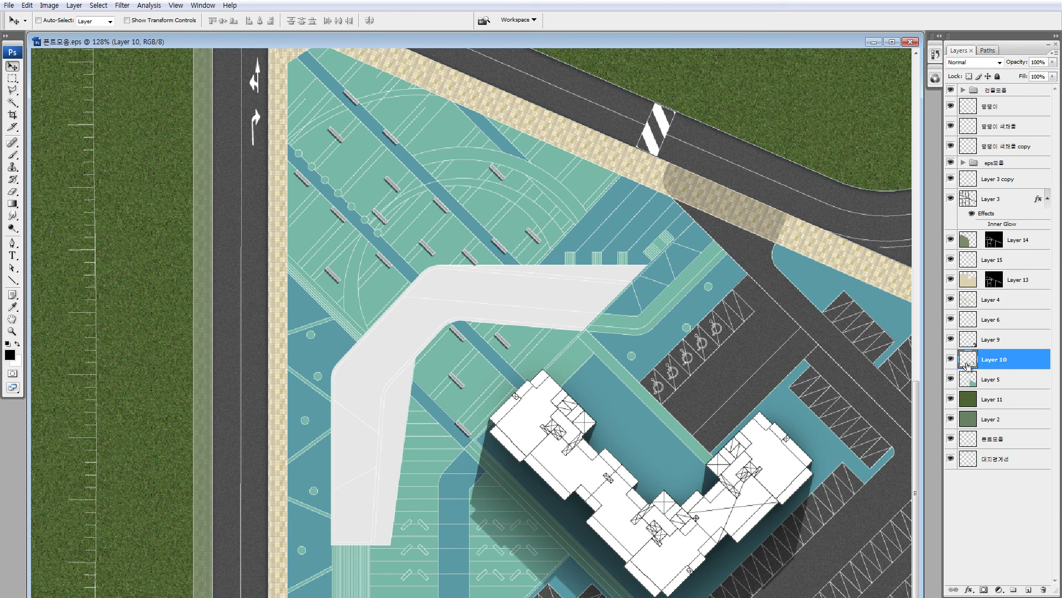
{"action": "left_click", "coordinate": [968, 365], "text": "ctrl"}
{"action": "key", "text": "ctrl+minus"}
{"action": "key", "text": "ctrl+minus"}
{"action": "key", "text": "ctrl+minus"}
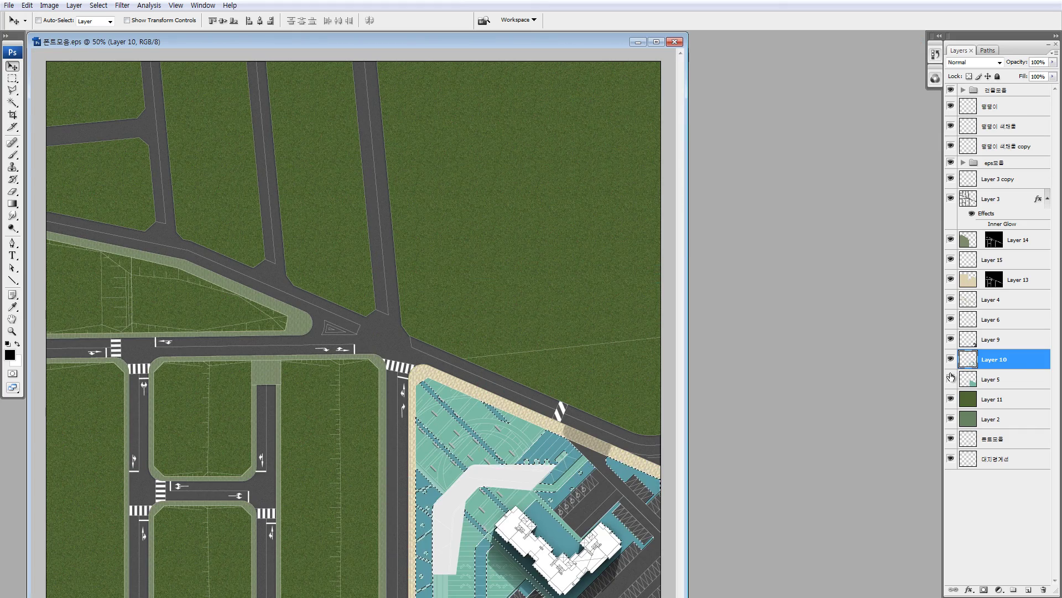
Step: Make the textured grass layer, Layer 11, the active layer
{"action": "left_click", "coordinate": [502, 330], "text": "ctrl"}
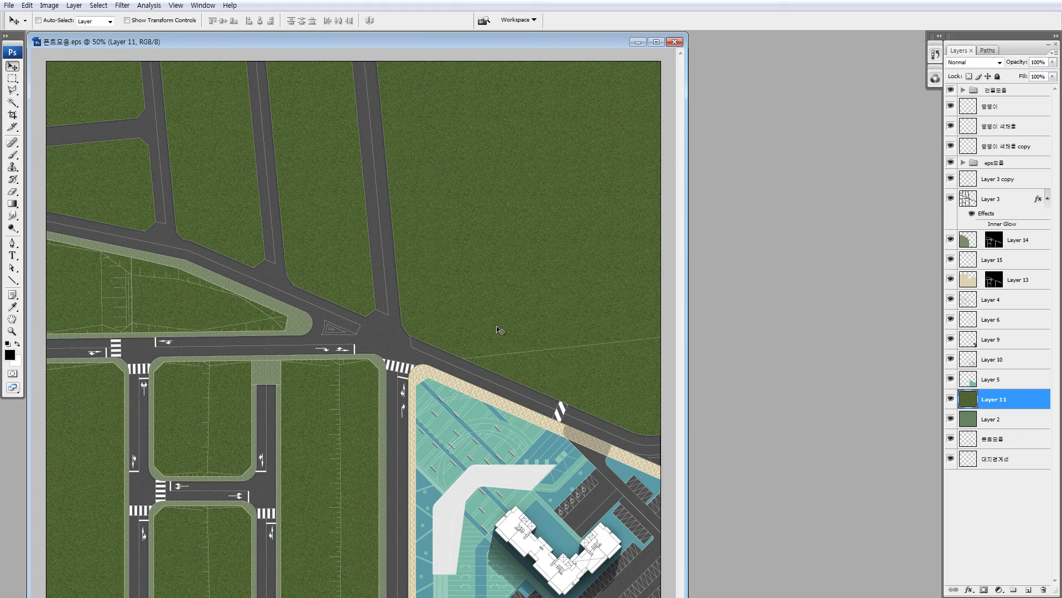
{"action": "left_click", "coordinate": [980, 420]}
{"action": "left_click", "coordinate": [974, 404]}
Step: Switch to the Chrome browser, search Google Images for "잔디" and browse the grass pictures
{"action": "key", "text": "alt+Tab"}
{"action": "scroll", "coordinate": [498, 139], "scroll_direction": "up", "scroll_amount": 5}
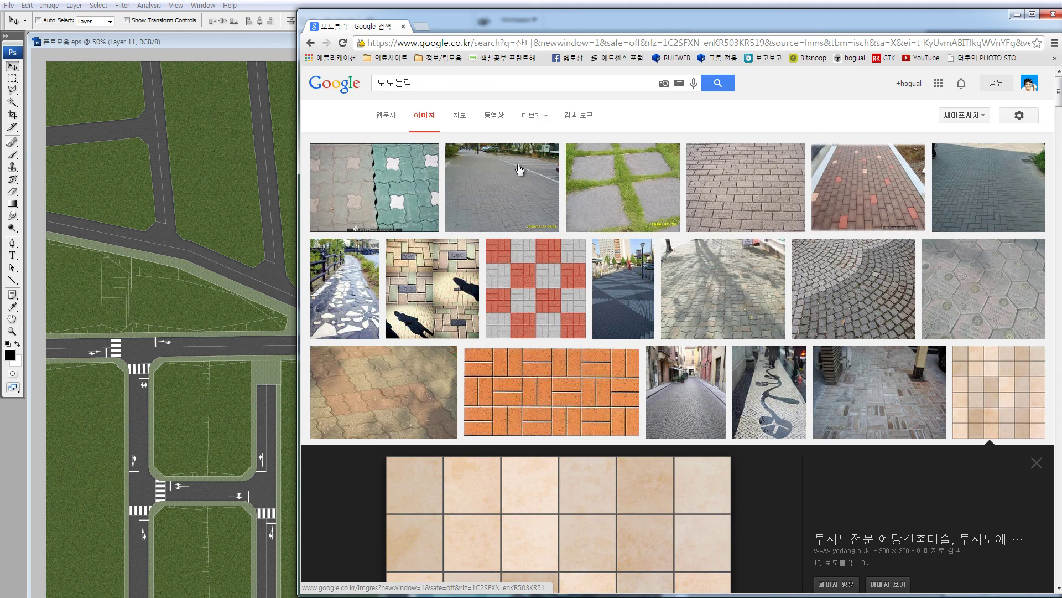
{"action": "double_click", "coordinate": [426, 85]}
{"action": "type", "text": "잔디"}
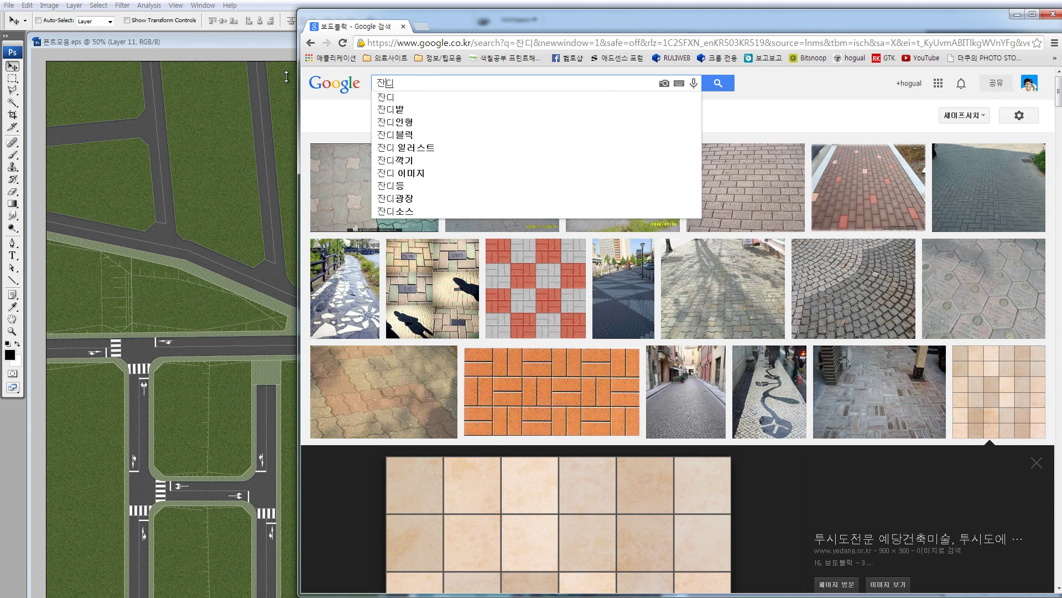
{"action": "key", "text": "Return"}
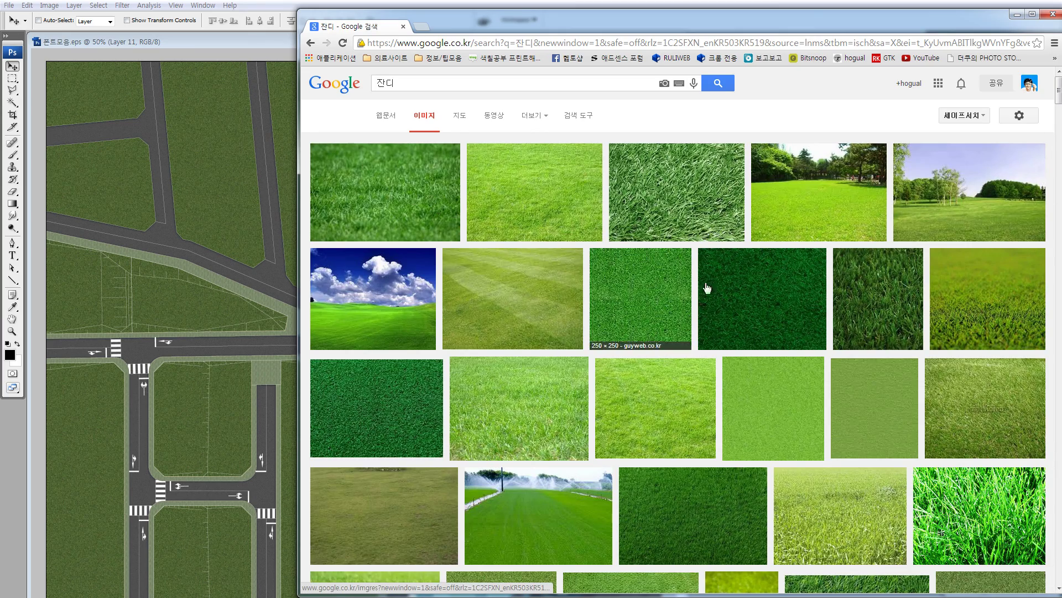
{"action": "scroll", "coordinate": [752, 385], "scroll_direction": "down", "scroll_amount": 3}
{"action": "scroll", "coordinate": [752, 383], "scroll_direction": "down", "scroll_amount": 12}
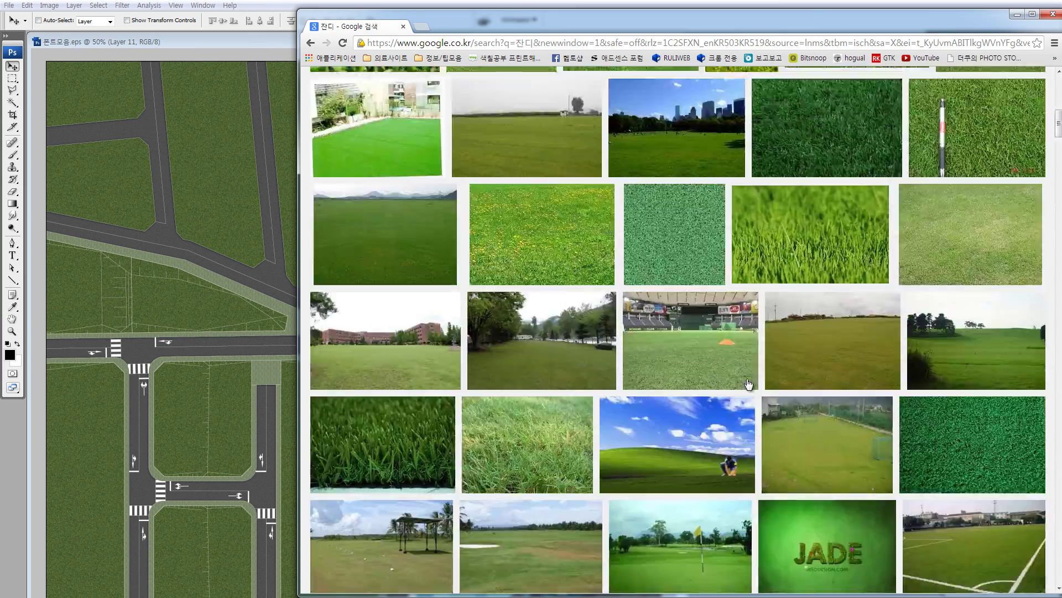
Step: Browse the grass image results and open the full-size picture of the square green artificial turf mat
{"action": "scroll", "coordinate": [745, 382], "scroll_direction": "down", "scroll_amount": 8}
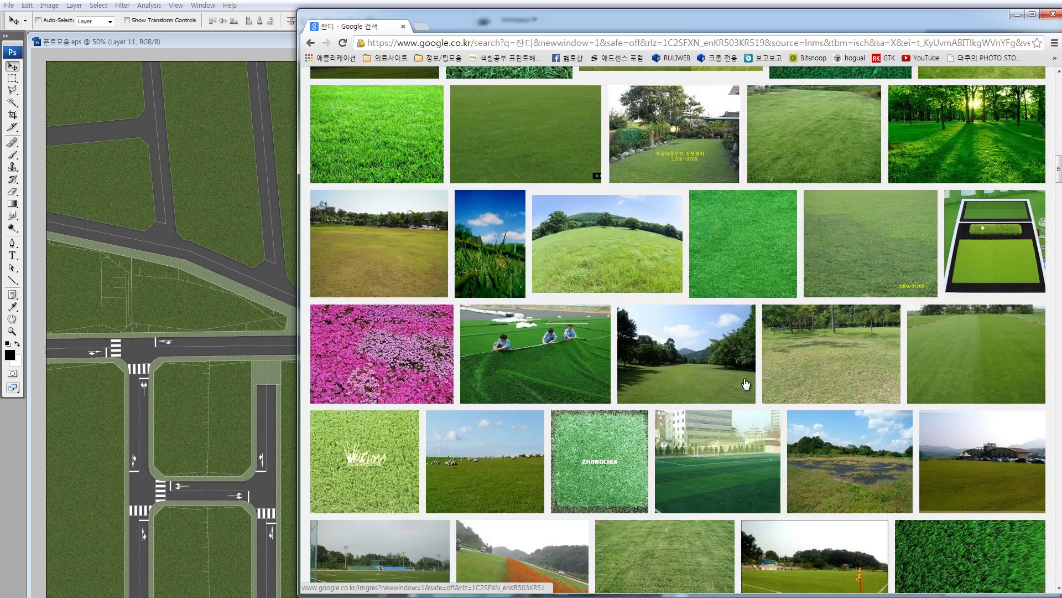
{"action": "scroll", "coordinate": [743, 383], "scroll_direction": "down", "scroll_amount": 6}
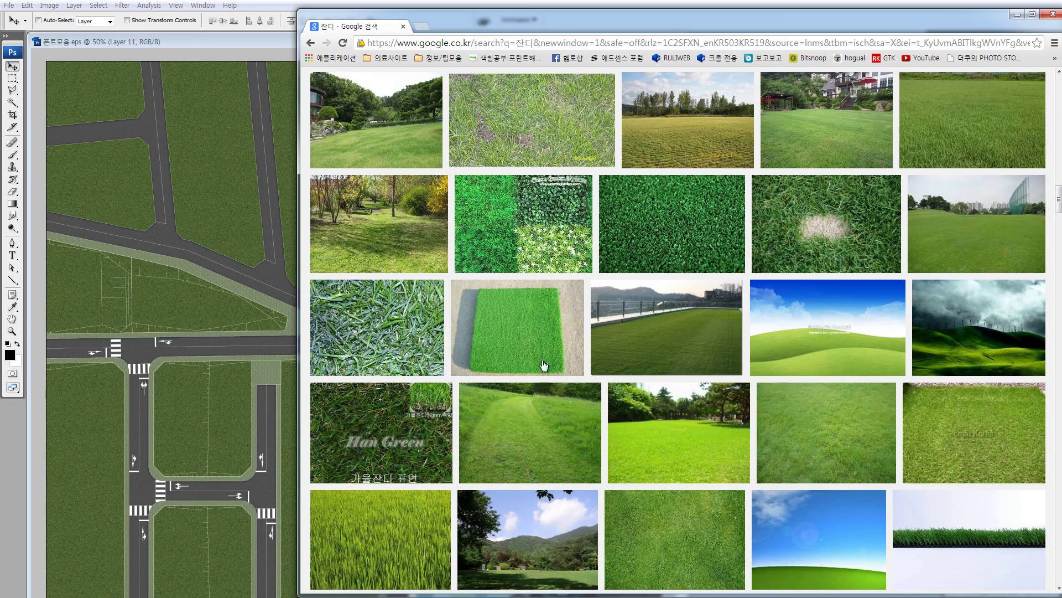
{"action": "left_click", "coordinate": [519, 339]}
{"action": "left_click", "coordinate": [882, 323]}
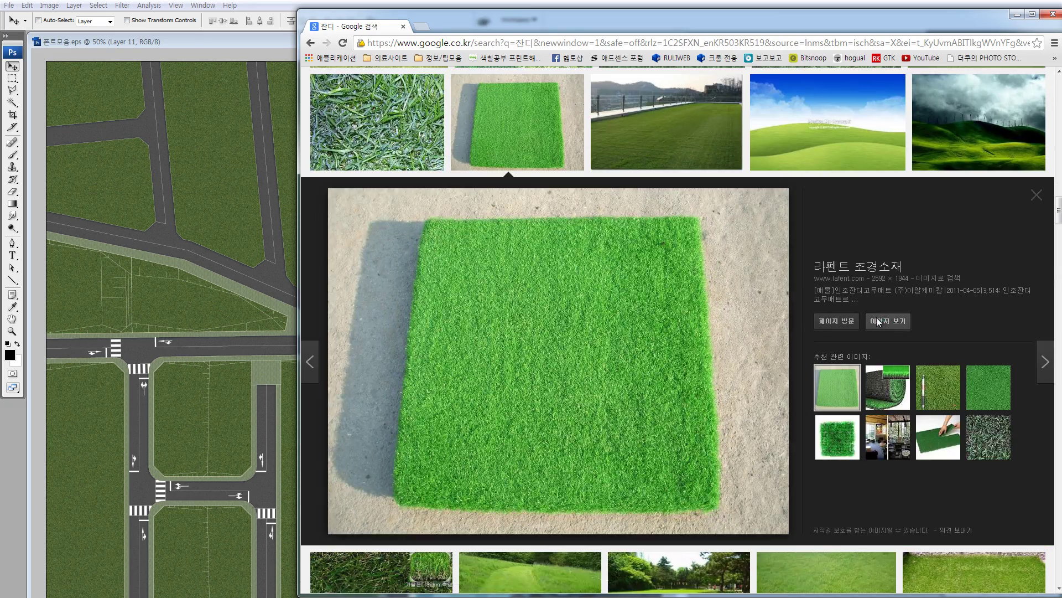
{"action": "left_click", "coordinate": [678, 313]}
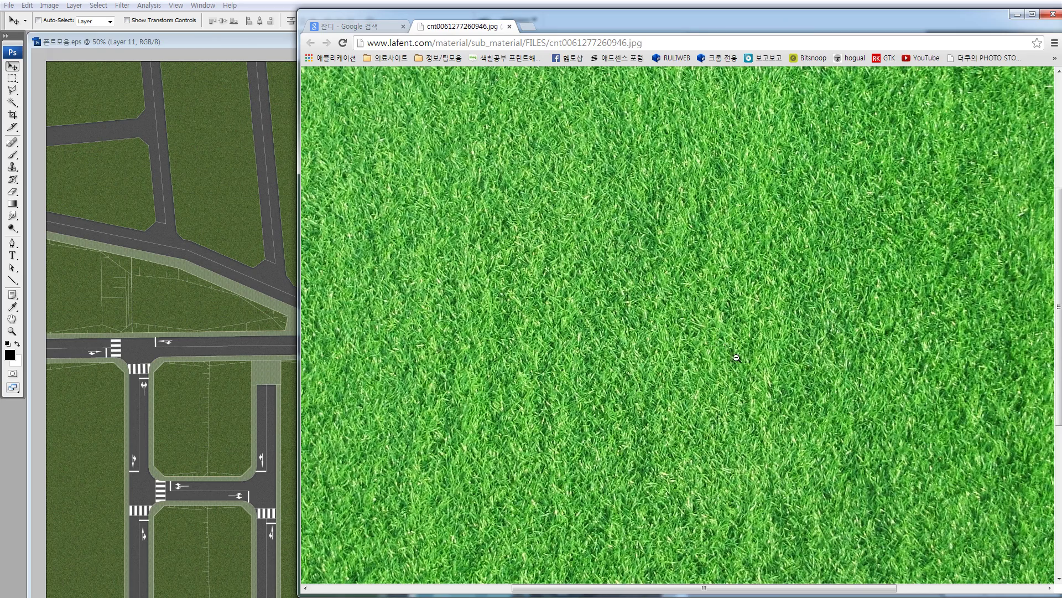
Step: Open the turf photo in Photoshop and copy a rectangular piece of grass with 9 px feather into the site plan above Layer 11
{"action": "left_click_drag", "start_coordinate": [765, 343], "coordinate": [1024, 597]}
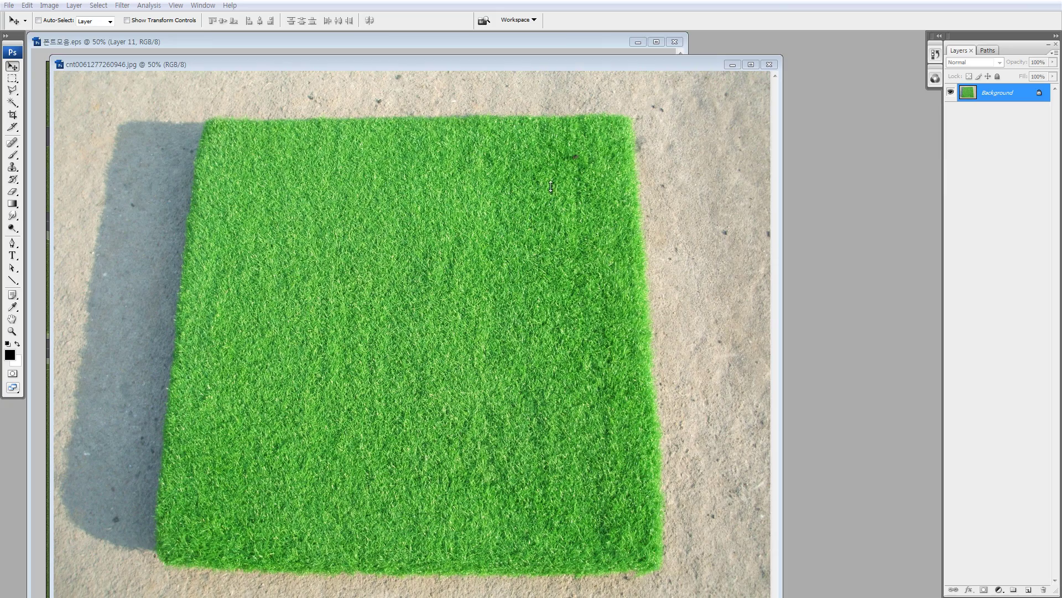
{"action": "left_click_drag", "start_coordinate": [520, 64], "coordinate": [742, 56]}
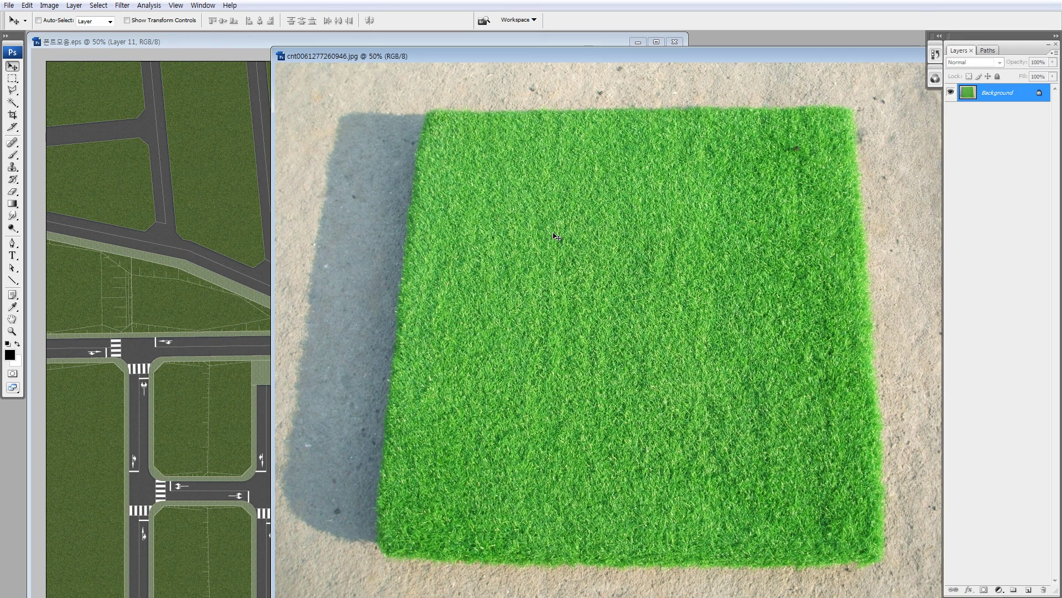
{"action": "key", "text": "m"}
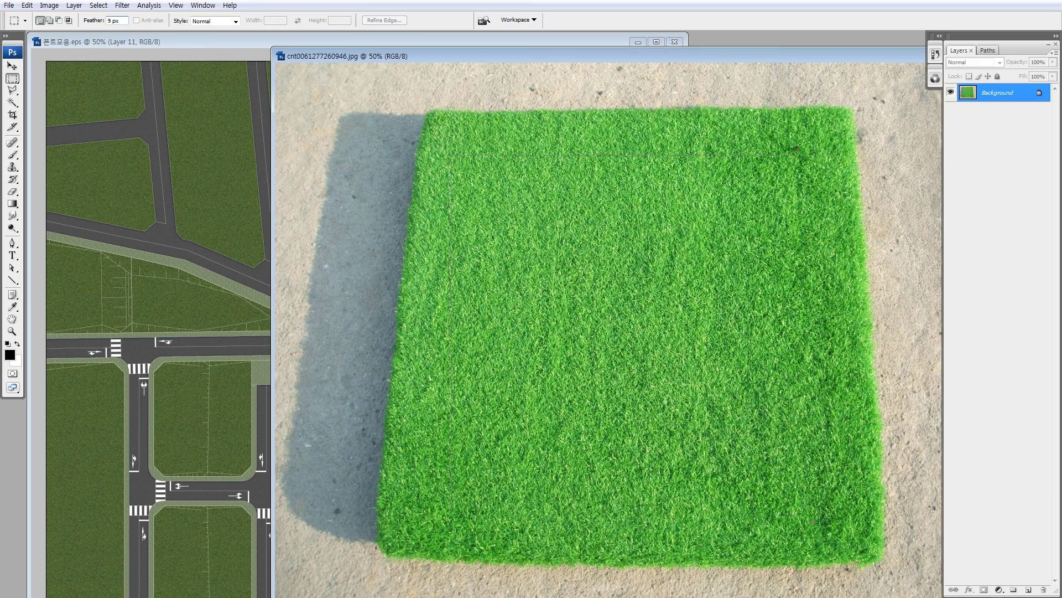
{"action": "left_click_drag", "start_coordinate": [488, 274], "coordinate": [254, 296]}
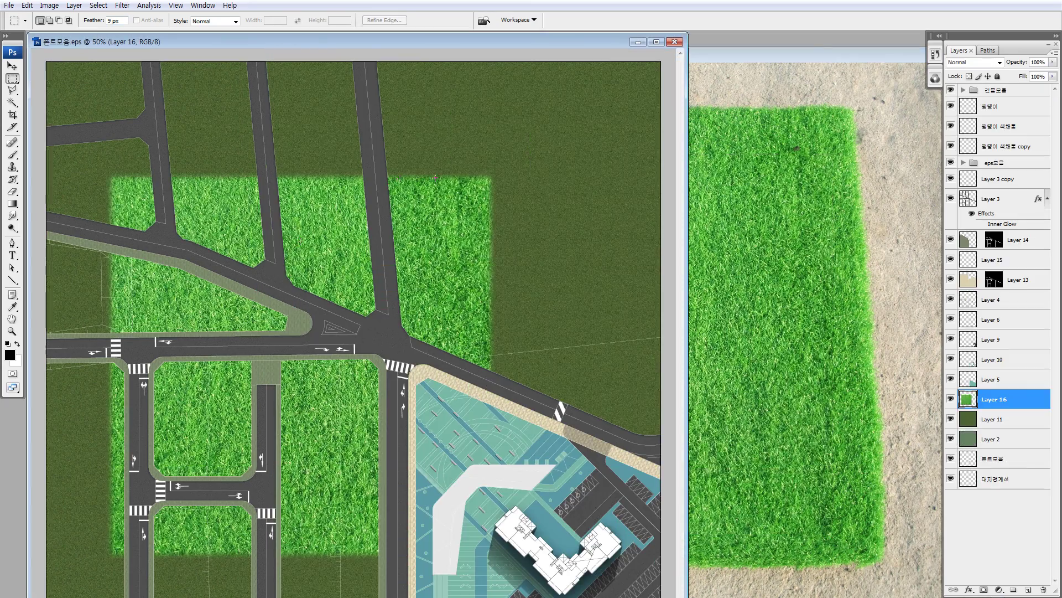
Step: Inspect the pasted grass's edge against the ground texture and scale the patch down to a small square
{"action": "key", "text": "z"}
{"action": "left_click_drag", "start_coordinate": [449, 177], "coordinate": [502, 223]}
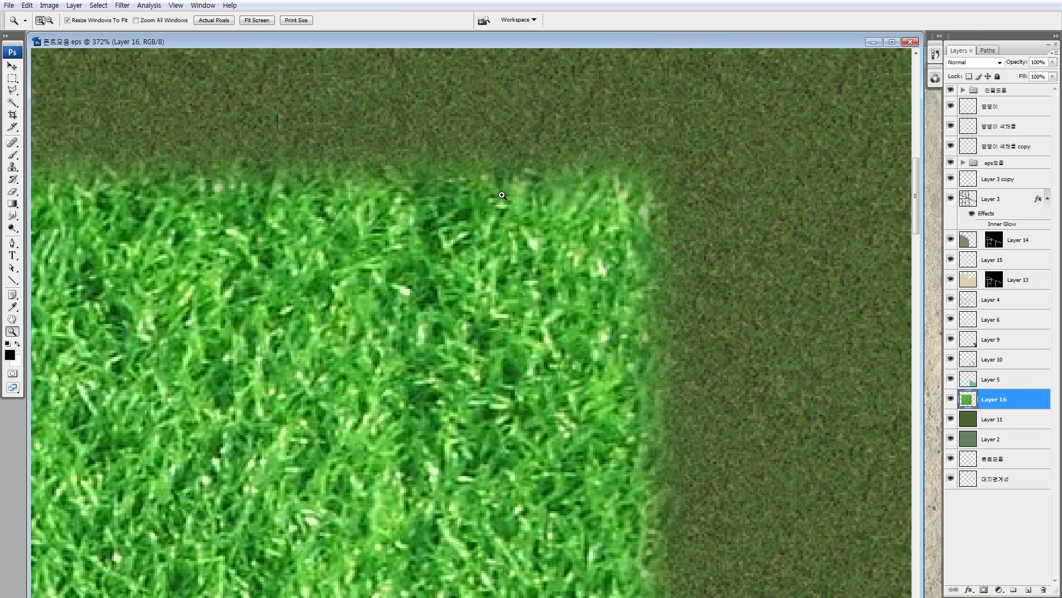
{"action": "key", "text": "ctrl+0"}
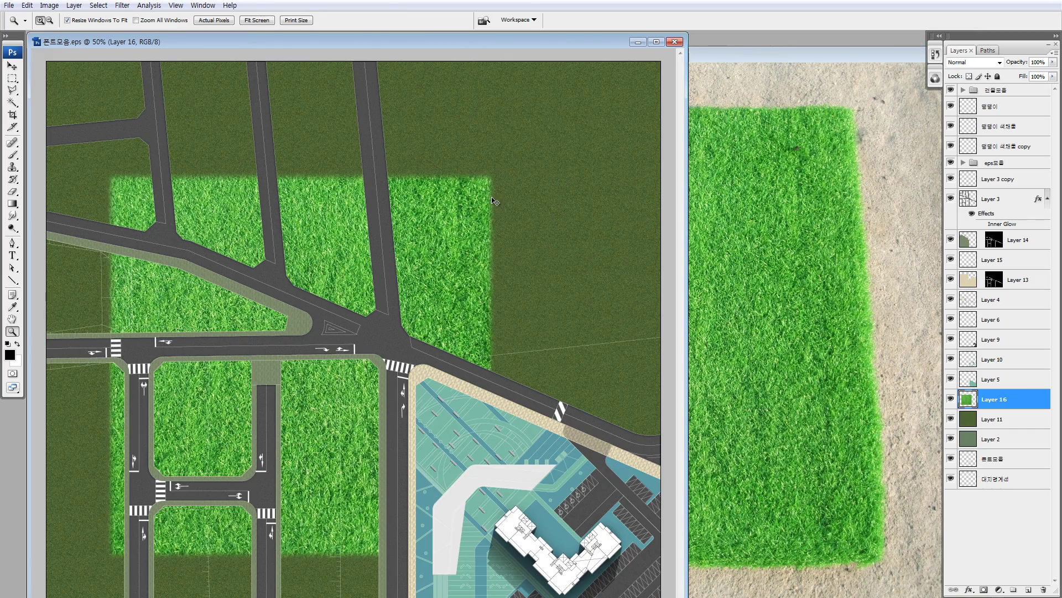
{"action": "key", "text": "ctrl+t"}
{"action": "left_click_drag", "start_coordinate": [498, 171], "coordinate": [170, 496]}
{"action": "key", "text": "Return"}
{"action": "key", "text": "m"}
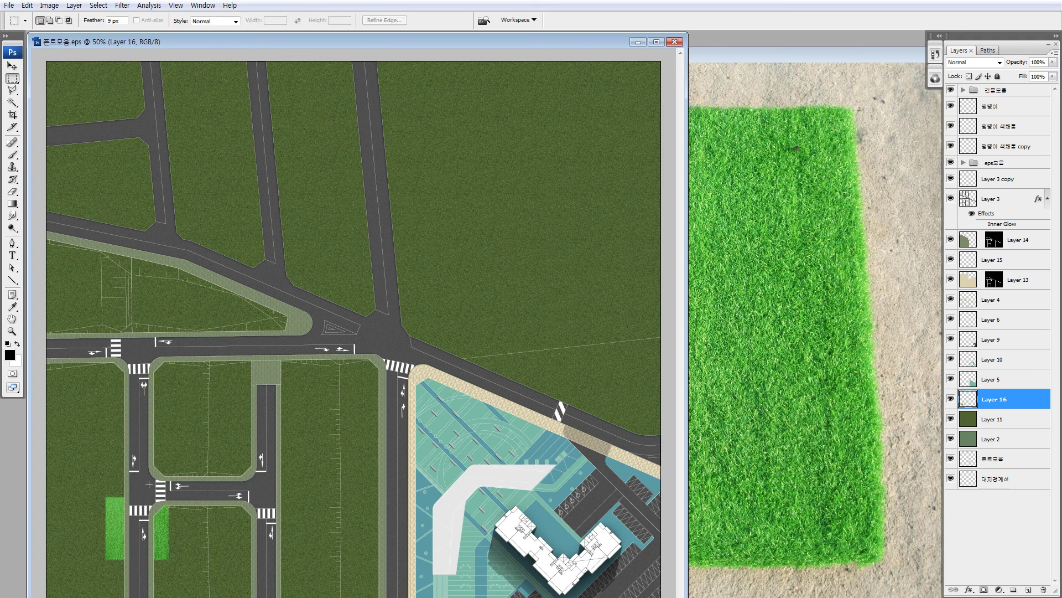
Step: Try to tile the small grass patch into a larger block across the plan's upper plots using duplicates
{"action": "left_click_drag", "start_coordinate": [177, 534], "coordinate": [315, 189]}
{"action": "key", "text": "ctrl+a"}
{"action": "left_click_drag", "start_coordinate": [308, 195], "coordinate": [413, 280]}
{"action": "key", "text": "ctrl+a"}
{"action": "key", "text": "ctrl+a"}
{"action": "key", "text": "ctrl+a"}
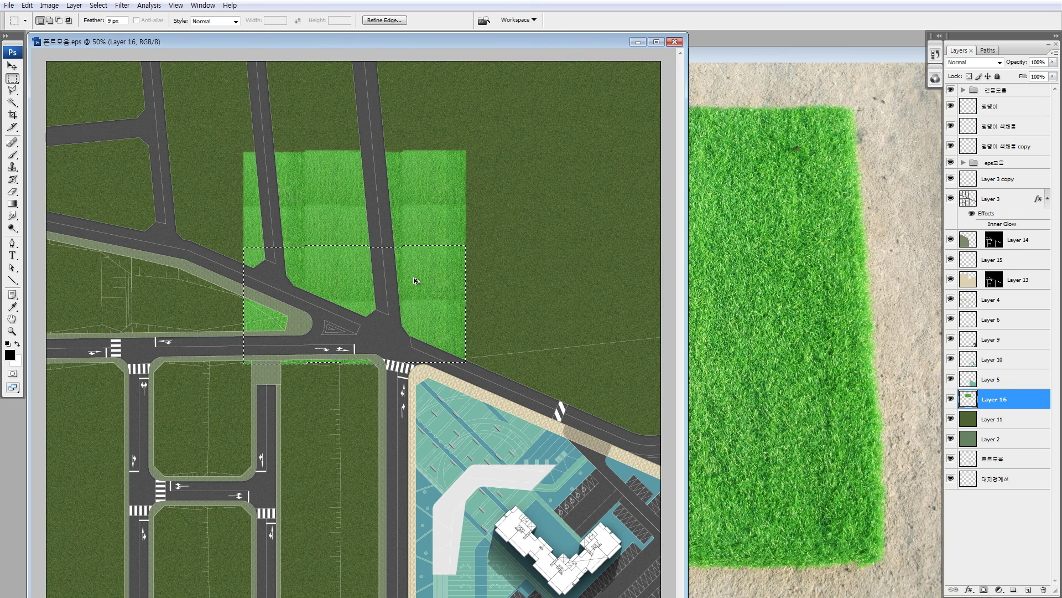
Step: Undo the tiled duplicates back to the single small grass patch
{"action": "key", "text": "ctrl+z"}
{"action": "key", "text": "ctrl+alt+z"}
{"action": "key", "text": "ctrl+alt+z"}
{"action": "key", "text": "ctrl+alt+z"}
{"action": "key", "text": "ctrl+alt+z"}
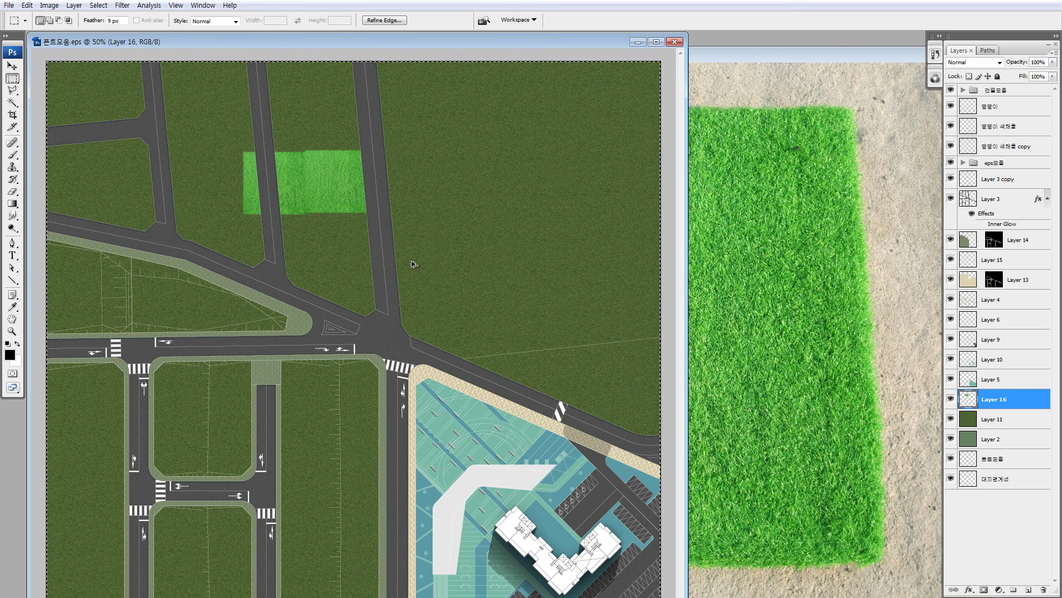
{"action": "key", "text": "ctrl+alt+z"}
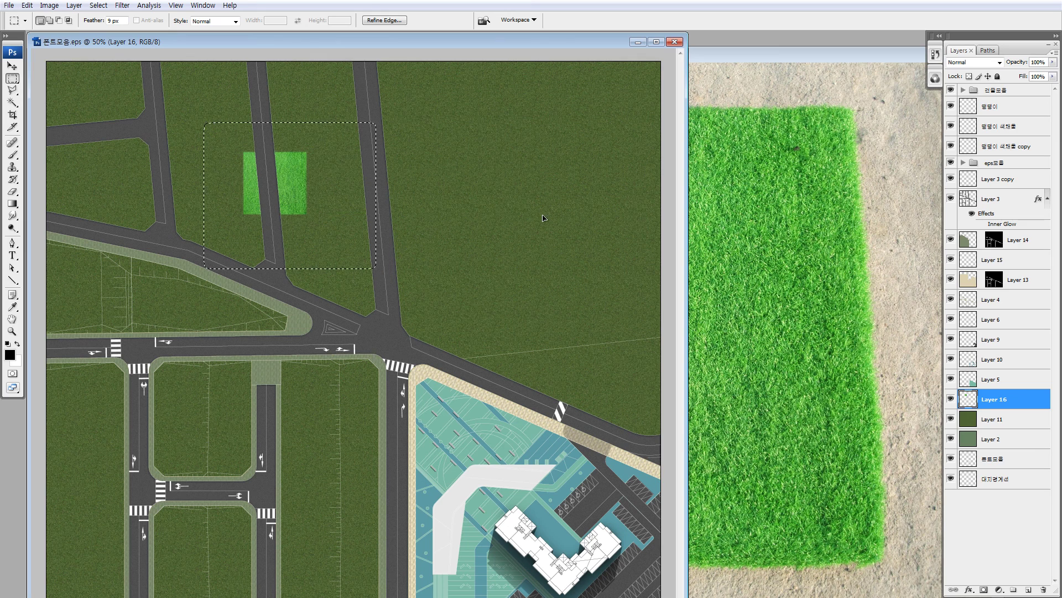
Step: Move the grass patch onto the large upper-right plot, set the marquee feather to 11 px and duplicate the patch with overlapping soft edges
{"action": "left_click_drag", "start_coordinate": [542, 218], "coordinate": [488, 201]}
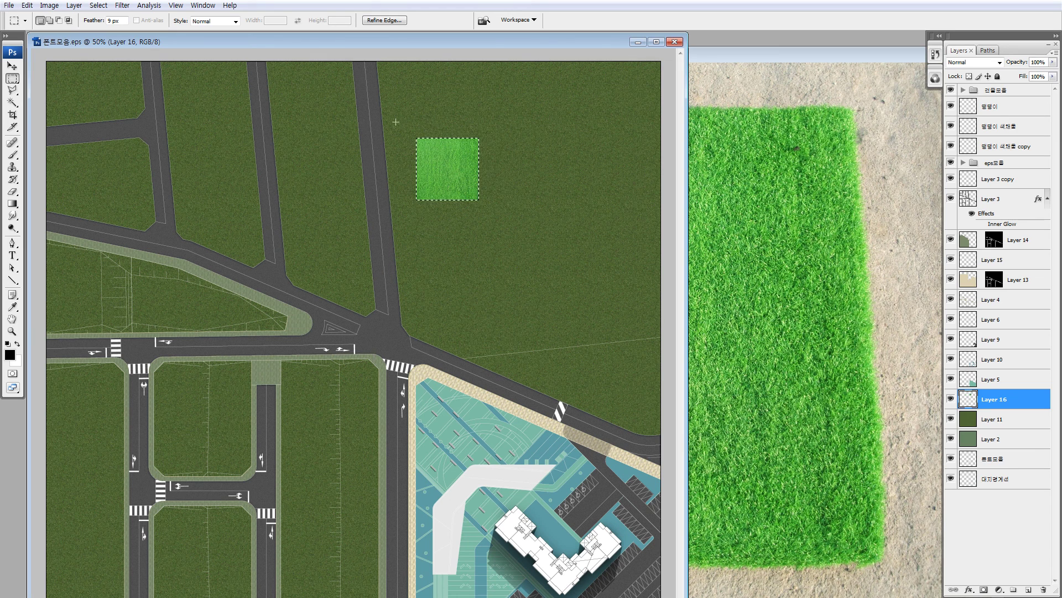
{"action": "key", "text": "Return"}
{"action": "type", "text": "11"}
{"action": "left_click_drag", "start_coordinate": [402, 122], "coordinate": [419, 153]}
{"action": "left_click_drag", "start_coordinate": [464, 187], "coordinate": [479, 189]}
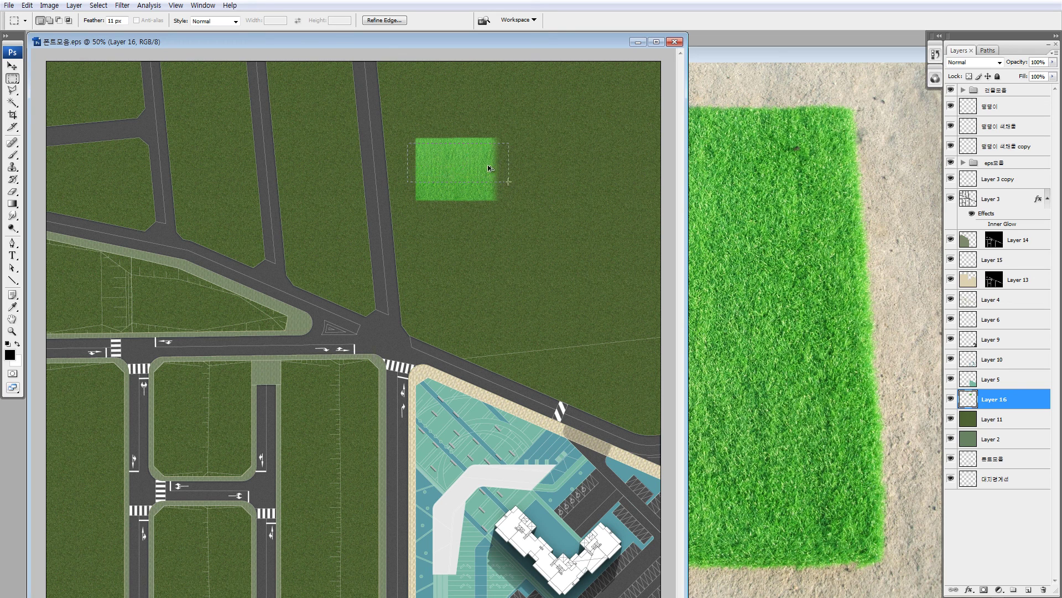
{"action": "left_click_drag", "start_coordinate": [489, 168], "coordinate": [536, 177]}
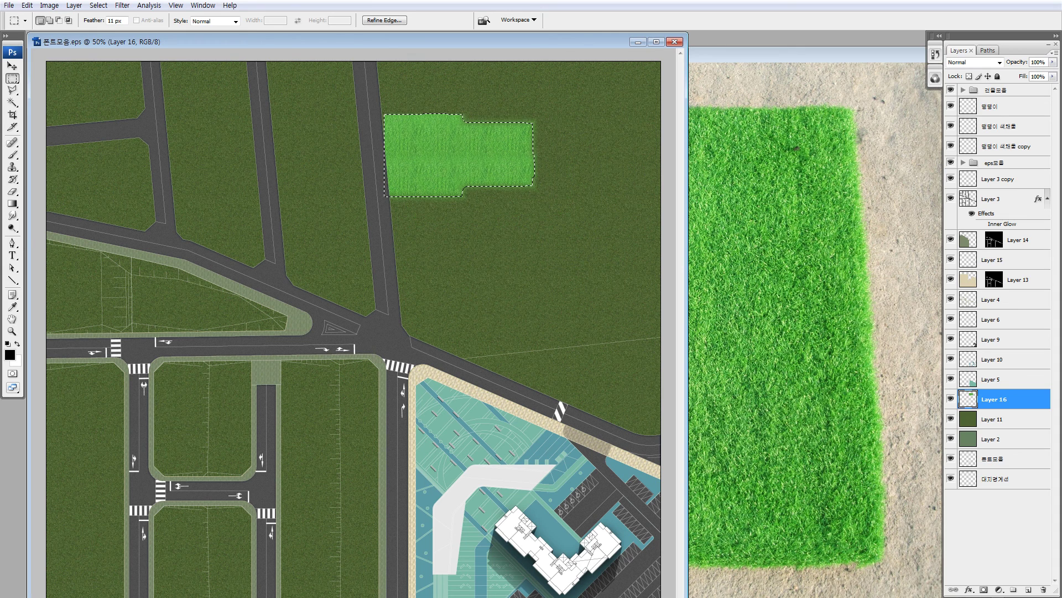
Step: Duplicate feathered sections of the grass repeatedly to spread it over most of the site plan, and clear the selection
{"action": "left_click_drag", "start_coordinate": [365, 128], "coordinate": [545, 227]}
{"action": "left_click_drag", "start_coordinate": [495, 190], "coordinate": [581, 300]}
{"action": "left_click_drag", "start_coordinate": [603, 254], "coordinate": [485, 252]}
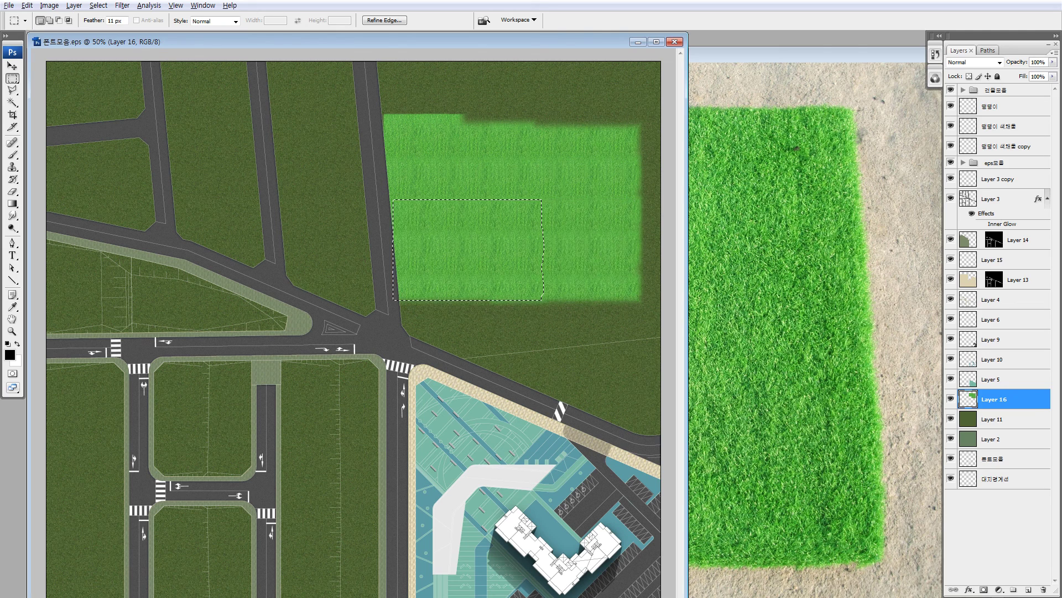
{"action": "left_click_drag", "start_coordinate": [348, 91], "coordinate": [659, 337]}
{"action": "left_click_drag", "start_coordinate": [373, 205], "coordinate": [434, 336]}
{"action": "left_click_drag", "start_coordinate": [434, 336], "coordinate": [191, 481]}
{"action": "left_click_drag", "start_coordinate": [232, 482], "coordinate": [429, 483]}
{"action": "key", "text": "ctrl+d"}
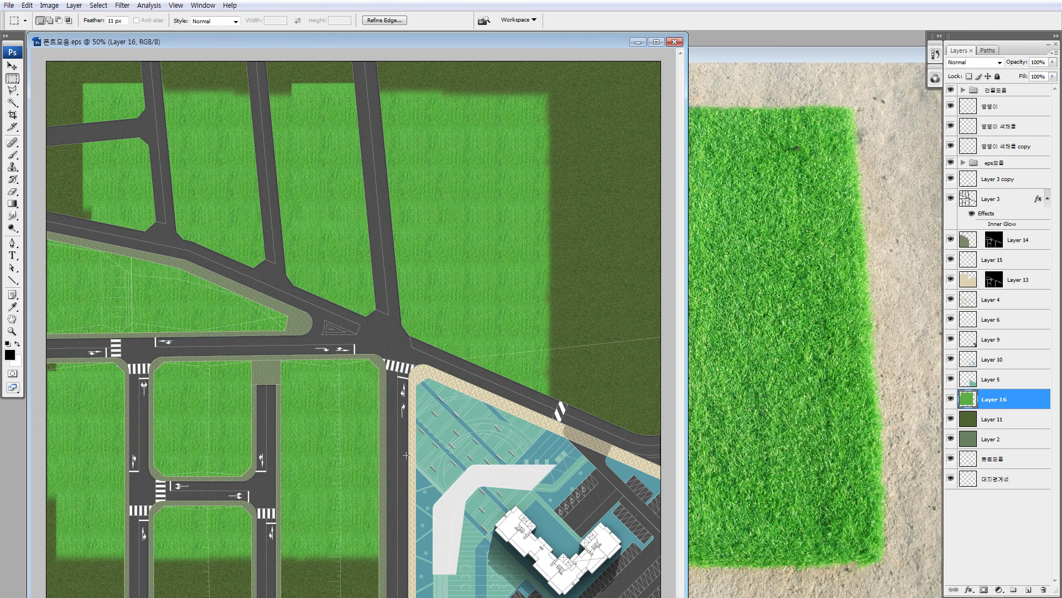
Step: Scale down the tiled grass, rotate it diagonally and place it over the teal apartment site
{"action": "key", "text": "ctrl+t"}
{"action": "left_click_drag", "start_coordinate": [553, 105], "coordinate": [315, 324]}
{"action": "left_click_drag", "start_coordinate": [247, 313], "coordinate": [510, 446]}
{"action": "key", "text": "Return"}
Step: Duplicate feathered pieces of the rotated grass to extend it over the rest of the apartment site
{"action": "key", "text": "m"}
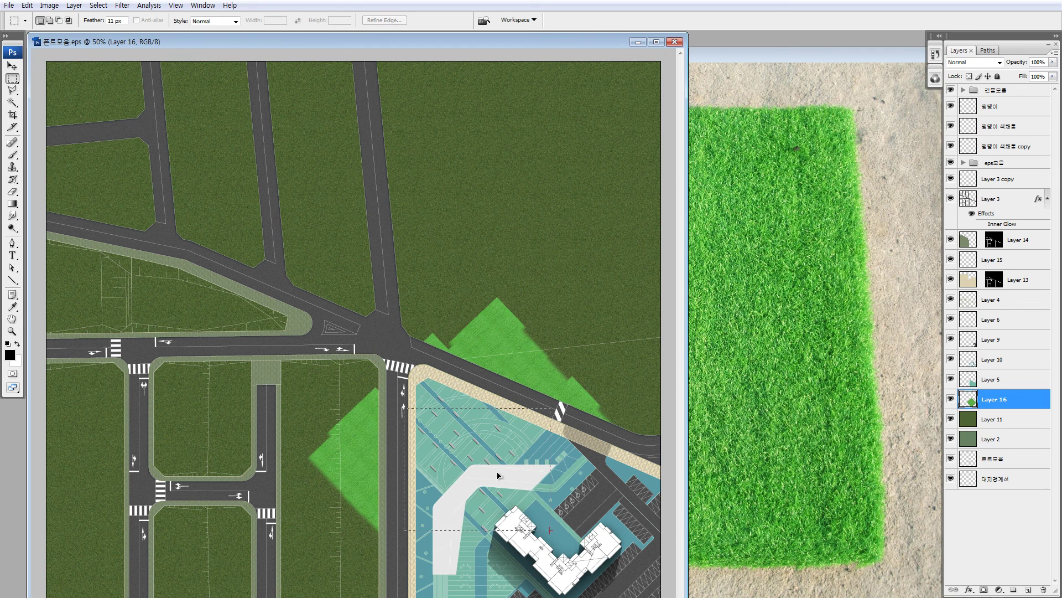
{"action": "left_click_drag", "start_coordinate": [497, 473], "coordinate": [621, 422]}
{"action": "left_click_drag", "start_coordinate": [621, 422], "coordinate": [564, 403]}
{"action": "left_click_drag", "start_coordinate": [564, 402], "coordinate": [518, 386]}
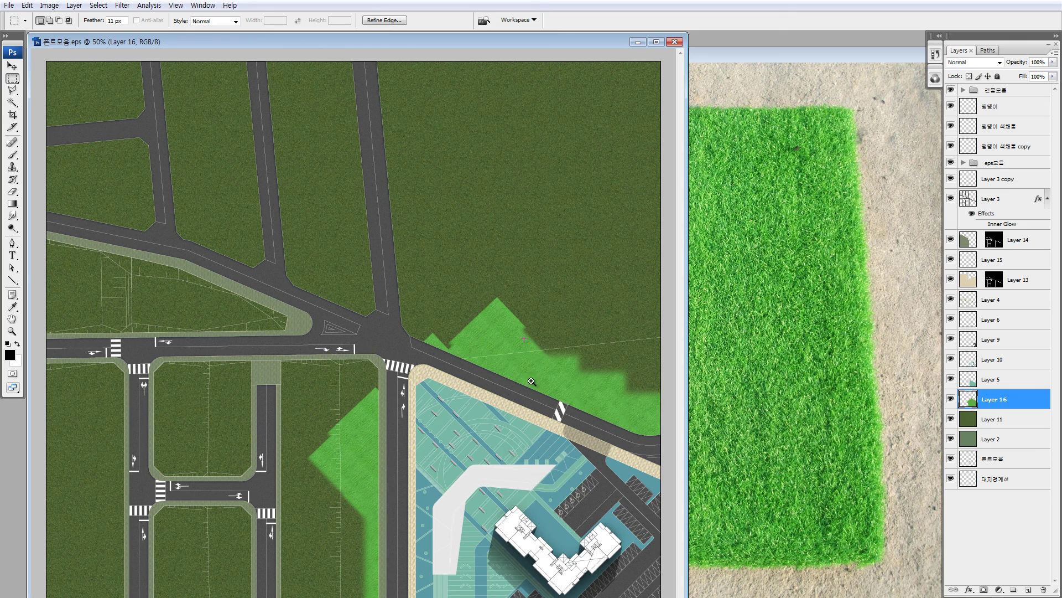
Step: Move Layer 16 above Layer 10 in the layer order so the grass covers the site's planting areas
{"action": "key", "text": "z"}
{"action": "left_click_drag", "start_coordinate": [402, 338], "coordinate": [654, 589]}
{"action": "left_click_drag", "start_coordinate": [972, 401], "coordinate": [965, 357]}
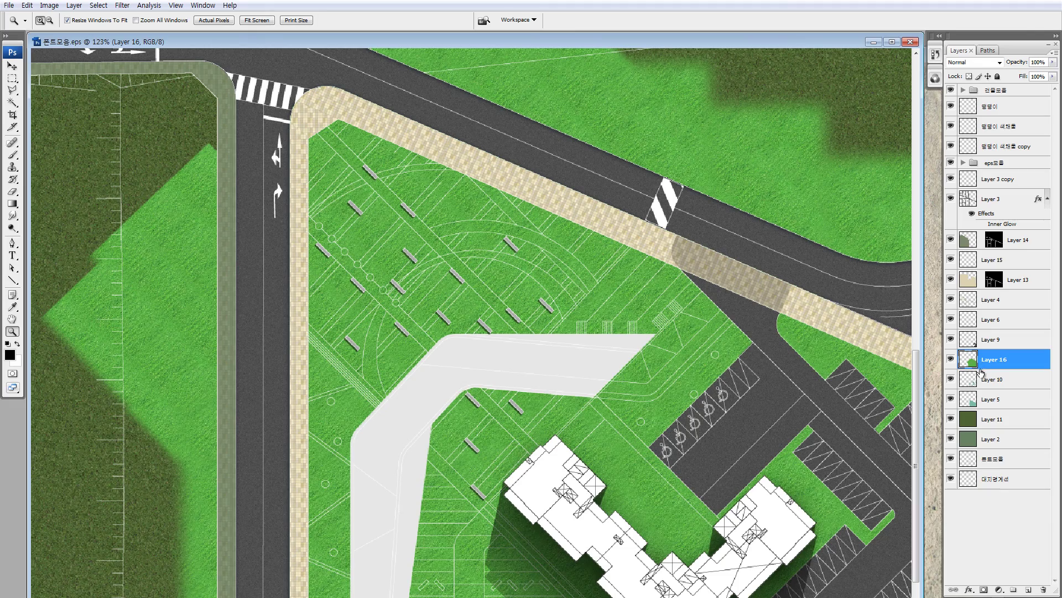
Step: Isolate Layer 10 to check its planting shapes, restore all layers, and mask Layer 16 with Layer 10's outline
{"action": "left_click", "coordinate": [966, 386]}
{"action": "left_click", "coordinate": [952, 380], "text": "alt"}
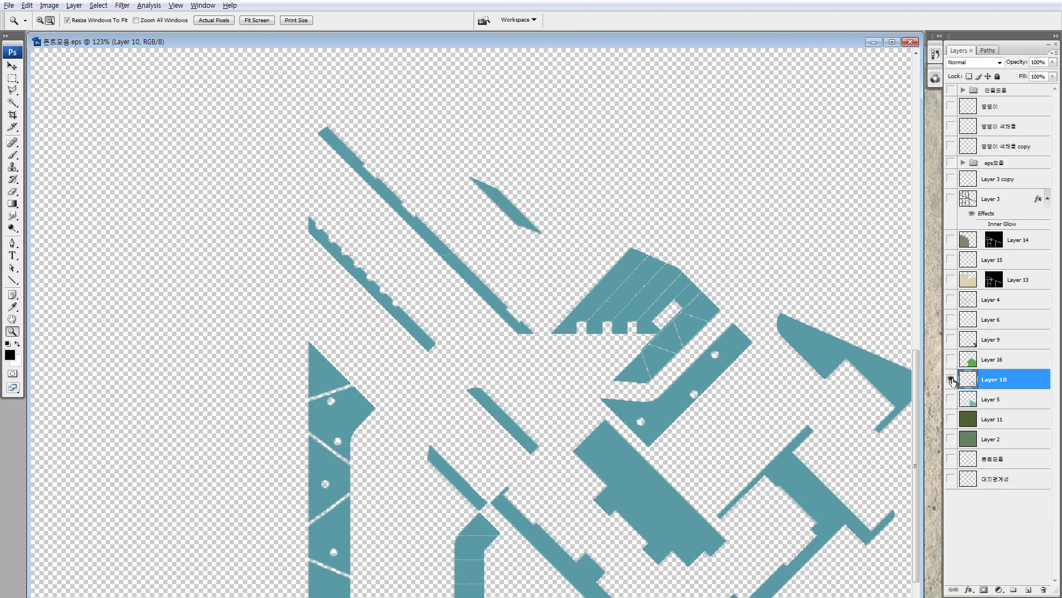
{"action": "left_click", "coordinate": [951, 380], "text": "alt"}
{"action": "left_click", "coordinate": [969, 365]}
{"action": "left_click_drag", "start_coordinate": [970, 381], "coordinate": [983, 589]}
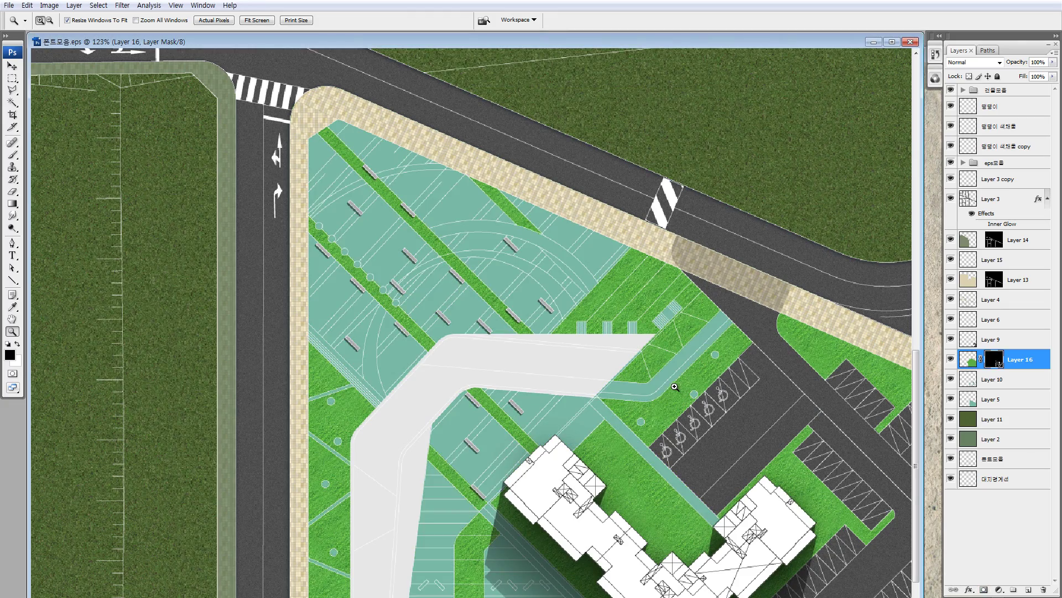
Step: Inspect the masked grass around the buildings and scale Layer 16's grass image proportionally to about 78% without resizing its mask
{"action": "left_click_drag", "start_coordinate": [572, 400], "coordinate": [725, 554]}
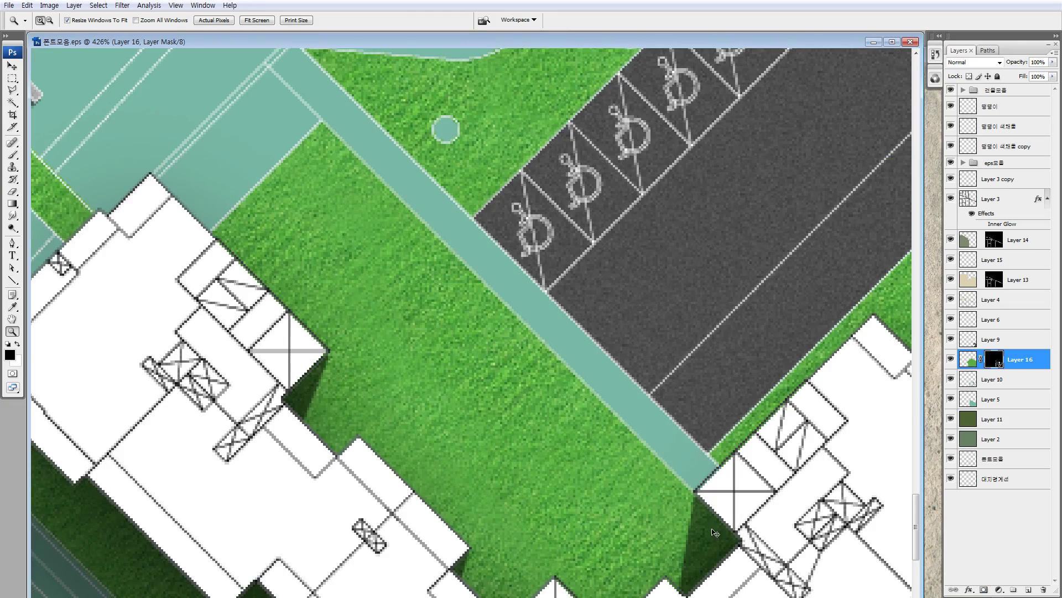
{"action": "left_click", "coordinate": [569, 444], "text": "alt"}
{"action": "left_click", "coordinate": [553, 422], "text": "alt"}
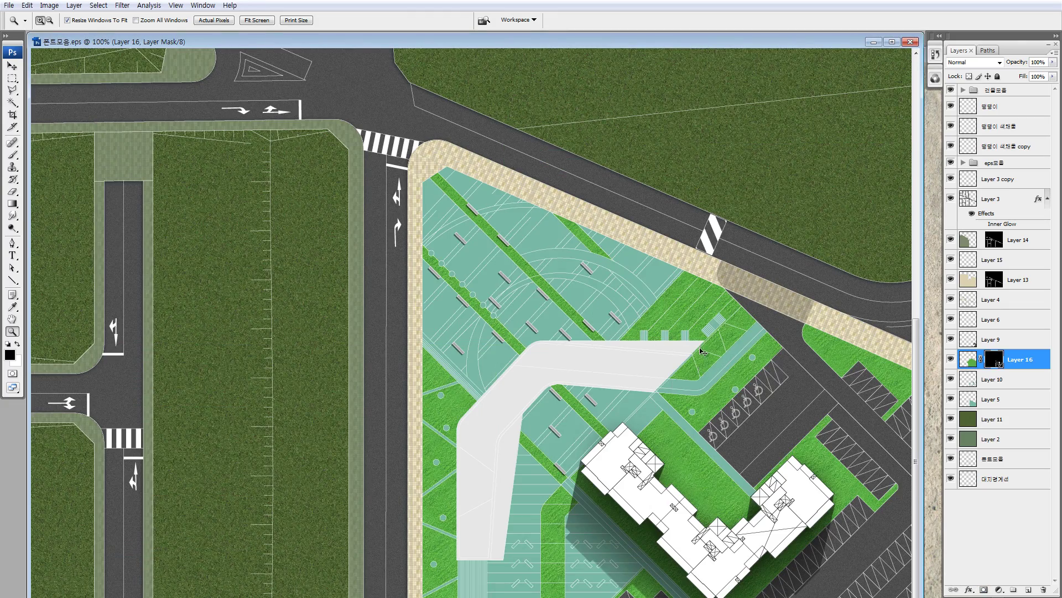
{"action": "left_click", "coordinate": [532, 436], "text": "alt"}
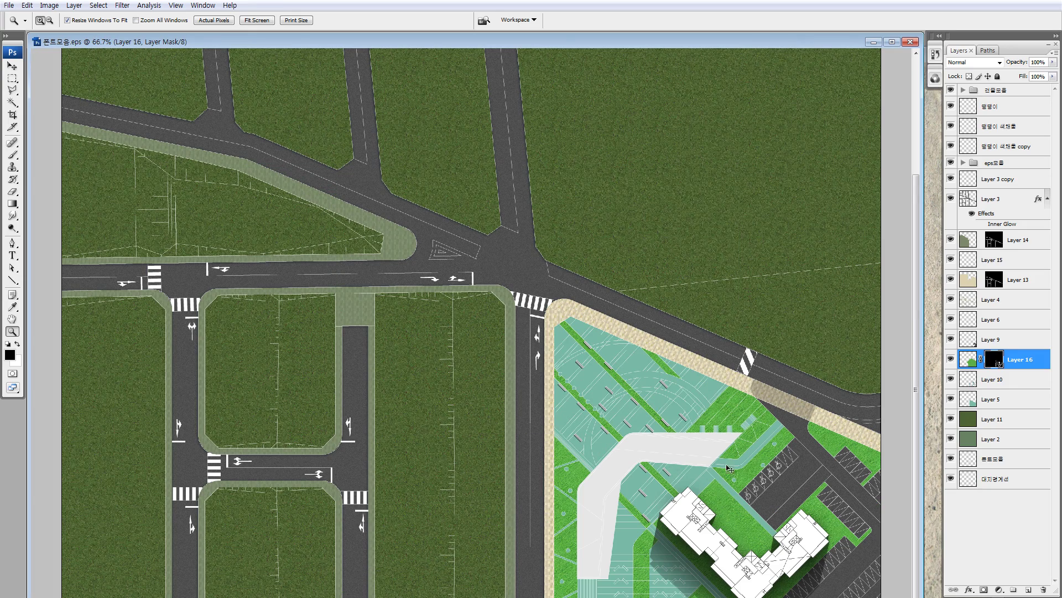
{"action": "left_click", "coordinate": [972, 360]}
{"action": "key", "text": "ctrl+t"}
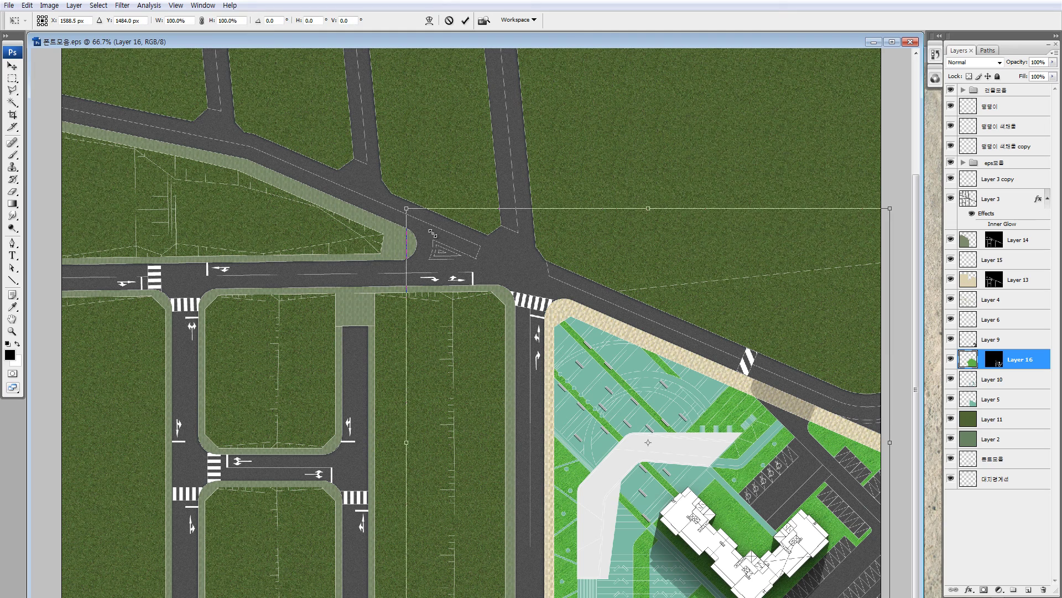
{"action": "left_click_drag", "start_coordinate": [433, 234], "coordinate": [549, 316]}
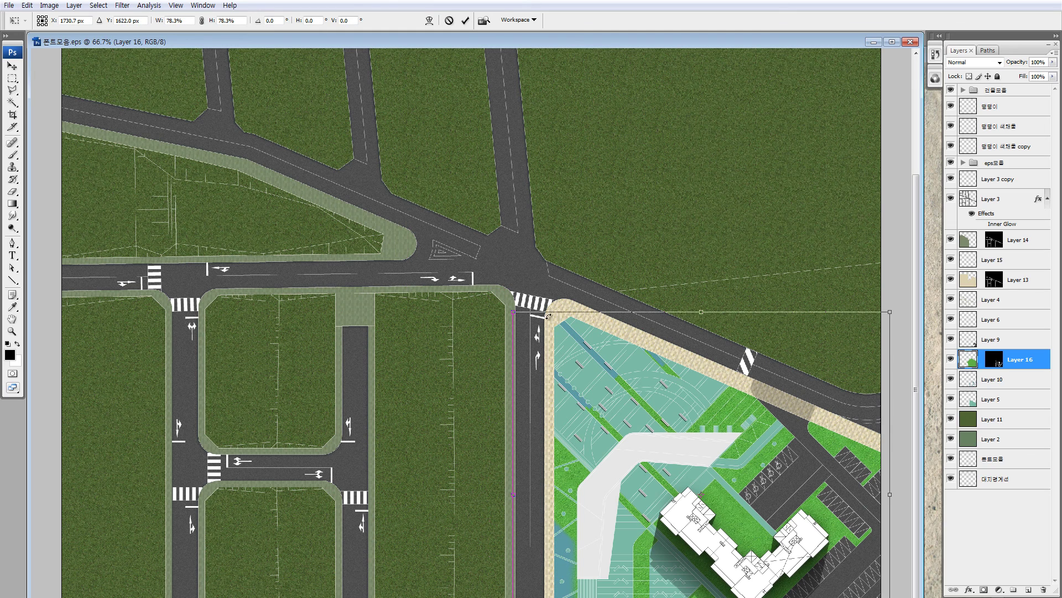
{"action": "key", "text": "Return"}
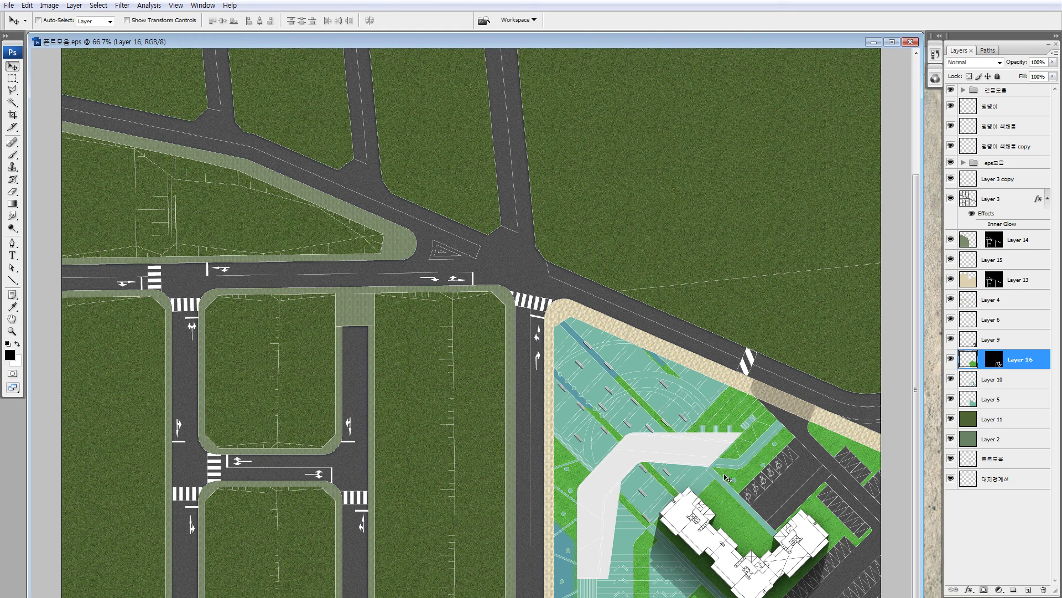
Step: Fill the uncovered planting strips near the site's upper corner and its lower-left planting area with duplicated feathered grass pieces
{"action": "key", "text": "z"}
{"action": "left_click_drag", "start_coordinate": [631, 379], "coordinate": [792, 551]}
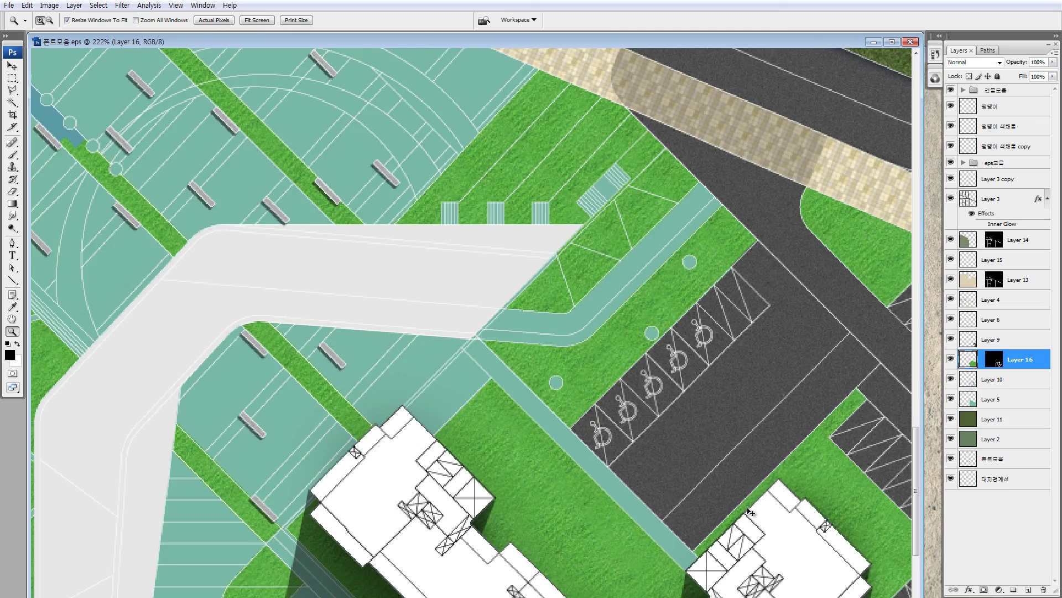
{"action": "key", "text": "ctrl+minus"}
{"action": "key", "text": "ctrl+minus"}
{"action": "key", "text": "m"}
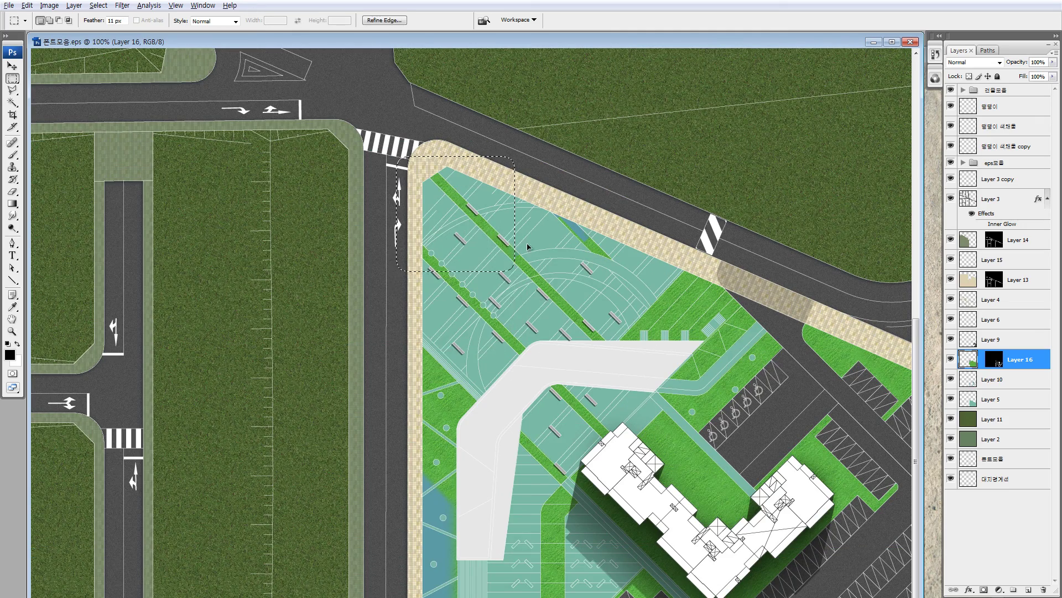
{"action": "left_click_drag", "start_coordinate": [521, 188], "coordinate": [641, 303]}
{"action": "left_click_drag", "start_coordinate": [609, 262], "coordinate": [461, 597]}
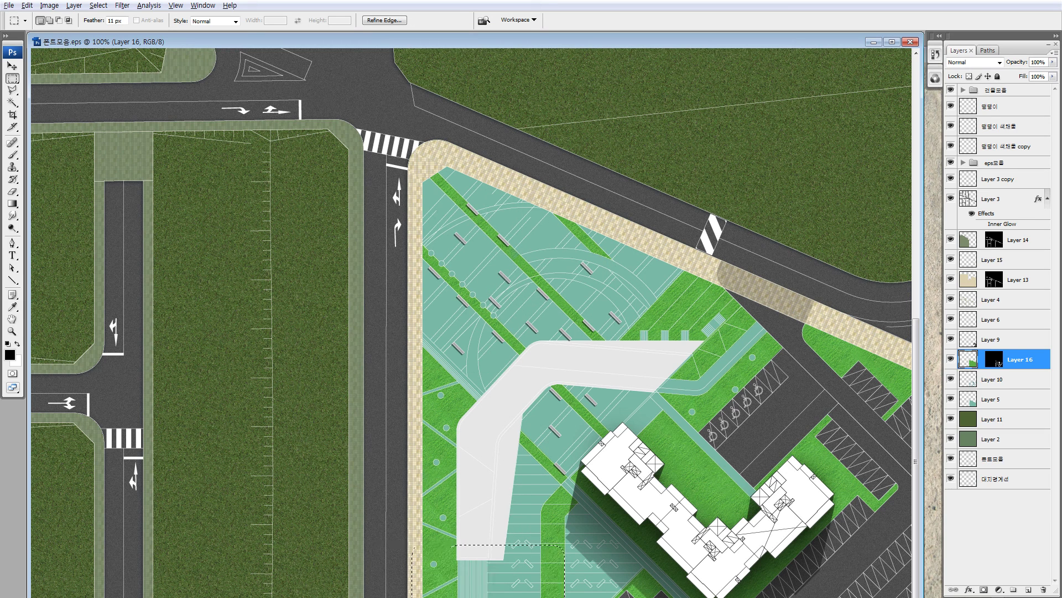
Step: Duplicate a grass piece over the planting areas beside the eastern parking bays and adjust it with Free Transform
{"action": "left_click_drag", "start_coordinate": [849, 428], "coordinate": [854, 364]}
{"action": "key", "text": "ctrl+t"}
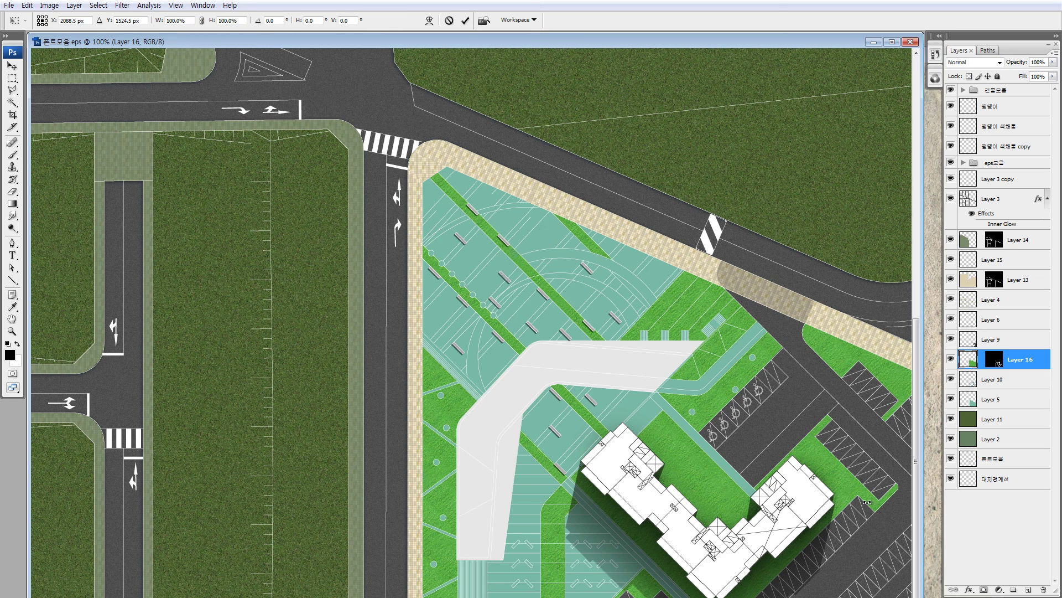
{"action": "left_click_drag", "start_coordinate": [907, 401], "coordinate": [883, 335]}
{"action": "key", "text": "Return"}
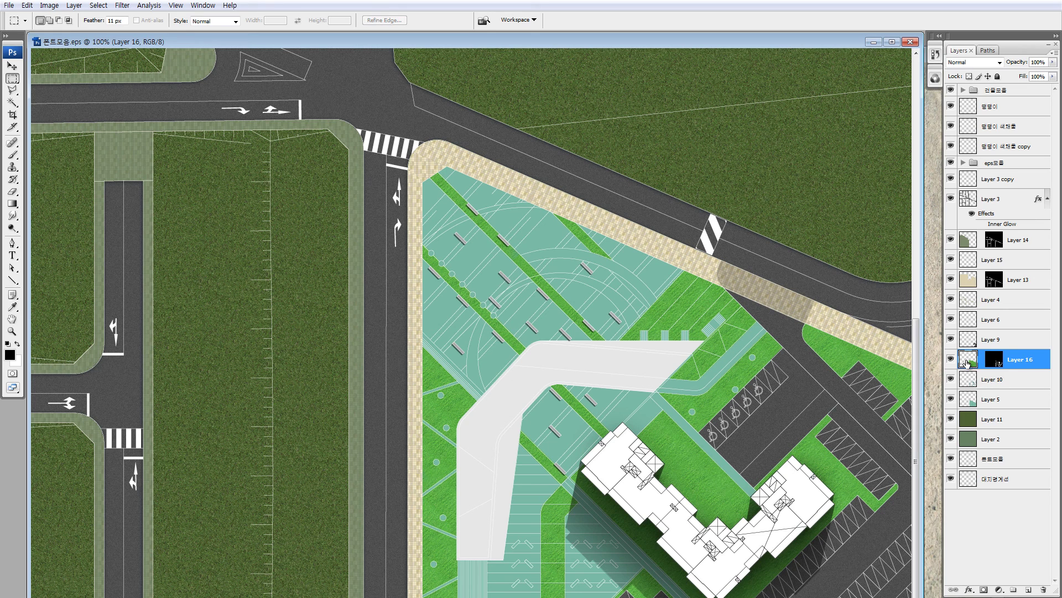
Step: Darken Layer 16's grass texture by setting its brightness to -12
{"action": "key", "text": "ctrl+alt+b"}
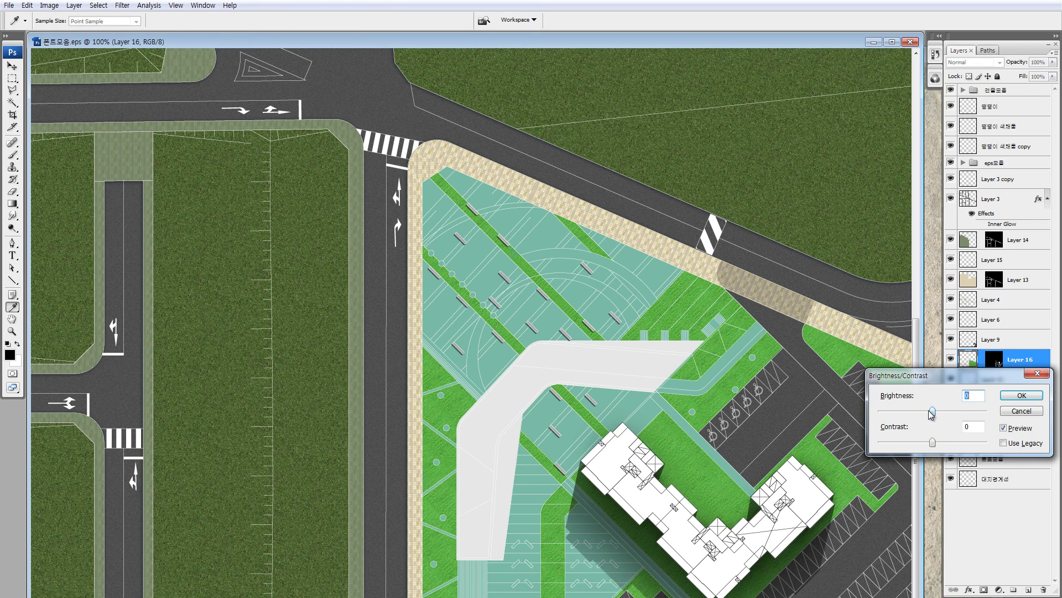
{"action": "left_click_drag", "start_coordinate": [932, 413], "coordinate": [929, 412]}
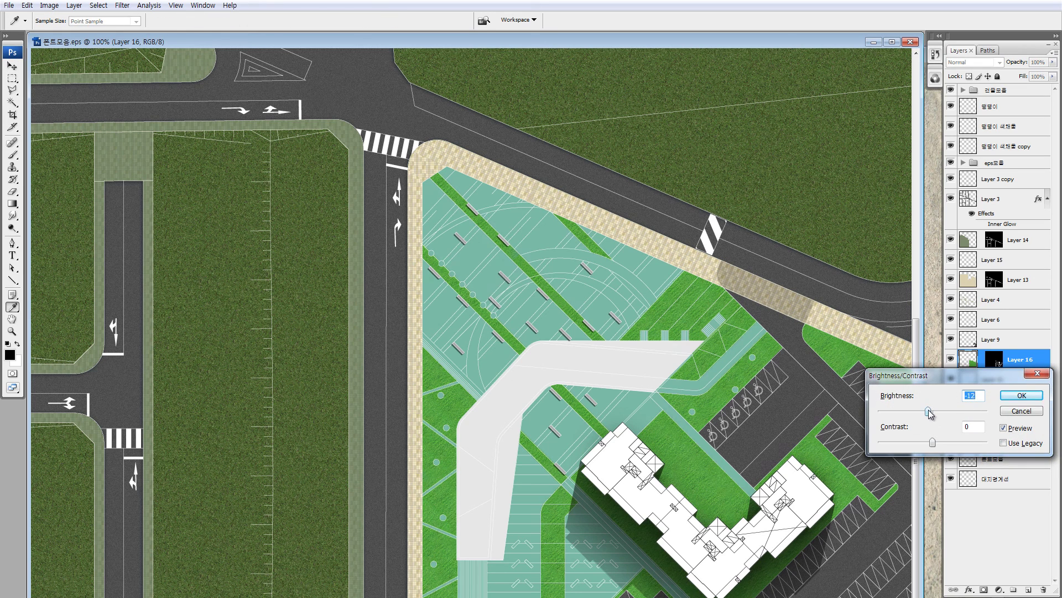
{"action": "left_click", "coordinate": [1013, 397]}
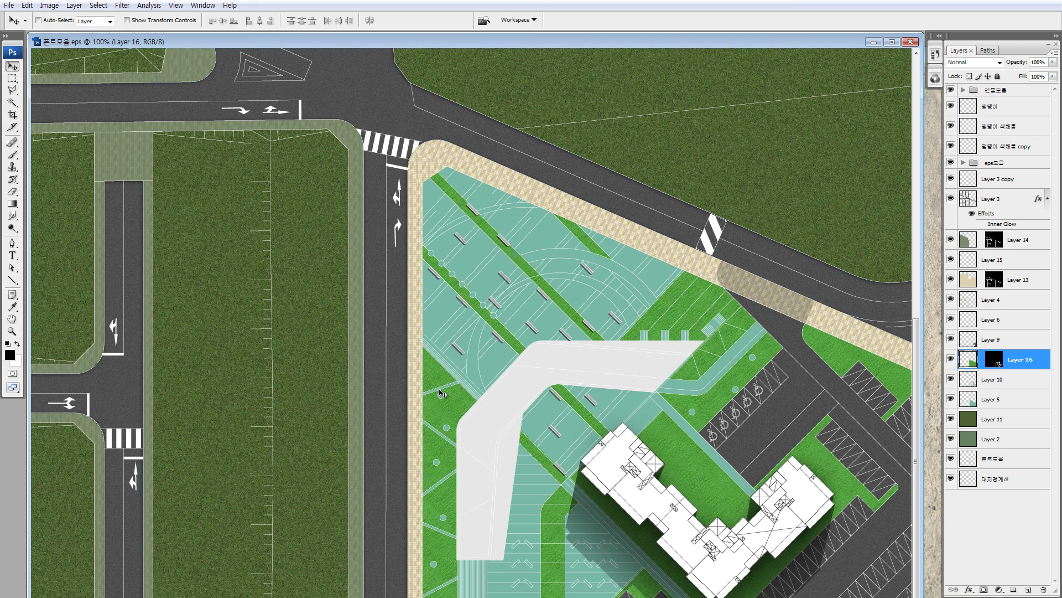
Step: Make Layer 5 active and outline the striped diagonal band beside the western grass area with the Polygonal Lasso
{"action": "key", "text": "z"}
{"action": "left_click_drag", "start_coordinate": [399, 316], "coordinate": [540, 492]}
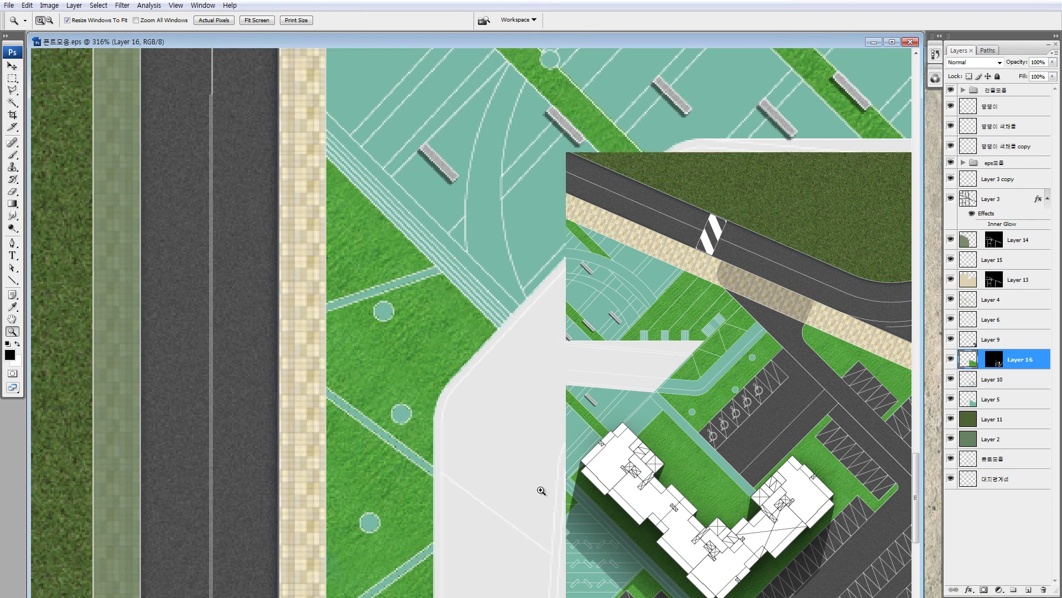
{"action": "left_click", "coordinate": [968, 400]}
{"action": "left_click", "coordinate": [951, 399]}
{"action": "left_click", "coordinate": [951, 400]}
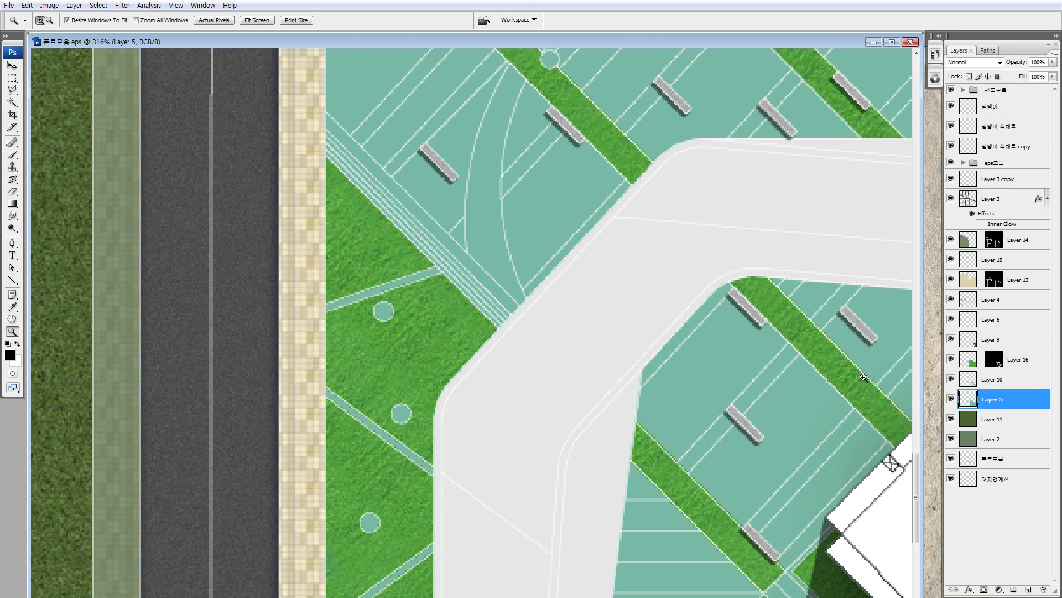
{"action": "key", "text": "l"}
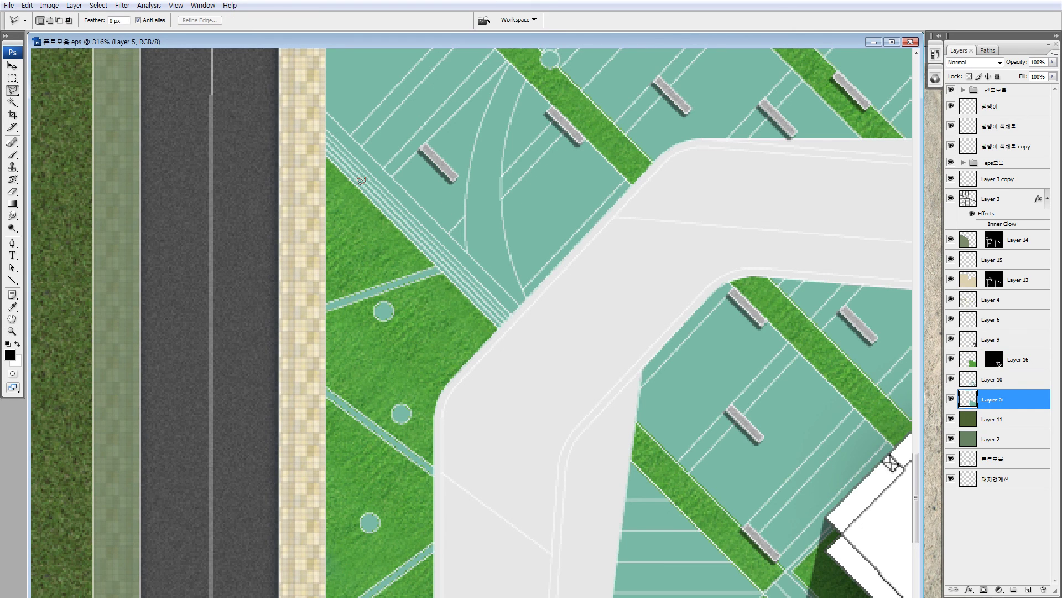
{"action": "left_click", "coordinate": [327, 113]}
{"action": "left_click", "coordinate": [499, 328]}
{"action": "left_click_drag", "start_coordinate": [425, 250], "coordinate": [504, 341]}
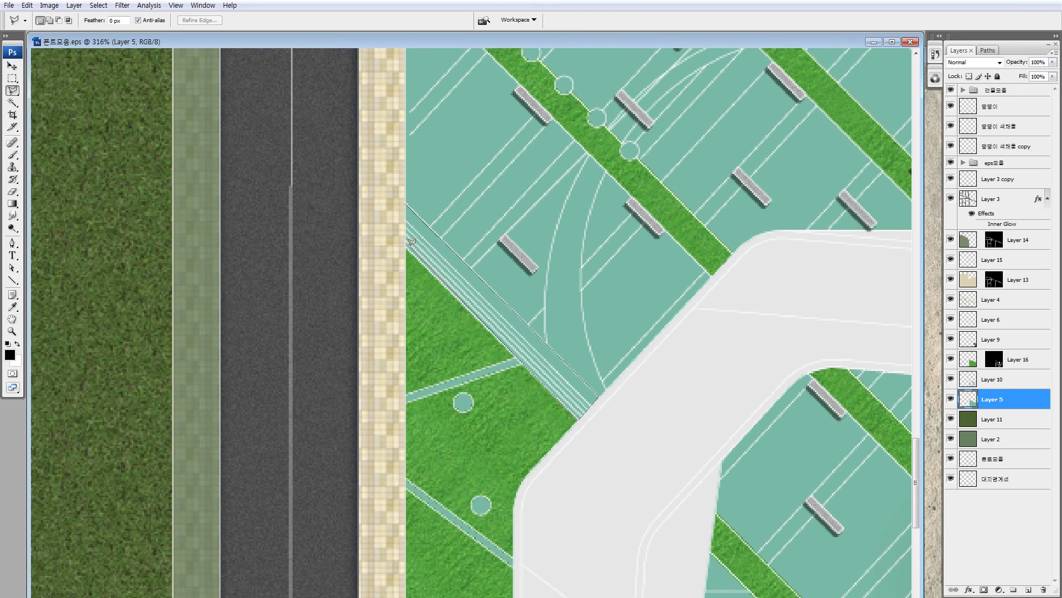
{"action": "left_click", "coordinate": [406, 248]}
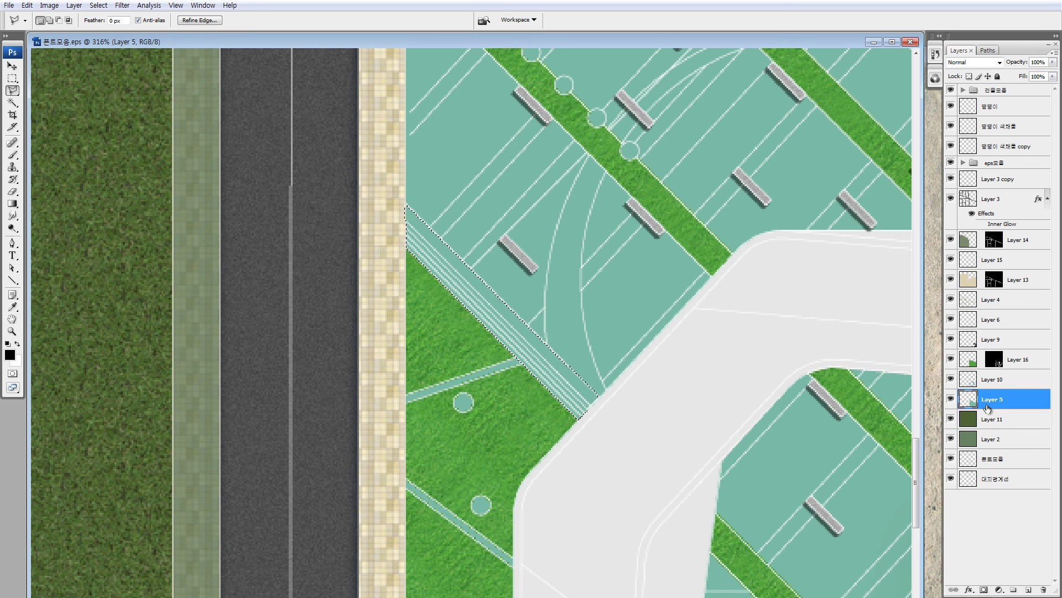
Step: Add a new layer above Layer 5 and fill the selected diagonal band with a medium grey
{"action": "left_click", "coordinate": [1028, 589]}
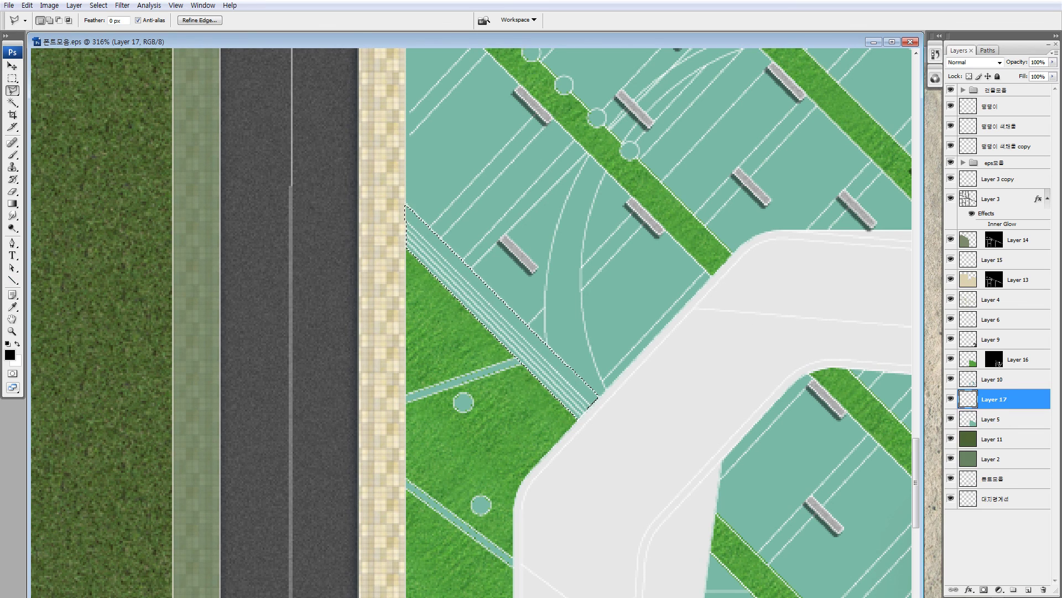
{"action": "left_click", "coordinate": [10, 354]}
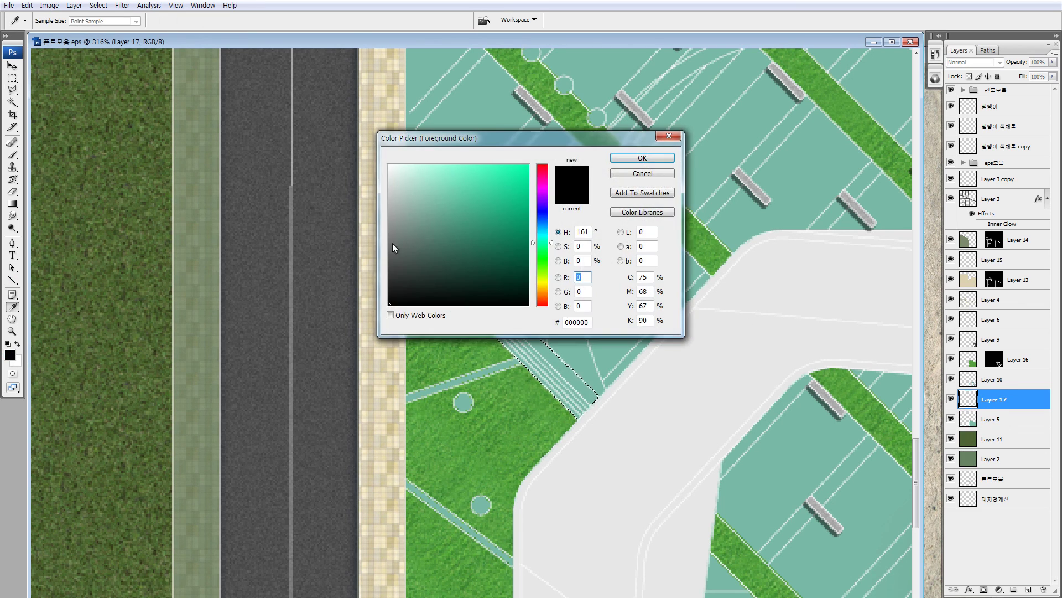
{"action": "left_click", "coordinate": [391, 244]}
{"action": "left_click", "coordinate": [642, 158]}
{"action": "key", "text": "alt+BackSpace"}
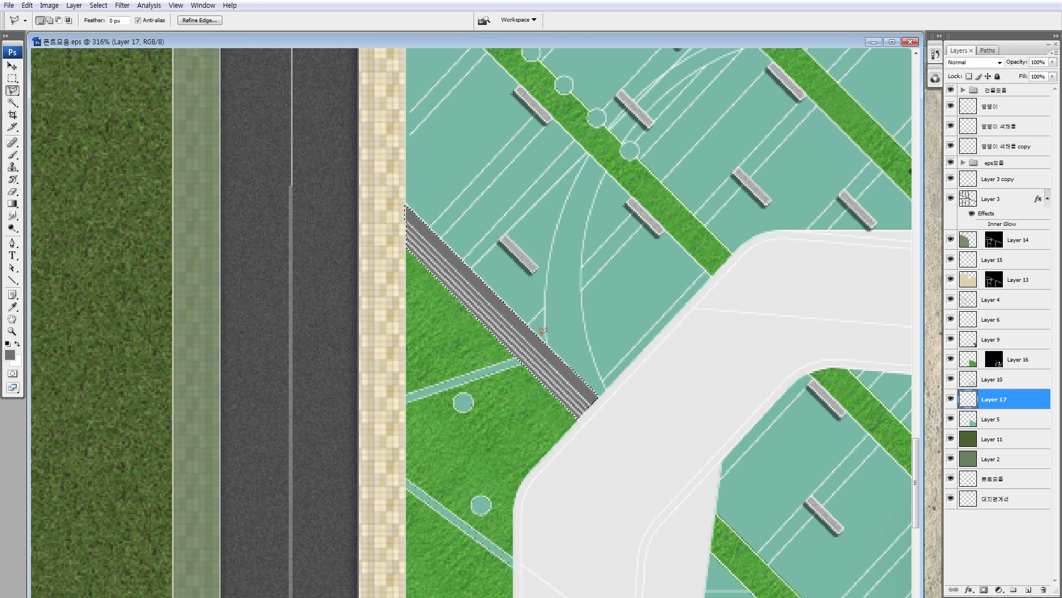
Step: Select the narrow path just below the striped band with the Magic Wand and fill it grey on Layer 17
{"action": "key", "text": "ctrl+plus"}
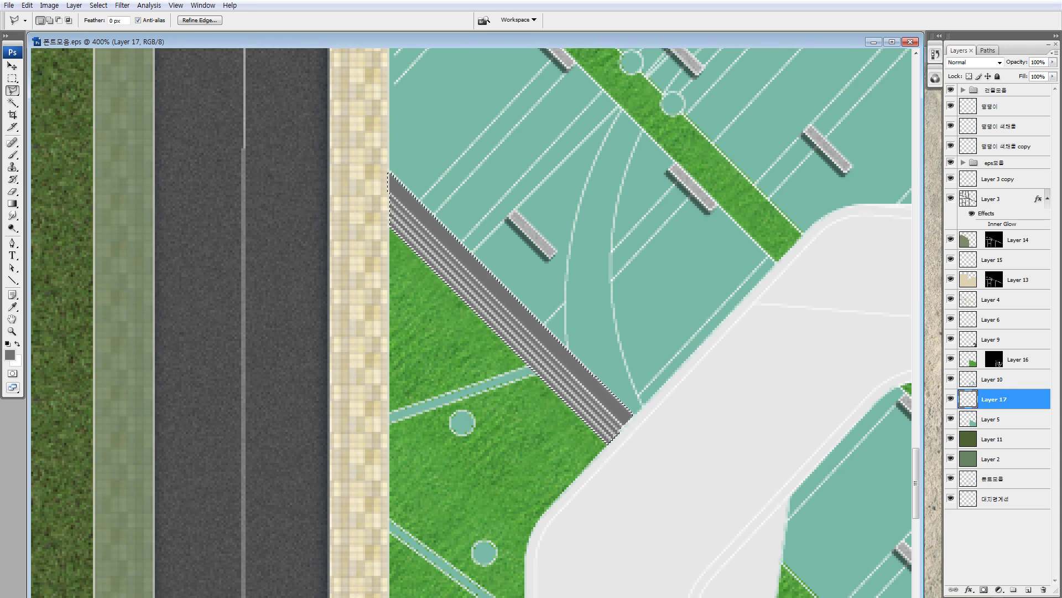
{"action": "key", "text": "ctrl+d"}
{"action": "key", "text": "w"}
{"action": "left_click", "coordinate": [510, 382]}
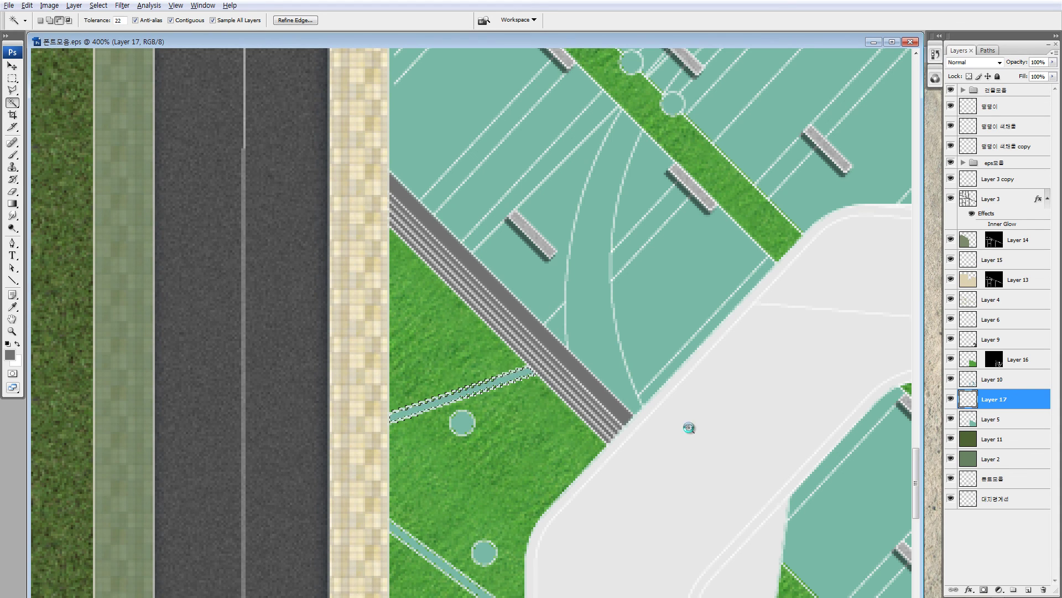
{"action": "key", "text": "ctrl+d"}
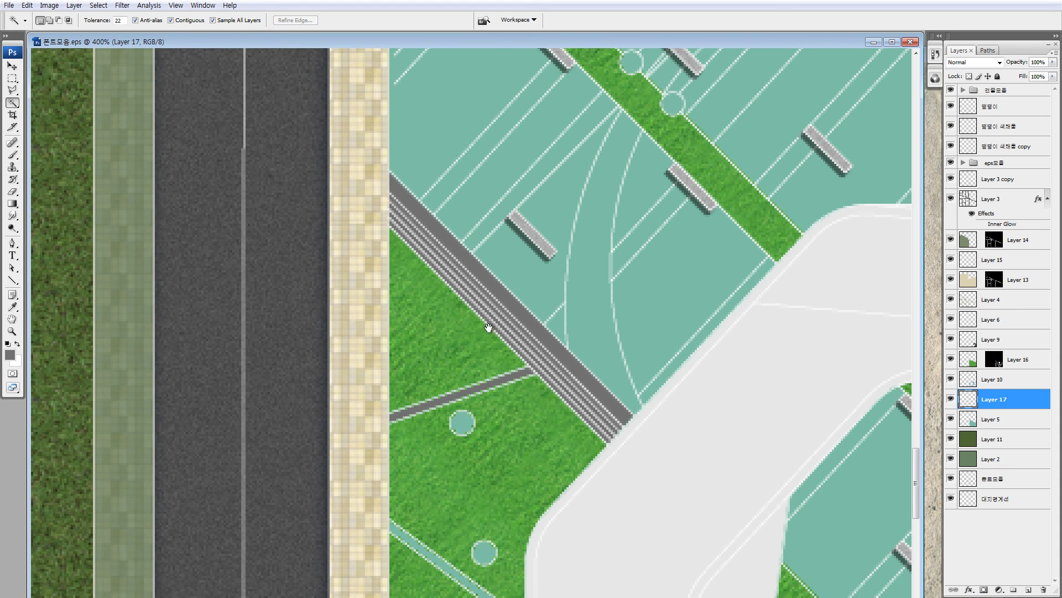
Step: Fill the next three narrow diagonal paths crossing the western grass area with the same grey
{"action": "left_click_drag", "start_coordinate": [489, 328], "coordinate": [529, 139]}
{"action": "left_click", "coordinate": [494, 384]}
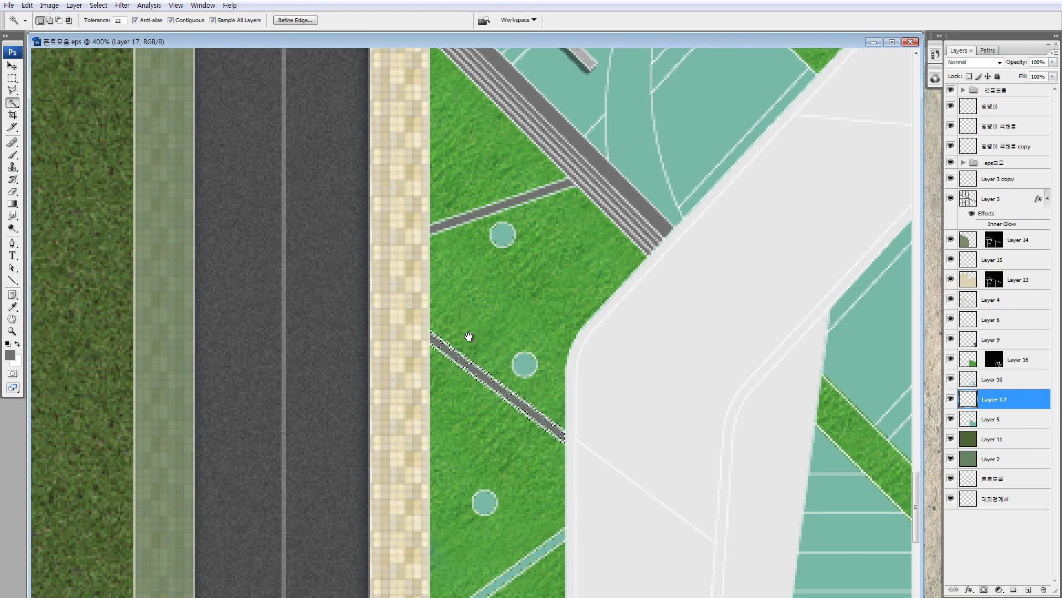
{"action": "left_click_drag", "start_coordinate": [469, 336], "coordinate": [457, 62]}
{"action": "left_click", "coordinate": [487, 308], "text": "shift"}
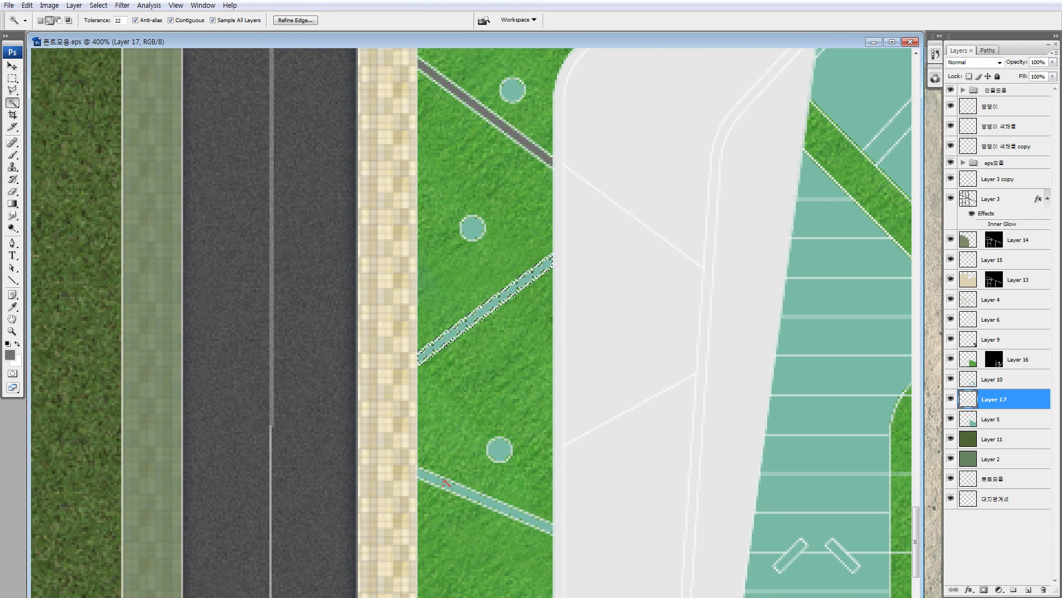
{"action": "left_click", "coordinate": [446, 482], "text": "shift"}
{"action": "key", "text": "alt+BackSpace"}
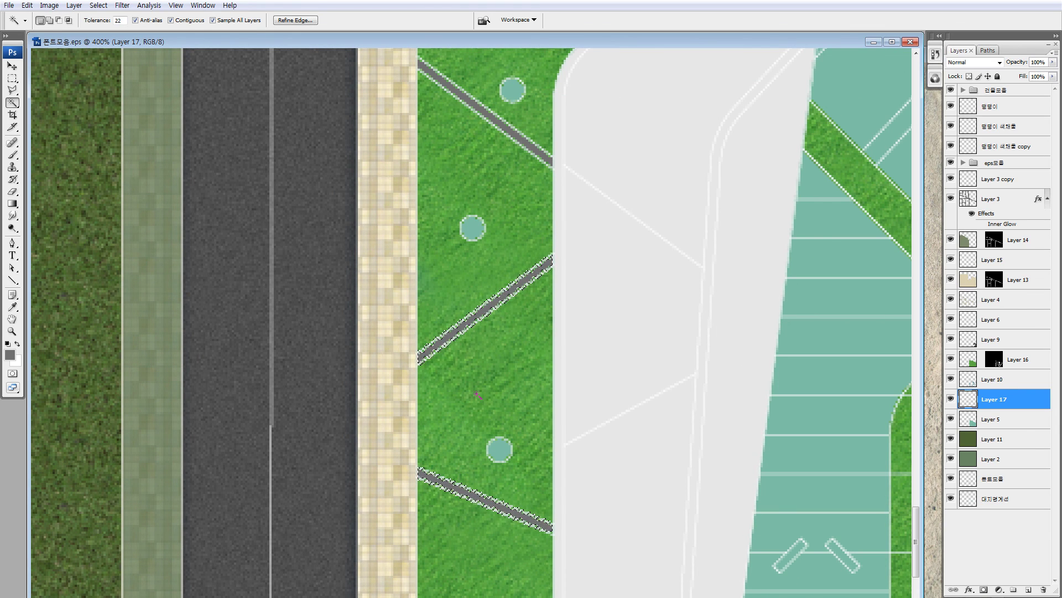
Step: Fill the small circles in the western grass area and the southernmost narrow path there with grey
{"action": "left_click", "coordinate": [505, 454]}
{"action": "left_click", "coordinate": [473, 228], "text": "shift"}
{"action": "left_click", "coordinate": [513, 90], "text": "shift"}
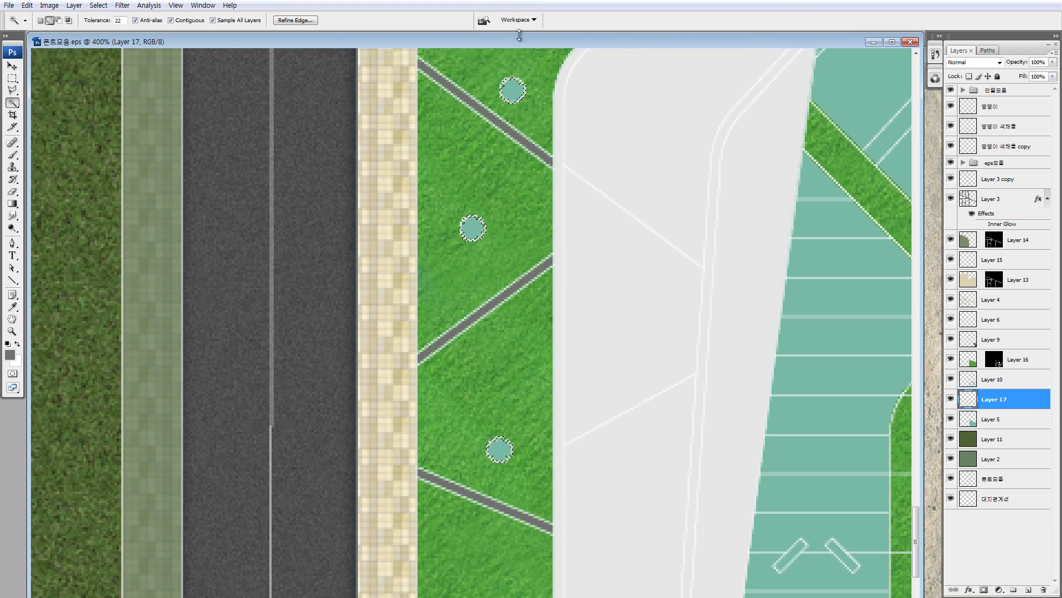
{"action": "key", "text": "alt+BackSpace"}
{"action": "left_click_drag", "start_coordinate": [476, 591], "coordinate": [442, 364]}
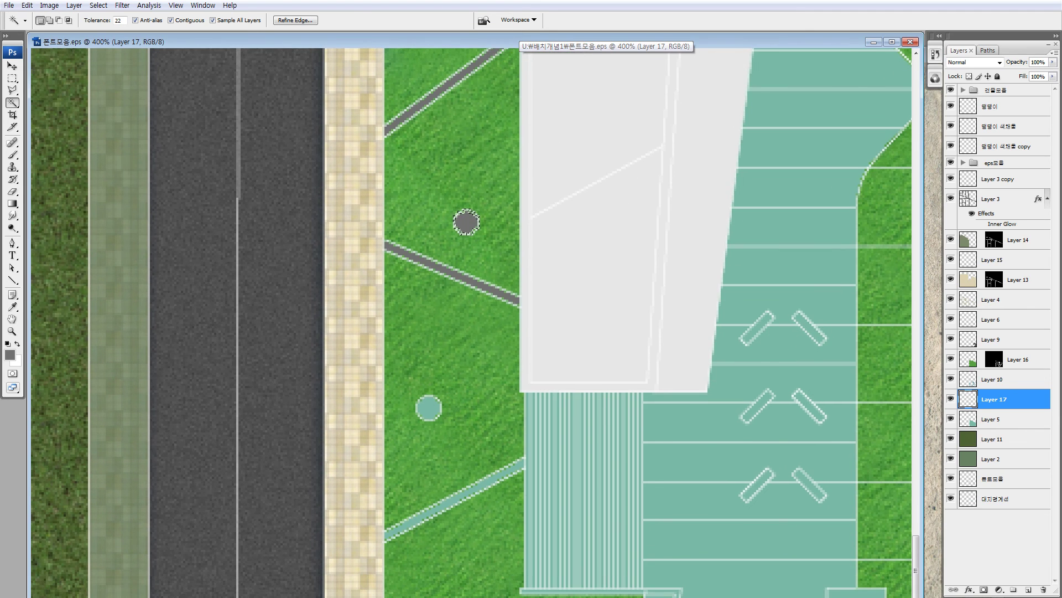
{"action": "left_click", "coordinate": [463, 494], "text": "shift"}
{"action": "key", "text": "alt+Delete"}
Step: Set the marquee feather to 0 px and fill the vertically striped rectangle below the light grey building with grey
{"action": "left_click_drag", "start_coordinate": [545, 368], "coordinate": [633, 595]}
{"action": "key", "text": "m"}
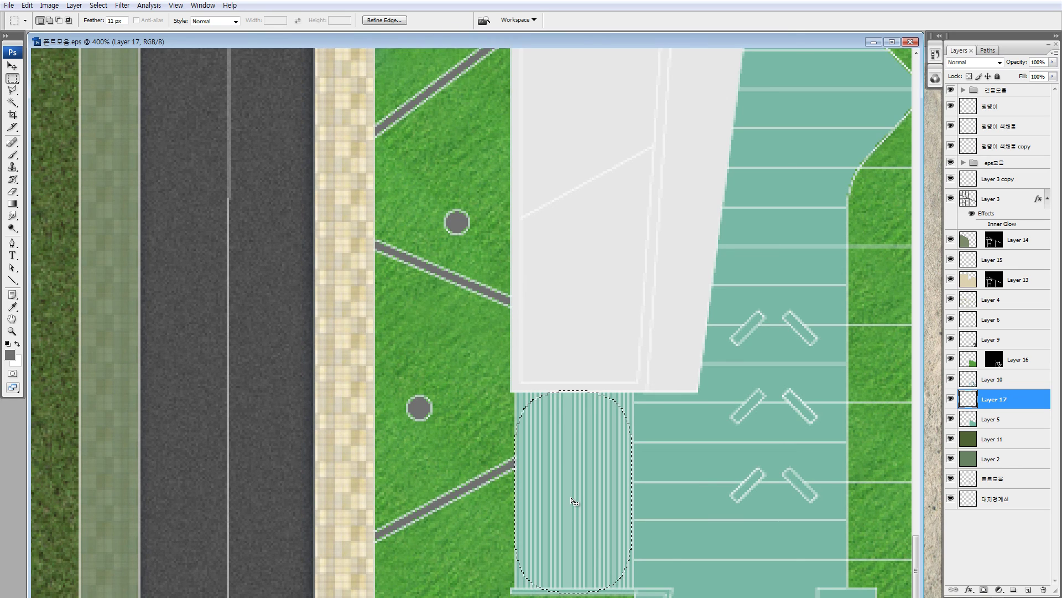
{"action": "key", "text": "Return"}
{"action": "type", "text": "0"}
{"action": "left_click", "coordinate": [521, 398]}
{"action": "left_click_drag", "start_coordinate": [617, 536], "coordinate": [632, 588]}
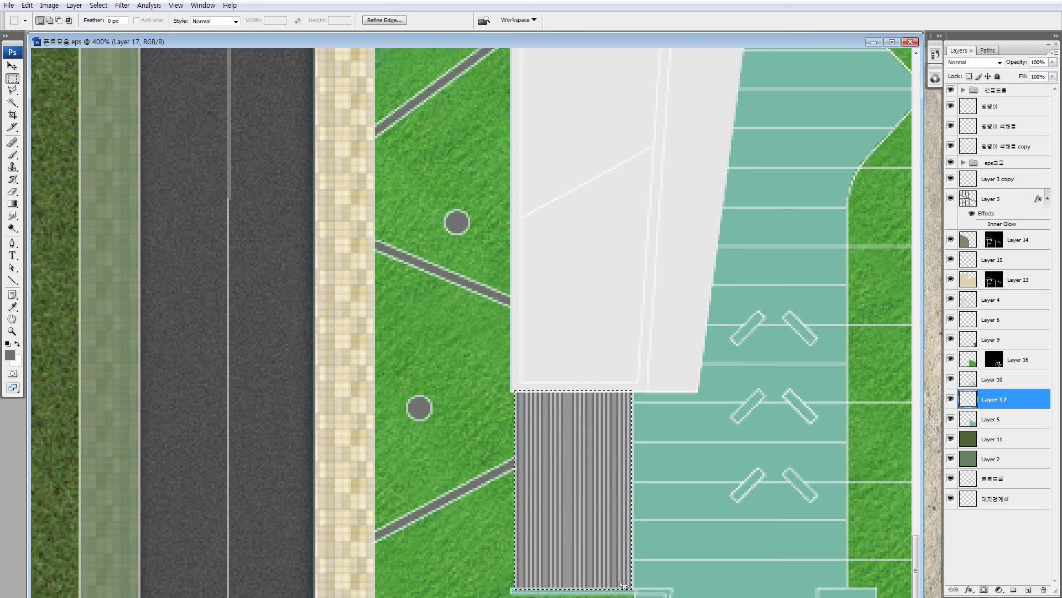
Step: Fill the thin horizontal strip at the foot of the striped rectangle with grey
{"action": "left_click", "coordinate": [515, 592]}
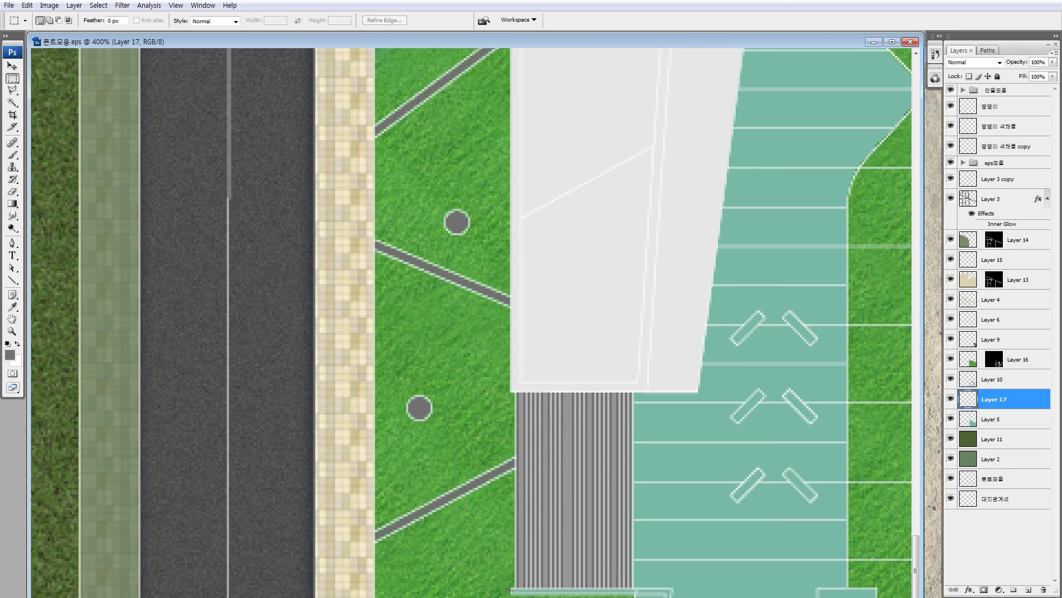
{"action": "left_click_drag", "start_coordinate": [600, 594], "coordinate": [673, 594]}
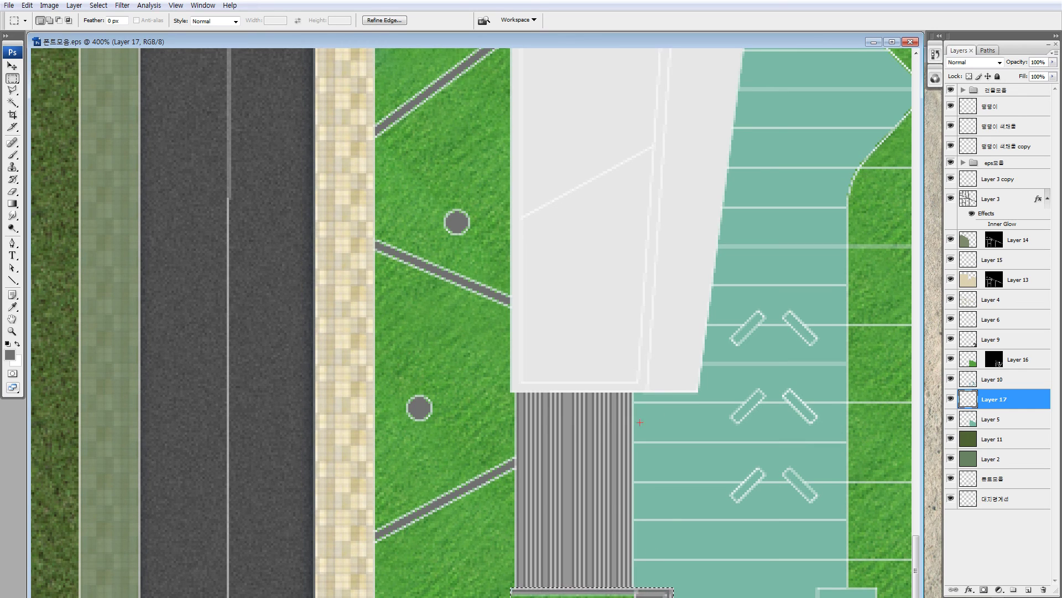
{"action": "key", "text": "l"}
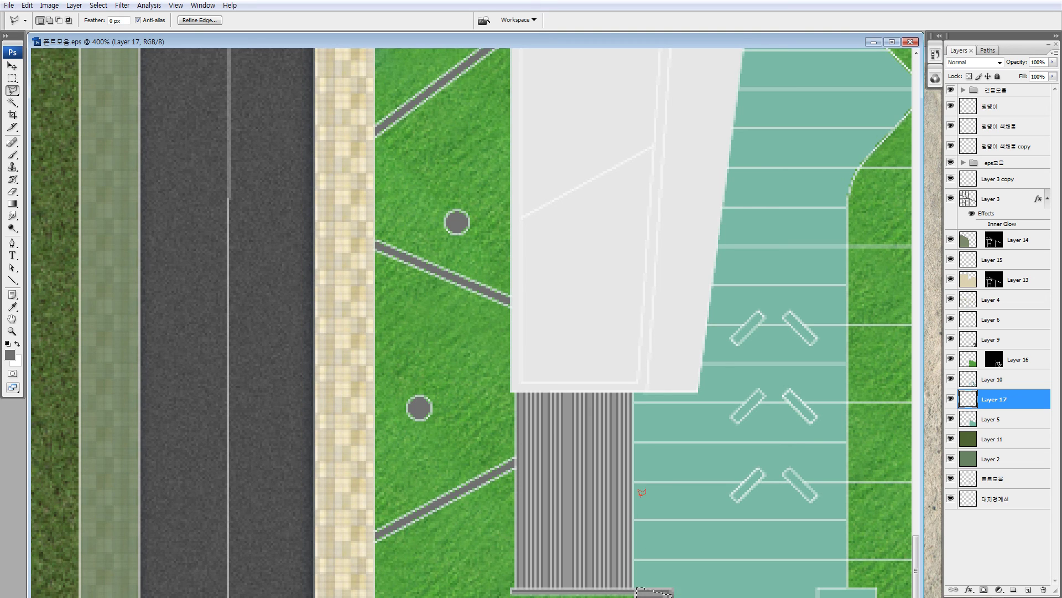
{"action": "key", "text": "alt"}
Step: Outline the long diagonal walkway along the white apartment block's southwest side and fill it with grey
{"action": "scroll", "coordinate": [561, 372], "scroll_direction": "right", "scroll_amount": 10}
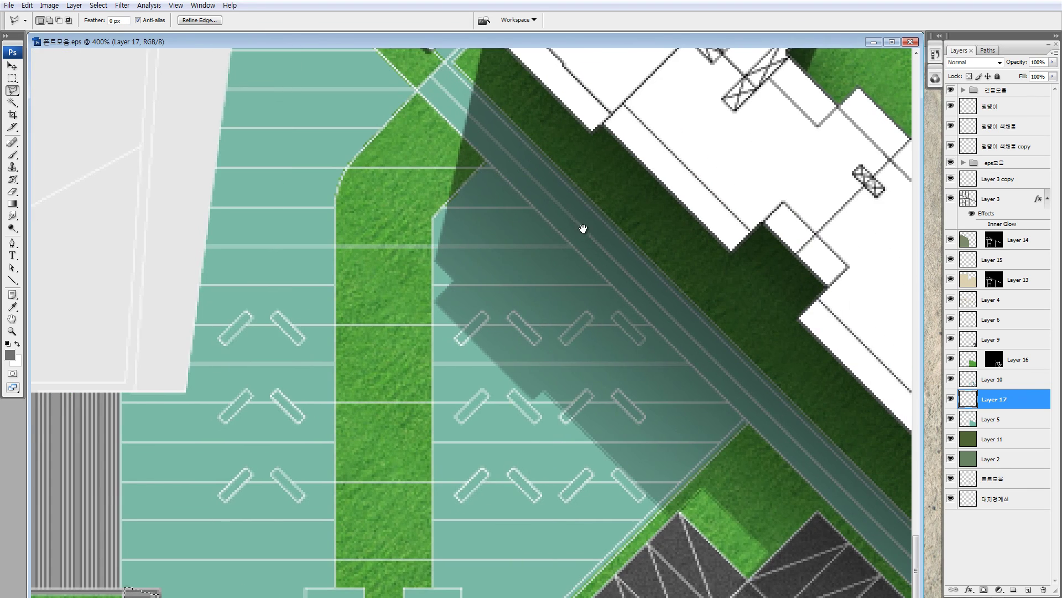
{"action": "left_click_drag", "start_coordinate": [583, 228], "coordinate": [414, 389]}
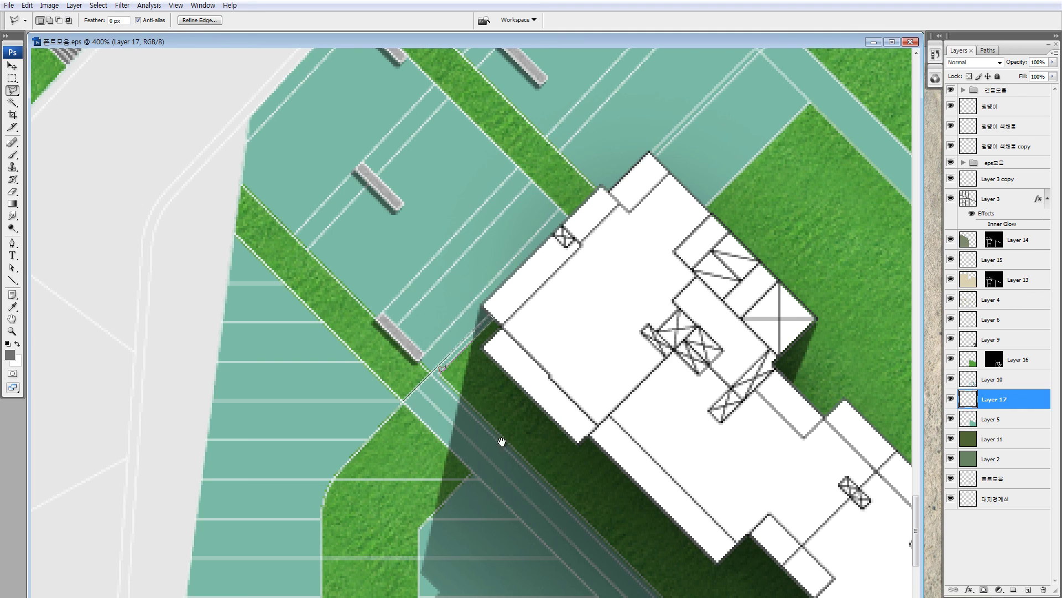
{"action": "left_click_drag", "start_coordinate": [502, 442], "coordinate": [310, 166]}
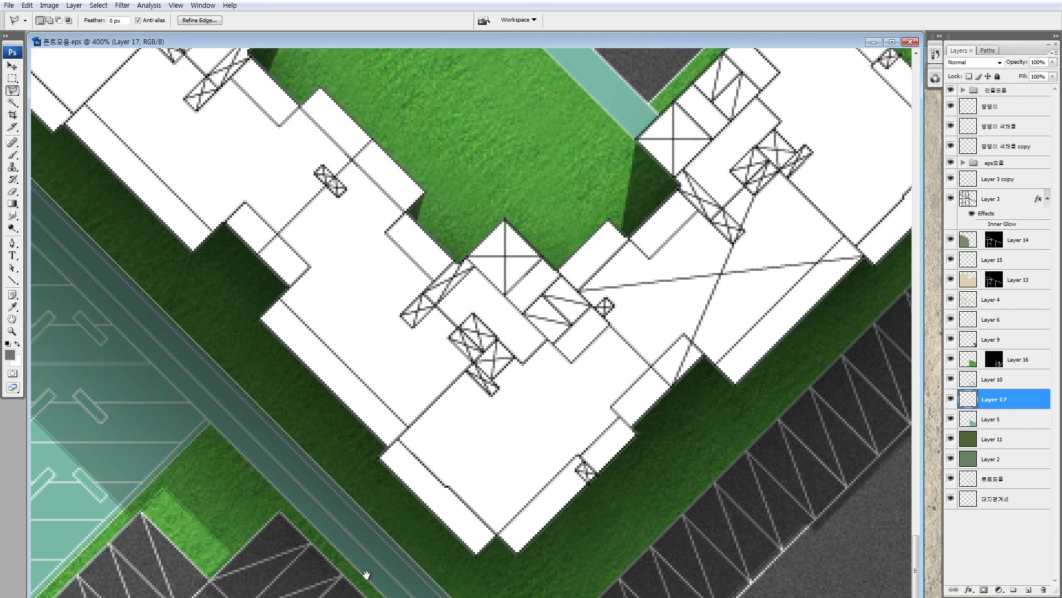
{"action": "left_click_drag", "start_coordinate": [307, 455], "coordinate": [435, 525]}
{"action": "left_click_drag", "start_coordinate": [178, 250], "coordinate": [336, 314]}
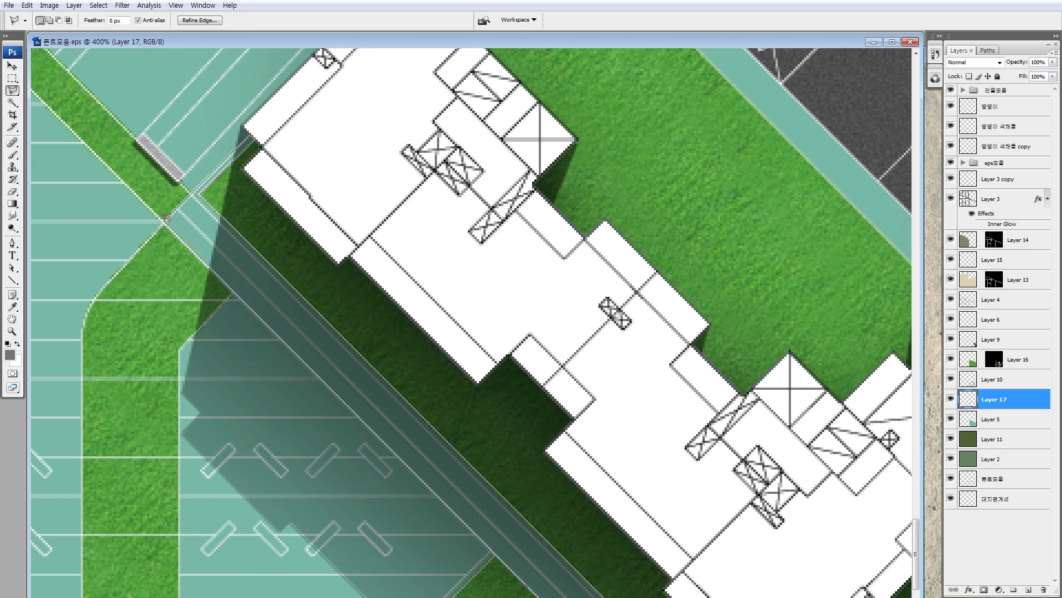
{"action": "left_click_drag", "start_coordinate": [360, 99], "coordinate": [349, 367]}
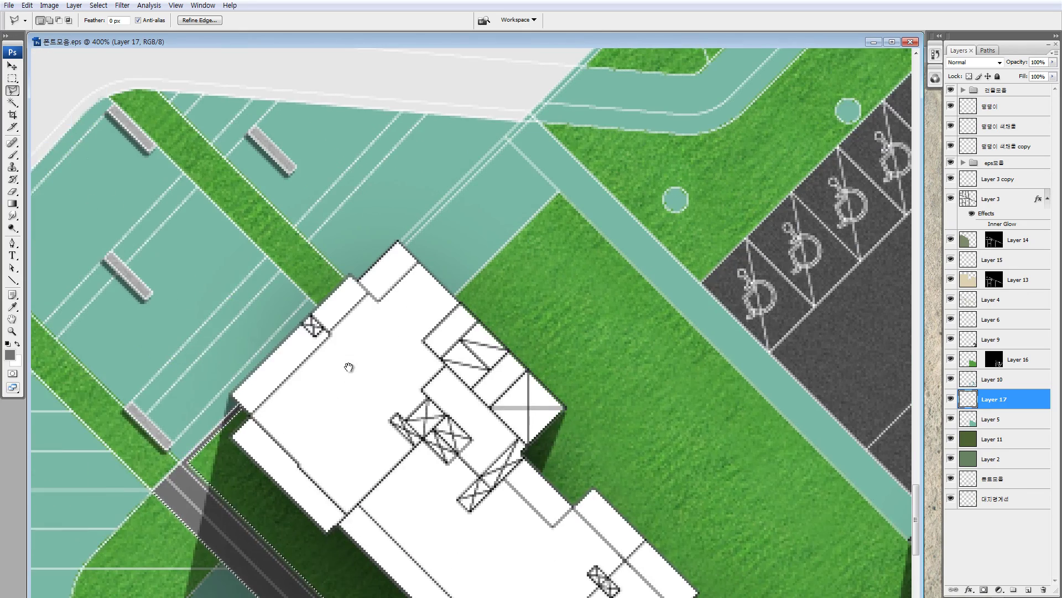
Step: Select the outer lane of the bent walkway near the accessible parking bays with the Magic Wand and fill it grey
{"action": "left_click_drag", "start_coordinate": [686, 105], "coordinate": [465, 247]}
{"action": "left_click_drag", "start_coordinate": [442, 138], "coordinate": [346, 294]}
{"action": "left_click_drag", "start_coordinate": [443, 343], "coordinate": [384, 429]}
{"action": "left_click_drag", "start_coordinate": [498, 387], "coordinate": [387, 398]}
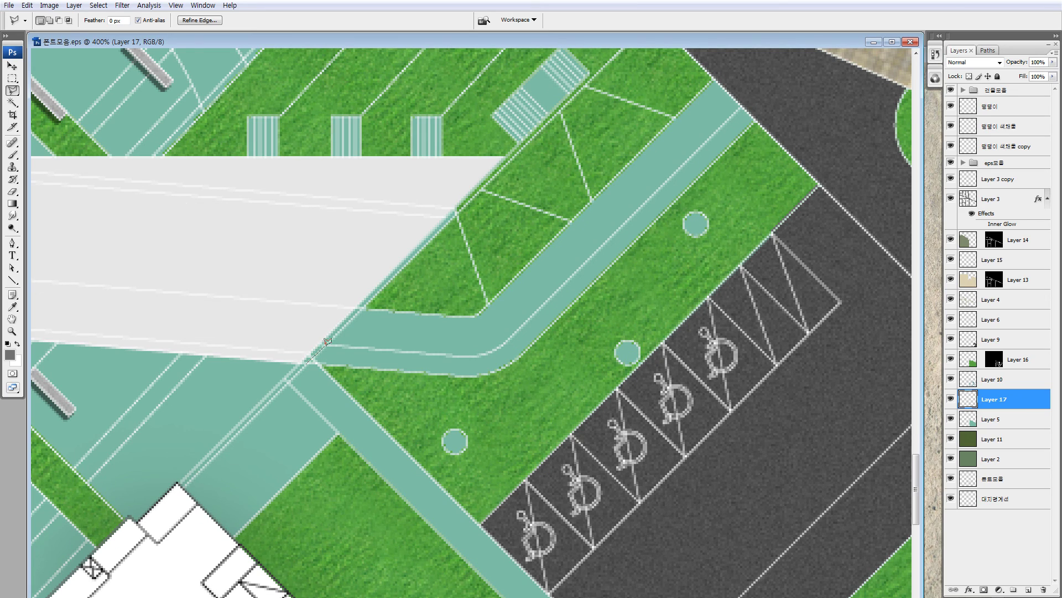
{"action": "left_click", "coordinate": [478, 355]}
{"action": "key", "text": "Escape"}
{"action": "key", "text": "w"}
{"action": "left_click", "coordinate": [661, 206]}
{"action": "key", "text": "alt+BackSpace"}
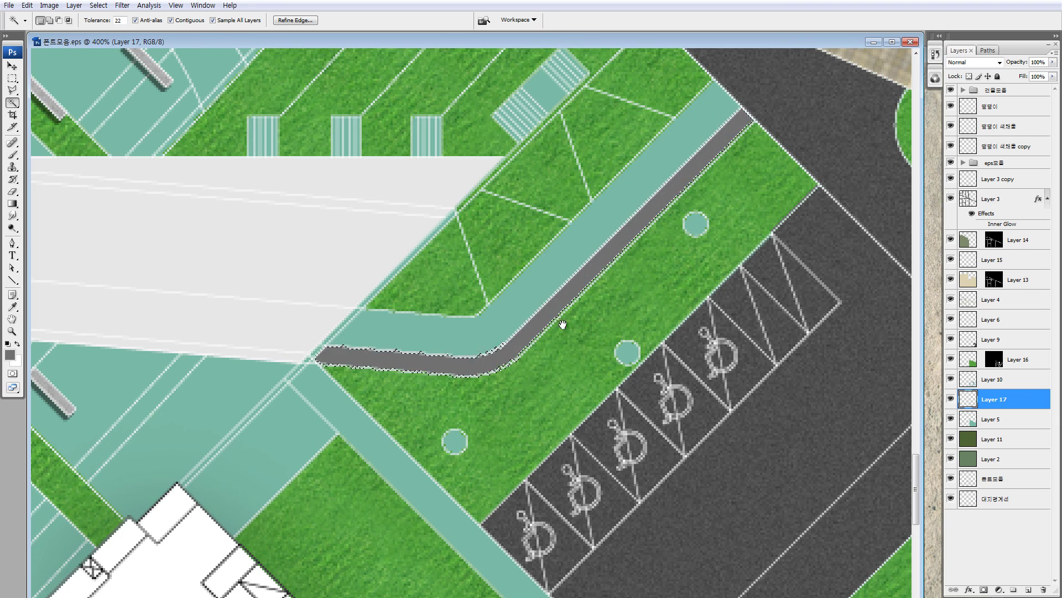
Step: Outline the narrow diagonal strip from the white apartment block's corner to the road, fill it grey, and place Layer 17 above Layer 16
{"action": "left_click_drag", "start_coordinate": [213, 436], "coordinate": [479, 339]}
{"action": "key", "text": "l"}
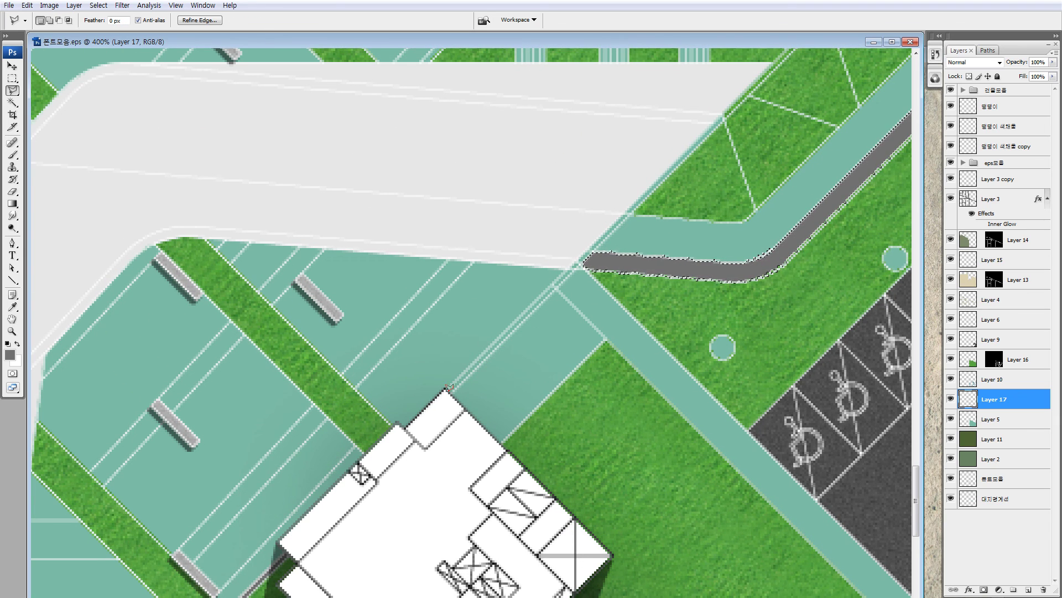
{"action": "left_click", "coordinate": [446, 390]}
{"action": "left_click_drag", "start_coordinate": [738, 115], "coordinate": [630, 228]}
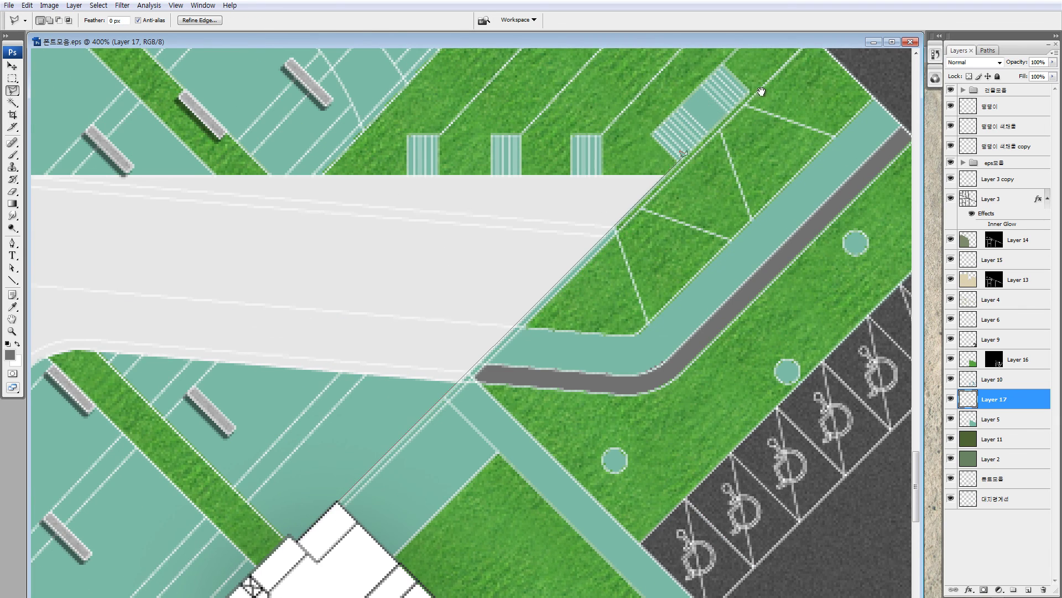
{"action": "left_click_drag", "start_coordinate": [763, 90], "coordinate": [655, 189]}
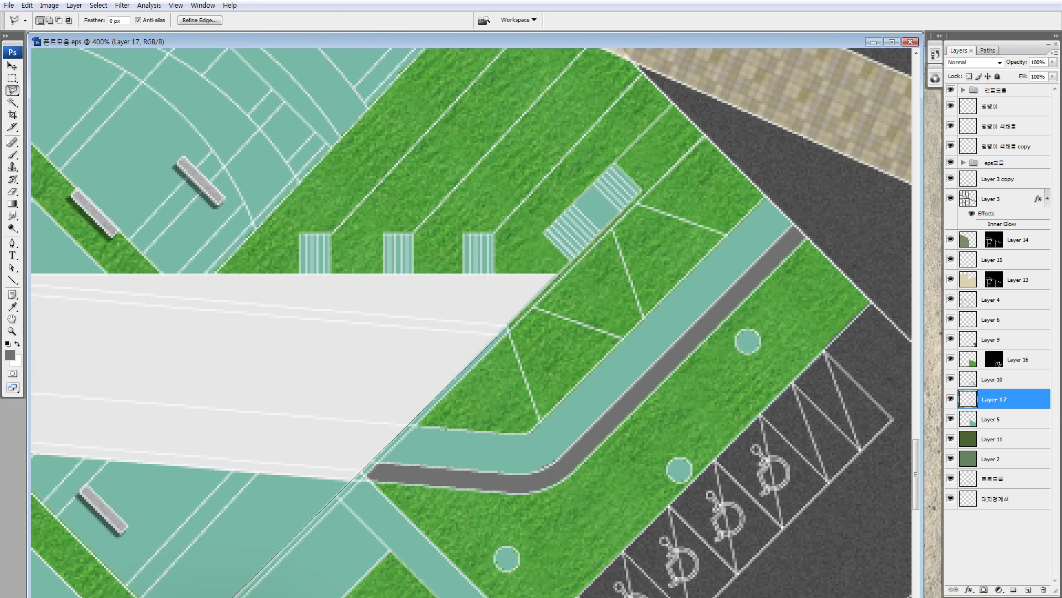
{"action": "left_click", "coordinate": [707, 131]}
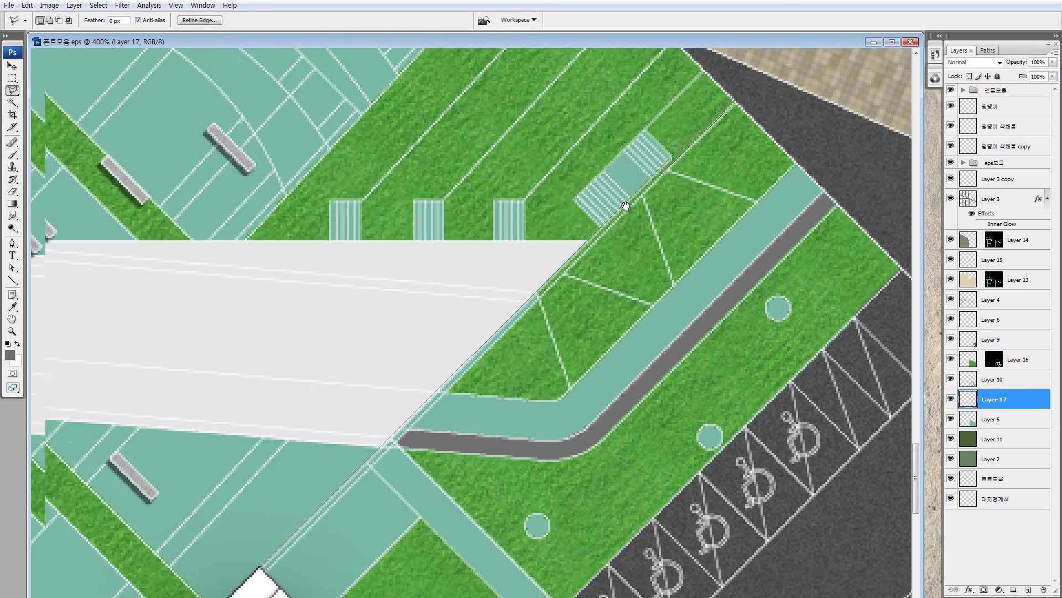
{"action": "left_click", "coordinate": [378, 454]}
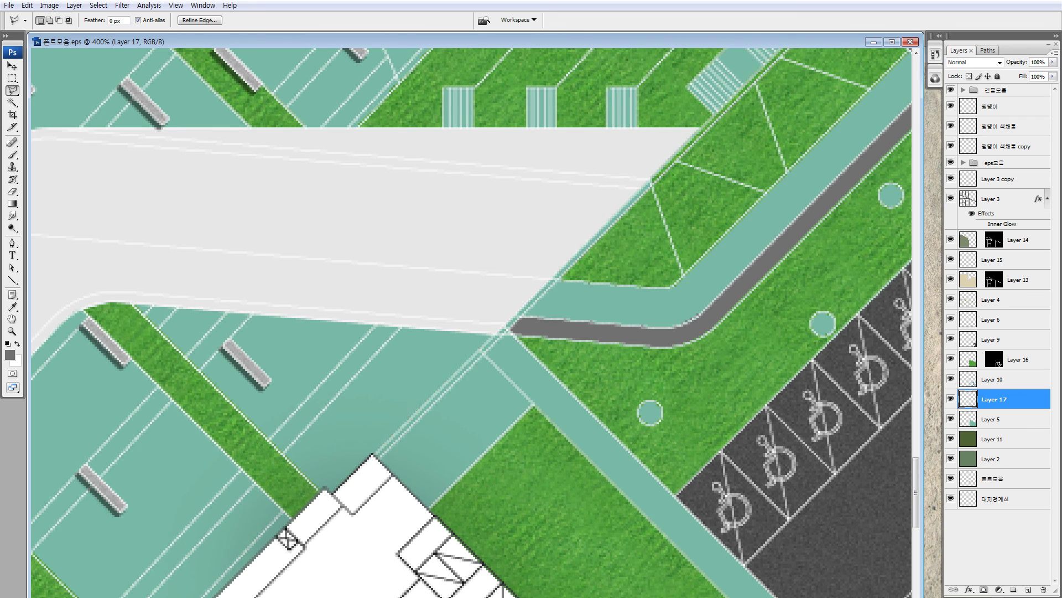
{"action": "scroll", "coordinate": [365, 396], "scroll_direction": "up", "scroll_amount": 5}
{"action": "scroll", "coordinate": [496, 500], "scroll_direction": "right", "scroll_amount": 4}
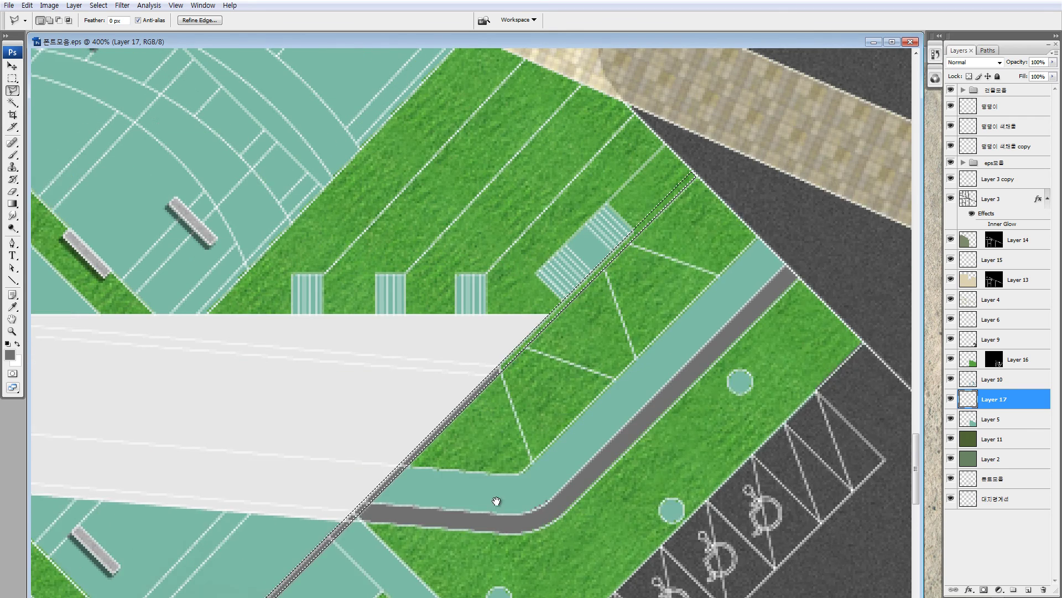
{"action": "left_click_drag", "start_coordinate": [966, 398], "coordinate": [969, 351]}
{"action": "left_click_drag", "start_coordinate": [509, 289], "coordinate": [686, 306]}
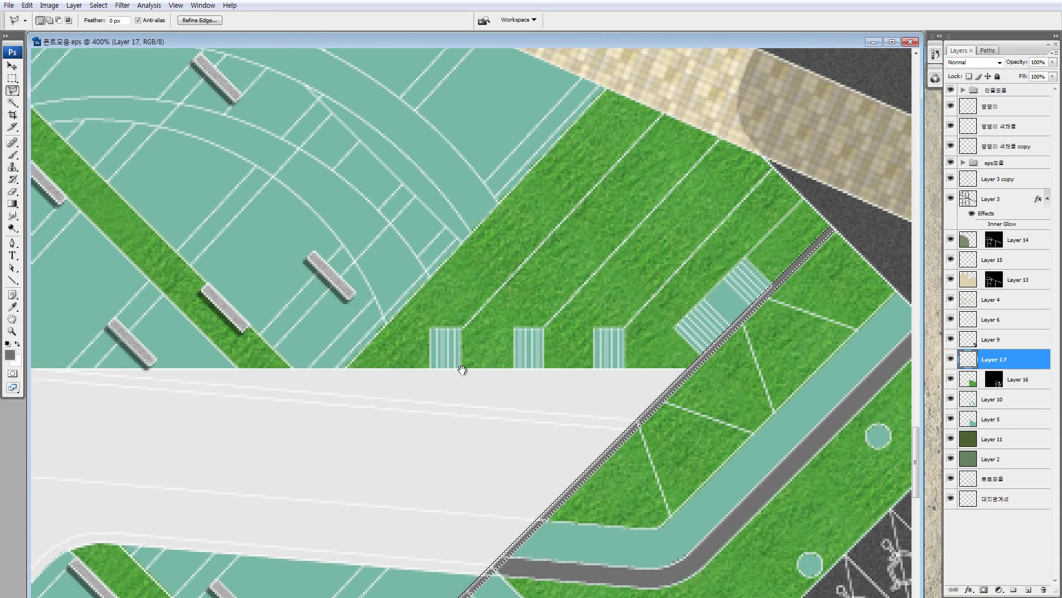
Step: Fill the three small striped blocks along the light grey building's upper edge and the nearby diagonal striped block with grey
{"action": "left_click", "coordinate": [431, 325]}
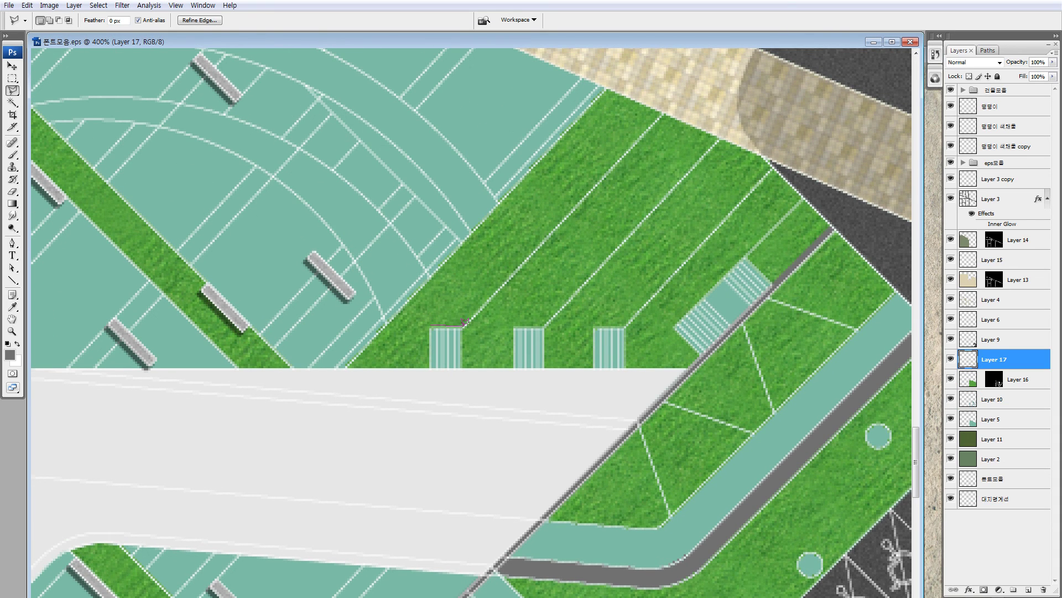
{"action": "double_click", "coordinate": [432, 365]}
{"action": "key", "text": "alt+BackSpace"}
{"action": "left_click_drag", "start_coordinate": [481, 349], "coordinate": [612, 348]}
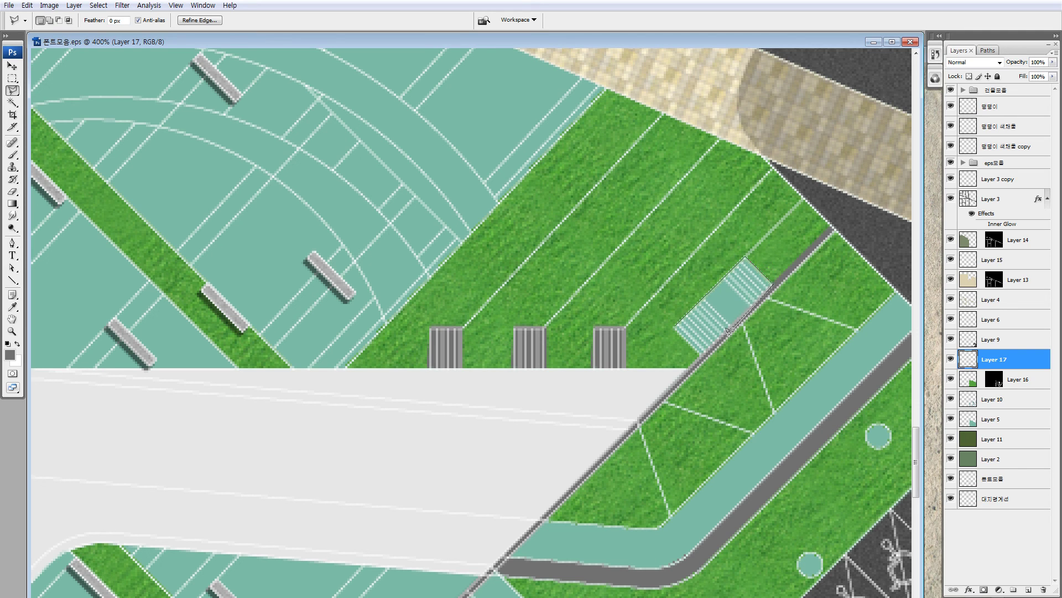
{"action": "left_click", "coordinate": [677, 325]}
{"action": "key", "text": "alt+BackSpace"}
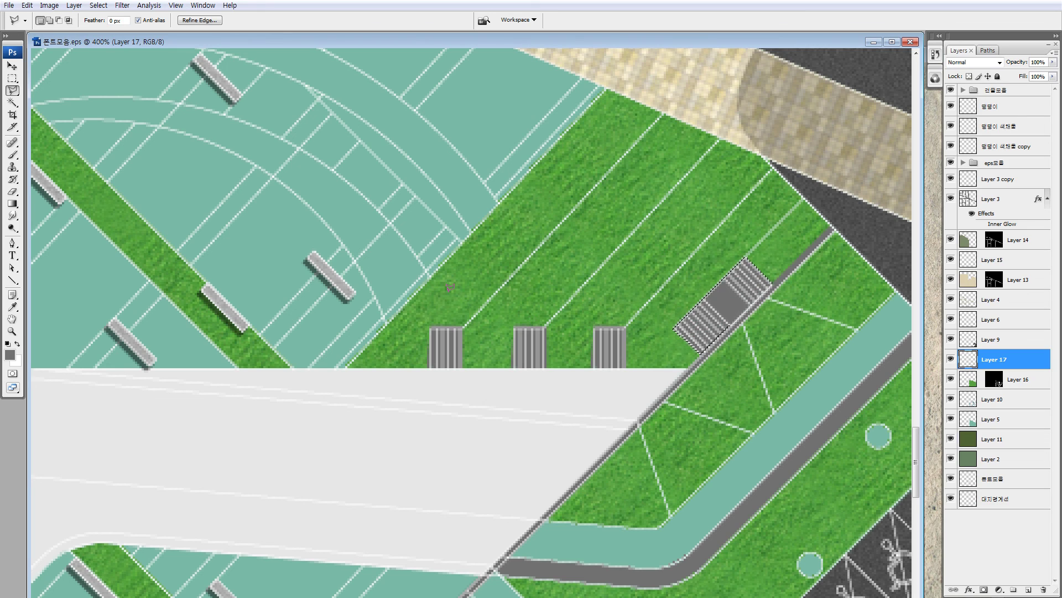
Step: Move the 폰트모음 label layer up to directly below the 건물모음 group
{"action": "key", "text": "ctrl+minus"}
{"action": "key", "text": "ctrl+minus"}
{"action": "key", "text": "ctrl+minus"}
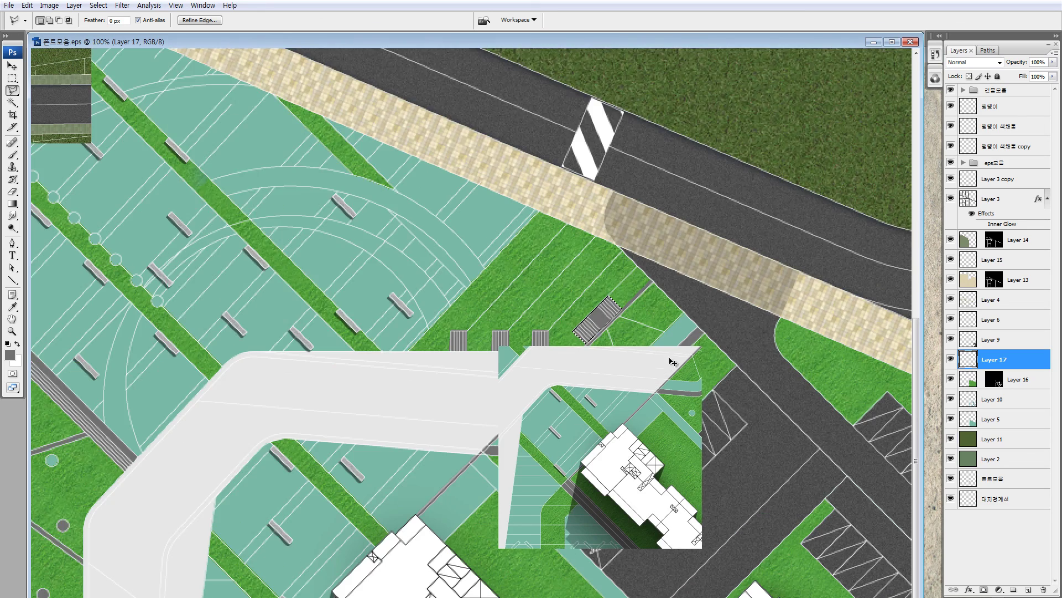
{"action": "left_click_drag", "start_coordinate": [968, 485], "coordinate": [974, 100]}
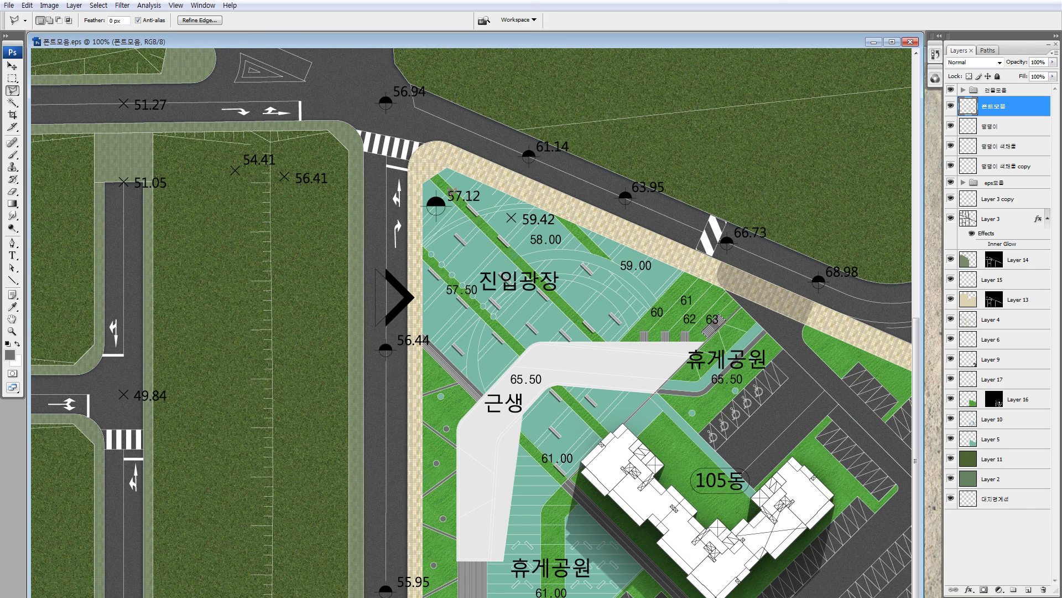
Step: Examine the elevation labels beside the striped ramp, framing 61.00 and 55.95 with marquee selections, and check the area around block 105동
{"action": "left_click_drag", "start_coordinate": [405, 534], "coordinate": [431, 533]}
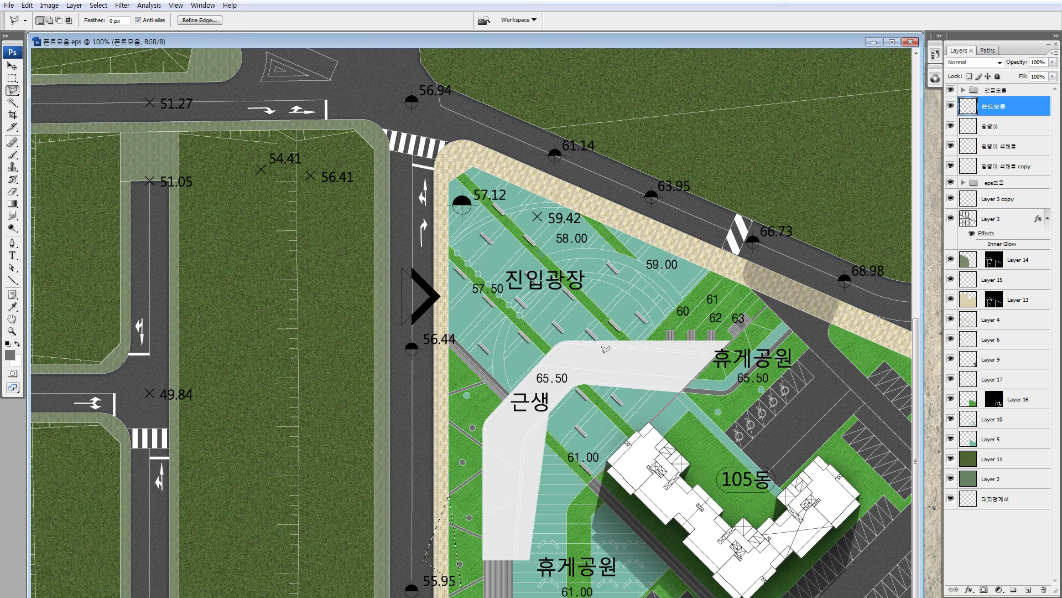
{"action": "left_click", "coordinate": [532, 371]}
{"action": "left_click", "coordinate": [550, 393]}
{"action": "left_click", "coordinate": [570, 390]}
{"action": "key", "text": "z"}
{"action": "left_click_drag", "start_coordinate": [398, 546], "coordinate": [607, 595]}
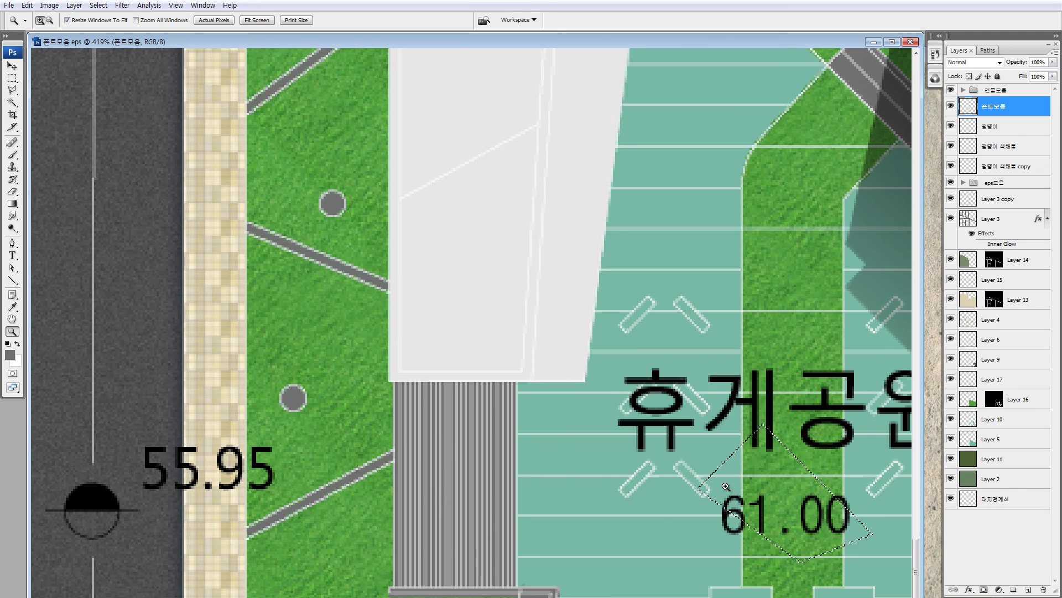
{"action": "key", "text": "m"}
{"action": "left_click_drag", "start_coordinate": [685, 470], "coordinate": [853, 562]}
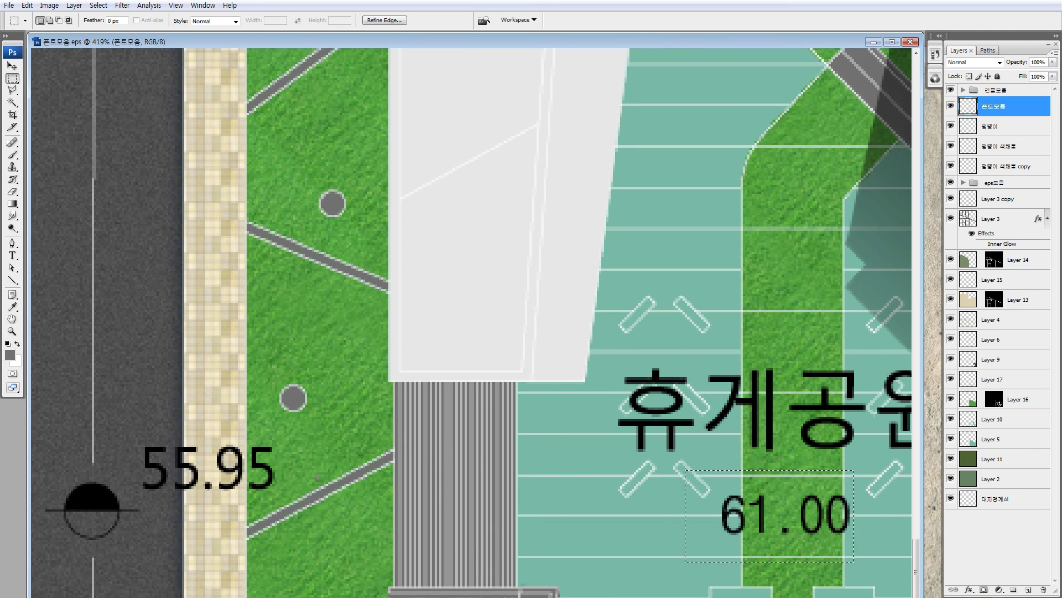
{"action": "left_click_drag", "start_coordinate": [275, 433], "coordinate": [108, 508], "text": "shift"}
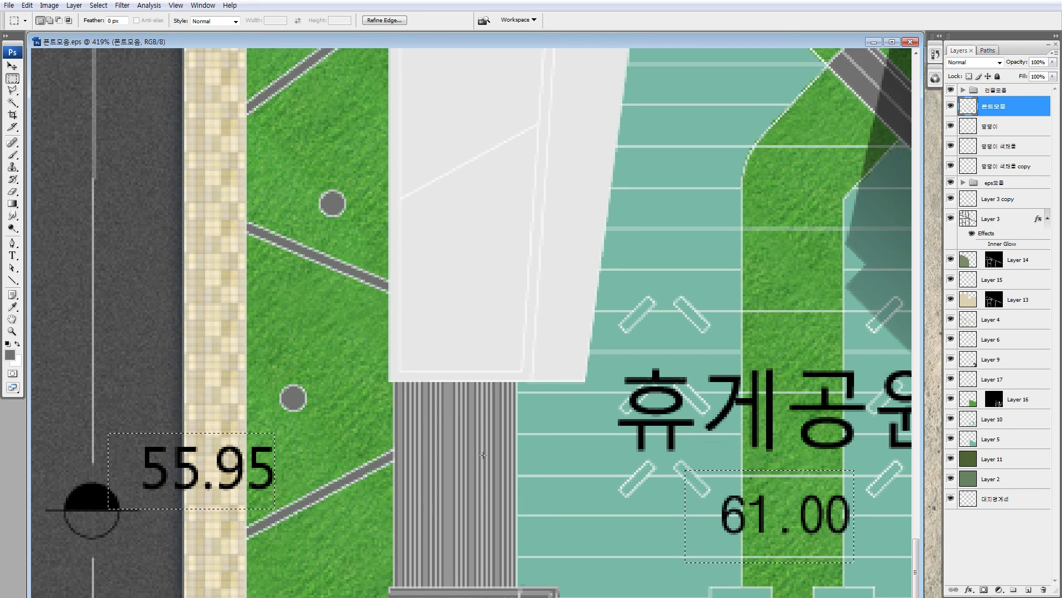
{"action": "left_click_drag", "start_coordinate": [681, 166], "coordinate": [474, 351]}
{"action": "left_click_drag", "start_coordinate": [412, 592], "coordinate": [469, 537]}
{"action": "left_click_drag", "start_coordinate": [402, 215], "coordinate": [337, 436]}
{"action": "left_click_drag", "start_coordinate": [764, 365], "coordinate": [192, 175]}
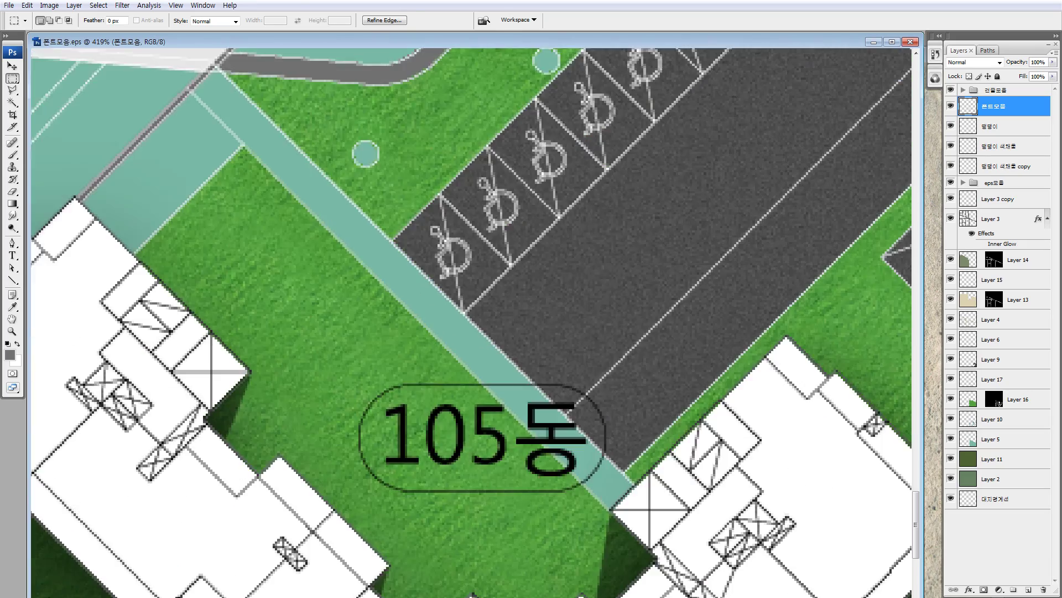
Step: Examine the elevation labels around the entrance plaza and the adjoining roads, framing the 68.98 label with a marquee
{"action": "key", "text": "ctrl+0"}
{"action": "key", "text": "z"}
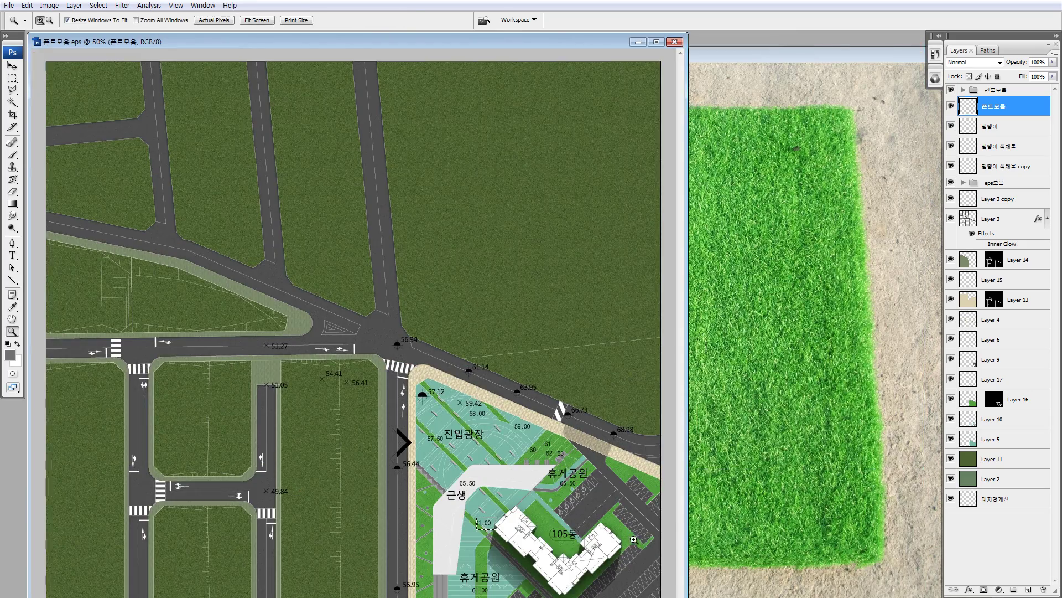
{"action": "left_click_drag", "start_coordinate": [415, 432], "coordinate": [634, 539]}
{"action": "key", "text": "m"}
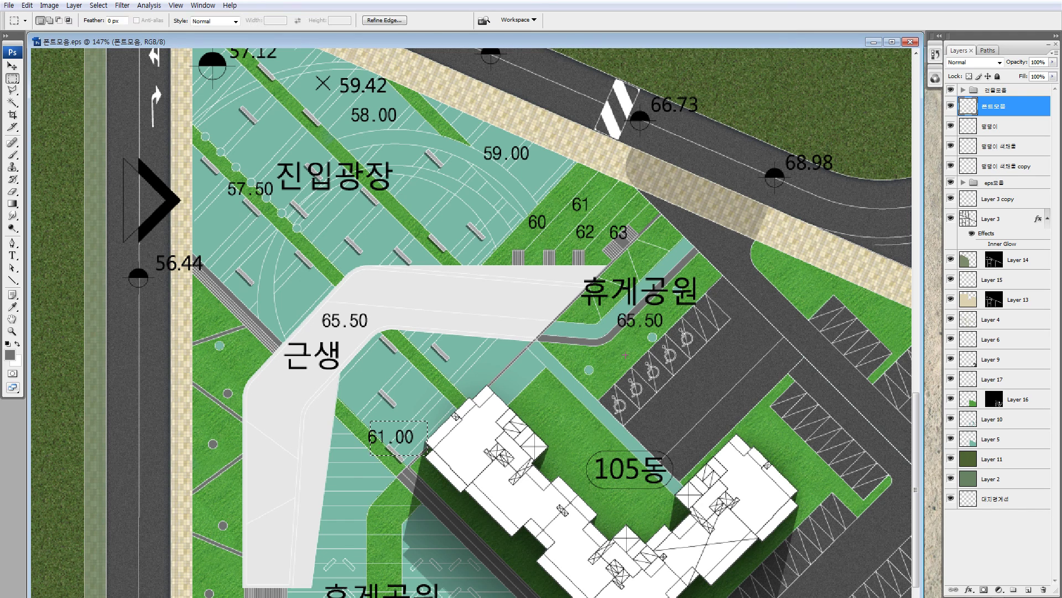
{"action": "left_click", "coordinate": [612, 306]}
{"action": "left_click_drag", "start_coordinate": [770, 302], "coordinate": [943, 467]}
{"action": "left_click_drag", "start_coordinate": [644, 300], "coordinate": [475, 327]}
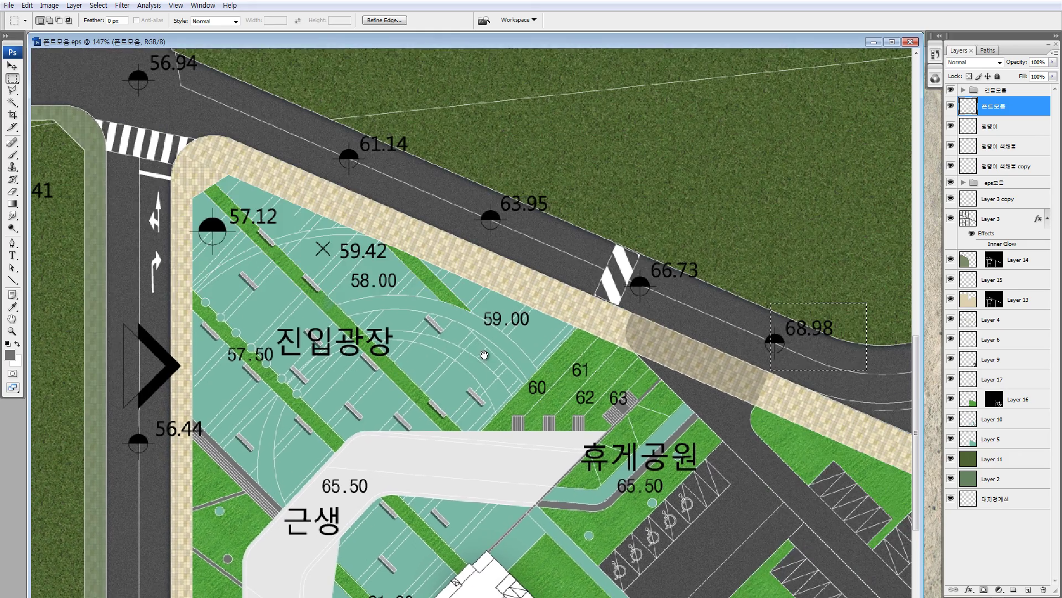
{"action": "left_click_drag", "start_coordinate": [138, 221], "coordinate": [501, 390]}
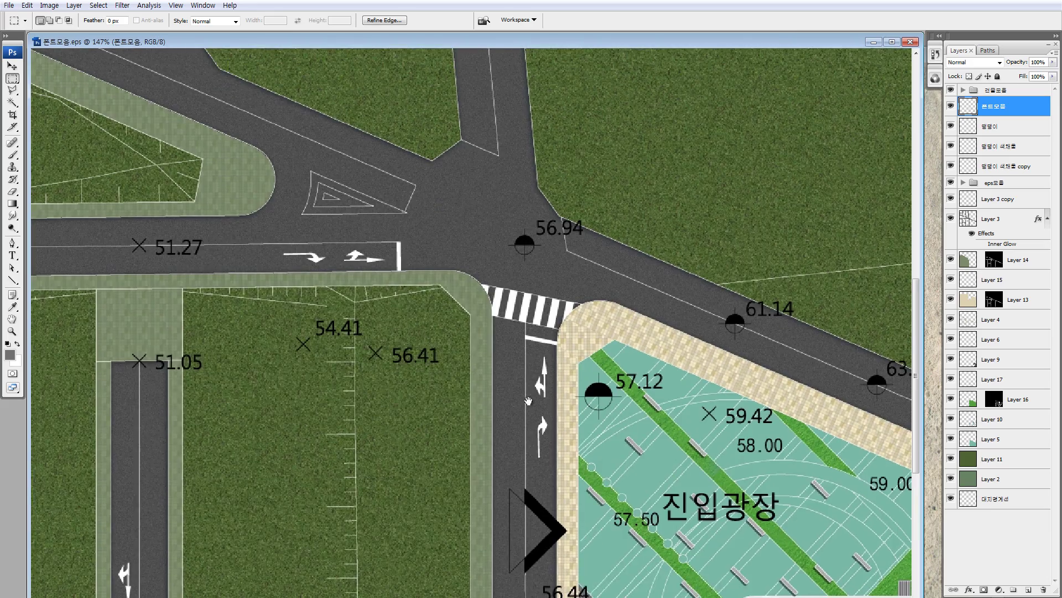
{"action": "left_click_drag", "start_coordinate": [354, 229], "coordinate": [218, 229]}
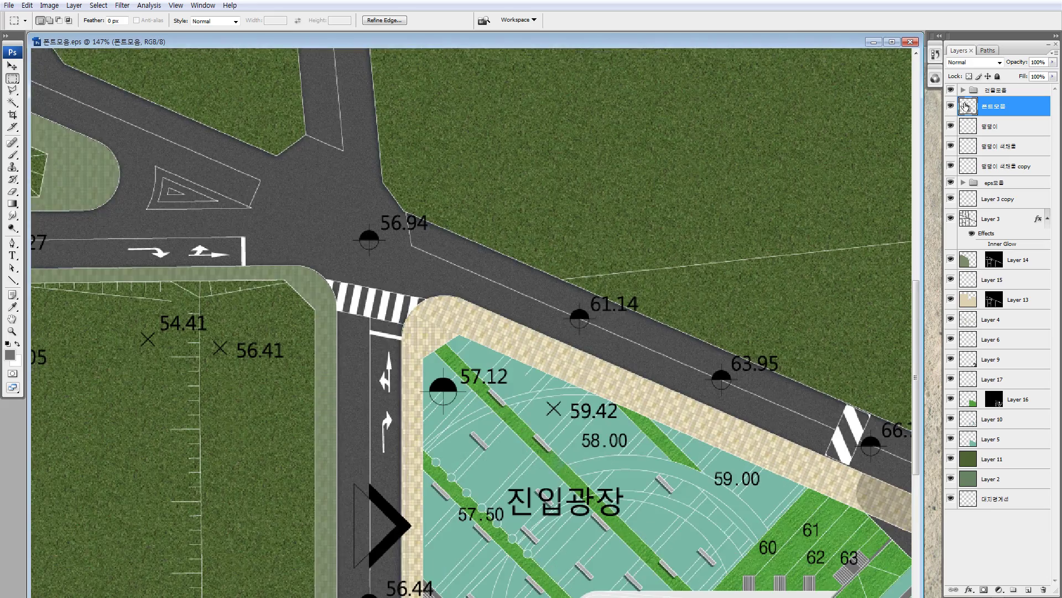
Step: Return the 폰트모음 label layer to just below Layer 2, clear the marquee selection and reactivate Layer 17
{"action": "left_click_drag", "start_coordinate": [965, 106], "coordinate": [962, 491]}
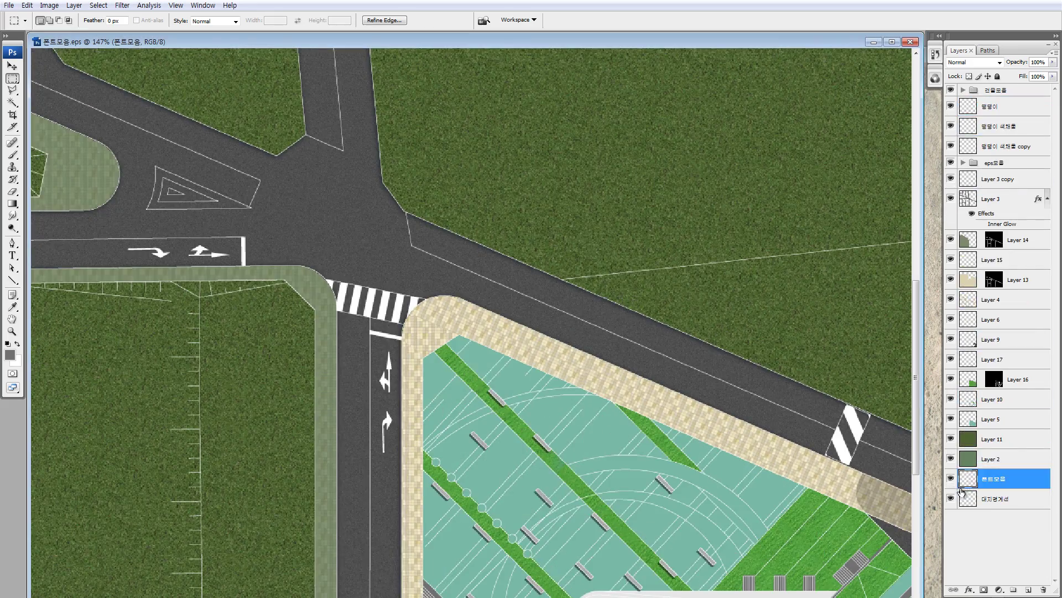
{"action": "key", "text": "ctrl+minus"}
{"action": "key", "text": "ctrl+minus"}
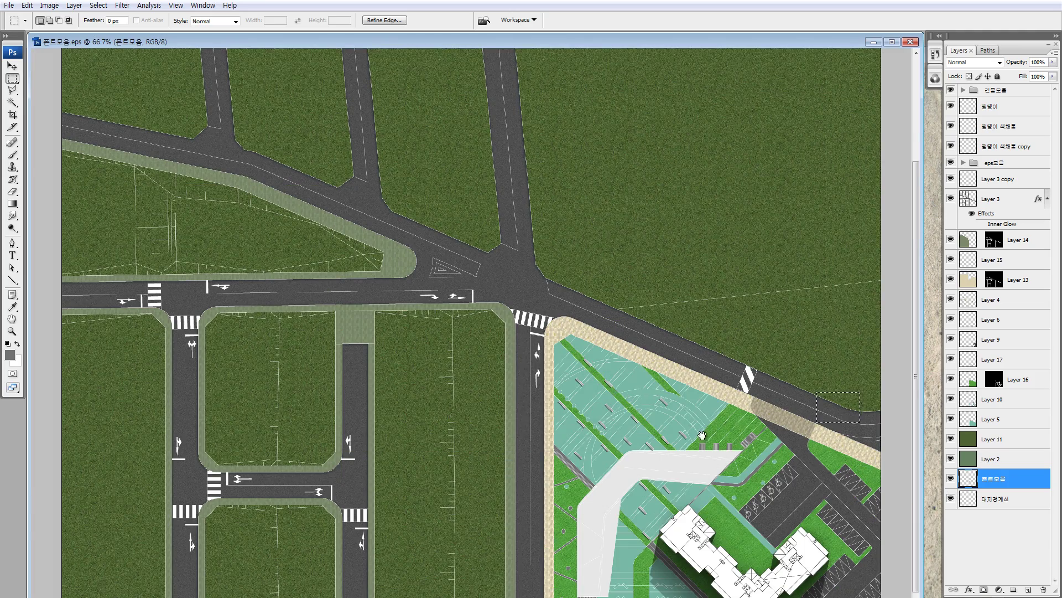
{"action": "left_click_drag", "start_coordinate": [702, 435], "coordinate": [651, 322]}
{"action": "key", "text": "z"}
{"action": "left_click_drag", "start_coordinate": [543, 337], "coordinate": [830, 581]}
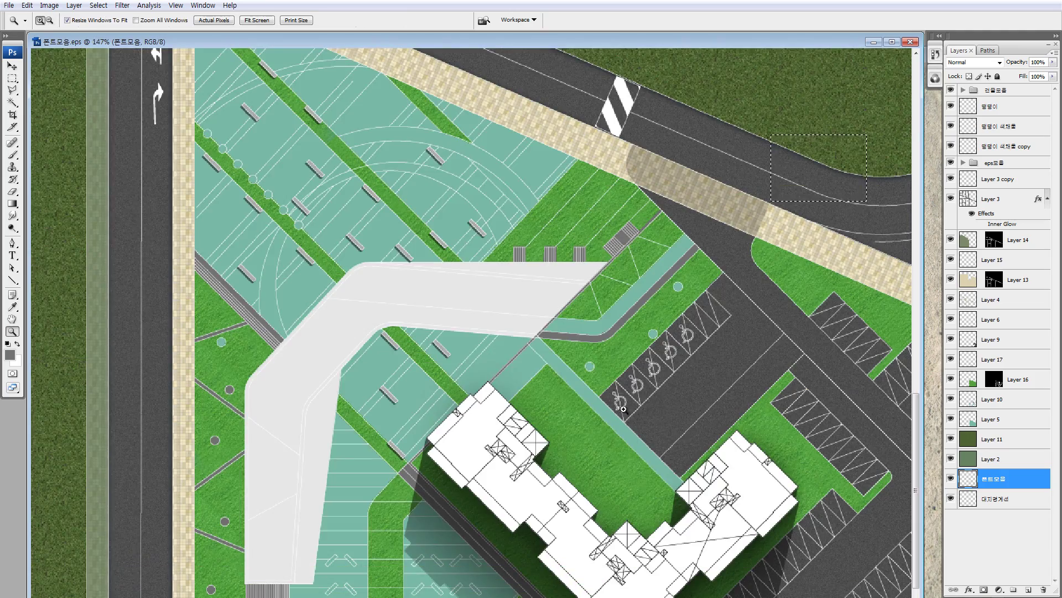
{"action": "key", "text": "v"}
{"action": "key", "text": "ctrl+d"}
{"action": "left_click", "coordinate": [595, 336], "text": "ctrl"}
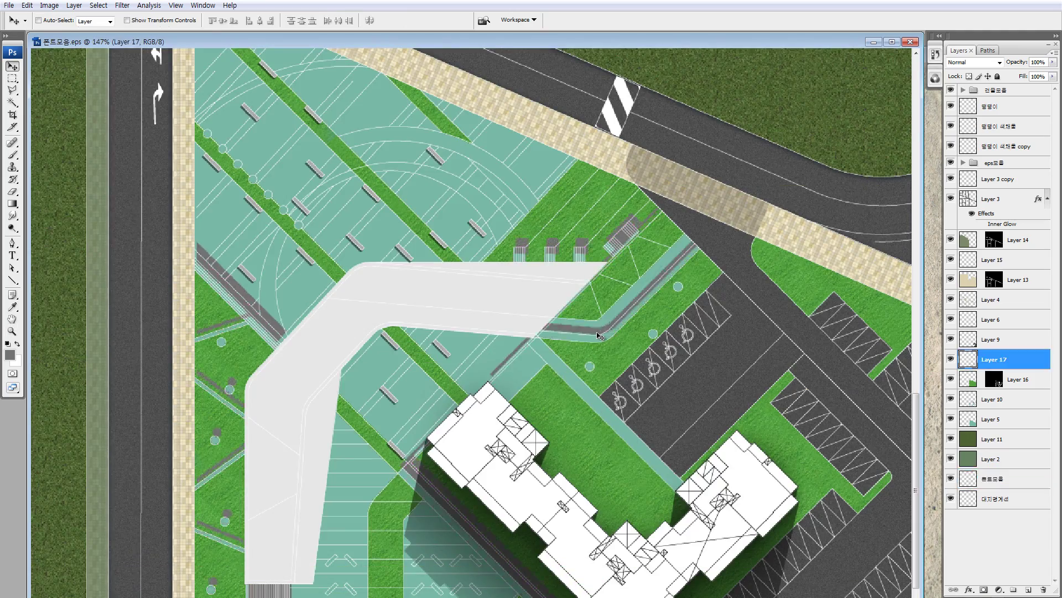
{"action": "left_click_drag", "start_coordinate": [532, 311], "coordinate": [595, 461]}
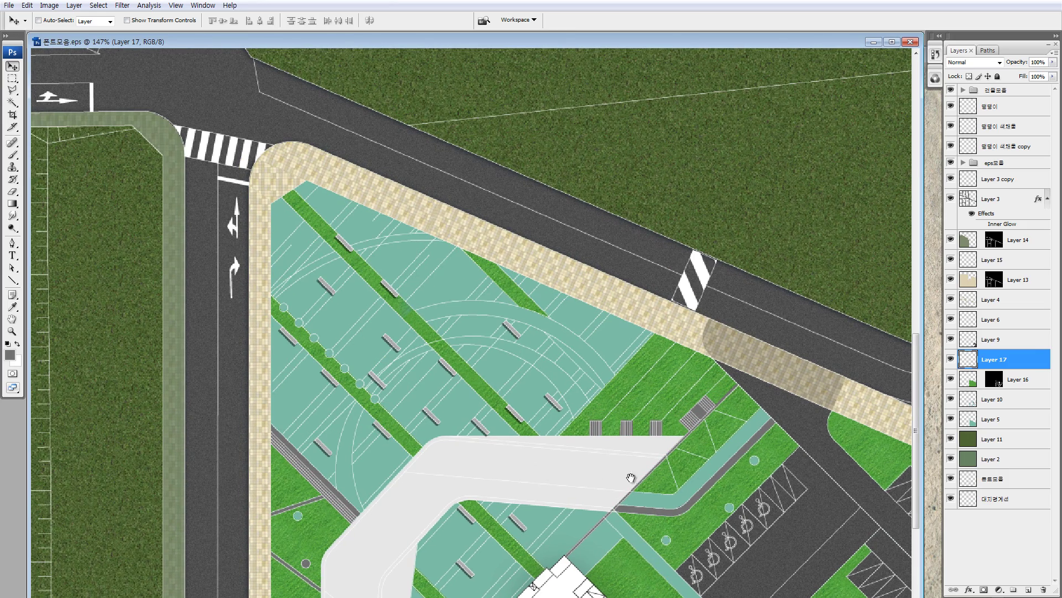
{"action": "left_click_drag", "start_coordinate": [696, 501], "coordinate": [644, 240]}
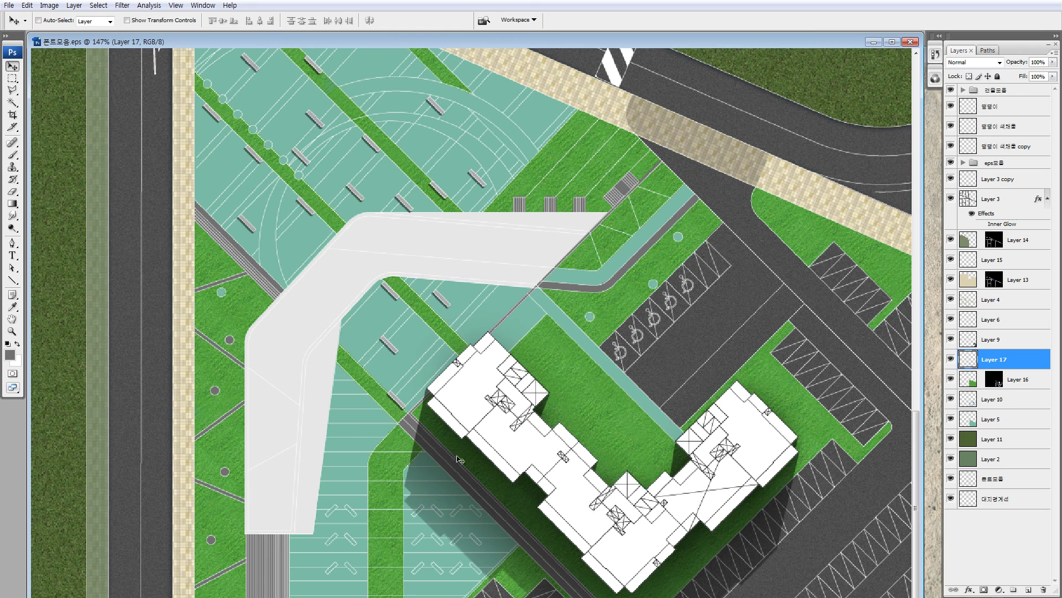
Step: Isolate the layer holding the slanted bench outlines and move it out of the eps모음 group to directly below 건물모음
{"action": "key", "text": "w"}
{"action": "key", "text": "z"}
{"action": "left_click_drag", "start_coordinate": [261, 438], "coordinate": [542, 588]}
{"action": "key", "text": "w"}
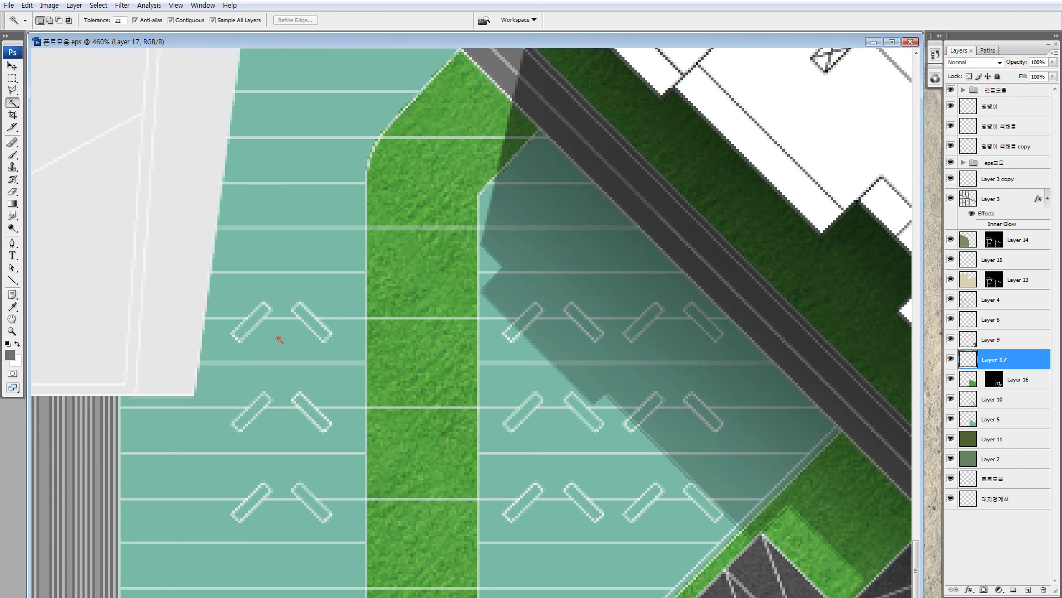
{"action": "key", "text": "v"}
{"action": "left_click", "coordinate": [272, 317], "text": "ctrl"}
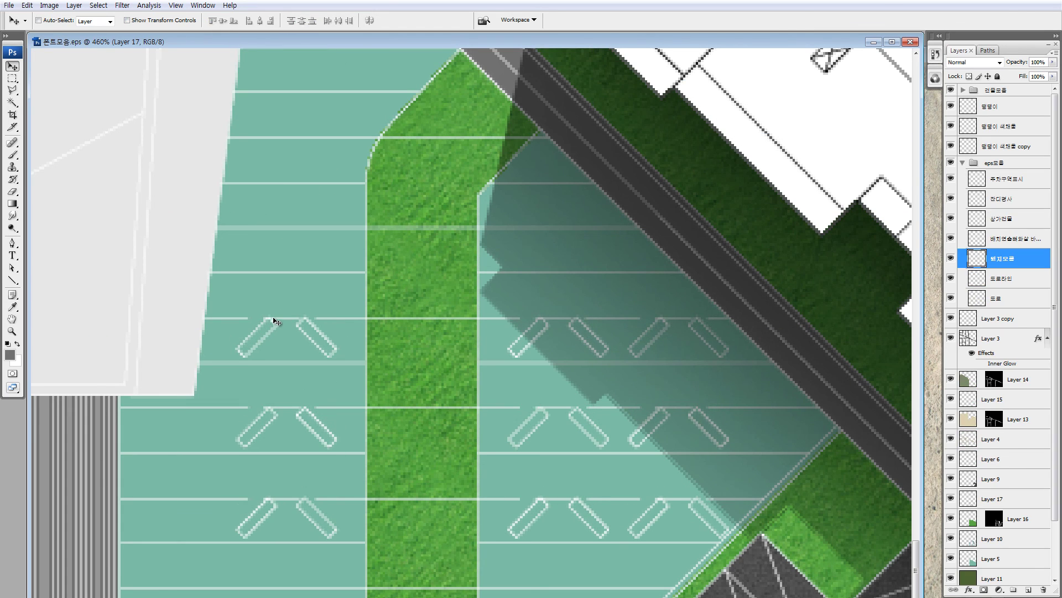
{"action": "left_click", "coordinate": [950, 258], "text": "alt"}
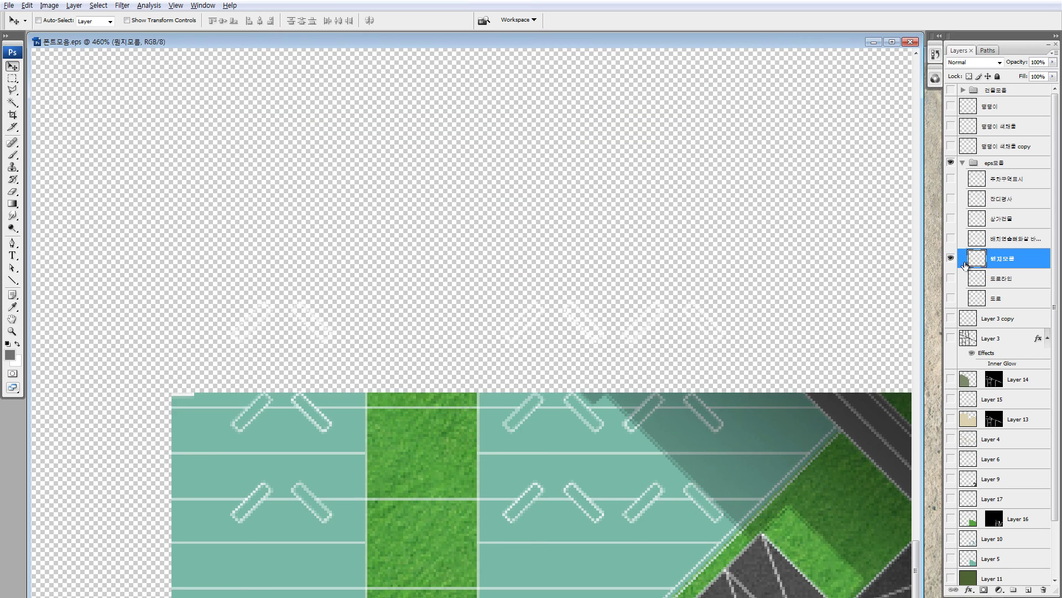
{"action": "left_click_drag", "start_coordinate": [982, 259], "coordinate": [999, 100]}
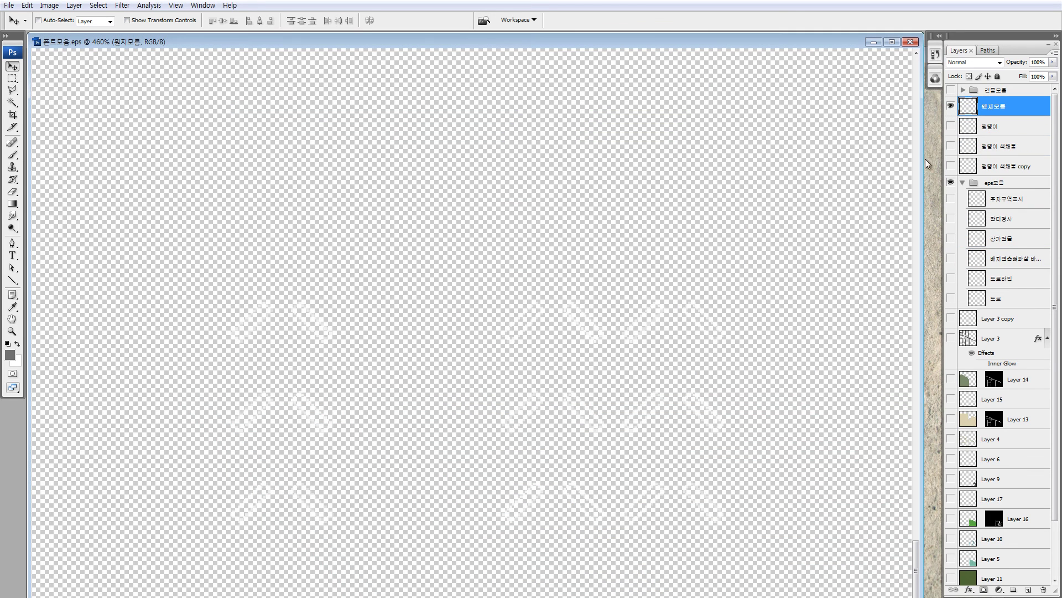
Step: Turn on the layers inside the eps모음 group, hide the group itself, and check the bench outlines against Layer 11
{"action": "left_click_drag", "start_coordinate": [951, 206], "coordinate": [949, 294]}
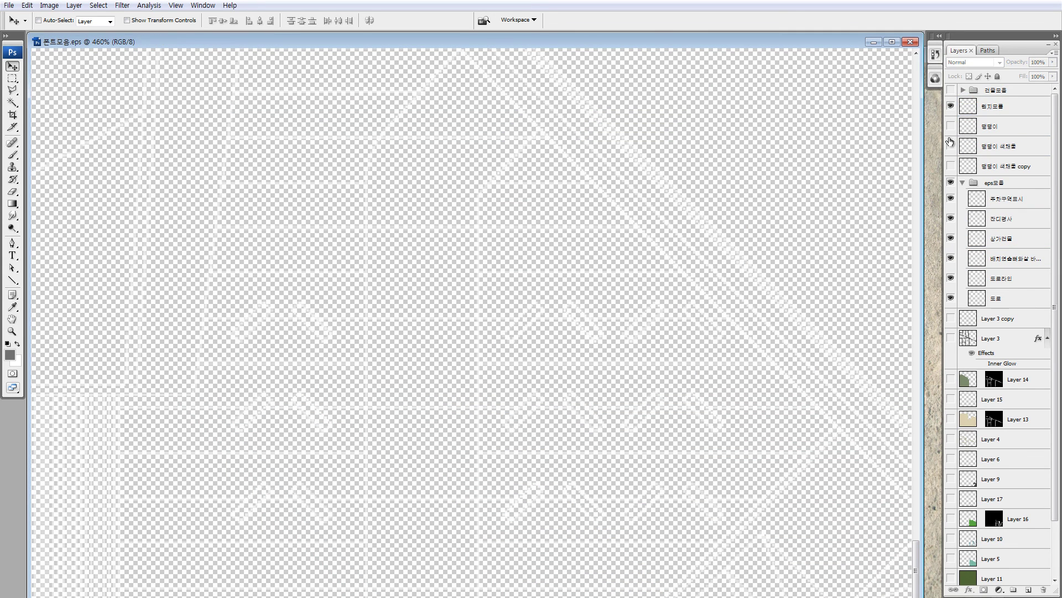
{"action": "left_click_drag", "start_coordinate": [950, 126], "coordinate": [950, 182]}
{"action": "left_click", "coordinate": [951, 577]}
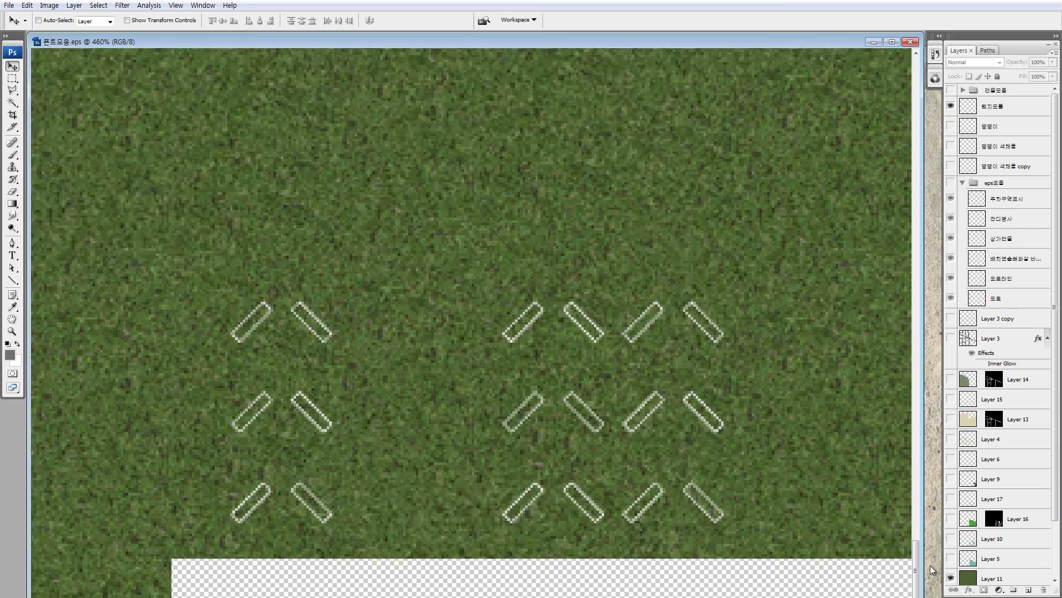
{"action": "key", "text": "ctrl+0"}
{"action": "left_click", "coordinate": [951, 578]}
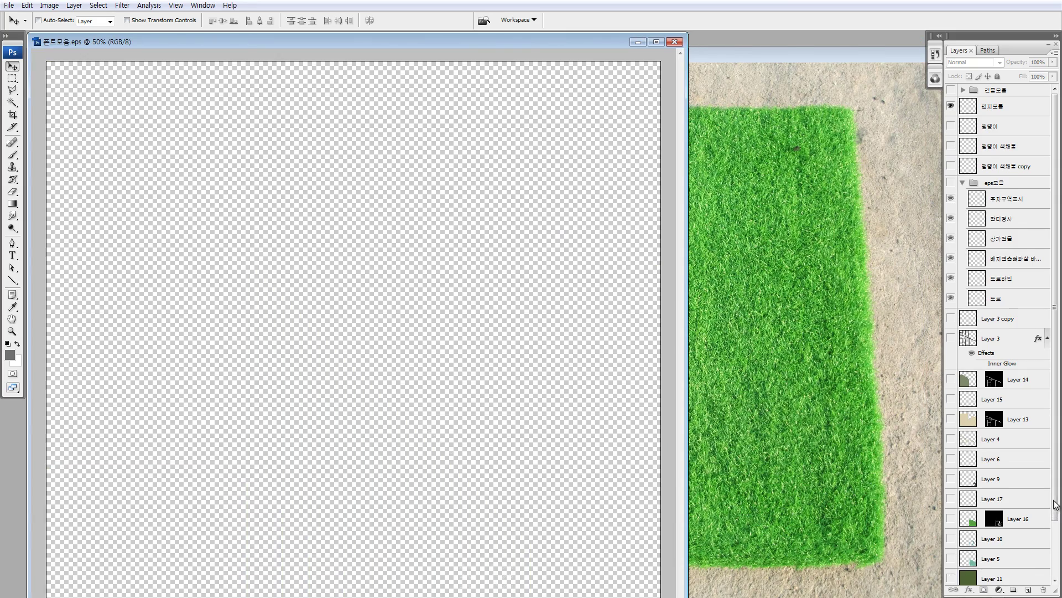
Step: Show and activate Layer 2, select its green area outside the circle outlines with the Magic Wand, and check the selection edges
{"action": "scroll", "coordinate": [996, 498], "scroll_direction": "down", "scroll_amount": 3}
{"action": "left_click", "coordinate": [950, 534]}
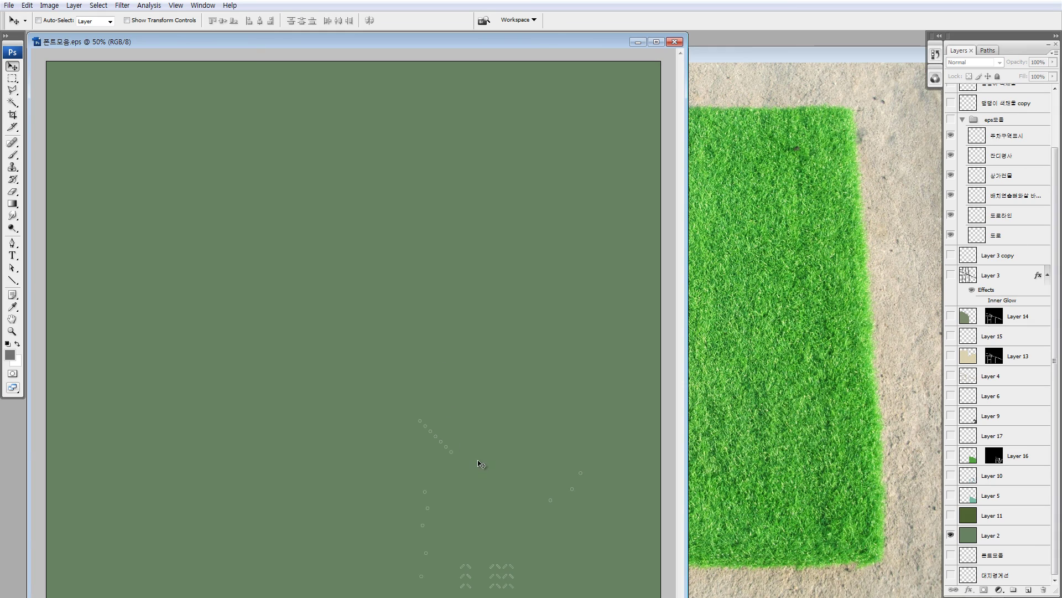
{"action": "key", "text": "w"}
{"action": "left_click", "coordinate": [512, 513]}
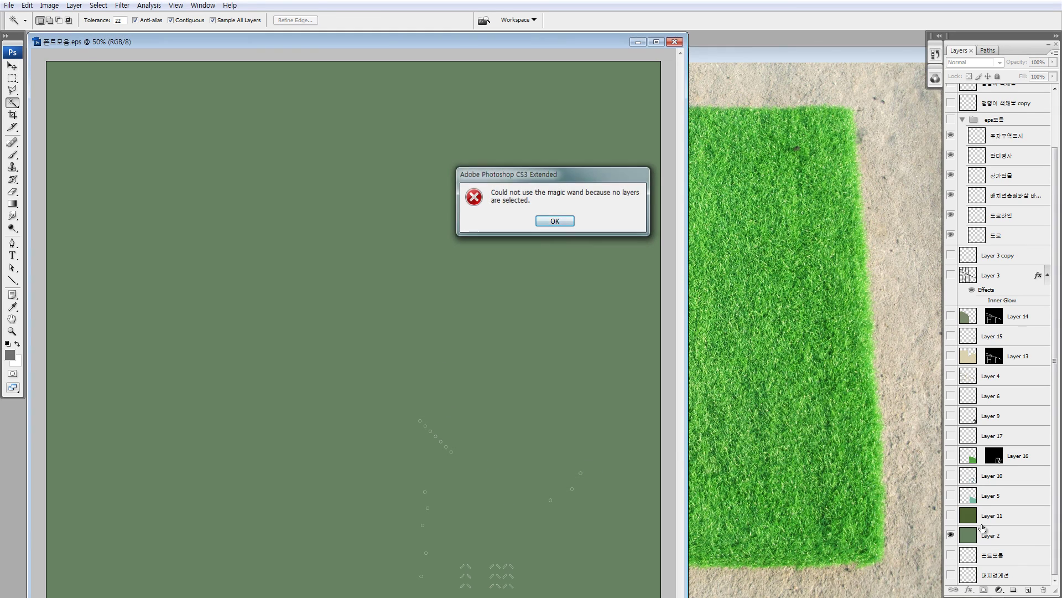
{"action": "key", "text": "Return"}
{"action": "left_click", "coordinate": [966, 534]}
{"action": "left_click", "coordinate": [966, 534]}
{"action": "left_click", "coordinate": [513, 491]}
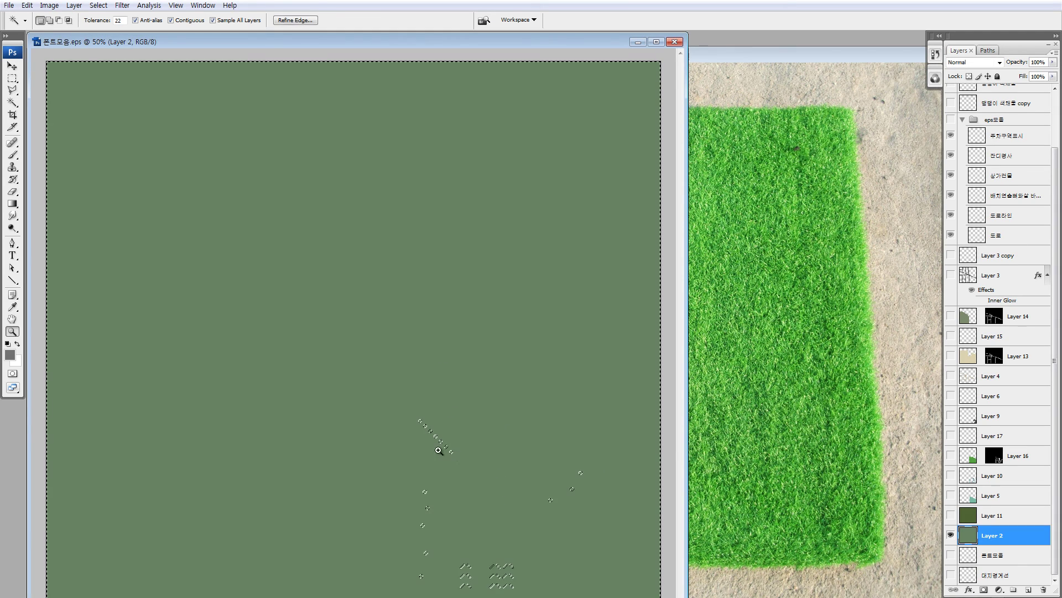
{"action": "key", "text": "z"}
{"action": "left_click_drag", "start_coordinate": [410, 419], "coordinate": [468, 455]}
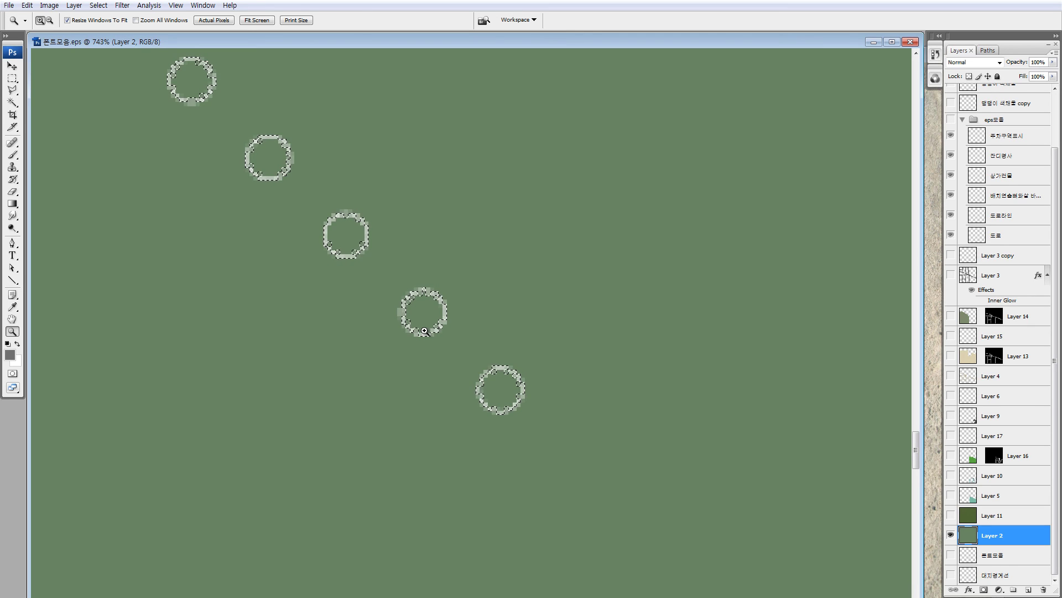
{"action": "key", "text": "ctrl+0"}
Step: Show the bench-outline layer, add a new layer above it and fill the selected circles with grey
{"action": "left_click_drag", "start_coordinate": [1057, 180], "coordinate": [1057, 125]}
{"action": "left_click", "coordinate": [951, 126]}
{"action": "left_click", "coordinate": [968, 128]}
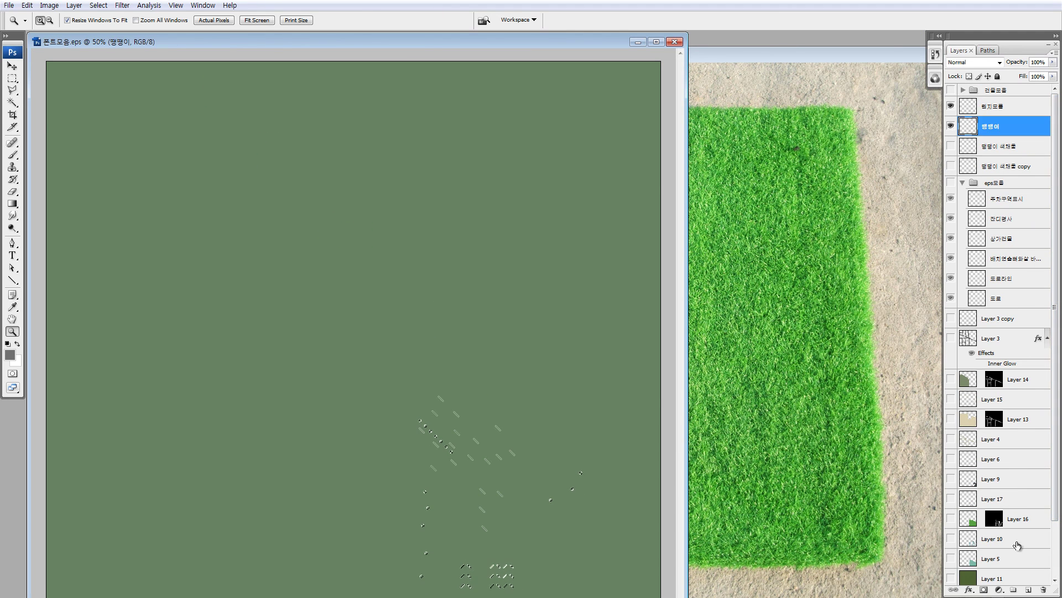
{"action": "left_click", "coordinate": [1030, 590]}
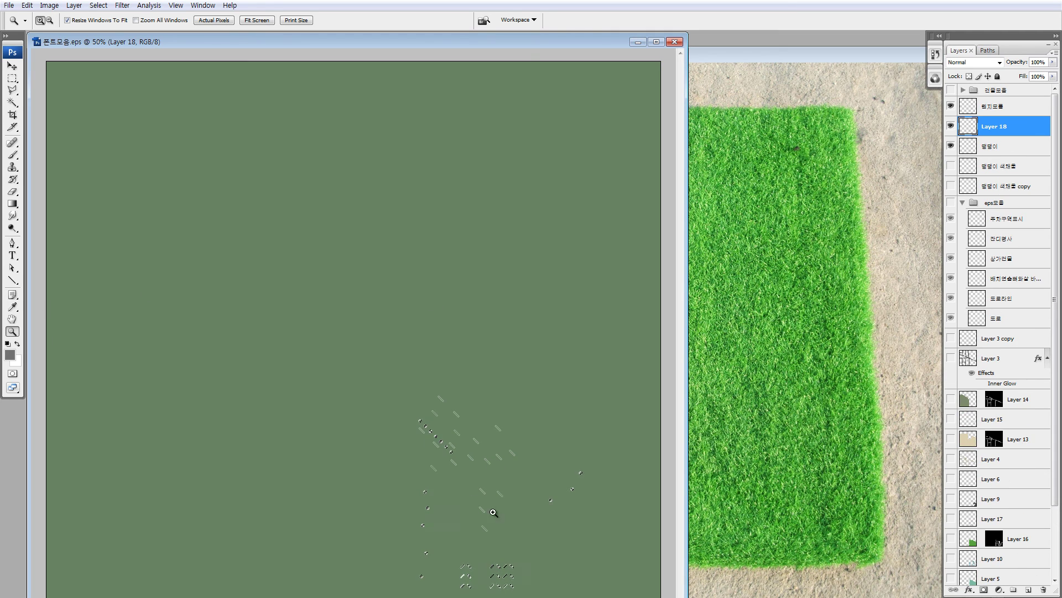
{"action": "left_click_drag", "start_coordinate": [369, 397], "coordinate": [493, 512]}
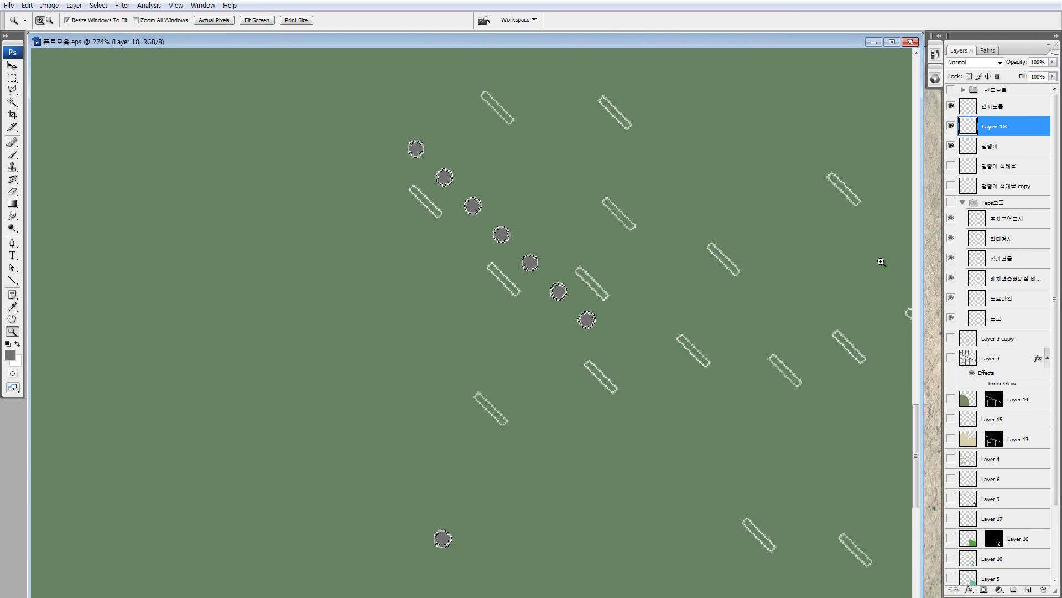
Step: Isolate Layer 18 to check the grey circles, and turn all the other layers on
{"action": "right_click", "coordinate": [951, 129]}
{"action": "left_click", "coordinate": [957, 146]}
{"action": "right_click", "coordinate": [951, 128]}
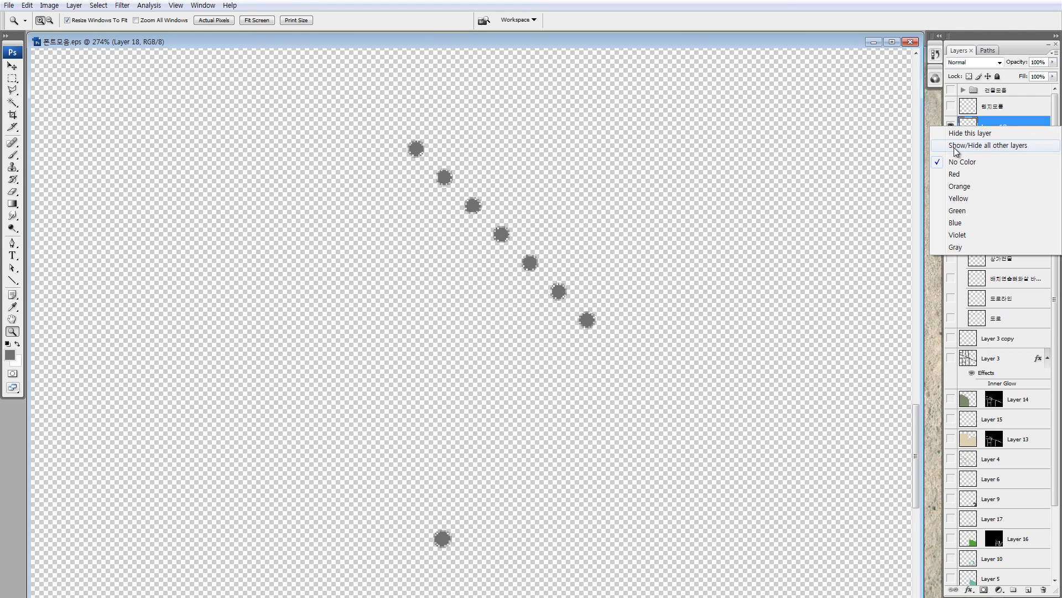
{"action": "left_click", "coordinate": [956, 147]}
{"action": "key", "text": "ctrl+minus"}
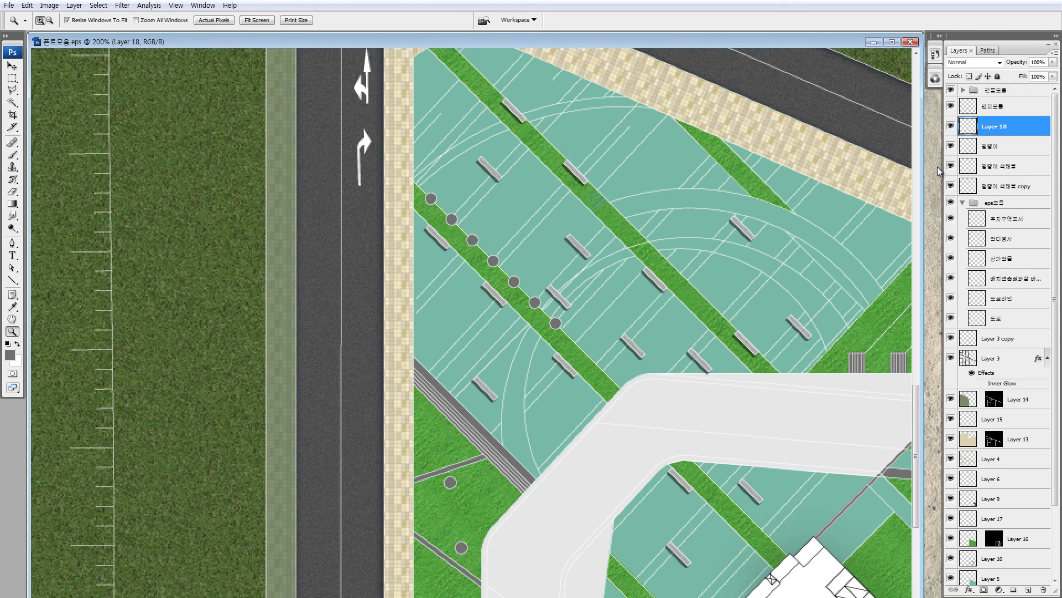
Step: Lighten the grey circles on Layer 18 by raising the brightness with Brightness/Contrast
{"action": "key", "text": "alt+i"}
{"action": "key", "text": "a"}
{"action": "key", "text": "c"}
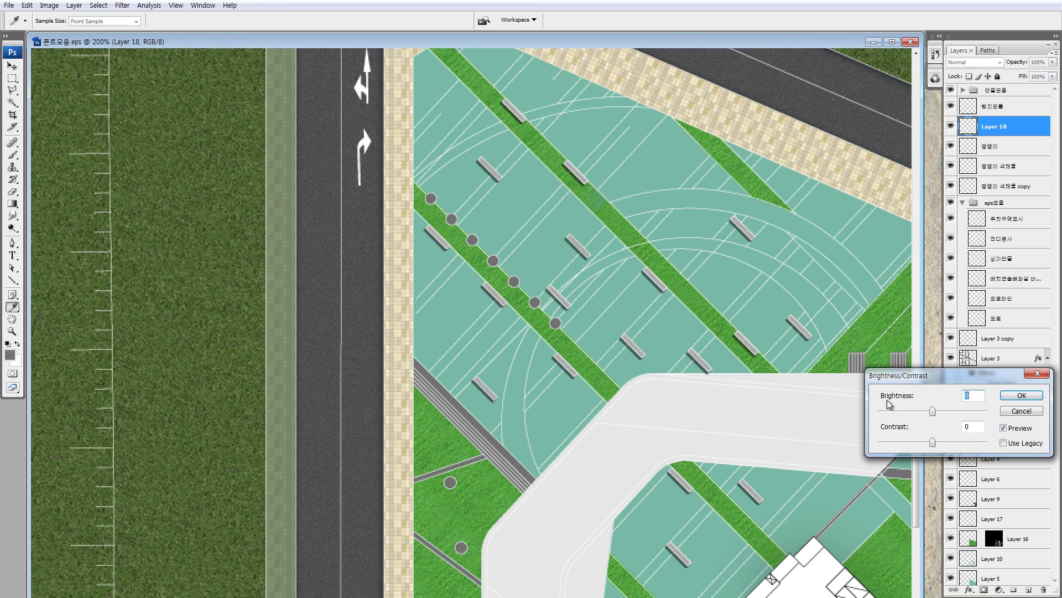
{"action": "left_click", "coordinate": [951, 412]}
{"action": "left_click", "coordinate": [1021, 395]}
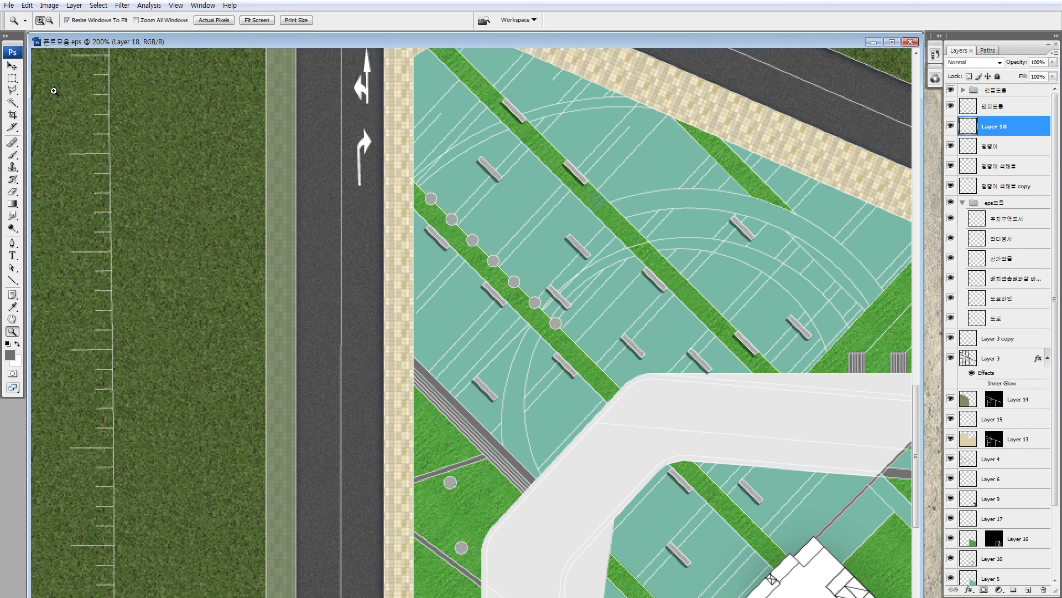
Step: Add 2% Gaussian monochromatic noise to the circles on Layer 18
{"action": "left_click", "coordinate": [122, 5]}
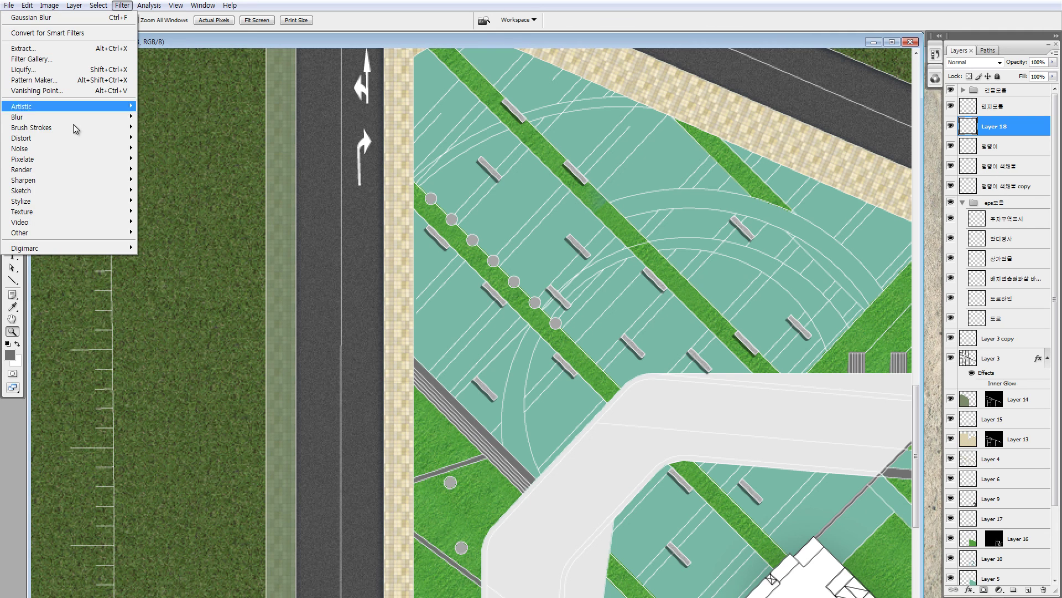
{"action": "mouse_move", "coordinate": [78, 148]}
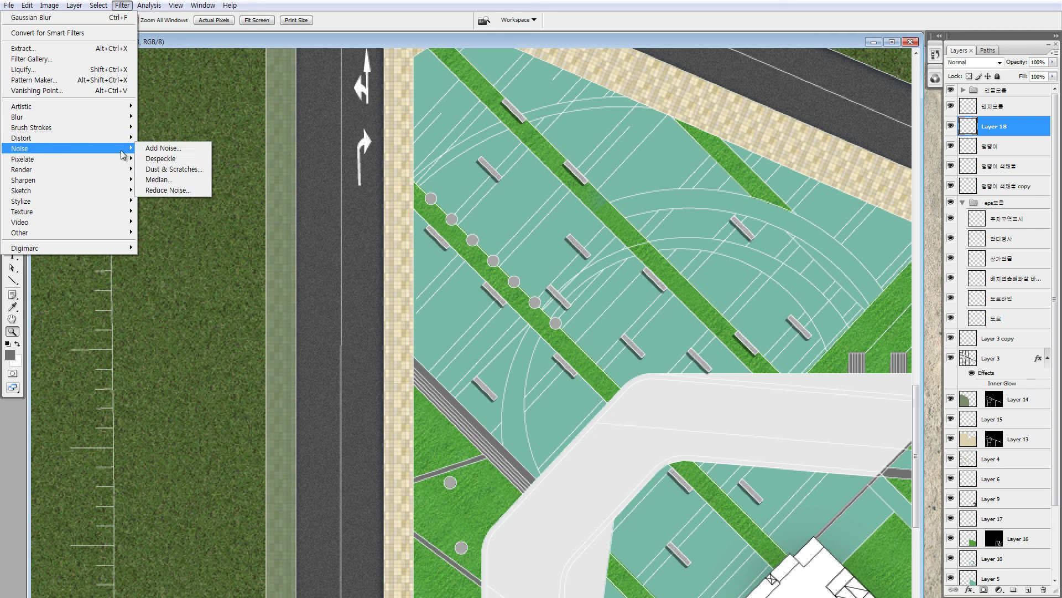
{"action": "left_click", "coordinate": [160, 148]}
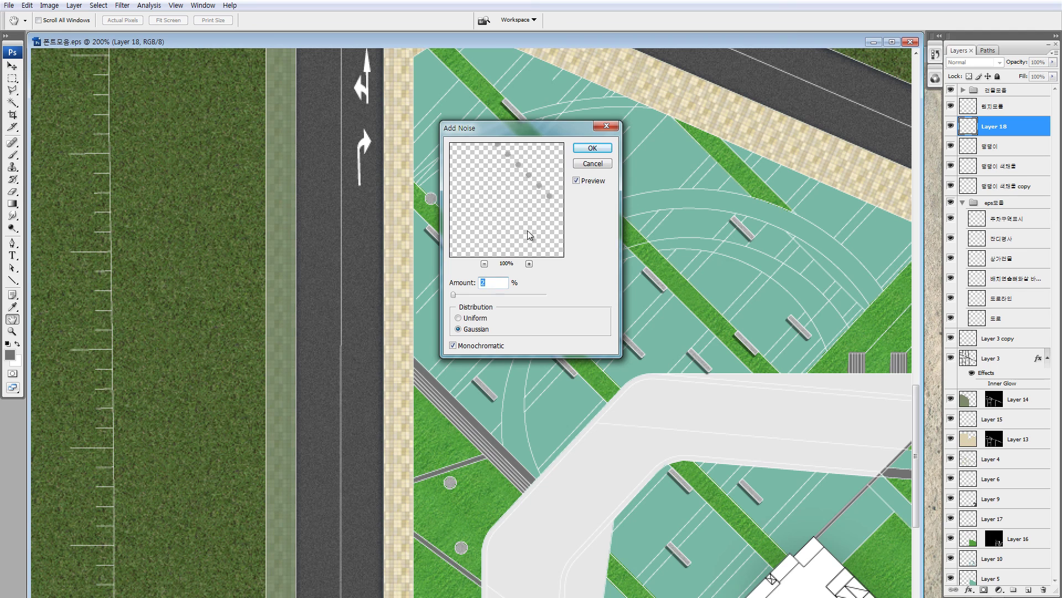
{"action": "left_click", "coordinate": [582, 153]}
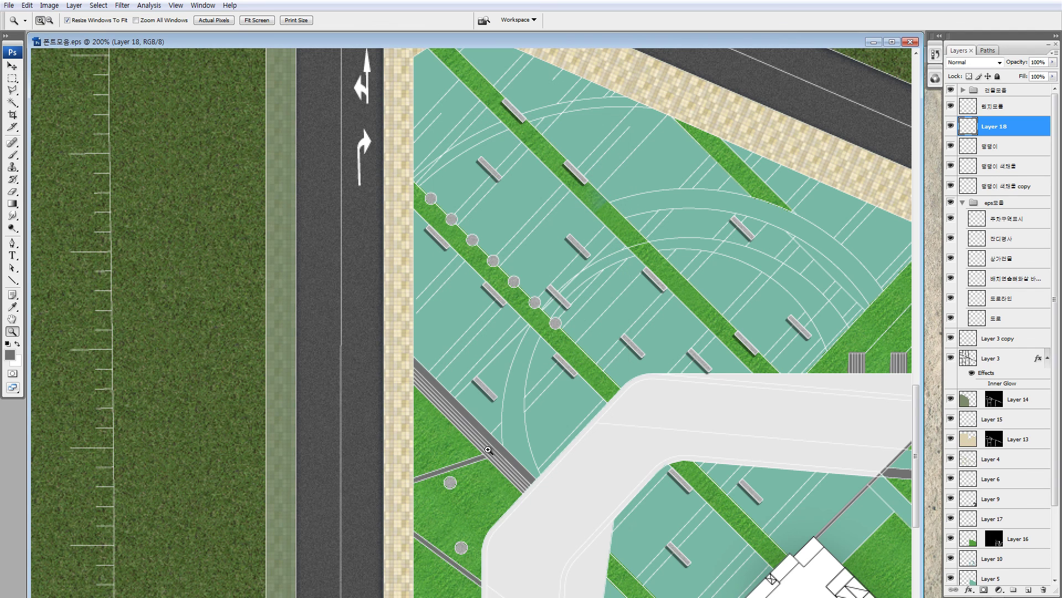
Step: Try the same noise filter on the teal plaza paving of Layer 5 and check the texture at several magnifications
{"action": "left_click_drag", "start_coordinate": [534, 411], "coordinate": [564, 426]}
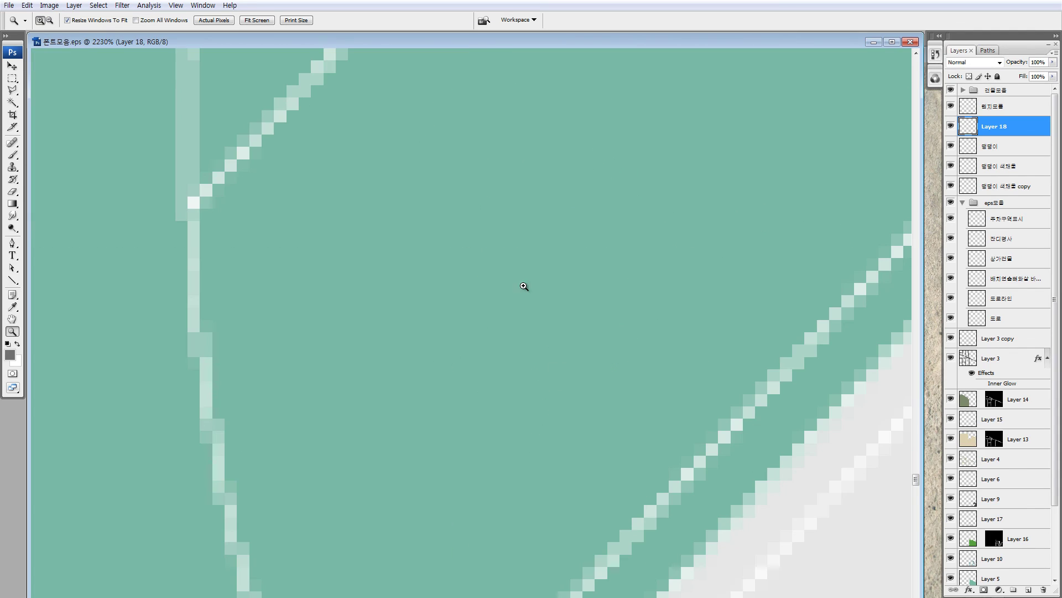
{"action": "key", "text": "ctrl+minus"}
{"action": "key", "text": "ctrl+minus"}
{"action": "key", "text": "ctrl+minus"}
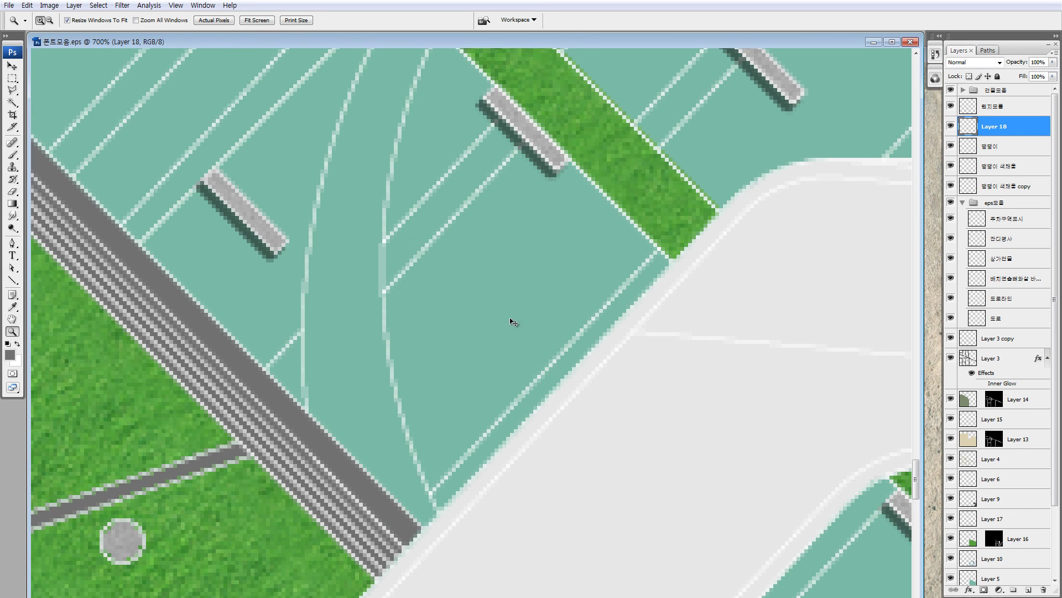
{"action": "key", "text": "ctrl+minus"}
{"action": "key", "text": "ctrl+minus"}
{"action": "key", "text": "ctrl+minus"}
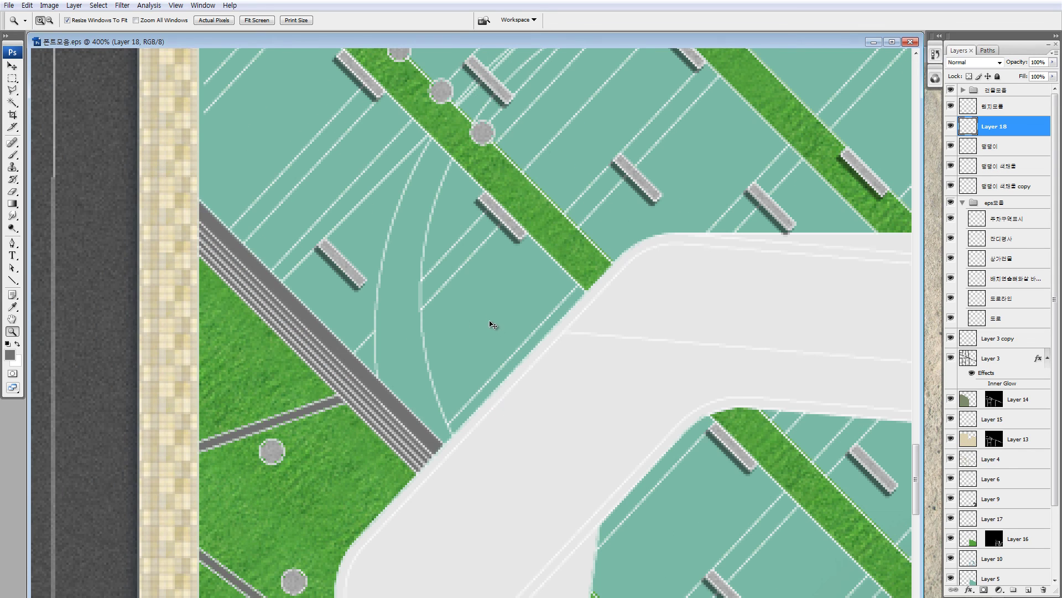
{"action": "left_click", "coordinate": [702, 410], "text": "ctrl"}
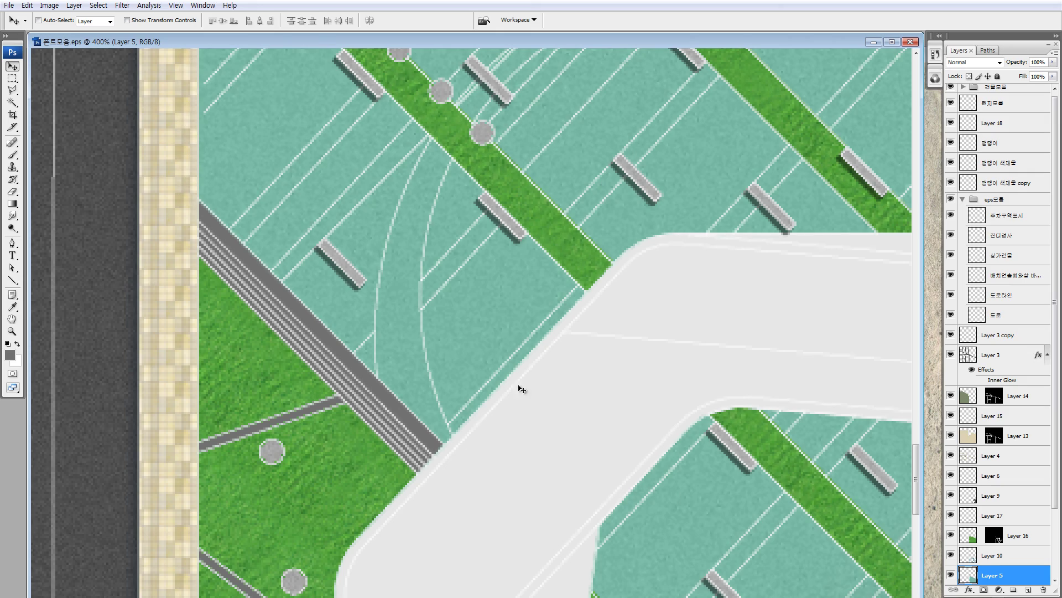
{"action": "scroll", "coordinate": [504, 373], "scroll_direction": "down", "scroll_amount": 3}
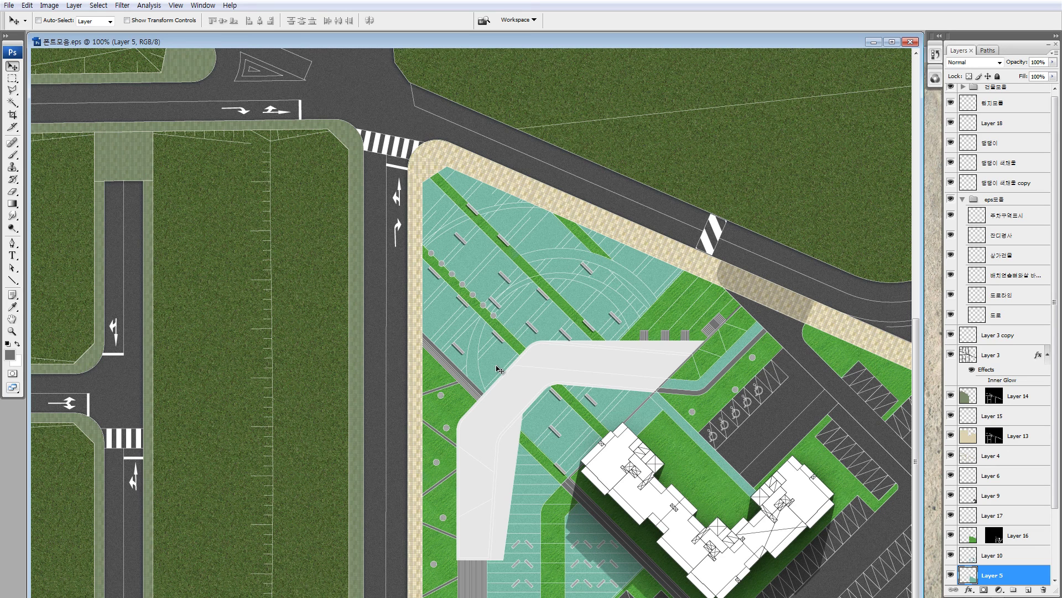
Step: Brighten the dark grey strips on Layer 17 with Brightness/Contrast and reapply the last noise filter to them
{"action": "key", "text": "z"}
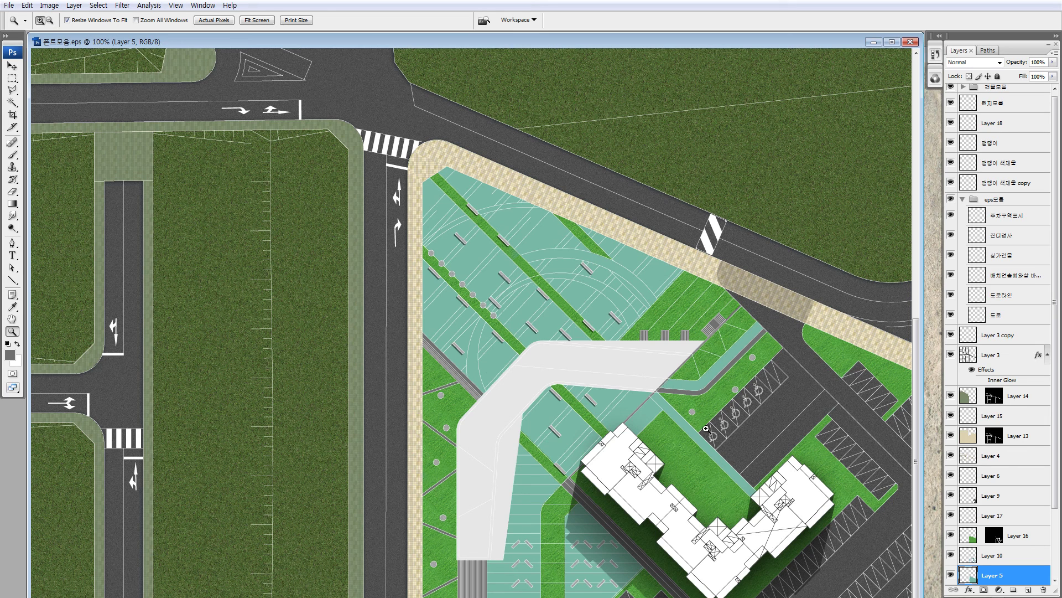
{"action": "left_click_drag", "start_coordinate": [740, 422], "coordinate": [619, 347]}
{"action": "key", "text": "v"}
{"action": "left_click", "coordinate": [741, 275], "text": "ctrl"}
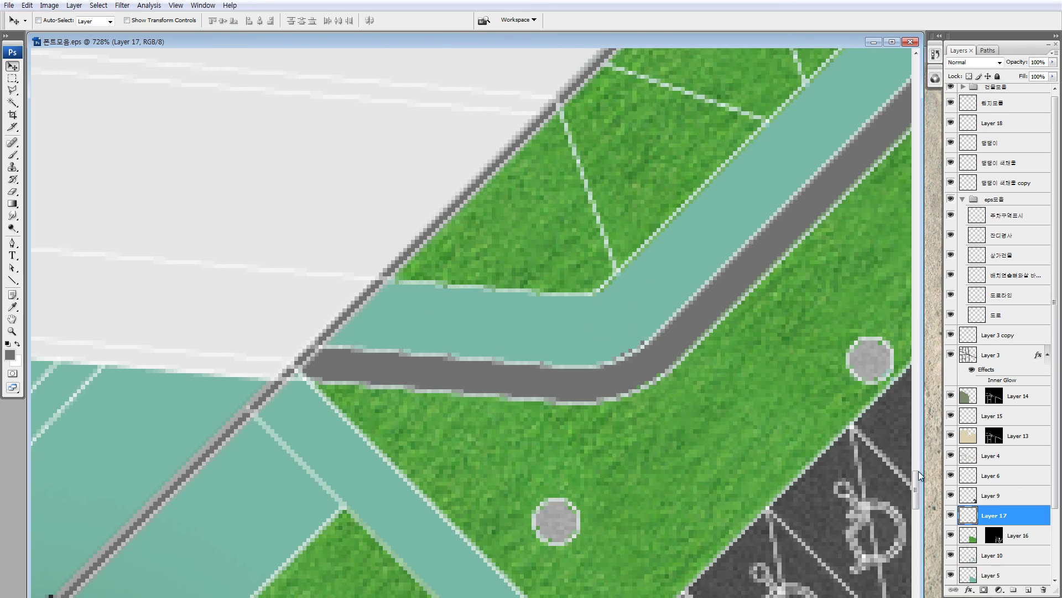
{"action": "key", "text": "alt+i"}
{"action": "key", "text": "a"}
{"action": "key", "text": "c"}
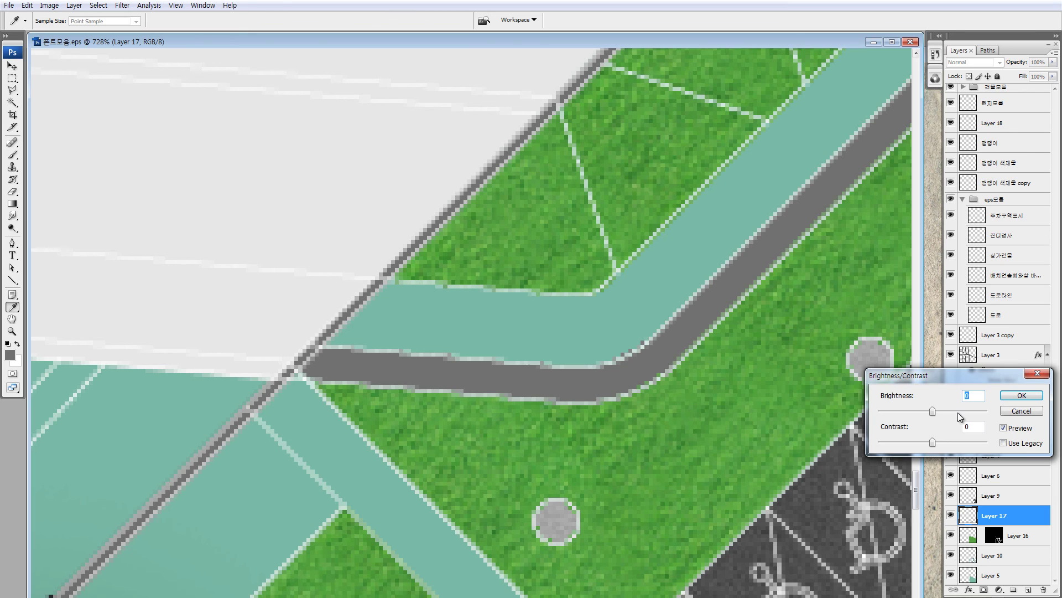
{"action": "left_click", "coordinate": [1022, 395]}
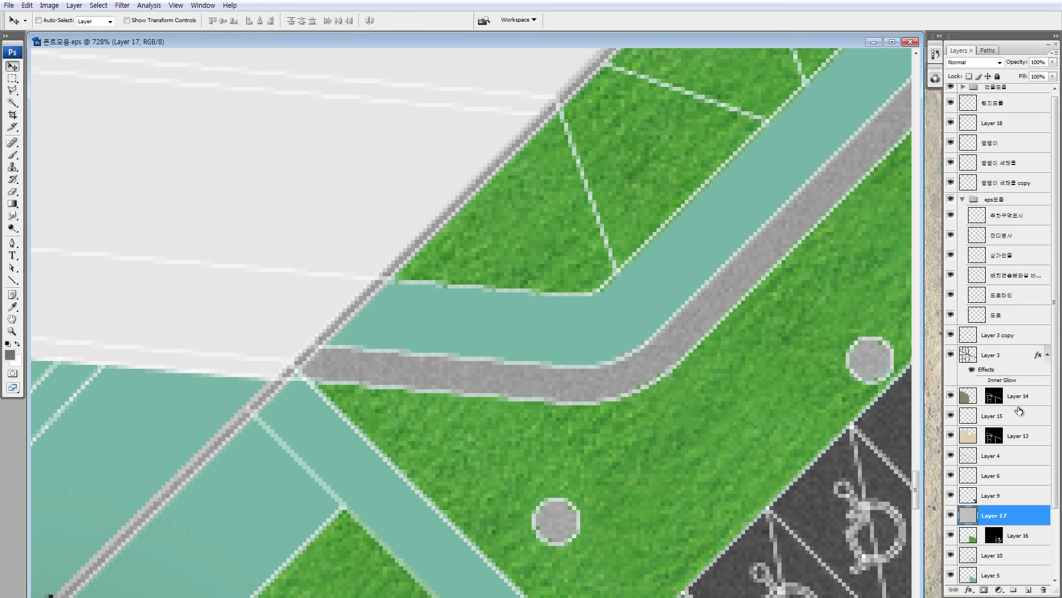
{"action": "key", "text": "ctrl+minus"}
{"action": "key", "text": "ctrl+minus"}
{"action": "key", "text": "ctrl+minus"}
Step: Rename Layer 17 as 경계석
{"action": "double_click", "coordinate": [990, 518]}
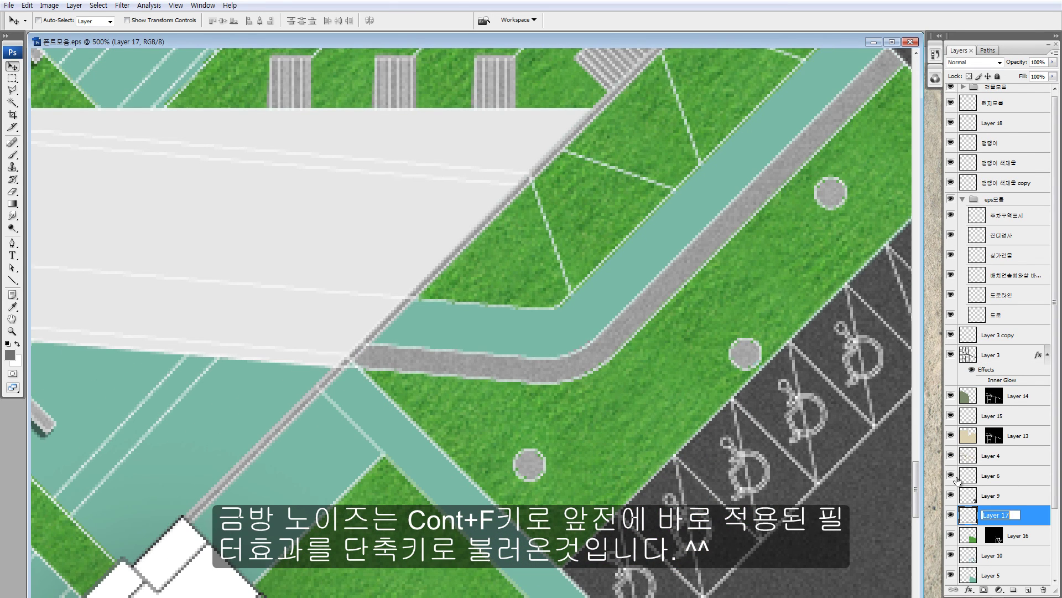
{"action": "type", "text": "경계석"}
{"action": "key", "text": "Return"}
{"action": "key", "text": "ctrl+minus"}
{"action": "key", "text": "ctrl+minus"}
{"action": "key", "text": "ctrl+minus"}
{"action": "key", "text": "ctrl+minus"}
{"action": "key", "text": "ctrl+minus"}
{"action": "key", "text": "ctrl+minus"}
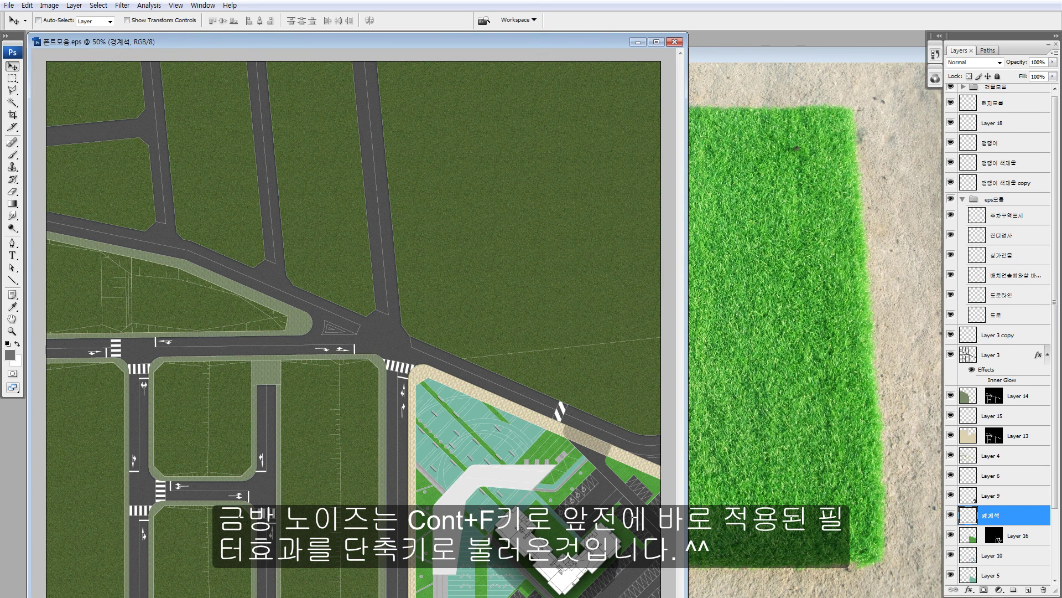
Step: Switch to the browser, close the grass texture image and search Google Images for 대리석
{"action": "left_click", "coordinate": [500, 592]}
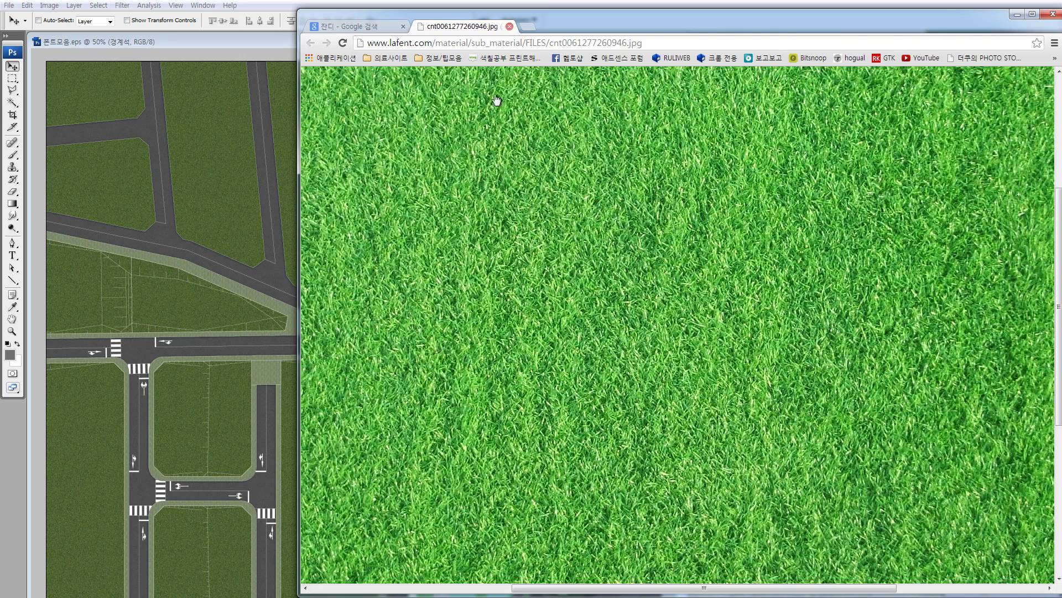
{"action": "left_click", "coordinate": [509, 26]}
{"action": "scroll", "coordinate": [1060, 87], "scroll_direction": "down", "scroll_amount": 10}
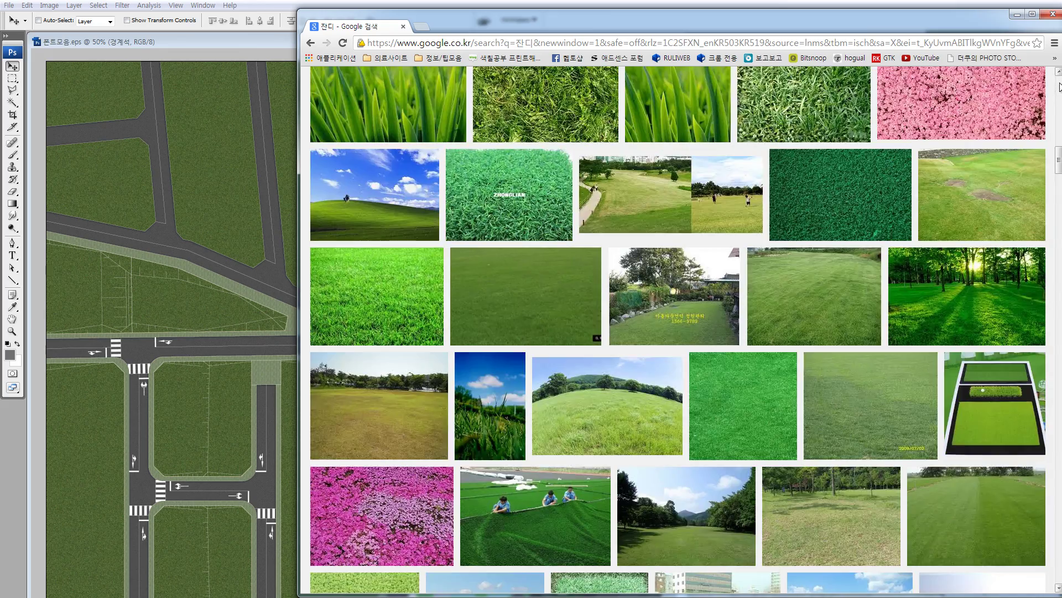
{"action": "scroll", "coordinate": [1059, 87], "scroll_direction": "down", "scroll_amount": 5}
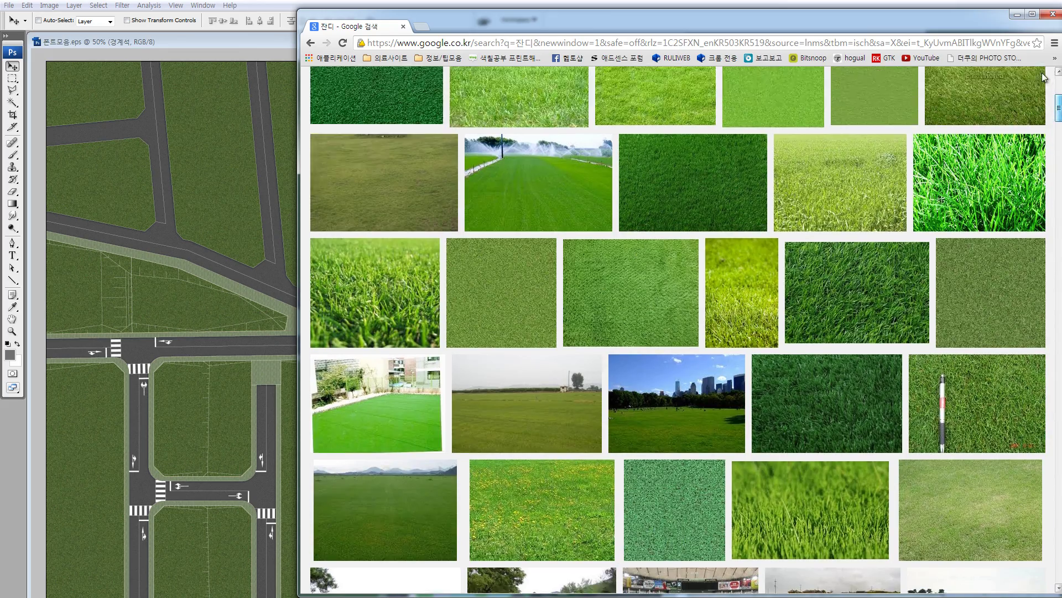
{"action": "scroll", "coordinate": [1043, 77], "scroll_direction": "up", "scroll_amount": 15}
{"action": "left_click", "coordinate": [387, 83]}
{"action": "type", "text": "대리석"}
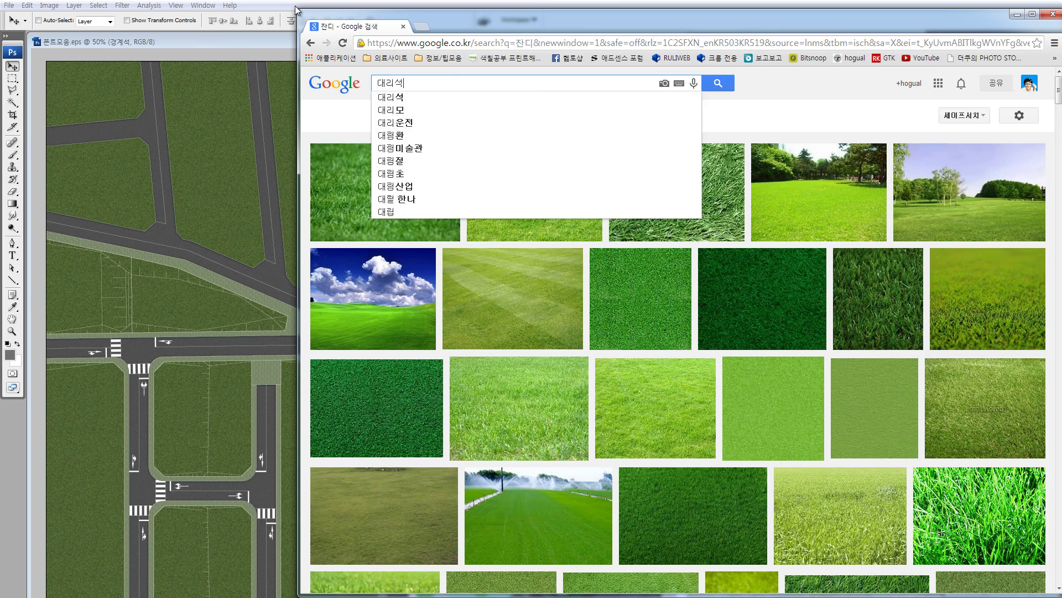
{"action": "key", "text": "Return"}
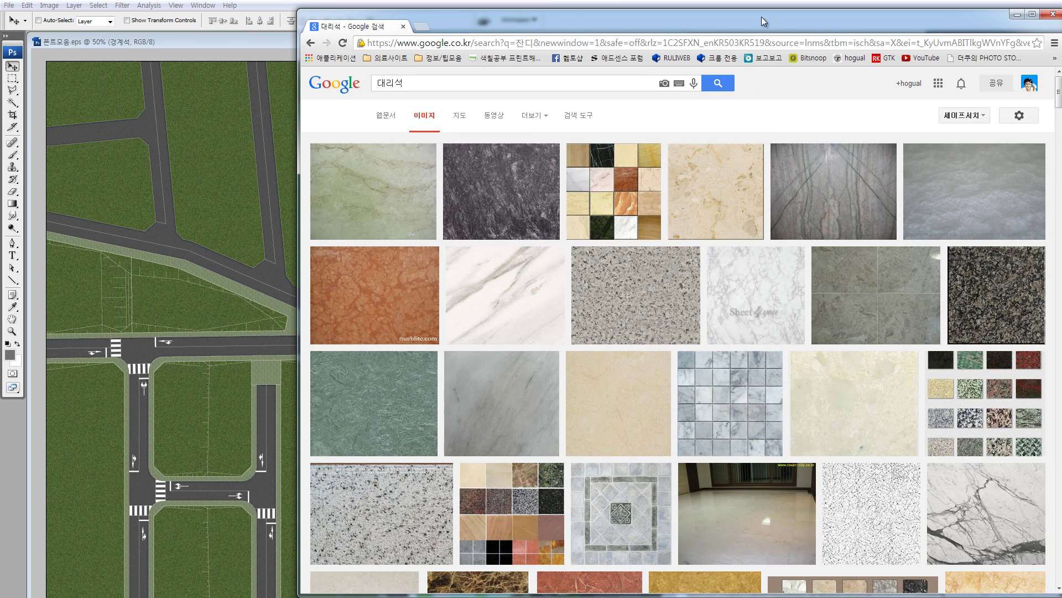
Step: Open the white stone texture with black speckles from the marble results at full size, and switch back to Photoshop
{"action": "left_click_drag", "start_coordinate": [762, 21], "coordinate": [733, 23]}
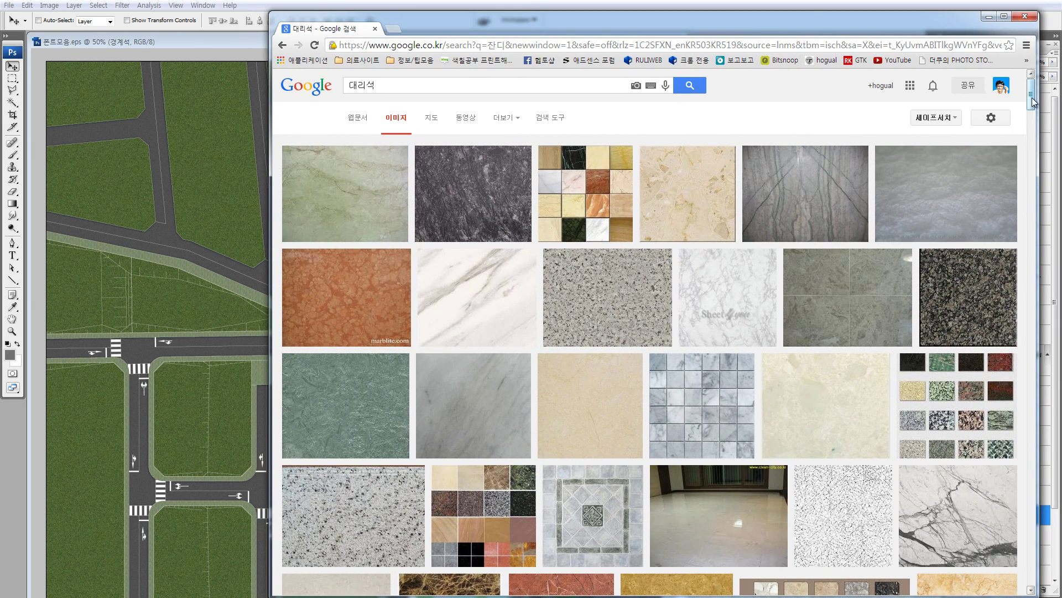
{"action": "scroll", "coordinate": [1032, 103], "scroll_direction": "down", "scroll_amount": 1}
{"action": "left_click_drag", "start_coordinate": [1033, 103], "coordinate": [1038, 117]}
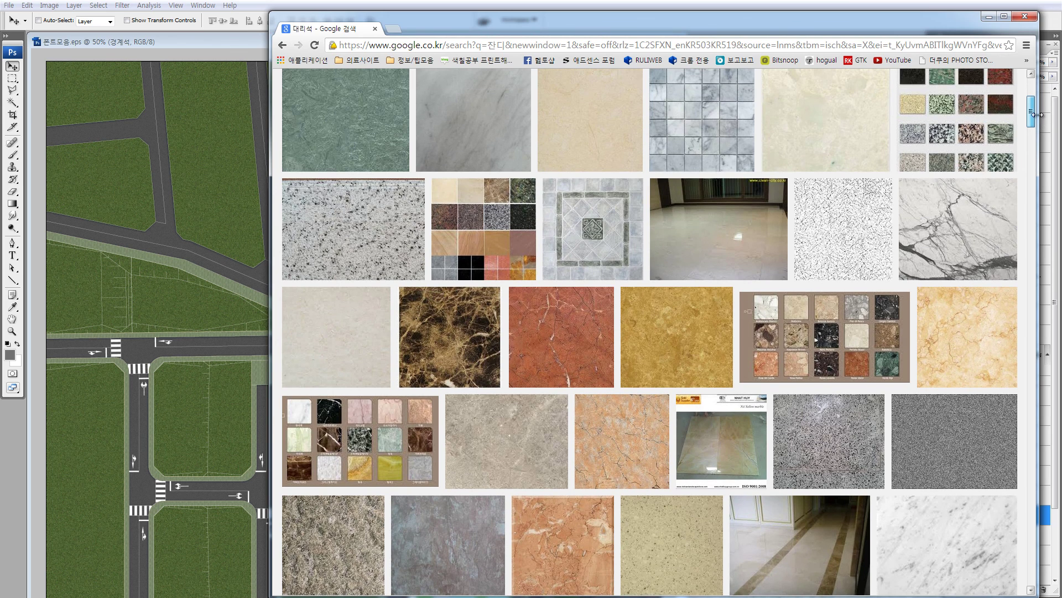
{"action": "left_click", "coordinate": [371, 213]}
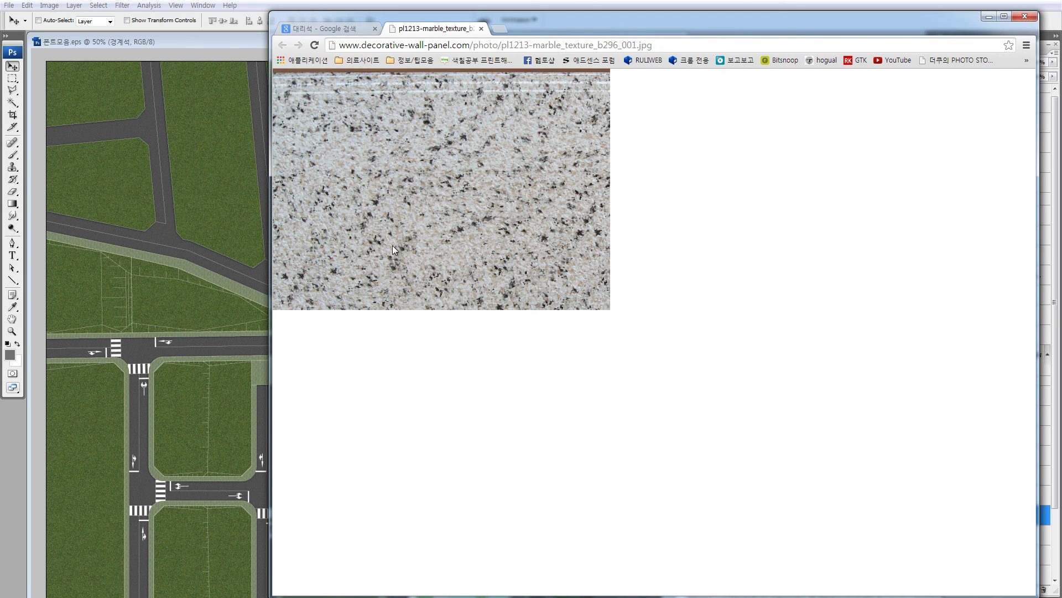
{"action": "left_click", "coordinate": [204, 38]}
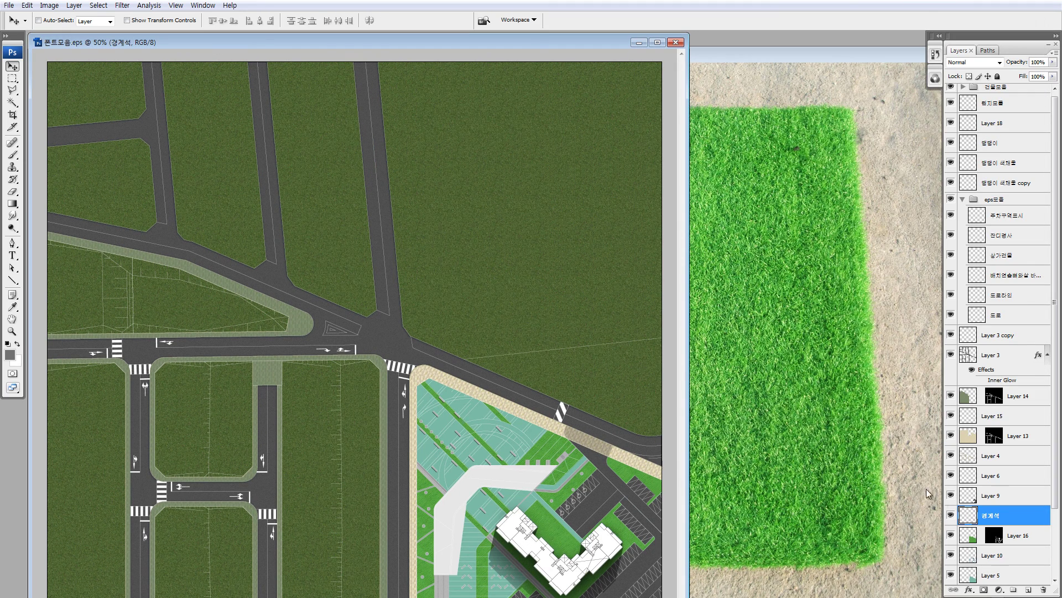
Step: Paste the captured screen, copy its speckled marble area onto a separate layer and delete the pasted screenshot layer
{"action": "key", "text": "ctrl+v"}
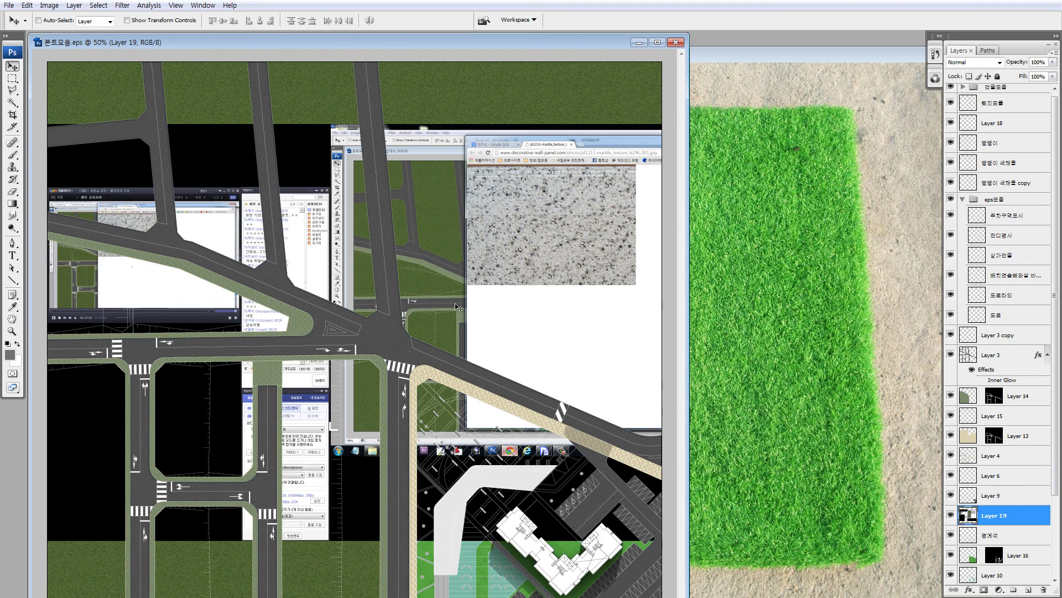
{"action": "key", "text": "m"}
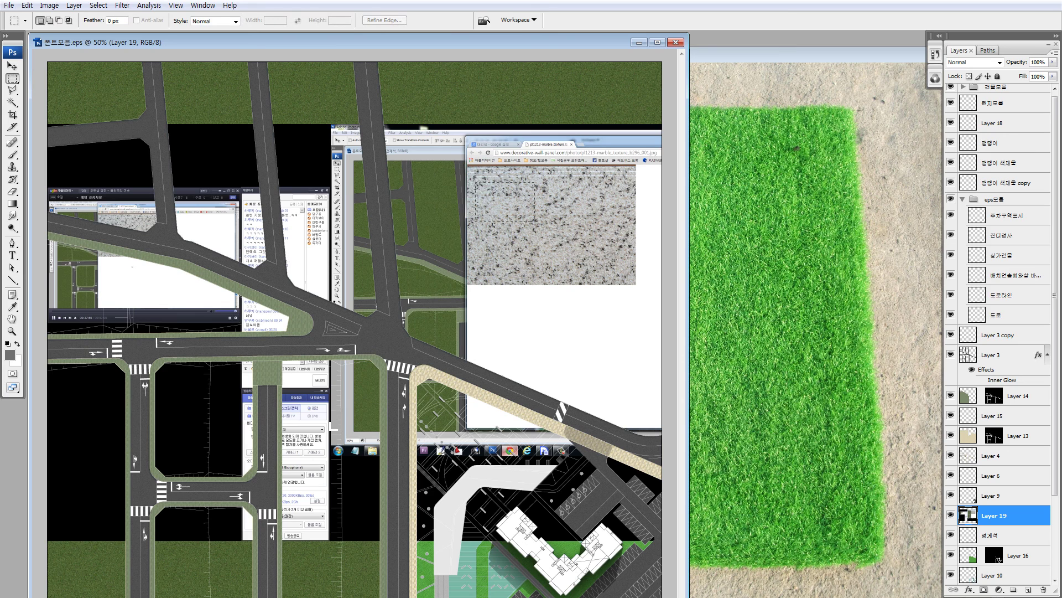
{"action": "key", "text": "ctrl+j"}
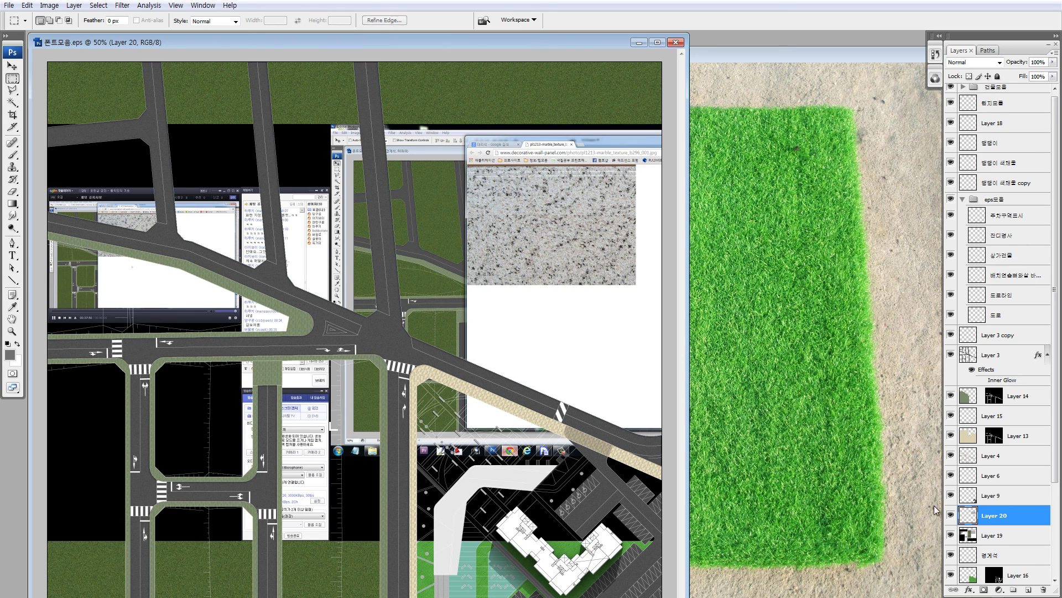
{"action": "left_click", "coordinate": [964, 535]}
{"action": "key", "text": "Delete"}
{"action": "mouse_move", "coordinate": [458, 145]}
{"action": "left_mouse_down"}
{"action": "mouse_move", "coordinate": [647, 290]}
{"action": "mouse_move", "coordinate": [662, 337]}
{"action": "left_mouse_up"}
{"action": "left_click", "coordinate": [502, 451], "text": "ctrl"}
{"action": "key", "text": "Return"}
{"action": "left_click", "coordinate": [965, 519]}
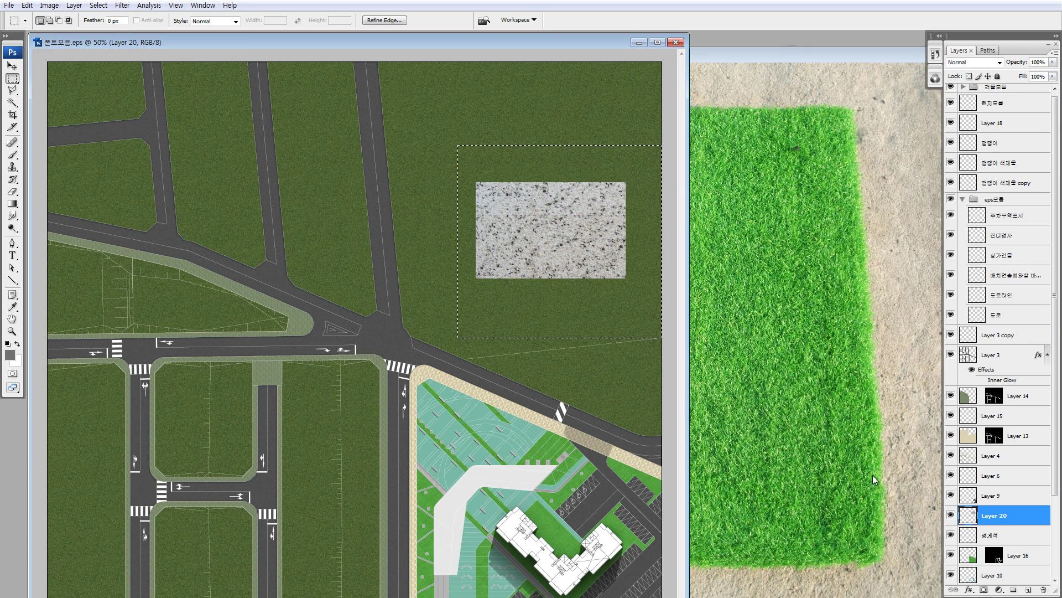
{"action": "key", "text": "ctrl+d"}
Step: Move the marble patch to the plan's upper-left area and duplicate it side by side into a large tiled sheet
{"action": "key", "text": "v"}
{"action": "left_click_drag", "start_coordinate": [522, 271], "coordinate": [176, 187]}
{"action": "key", "text": "m"}
{"action": "left_click_drag", "start_coordinate": [107, 89], "coordinate": [297, 209]}
{"action": "left_click_drag", "start_coordinate": [232, 150], "coordinate": [178, 142]}
{"action": "left_click_drag", "start_coordinate": [178, 143], "coordinate": [313, 205]}
{"action": "key", "text": "ctrl+a"}
{"action": "key", "text": "ctrl+a"}
{"action": "left_click_drag", "start_coordinate": [195, 167], "coordinate": [475, 163]}
{"action": "key", "text": "ctrl+a"}
{"action": "left_click_drag", "start_coordinate": [518, 119], "coordinate": [485, 283]}
{"action": "key", "text": "ctrl+d"}
Step: Scale the tiled marble sheet down for finer speckles and move it back over the plan's upper-left area
{"action": "key", "text": "ctrl+t"}
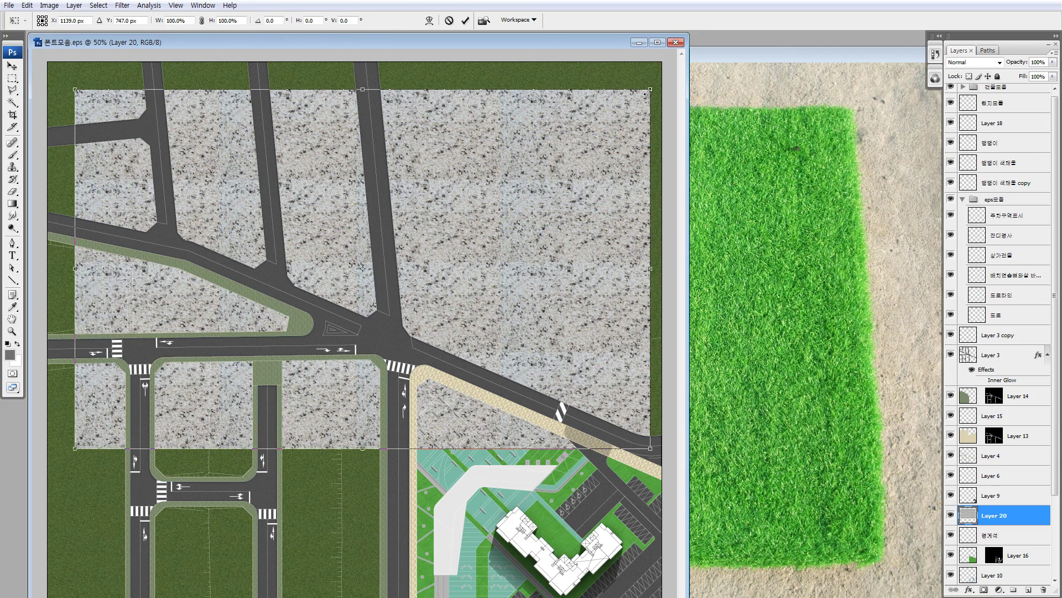
{"action": "left_click_drag", "start_coordinate": [650, 89], "coordinate": [122, 295]}
{"action": "key", "text": "Return"}
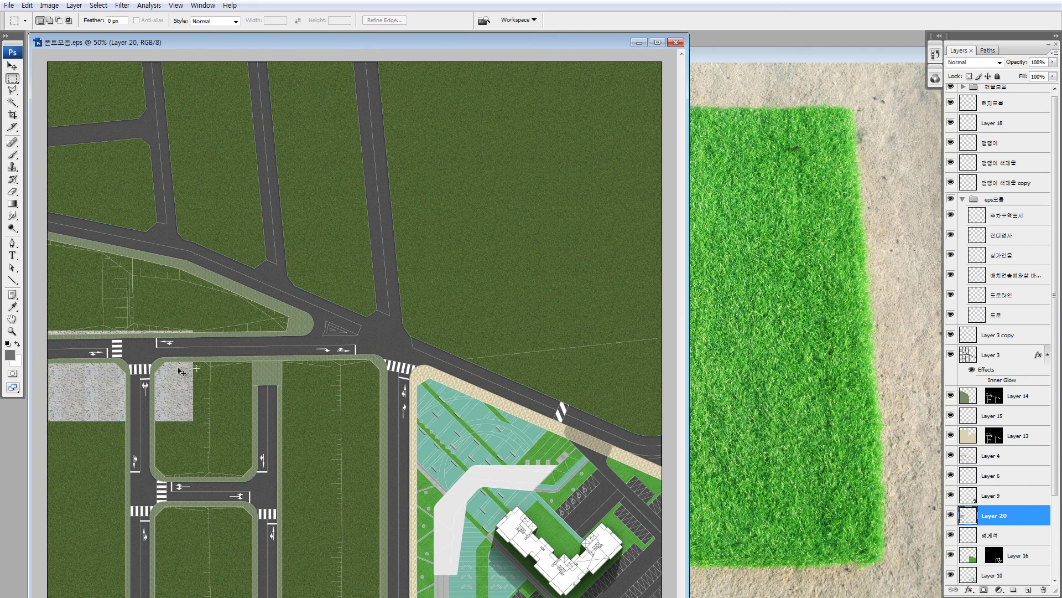
{"action": "key", "text": "v"}
{"action": "left_click_drag", "start_coordinate": [163, 393], "coordinate": [331, 258]}
Step: Duplicate the reduced marble sheet across and down on Layer 20 until it covers most of the visible plan
{"action": "key", "text": "m"}
{"action": "key", "text": "ctrl+a"}
{"action": "key", "text": "ctrl+a"}
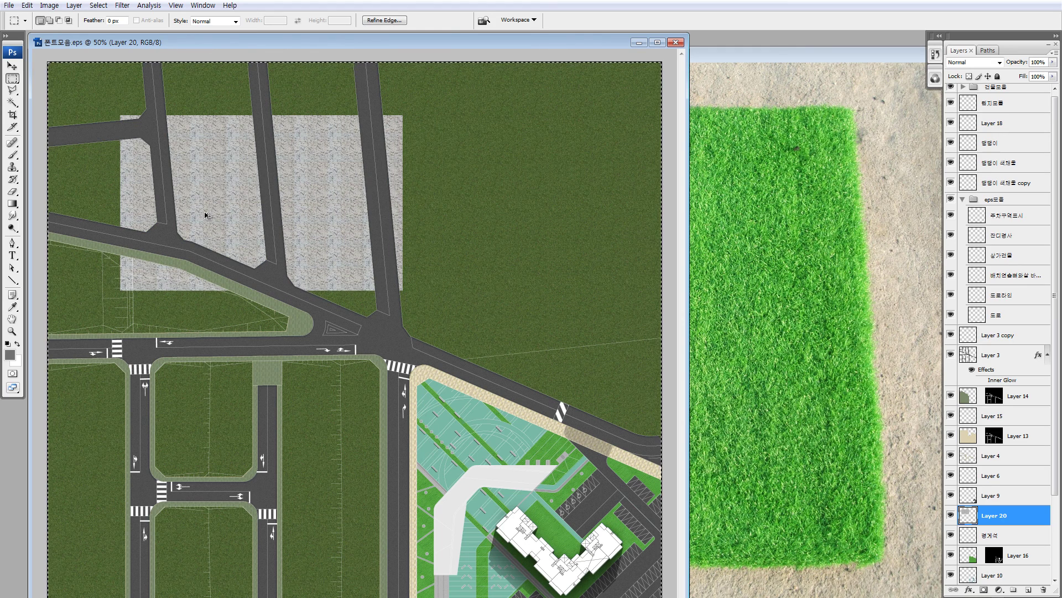
{"action": "key", "text": "ctrl+a"}
{"action": "left_click_drag", "start_coordinate": [238, 230], "coordinate": [411, 194]}
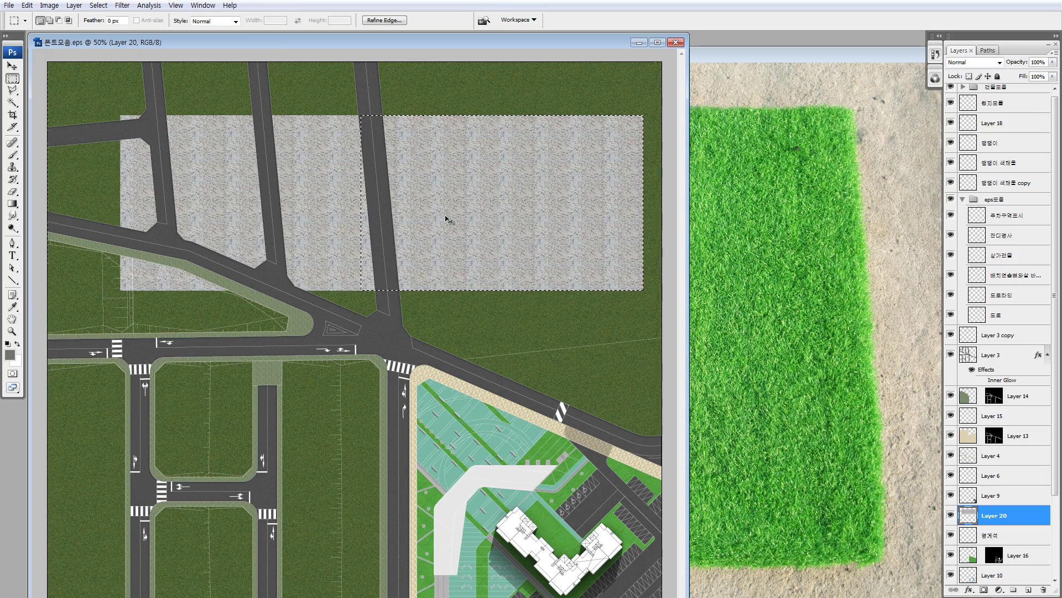
{"action": "key", "text": "ctrl+a"}
{"action": "left_click_drag", "start_coordinate": [475, 218], "coordinate": [434, 315]}
{"action": "key", "text": "ctrl+a"}
{"action": "left_click_drag", "start_coordinate": [467, 254], "coordinate": [456, 384]}
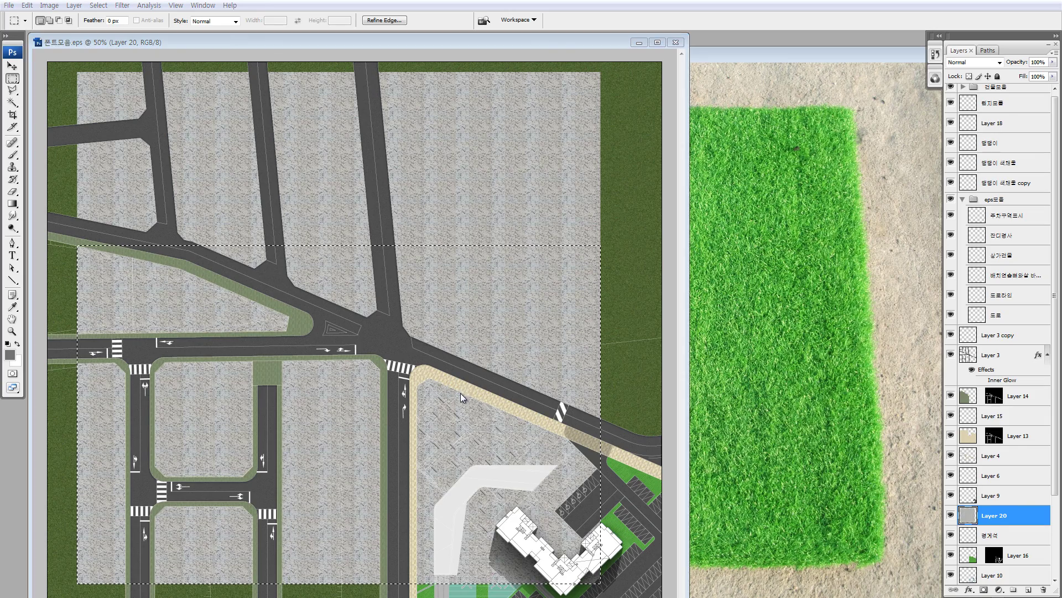
{"action": "key", "text": "ctrl+shift+s"}
{"action": "key", "text": "Escape"}
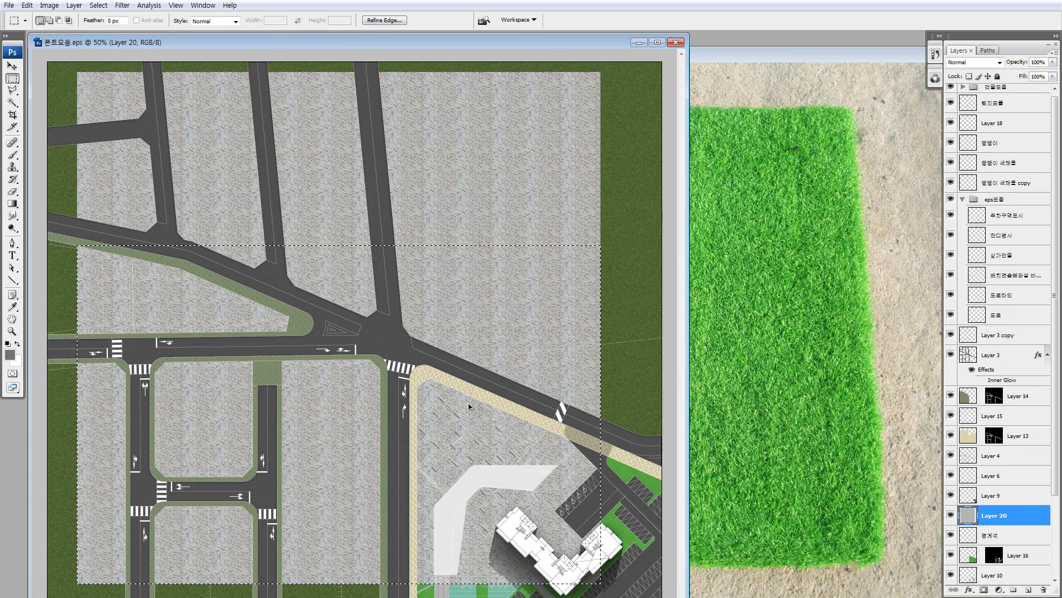
Step: Scale the marble sheet to 59.1%, rotate it diagonally to follow the paving and place it over the apartment site
{"action": "key", "text": "ctrl+d"}
{"action": "key", "text": "c"}
{"action": "key", "text": "ctrl+t"}
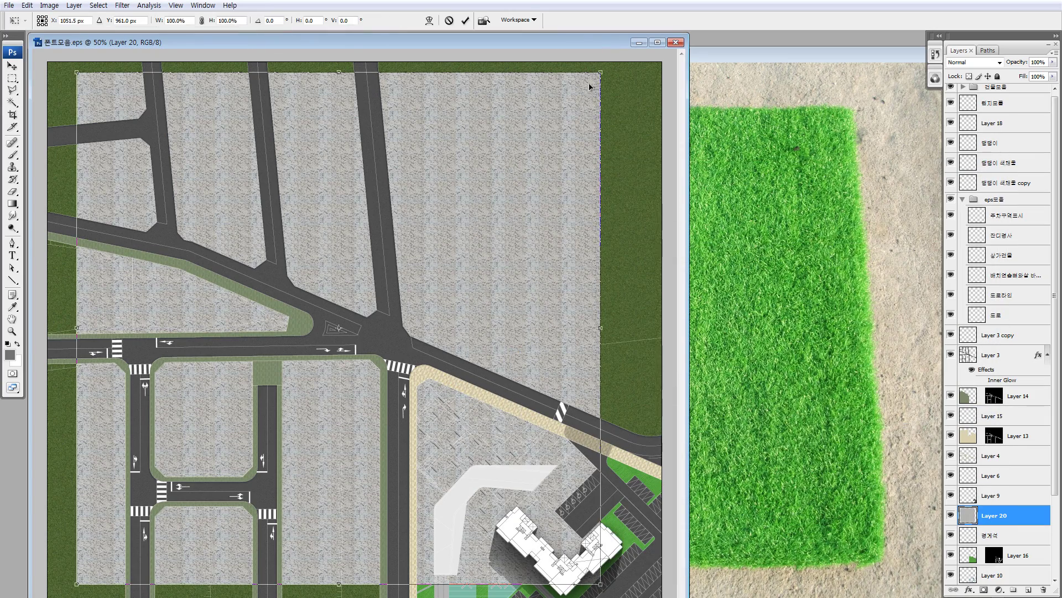
{"action": "left_click_drag", "start_coordinate": [591, 87], "coordinate": [495, 449]}
{"action": "left_click_drag", "start_coordinate": [296, 410], "coordinate": [587, 482]}
{"action": "mouse_move", "coordinate": [556, 300]}
{"action": "left_mouse_down"}
{"action": "mouse_move", "coordinate": [576, 310]}
{"action": "mouse_move", "coordinate": [563, 298]}
{"action": "left_mouse_up"}
{"action": "key", "text": "Return"}
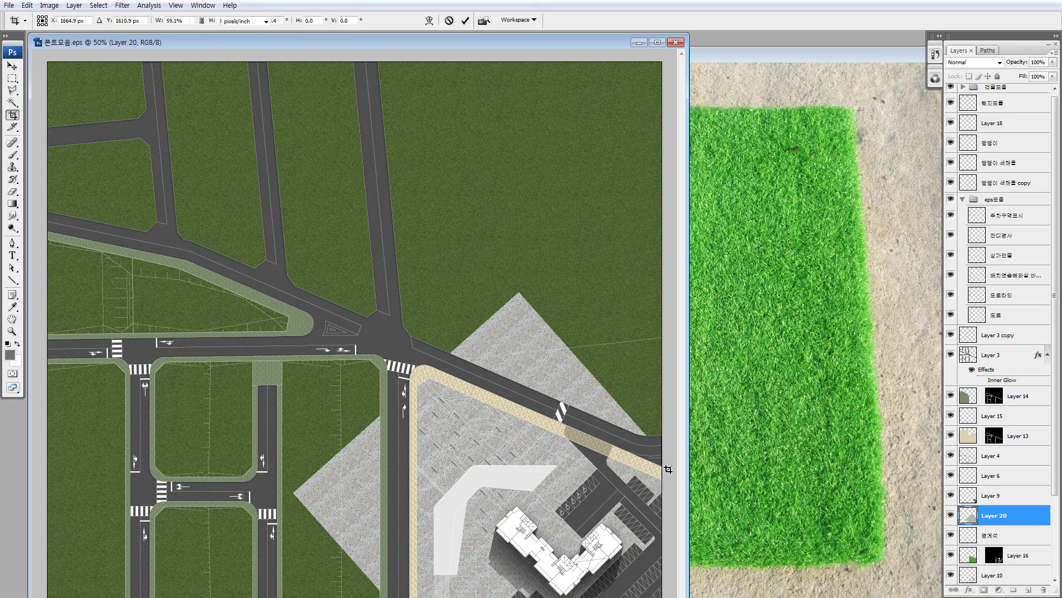
Step: Mask Layer 20 with the outline of Layer 5 and place it directly above Layer 5 in the stack
{"action": "key", "text": "c"}
{"action": "scroll", "coordinate": [1052, 447], "scroll_direction": "down", "scroll_amount": 3}
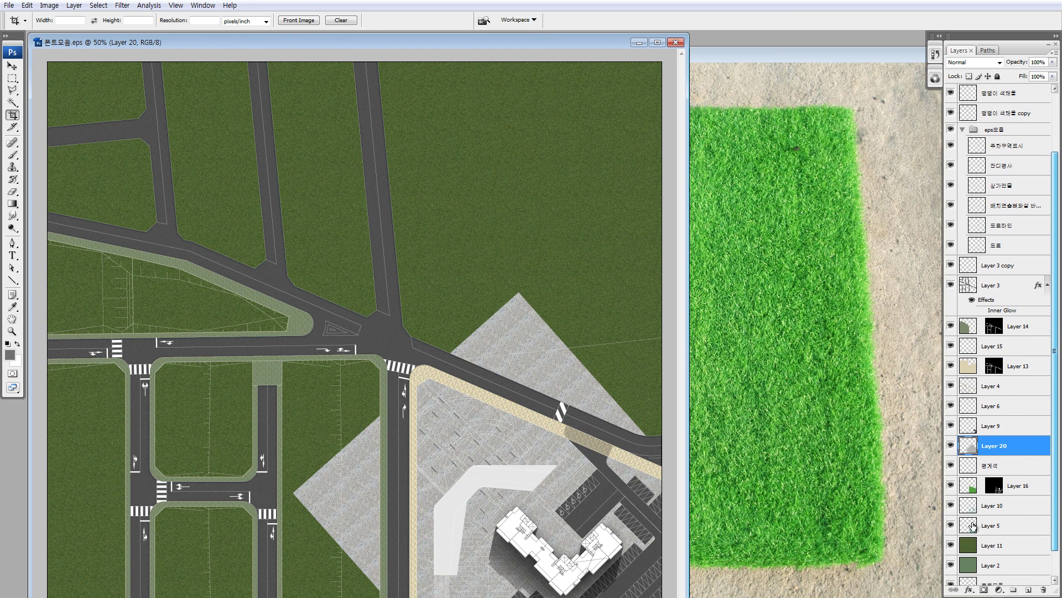
{"action": "left_click", "coordinate": [963, 550], "text": "ctrl"}
{"action": "left_click", "coordinate": [984, 590]}
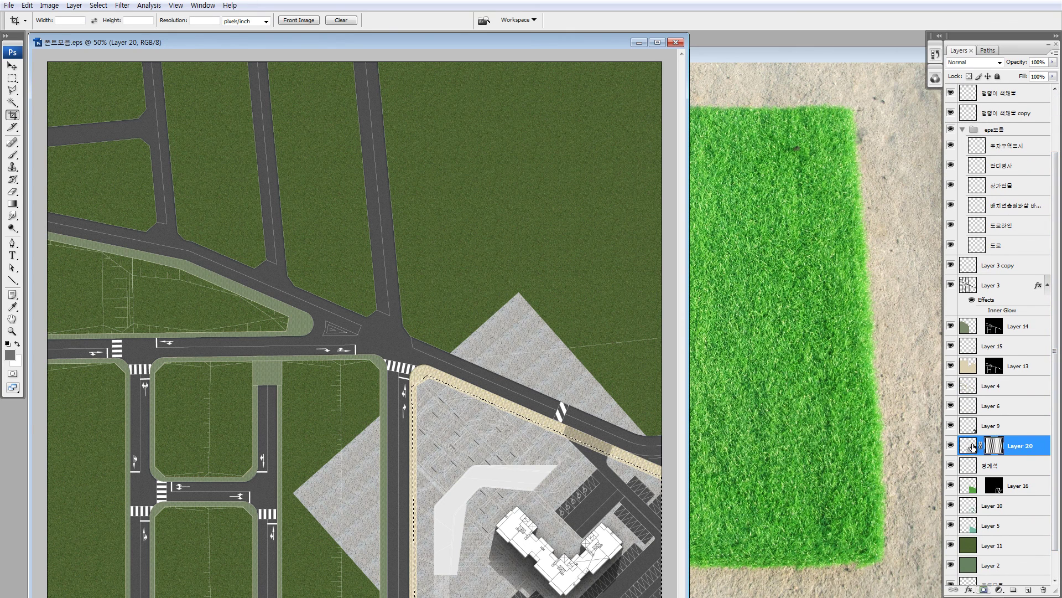
{"action": "left_click_drag", "start_coordinate": [974, 445], "coordinate": [954, 512]}
{"action": "left_click", "coordinate": [951, 506]}
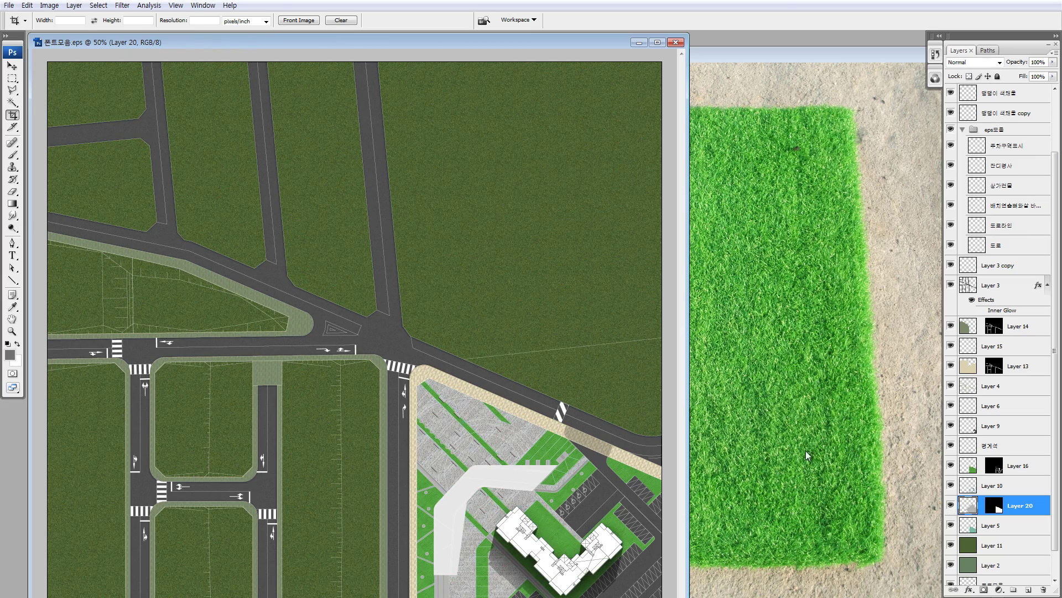
Step: Examine the marble paving around the curved canopy up close and compare the site with Layer 20 hidden and shown
{"action": "key", "text": "z"}
{"action": "left_click_drag", "start_coordinate": [398, 444], "coordinate": [563, 522]}
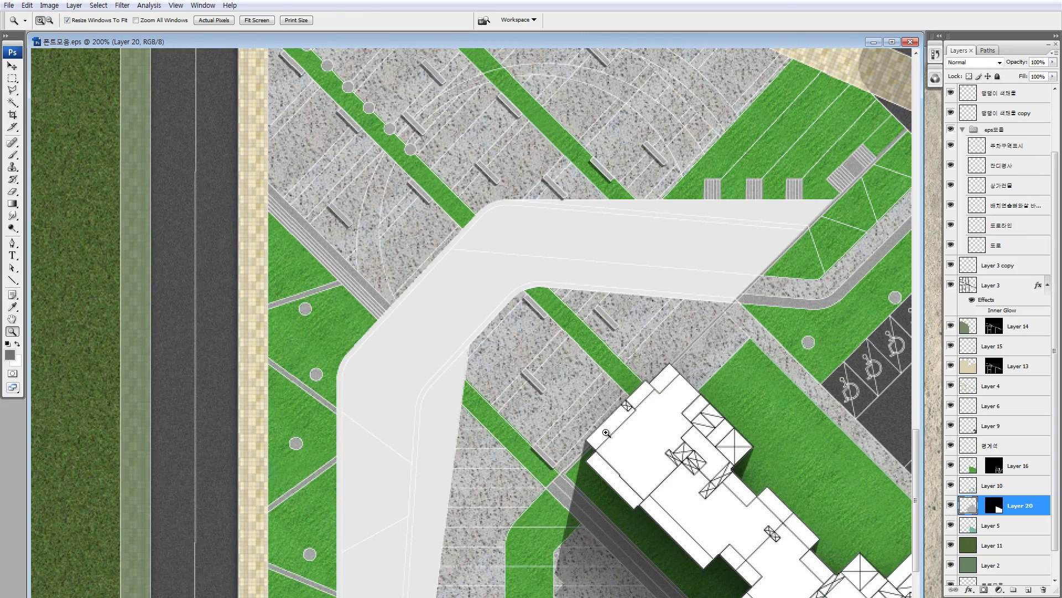
{"action": "key", "text": "v"}
{"action": "left_click_drag", "start_coordinate": [654, 236], "coordinate": [593, 439]}
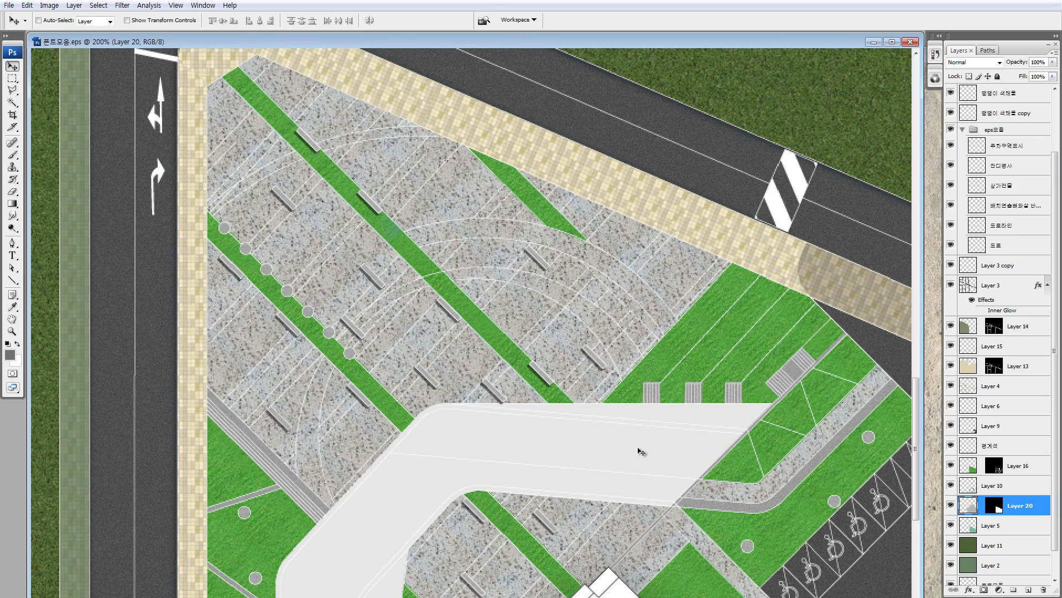
{"action": "key", "text": "ctrl+minus"}
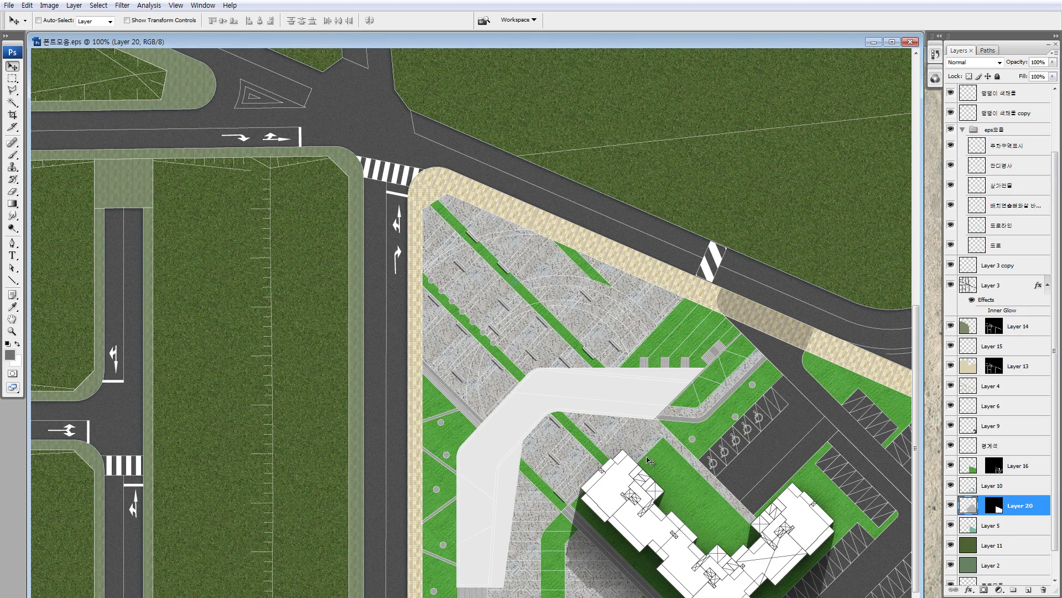
{"action": "left_click", "coordinate": [951, 508]}
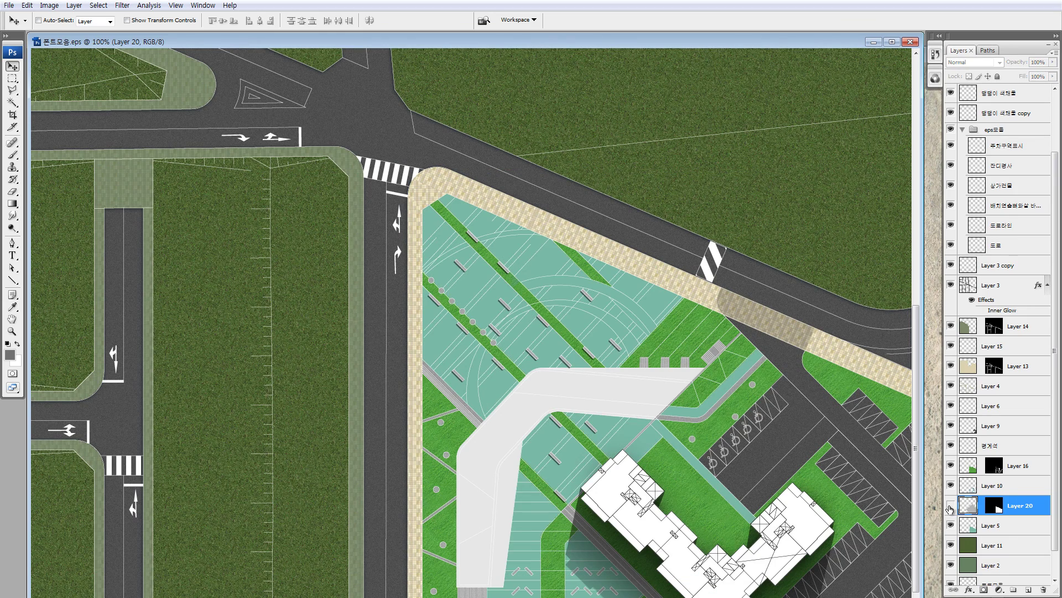
{"action": "left_click", "coordinate": [951, 505]}
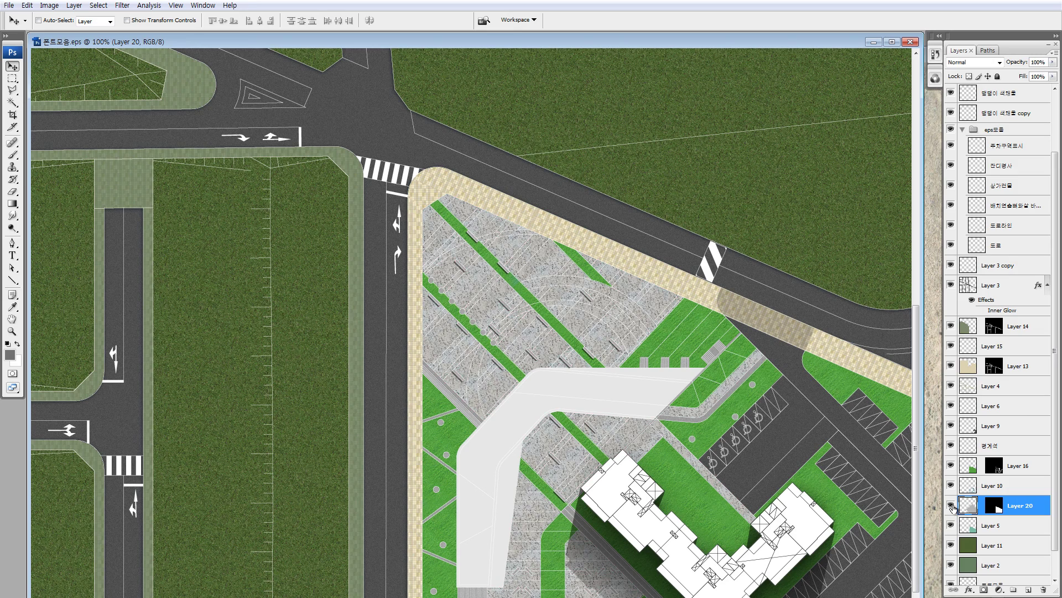
Step: Hide Layer 20, collapse the eps모음 group and hide the two 색채움 layers so the teal paving divisions are exposed
{"action": "left_click", "coordinate": [951, 505]}
{"action": "key", "text": "z"}
{"action": "left_click_drag", "start_coordinate": [721, 478], "coordinate": [755, 484]}
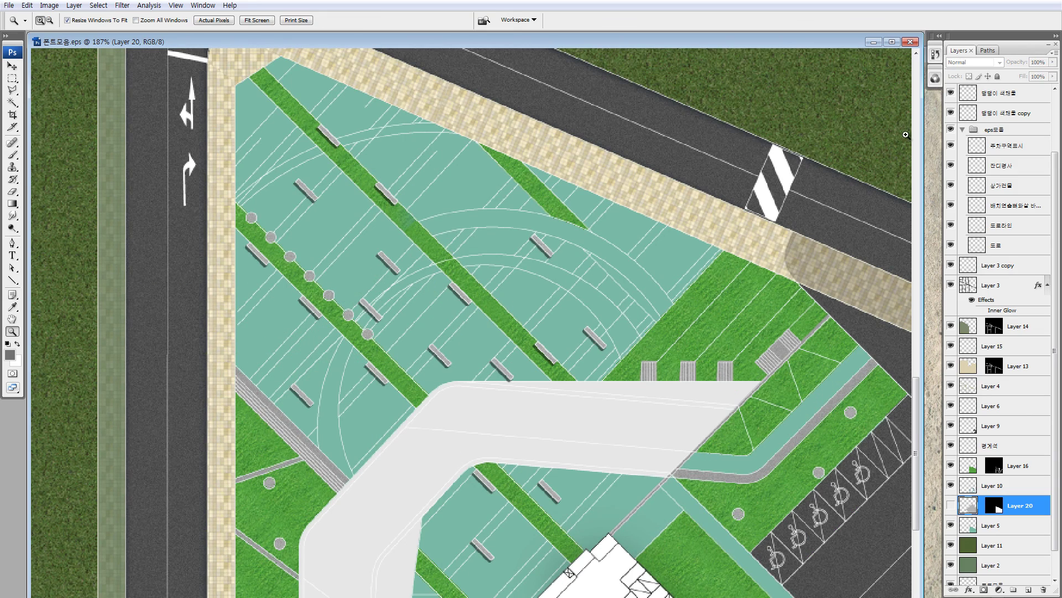
{"action": "left_click", "coordinate": [970, 129]}
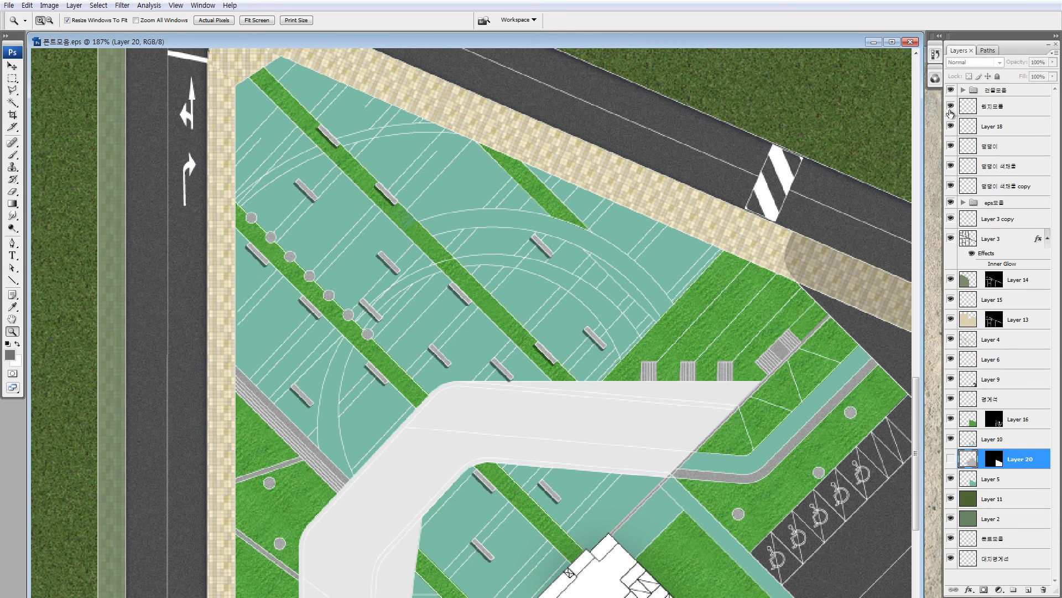
{"action": "left_click", "coordinate": [950, 184]}
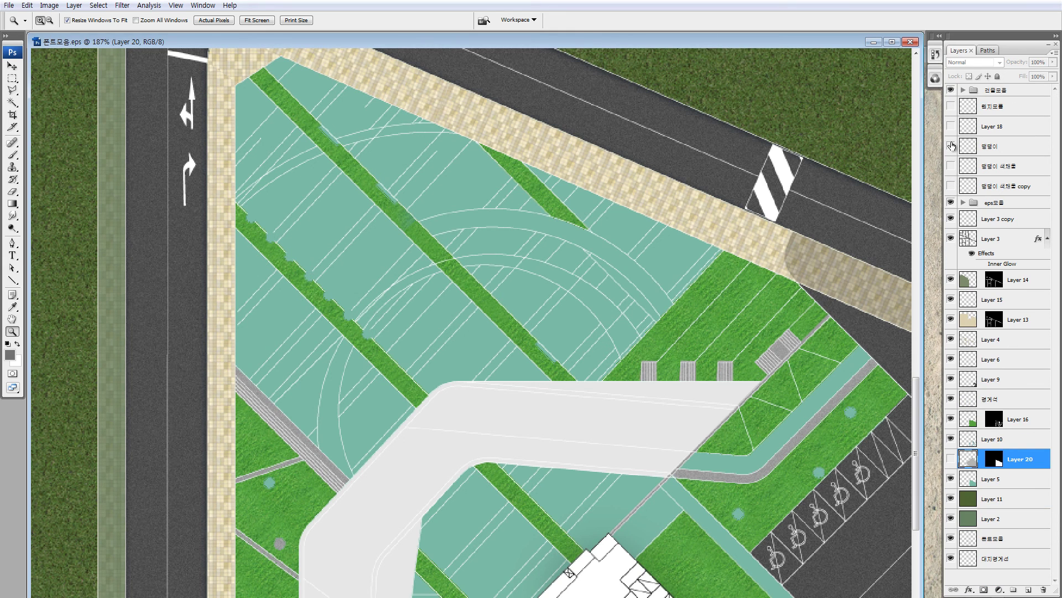
{"action": "left_click", "coordinate": [951, 142]}
{"action": "left_click", "coordinate": [951, 128]}
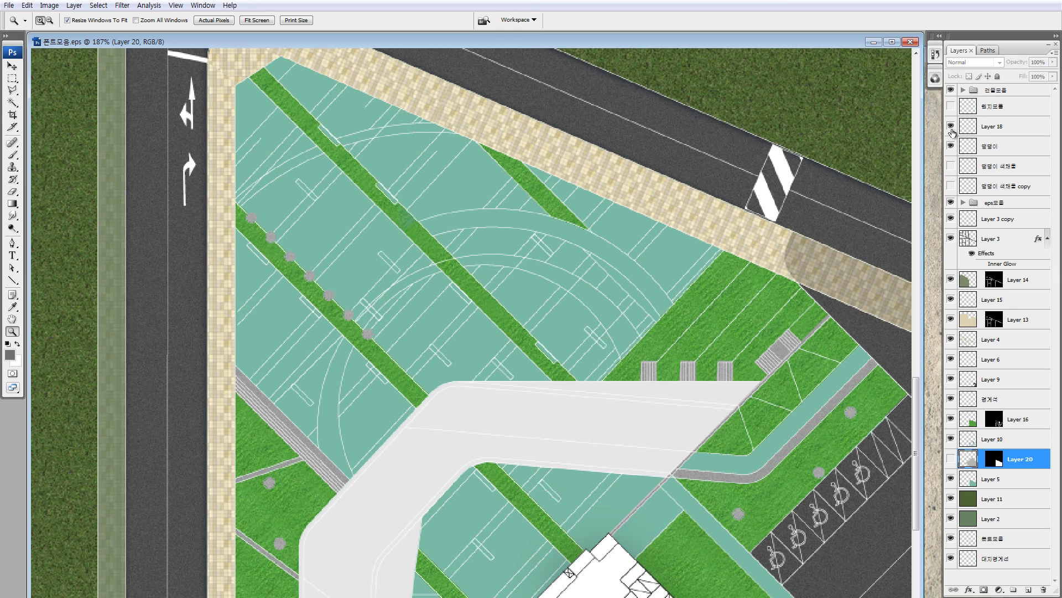
{"action": "left_click", "coordinate": [951, 108]}
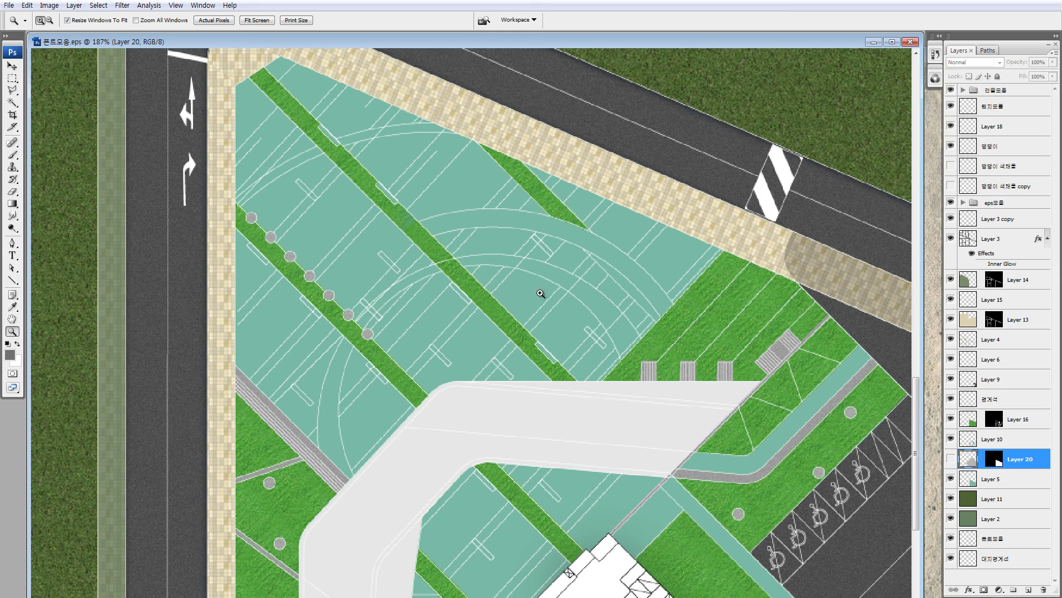
Step: Select alternating paving bands and arc segments across the teal plaza with the Magic Wand, adding each to the selection
{"action": "key", "text": "w"}
{"action": "key", "text": "shift"}
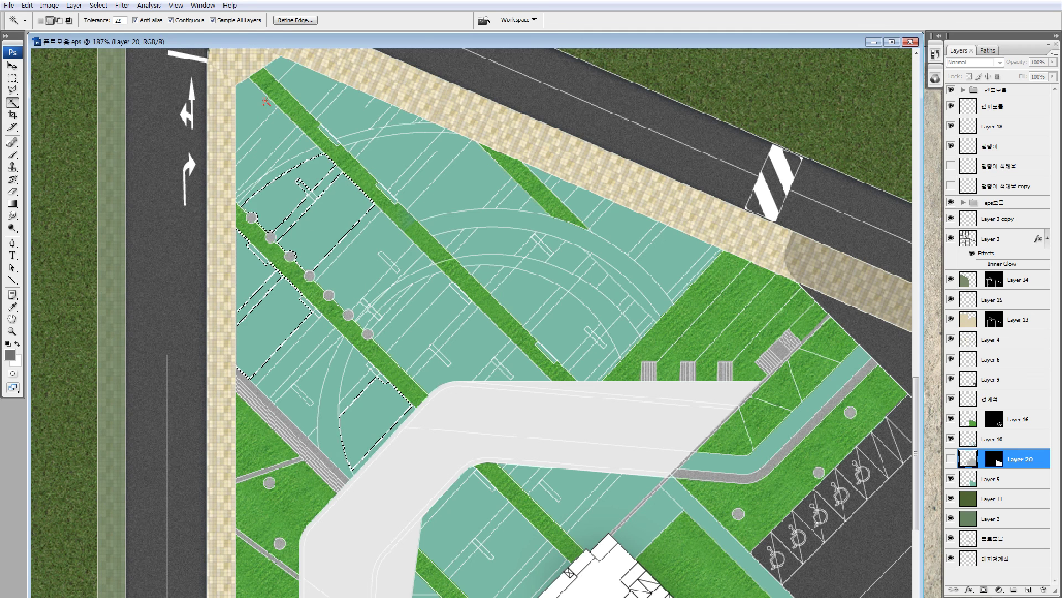
{"action": "left_click", "coordinate": [404, 129]}
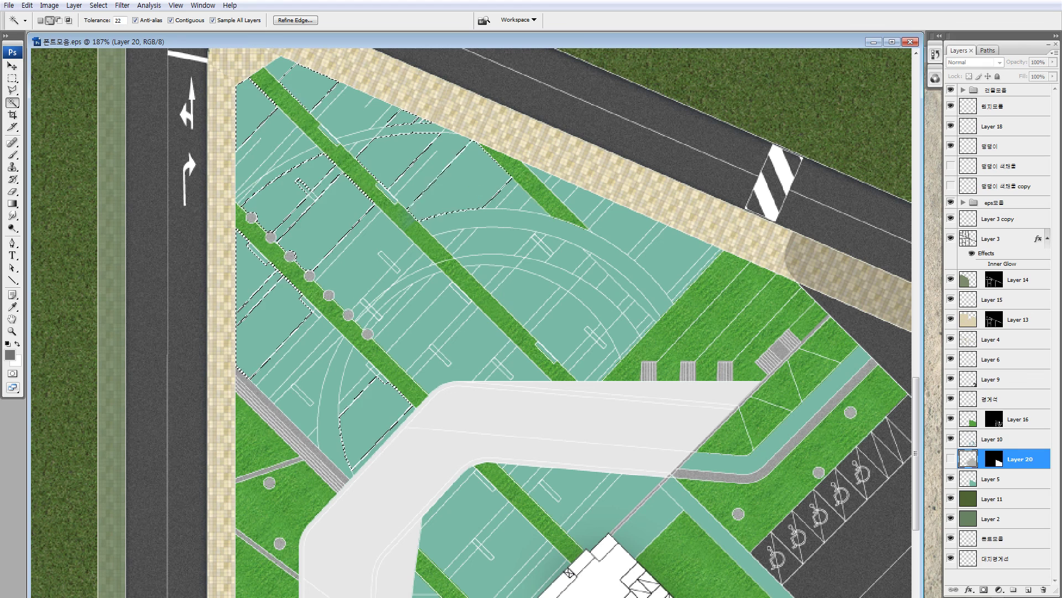
{"action": "left_click", "coordinate": [621, 348]}
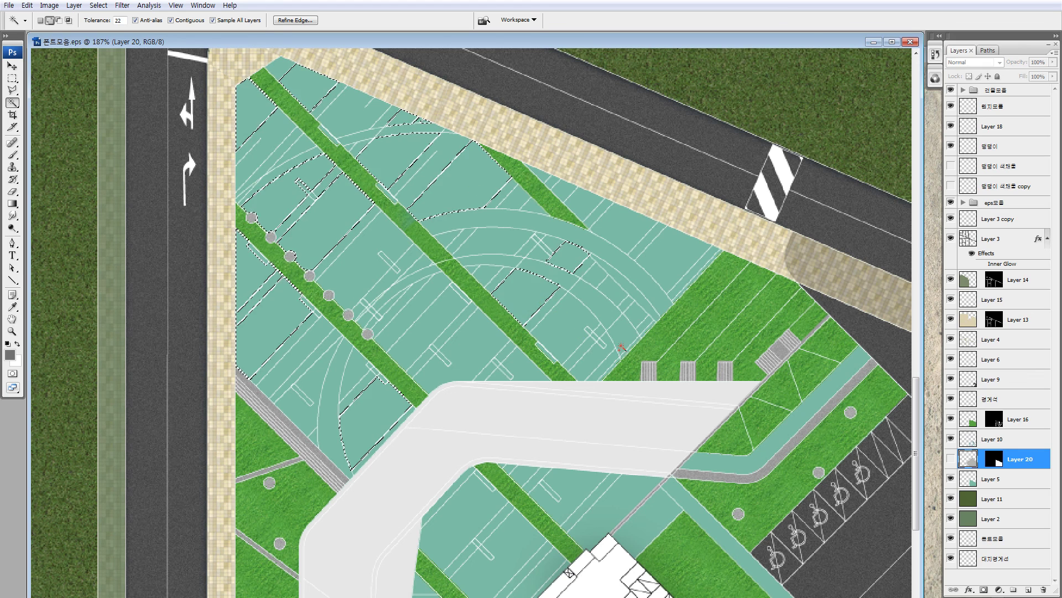
{"action": "left_click", "coordinate": [602, 357]}
{"action": "left_click", "coordinate": [635, 315]}
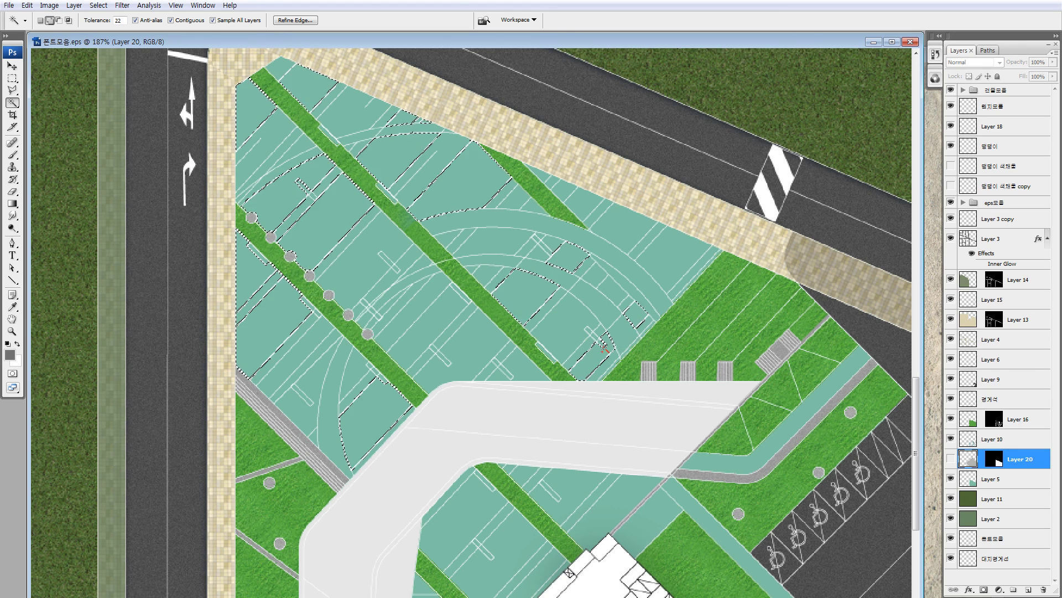
{"action": "left_click", "coordinate": [499, 495]}
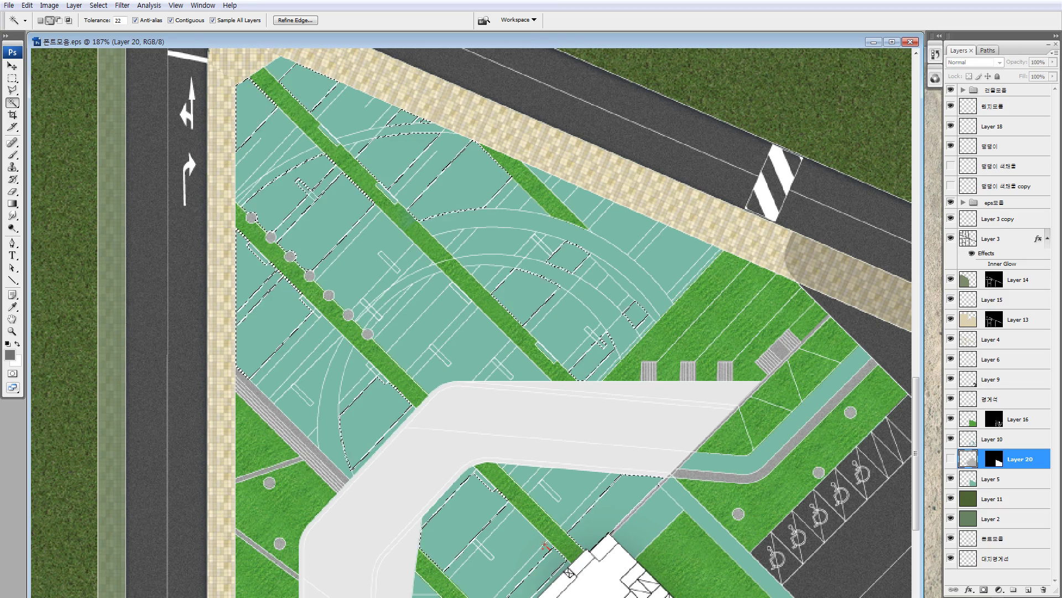
Step: Show Layer 20, copy its selected bands to a new layer and darken them with Hue/Saturation at Lightness -11
{"action": "left_click", "coordinate": [951, 459]}
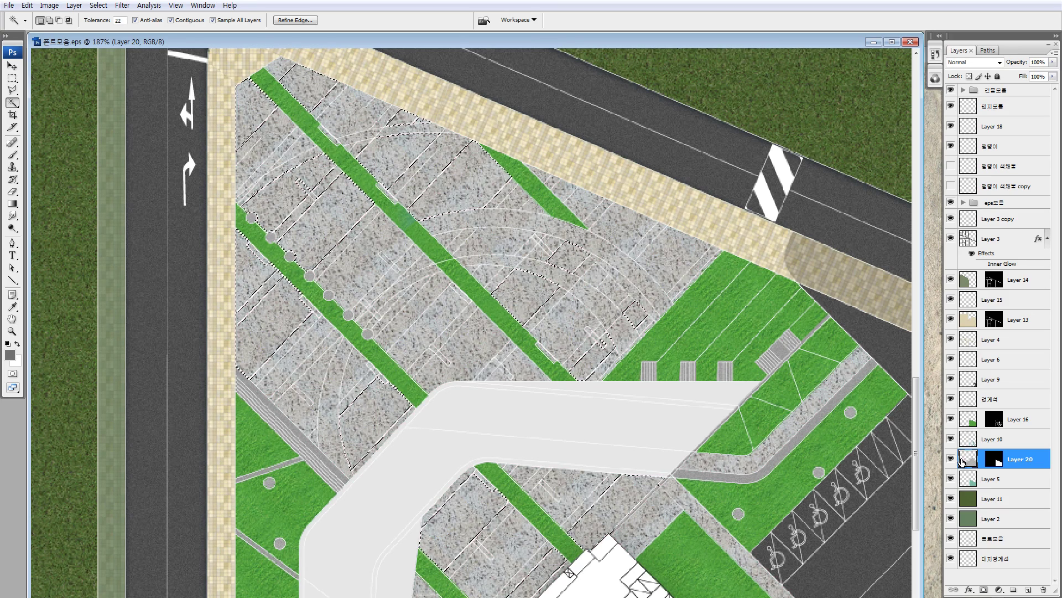
{"action": "key", "text": "ctrl+j"}
{"action": "key", "text": "ctrl+u"}
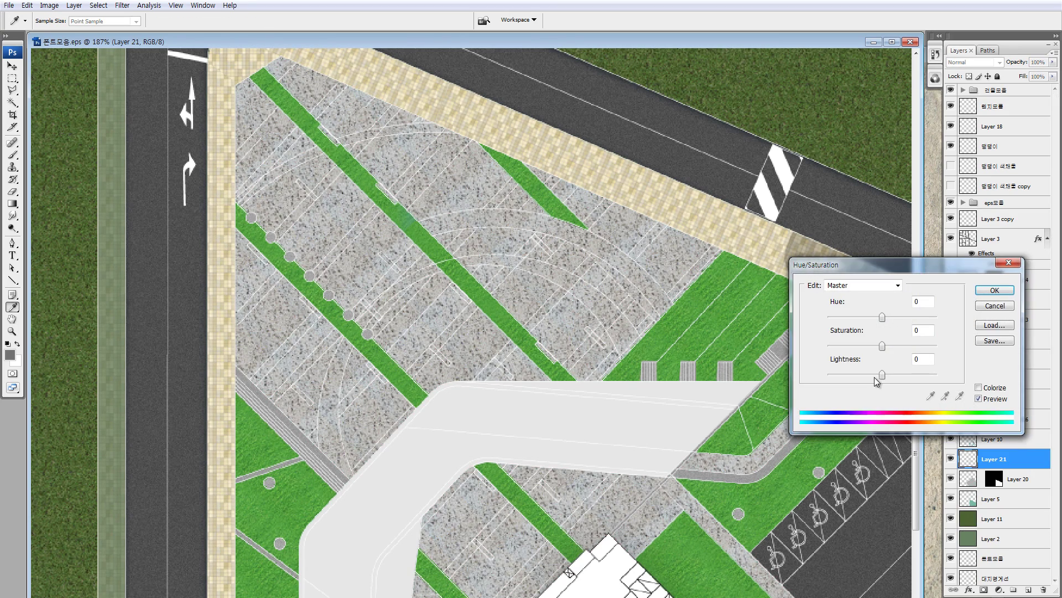
{"action": "left_click", "coordinate": [874, 376]}
{"action": "left_click_drag", "start_coordinate": [876, 377], "coordinate": [879, 377]}
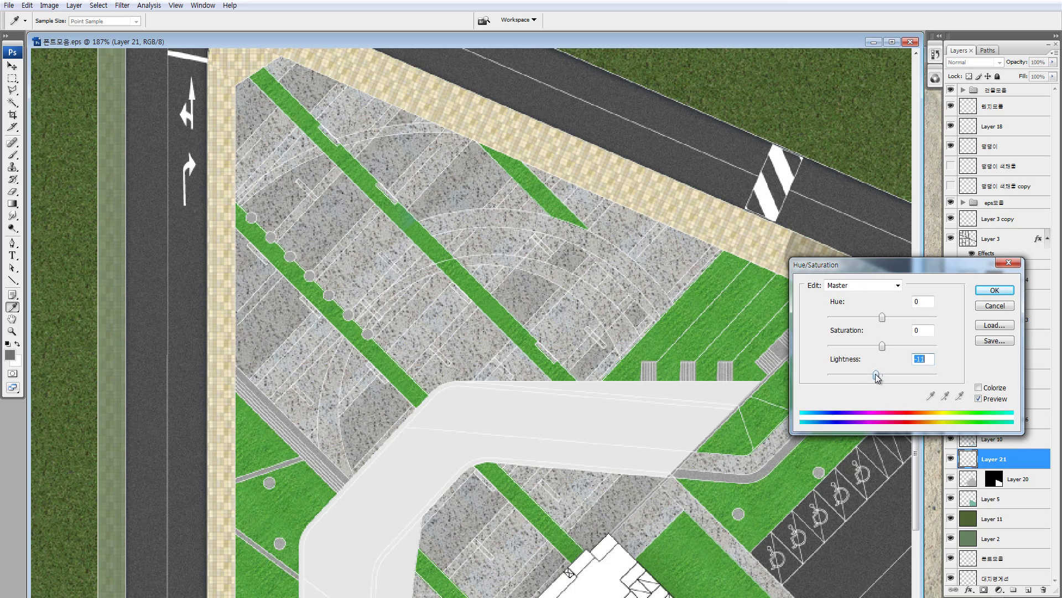
{"action": "left_click", "coordinate": [995, 290]}
{"action": "key", "text": "w"}
{"action": "key", "text": "ctrl+minus"}
{"action": "key", "text": "ctrl+minus"}
{"action": "key", "text": "ctrl+minus"}
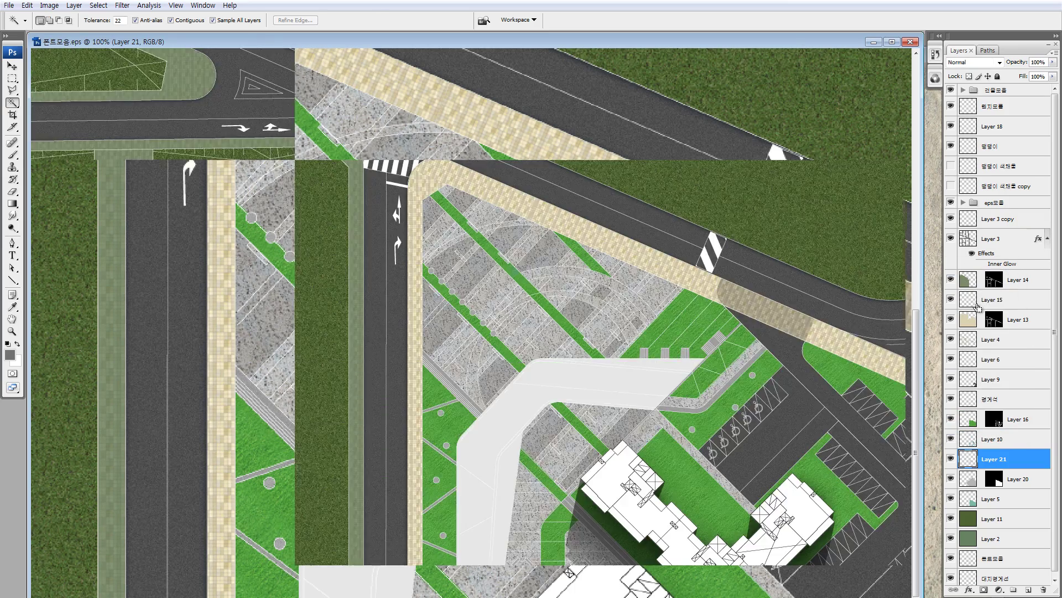
Step: Switch to the browser, find the 알피그레이 marble image in the marble search results, and paste its screen capture into the Photoshop site plan
{"action": "key", "text": "alt+Tab"}
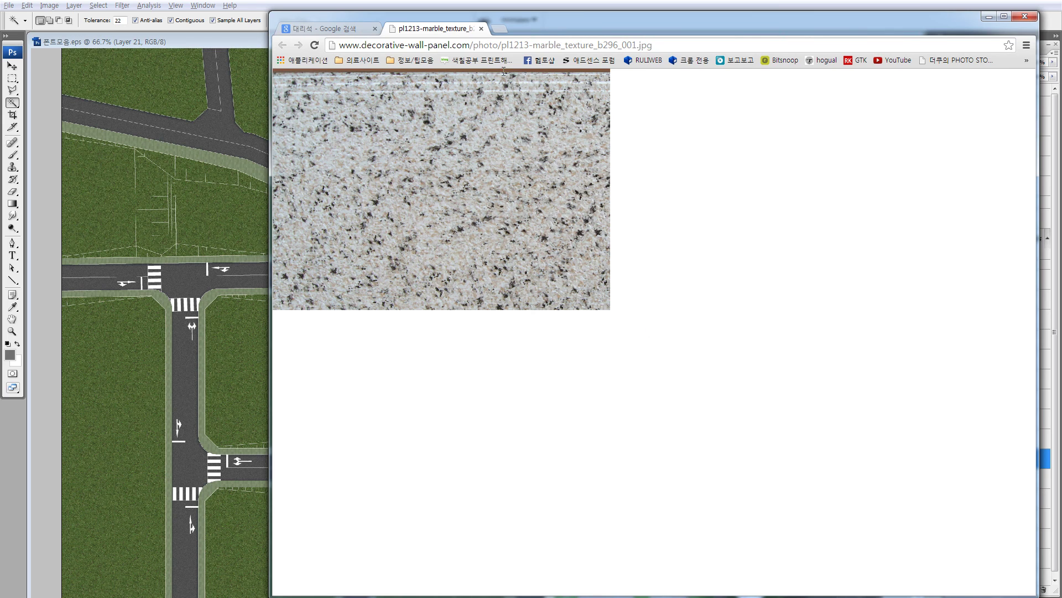
{"action": "left_click", "coordinate": [481, 30]}
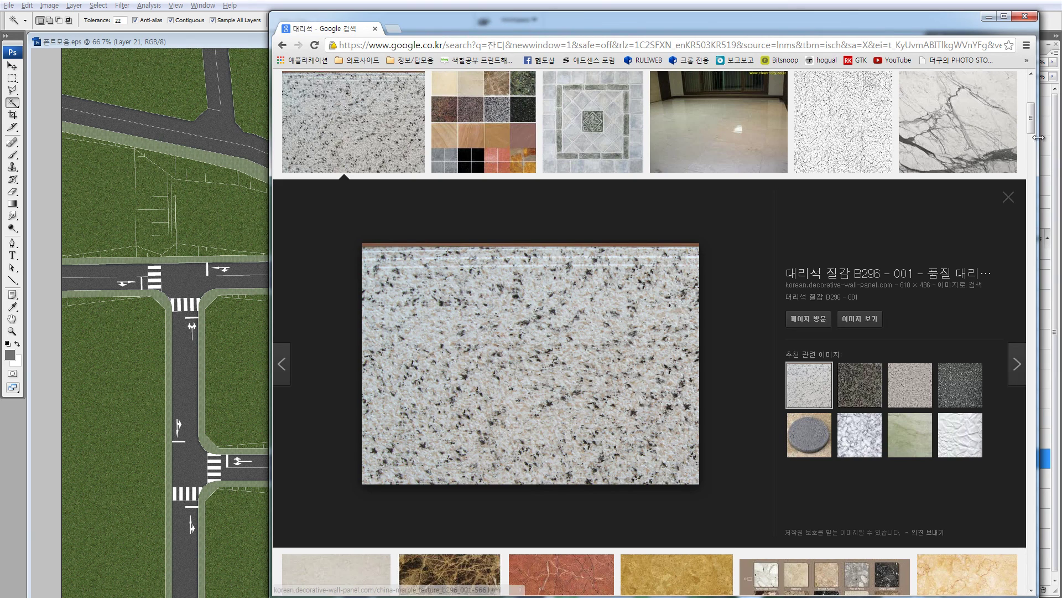
{"action": "left_click_drag", "start_coordinate": [1034, 127], "coordinate": [1047, 178]}
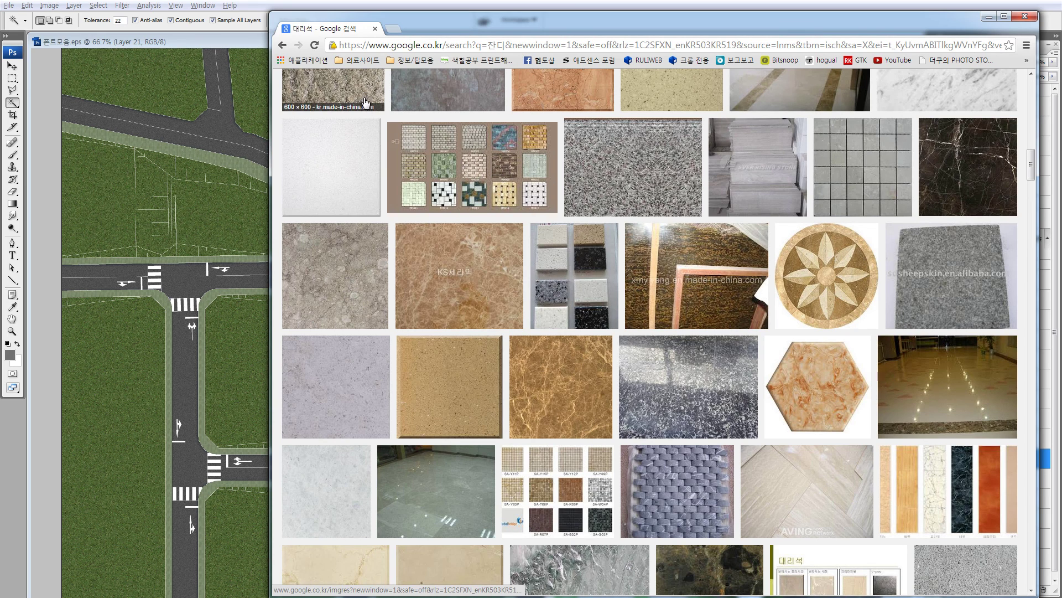
{"action": "left_click", "coordinate": [361, 319]}
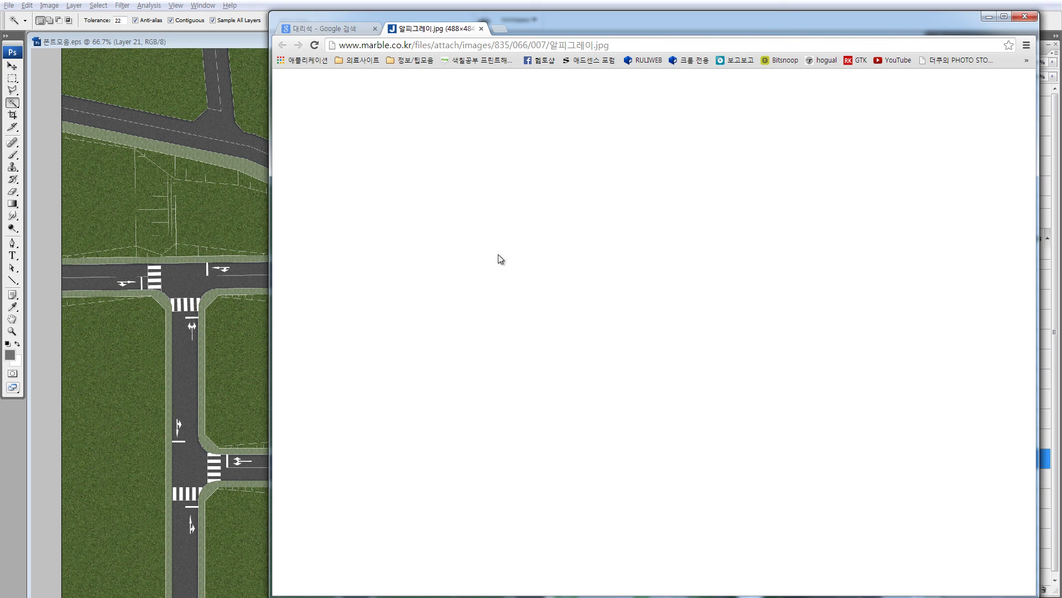
{"action": "left_click", "coordinate": [482, 29]}
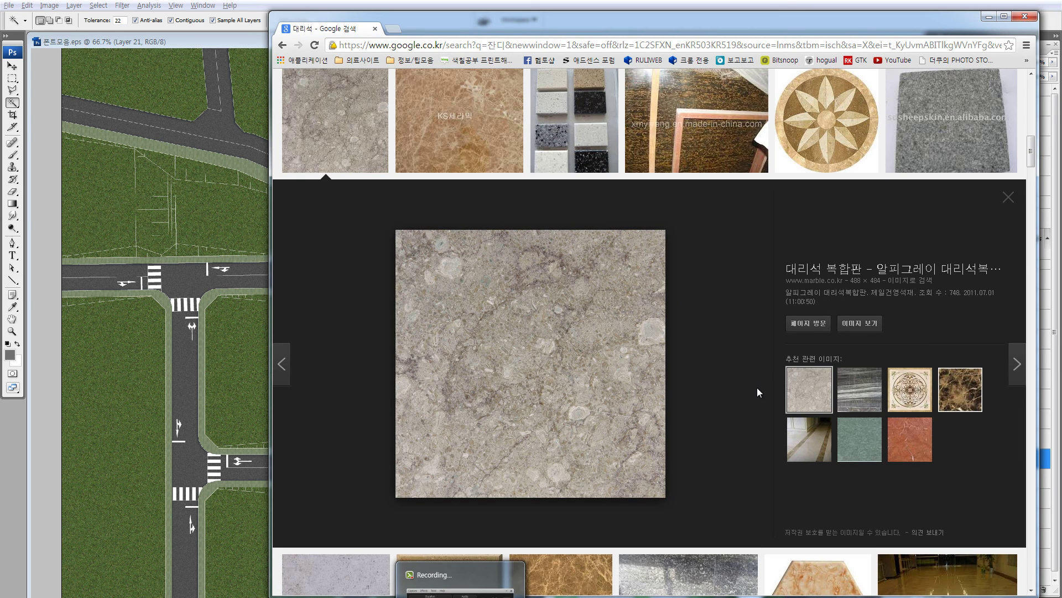
{"action": "double_click", "coordinate": [215, 44]}
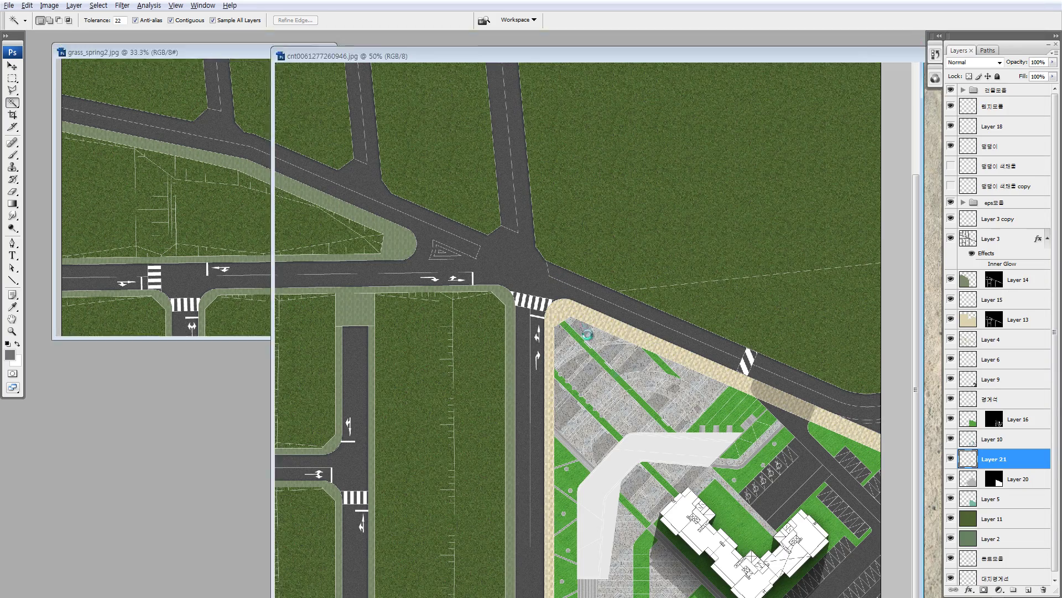
{"action": "key", "text": "ctrl+v"}
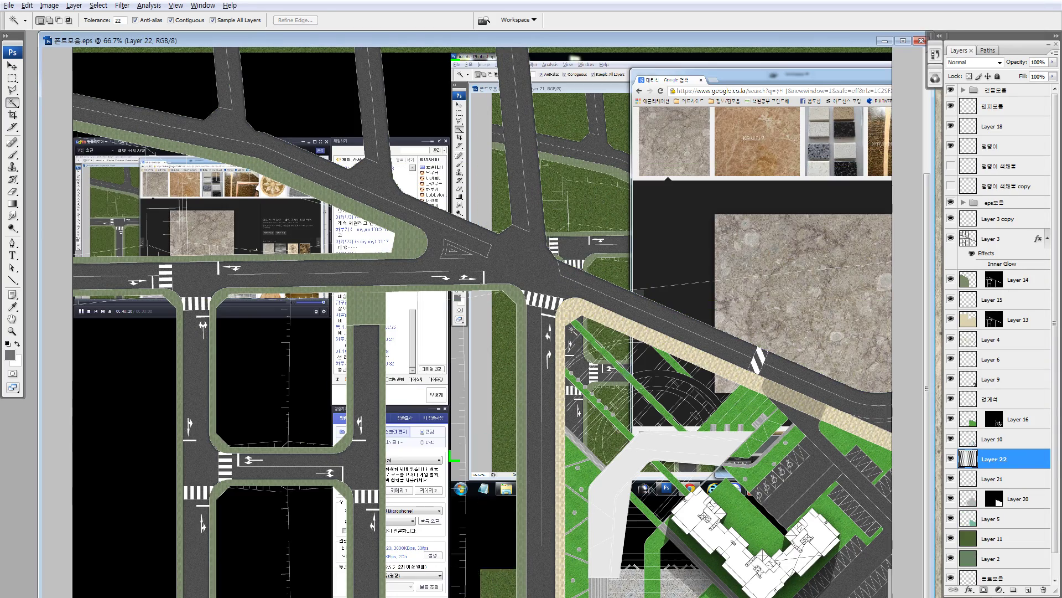
Step: Copy the marble square from the pasted capture to its own layer and delete the rest of the capture
{"action": "key", "text": "v"}
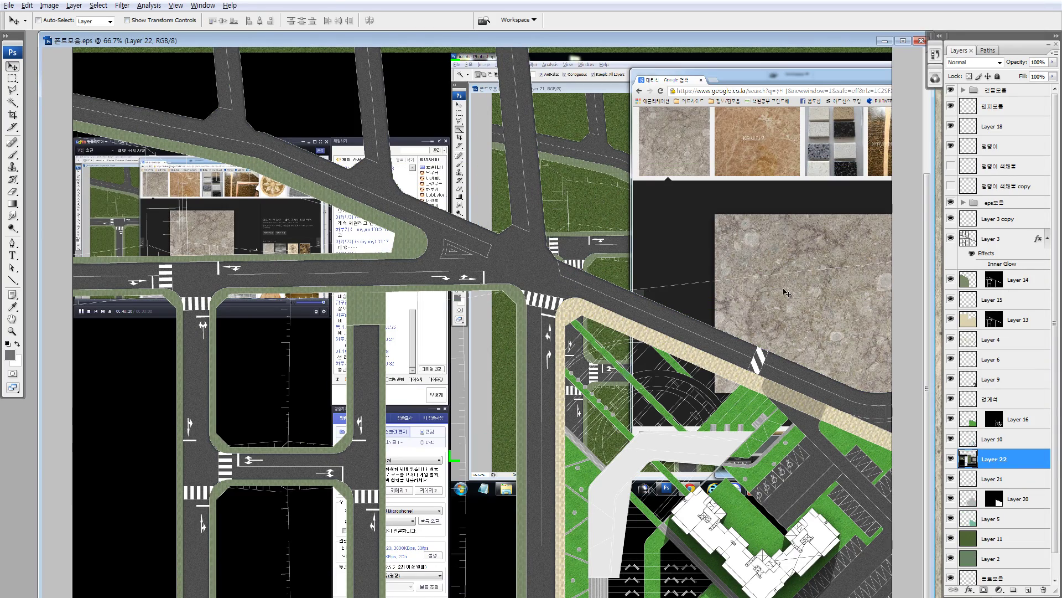
{"action": "left_click_drag", "start_coordinate": [747, 261], "coordinate": [641, 191]}
{"action": "key", "text": "m"}
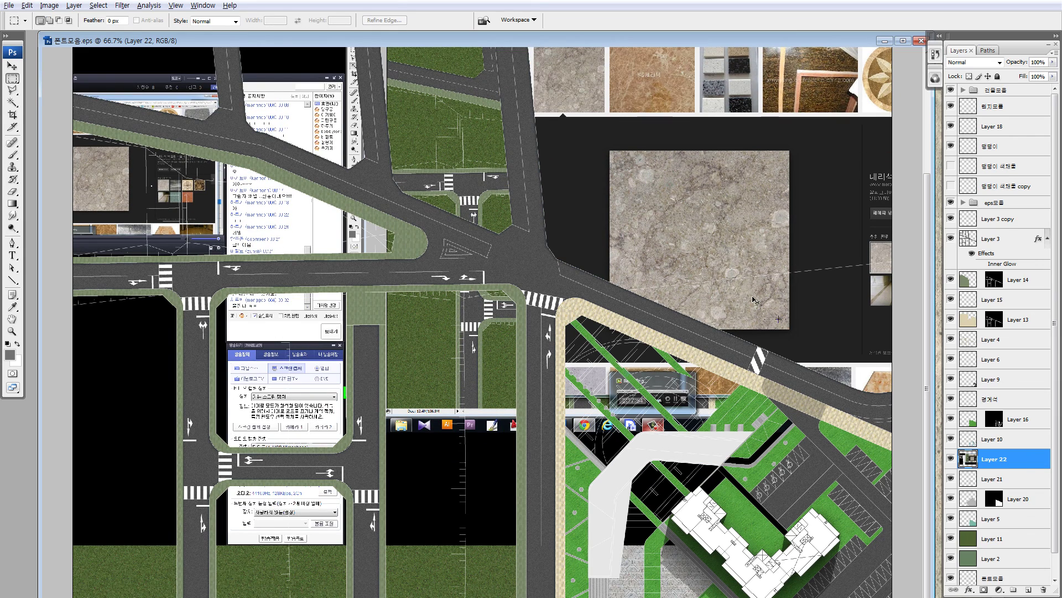
{"action": "key", "text": "ctrl+j"}
{"action": "left_click", "coordinate": [977, 480]}
{"action": "key", "text": "Delete"}
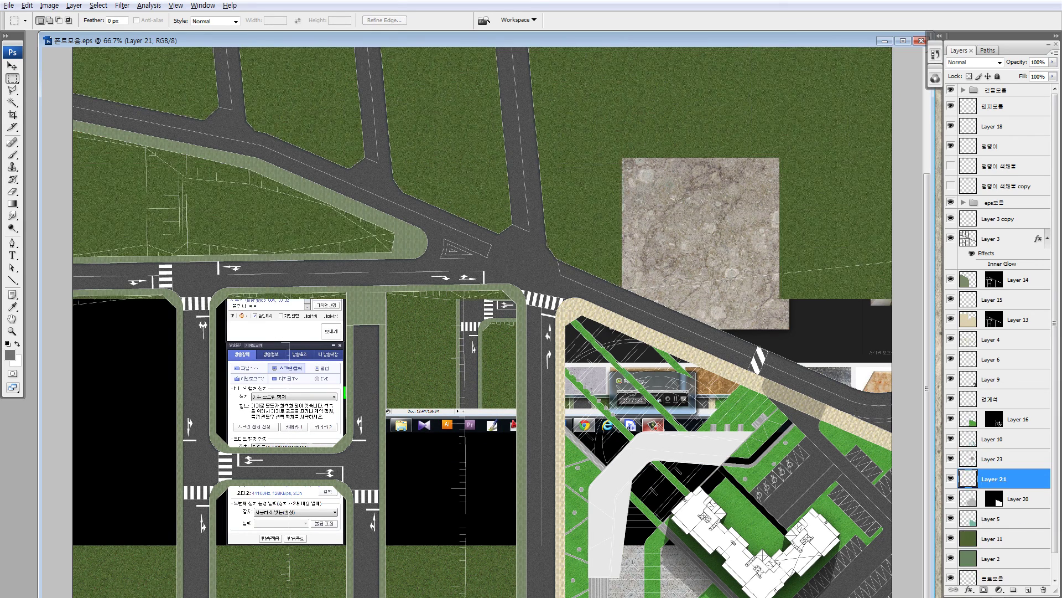
{"action": "key", "text": "ctrl+d"}
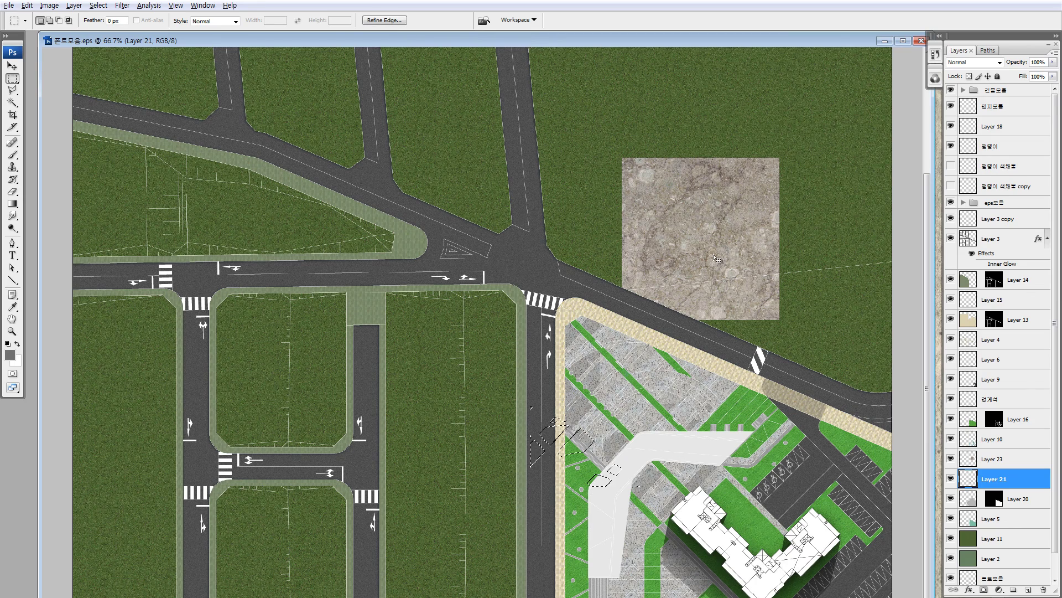
Step: Duplicate the marble square repeatedly within Layer 23 to build a large continuous tiled texture, then clear the selection
{"action": "key", "text": "v"}
{"action": "left_click_drag", "start_coordinate": [719, 249], "coordinate": [426, 431]}
{"action": "key", "text": "ctrl+a"}
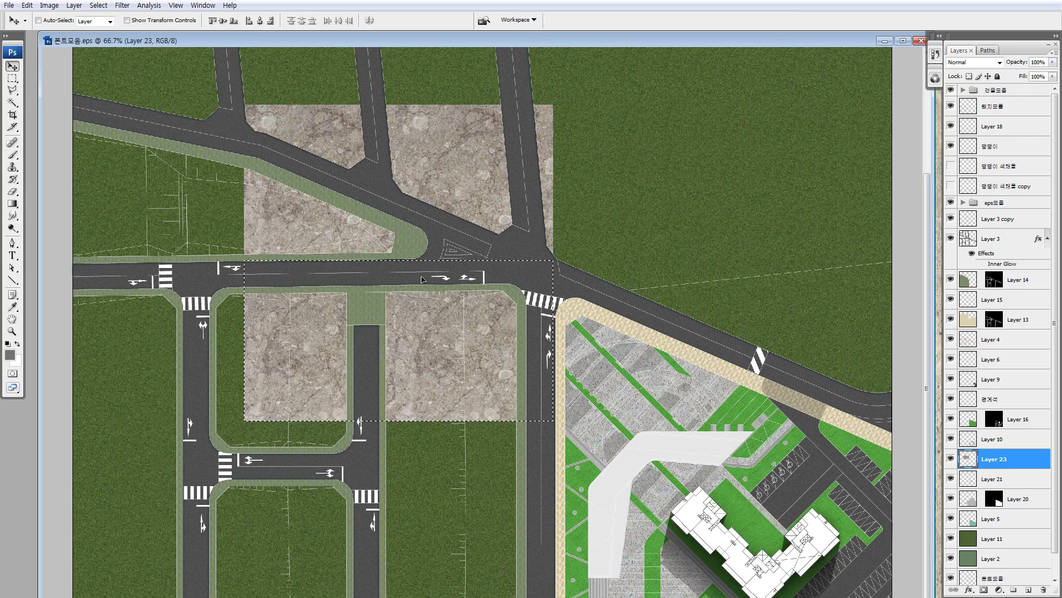
{"action": "left_click_drag", "start_coordinate": [449, 198], "coordinate": [694, 385]}
{"action": "key", "text": "ctrl+a"}
{"action": "key", "text": "ctrl+d"}
Step: Scale down the tiled marble with Free Transform, move it over the plaza and rotate it about 36° to follow the paving
{"action": "key", "text": "ctrl+t"}
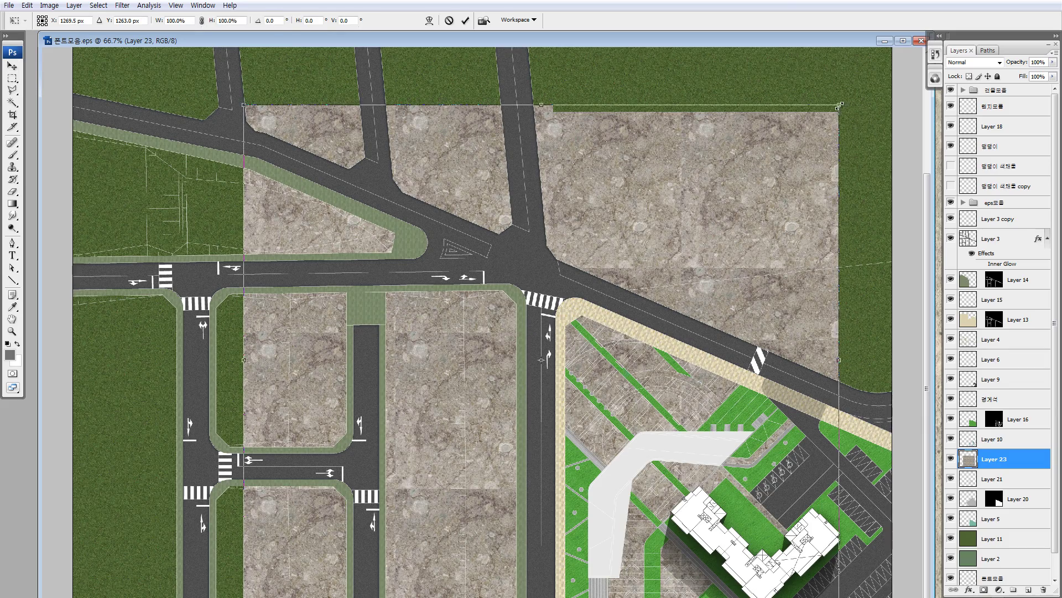
{"action": "left_click_drag", "start_coordinate": [839, 106], "coordinate": [373, 464]}
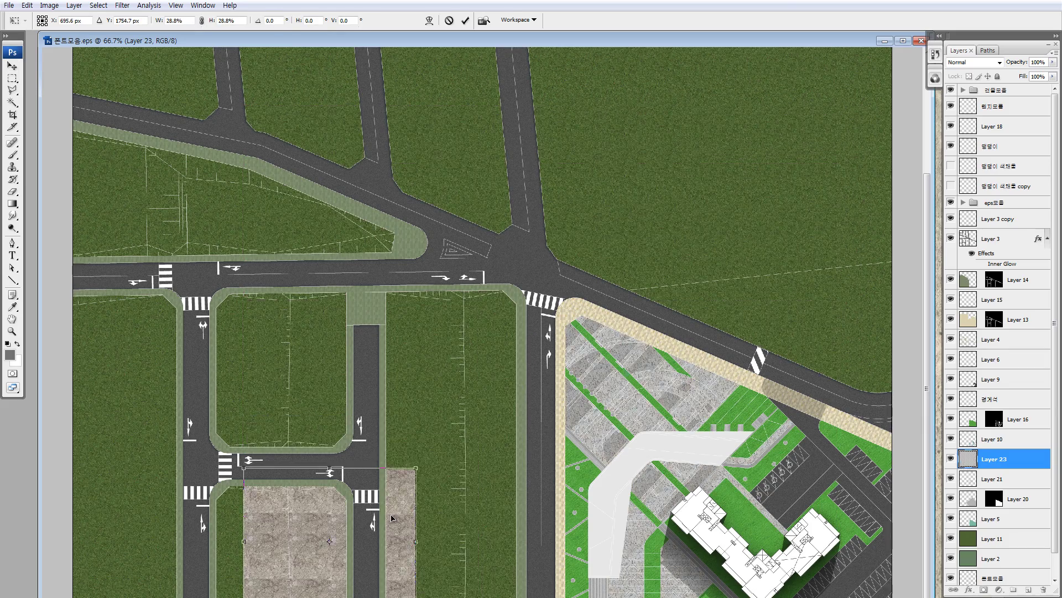
{"action": "left_click_drag", "start_coordinate": [335, 548], "coordinate": [718, 420]}
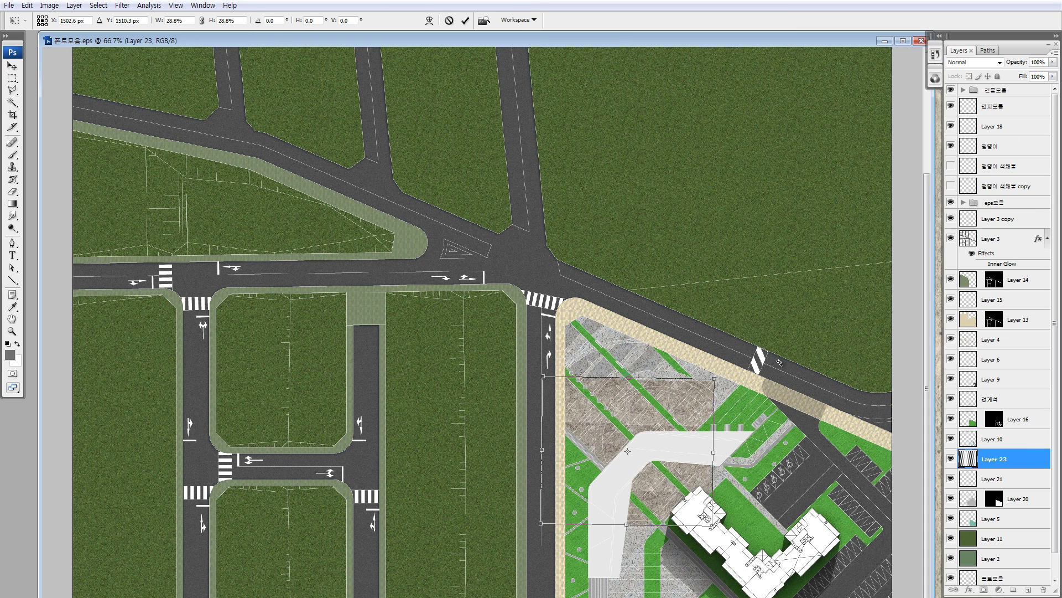
{"action": "left_click_drag", "start_coordinate": [697, 312], "coordinate": [780, 371]}
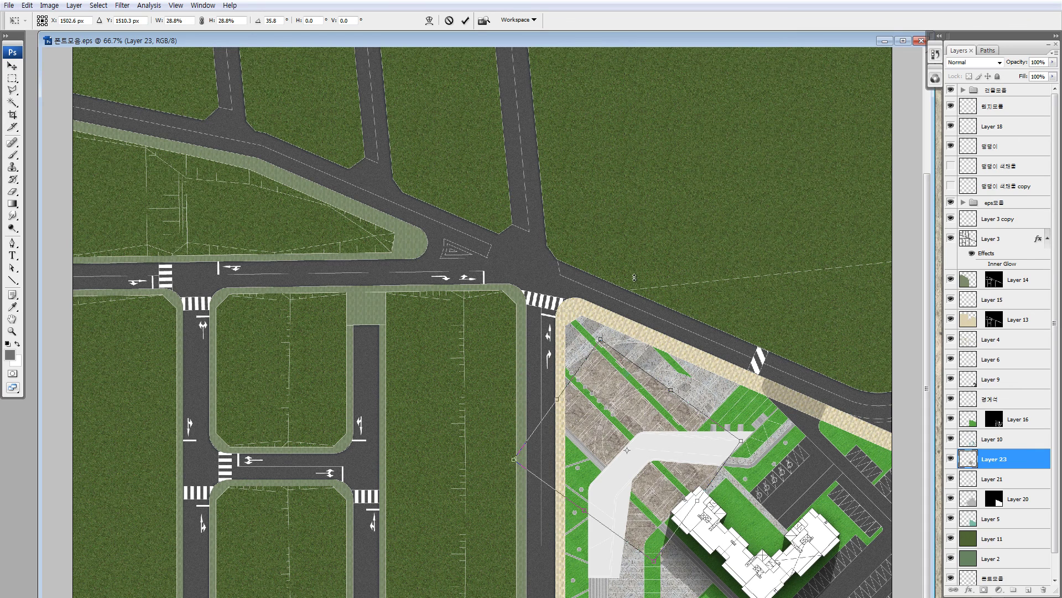
{"action": "left_click_drag", "start_coordinate": [601, 341], "coordinate": [587, 287]}
Step: Warm the marble on Layer 23 by shifting its Color Balance midtones toward yellow
{"action": "key", "text": "ctrl+space"}
{"action": "left_click_drag", "start_coordinate": [493, 306], "coordinate": [739, 471]}
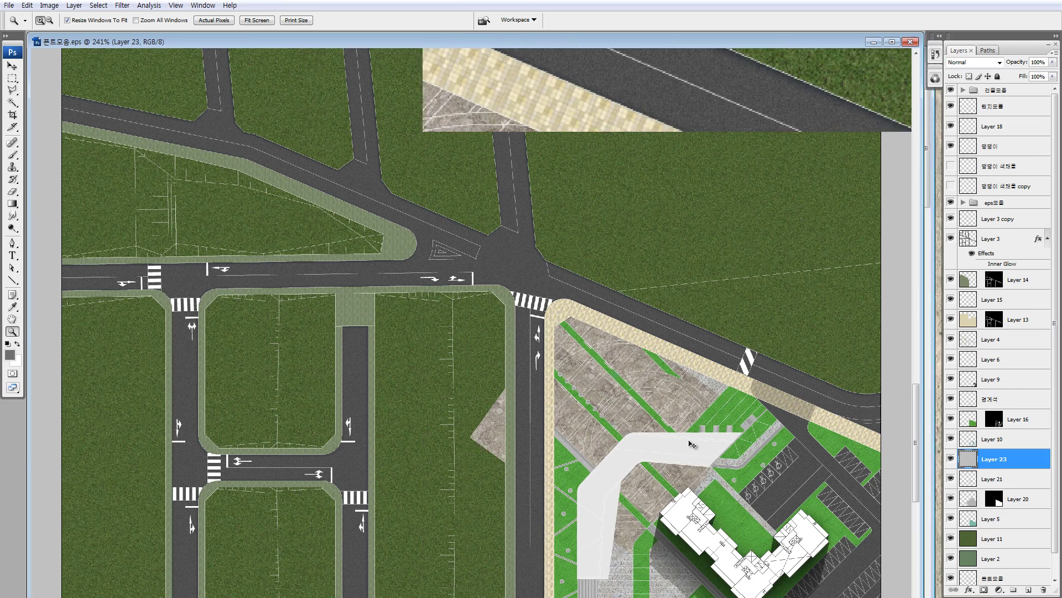
{"action": "key", "text": "ctrl+b"}
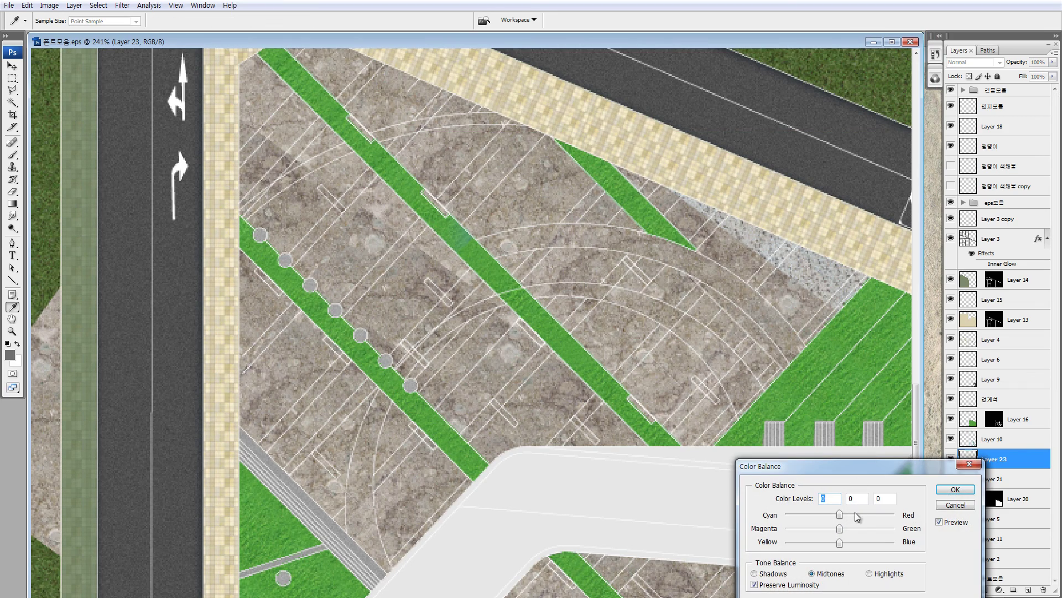
{"action": "left_click_drag", "start_coordinate": [840, 542], "coordinate": [824, 540]}
{"action": "left_click", "coordinate": [945, 491]}
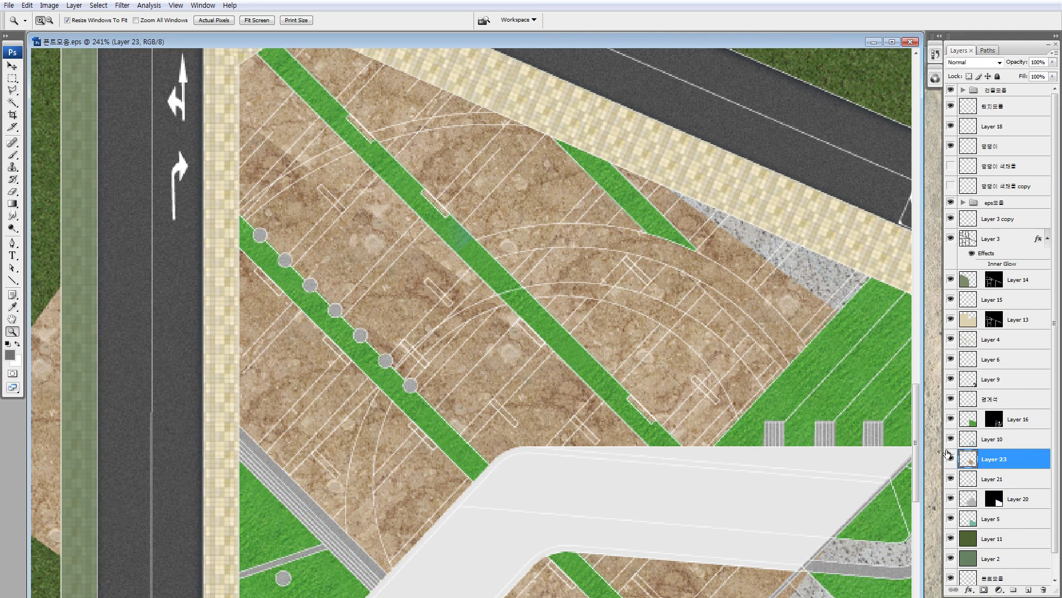
Step: Hide Layer 23 and outline the lower arc band between the stepped kerb and the hedge strip with the Polygonal Lasso
{"action": "left_click", "coordinate": [950, 459]}
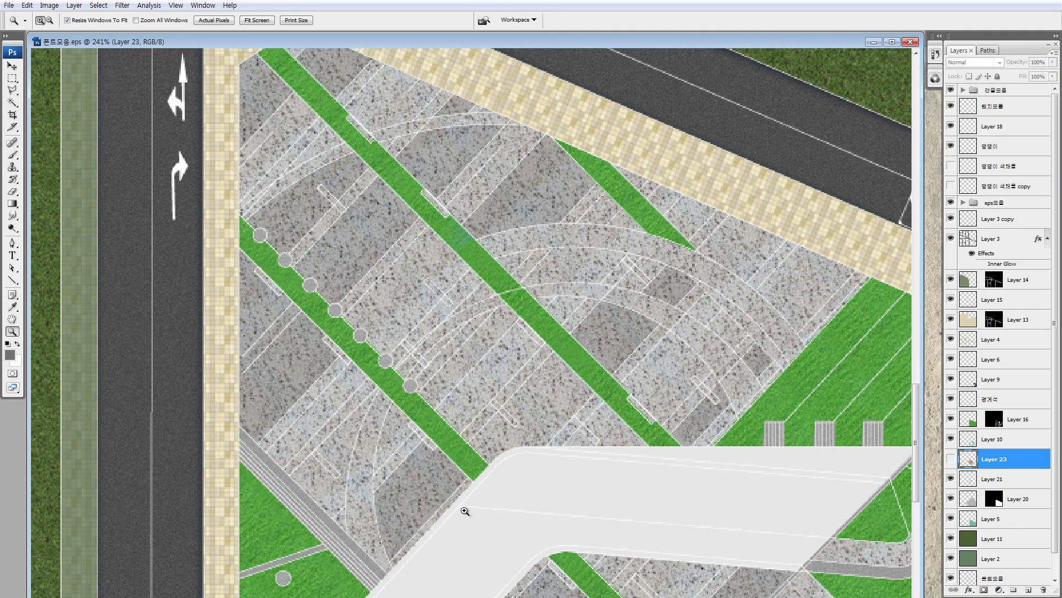
{"action": "left_click_drag", "start_coordinate": [464, 512], "coordinate": [482, 531]}
{"action": "key", "text": "l"}
{"action": "left_click_drag", "start_coordinate": [410, 512], "coordinate": [403, 384]}
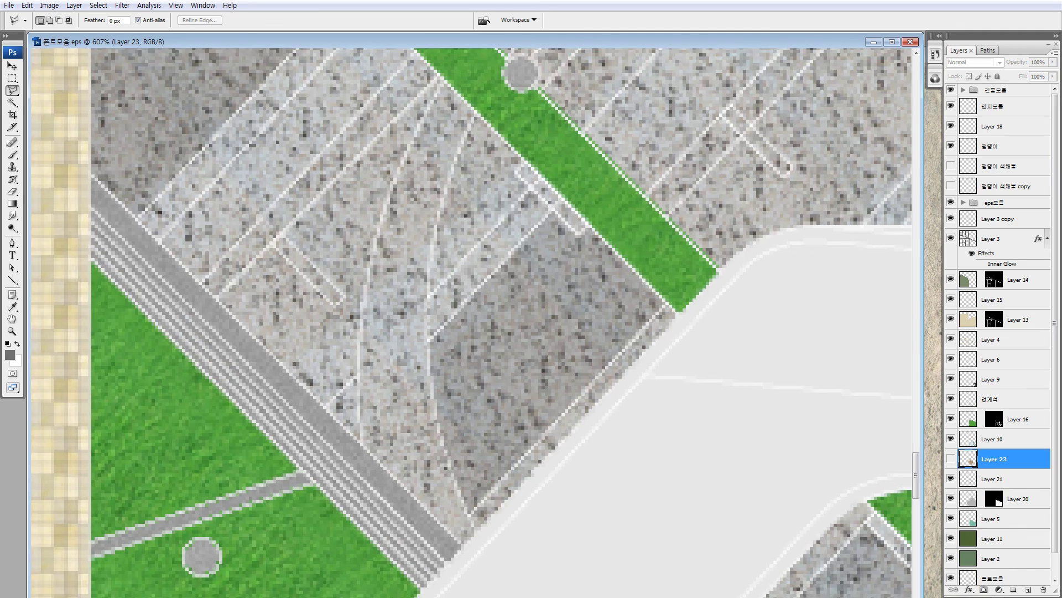
{"action": "left_click", "coordinate": [364, 446]}
{"action": "left_click", "coordinate": [463, 544]}
{"action": "left_click", "coordinate": [474, 535]}
{"action": "left_click", "coordinate": [434, 404]}
{"action": "left_click", "coordinate": [427, 341]}
{"action": "left_click", "coordinate": [426, 280]}
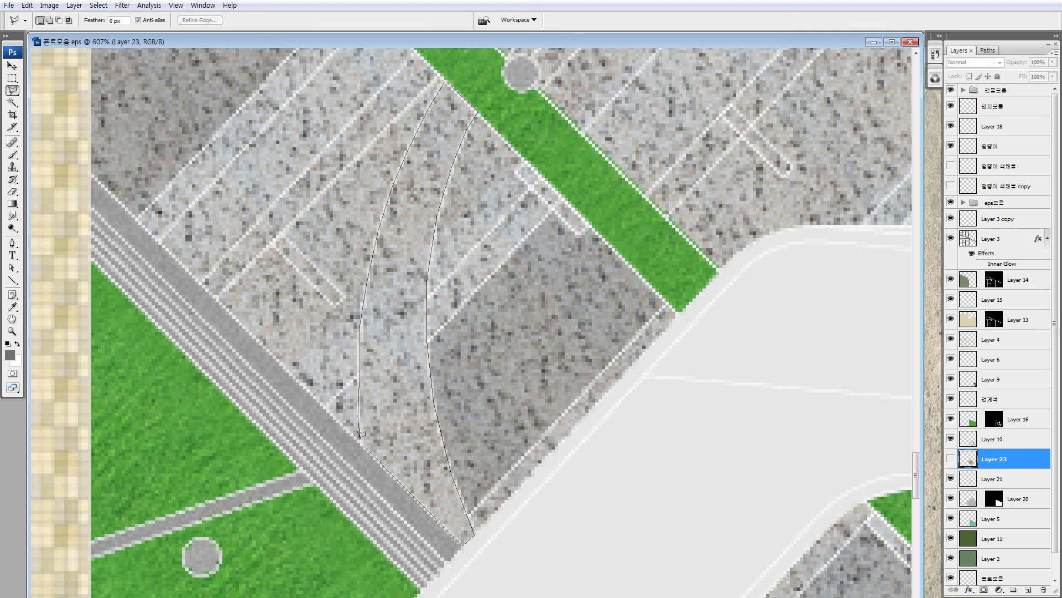
{"action": "left_click", "coordinate": [361, 434]}
Step: Add the middle segment of the arc band, between the two green hedge strips, to the selection
{"action": "scroll", "coordinate": [398, 332], "scroll_direction": "up", "scroll_amount": 5}
{"action": "left_click", "coordinate": [399, 344], "text": "shift"}
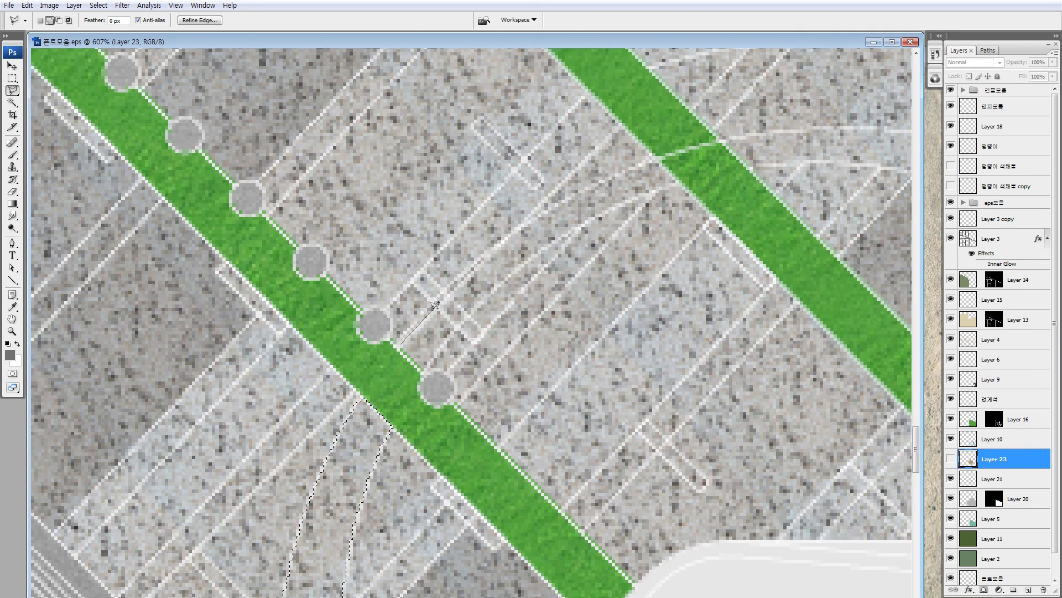
{"action": "left_click", "coordinate": [455, 287]}
{"action": "left_click", "coordinate": [415, 319]}
{"action": "left_click_drag", "start_coordinate": [587, 186], "coordinate": [633, 166]}
{"action": "mouse_move", "coordinate": [629, 193]}
{"action": "left_mouse_down"}
{"action": "mouse_move", "coordinate": [523, 256]}
{"action": "mouse_move", "coordinate": [437, 351]}
{"action": "left_mouse_up"}
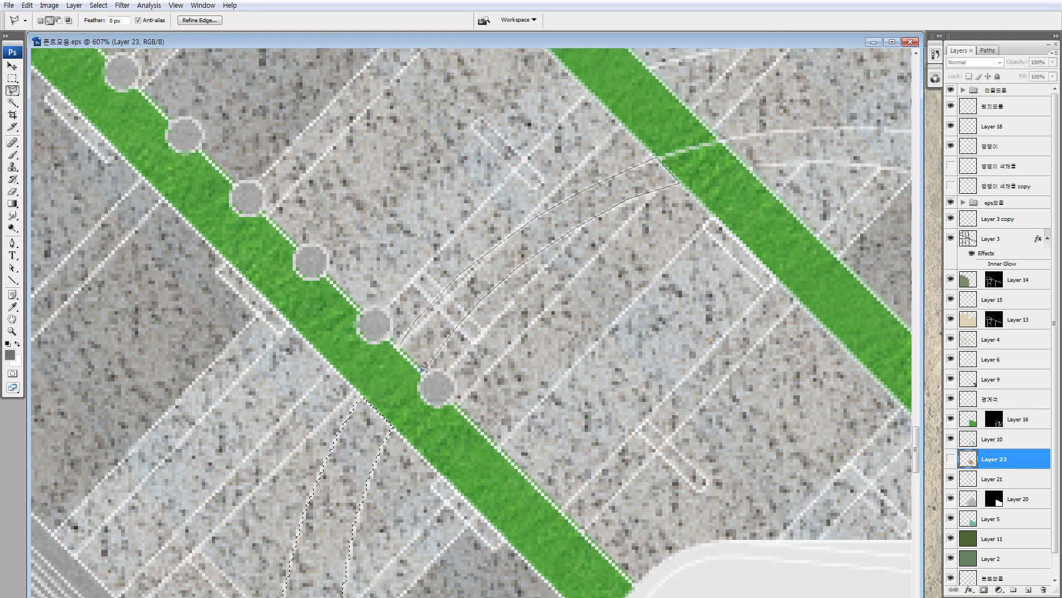
{"action": "left_click", "coordinate": [399, 347]}
Step: Add the last arc band segment, from the central hedge strip to the striped lawn, to the selection
{"action": "mouse_move", "coordinate": [722, 139]}
{"action": "left_mouse_down"}
{"action": "mouse_move", "coordinate": [478, 183]}
{"action": "mouse_move", "coordinate": [701, 217]}
{"action": "left_mouse_up"}
{"action": "left_click", "coordinate": [477, 182]}
{"action": "left_click", "coordinate": [707, 221]}
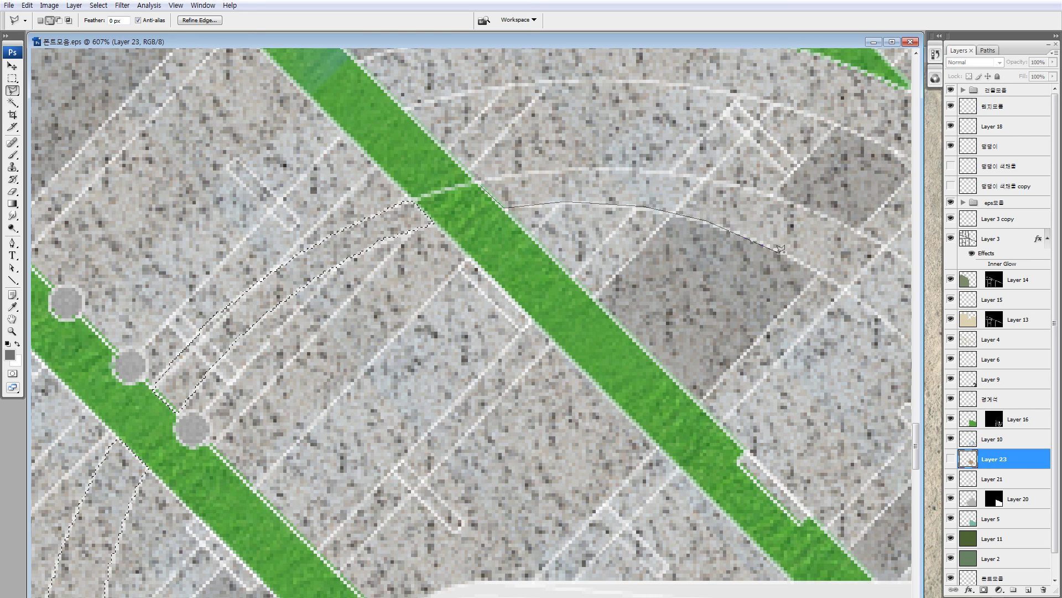
{"action": "left_click", "coordinate": [784, 251]}
{"action": "left_click", "coordinate": [843, 285]}
{"action": "left_click_drag", "start_coordinate": [830, 326], "coordinate": [573, 264]}
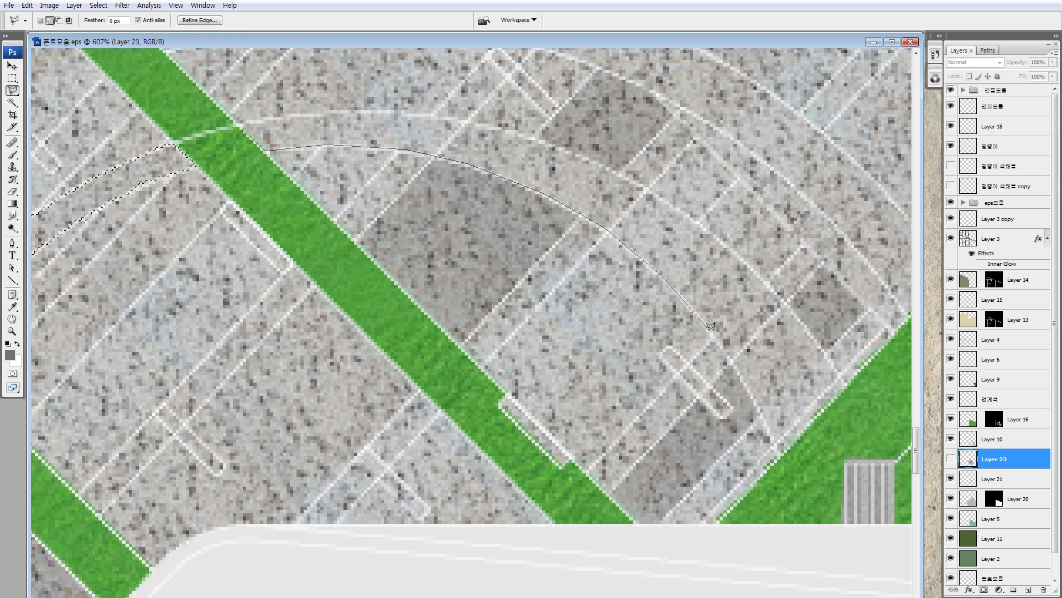
{"action": "left_click_drag", "start_coordinate": [748, 385], "coordinate": [764, 421]}
{"action": "left_click", "coordinate": [848, 382]}
{"action": "left_click", "coordinate": [755, 267]}
{"action": "left_click", "coordinate": [698, 223]}
{"action": "left_click", "coordinate": [595, 162]}
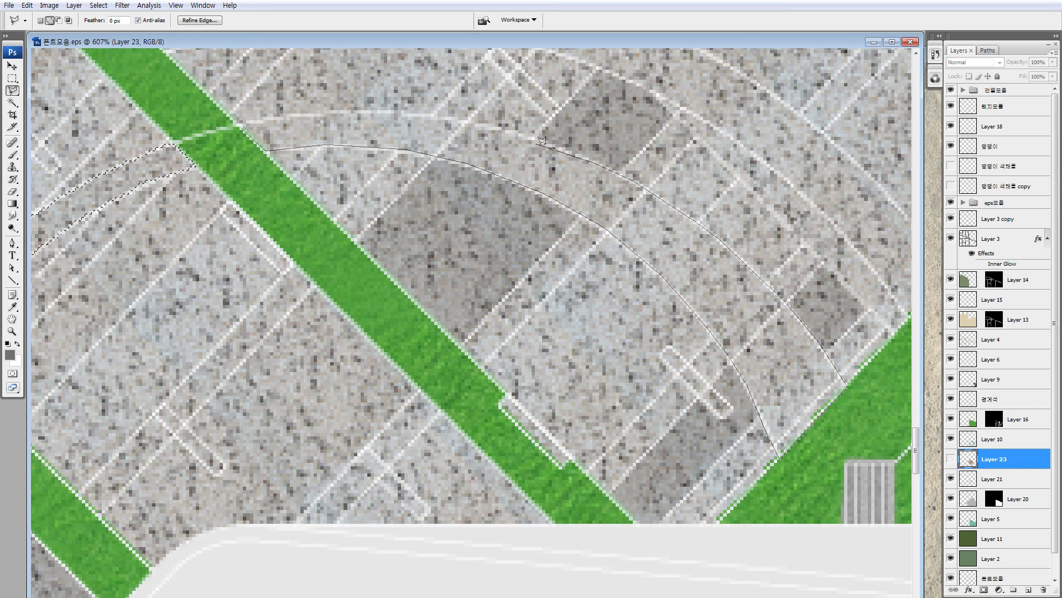
{"action": "left_click", "coordinate": [486, 123]}
{"action": "left_click", "coordinate": [244, 125]}
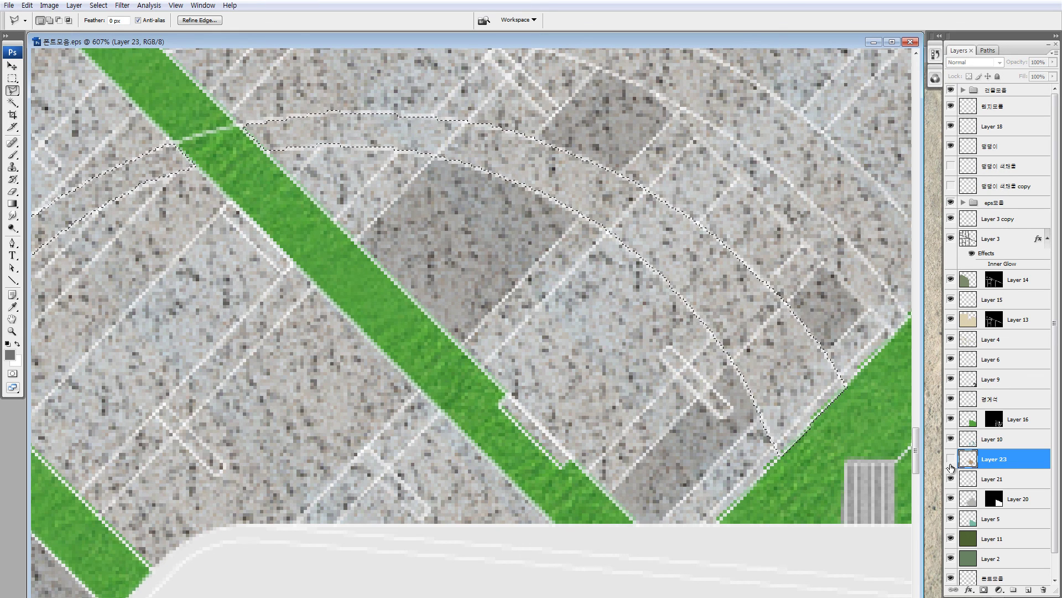
Step: Show Layer 23 and mask it with the arc selection so the brown marble fills only the curved band
{"action": "left_click", "coordinate": [951, 459]}
{"action": "left_click", "coordinate": [984, 590]}
{"action": "key", "text": "ctrl+minus"}
{"action": "key", "text": "ctrl+minus"}
{"action": "key", "text": "ctrl+minus"}
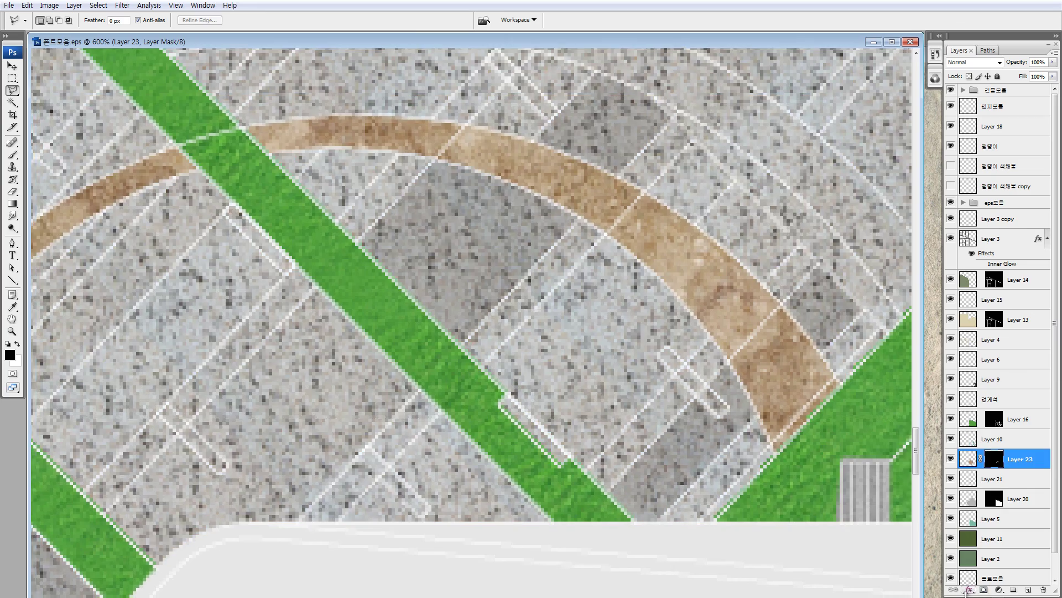
{"action": "key", "text": "ctrl+minus"}
{"action": "key", "text": "ctrl+minus"}
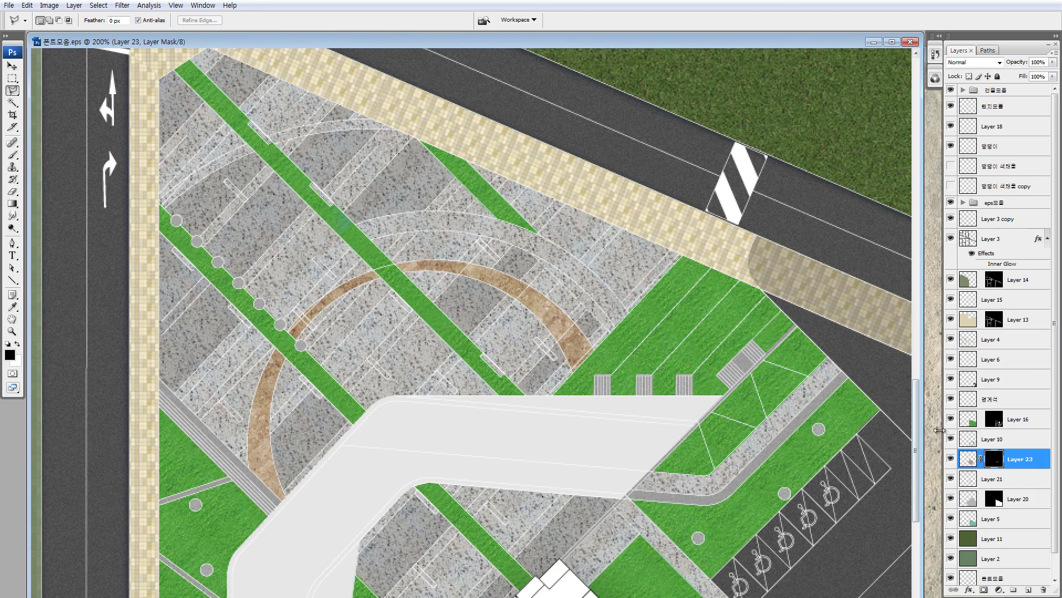
Step: Brighten the brown marble arc on Layer 23 with Brightness/Contrast at Brightness +26
{"action": "left_click", "coordinate": [966, 460]}
{"action": "key", "text": "alt+i"}
{"action": "key", "text": "a"}
{"action": "key", "text": "c"}
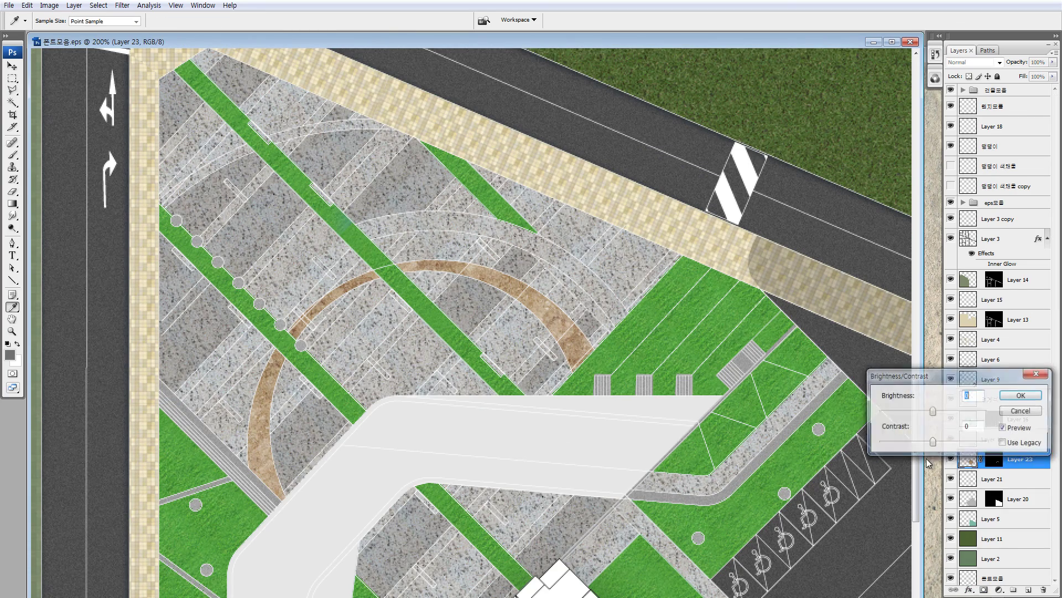
{"action": "left_click_drag", "start_coordinate": [936, 411], "coordinate": [942, 409]}
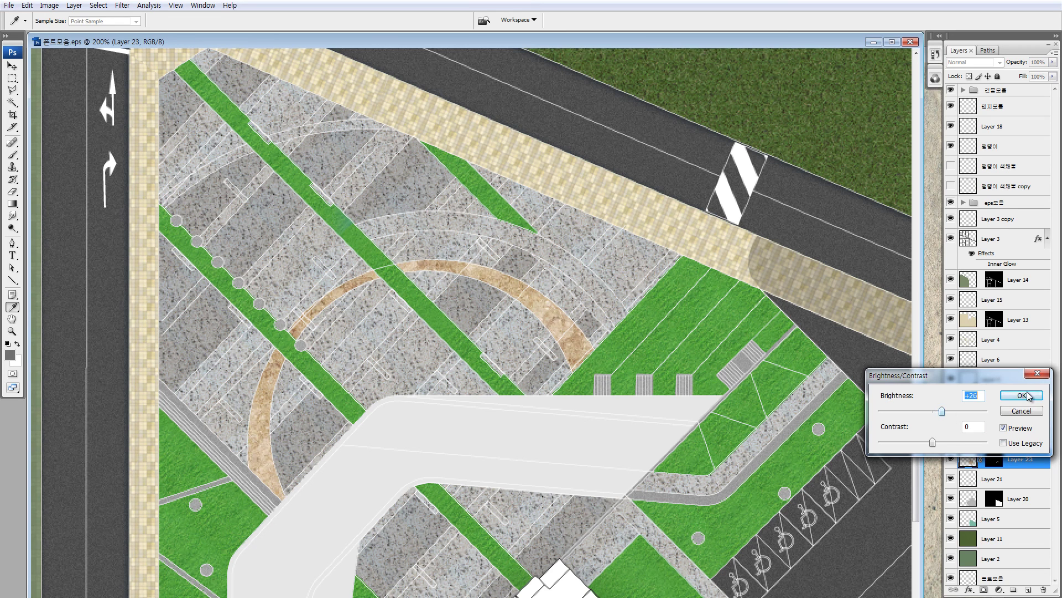
{"action": "left_click", "coordinate": [1022, 395]}
{"action": "key", "text": "l"}
Step: Lower the contrast of the light marble paving on Layer 20 using Brightness/Contrast in legacy mode
{"action": "left_click", "coordinate": [971, 498]}
{"action": "left_click", "coordinate": [951, 498]}
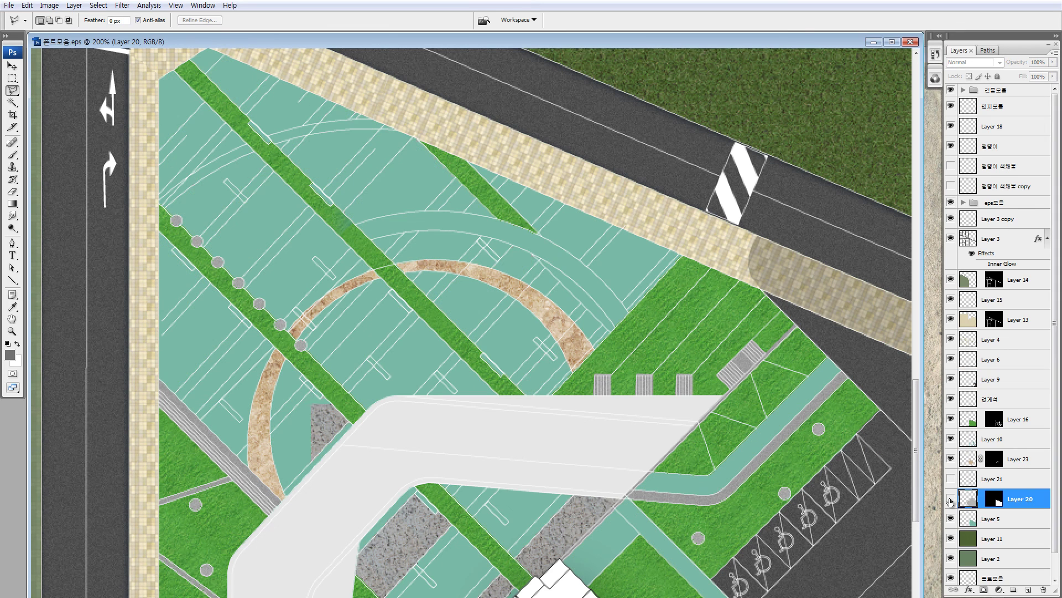
{"action": "left_click", "coordinate": [950, 498]}
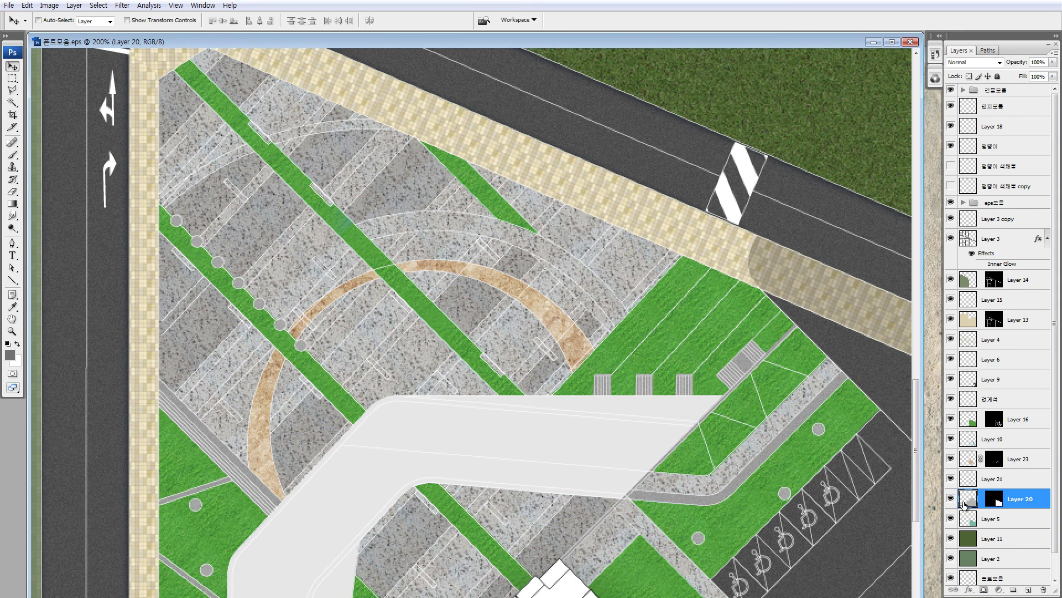
{"action": "key", "text": "alt+i"}
{"action": "key", "text": "a"}
{"action": "key", "text": "c"}
{"action": "left_click_drag", "start_coordinate": [907, 375], "coordinate": [750, 328]}
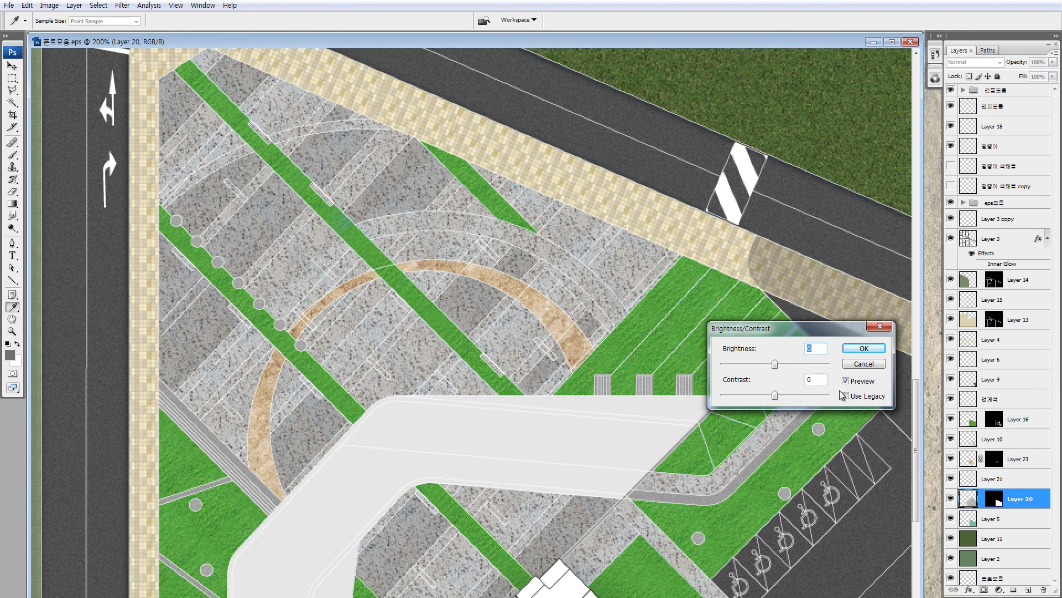
{"action": "left_click", "coordinate": [846, 396]}
{"action": "left_click_drag", "start_coordinate": [775, 395], "coordinate": [760, 400]}
{"action": "left_click", "coordinate": [856, 351]}
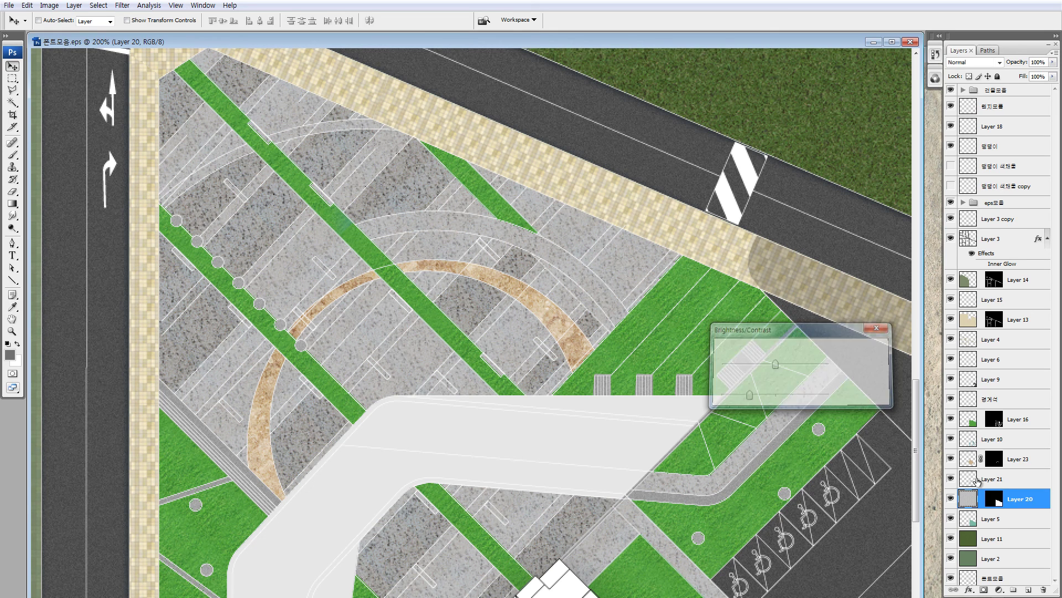
Step: Reduce the contrast of the darker marble bands on Layer 21 with legacy Brightness/Contrast
{"action": "left_click", "coordinate": [976, 479]}
{"action": "key", "text": "alt+i"}
{"action": "key", "text": "a"}
{"action": "key", "text": "c"}
{"action": "left_click", "coordinate": [846, 397]}
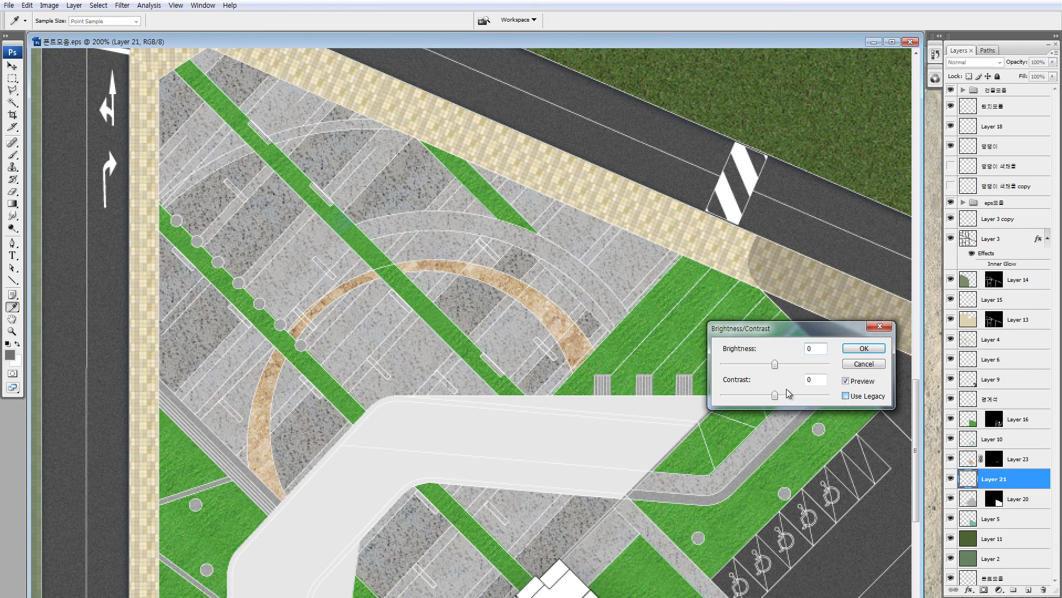
{"action": "left_click", "coordinate": [750, 395]}
{"action": "left_click", "coordinate": [846, 349]}
{"action": "key", "text": "v"}
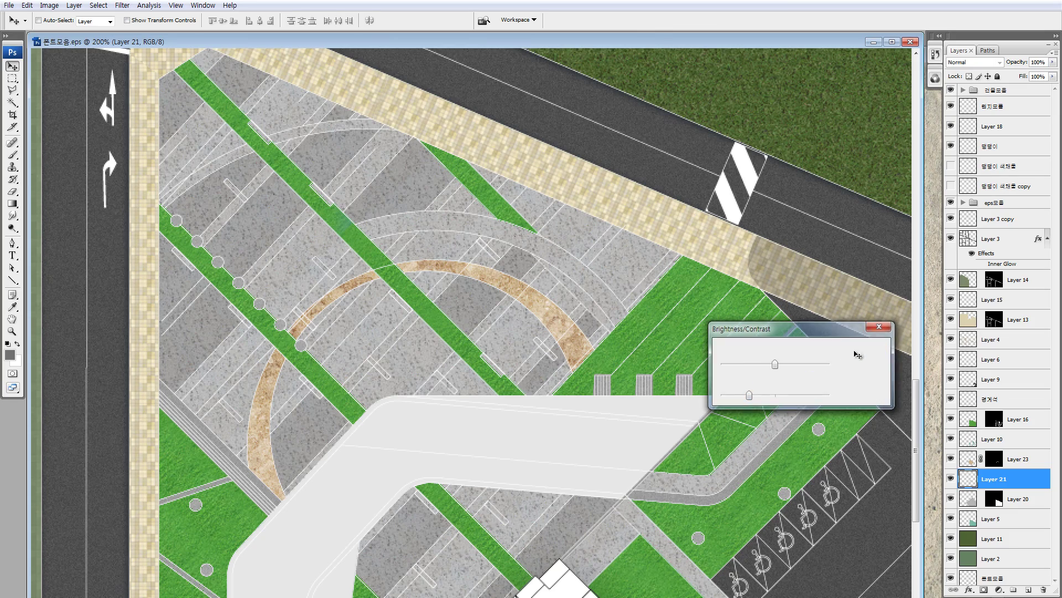
Step: Collapse Layer 3's effects list, show the two hidden layers above the eps모음 group, and briefly isolate the 땡땡이 layer
{"action": "key", "text": "ctrl+minus"}
{"action": "key", "text": "ctrl+minus"}
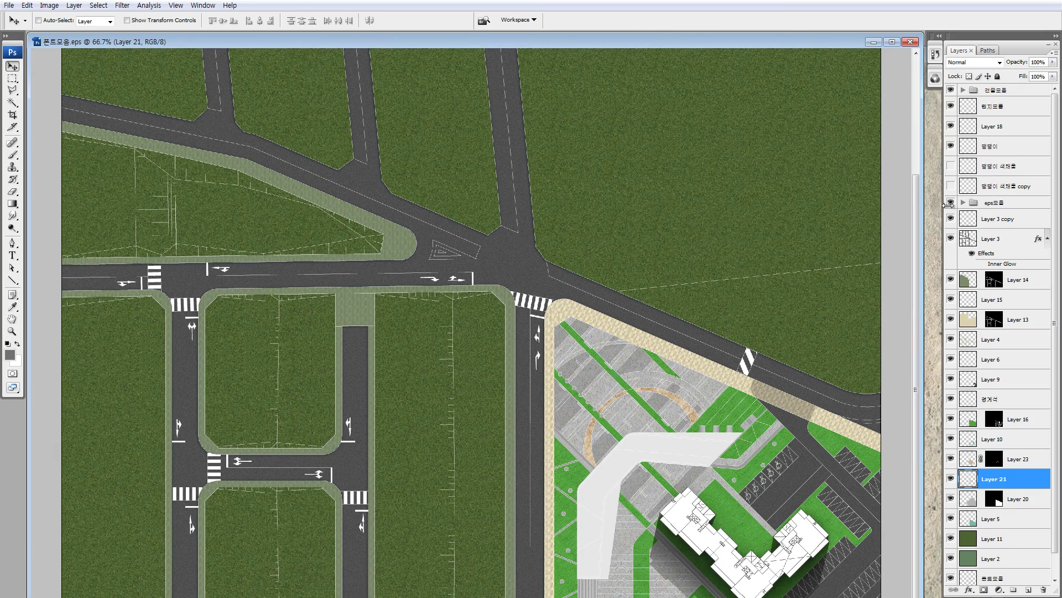
{"action": "left_click", "coordinate": [1047, 239]}
{"action": "left_click_drag", "start_coordinate": [951, 176], "coordinate": [951, 186]}
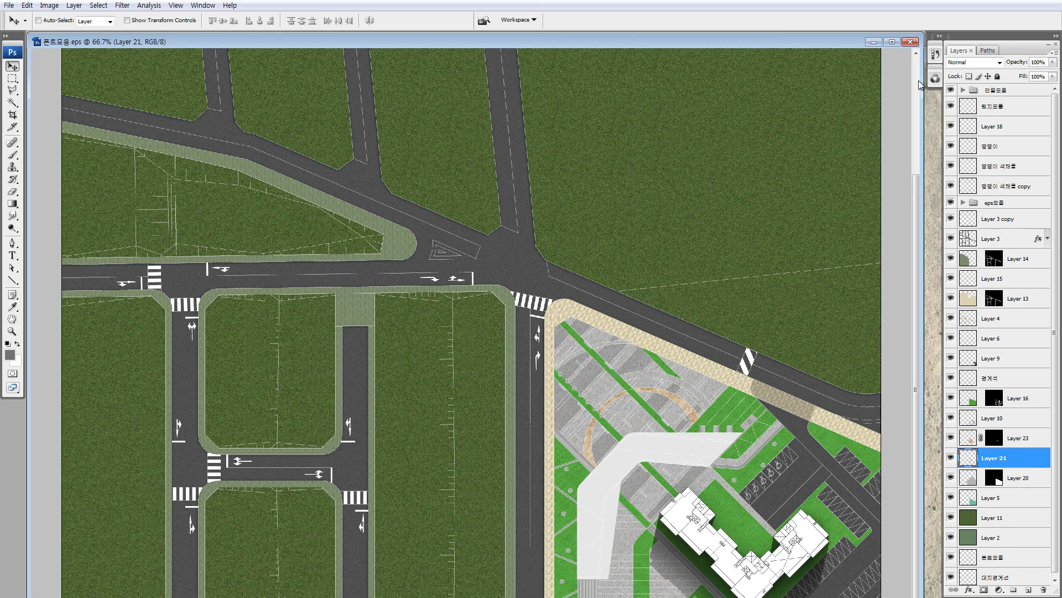
{"action": "right_click", "coordinate": [951, 148]}
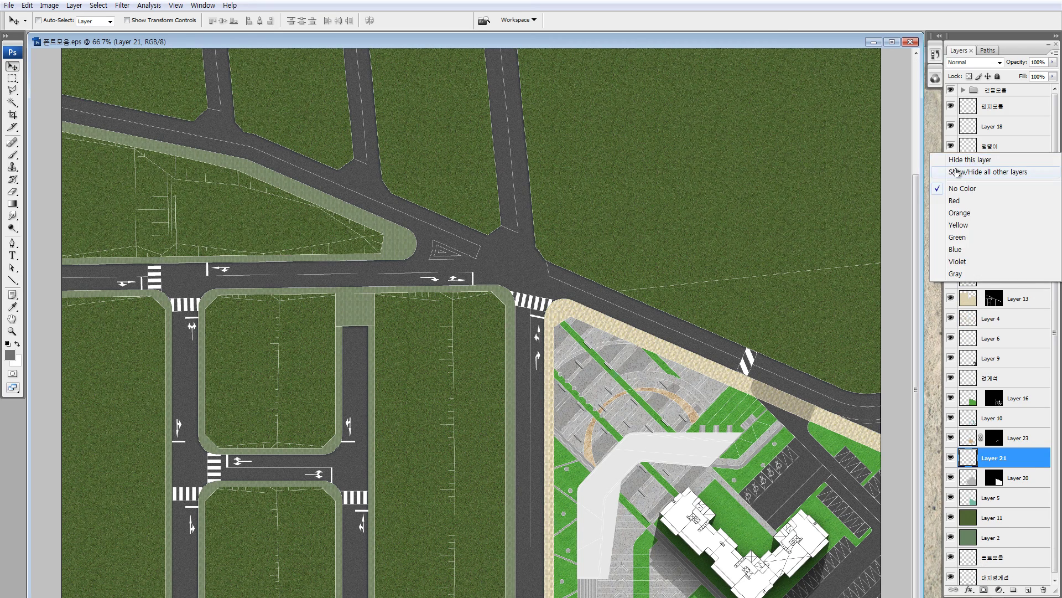
{"action": "left_click", "coordinate": [972, 162]}
{"action": "right_click", "coordinate": [953, 165]}
{"action": "left_click", "coordinate": [973, 171]}
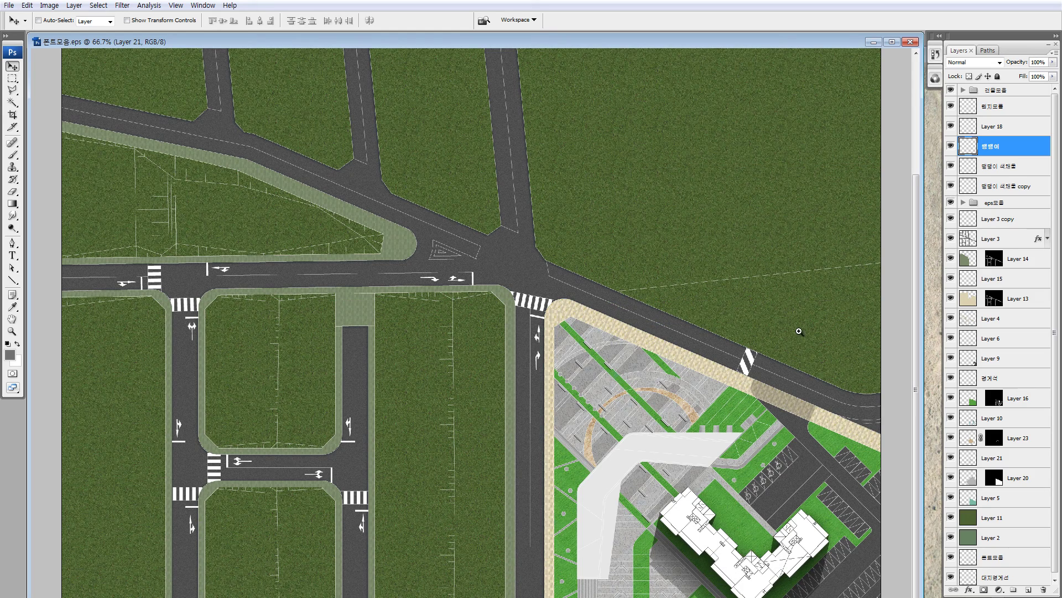
Step: Select the layer of the pale curved building roof and check its contents in isolation
{"action": "key", "text": "z"}
{"action": "left_click_drag", "start_coordinate": [538, 376], "coordinate": [735, 583]}
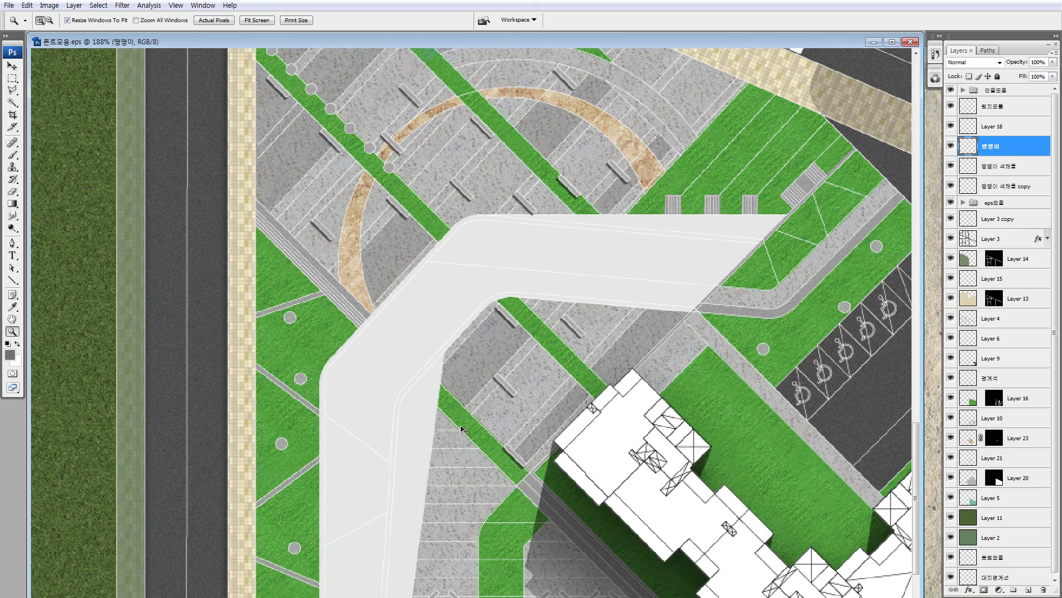
{"action": "key", "text": "v"}
{"action": "left_click_drag", "start_coordinate": [388, 444], "coordinate": [391, 348]}
{"action": "left_click", "coordinate": [381, 316], "text": "ctrl"}
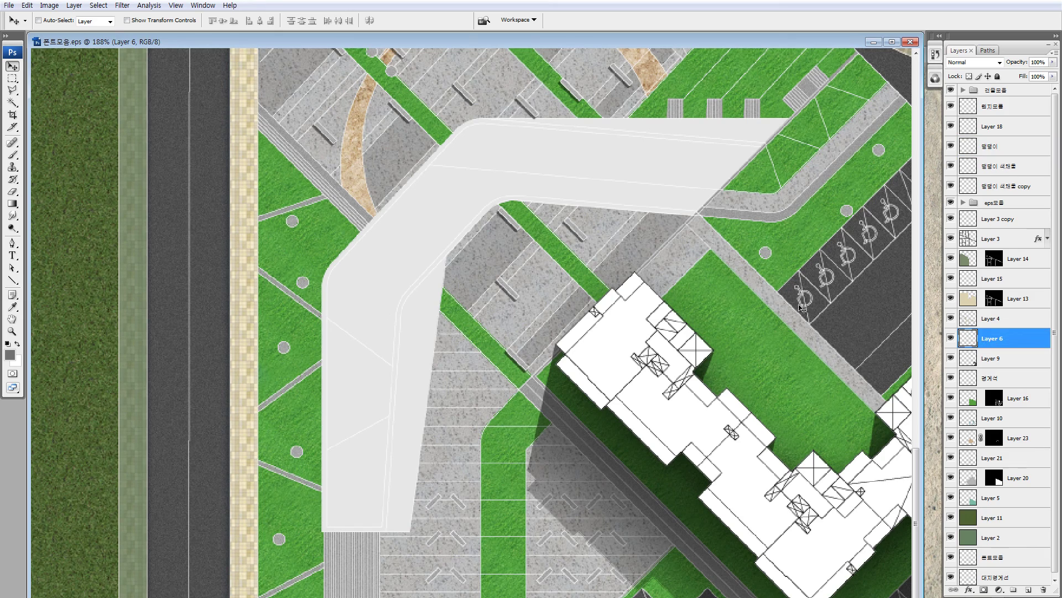
{"action": "left_click", "coordinate": [952, 338], "text": "alt"}
{"action": "left_click", "coordinate": [951, 338], "text": "alt"}
Step: Move the 상가건물 line layer out of the eps모음 group, together with Layer 6, to just below the 건물모음 group
{"action": "left_click", "coordinate": [963, 202]}
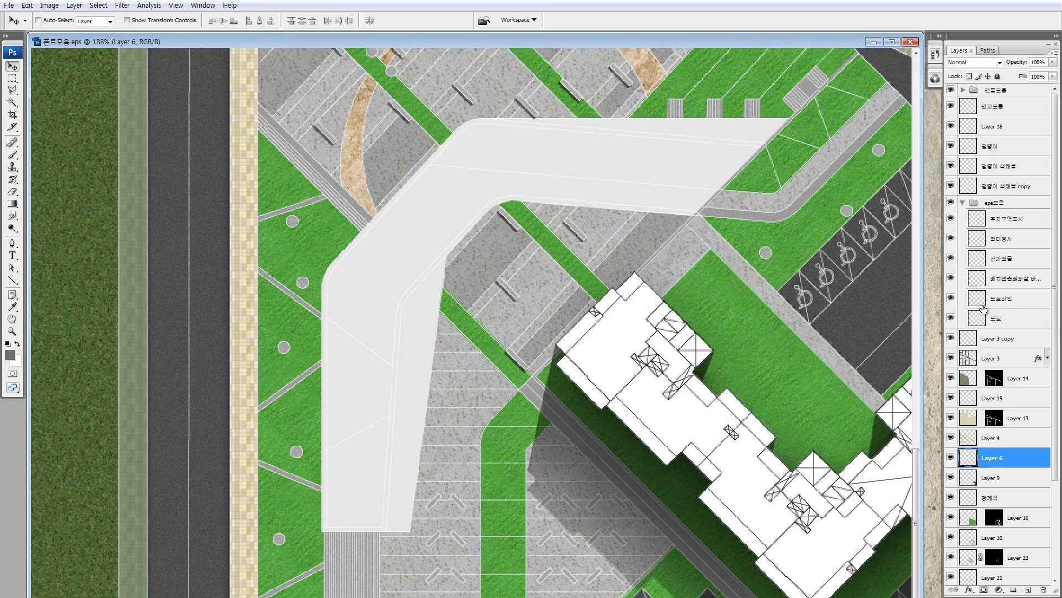
{"action": "left_click", "coordinate": [988, 267]}
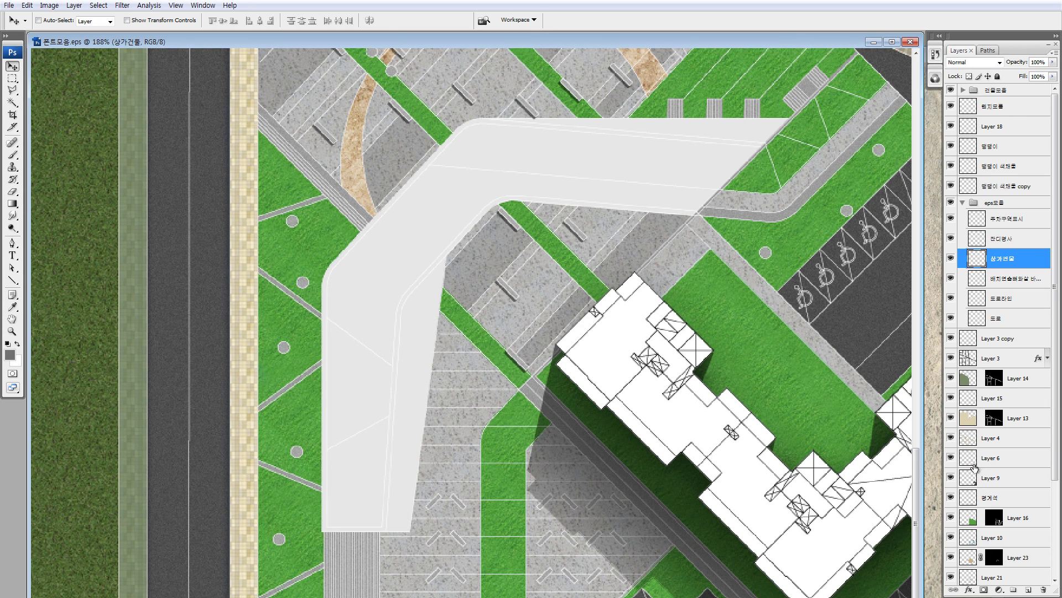
{"action": "left_click", "coordinate": [951, 458]}
{"action": "left_click", "coordinate": [952, 458]}
{"action": "left_click", "coordinate": [988, 458], "text": "ctrl"}
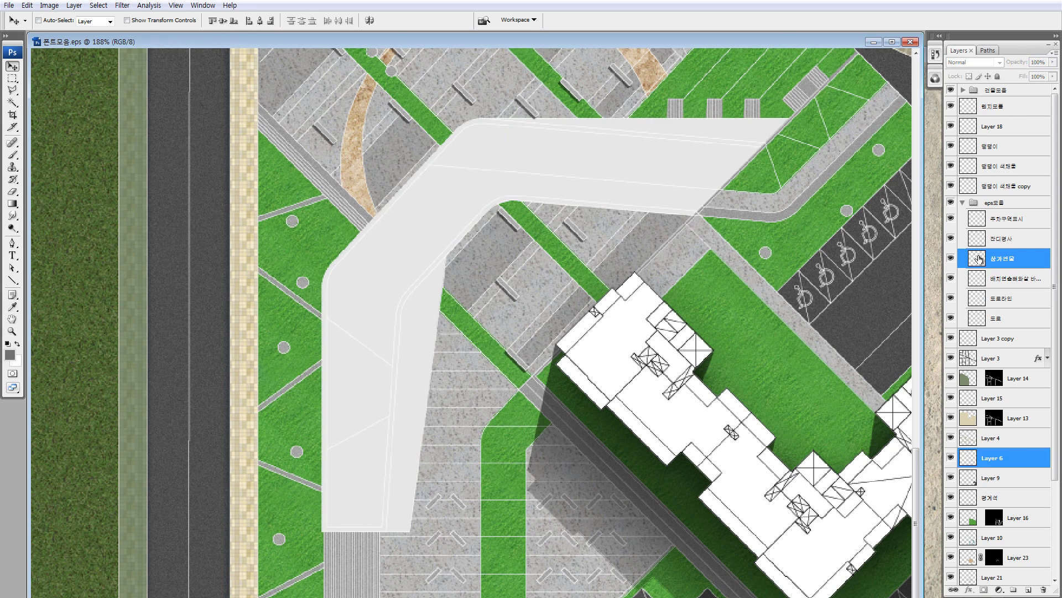
{"action": "left_click_drag", "start_coordinate": [982, 259], "coordinate": [967, 126]}
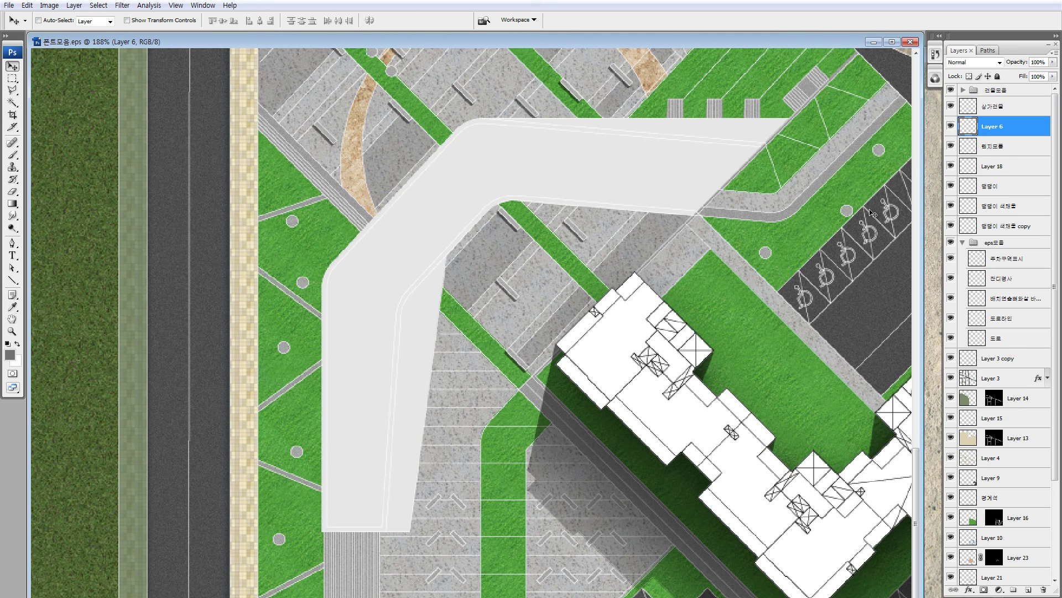
{"action": "key", "text": "w"}
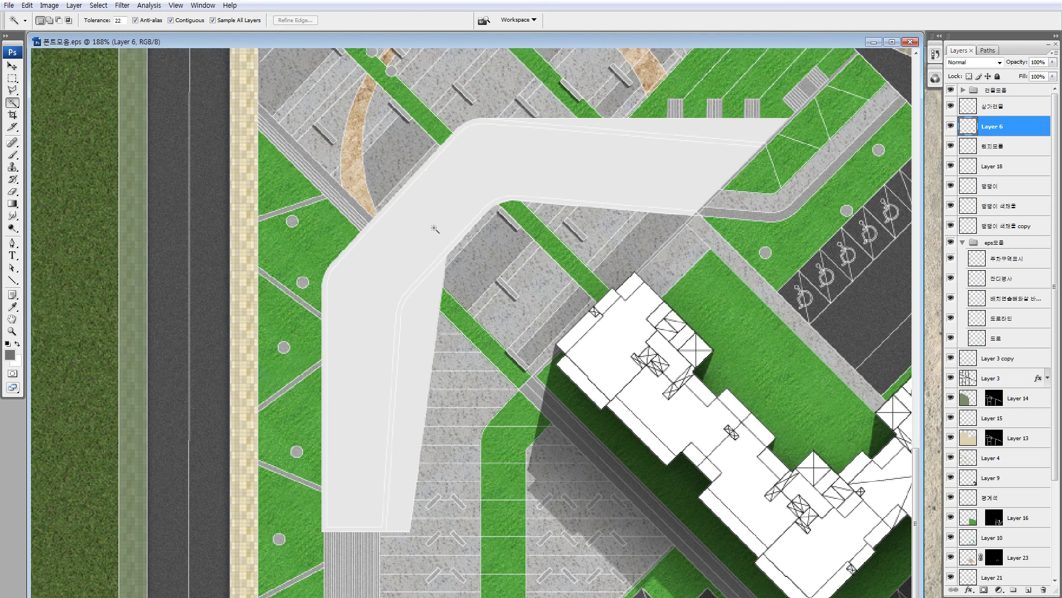
{"action": "left_click", "coordinate": [409, 275]}
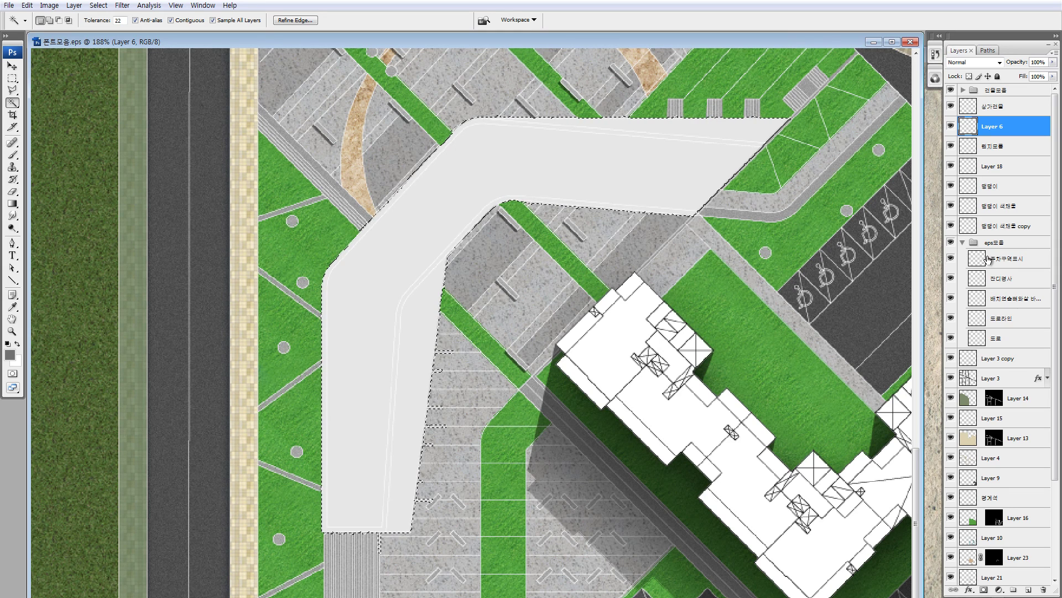
{"action": "key", "text": "ctrl+d"}
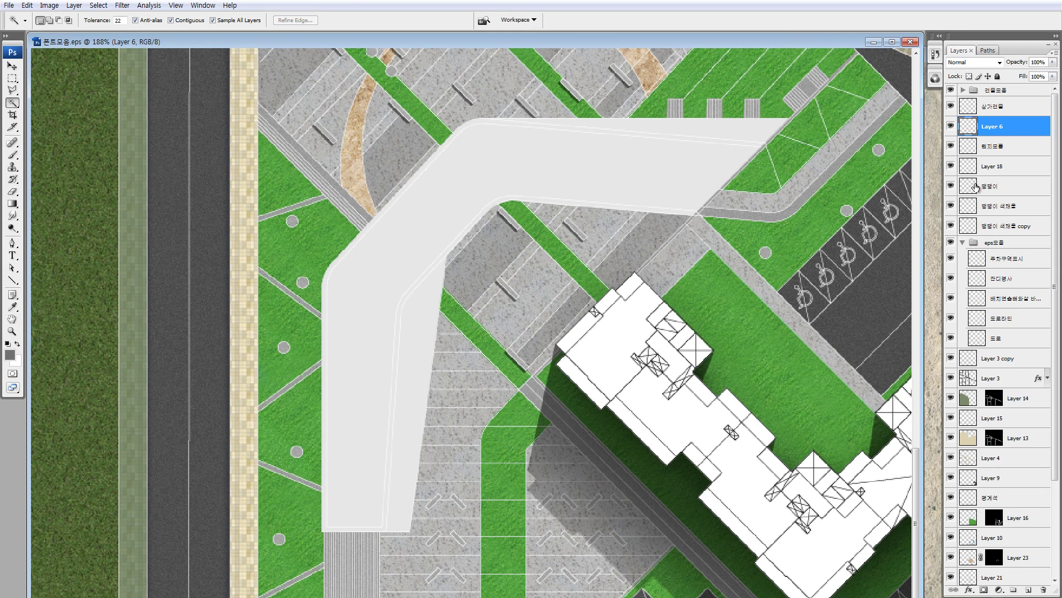
Step: Hide all layers except the 잔디경사 line layer, and show the plain green Layer 2 as its background
{"action": "left_click", "coordinate": [977, 283]}
{"action": "left_click", "coordinate": [952, 280], "text": "alt"}
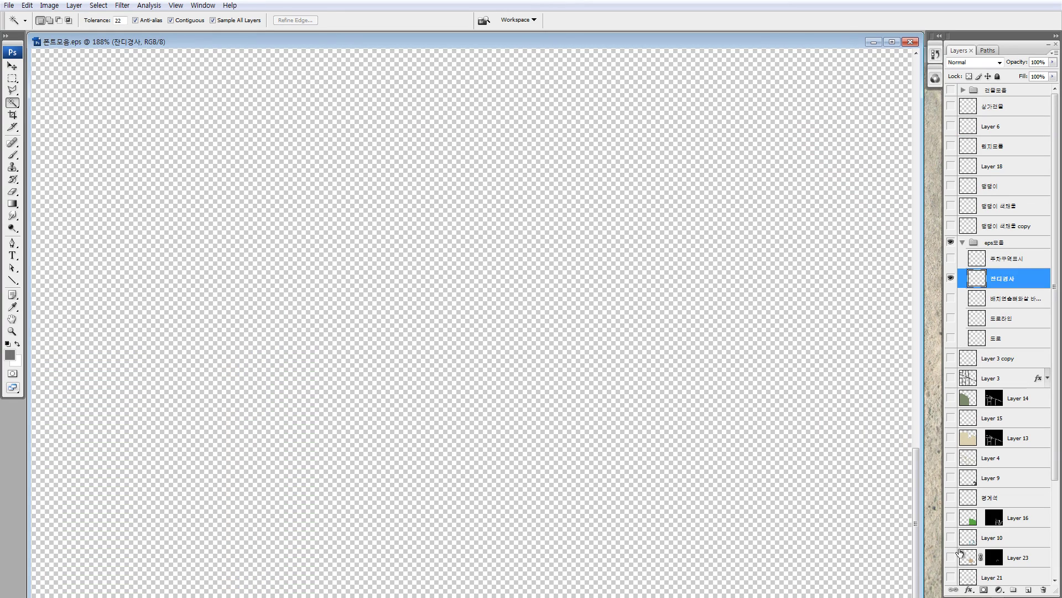
{"action": "scroll", "coordinate": [1040, 439], "scroll_direction": "down", "scroll_amount": 3}
{"action": "left_click", "coordinate": [951, 515]}
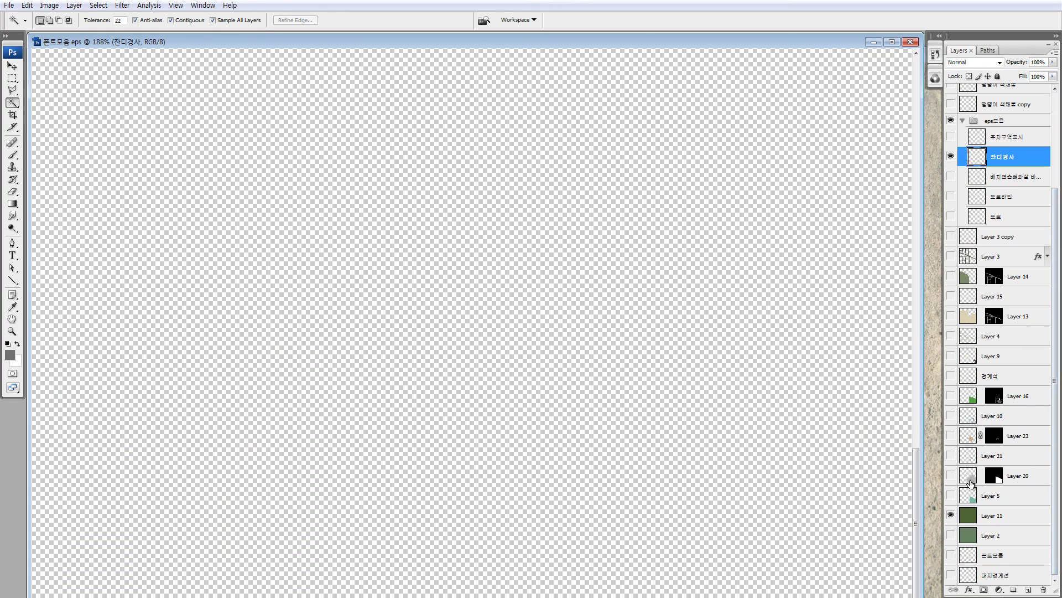
{"action": "left_click", "coordinate": [950, 535]}
{"action": "left_click", "coordinate": [950, 516]}
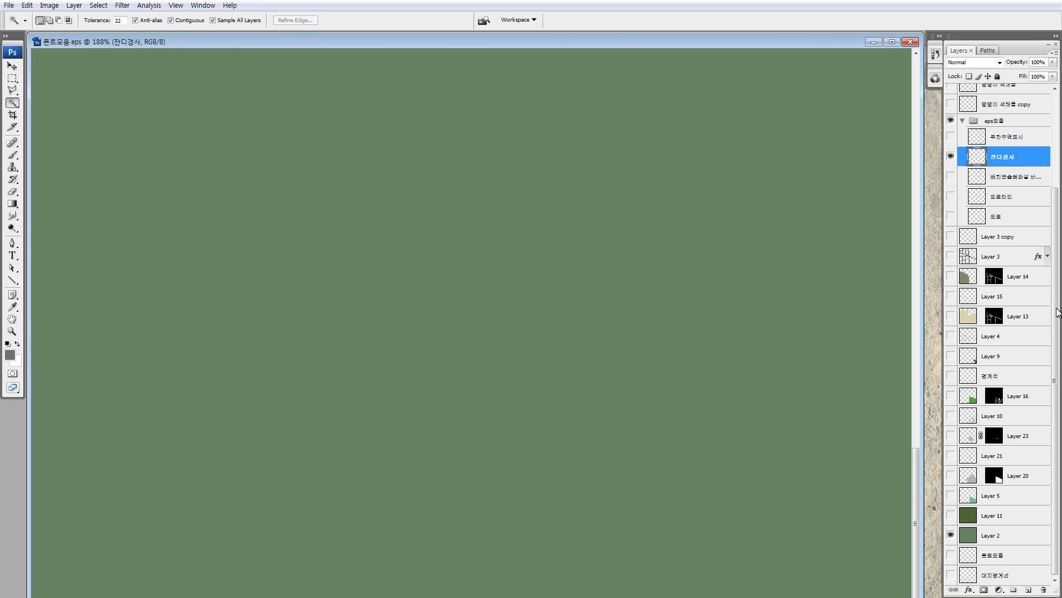
Step: Show the remaining line layers of the eps모음 group and the 상가건물 building outline over the green background
{"action": "scroll", "coordinate": [1047, 233], "scroll_direction": "up", "scroll_amount": 2}
{"action": "scroll", "coordinate": [1047, 233], "scroll_direction": "up", "scroll_amount": 1}
{"action": "left_click", "coordinate": [950, 311]}
{"action": "left_click", "coordinate": [951, 291]}
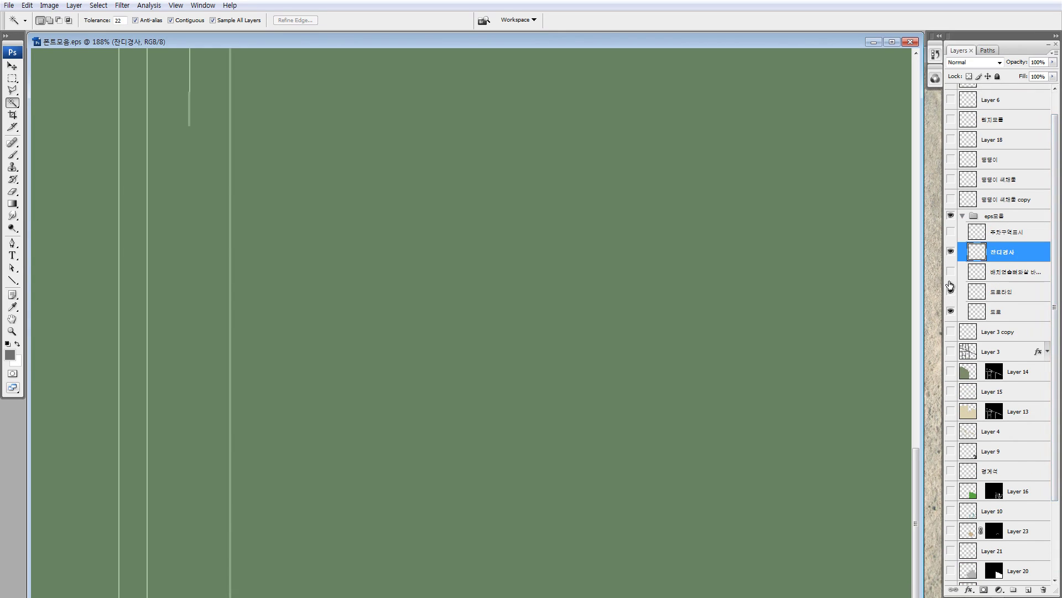
{"action": "left_click", "coordinate": [954, 269]}
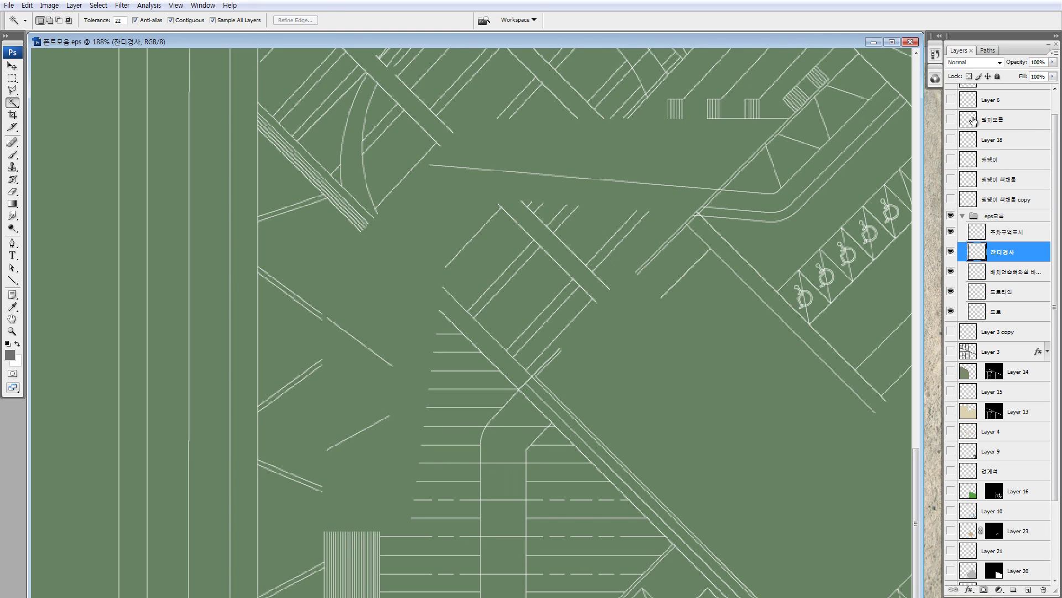
{"action": "scroll", "coordinate": [1024, 221], "scroll_direction": "up", "scroll_amount": 1}
{"action": "left_click", "coordinate": [950, 106]}
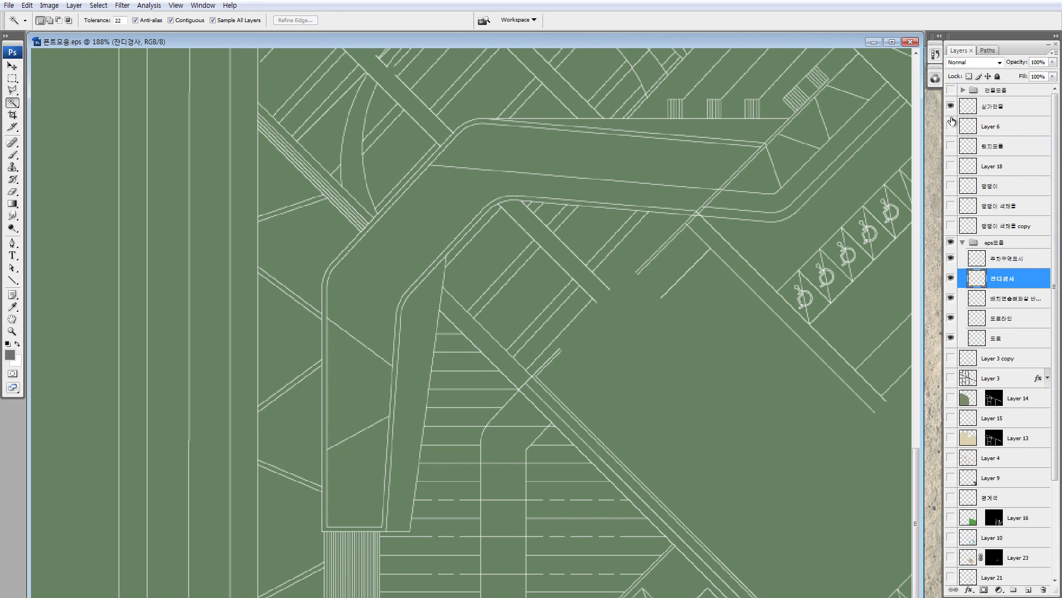
Step: Copy the paving pattern lines inside Layer 6's roof outline to a new layer placed directly above Layer 6
{"action": "left_click", "coordinate": [974, 128], "text": "ctrl"}
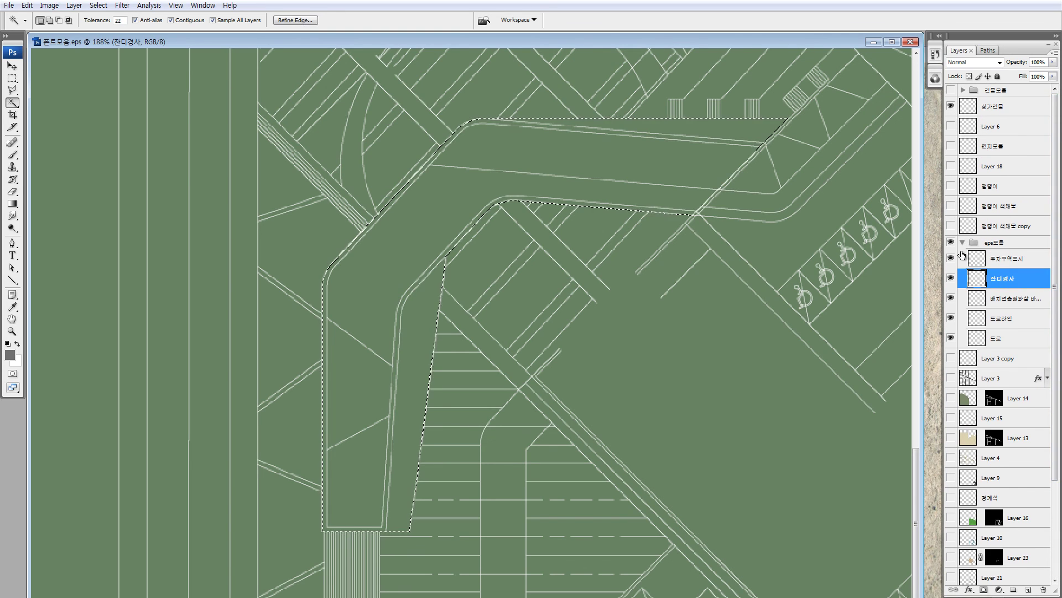
{"action": "left_click", "coordinate": [952, 280]}
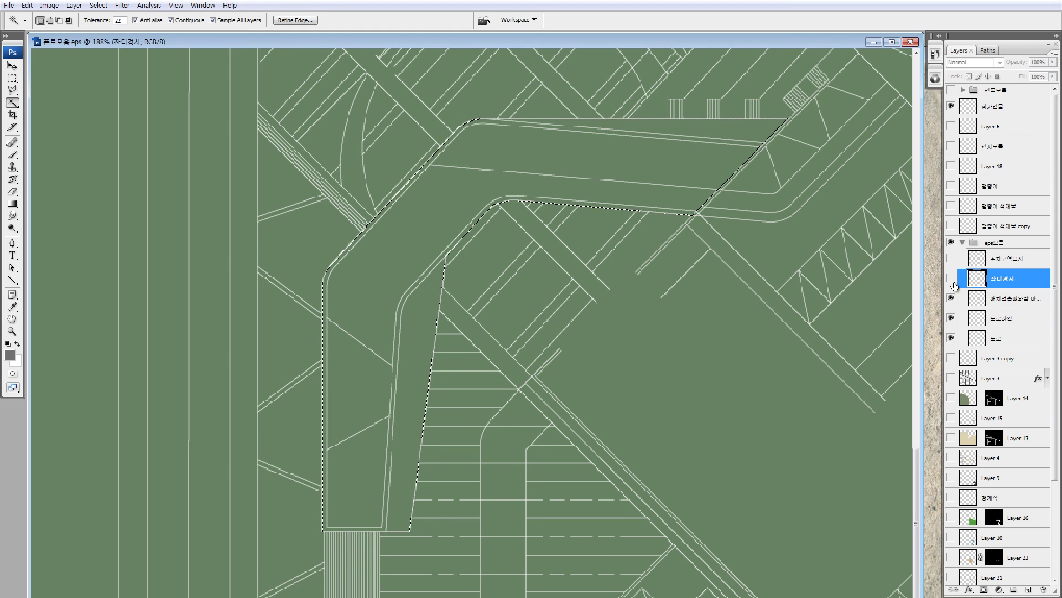
{"action": "left_click_drag", "start_coordinate": [950, 258], "coordinate": [951, 304]}
{"action": "left_click", "coordinate": [952, 304]}
{"action": "key", "text": "ctrl+shift+alt+n"}
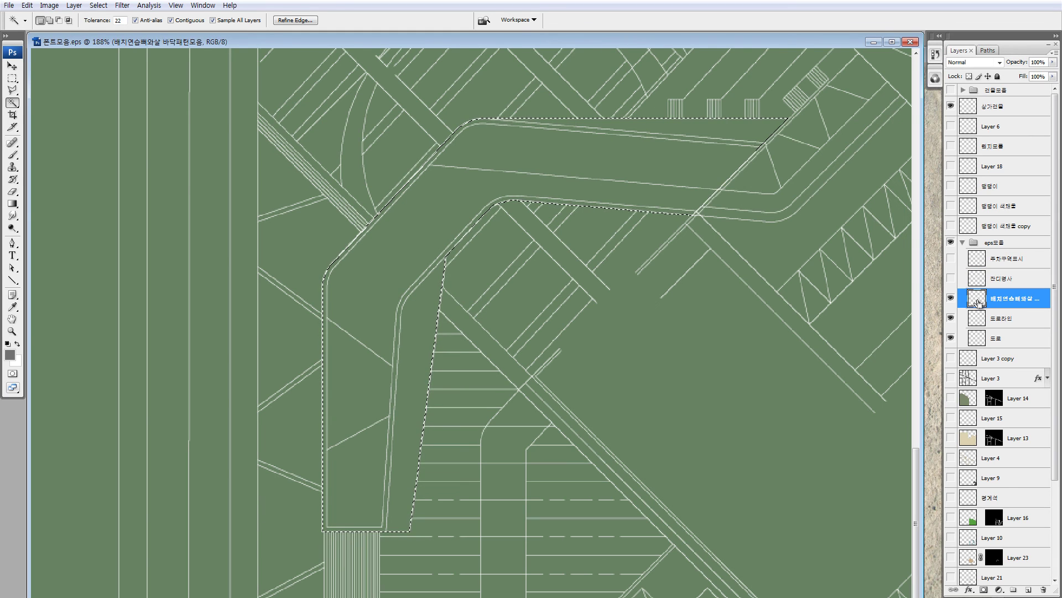
{"action": "key", "text": "ctrl+d"}
{"action": "left_click_drag", "start_coordinate": [984, 229], "coordinate": [990, 118]}
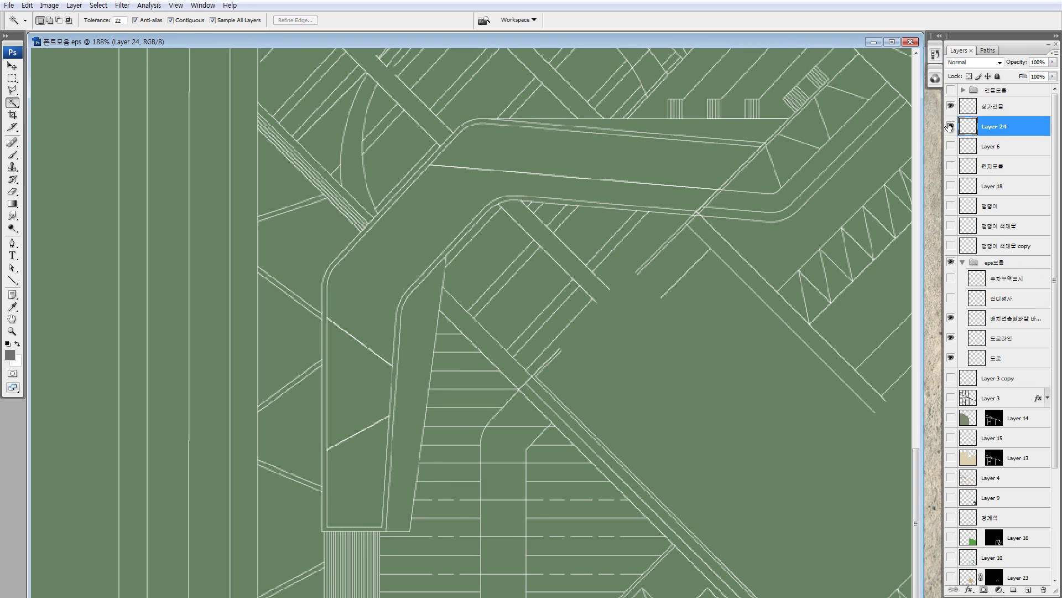
Step: Isolate the copied roof lines, and make all the other layers visible again
{"action": "right_click", "coordinate": [952, 124]}
{"action": "left_click", "coordinate": [959, 143]}
{"action": "right_click", "coordinate": [952, 124]}
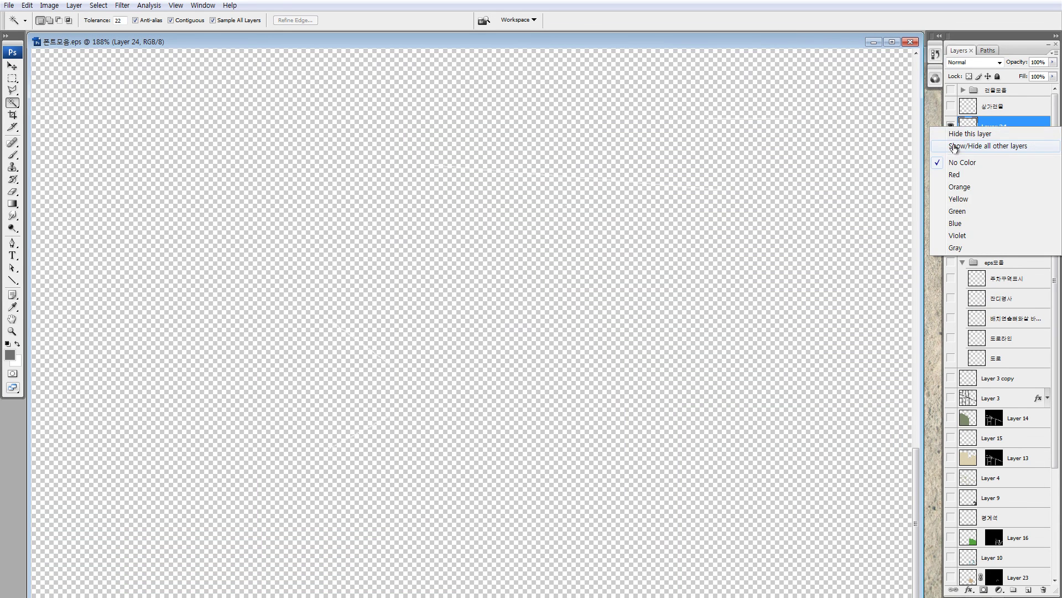
{"action": "left_click", "coordinate": [959, 143]}
Step: Darken the curved building roof on Layer 6 with Hue/Saturation at Lightness -24
{"action": "key", "text": "v"}
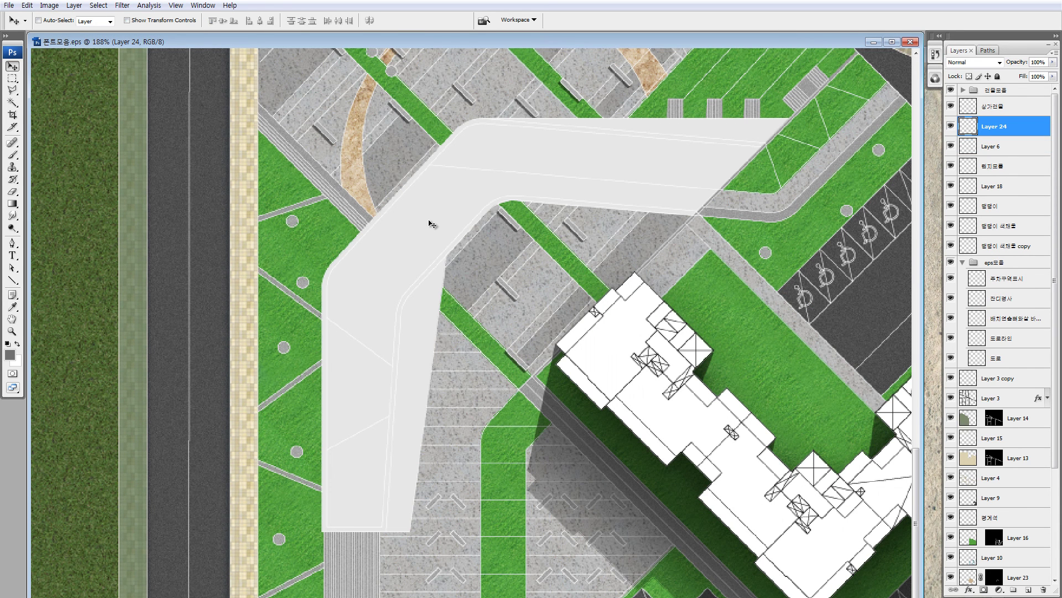
{"action": "left_click", "coordinate": [431, 226], "text": "ctrl"}
{"action": "key", "text": "ctrl+u"}
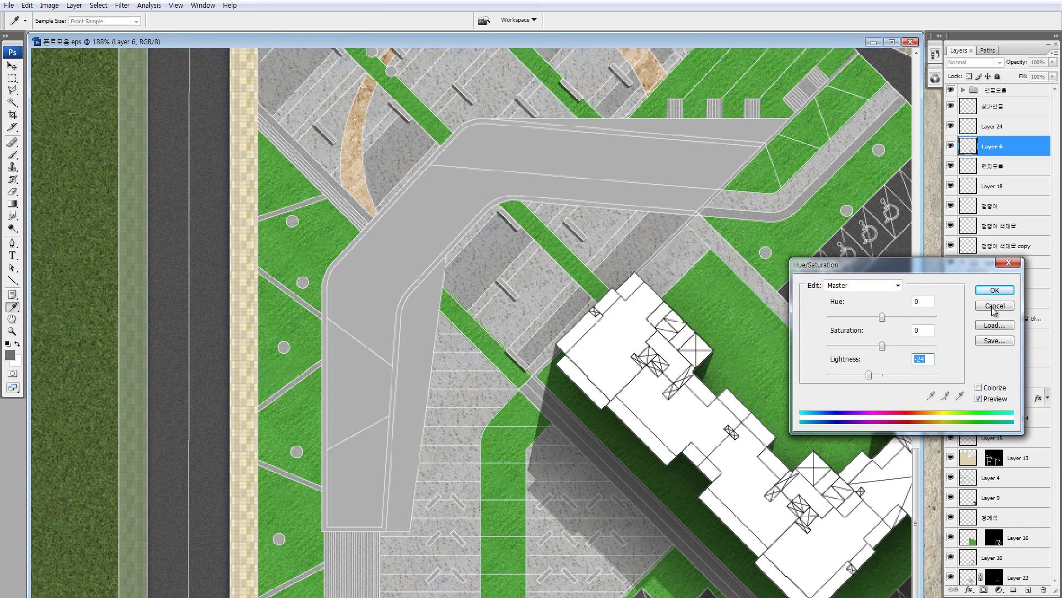
{"action": "left_click", "coordinate": [995, 291]}
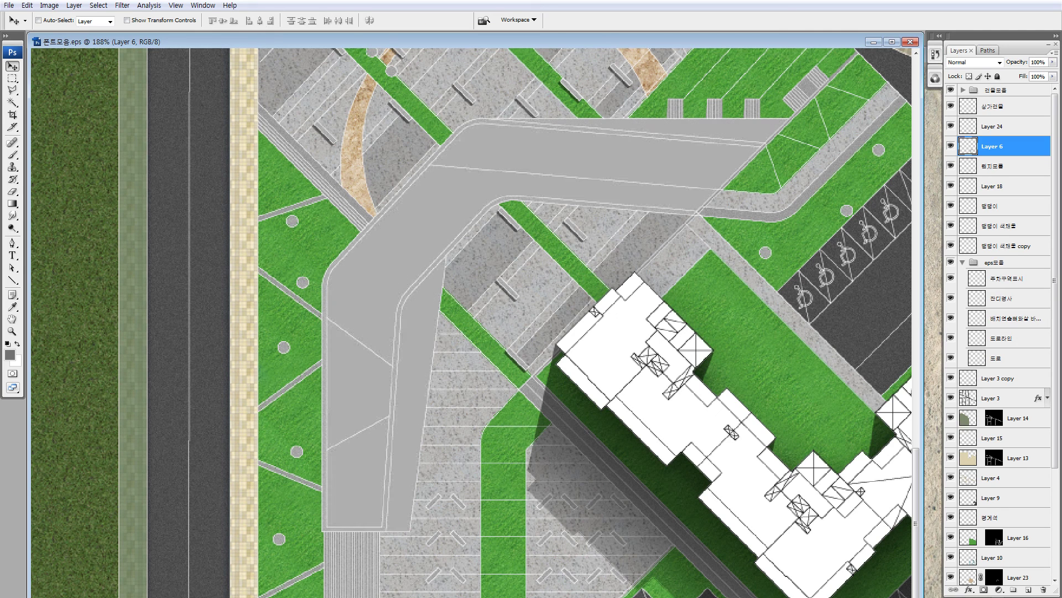
{"action": "key", "text": "w"}
{"action": "left_click", "coordinate": [371, 309]}
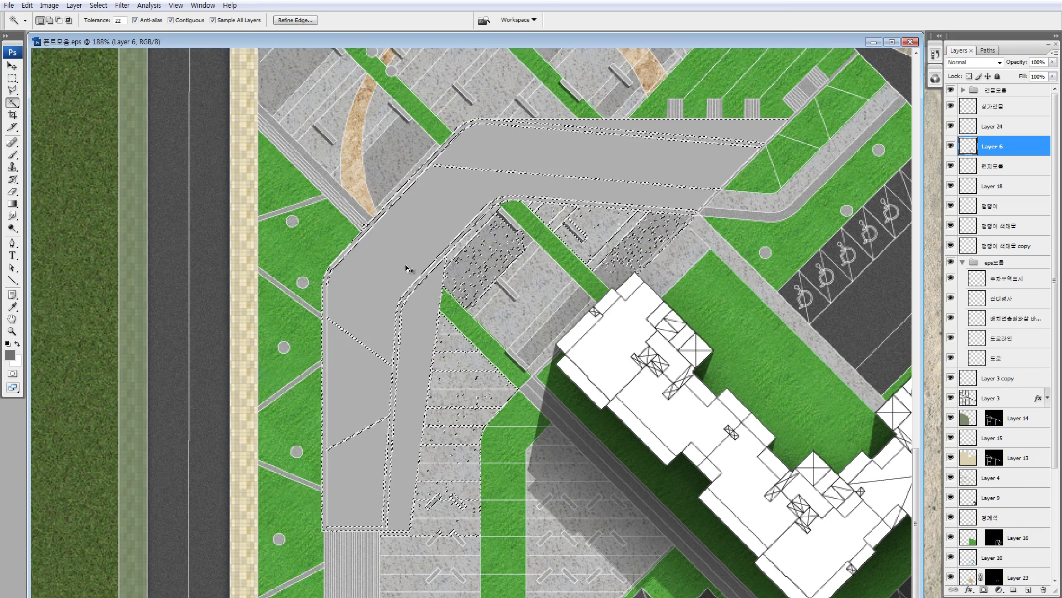
{"action": "key", "text": "ctrl+d"}
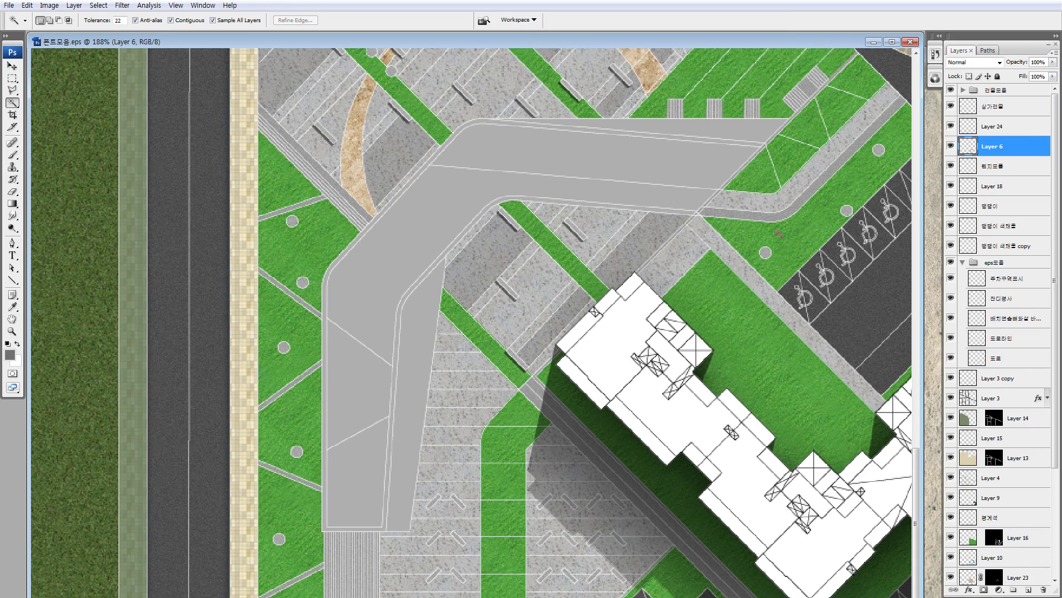
Step: Trace the curved roof's inset outer border line with the Polygonal Lasso, from its lower end around to the slanted upper end
{"action": "left_click", "coordinate": [373, 384]}
{"action": "left_click_drag", "start_coordinate": [277, 343], "coordinate": [445, 518]}
{"action": "key", "text": "l"}
{"action": "left_click_drag", "start_coordinate": [372, 509], "coordinate": [433, 119]}
{"action": "left_click_drag", "start_coordinate": [419, 171], "coordinate": [356, 462]}
{"action": "left_click_drag", "start_coordinate": [356, 238], "coordinate": [343, 492]}
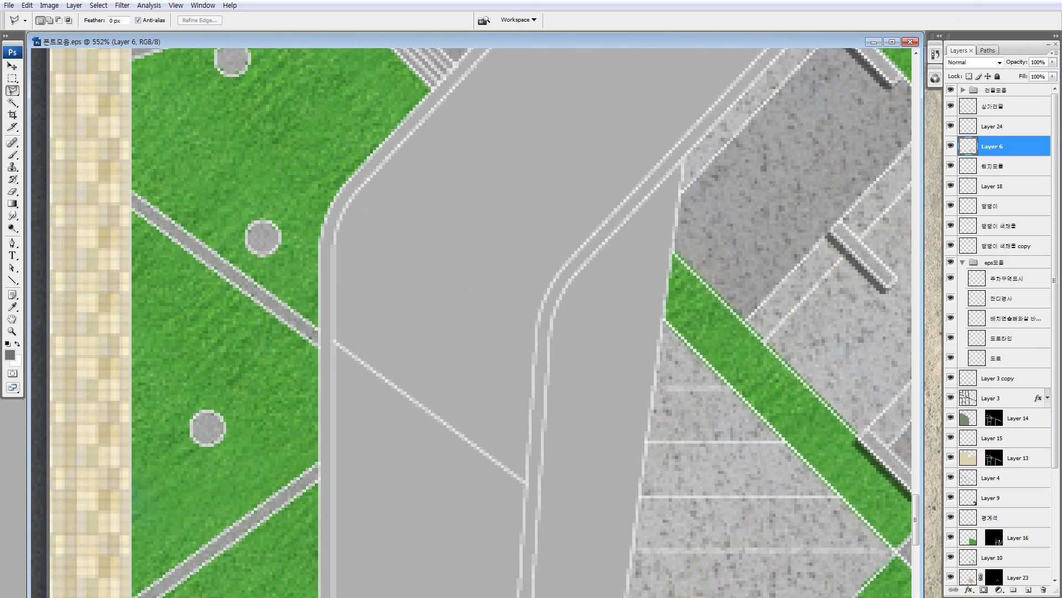
{"action": "left_click", "coordinate": [334, 250]}
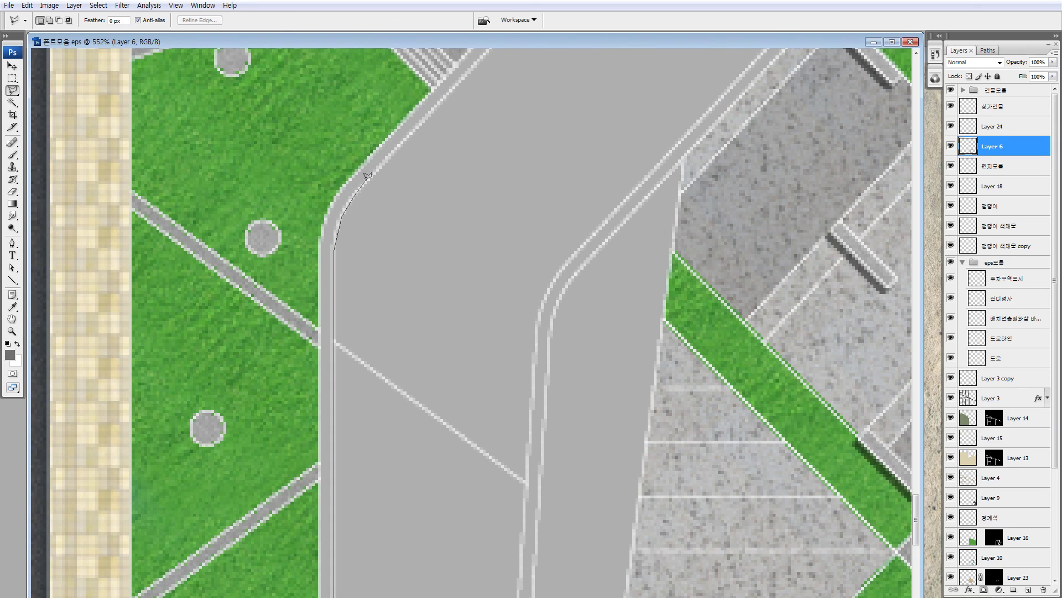
{"action": "left_click", "coordinate": [368, 177]}
{"action": "left_click_drag", "start_coordinate": [251, 395], "coordinate": [116, 547]}
{"action": "mouse_move", "coordinate": [445, 152]}
{"action": "left_mouse_down"}
{"action": "mouse_move", "coordinate": [330, 330]}
{"action": "mouse_move", "coordinate": [143, 556]}
{"action": "left_mouse_up"}
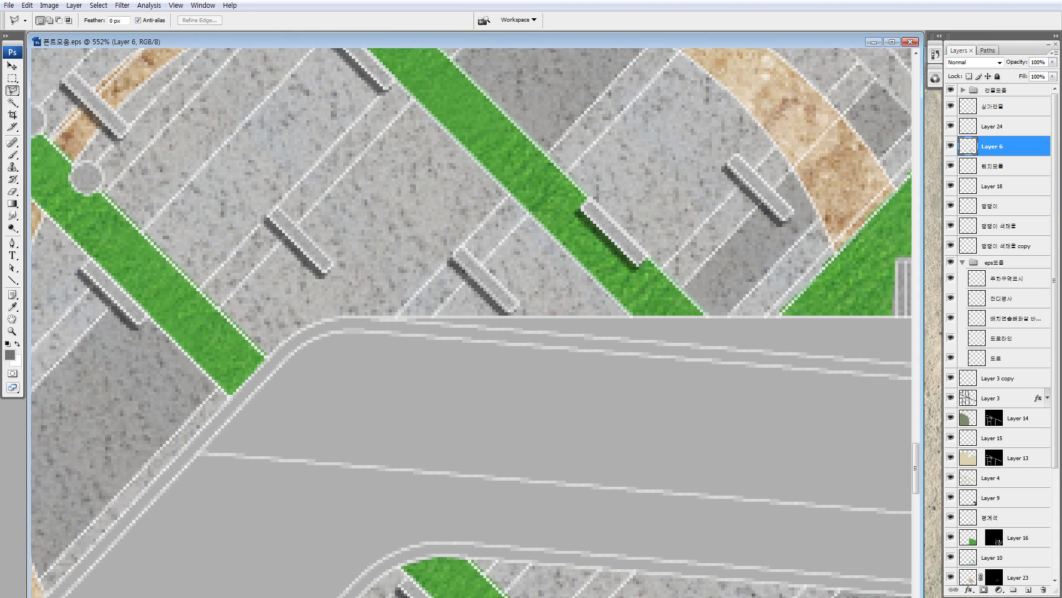
{"action": "left_click", "coordinate": [296, 348]}
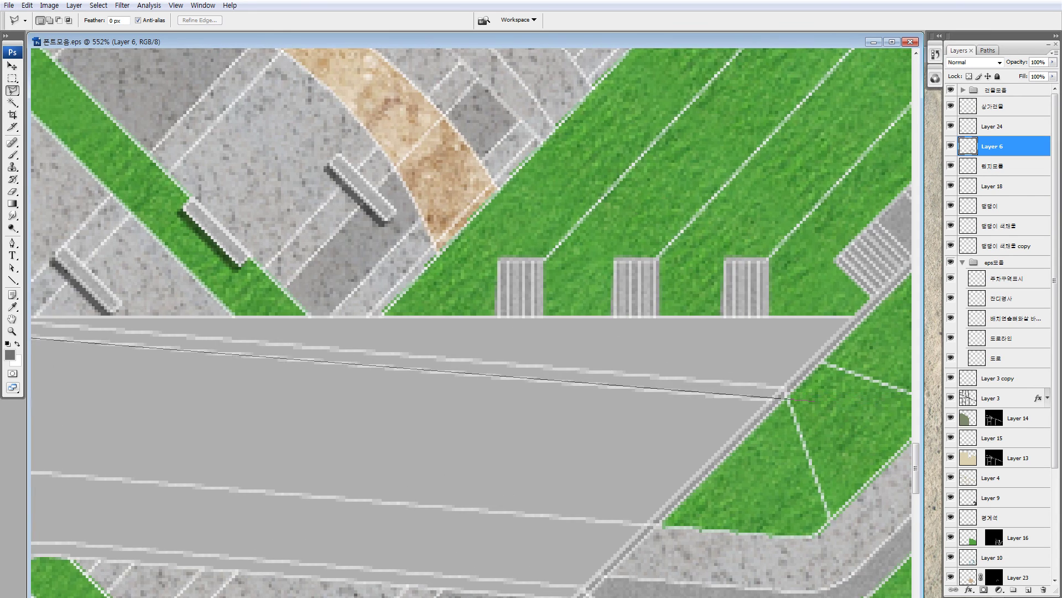
{"action": "left_click", "coordinate": [771, 400]}
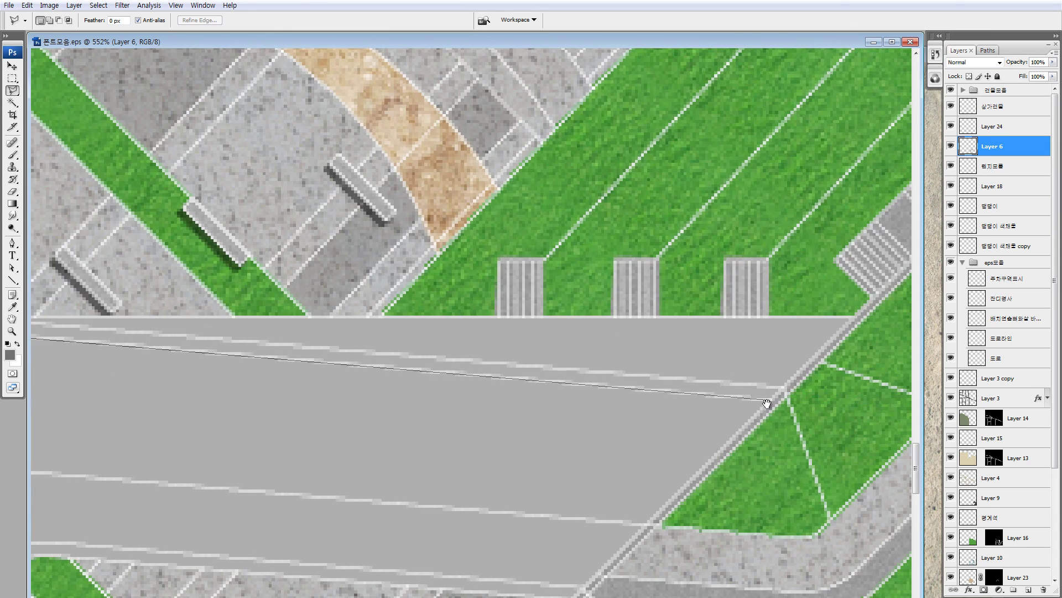
Step: Continue the lasso back along the roof's inner curve to its lower end and close the selection around the main roof surface
{"action": "left_click_drag", "start_coordinate": [689, 475], "coordinate": [754, 361]}
{"action": "left_click", "coordinate": [700, 434]}
{"action": "left_click_drag", "start_coordinate": [658, 390], "coordinate": [906, 379]}
{"action": "left_click", "coordinate": [399, 380]}
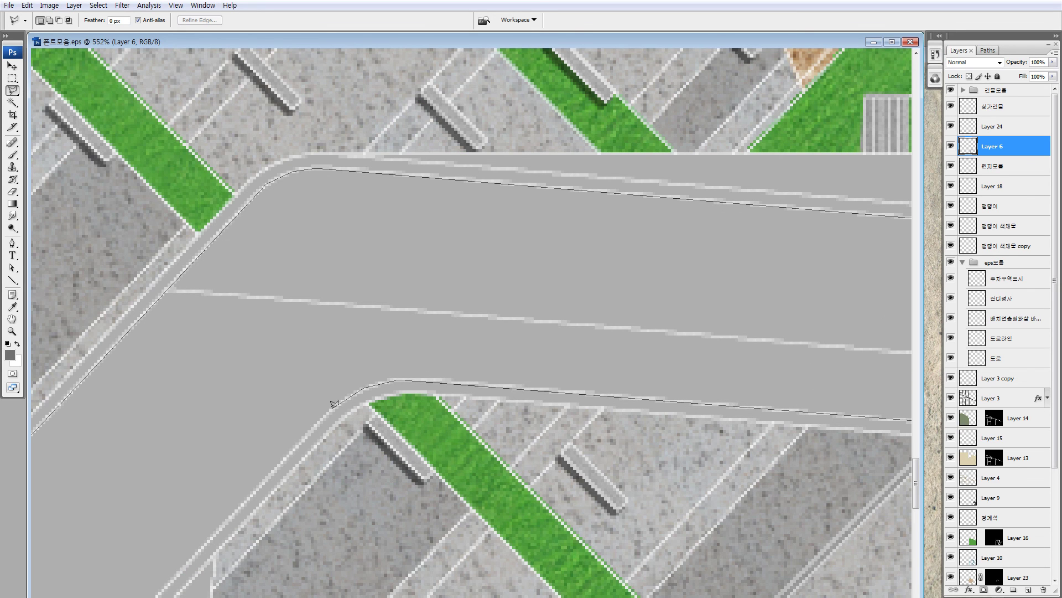
{"action": "left_click_drag", "start_coordinate": [305, 437], "coordinate": [482, 260]}
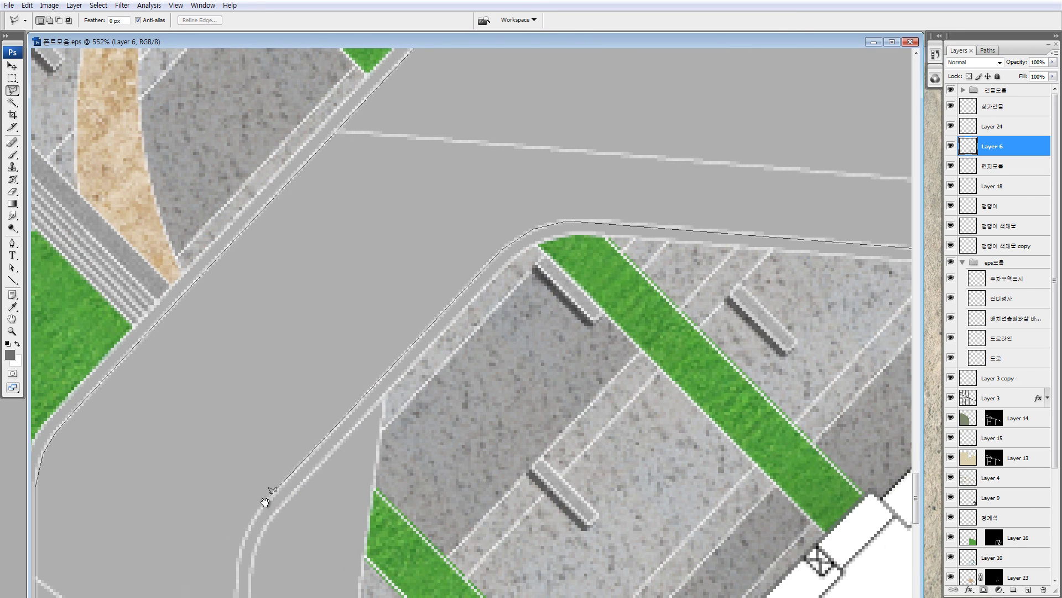
{"action": "left_click_drag", "start_coordinate": [268, 491], "coordinate": [345, 403]}
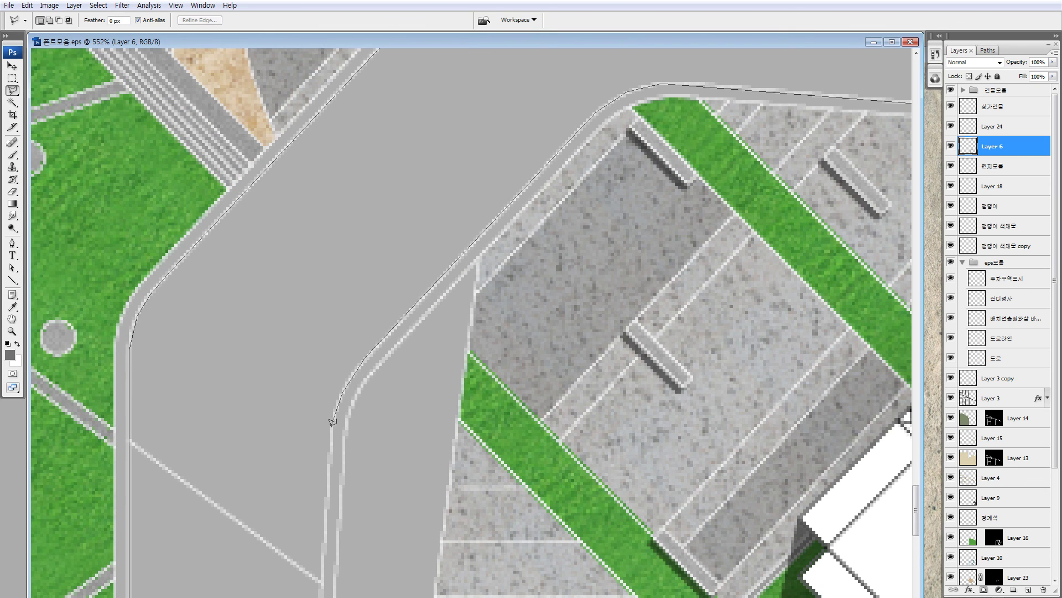
{"action": "mouse_move", "coordinate": [323, 581]}
{"action": "left_mouse_down"}
{"action": "mouse_move", "coordinate": [398, 363]}
{"action": "mouse_move", "coordinate": [424, 371]}
{"action": "left_mouse_up"}
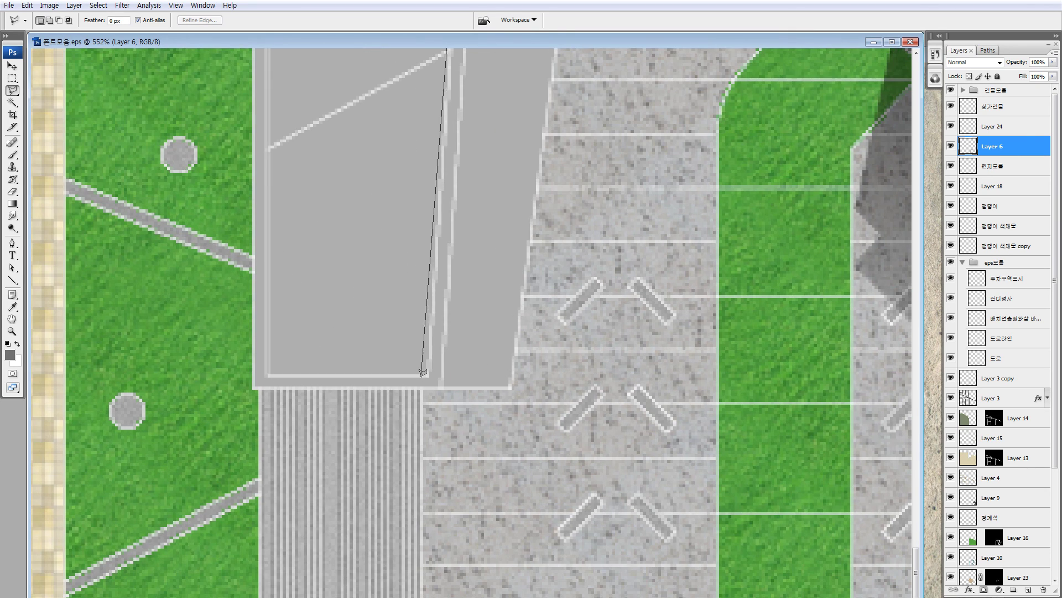
{"action": "left_click", "coordinate": [430, 376]}
{"action": "double_click", "coordinate": [273, 372]}
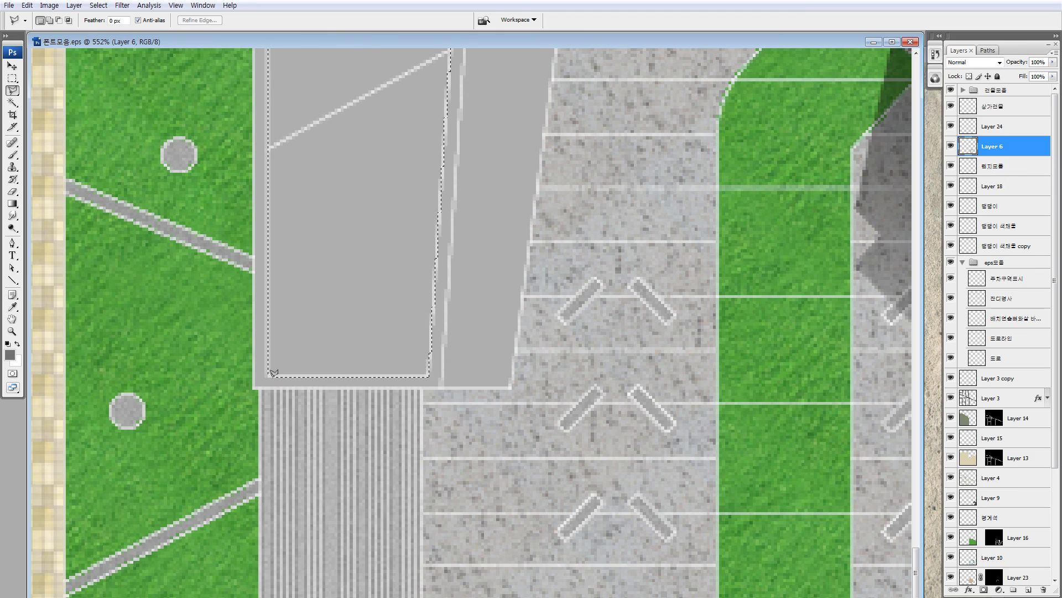
Step: Copy Layer 16's grass within the roof selection to a new layer and place it directly above Layer 6
{"action": "key", "text": "ctrl+minus"}
{"action": "key", "text": "ctrl+minus"}
{"action": "key", "text": "ctrl+minus"}
{"action": "key", "text": "ctrl+minus"}
{"action": "key", "text": "ctrl+minus"}
{"action": "key", "text": "ctrl+minus"}
{"action": "key", "text": "ctrl+minus"}
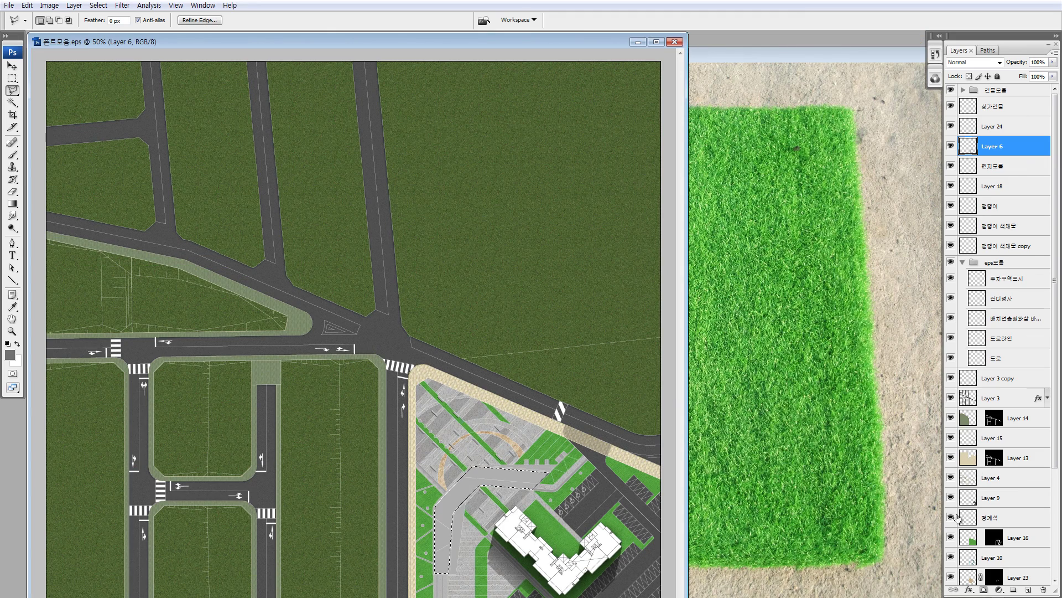
{"action": "left_click", "coordinate": [966, 545]}
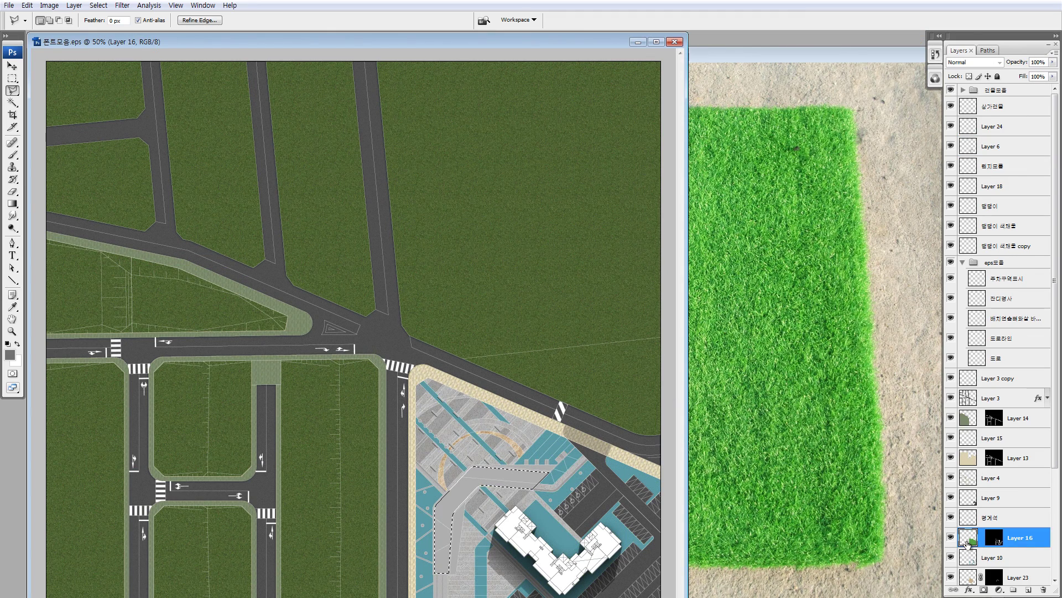
{"action": "key", "text": "ctrl+j"}
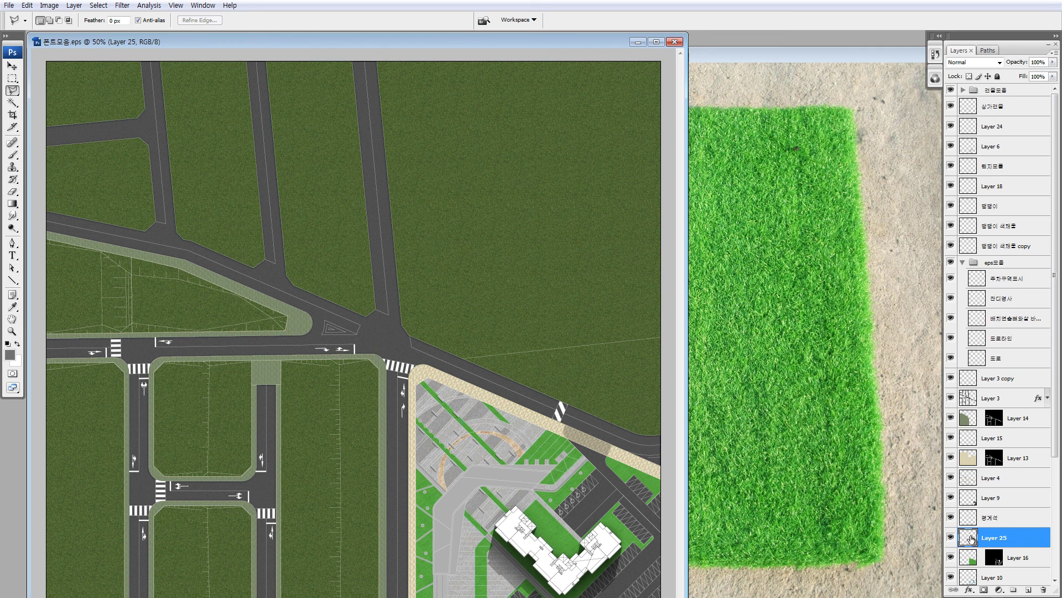
{"action": "left_click_drag", "start_coordinate": [971, 539], "coordinate": [993, 146]}
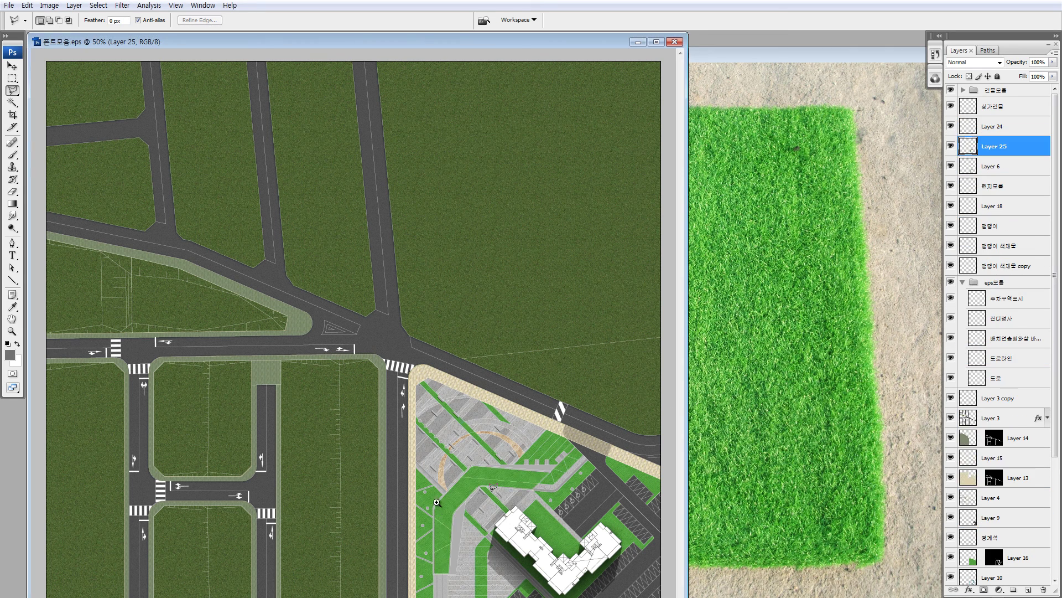
Step: Mute the roof grass on Layer 25 with Brightness/Contrast at Brightness -5 and Contrast -40, using the legacy mode
{"action": "key", "text": "z"}
{"action": "left_click_drag", "start_coordinate": [396, 495], "coordinate": [498, 540]}
{"action": "left_click_drag", "start_coordinate": [567, 411], "coordinate": [455, 223]}
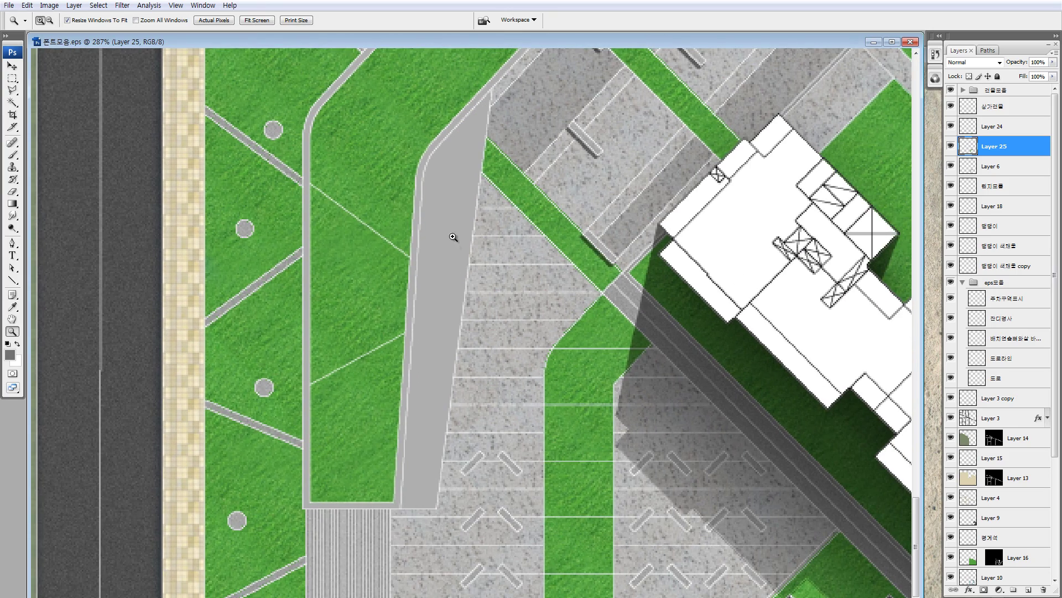
{"action": "key", "text": "alt+i"}
{"action": "key", "text": "a"}
{"action": "key", "text": "c"}
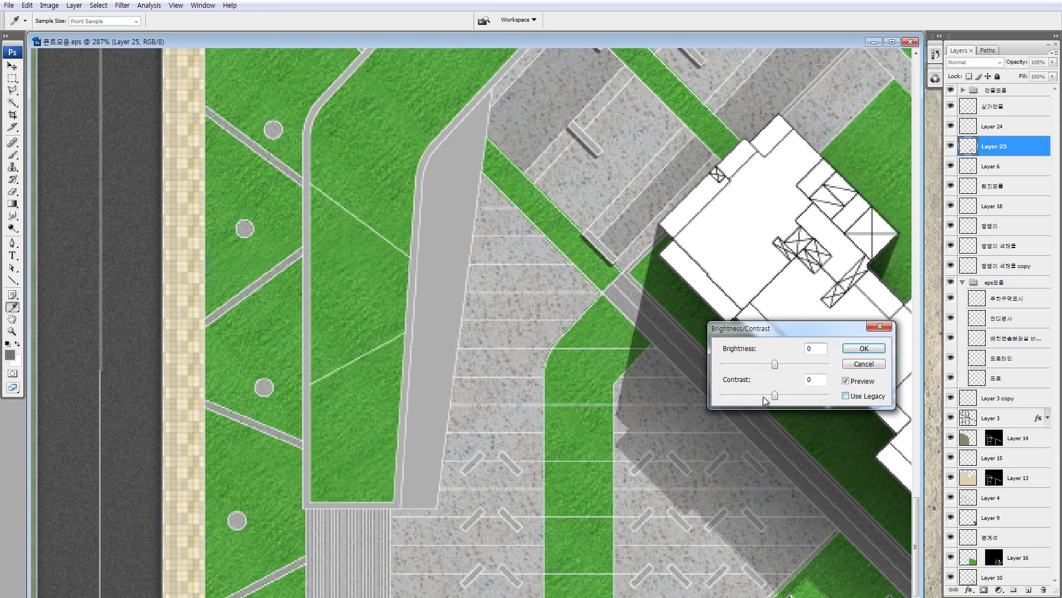
{"action": "left_click", "coordinate": [755, 394]}
{"action": "left_click_drag", "start_coordinate": [779, 366], "coordinate": [769, 360]}
{"action": "left_click", "coordinate": [862, 348]}
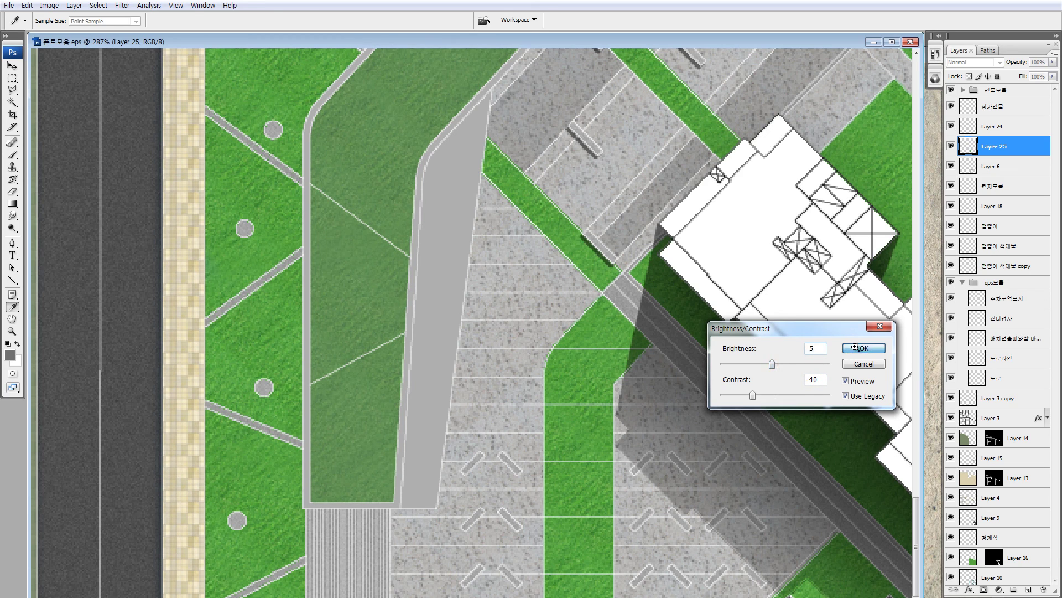
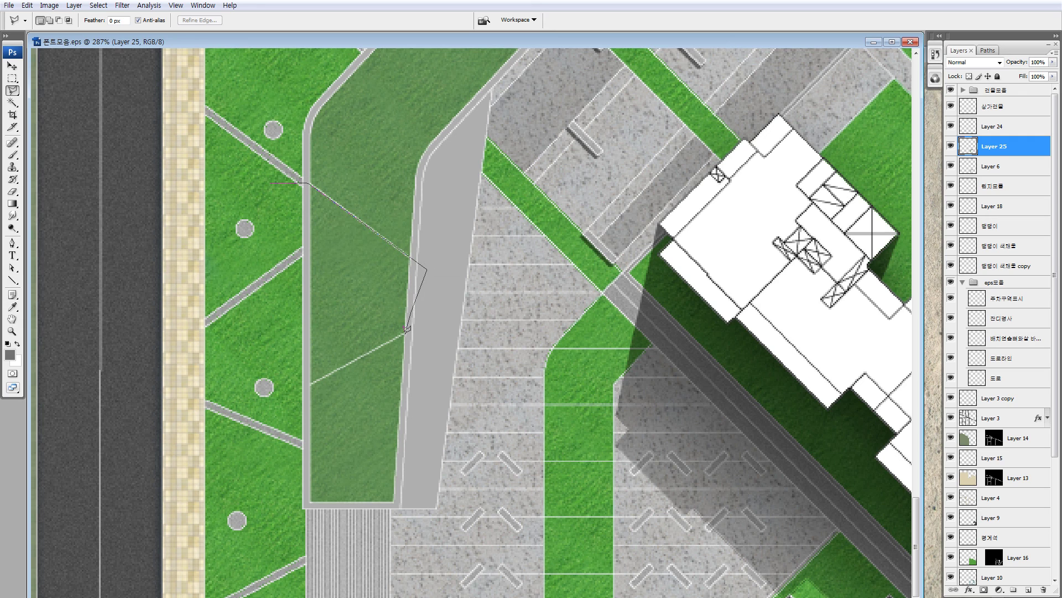
Step: Select two sections of the roof grass with the Polygonal Lasso: the middle section of the lower wing and the outer half of the upper wing
{"action": "double_click", "coordinate": [261, 305]}
{"action": "left_click_drag", "start_coordinate": [345, 99], "coordinate": [228, 382]}
{"action": "left_click", "coordinate": [331, 197], "text": "shift"}
{"action": "left_click", "coordinate": [325, 218]}
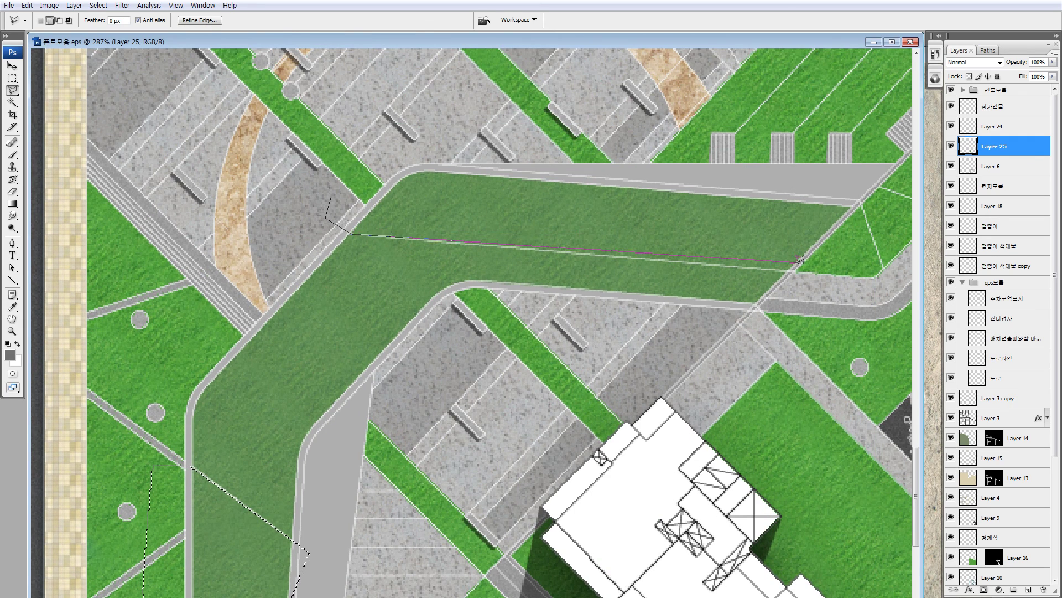
{"action": "left_click", "coordinate": [813, 271]}
{"action": "left_click", "coordinate": [741, 120]}
{"action": "double_click", "coordinate": [422, 76]}
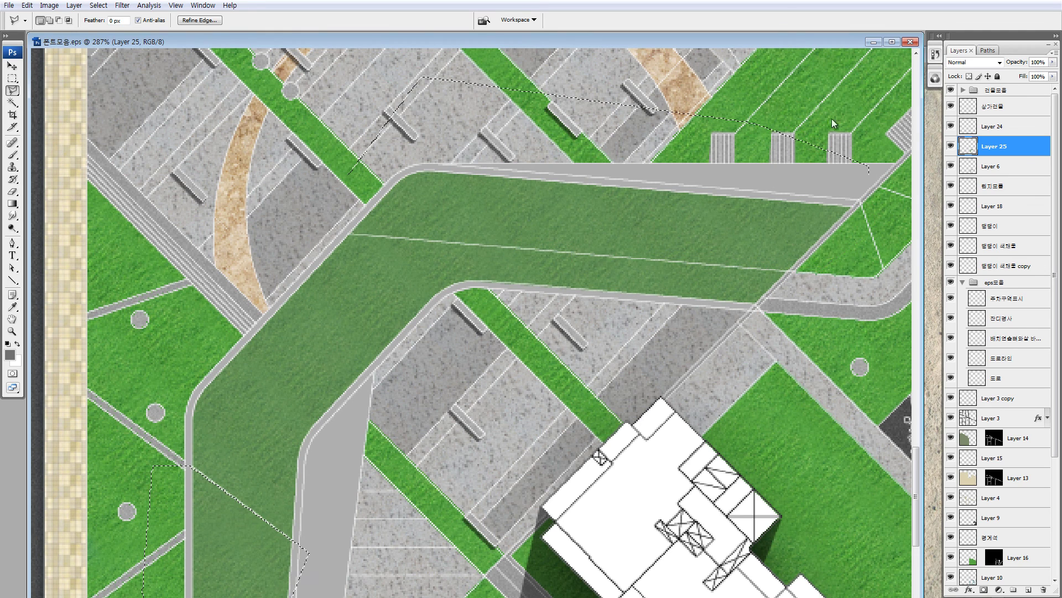
Step: Copy the two selected grass sections to a new layer and recolour them with Hue/Saturation at Hue -9 and Saturation +33
{"action": "key", "text": "ctrl+shift+alt+n"}
{"action": "key", "text": "i"}
{"action": "key", "text": "ctrl+u"}
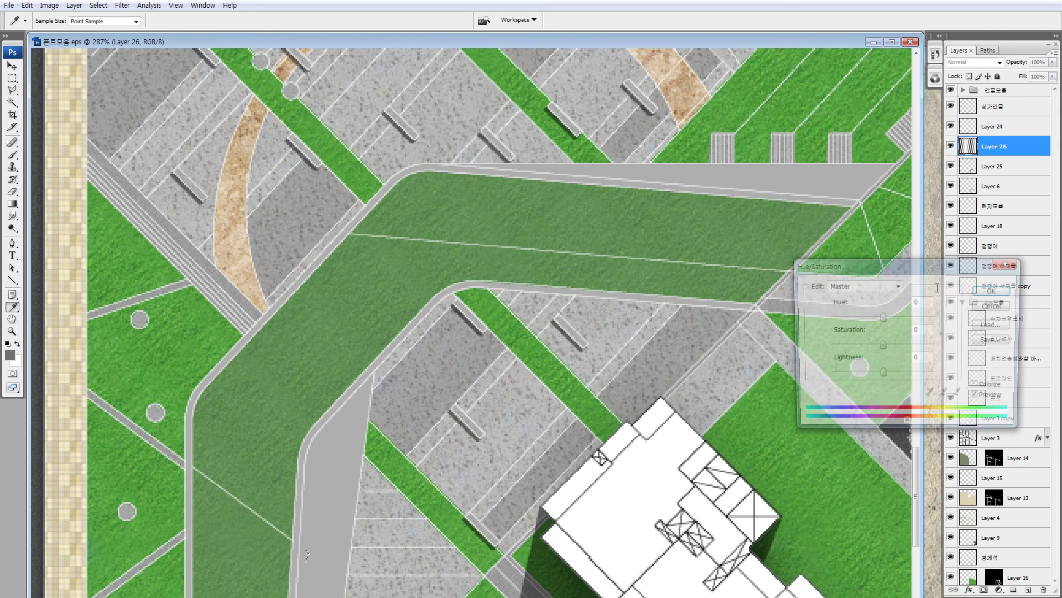
{"action": "mouse_move", "coordinate": [891, 317]}
{"action": "left_mouse_down"}
{"action": "mouse_move", "coordinate": [902, 320]}
{"action": "mouse_move", "coordinate": [878, 316]}
{"action": "left_mouse_up"}
{"action": "left_click", "coordinate": [900, 345]}
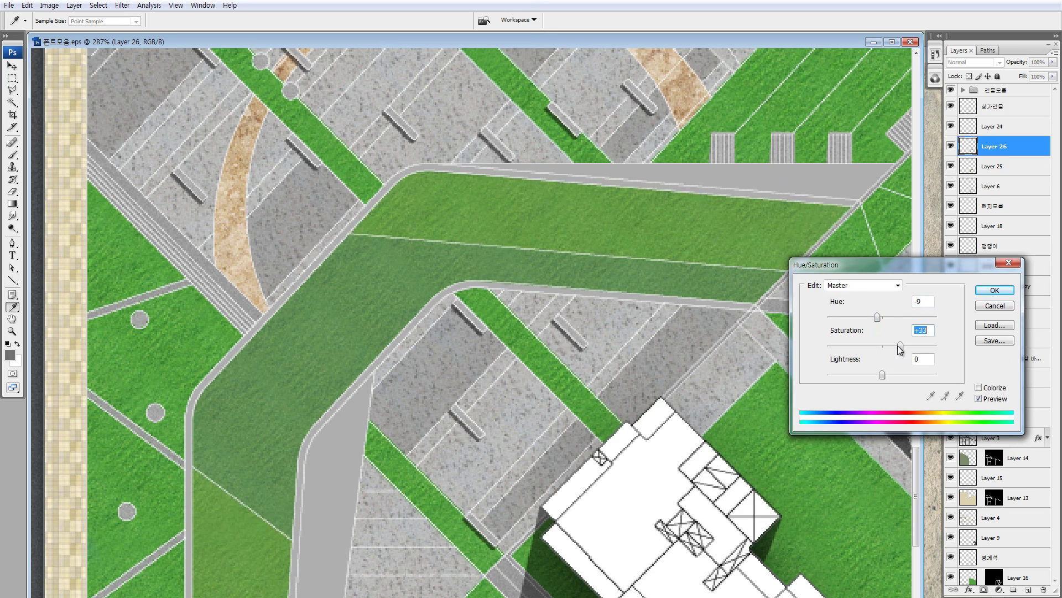
{"action": "left_click", "coordinate": [994, 290]}
Step: Reapply the last filter to the grey roof on Layer 6 to give it a grainy texture
{"action": "key", "text": "l"}
{"action": "key", "text": "ctrl+minus"}
{"action": "key", "text": "ctrl+minus"}
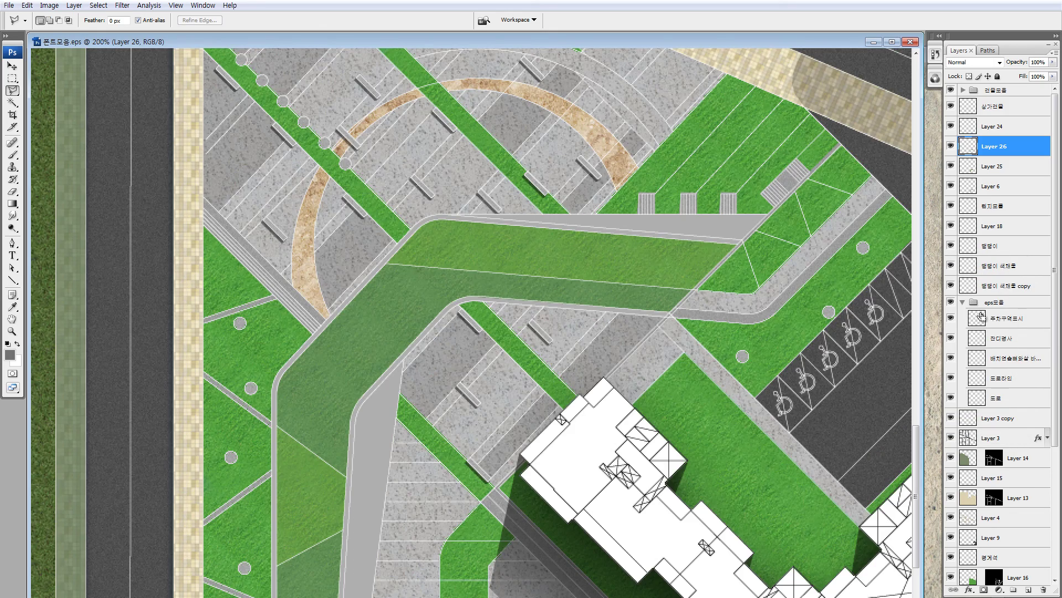
{"action": "left_click_drag", "start_coordinate": [474, 442], "coordinate": [556, 355]}
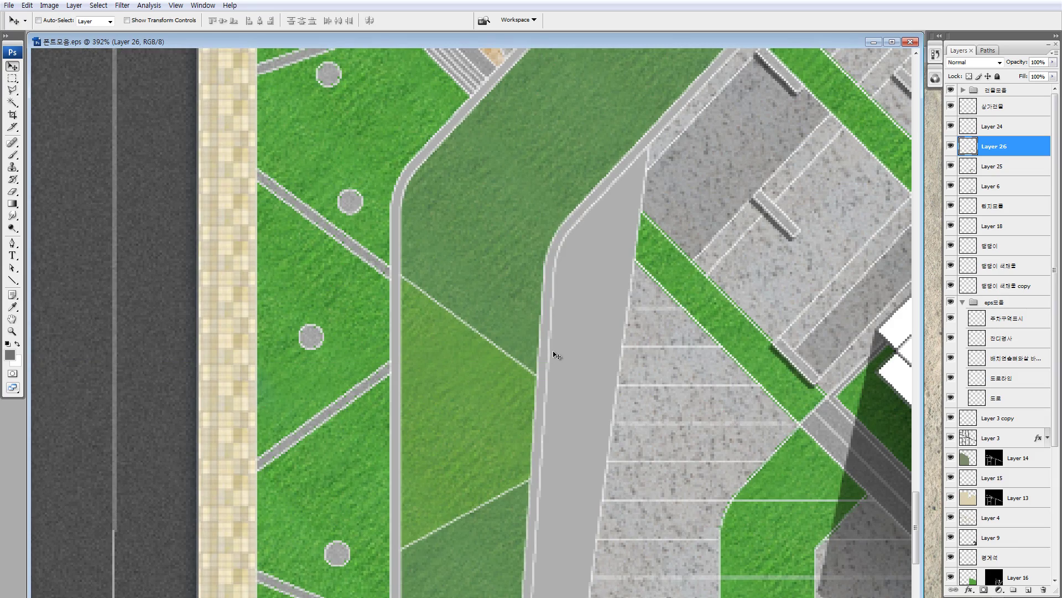
{"action": "left_click", "coordinate": [547, 353], "text": "ctrl"}
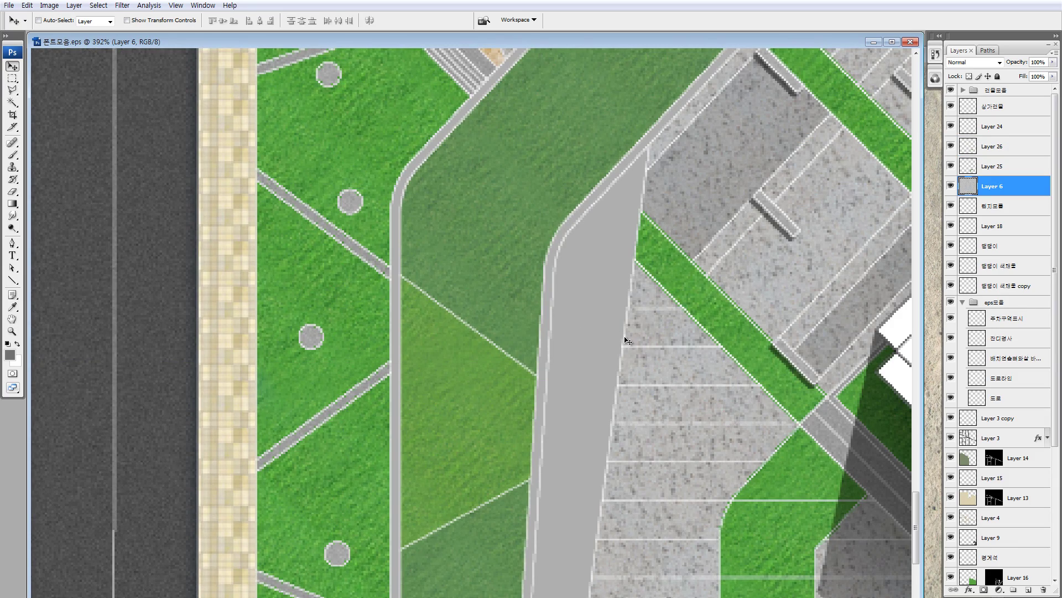
{"action": "key", "text": "ctrl+f"}
Step: Select the tapering grey strip along the lower wing's inner side with the Polygonal Lasso
{"action": "key", "text": "ctrl+minus"}
{"action": "mouse_move", "coordinate": [570, 316]}
{"action": "left_mouse_down"}
{"action": "mouse_move", "coordinate": [561, 286]}
{"action": "mouse_move", "coordinate": [571, 190]}
{"action": "left_mouse_up"}
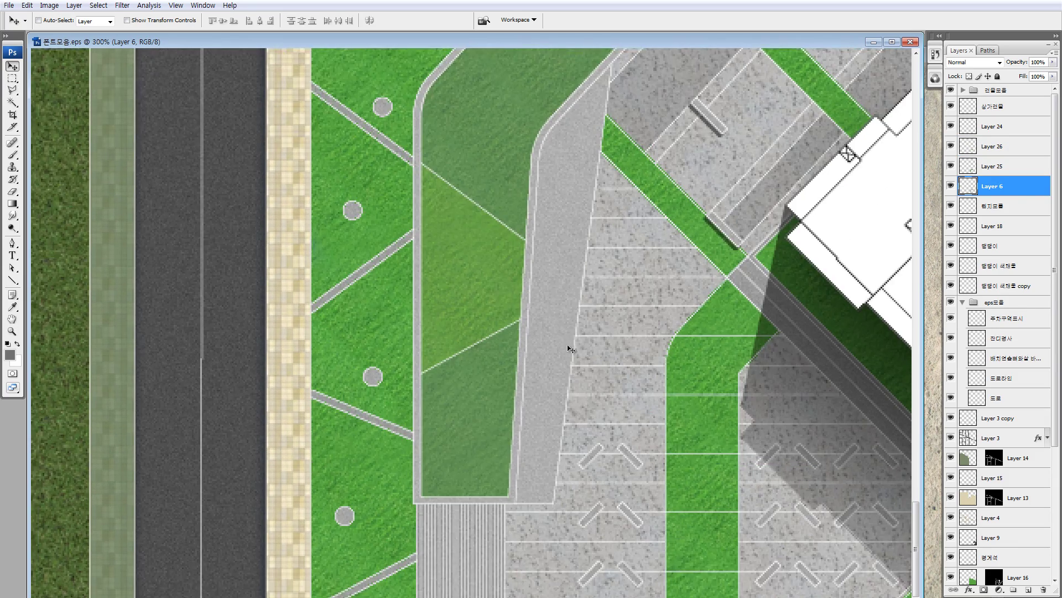
{"action": "key", "text": "l"}
{"action": "left_click", "coordinate": [516, 503]}
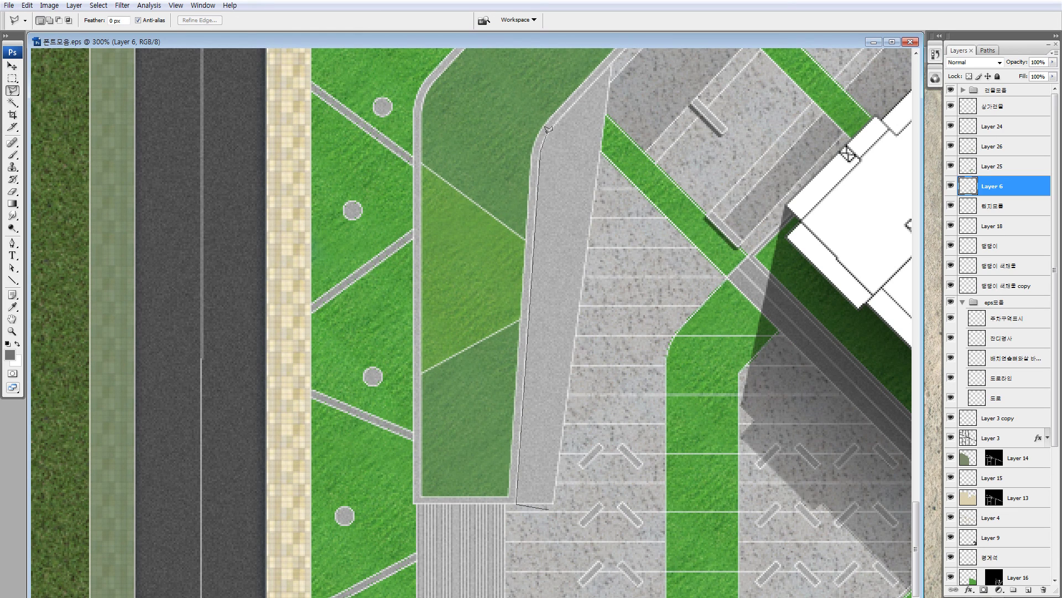
{"action": "left_click", "coordinate": [576, 100]}
{"action": "mouse_move", "coordinate": [577, 100]}
{"action": "left_mouse_down"}
{"action": "mouse_move", "coordinate": [545, 161]}
{"action": "mouse_move", "coordinate": [518, 182]}
{"action": "left_mouse_up"}
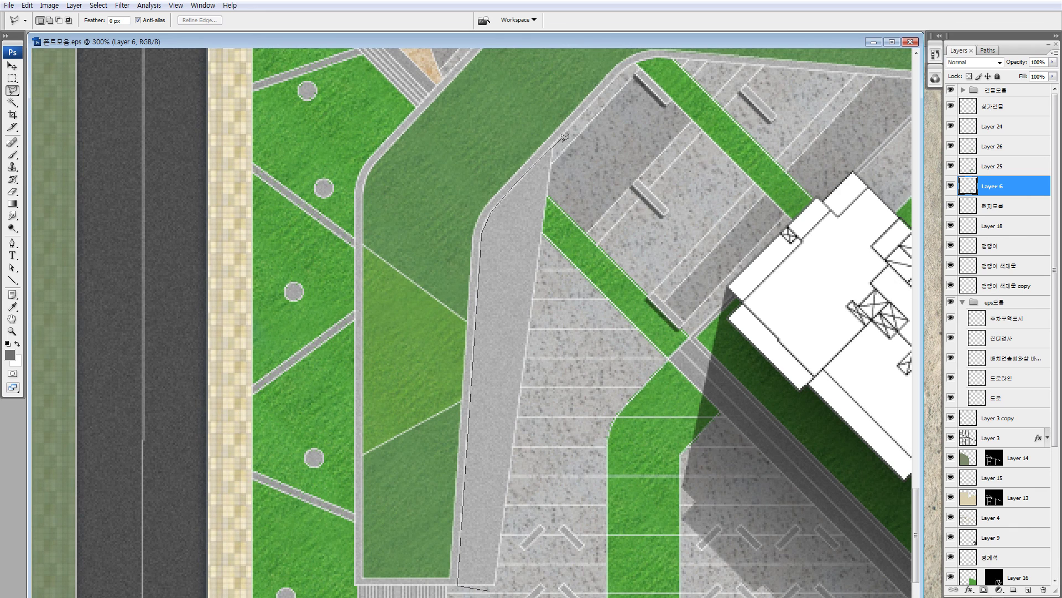
{"action": "left_click", "coordinate": [562, 138]}
{"action": "left_click", "coordinate": [582, 194]}
{"action": "double_click", "coordinate": [586, 485]}
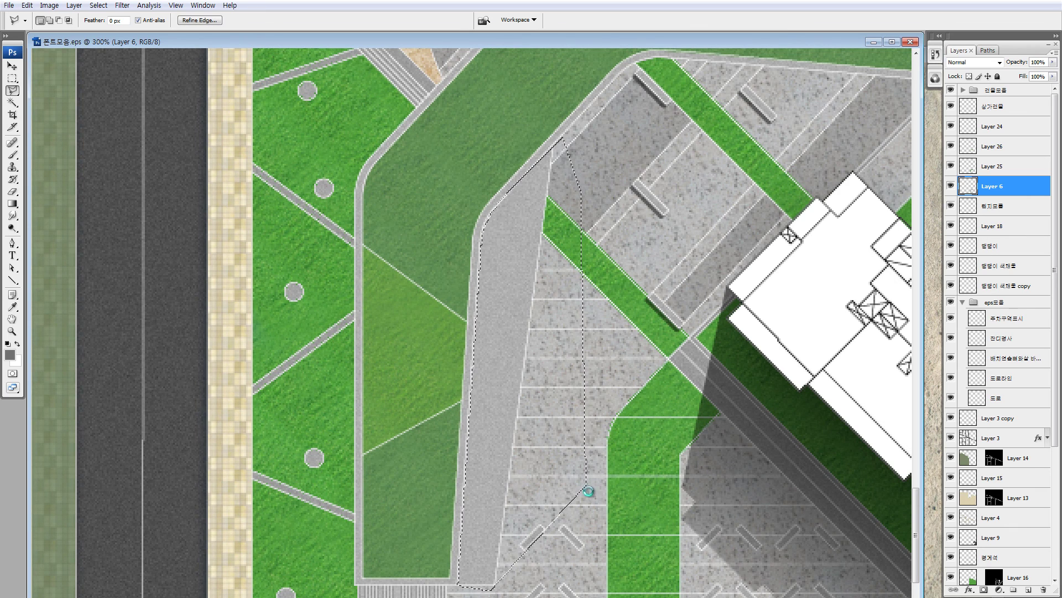
Step: Copy the selected strip to a new layer and tint it blue with Color Balance levels -19, 0, +23
{"action": "key", "text": "ctrl+j"}
{"action": "key", "text": "i"}
{"action": "key", "text": "ctrl+b"}
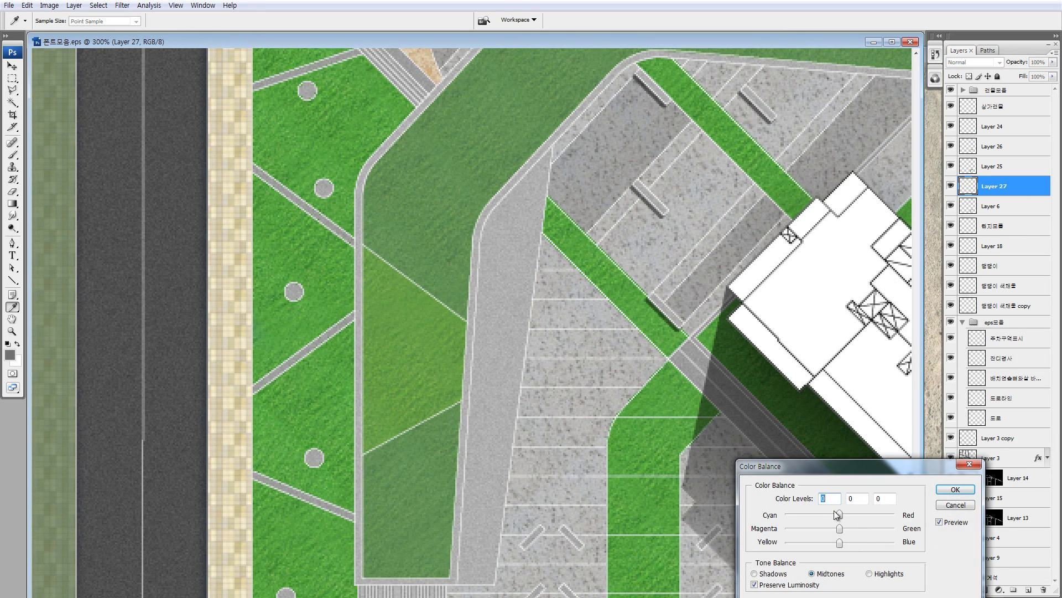
{"action": "left_click_drag", "start_coordinate": [840, 542], "coordinate": [829, 515]}
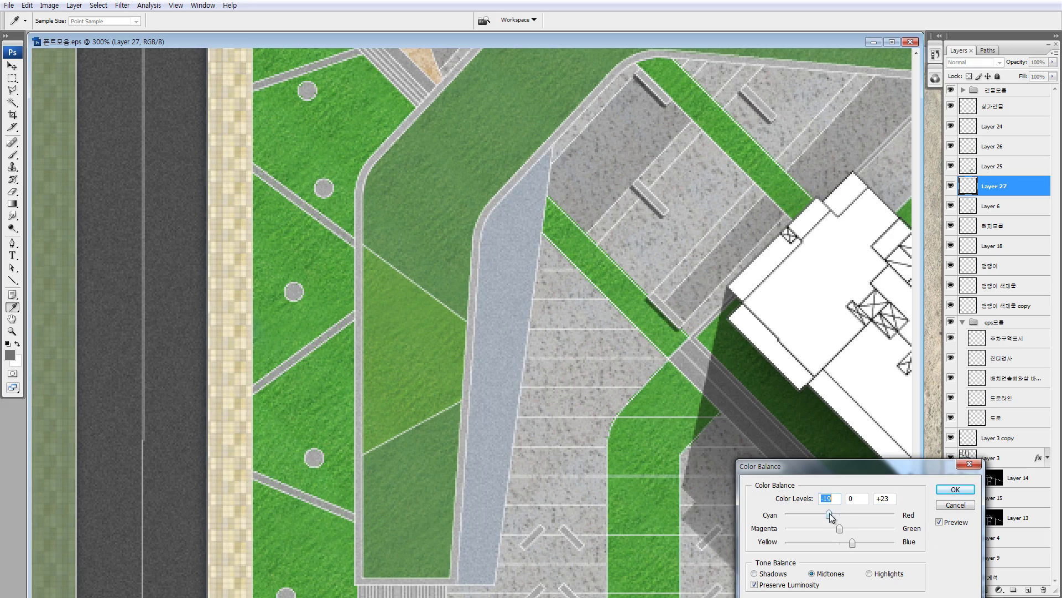
{"action": "left_click", "coordinate": [955, 489]}
Step: Select the grey triangular strip along the upper wing's outer edge with the Polygonal Lasso
{"action": "key", "text": "ctrl+minus"}
{"action": "key", "text": "ctrl+minus"}
{"action": "key", "text": "l"}
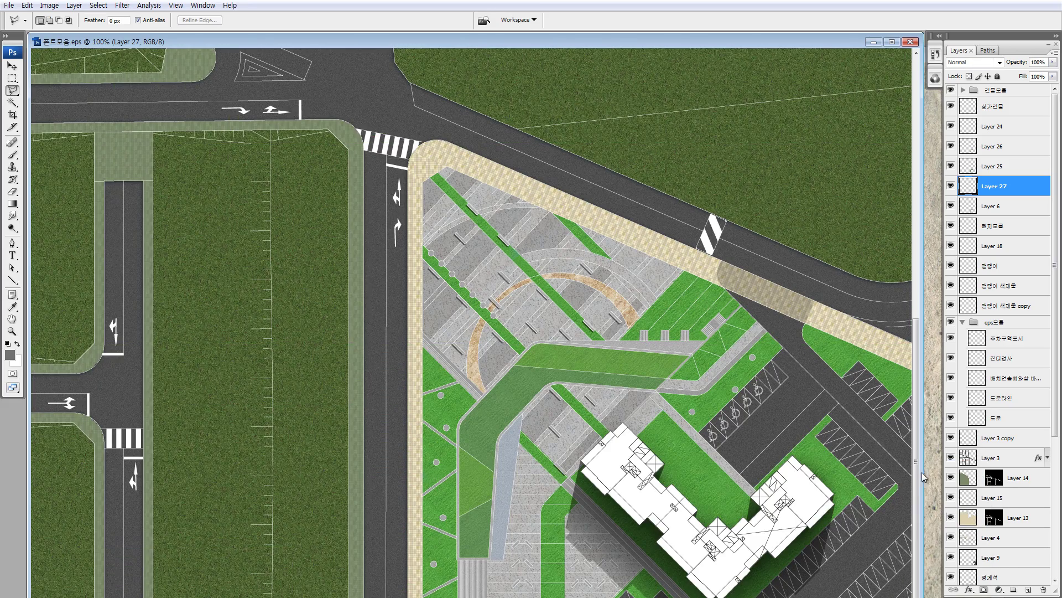
{"action": "key", "text": "z"}
{"action": "left_click_drag", "start_coordinate": [502, 280], "coordinate": [751, 412]}
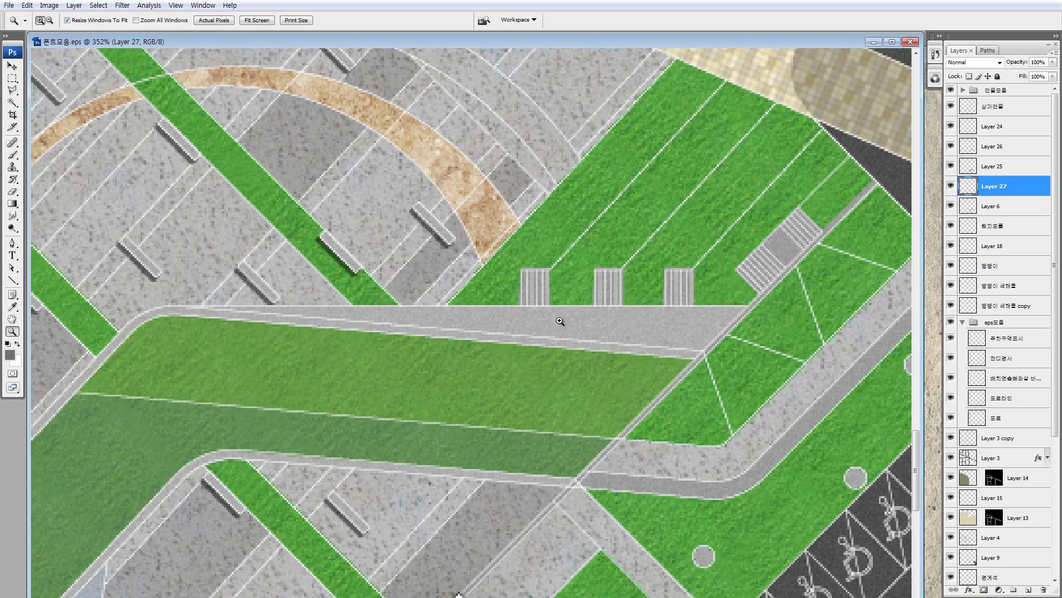
{"action": "key", "text": "l"}
{"action": "left_click", "coordinate": [192, 305]}
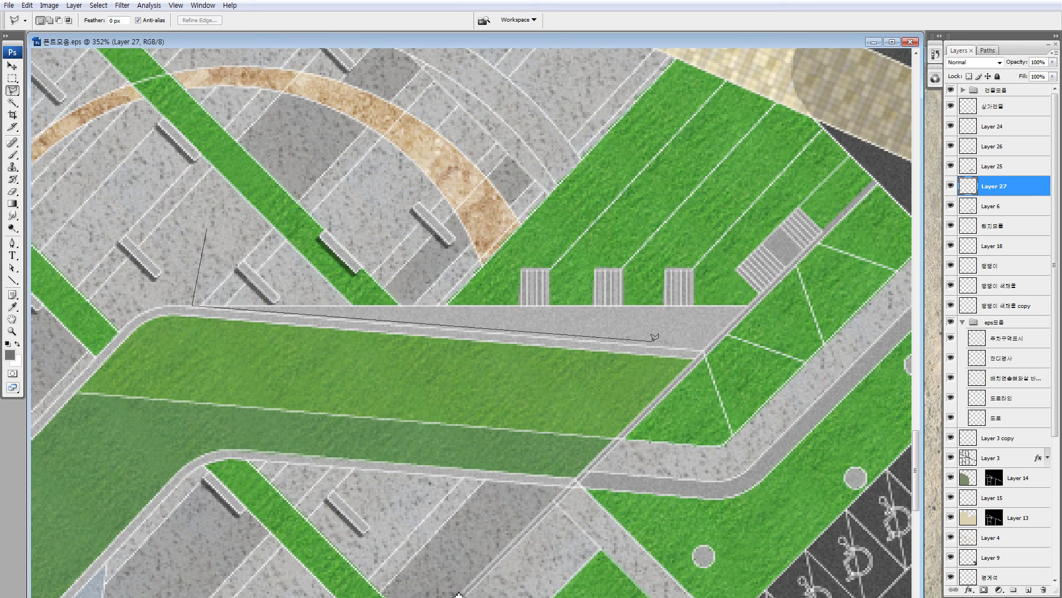
{"action": "double_click", "coordinate": [719, 240]}
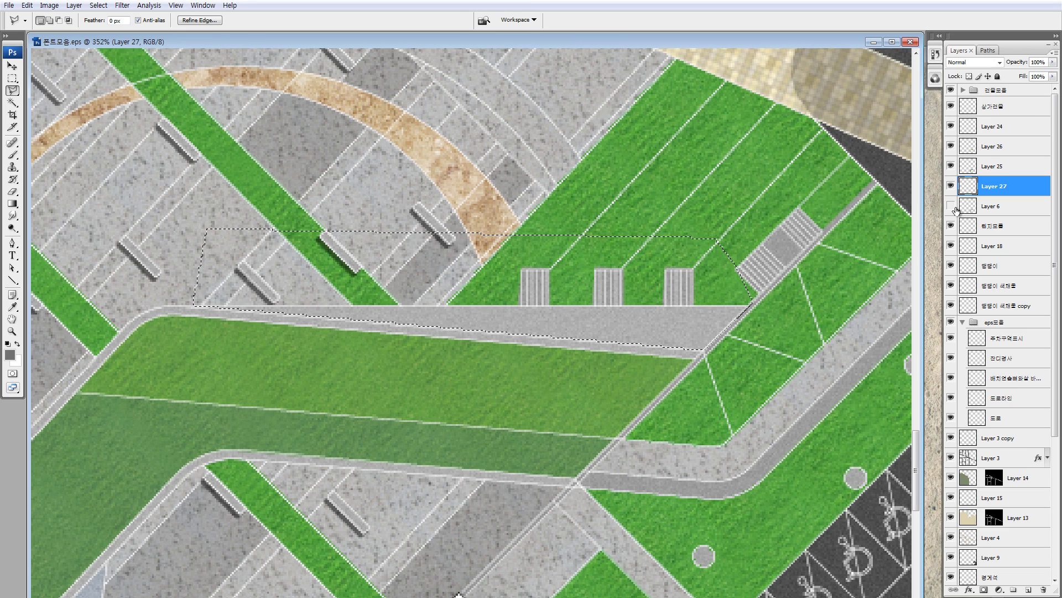
Step: Show Layer 6 again, copy the selected triangular strip to a new layer, and tint it blue-grey with Color Balance
{"action": "left_click", "coordinate": [957, 208]}
{"action": "key", "text": "ctrl+j"}
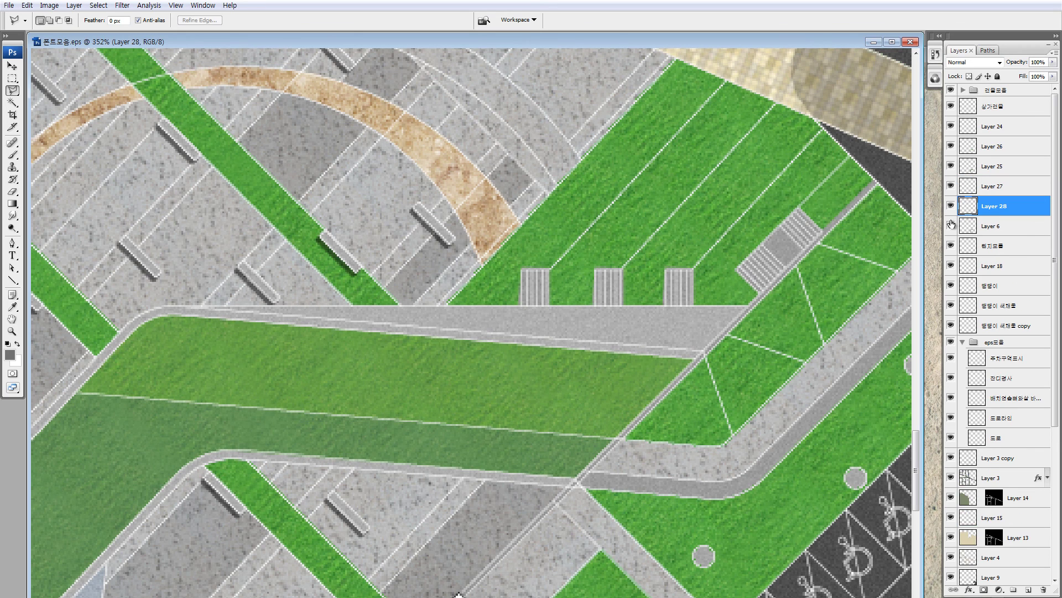
{"action": "key", "text": "ctrl+b"}
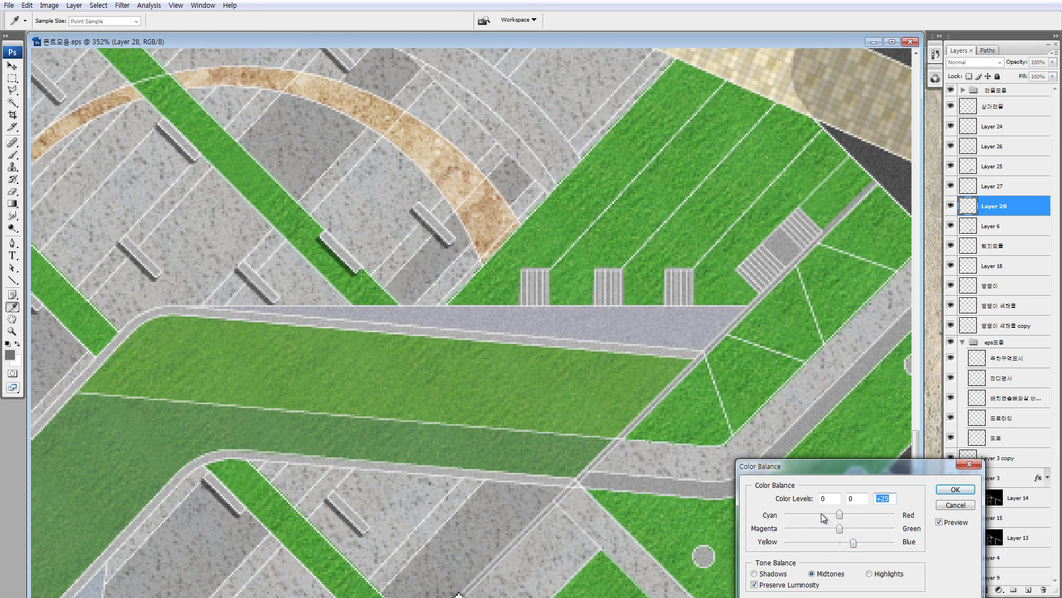
{"action": "left_click", "coordinate": [947, 490]}
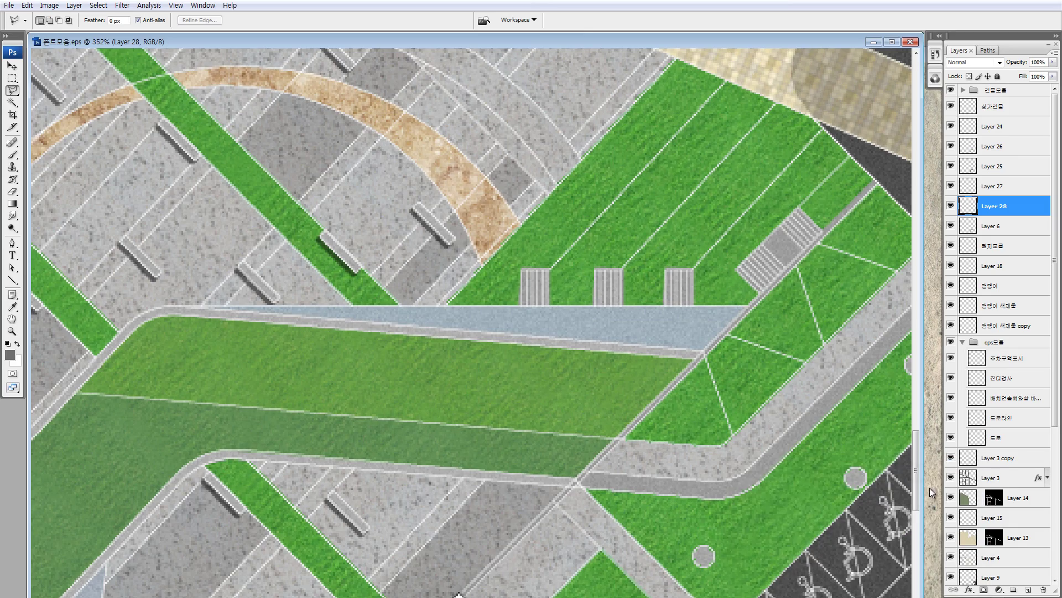
Step: Duplicate Layer 6, place the copy beneath the original, and set its opacity to 50%
{"action": "key", "text": "ctrl+0"}
{"action": "key", "text": "z"}
{"action": "left_click_drag", "start_coordinate": [401, 460], "coordinate": [531, 561]}
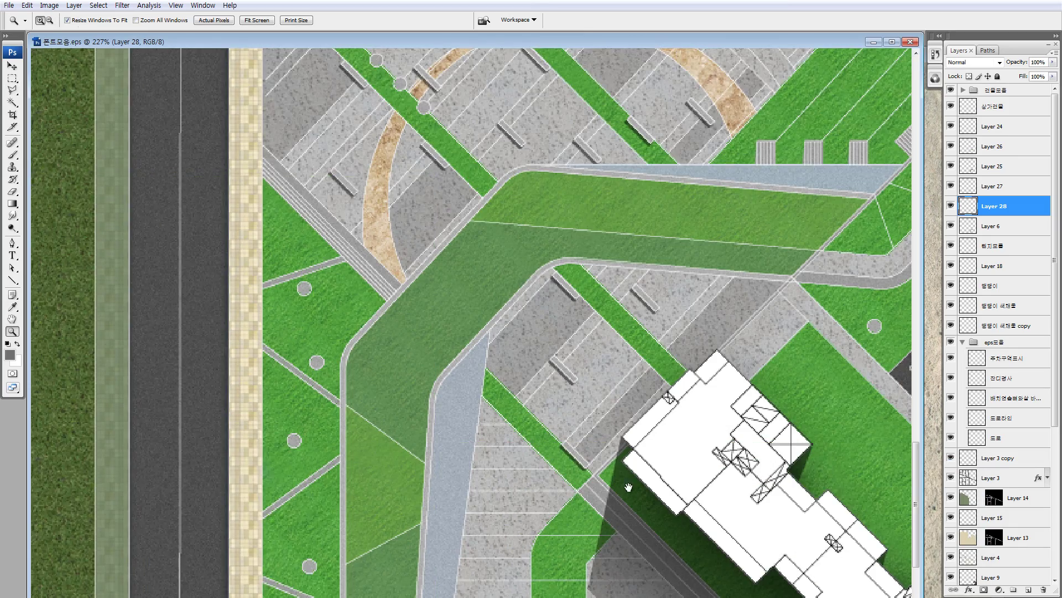
{"action": "left_click_drag", "start_coordinate": [628, 487], "coordinate": [615, 311]}
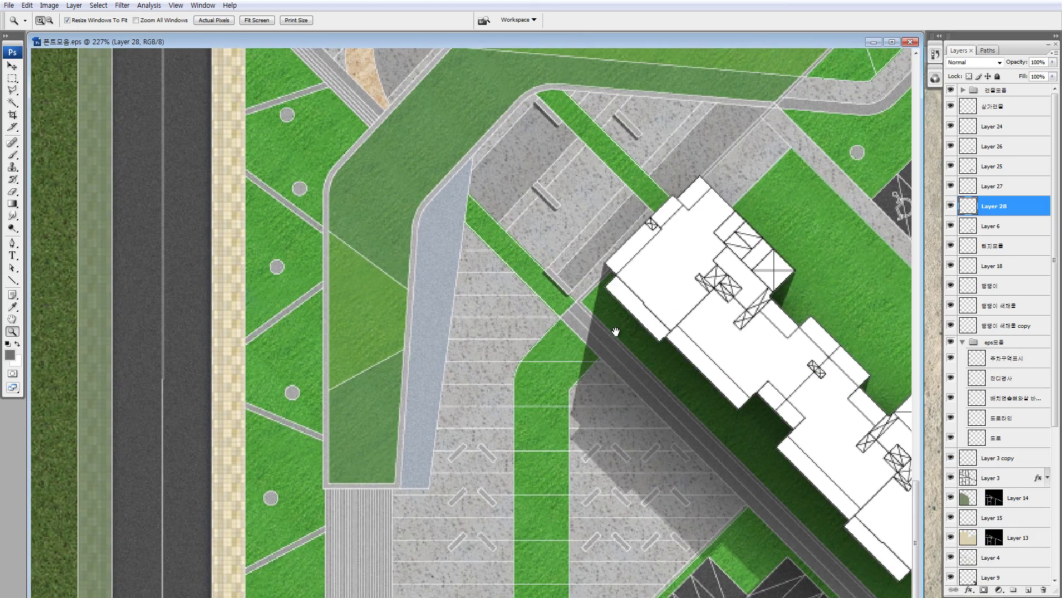
{"action": "key", "text": "v"}
{"action": "left_click_drag", "start_coordinate": [635, 234], "coordinate": [593, 328]}
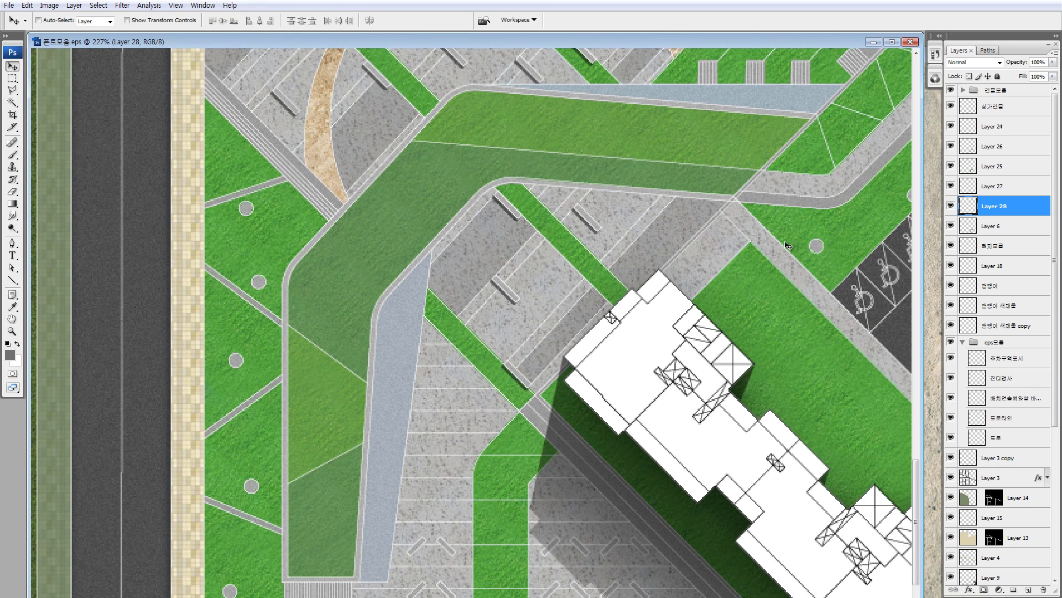
{"action": "left_click", "coordinate": [970, 227], "text": "ctrl"}
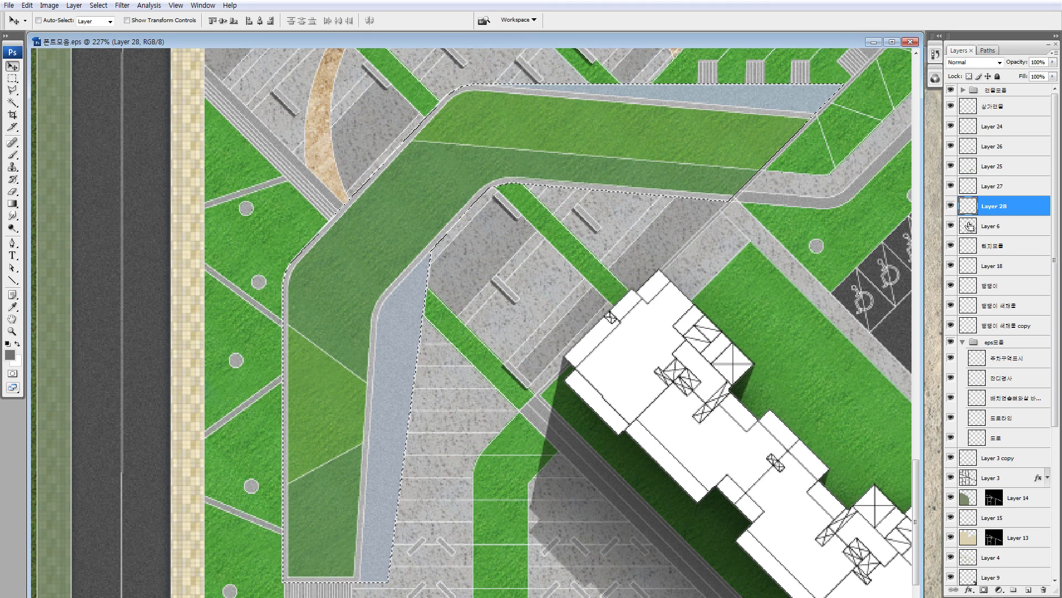
{"action": "left_click", "coordinate": [969, 231]}
{"action": "key", "text": "ctrl+d"}
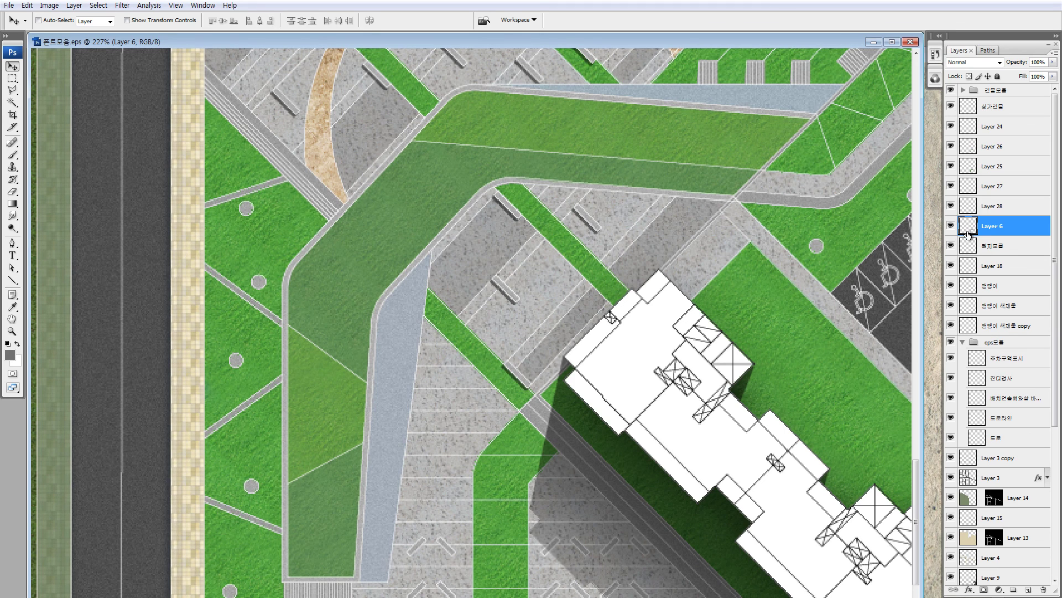
{"action": "key", "text": "ctrl+j"}
{"action": "key", "text": "ctrl+["}
{"action": "key", "text": "5"}
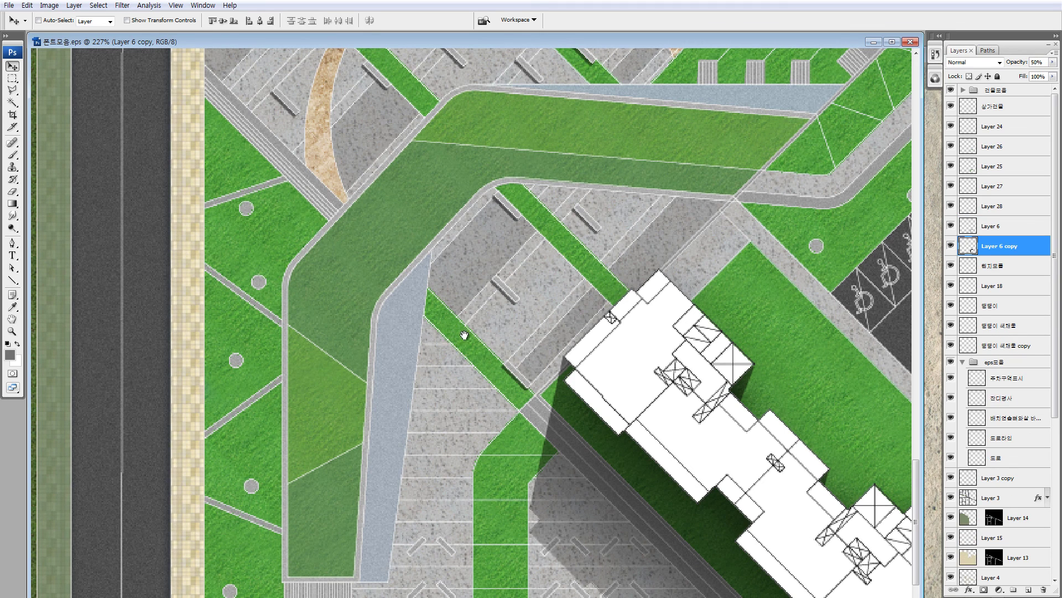
Step: Darken the Layer 6 copy to black and offset it down and slightly left as the commercial building's shadow
{"action": "left_click_drag", "start_coordinate": [465, 336], "coordinate": [517, 242]}
{"action": "left_click_drag", "start_coordinate": [437, 234], "coordinate": [419, 303]}
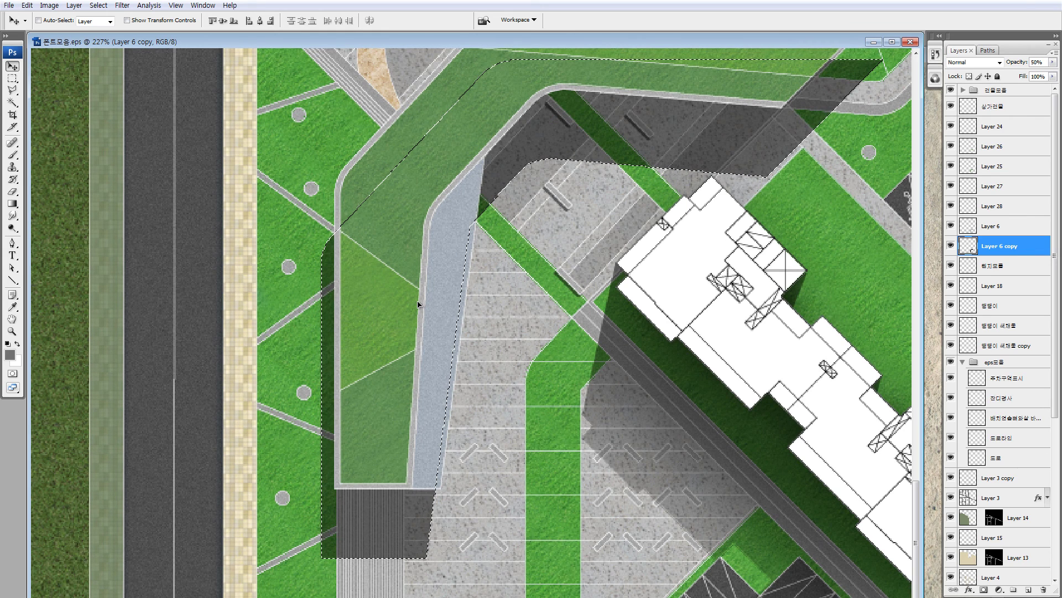
{"action": "key", "text": "l"}
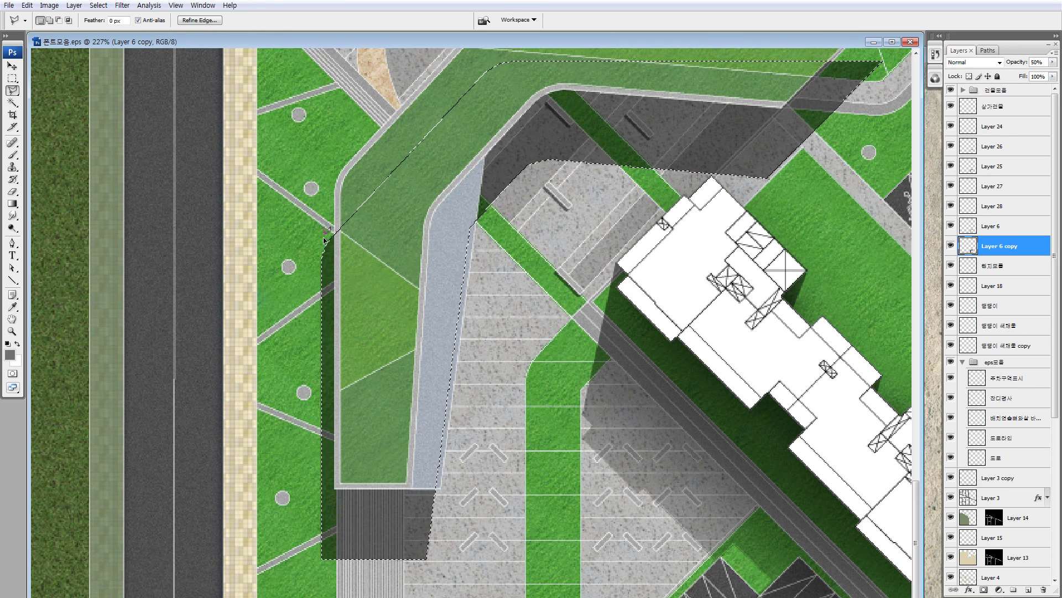
{"action": "key", "text": "ctrl+d"}
Step: Lasso the gap between the shadow and the roof's outer corner on the lower wing and fill it with black
{"action": "key", "text": "ctrl+space"}
{"action": "left_click_drag", "start_coordinate": [258, 147], "coordinate": [438, 344]}
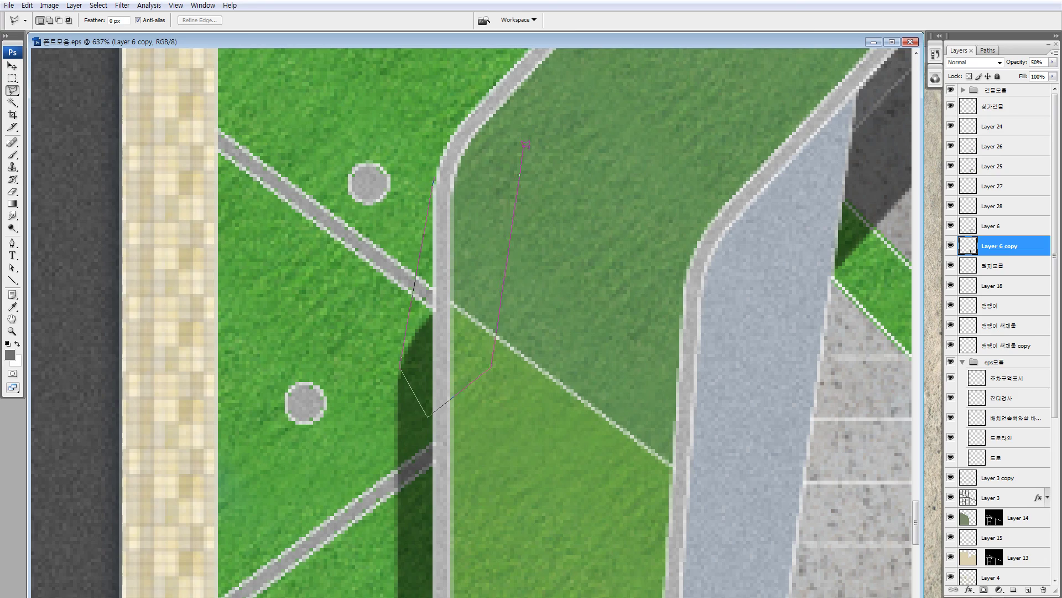
{"action": "double_click", "coordinate": [525, 146]}
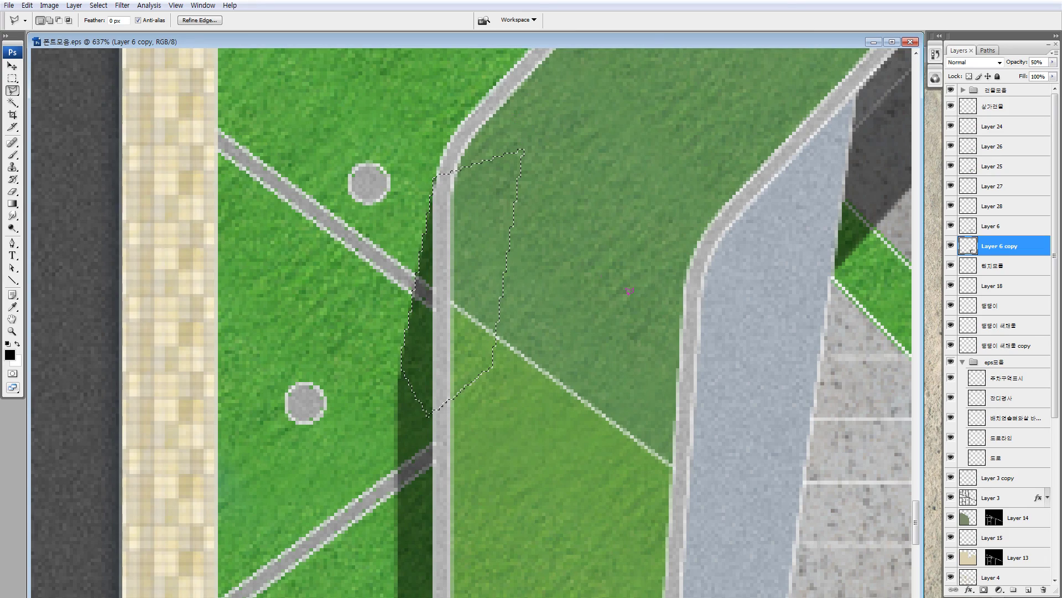
Step: Lasso the gap between the upper wing's slanted end and its shadow and fill it with black
{"action": "key", "text": "ctrl+alt+0"}
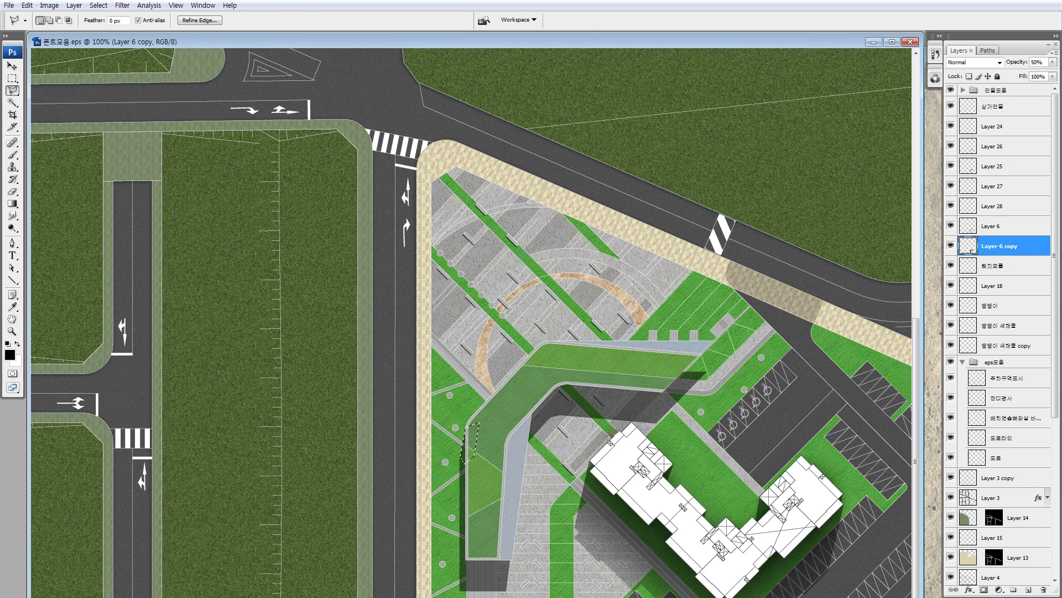
{"action": "left_click_drag", "start_coordinate": [631, 319], "coordinate": [737, 417]}
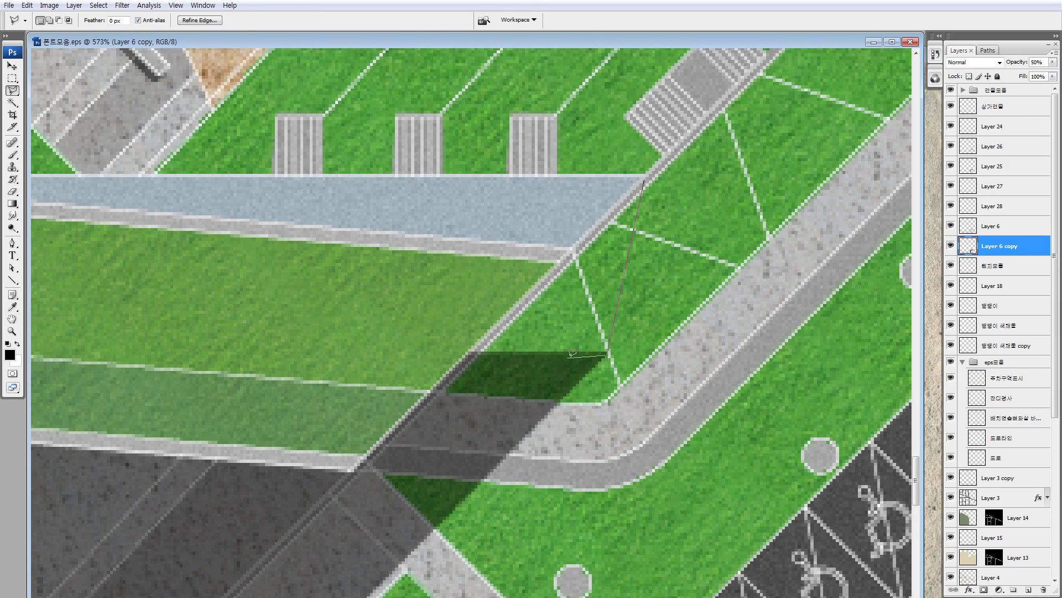
{"action": "left_click", "coordinate": [442, 382]}
{"action": "left_click", "coordinate": [411, 338]}
{"action": "double_click", "coordinate": [459, 273]}
{"action": "key", "text": "alt+Delete"}
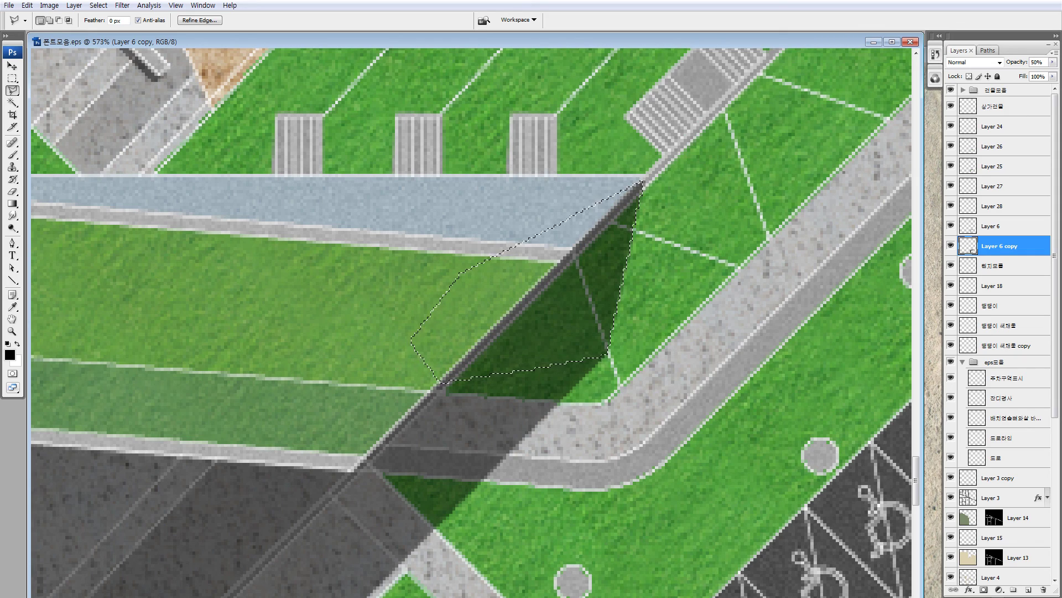
{"action": "key", "text": "ctrl+d"}
Step: Collapse the eps모음 group and move the 폰트모음 text layer to the top of the layer stack
{"action": "key", "text": "ctrl+0"}
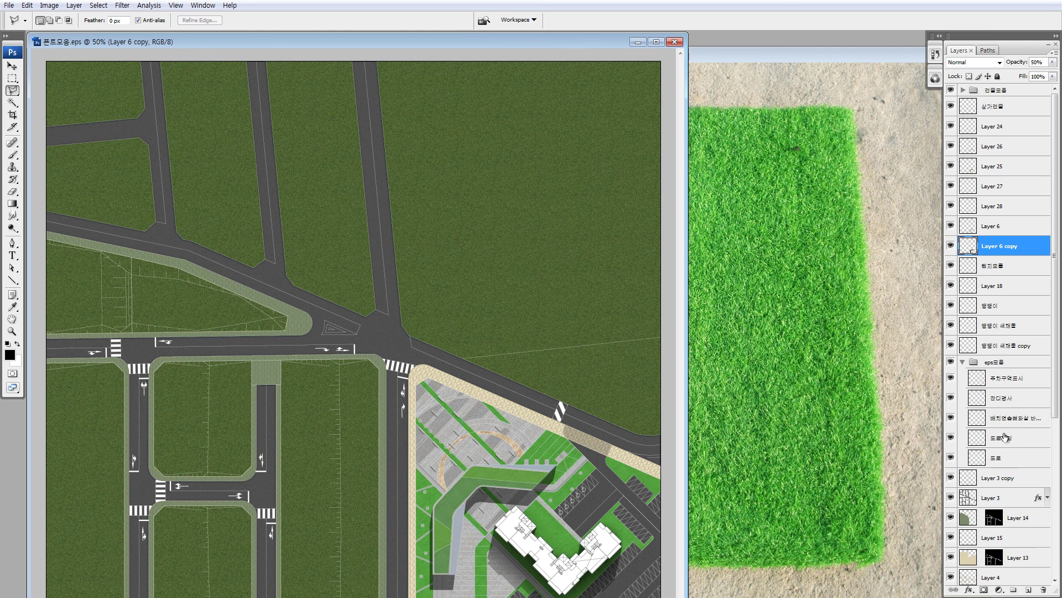
{"action": "left_click", "coordinate": [964, 361]}
{"action": "left_click_drag", "start_coordinate": [1054, 412], "coordinate": [1041, 531]}
{"action": "left_click", "coordinate": [988, 561]}
{"action": "left_click_drag", "start_coordinate": [989, 505], "coordinate": [1002, 89]}
{"action": "mouse_move", "coordinate": [459, 486]}
{"action": "left_mouse_down"}
{"action": "mouse_move", "coordinate": [488, 486]}
{"action": "mouse_move", "coordinate": [529, 520]}
{"action": "left_mouse_up"}
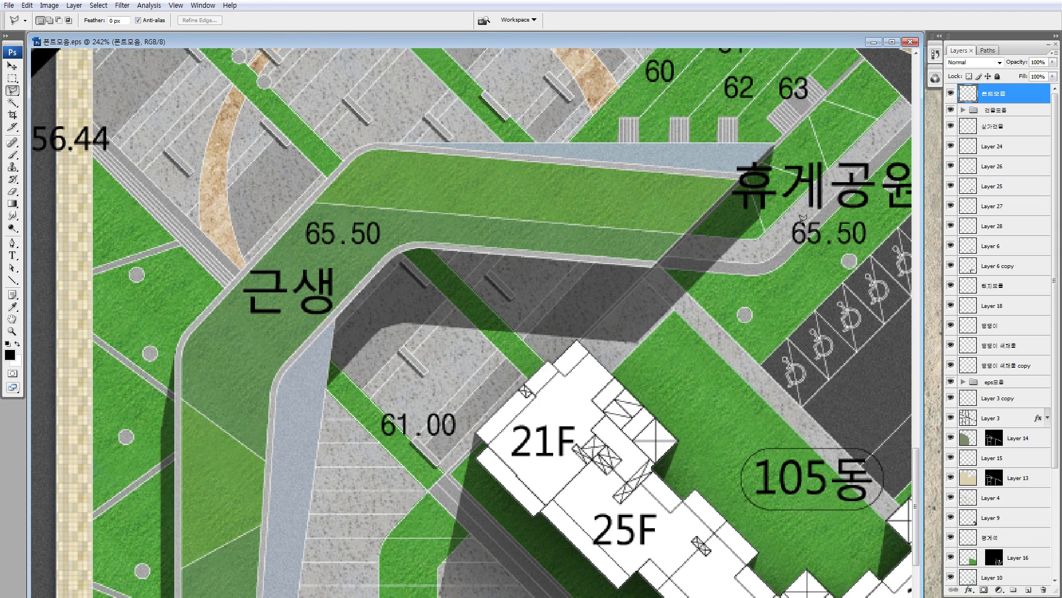
{"action": "double_click", "coordinate": [889, 213]}
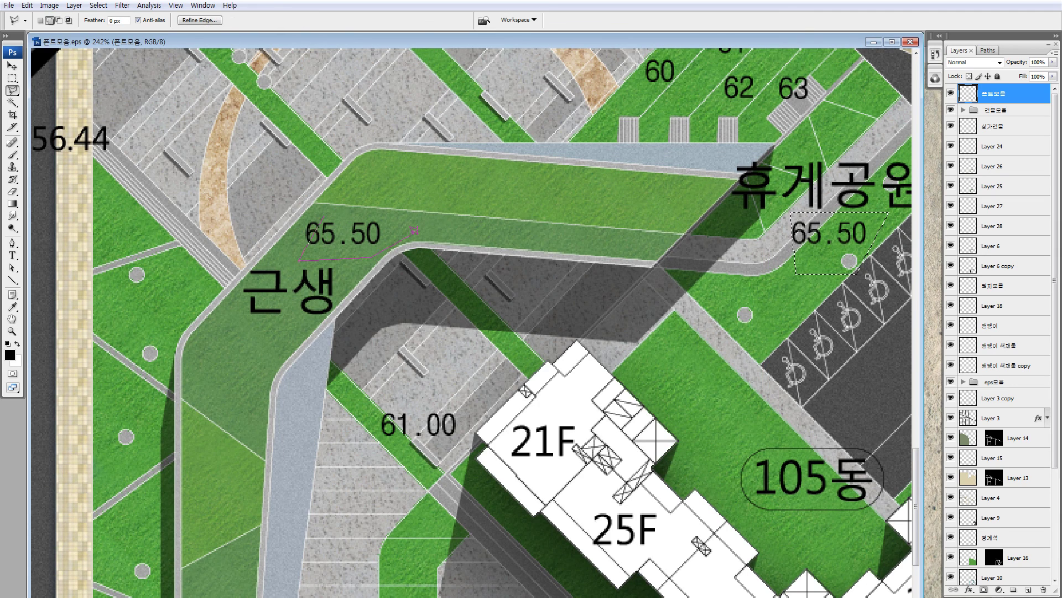
{"action": "left_click", "coordinate": [413, 233]}
{"action": "left_click", "coordinate": [401, 186]}
{"action": "left_click", "coordinate": [324, 212]}
{"action": "left_click", "coordinate": [299, 260]}
{"action": "left_click", "coordinate": [750, 249]}
{"action": "left_click", "coordinate": [739, 190]}
{"action": "key", "text": "Escape"}
{"action": "left_click", "coordinate": [867, 200]}
{"action": "left_click", "coordinate": [633, 213]}
{"action": "left_click", "coordinate": [402, 186]}
{"action": "left_click", "coordinate": [295, 223]}
{"action": "left_click_drag", "start_coordinate": [183, 367], "coordinate": [267, 228]}
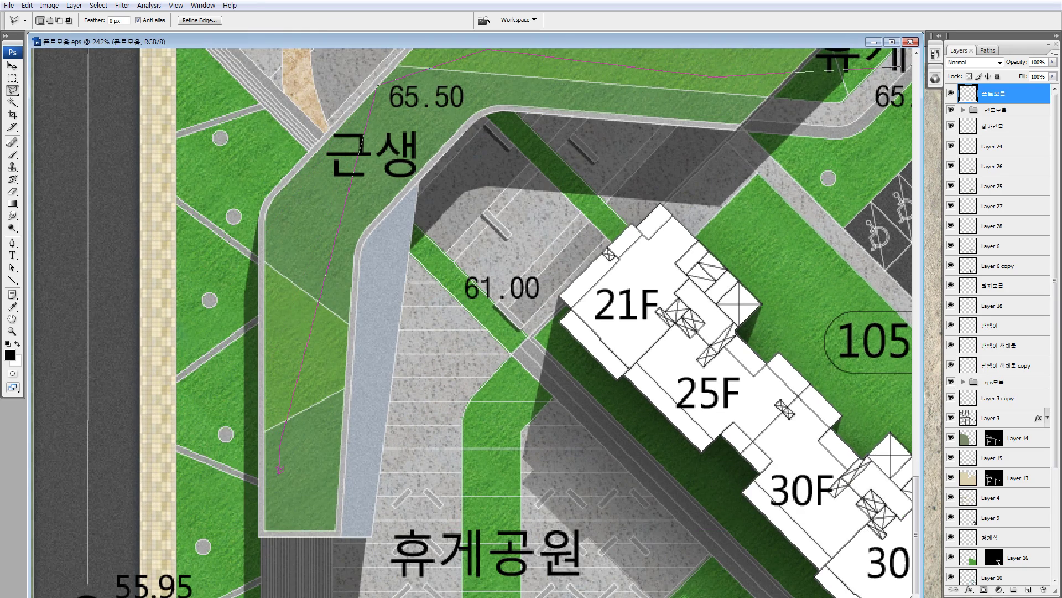
{"action": "left_click", "coordinate": [281, 443]}
{"action": "double_click", "coordinate": [300, 494]}
{"action": "left_click_drag", "start_coordinate": [360, 357], "coordinate": [401, 301]}
{"action": "left_click_drag", "start_coordinate": [455, 55], "coordinate": [436, 148]}
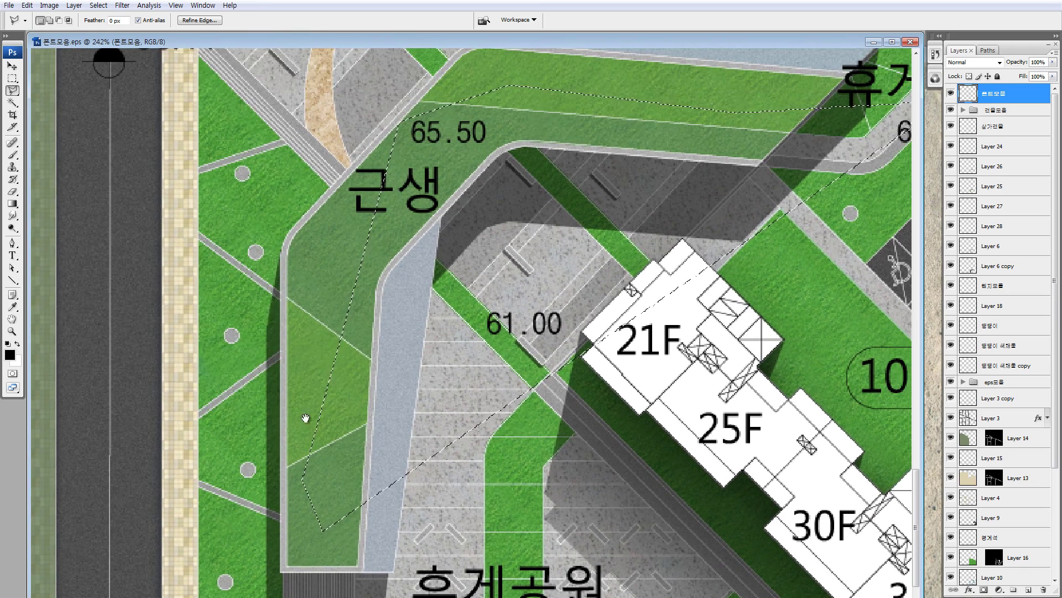
{"action": "left_click_drag", "start_coordinate": [309, 423], "coordinate": [351, 331]}
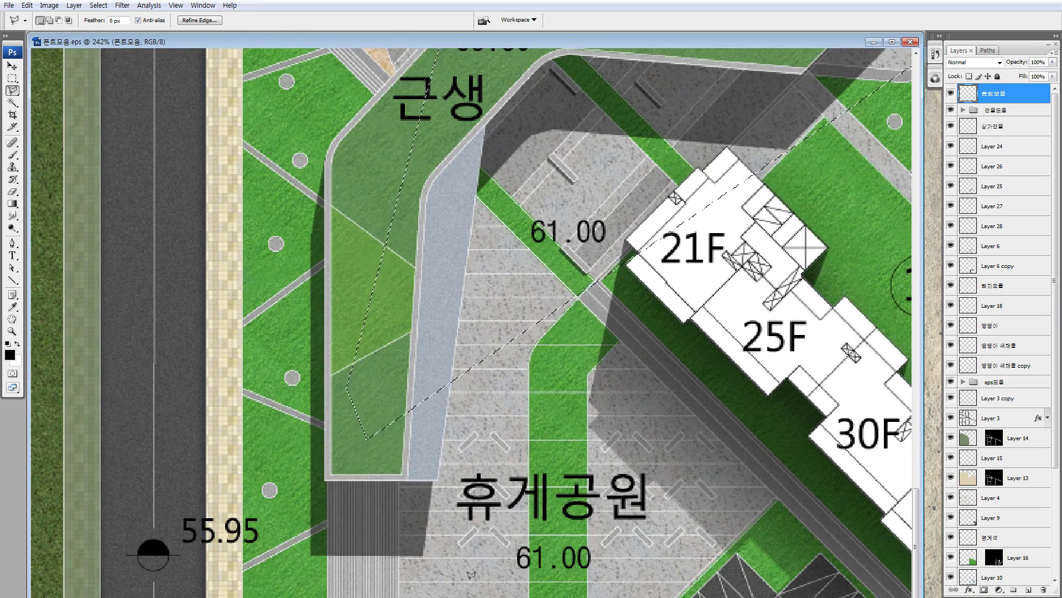
{"action": "key", "text": "ctrl+d"}
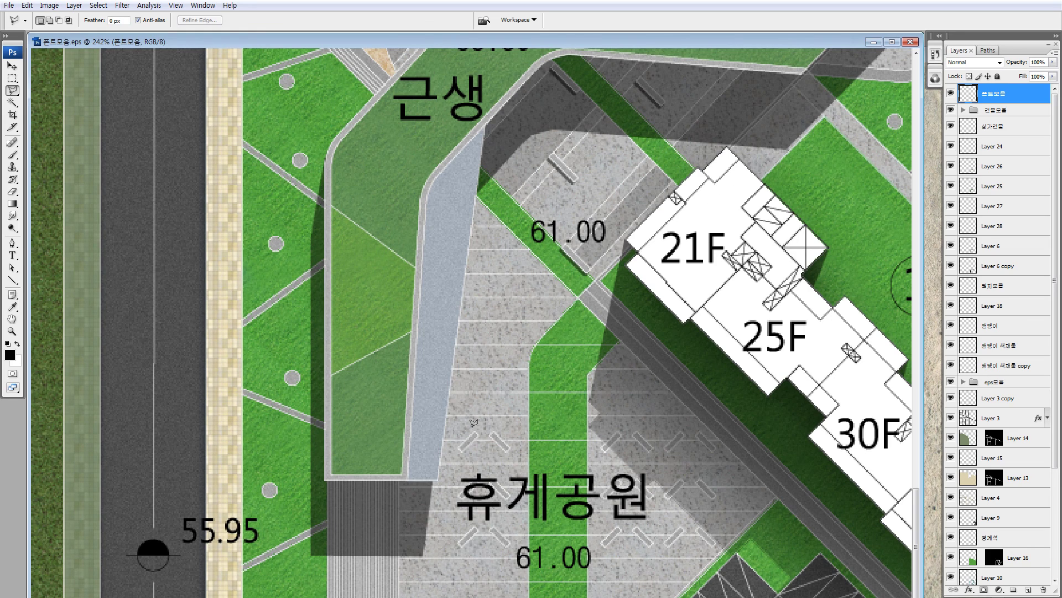
Step: Trim the Layer 6 copy shadow along the upper wing's inner side and slanted end with a Polygonal Lasso selection
{"action": "left_click_drag", "start_coordinate": [642, 245], "coordinate": [593, 362]}
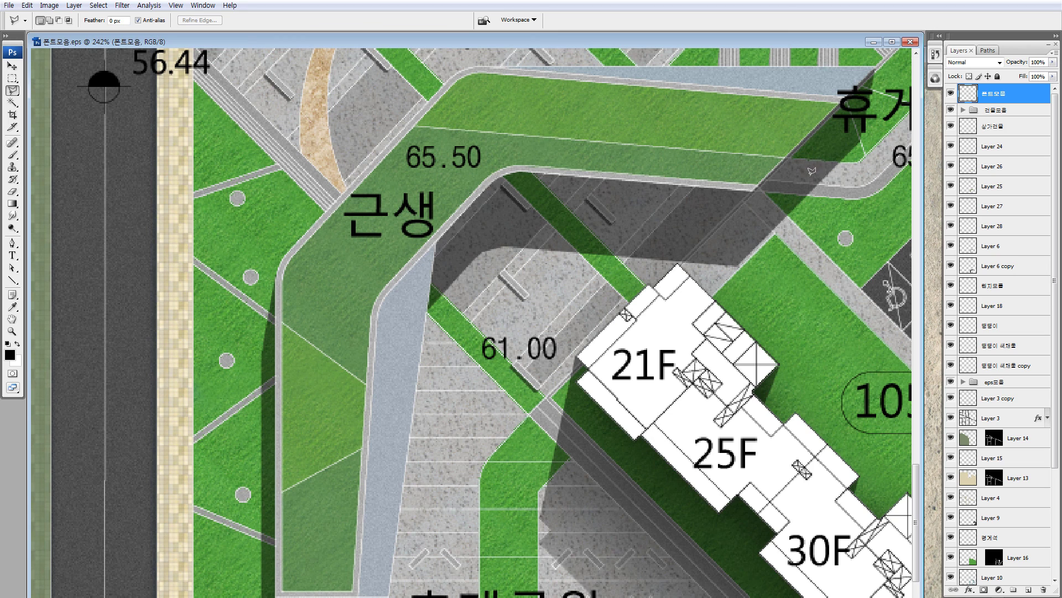
{"action": "key", "text": "v"}
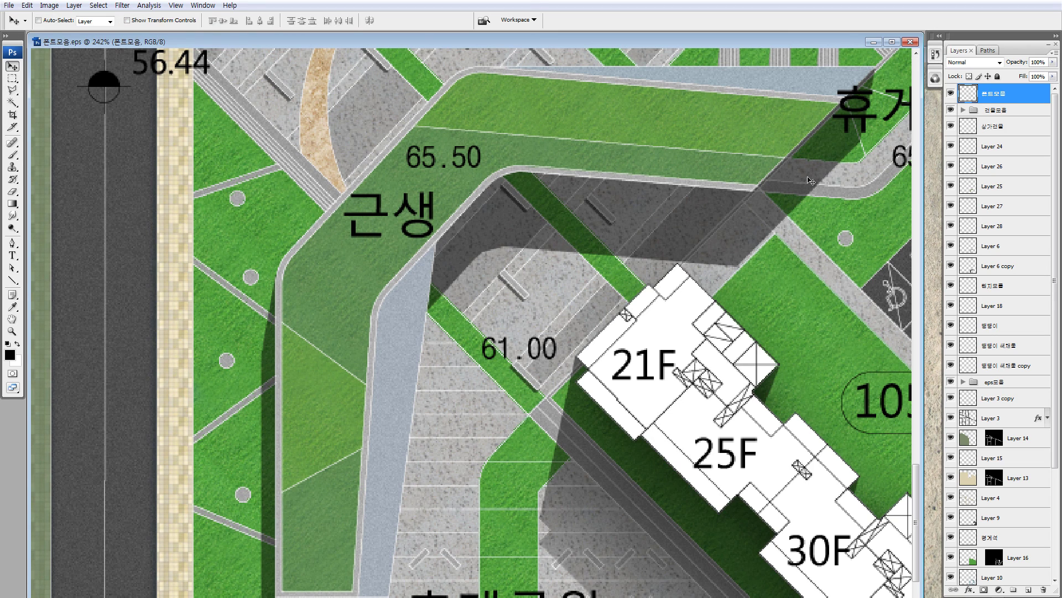
{"action": "left_click", "coordinate": [969, 267]}
{"action": "key", "text": "5"}
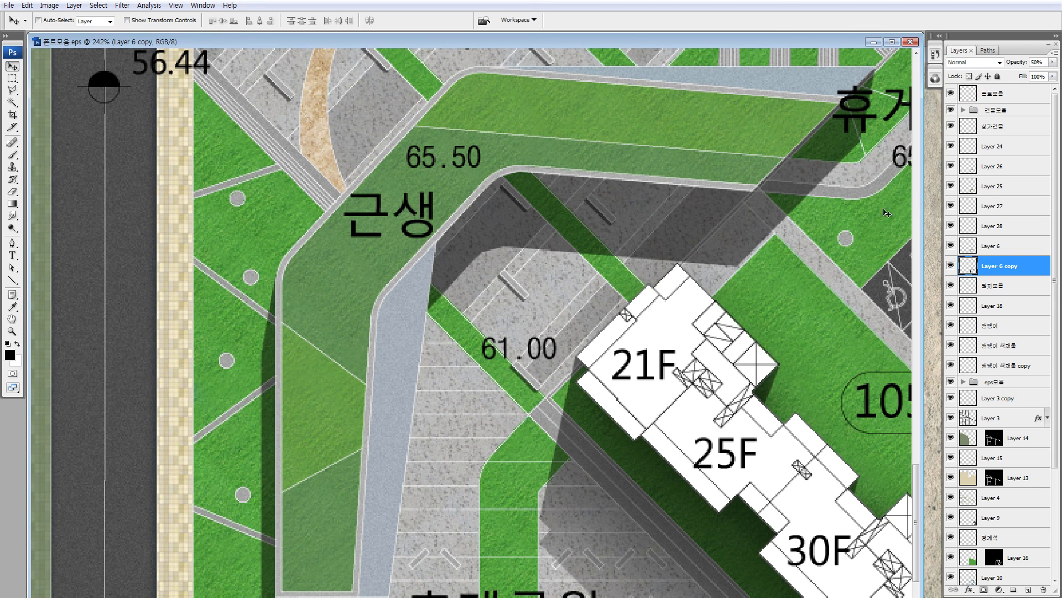
{"action": "key", "text": "l"}
{"action": "left_click_drag", "start_coordinate": [645, 257], "coordinate": [513, 321]}
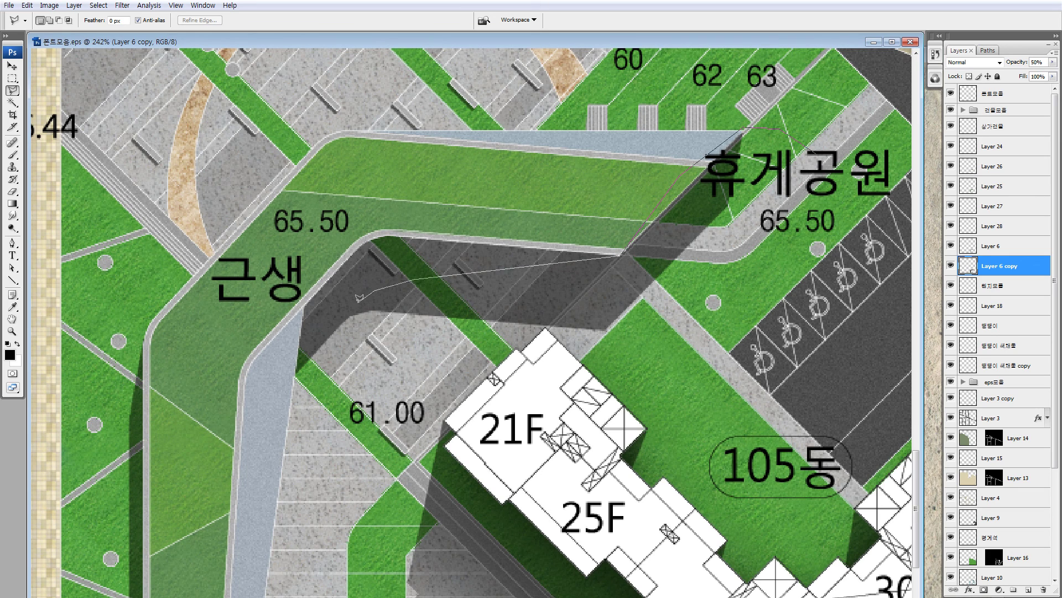
{"action": "left_click", "coordinate": [291, 378]}
{"action": "left_click", "coordinate": [345, 427]}
{"action": "left_click", "coordinate": [409, 436]}
{"action": "left_click", "coordinate": [741, 370]}
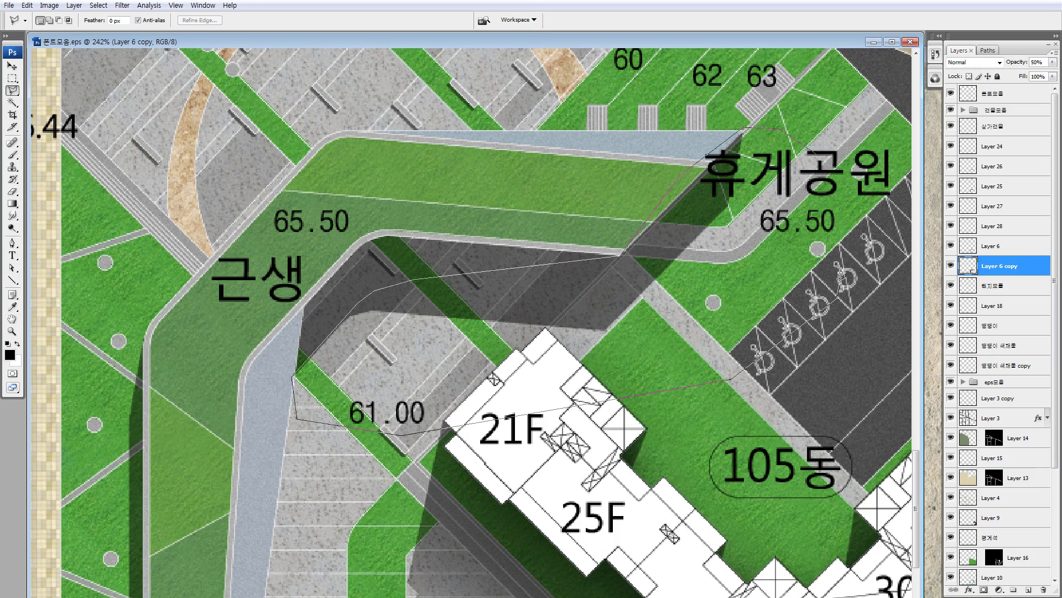
{"action": "double_click", "coordinate": [846, 274]}
{"action": "left_click_drag", "start_coordinate": [705, 250], "coordinate": [765, 371]}
{"action": "key", "text": "Delete"}
{"action": "key", "text": "ctrl+d"}
Step: Cut the shadow diagonally across the steps at the lower wing's end and shorten it on the adjoining paving
{"action": "key", "text": "ctrl+minus"}
{"action": "key", "text": "ctrl+minus"}
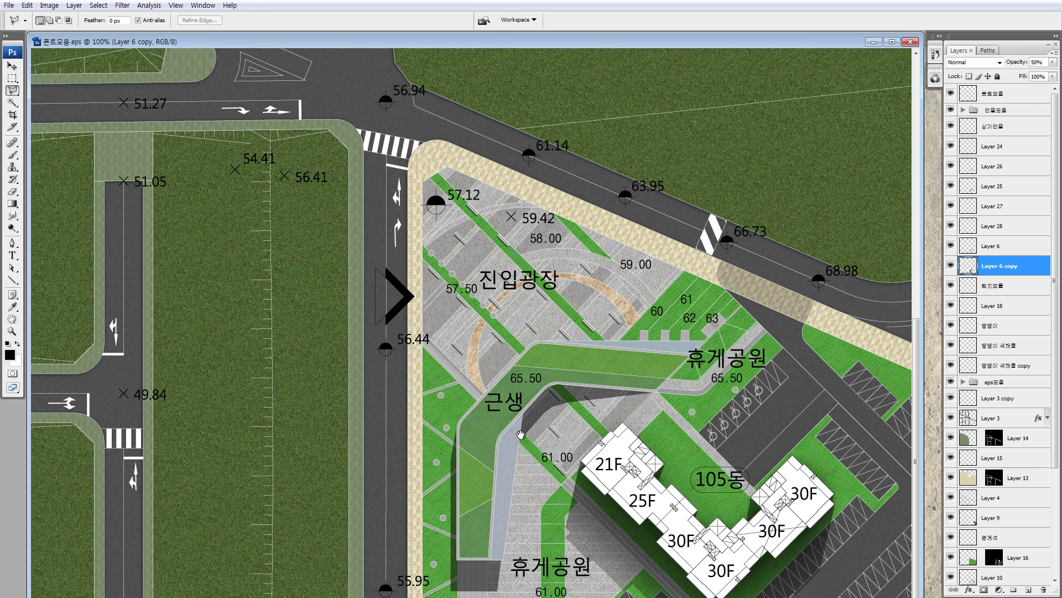
{"action": "left_click_drag", "start_coordinate": [521, 435], "coordinate": [534, 435]}
{"action": "key", "text": "z"}
{"action": "left_click_drag", "start_coordinate": [451, 501], "coordinate": [541, 595]}
{"action": "key", "text": "l"}
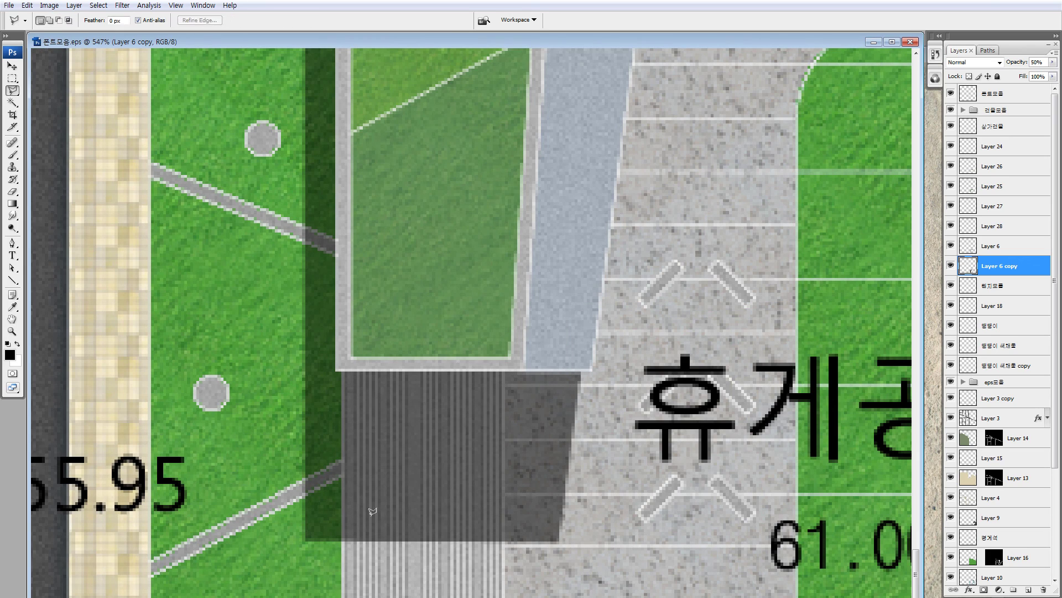
{"action": "left_click", "coordinate": [342, 541]}
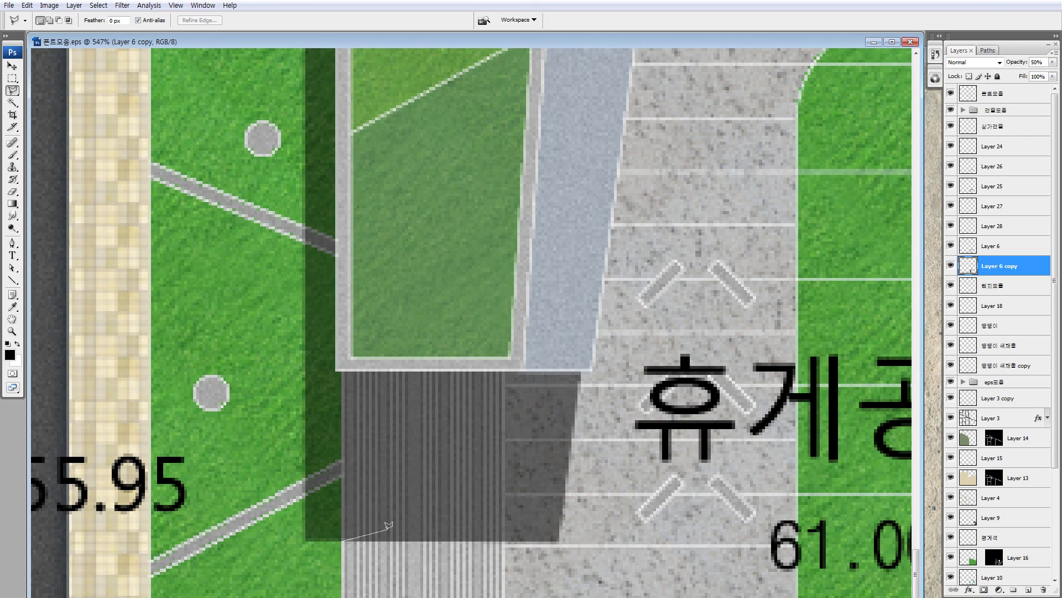
{"action": "left_click", "coordinate": [504, 477]}
{"action": "left_click", "coordinate": [594, 477]}
{"action": "left_click", "coordinate": [589, 596]}
{"action": "double_click", "coordinate": [389, 587]}
{"action": "left_click_drag", "start_coordinate": [410, 559], "coordinate": [559, 579], "text": "ctrl"}
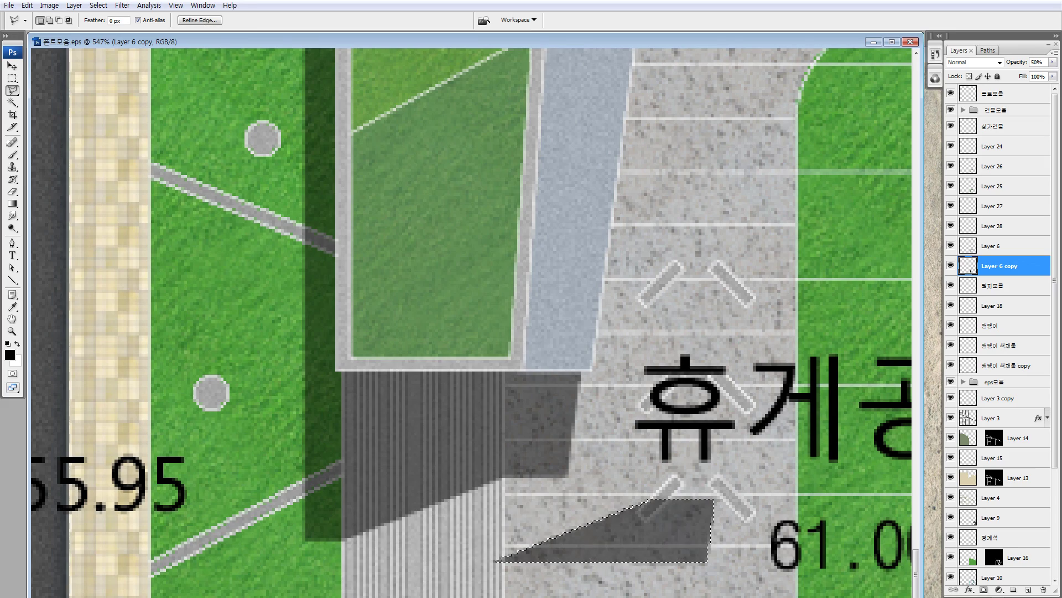
{"action": "key", "text": "Delete"}
{"action": "scroll", "coordinate": [559, 578], "scroll_direction": "down", "scroll_amount": 5}
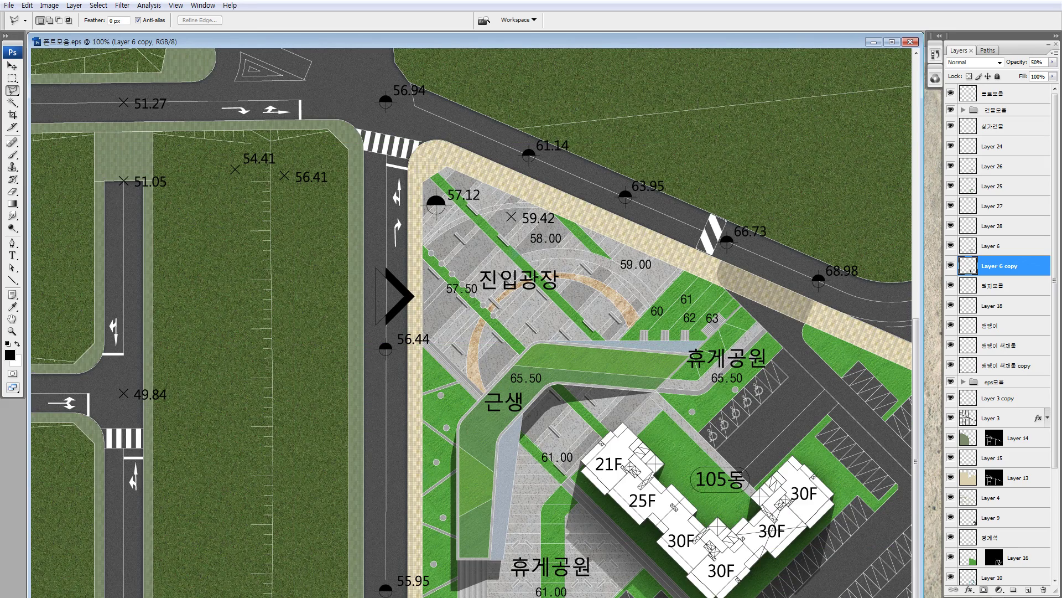
Step: Add a new layer above Layer 6 copy and set up a soft 60 px black brush at 24% opacity
{"action": "left_click", "coordinate": [1027, 590]}
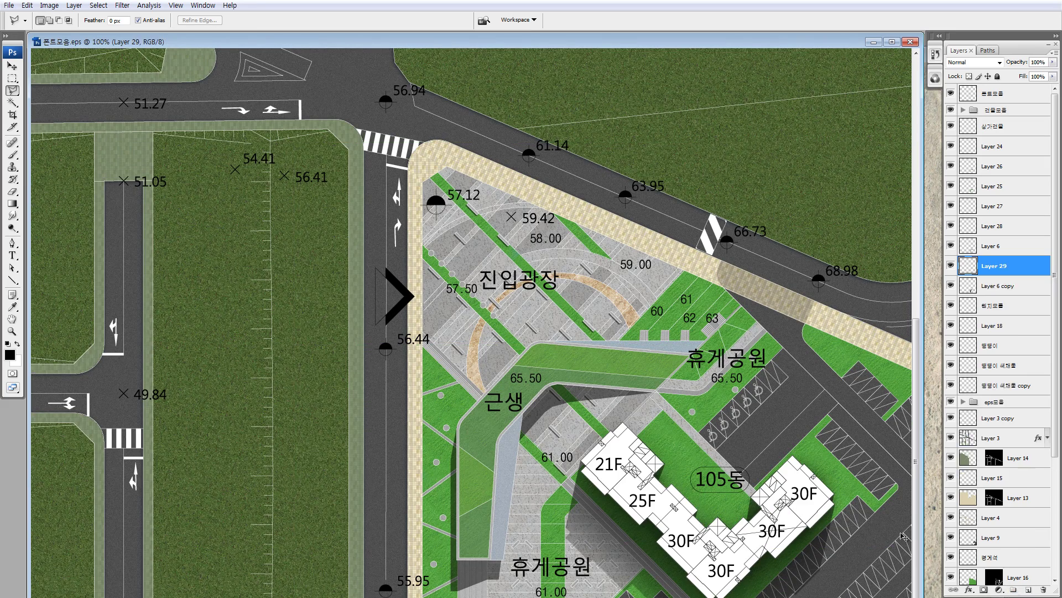
{"action": "key", "text": "b"}
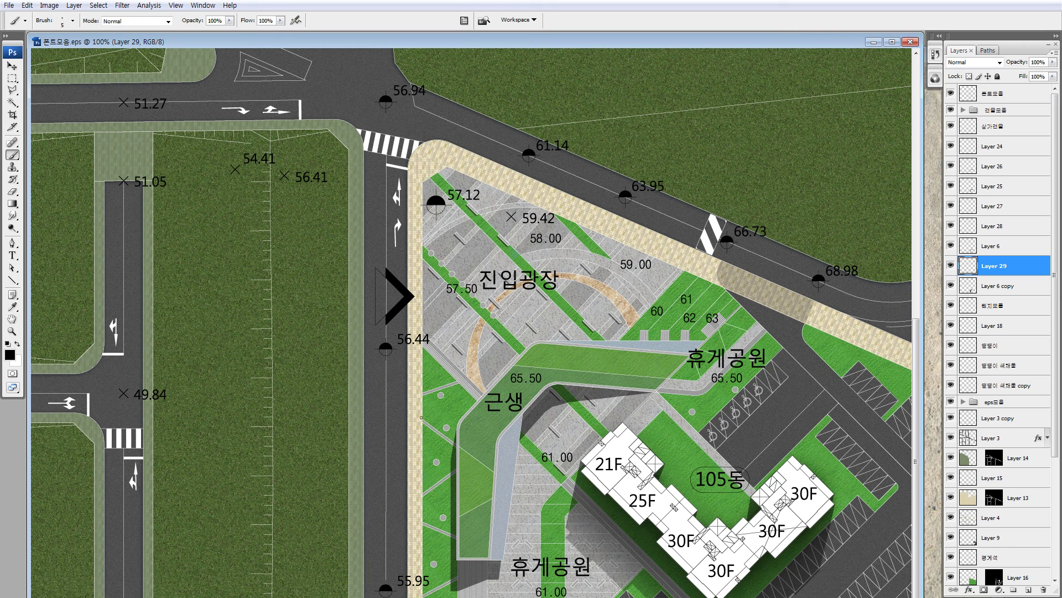
{"action": "left_click", "coordinate": [73, 22]}
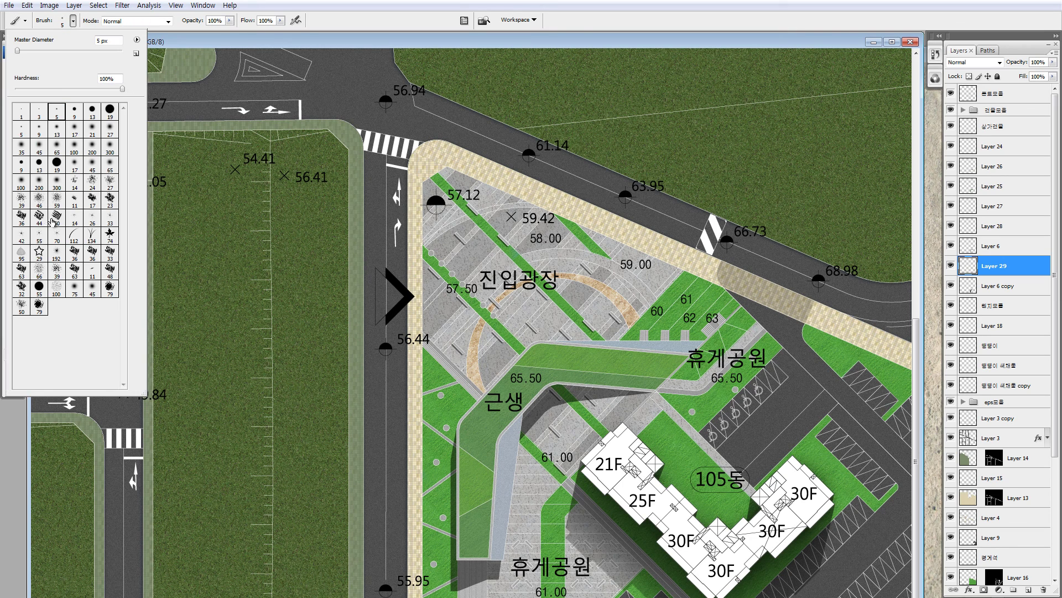
{"action": "left_click", "coordinate": [60, 186]}
{"action": "key", "text": "Return"}
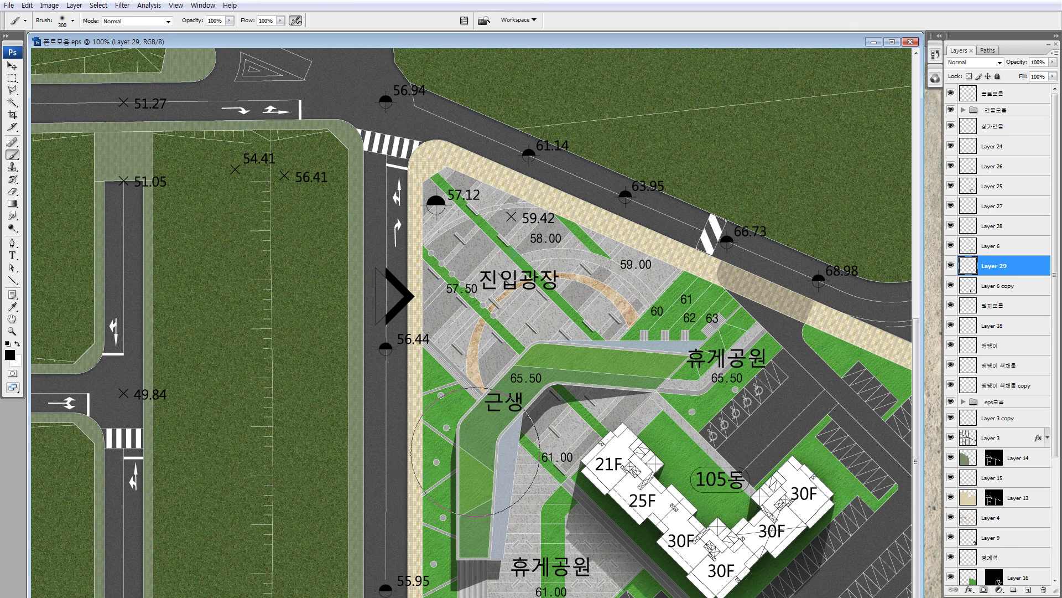
{"action": "key", "text": "bracketleft"}
{"action": "key", "text": "bracketleft"}
{"action": "key", "text": "bracketleft"}
{"action": "key", "text": "bracketleft"}
{"action": "key", "text": "bracketleft"}
{"action": "key", "text": "bracketleft"}
{"action": "key", "text": "bracketleft"}
{"action": "key", "text": "bracketleft"}
{"action": "key", "text": "bracketleft"}
{"action": "key", "text": "bracketleft"}
{"action": "left_click_drag", "start_coordinate": [191, 25], "coordinate": [148, 23]}
Step: Brush soft black shading along the curved commercial building's outer and inner edges, from the lower wing around to the upper wing
{"action": "left_click_drag", "start_coordinate": [456, 554], "coordinate": [461, 474]}
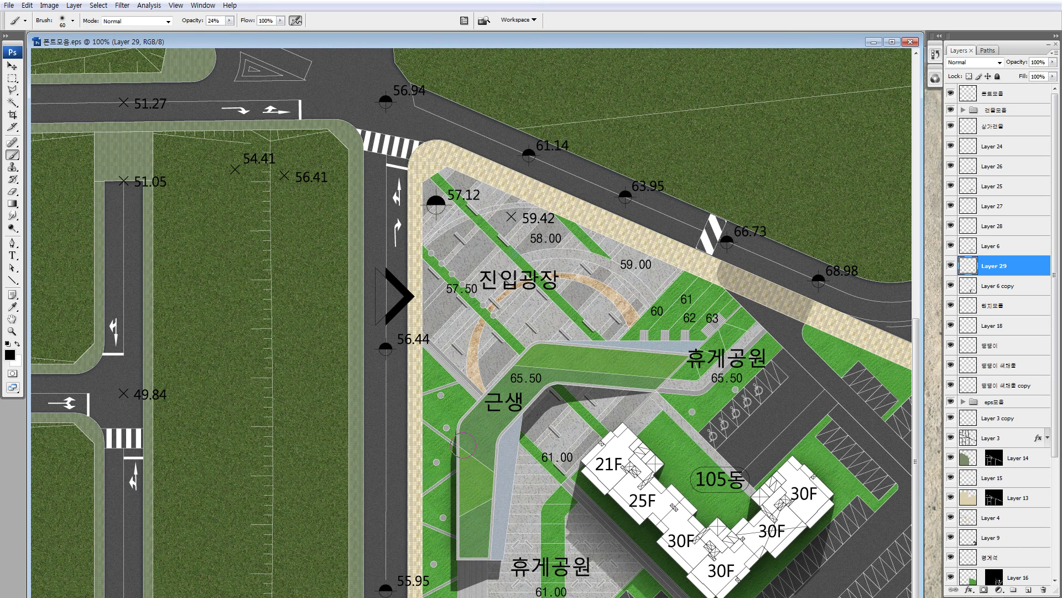
{"action": "left_click_drag", "start_coordinate": [480, 408], "coordinate": [528, 361]}
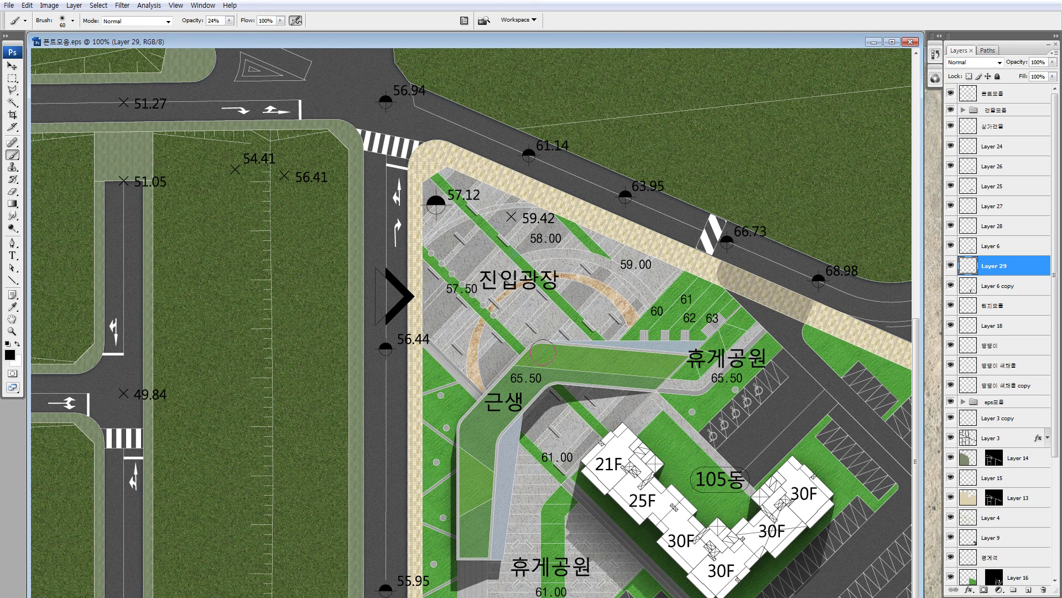
{"action": "left_click_drag", "start_coordinate": [535, 405], "coordinate": [563, 375]}
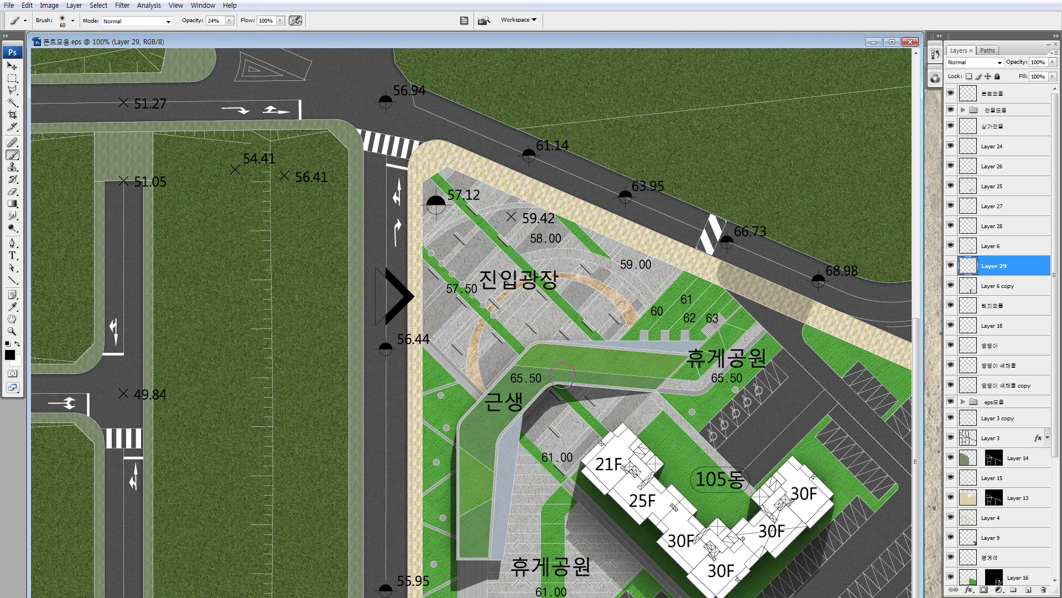
{"action": "left_click_drag", "start_coordinate": [493, 560], "coordinate": [527, 405]}
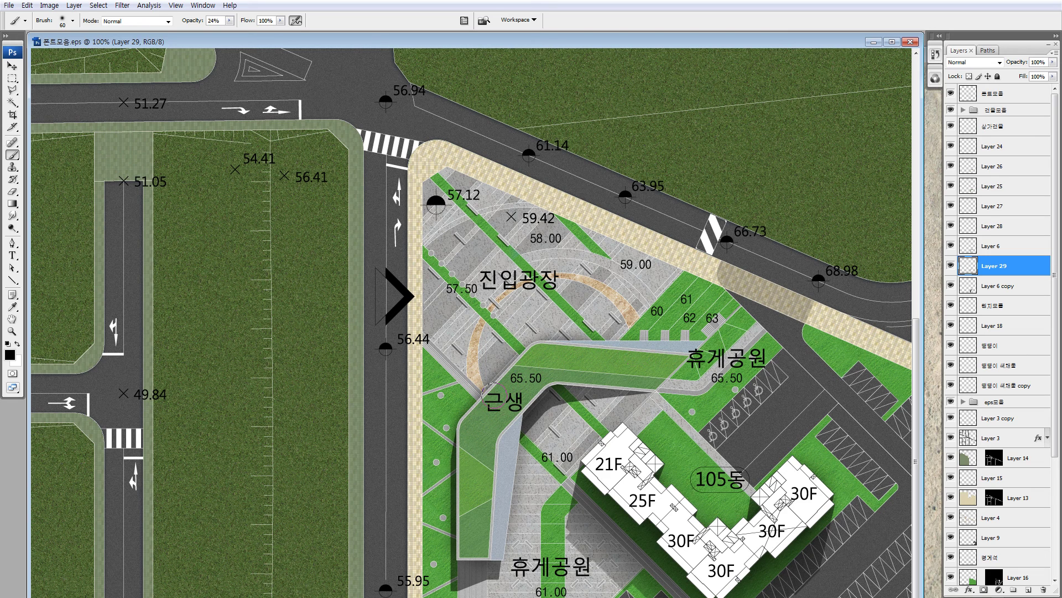
{"action": "left_click_drag", "start_coordinate": [569, 354], "coordinate": [613, 350]}
{"action": "left_click_drag", "start_coordinate": [684, 349], "coordinate": [668, 352]}
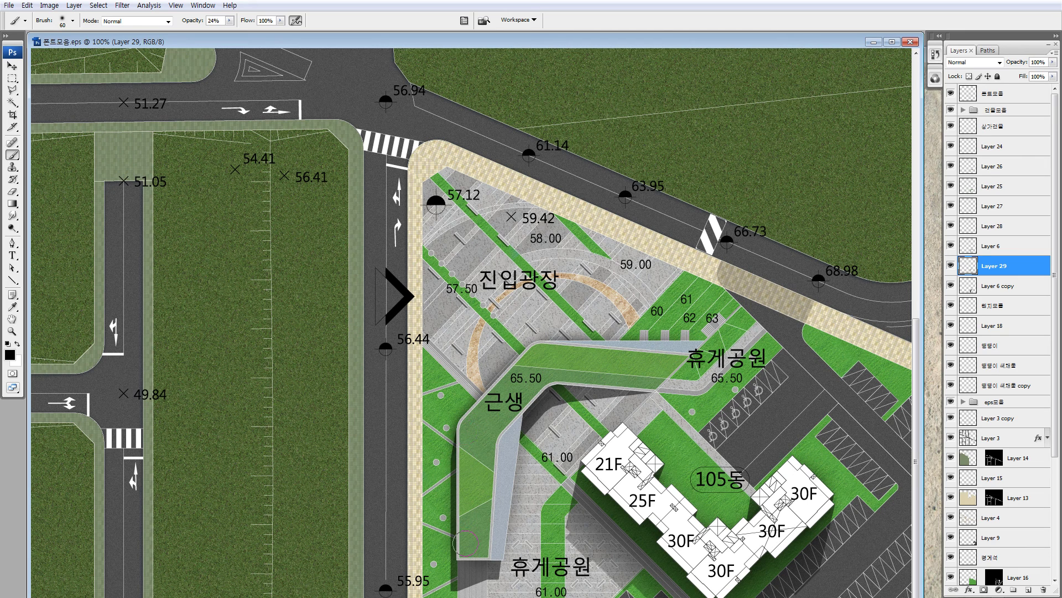
{"action": "mouse_move", "coordinate": [463, 555]}
{"action": "left_mouse_down"}
{"action": "mouse_move", "coordinate": [463, 573]}
{"action": "mouse_move", "coordinate": [498, 548]}
{"action": "mouse_move", "coordinate": [520, 416]}
{"action": "mouse_move", "coordinate": [547, 387]}
{"action": "mouse_move", "coordinate": [617, 387]}
{"action": "mouse_move", "coordinate": [557, 387]}
{"action": "mouse_move", "coordinate": [546, 357]}
{"action": "left_mouse_up"}
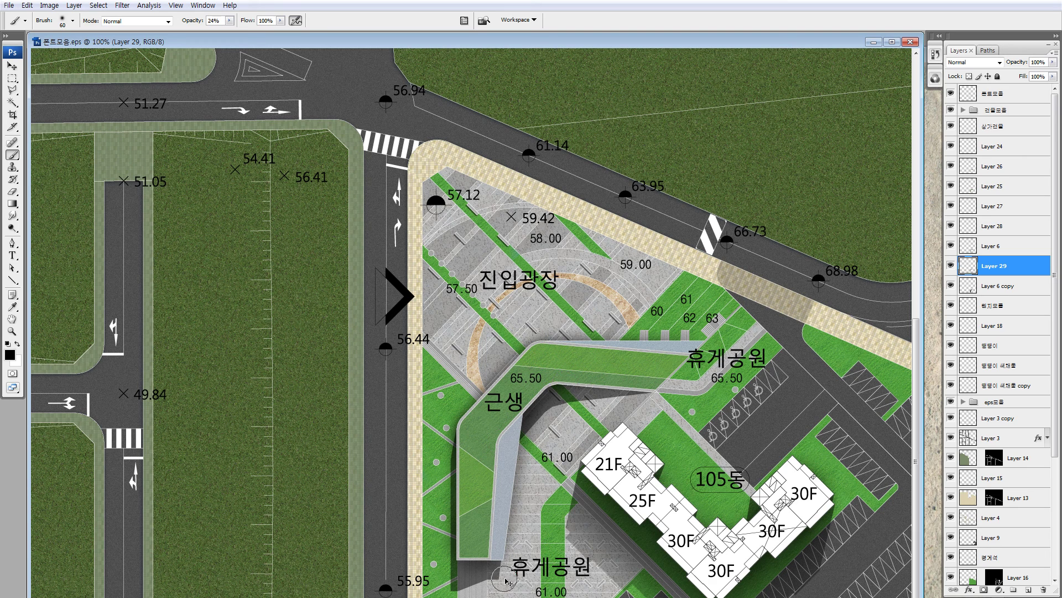
Step: Fade the end of the Layer 6 copy shadow with a soft eraser enlarged to 100 px
{"action": "left_click", "coordinate": [966, 288]}
{"action": "key", "text": "e"}
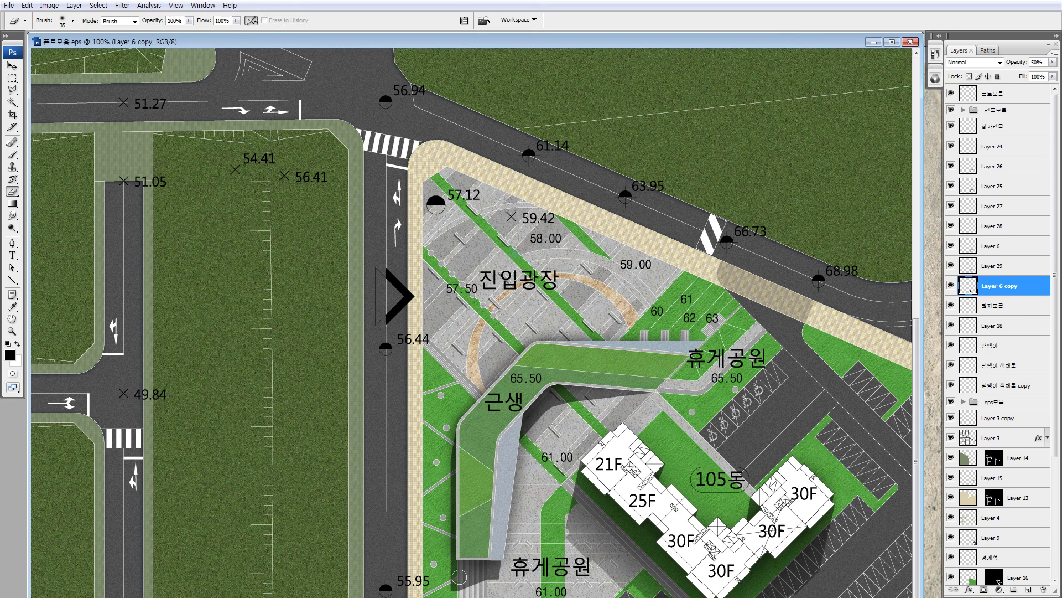
{"action": "key", "text": "bracketright"}
{"action": "key", "text": "bracketright"}
{"action": "key", "text": "bracketright"}
{"action": "key", "text": "bracketright"}
{"action": "key", "text": "bracketright"}
{"action": "key", "text": "bracketright"}
{"action": "key", "text": "bracketright"}
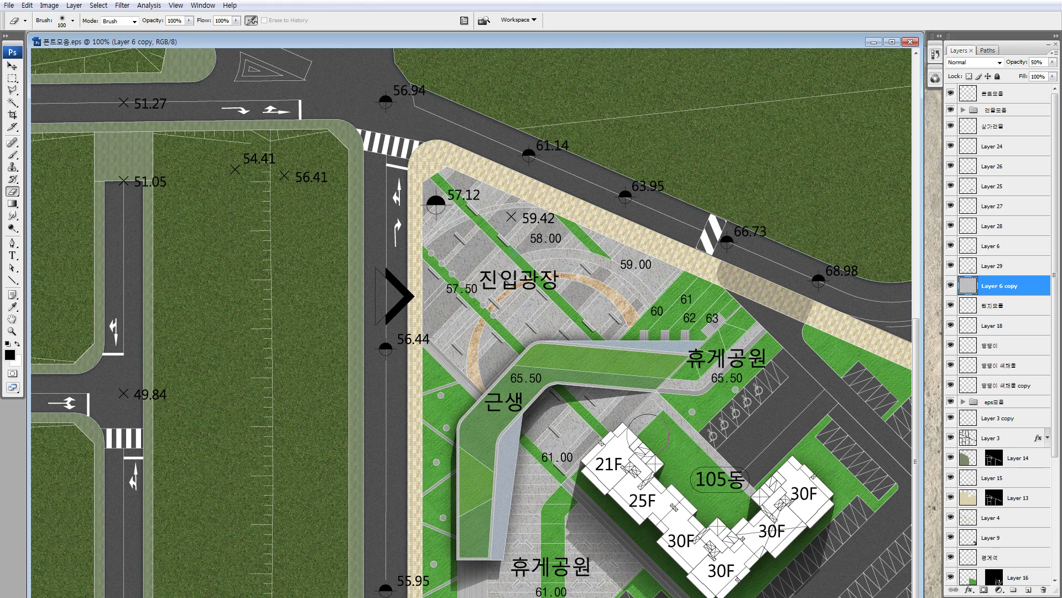
Step: Hide the 폰트모음 text layer to clear the labels off the terraced lawn beside the upper wing
{"action": "key", "text": "ctrl+minus"}
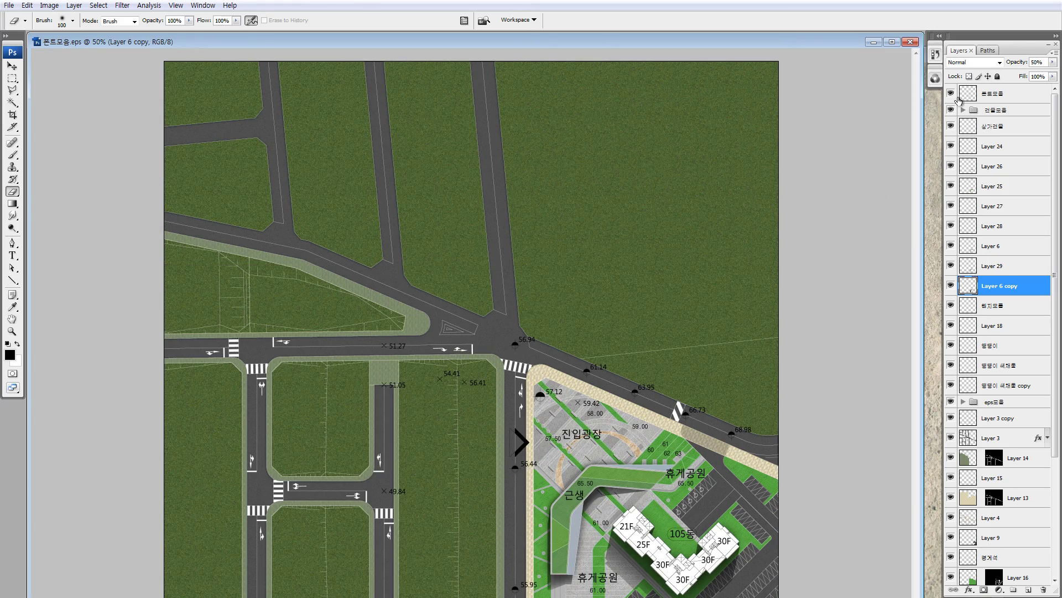
{"action": "left_click", "coordinate": [950, 93]}
{"action": "key", "text": "ctrl+minus"}
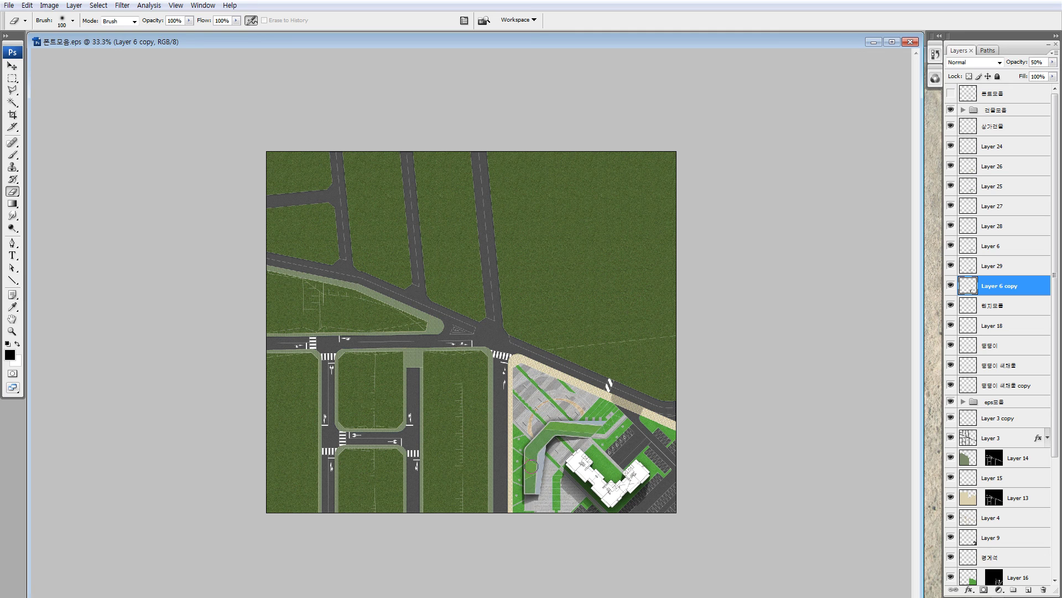
{"action": "key", "text": "z"}
{"action": "mouse_move", "coordinate": [528, 395]}
{"action": "left_mouse_down"}
{"action": "mouse_move", "coordinate": [603, 409]}
{"action": "mouse_move", "coordinate": [654, 442]}
{"action": "left_mouse_up"}
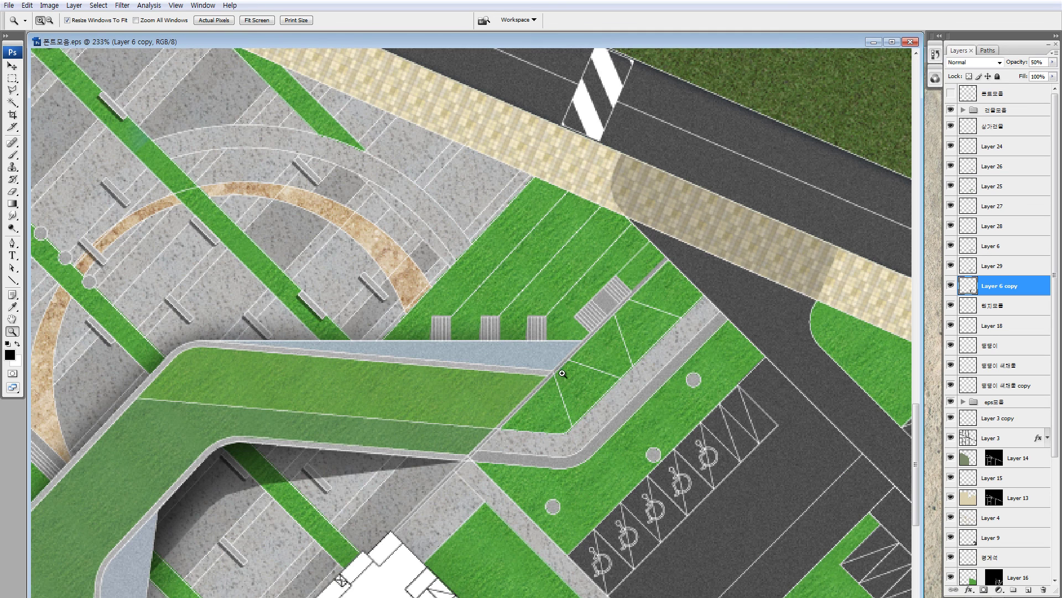
{"action": "key", "text": "v"}
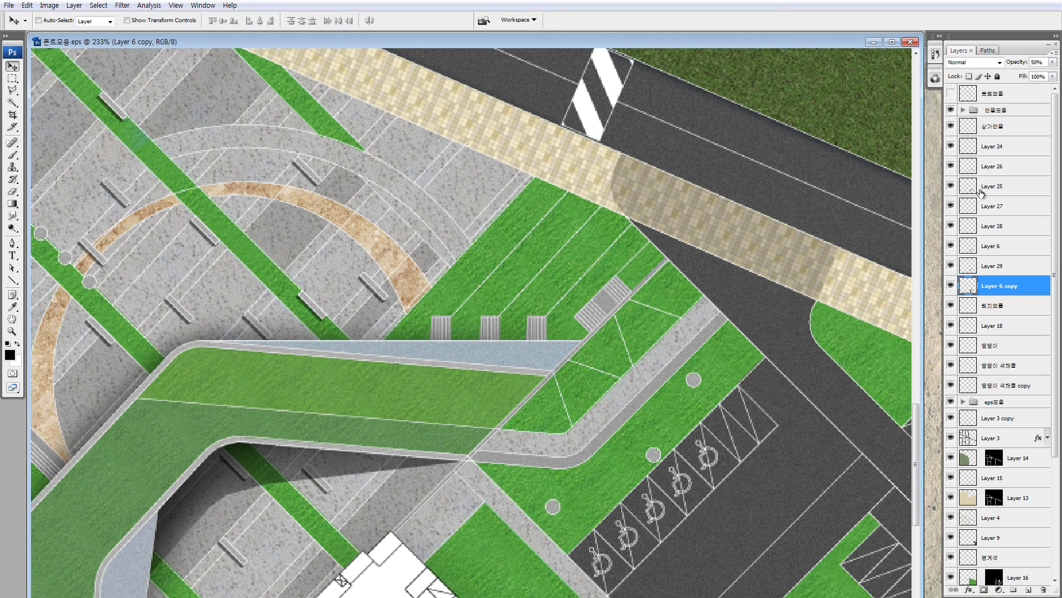
{"action": "left_click", "coordinate": [951, 93]}
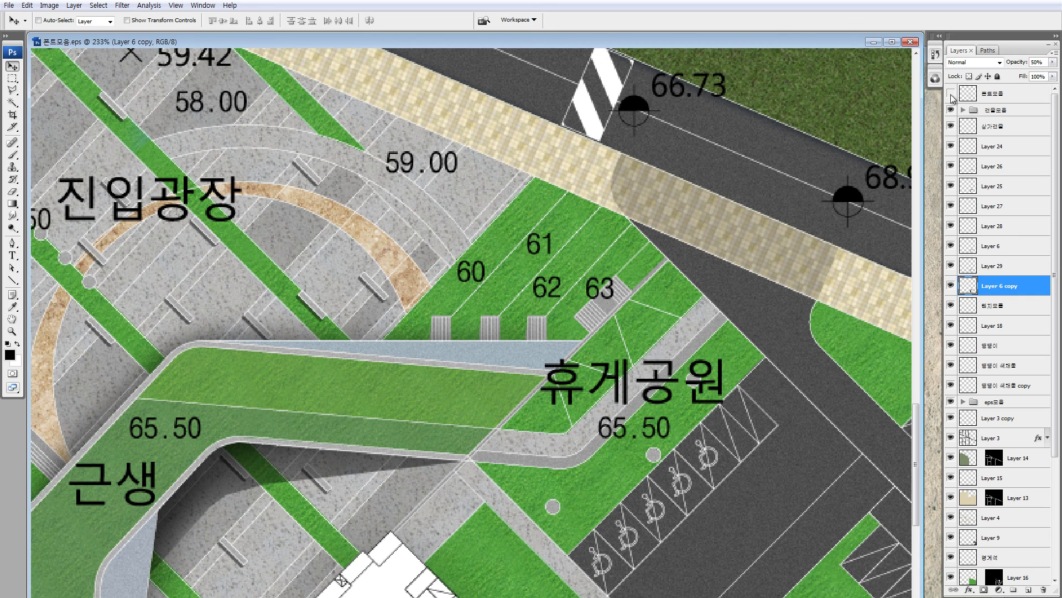
{"action": "left_click", "coordinate": [950, 93]}
{"action": "key", "text": "z"}
{"action": "left_click_drag", "start_coordinate": [355, 179], "coordinate": [749, 344]}
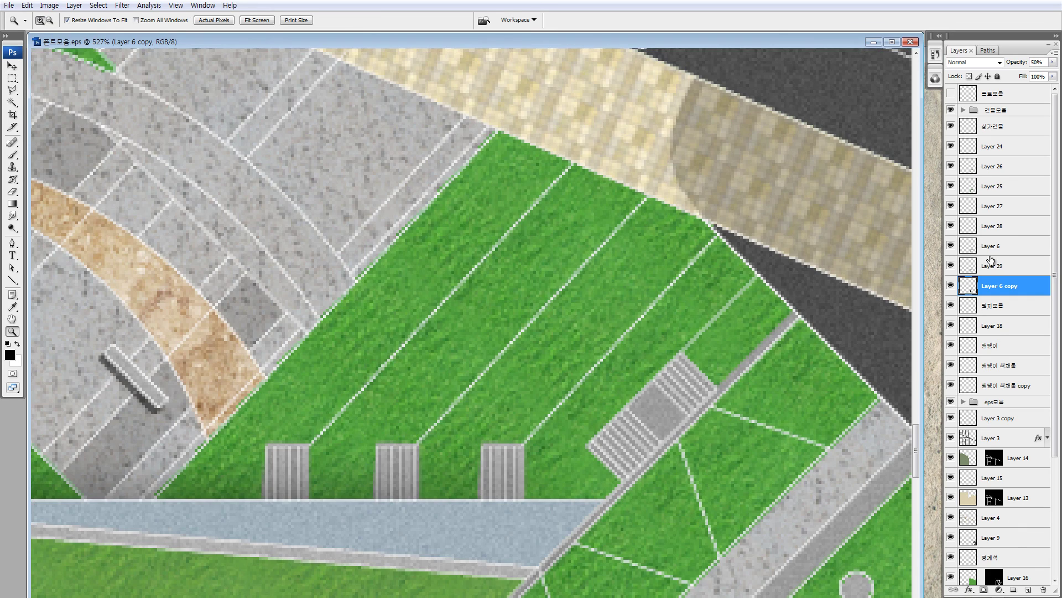
Step: Add a new layer above the 건물모음 group and outline the terraces bordering the diagonal stairs with the Polygonal Lasso
{"action": "left_click", "coordinate": [1007, 110]}
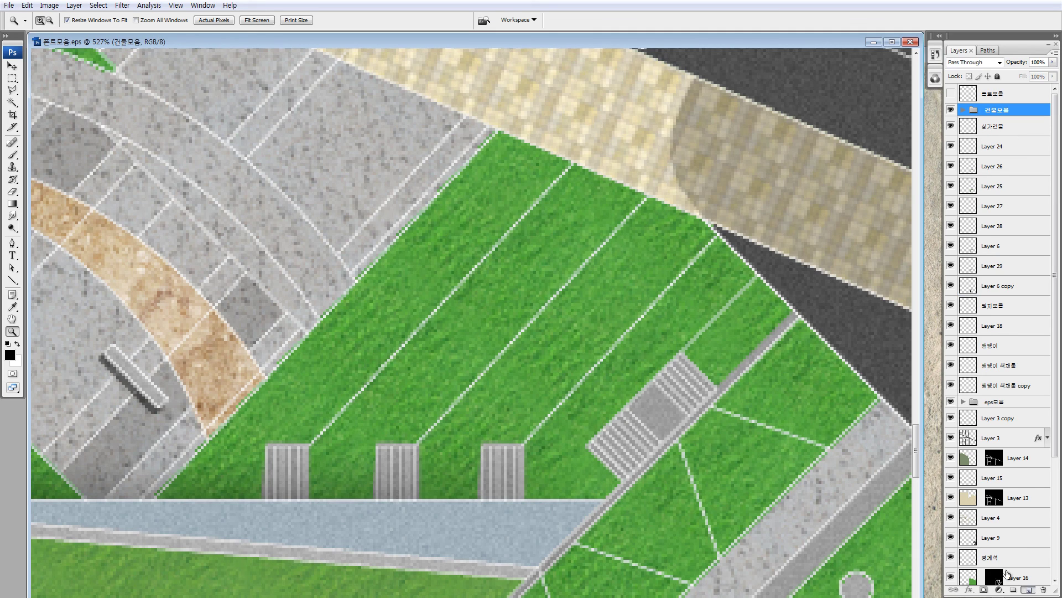
{"action": "left_click", "coordinate": [1030, 589]}
{"action": "key", "text": "l"}
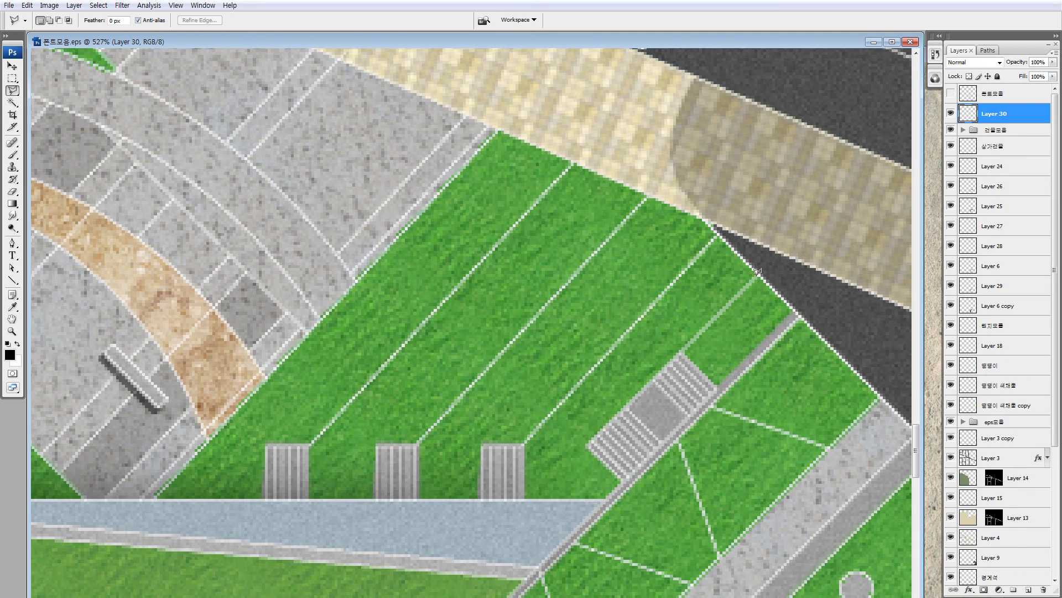
{"action": "left_click", "coordinate": [586, 445]}
{"action": "left_click", "coordinate": [585, 519]}
{"action": "left_click", "coordinate": [496, 538]}
{"action": "left_click", "coordinate": [341, 505]}
{"action": "left_click", "coordinate": [430, 238]}
{"action": "left_click", "coordinate": [652, 170]}
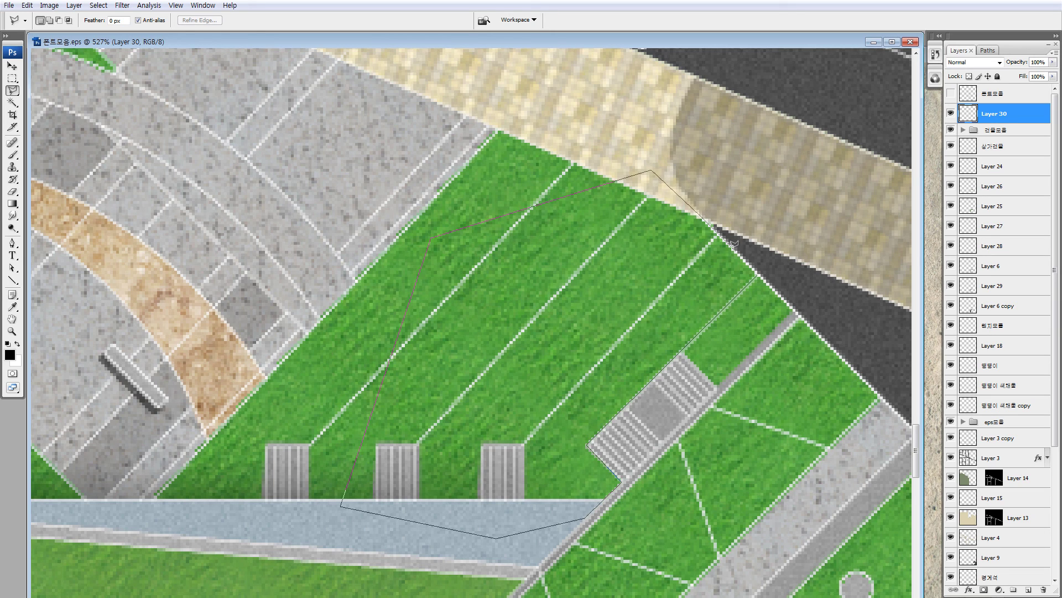
{"action": "left_click", "coordinate": [757, 270]}
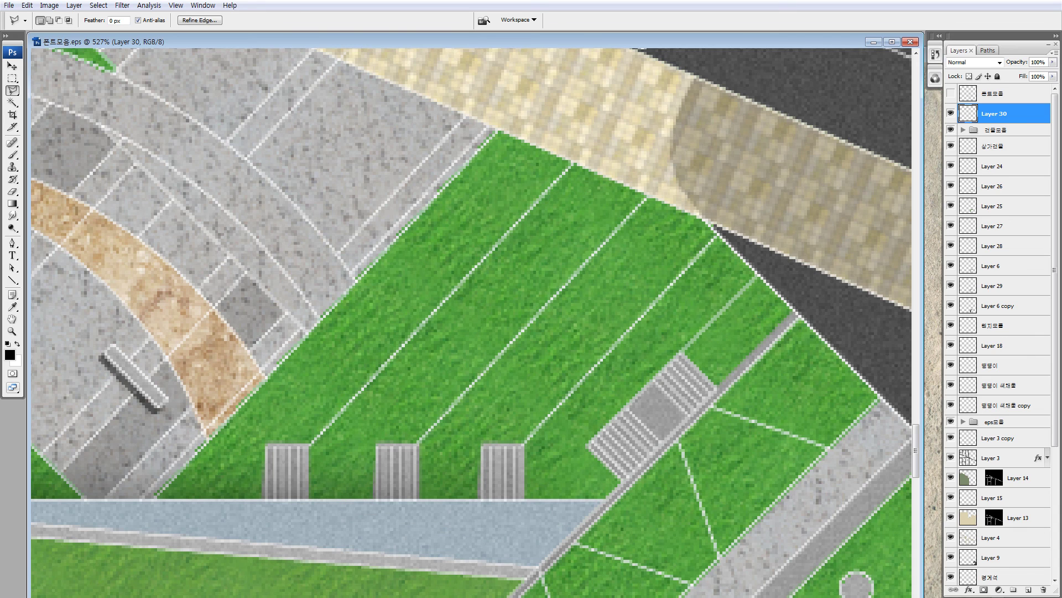
Step: Brush a soft shadow on the grass along the diagonal stairs and the terrace line continuing from them
{"action": "key", "text": "b"}
{"action": "left_click", "coordinate": [620, 463]}
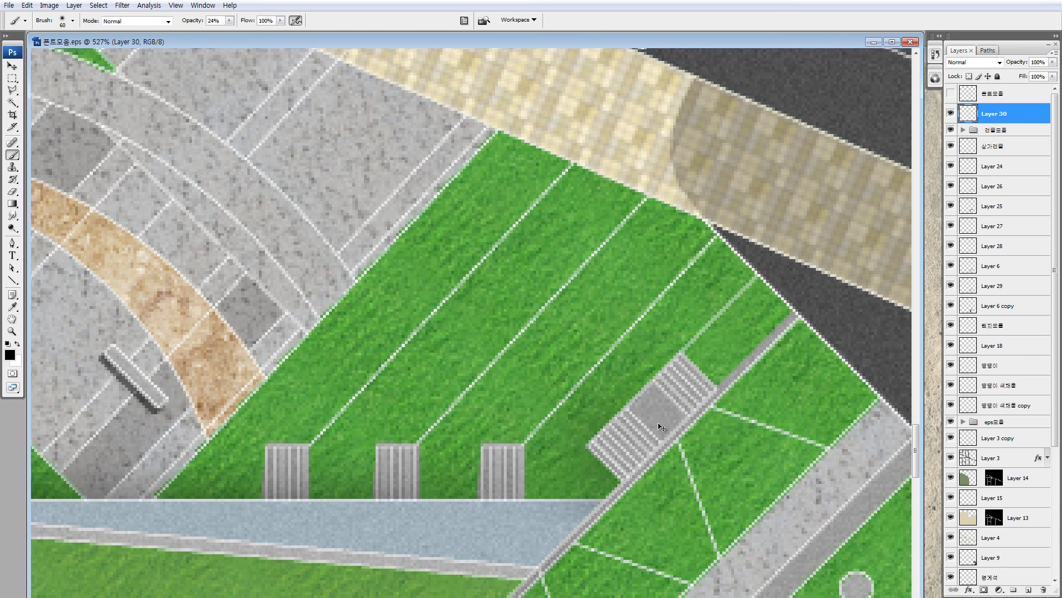
{"action": "mouse_move", "coordinate": [597, 443]}
{"action": "left_mouse_down"}
{"action": "mouse_move", "coordinate": [736, 276]}
{"action": "mouse_move", "coordinate": [703, 332]}
{"action": "left_mouse_up"}
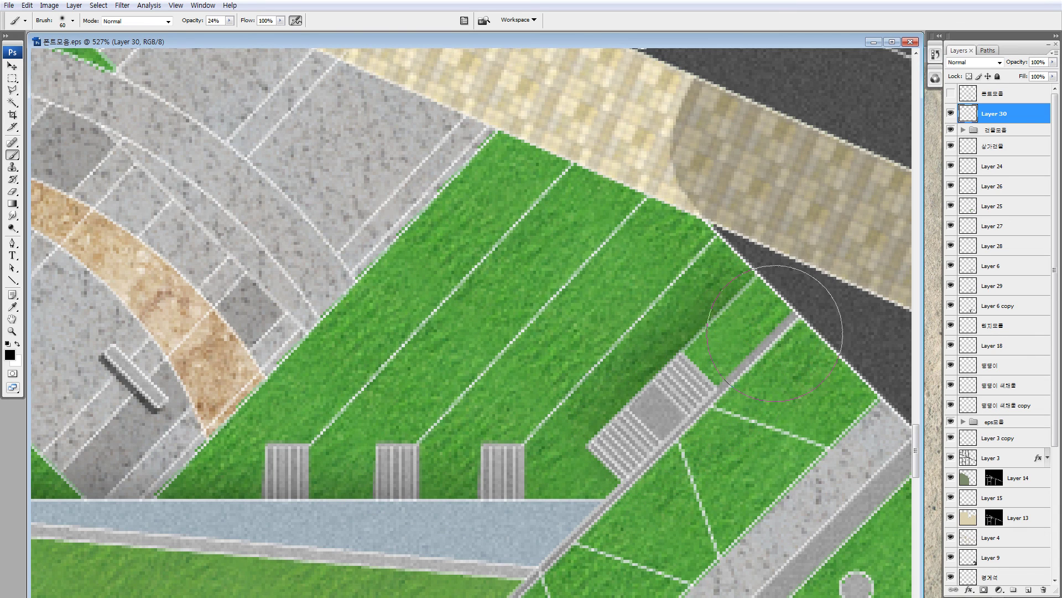
Step: Subtract the terrace next to the diagonal stairs from the selection, following the next terrace line and around its small staircase
{"action": "key", "text": "l"}
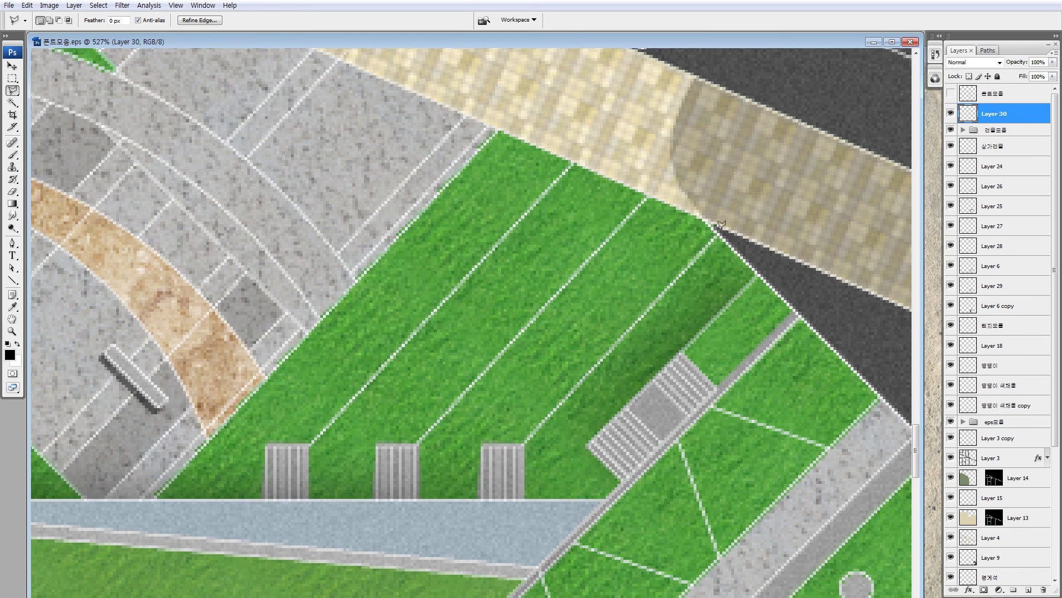
{"action": "left_click", "coordinate": [719, 236], "text": "alt"}
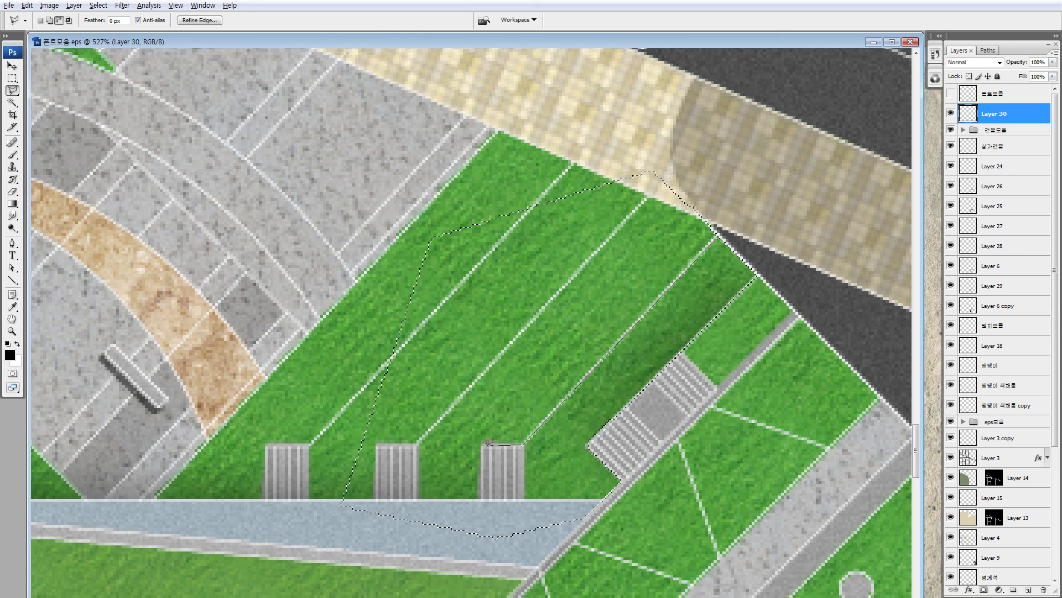
{"action": "left_click", "coordinate": [476, 517]}
{"action": "left_click", "coordinate": [579, 546]}
{"action": "double_click", "coordinate": [825, 272]}
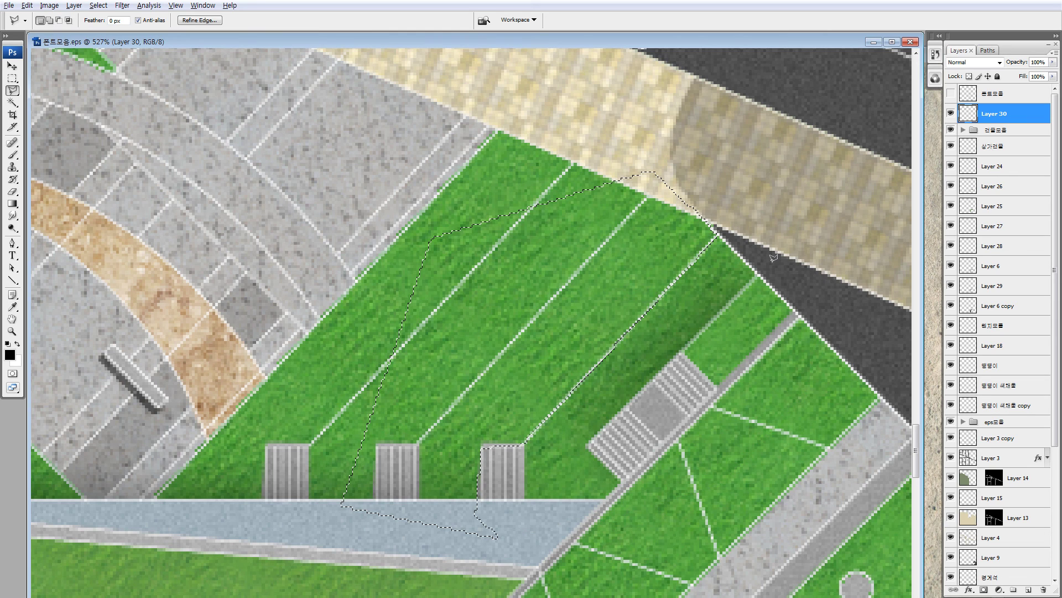
Step: Hide the selection edges and brush a soft shadow along the second terrace line and its small staircase
{"action": "key", "text": "ctrl+h"}
{"action": "key", "text": "b"}
{"action": "mouse_move", "coordinate": [504, 488]}
{"action": "left_mouse_down"}
{"action": "mouse_move", "coordinate": [575, 381]}
{"action": "mouse_move", "coordinate": [714, 277]}
{"action": "mouse_move", "coordinate": [720, 260]}
{"action": "mouse_move", "coordinate": [689, 335]}
{"action": "left_mouse_up"}
{"action": "key", "text": "ctrl+z"}
{"action": "mouse_move", "coordinate": [723, 281]}
{"action": "left_mouse_down"}
{"action": "mouse_move", "coordinate": [745, 178]}
{"action": "mouse_move", "coordinate": [768, 130]}
{"action": "left_mouse_up"}
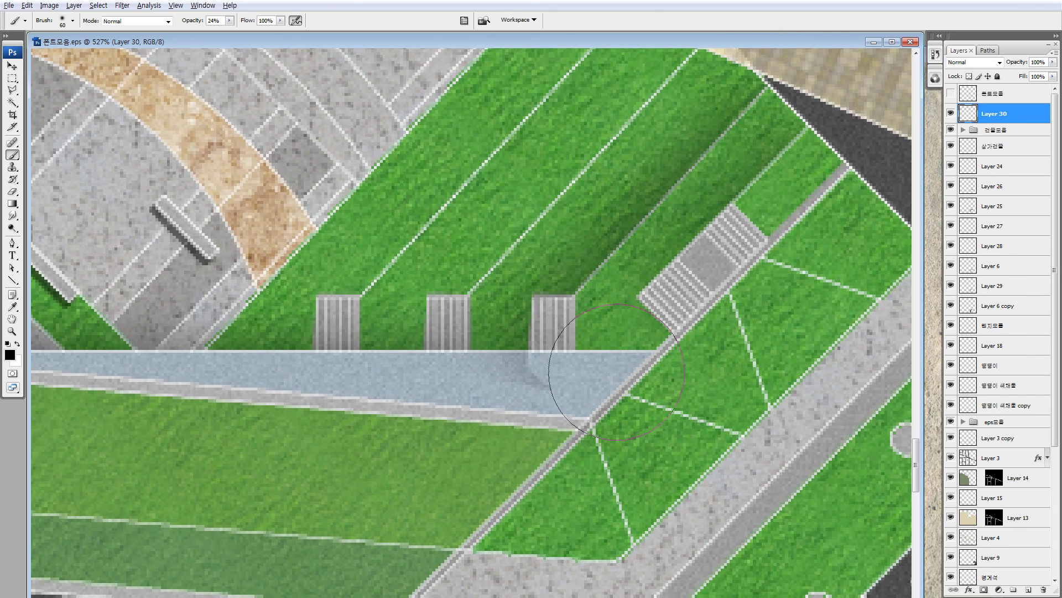
Step: Lasso the shading that spilled onto the blue-grey roof strip, delete it and deselect
{"action": "key", "text": "l"}
{"action": "left_click", "coordinate": [662, 349]}
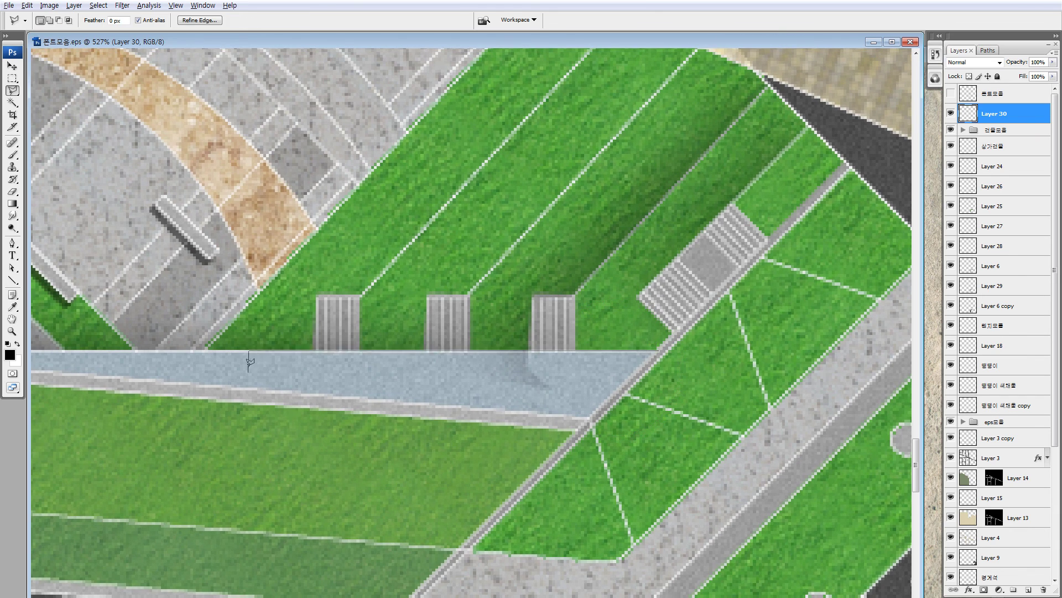
{"action": "left_click", "coordinate": [249, 404]}
{"action": "double_click", "coordinate": [613, 478]}
{"action": "left_click_drag", "start_coordinate": [519, 379], "coordinate": [565, 444]}
{"action": "key", "text": "Delete"}
{"action": "key", "text": "ctrl+d"}
Step: Lasso the remaining lawn terraces along the roof edge, around the middle small staircase and up the adjoining terrace line
{"action": "left_click_drag", "start_coordinate": [475, 333], "coordinate": [580, 397]}
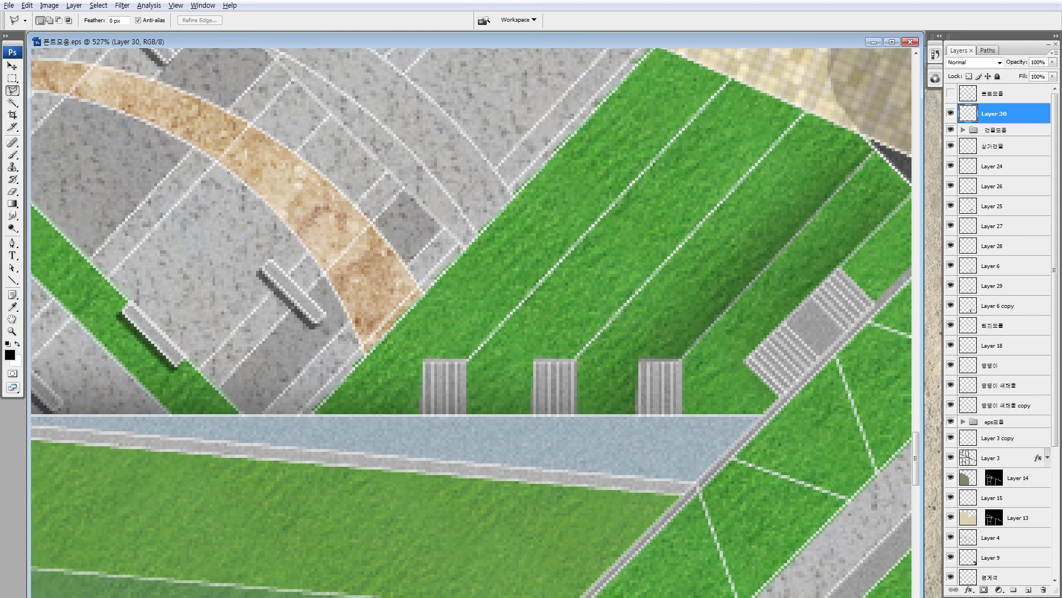
{"action": "left_click", "coordinate": [313, 412]}
{"action": "left_click", "coordinate": [532, 413]}
{"action": "double_click", "coordinate": [532, 410]}
{"action": "left_click", "coordinate": [575, 359]}
{"action": "left_click_drag", "start_coordinate": [661, 239], "coordinate": [514, 359]}
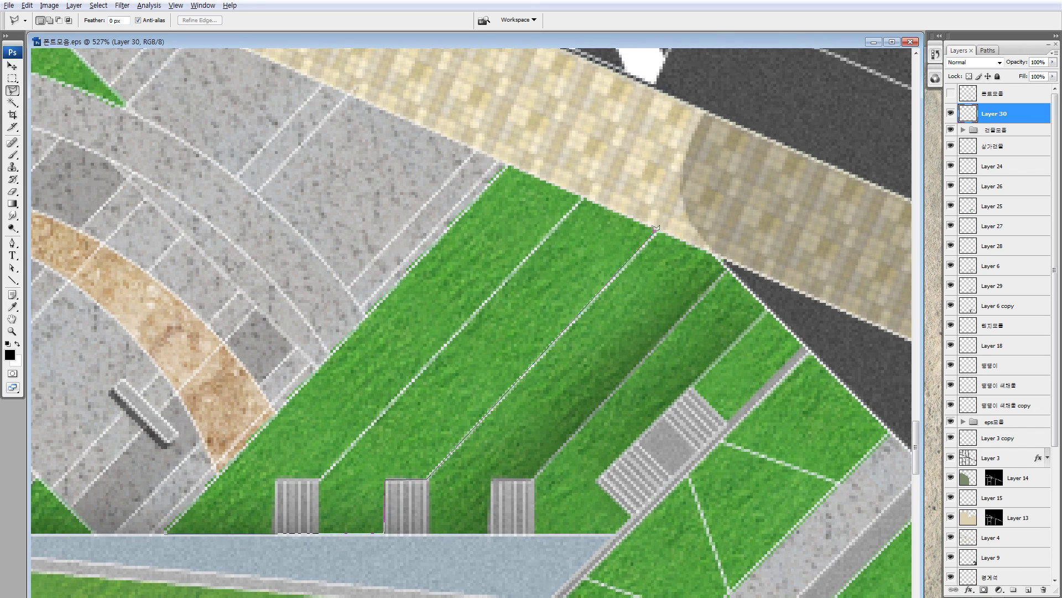
{"action": "left_click_drag", "start_coordinate": [511, 161], "coordinate": [654, 185]}
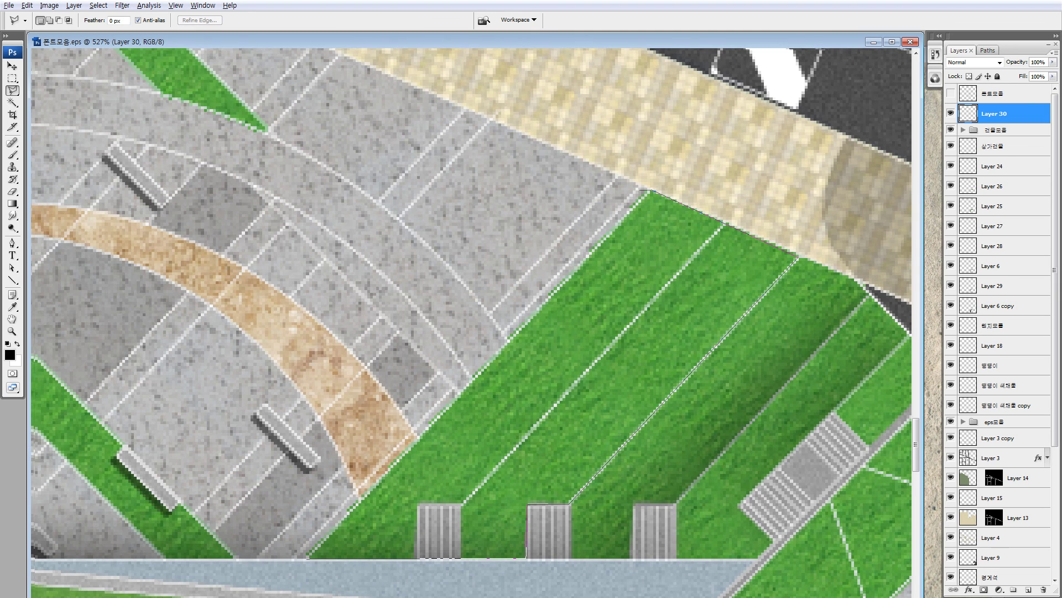
{"action": "left_click", "coordinate": [496, 123]}
{"action": "double_click", "coordinate": [278, 377]}
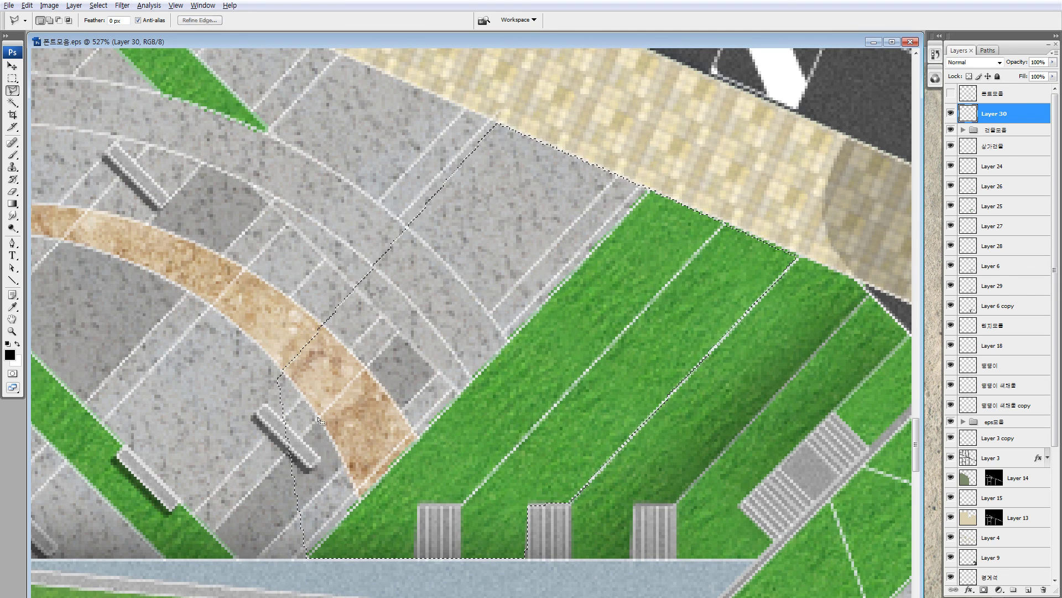
Step: With the selection edges hidden, brush a soft shadow along the terrace line at the middle small staircase, and deselect
{"action": "key", "text": "ctrl+h"}
{"action": "key", "text": "b"}
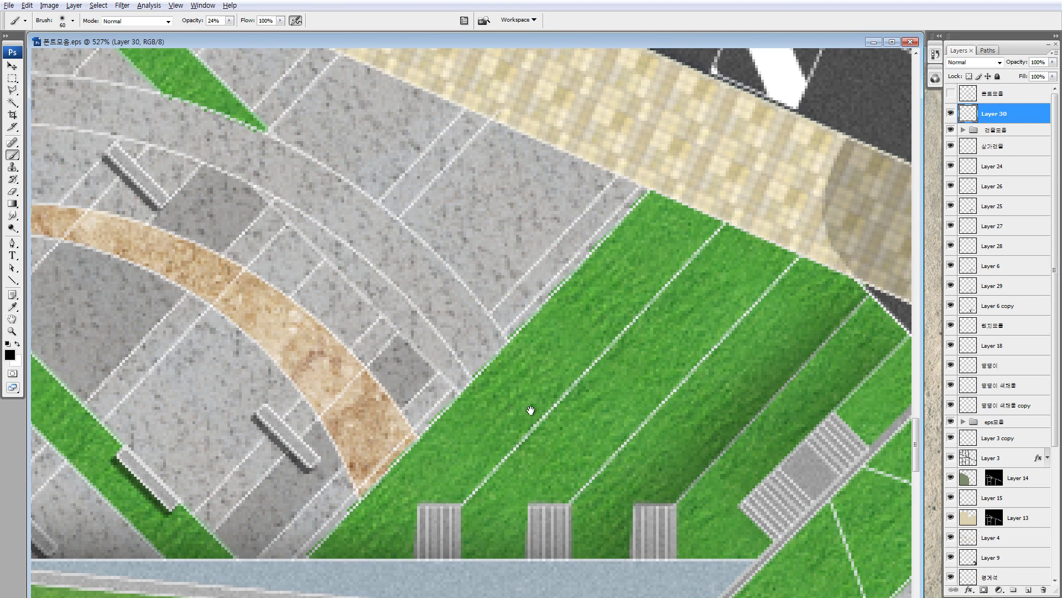
{"action": "scroll", "coordinate": [533, 408], "scroll_direction": "down", "scroll_amount": 3}
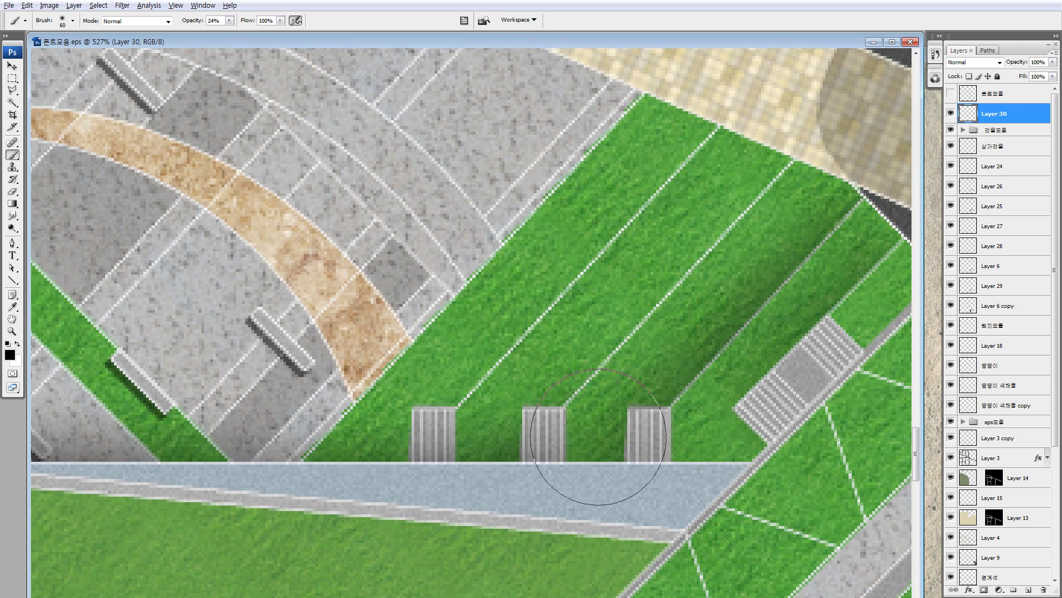
{"action": "left_click_drag", "start_coordinate": [571, 463], "coordinate": [835, 217]}
{"action": "left_click_drag", "start_coordinate": [719, 318], "coordinate": [659, 379]}
{"action": "left_click_drag", "start_coordinate": [711, 246], "coordinate": [786, 164]}
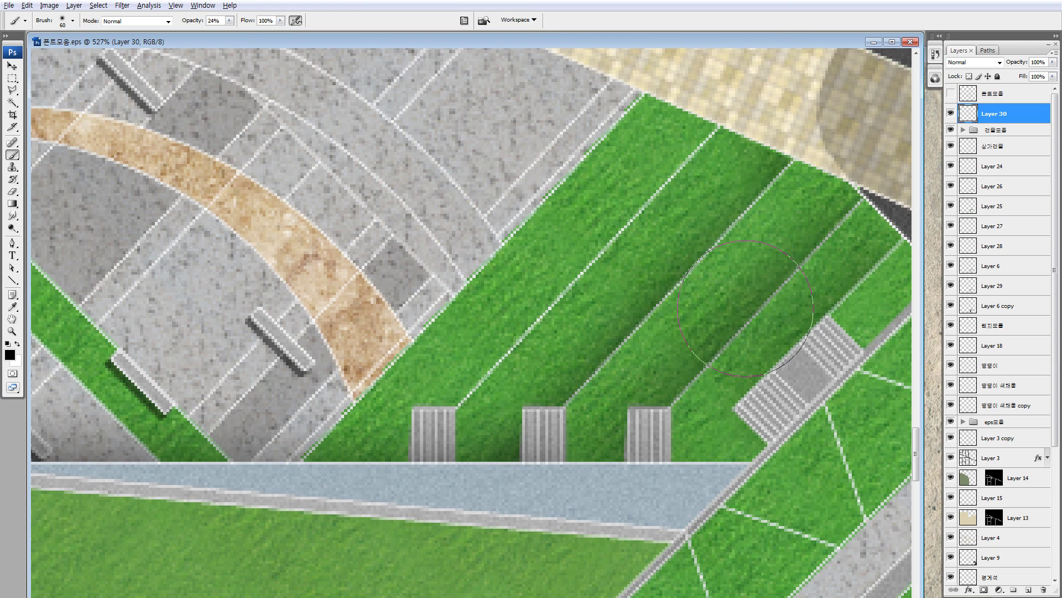
{"action": "key", "text": "l"}
{"action": "left_click_drag", "start_coordinate": [650, 162], "coordinate": [669, 212]}
{"action": "key", "text": "ctrl+d"}
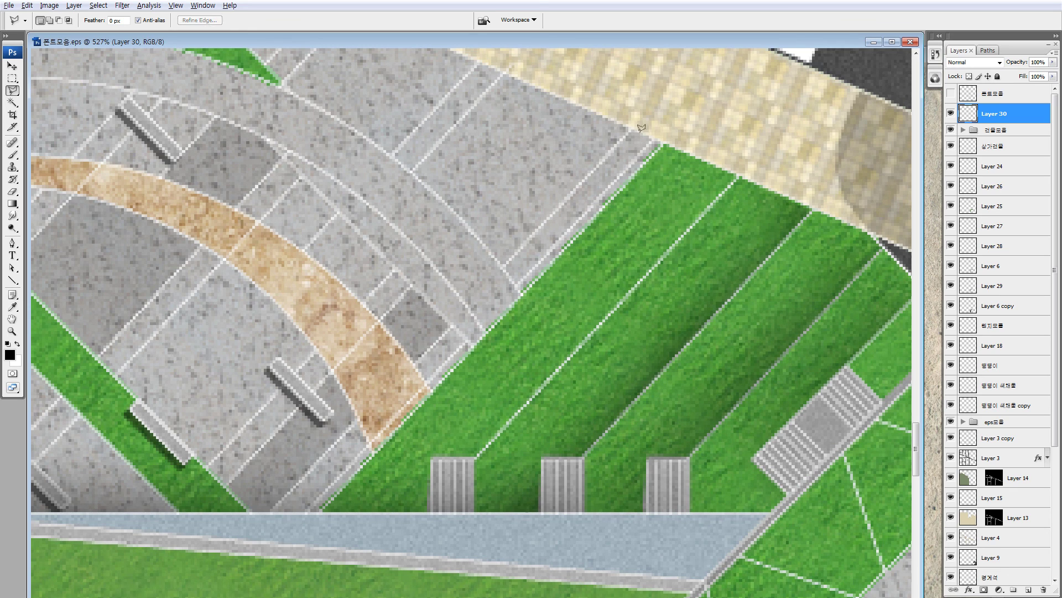
Step: Lasso the outermost lawn terrace along its inner terrace line, around the adjoining small staircase, the roof edge and the paving edge
{"action": "left_click", "coordinate": [664, 143]}
{"action": "left_click", "coordinate": [475, 457]}
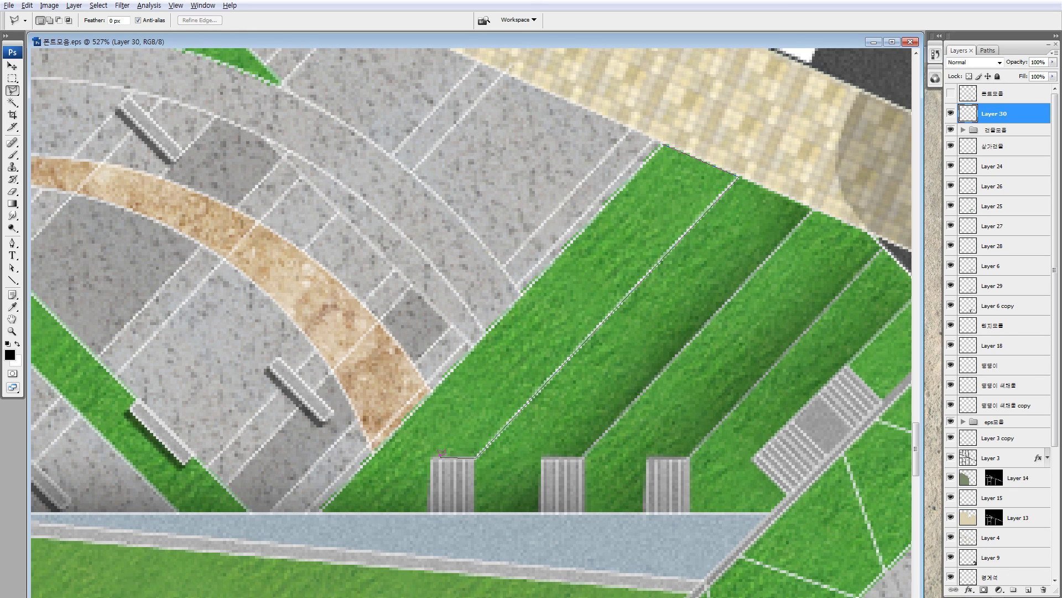
{"action": "left_click", "coordinate": [430, 511]}
{"action": "left_click", "coordinate": [317, 511]}
{"action": "left_click", "coordinate": [660, 148]}
Step: Brush a soft shadow along the inner terrace line and small staircase of the outermost lawn terrace
{"action": "key", "text": "b"}
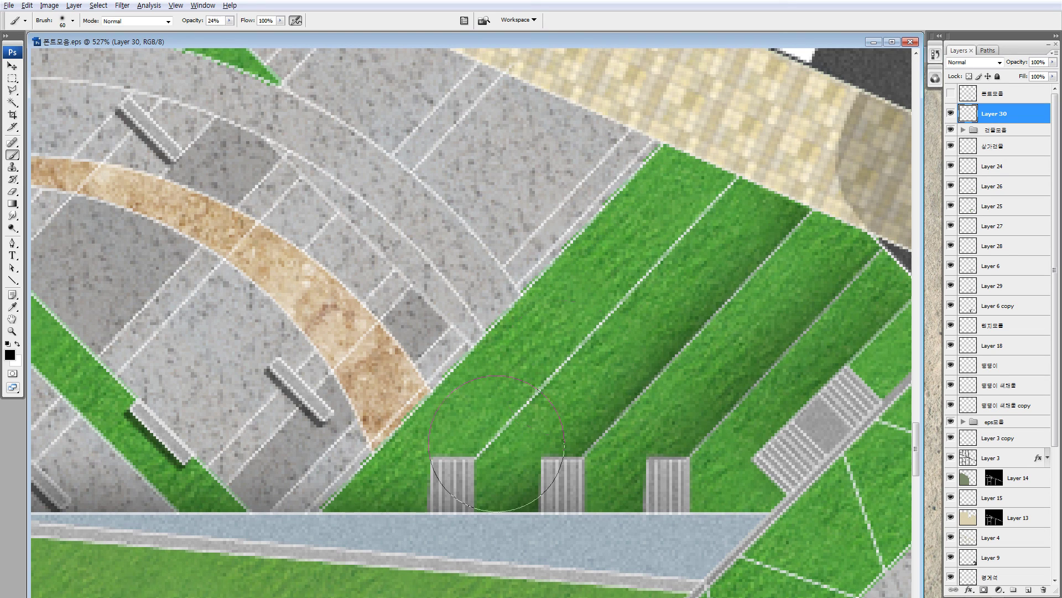
{"action": "left_click_drag", "start_coordinate": [519, 464], "coordinate": [812, 181]}
{"action": "scroll", "coordinate": [822, 191], "scroll_direction": "down", "scroll_amount": 2}
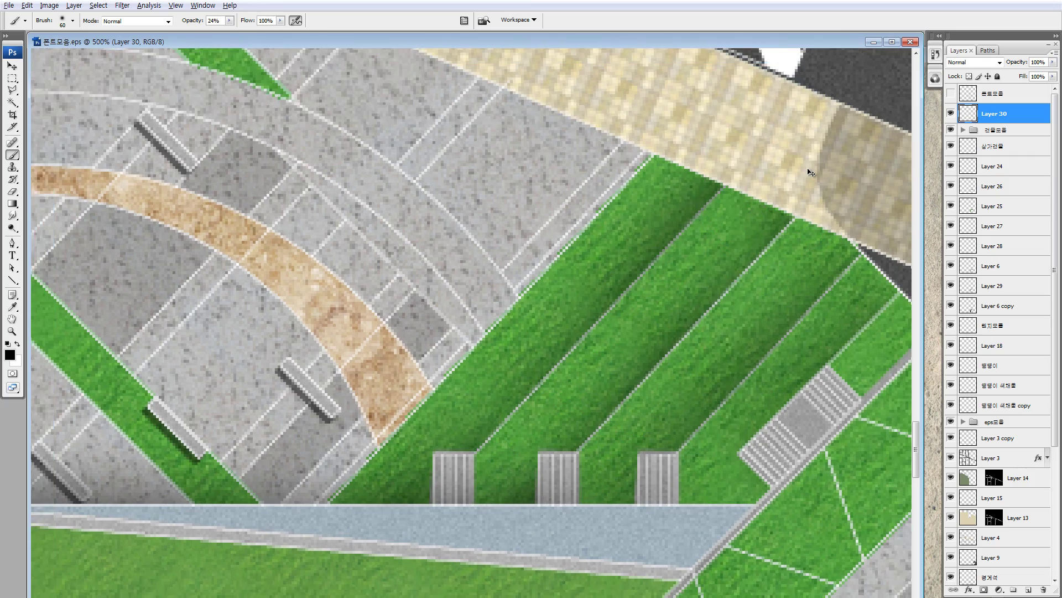
{"action": "scroll", "coordinate": [823, 191], "scroll_direction": "down", "scroll_amount": 3}
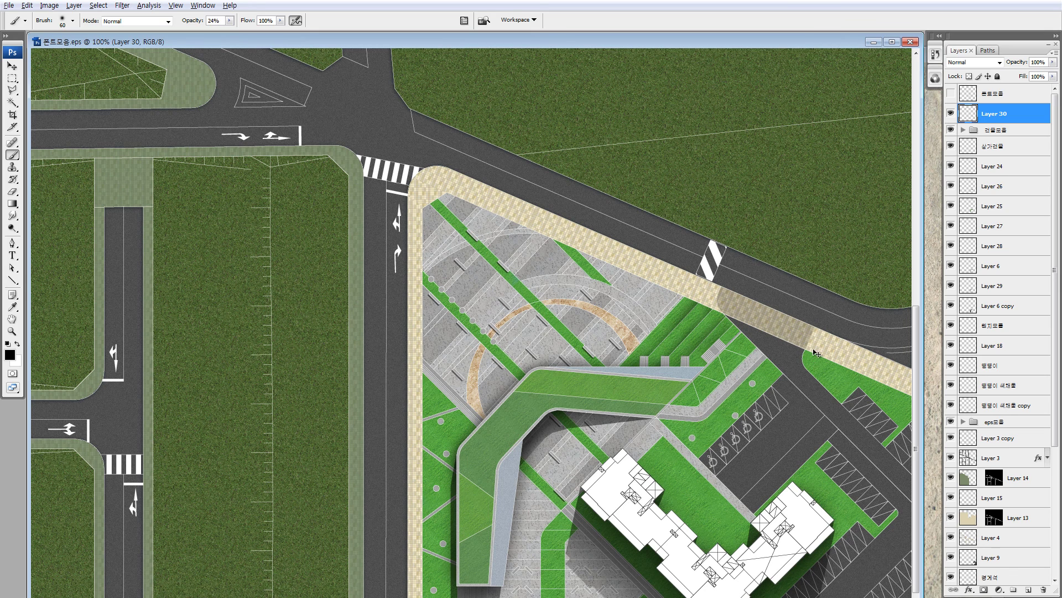
Step: Move the shadow layer, Layer 30, below the eps모음 group and check the terraces up close
{"action": "left_click_drag", "start_coordinate": [971, 117], "coordinate": [990, 431]}
{"action": "key", "text": "z"}
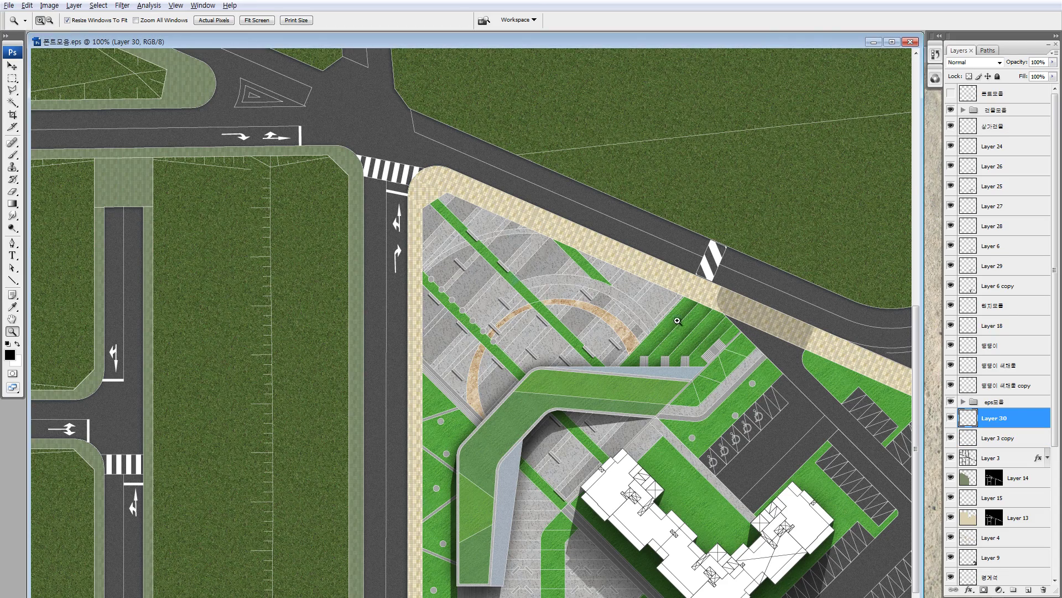
{"action": "left_click_drag", "start_coordinate": [625, 282], "coordinate": [769, 380]}
{"action": "key", "text": "ctrl+z"}
{"action": "key", "text": "ctrl+z"}
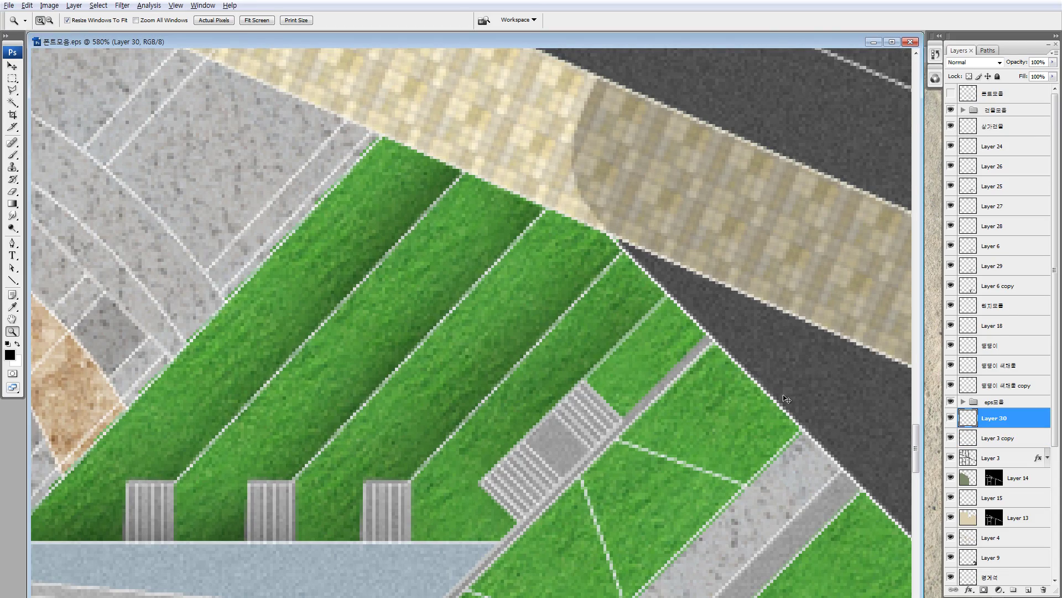
Step: Review the shaded terraces and buildings in the context of the whole site plan
{"action": "left_click", "coordinate": [786, 399], "text": "alt"}
{"action": "left_click", "coordinate": [783, 401], "text": "alt"}
{"action": "left_click", "coordinate": [774, 406], "text": "alt"}
{"action": "left_click", "coordinate": [766, 415], "text": "alt"}
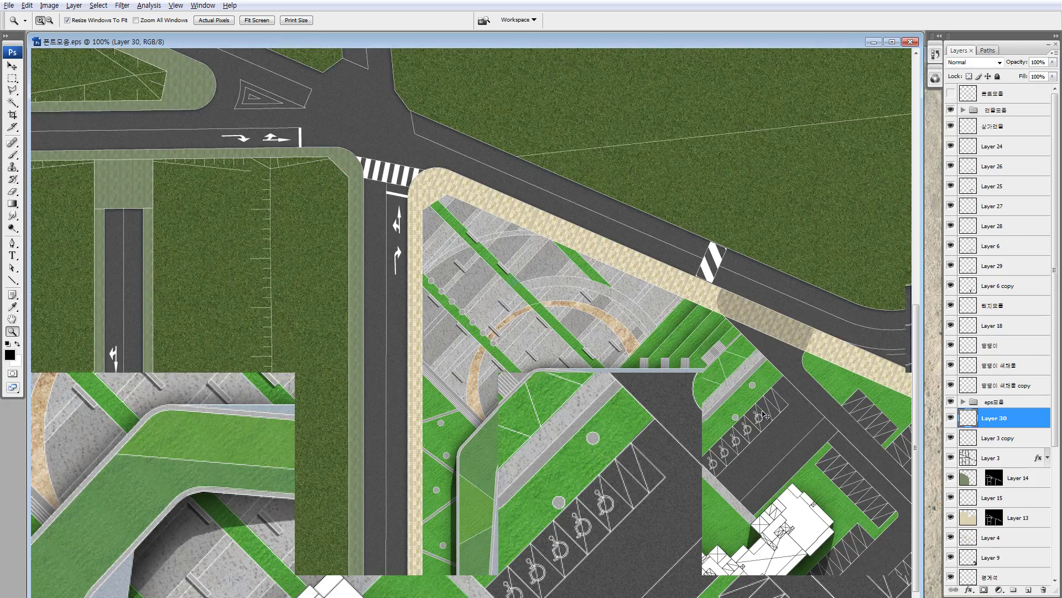
{"action": "left_click", "coordinate": [765, 415], "text": "alt"}
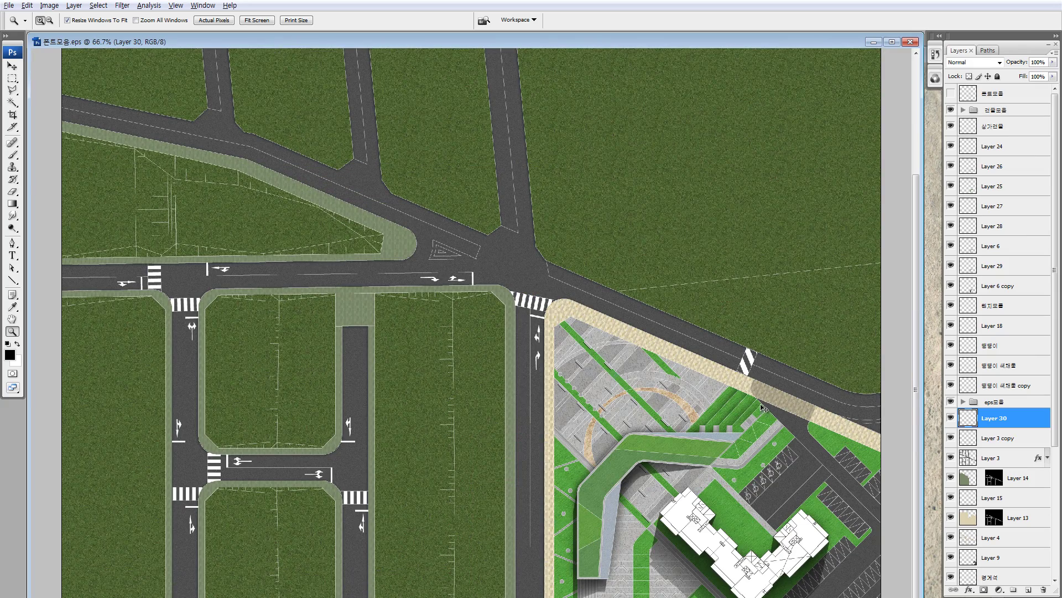
{"action": "left_click", "coordinate": [761, 400], "text": "alt"}
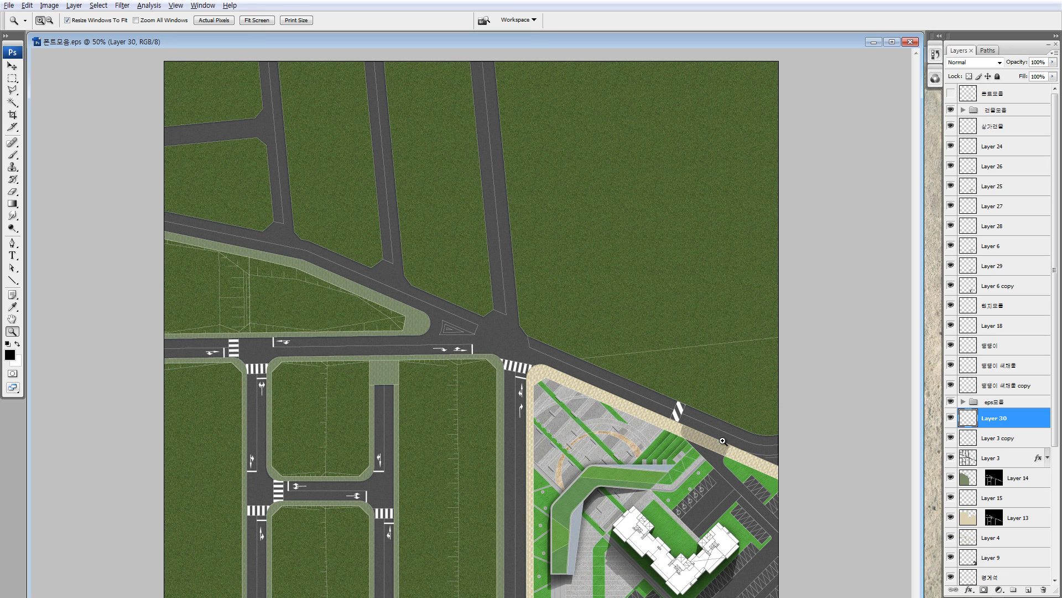
{"action": "key", "text": "ctrl+minus"}
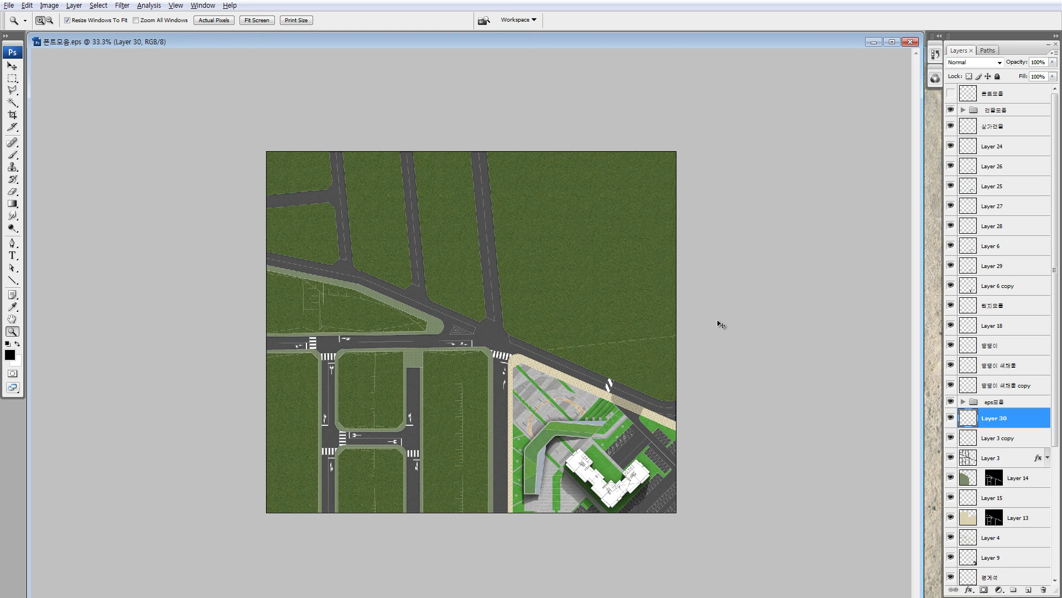
Step: Select the lawn layer, Layer 16, by picking the grass courtyard beside the apartment building
{"action": "left_click_drag", "start_coordinate": [1057, 418], "coordinate": [1016, 554]}
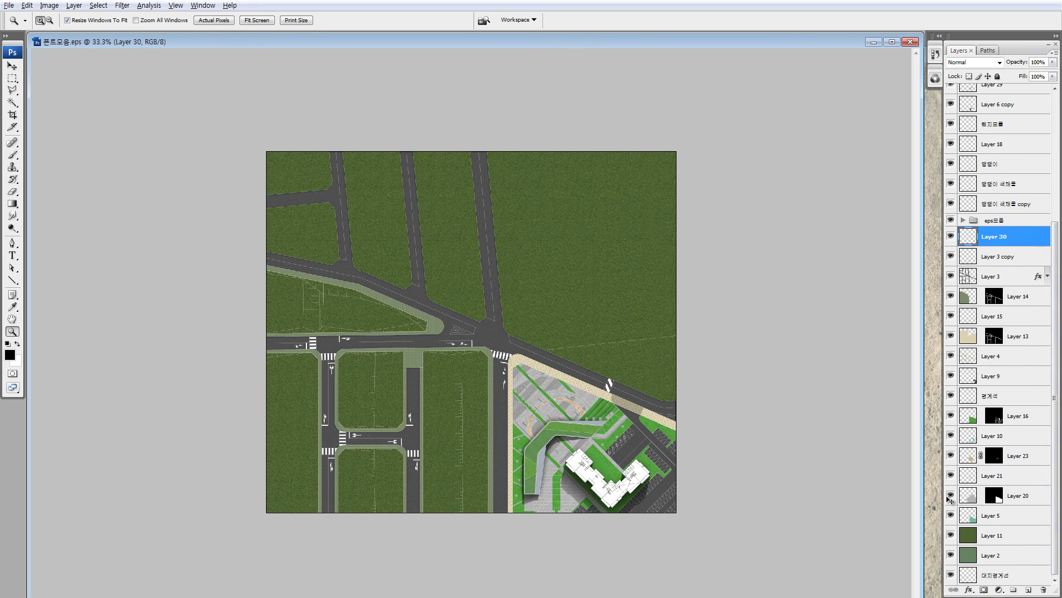
{"action": "key", "text": "v"}
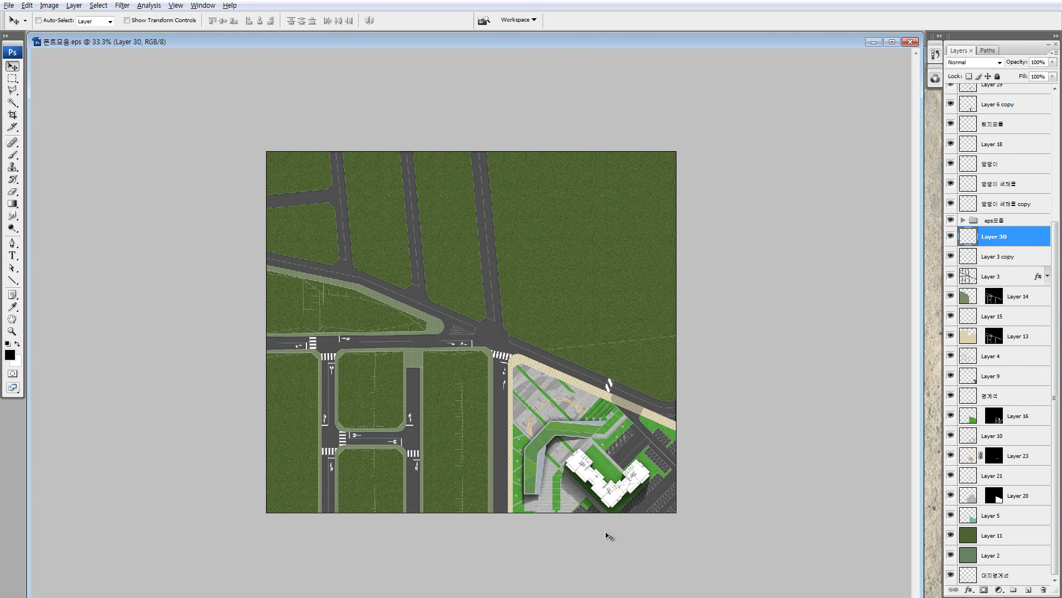
{"action": "key", "text": "z"}
{"action": "left_click_drag", "start_coordinate": [495, 432], "coordinate": [667, 511]}
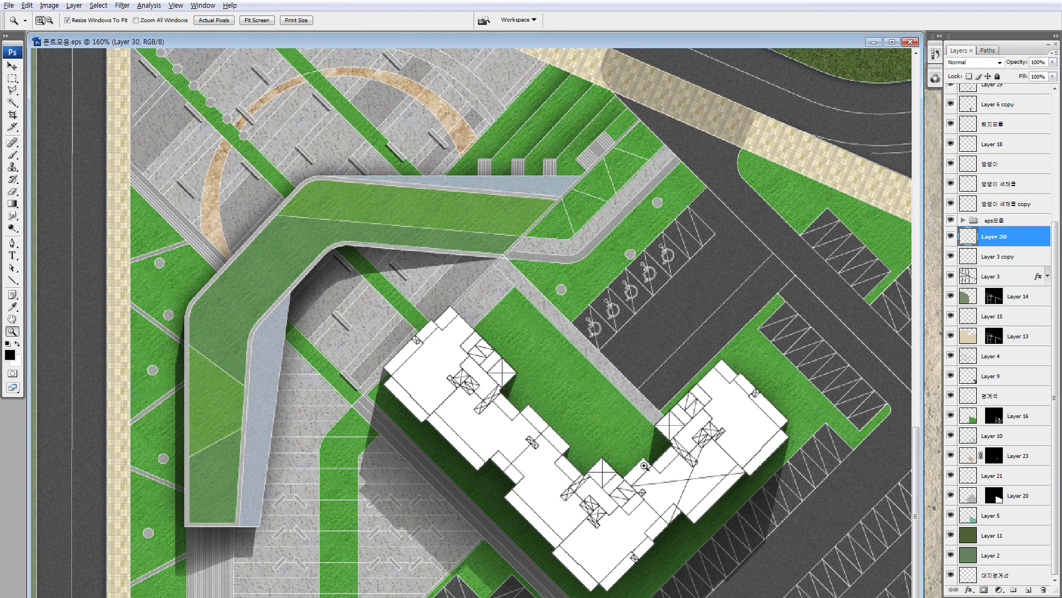
{"action": "key", "text": "v"}
{"action": "left_click", "coordinate": [613, 419], "text": "ctrl"}
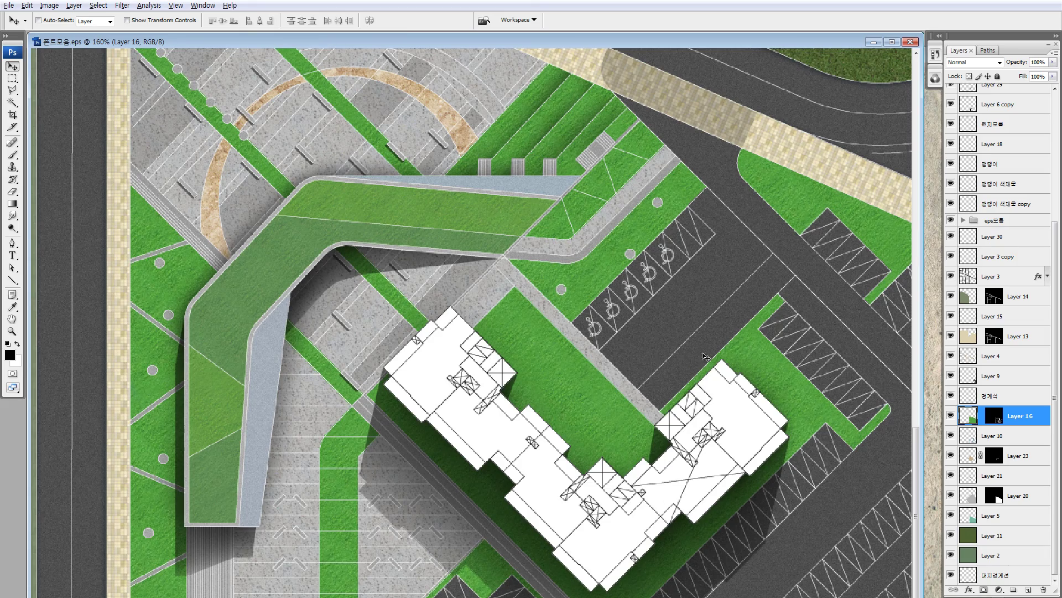
{"action": "key", "text": "ctrl+minus"}
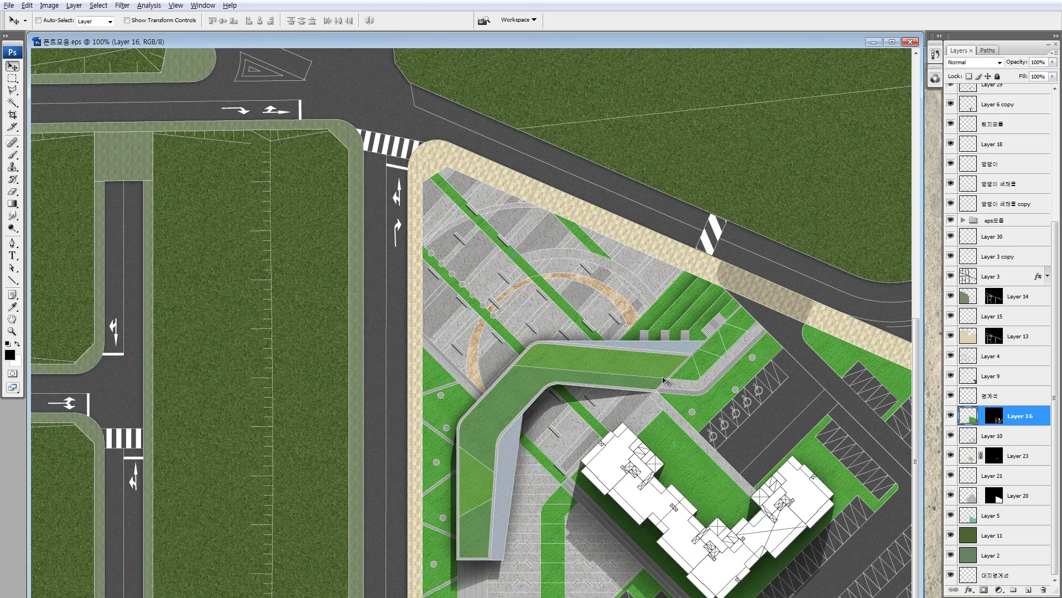
{"action": "key", "text": "ctrl+minus"}
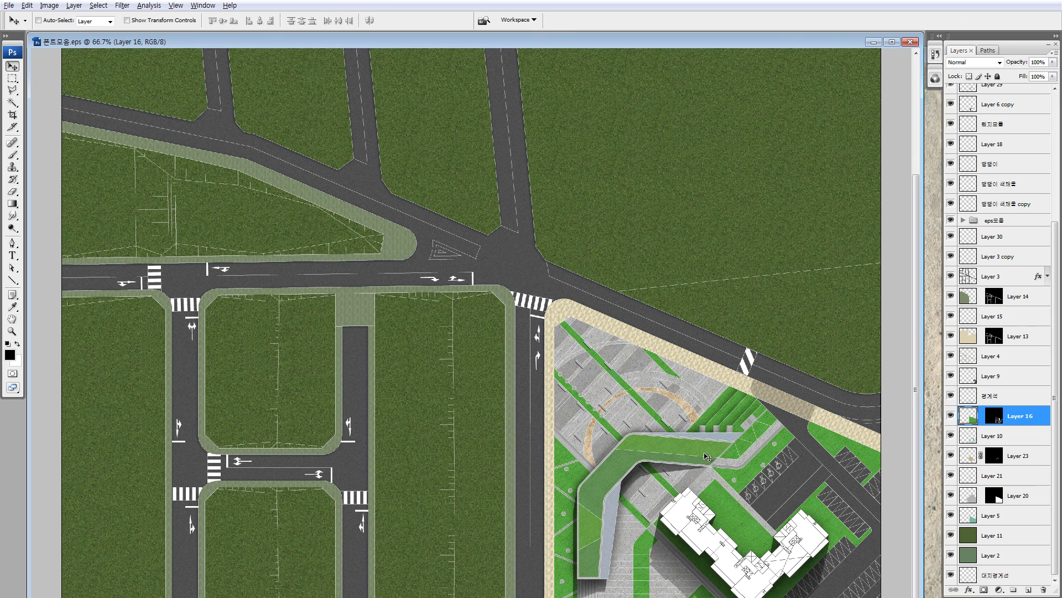
{"action": "key", "text": "ctrl+minus"}
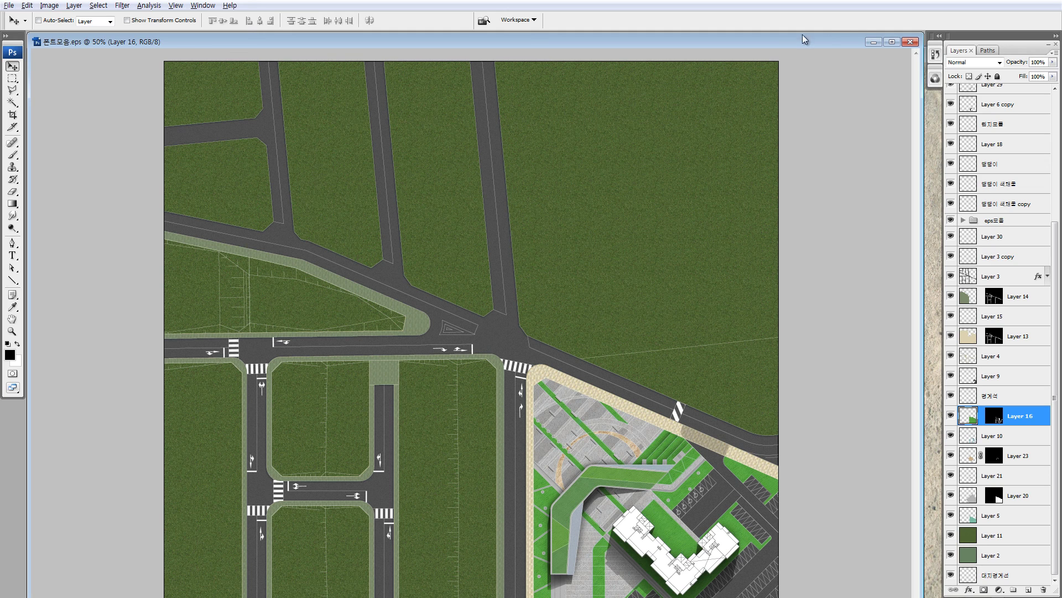
Step: Close the two grass texture images lying behind the site plan and bring the plan back into view
{"action": "left_click", "coordinate": [875, 42]}
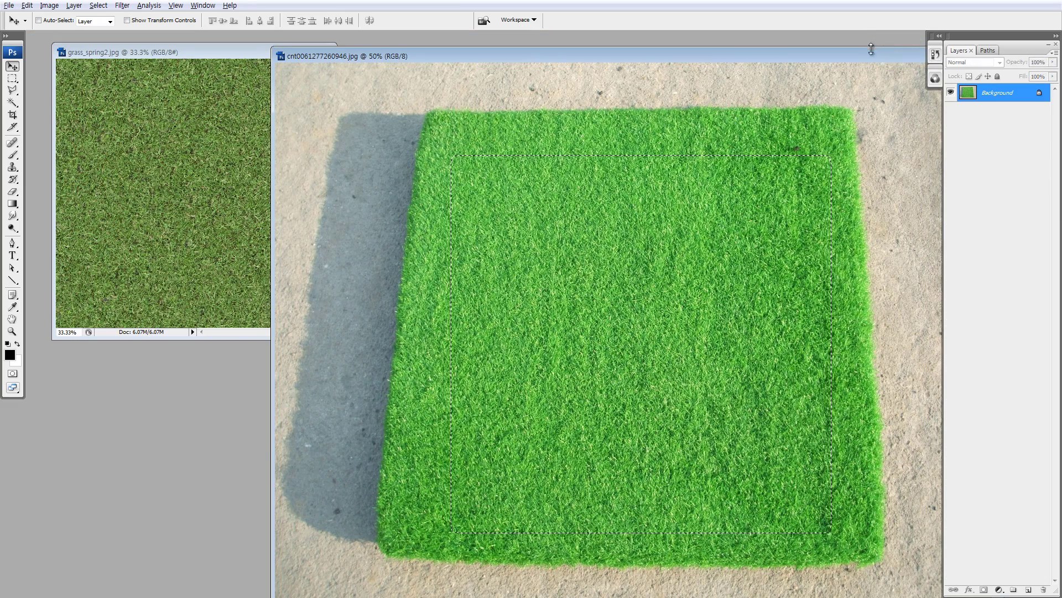
{"action": "left_click_drag", "start_coordinate": [864, 56], "coordinate": [671, 111]}
{"action": "left_click", "coordinate": [802, 113]}
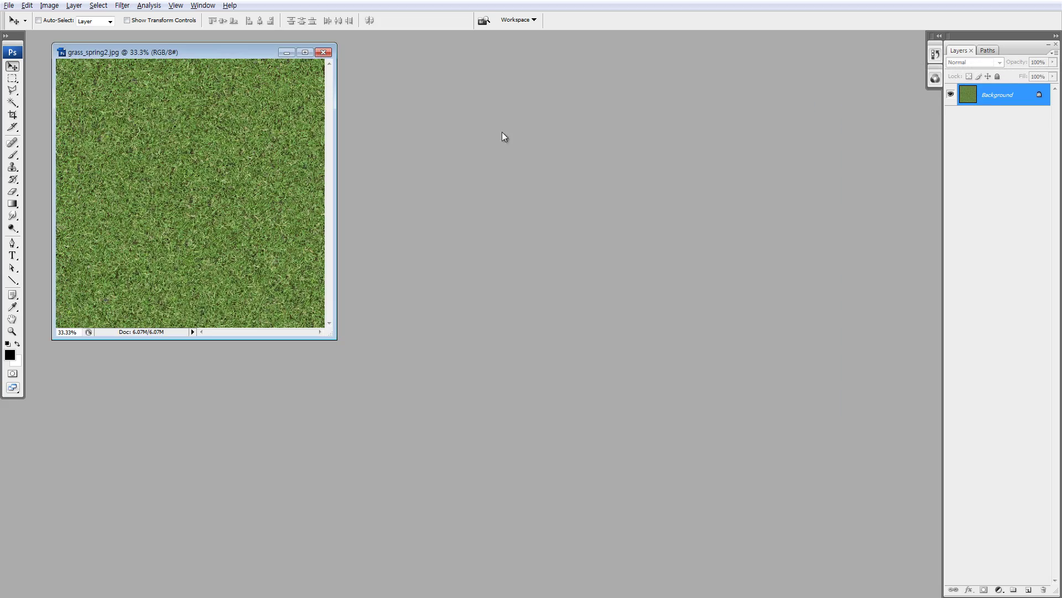
{"action": "left_click", "coordinate": [323, 52]}
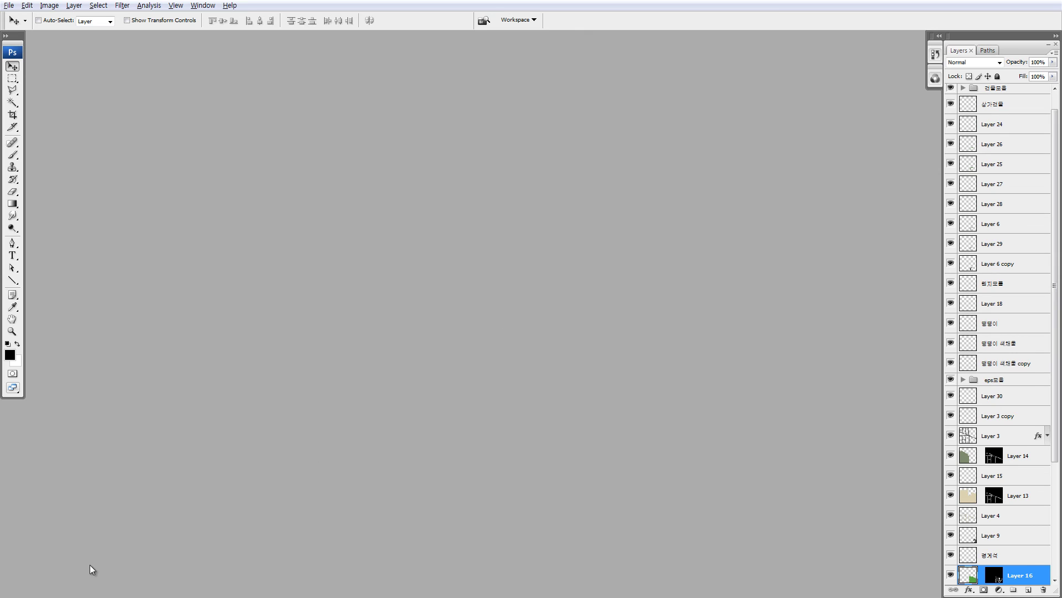
{"action": "left_click", "coordinate": [61, 597]}
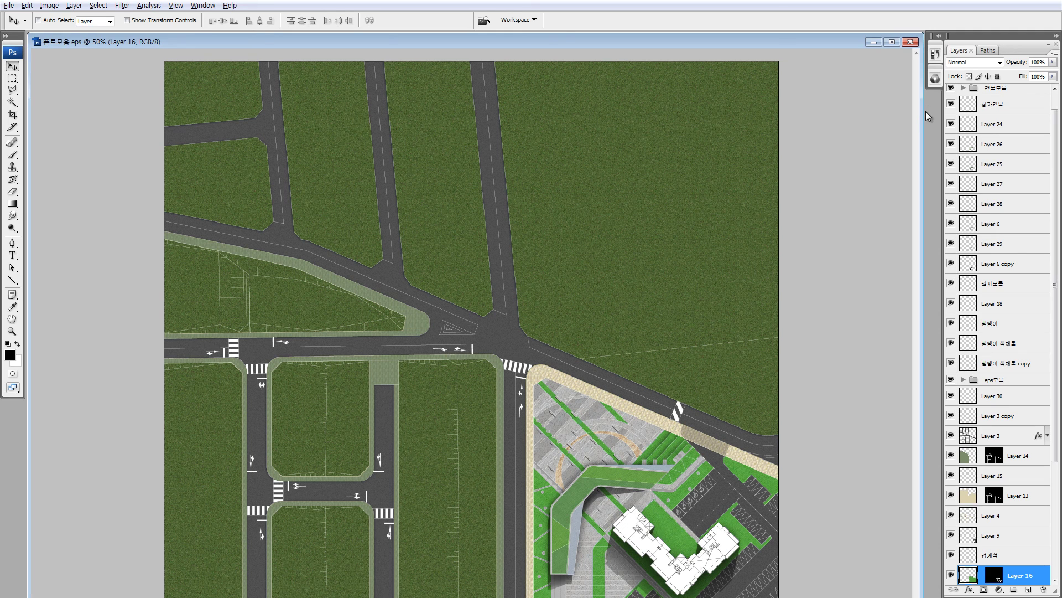
Step: Open the reference plan 성서지구 배치도-가운데패턴추가.jpg from the 배치도 folder inside 대구 성서지구
{"action": "key", "text": "ctrl+o"}
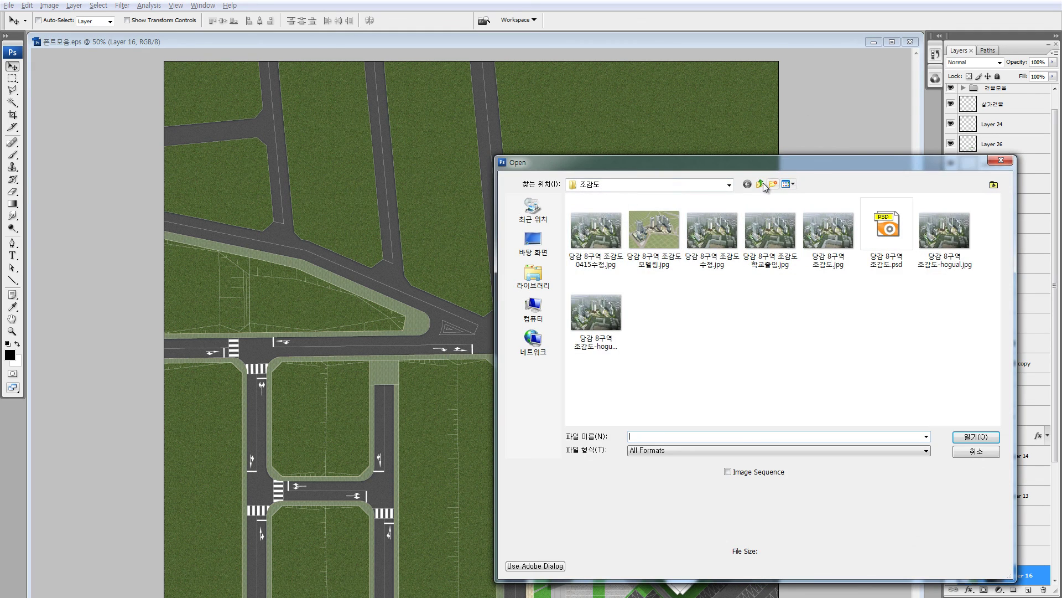
{"action": "double_click", "coordinate": [626, 214]}
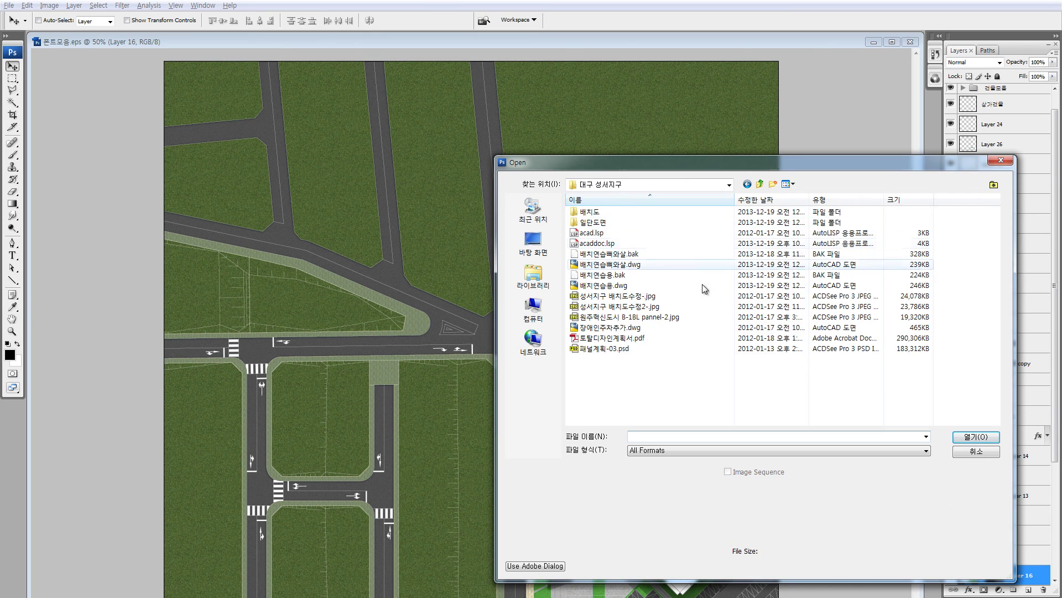
{"action": "double_click", "coordinate": [596, 213]}
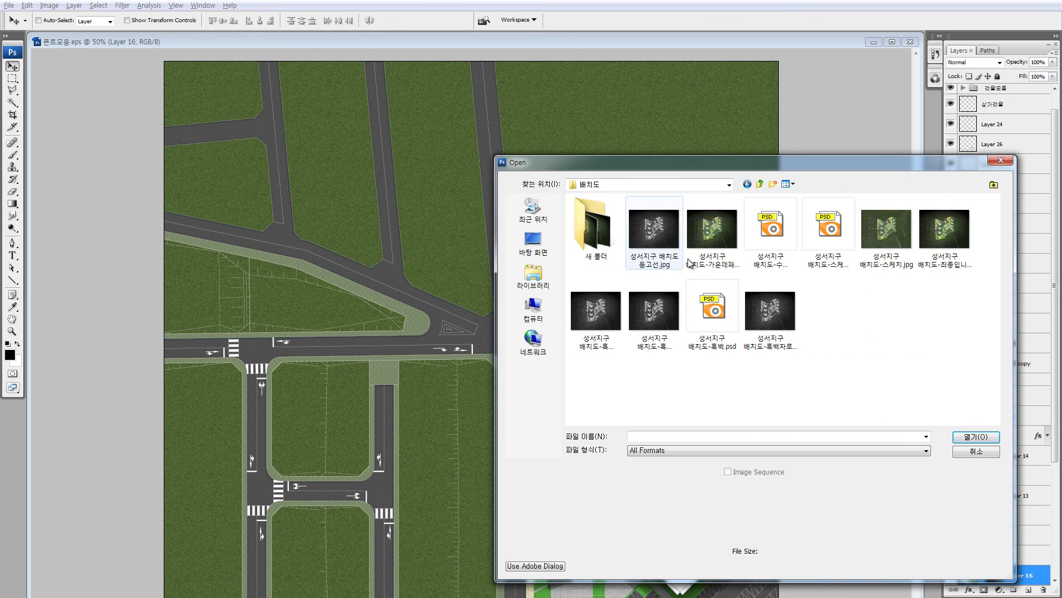
{"action": "left_click", "coordinate": [725, 239]}
{"action": "key", "text": "Return"}
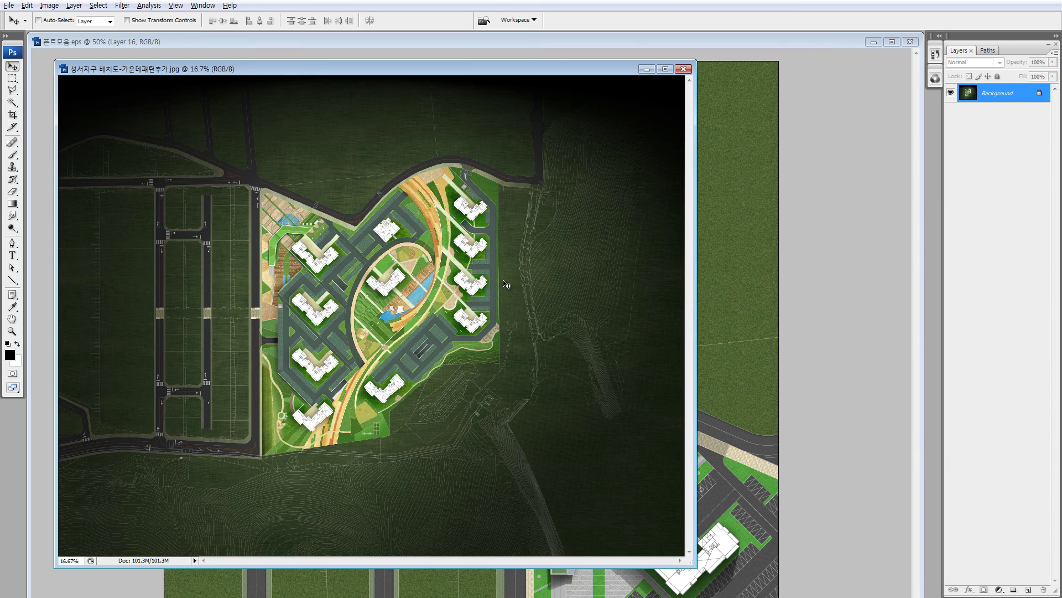
Step: Examine the oval central park, curved walkway and building surroundings in the reference plan, both close up and as a whole
{"action": "key", "text": "z"}
{"action": "left_click_drag", "start_coordinate": [267, 233], "coordinate": [453, 366]}
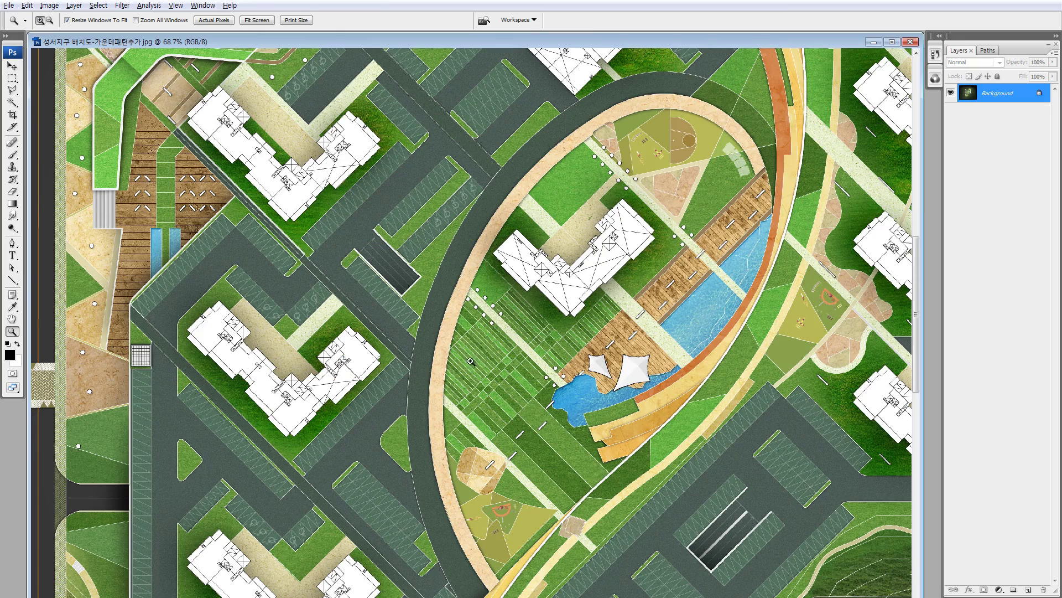
{"action": "left_click_drag", "start_coordinate": [520, 301], "coordinate": [317, 463]}
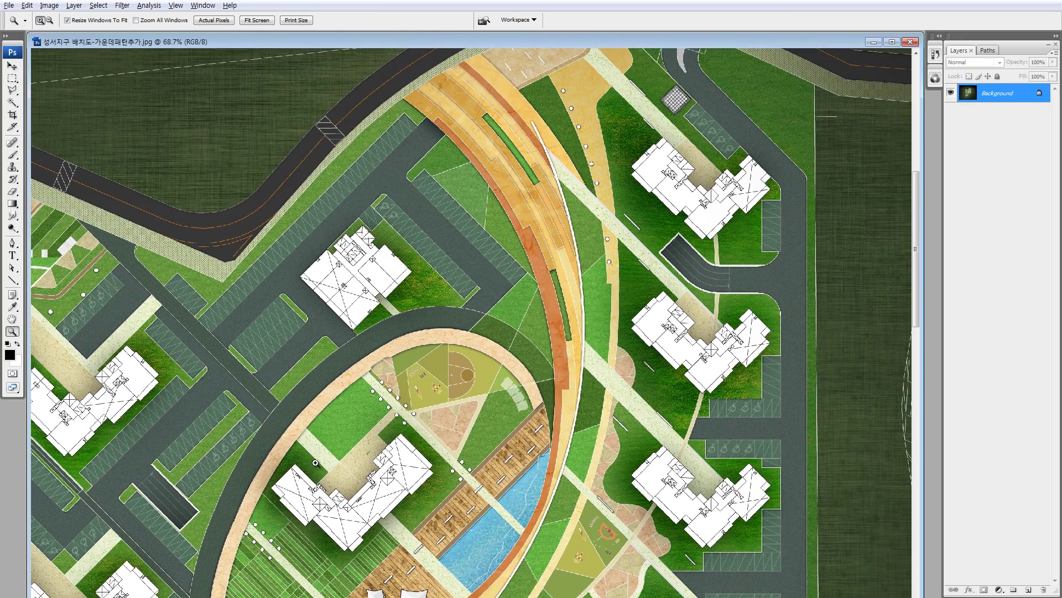
{"action": "key", "text": "ctrl+0"}
{"action": "key", "text": "ctrl+minus"}
{"action": "key", "text": "ctrl+minus"}
{"action": "key", "text": "ctrl+minus"}
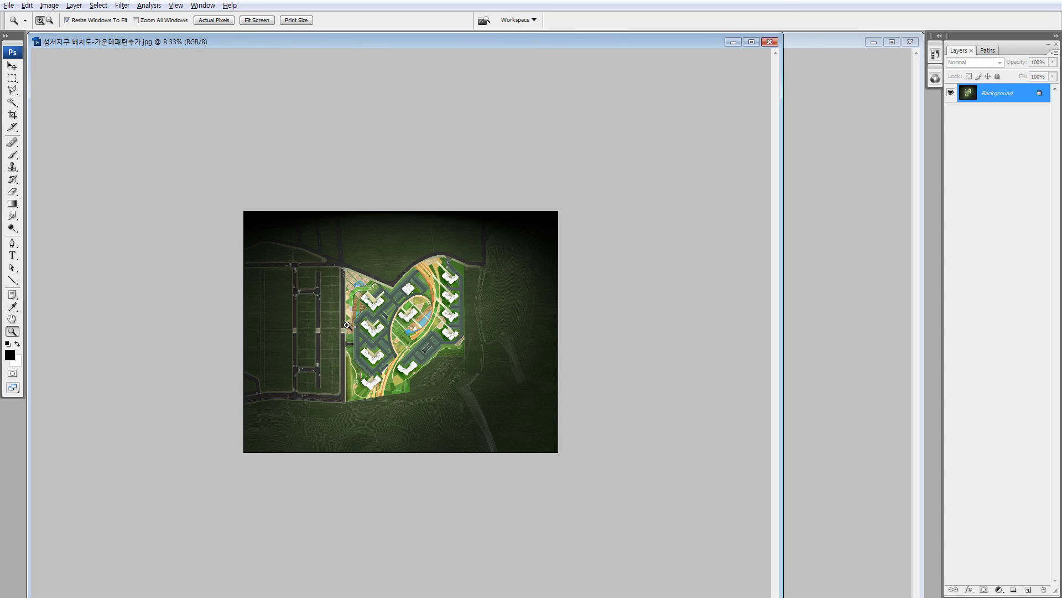
Step: Lasso the curved orange walkway that sweeps through the reference plan, extending the outline past both ends of the site
{"action": "key", "text": "l"}
{"action": "left_click", "coordinate": [407, 253]}
{"action": "left_click", "coordinate": [418, 264]}
{"action": "left_click", "coordinate": [430, 276]}
{"action": "left_click", "coordinate": [434, 299]}
{"action": "left_click", "coordinate": [431, 318]}
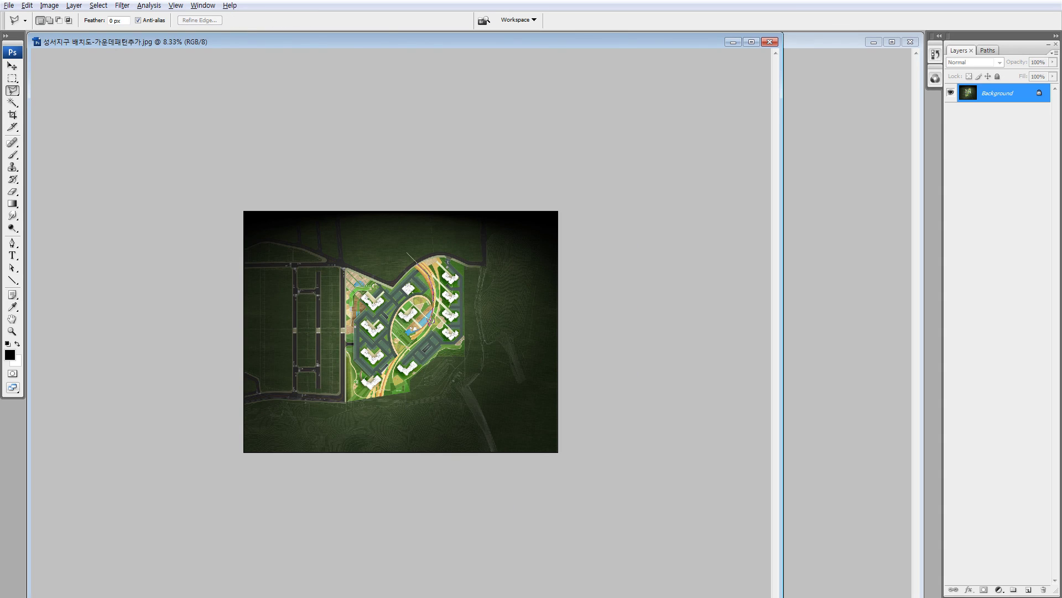
{"action": "left_click", "coordinate": [413, 339]}
{"action": "left_click", "coordinate": [397, 355]}
{"action": "left_click", "coordinate": [381, 370]}
{"action": "left_click", "coordinate": [366, 409]}
{"action": "left_click", "coordinate": [370, 422]}
{"action": "left_click", "coordinate": [392, 415]}
{"action": "left_click", "coordinate": [388, 390]}
{"action": "left_click", "coordinate": [392, 371]}
{"action": "left_click", "coordinate": [410, 345]}
{"action": "left_click", "coordinate": [440, 317]}
{"action": "left_click", "coordinate": [445, 275]}
{"action": "left_click", "coordinate": [442, 255]}
{"action": "left_click", "coordinate": [430, 241]}
{"action": "left_click", "coordinate": [415, 241]}
{"action": "left_click", "coordinate": [406, 247]}
{"action": "left_click", "coordinate": [414, 263]}
{"action": "left_click", "coordinate": [429, 277]}
{"action": "left_click", "coordinate": [434, 300]}
{"action": "double_click", "coordinate": [426, 324]}
{"action": "left_click", "coordinate": [394, 303]}
{"action": "left_click", "coordinate": [391, 323]}
{"action": "left_click", "coordinate": [392, 341]}
{"action": "left_click", "coordinate": [377, 369]}
{"action": "left_click", "coordinate": [360, 349]}
{"action": "left_click", "coordinate": [361, 323]}
{"action": "left_click", "coordinate": [403, 291]}
{"action": "left_click", "coordinate": [422, 286]}
{"action": "left_click", "coordinate": [422, 294]}
{"action": "left_click", "coordinate": [403, 303]}
{"action": "left_click", "coordinate": [390, 323]}
{"action": "key", "text": "Escape"}
Step: Examine the parking areas, building courtyards, wooden decks and pond of the oval park in the reference plan, both enlarged and in overview
{"action": "key", "text": "z"}
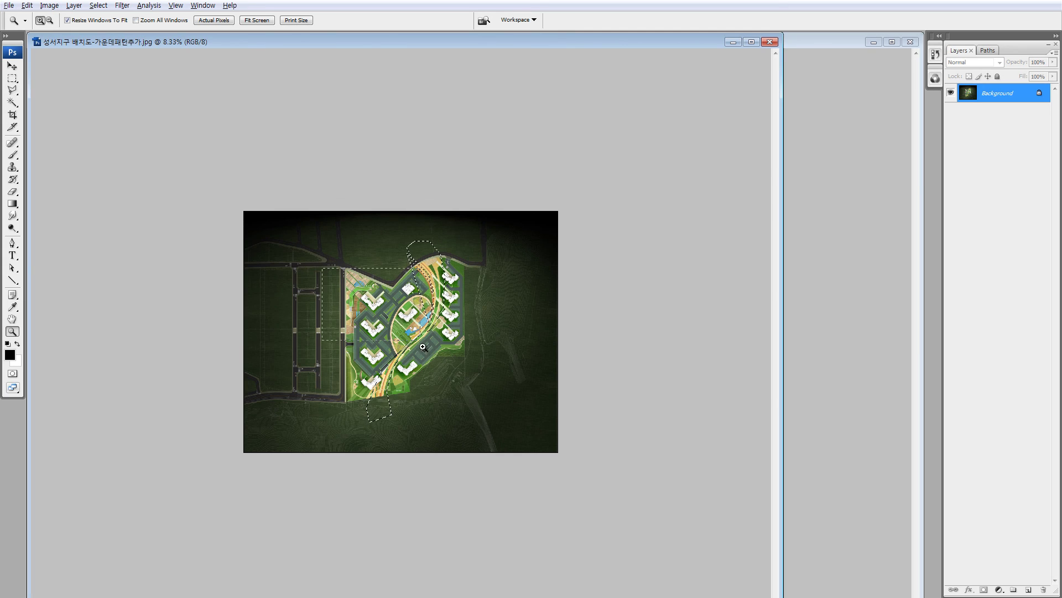
{"action": "left_click_drag", "start_coordinate": [316, 268], "coordinate": [425, 337]}
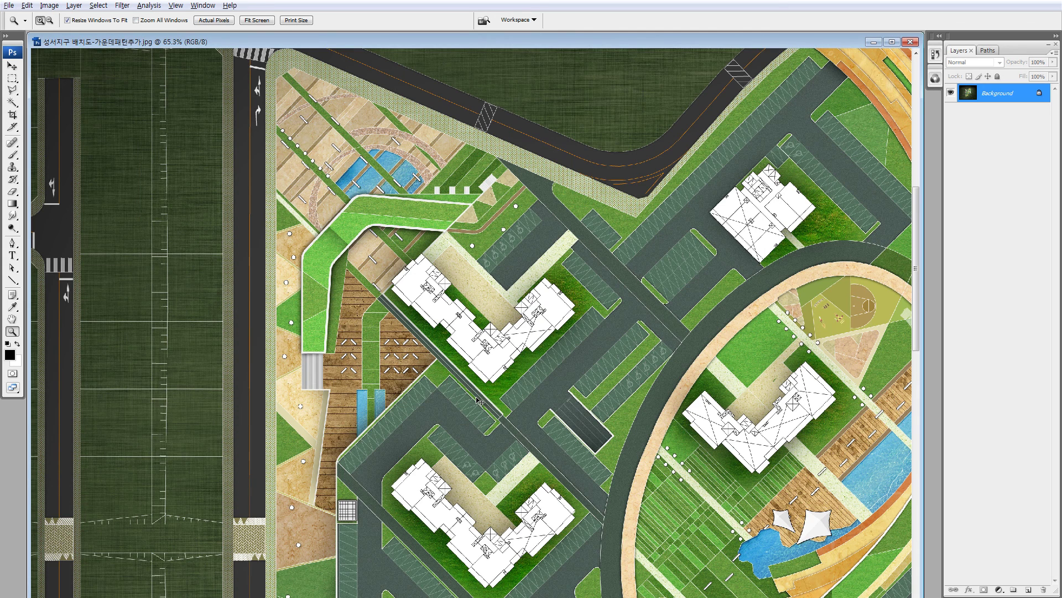
{"action": "key", "text": "ctrl+0"}
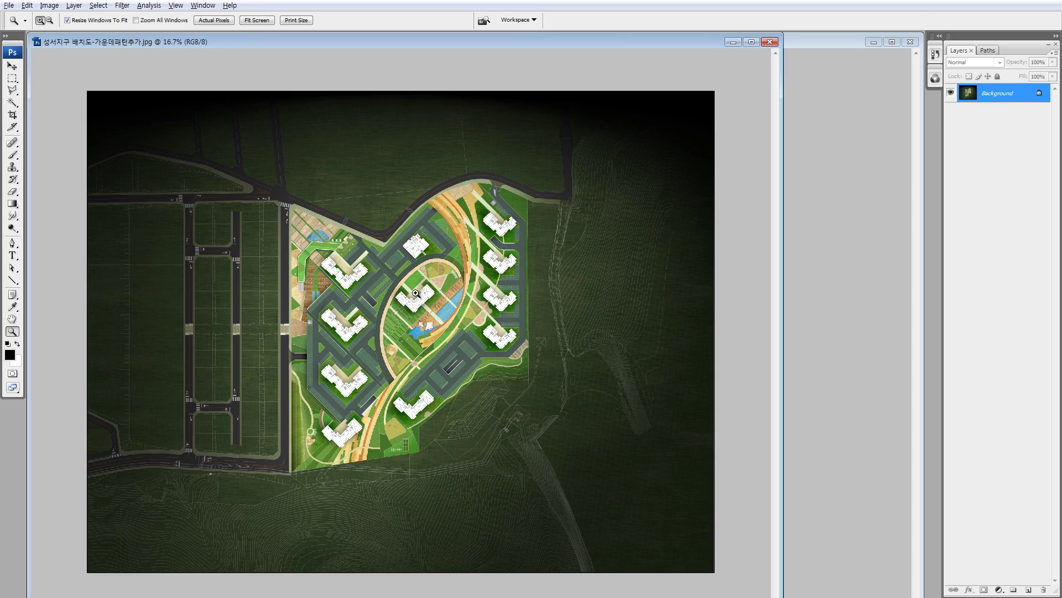
{"action": "left_click_drag", "start_coordinate": [309, 254], "coordinate": [463, 357]}
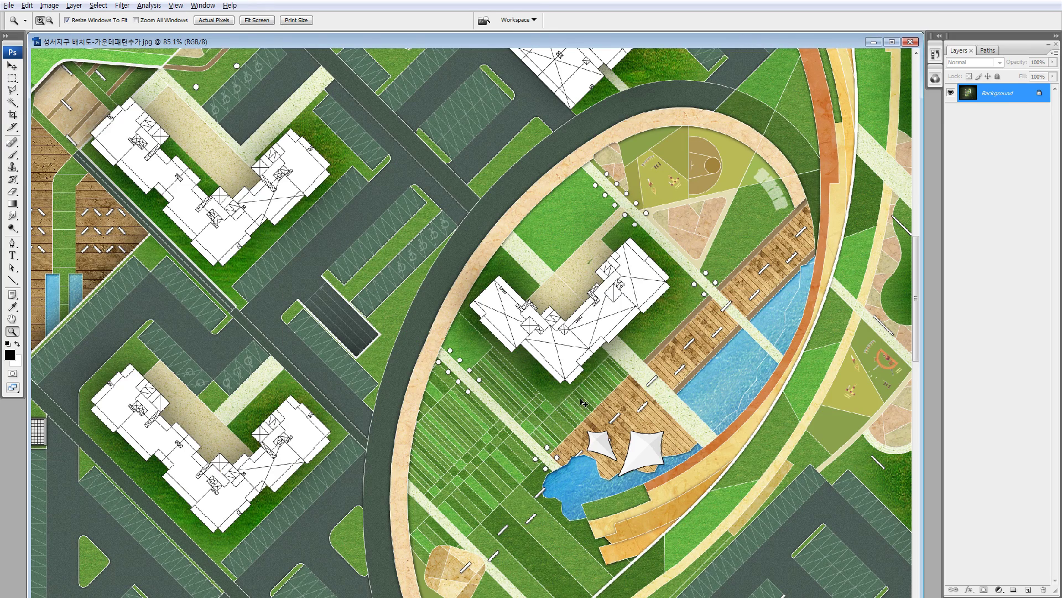
{"action": "key", "text": "ctrl+minus"}
{"action": "key", "text": "ctrl+minus"}
{"action": "key", "text": "ctrl+minus"}
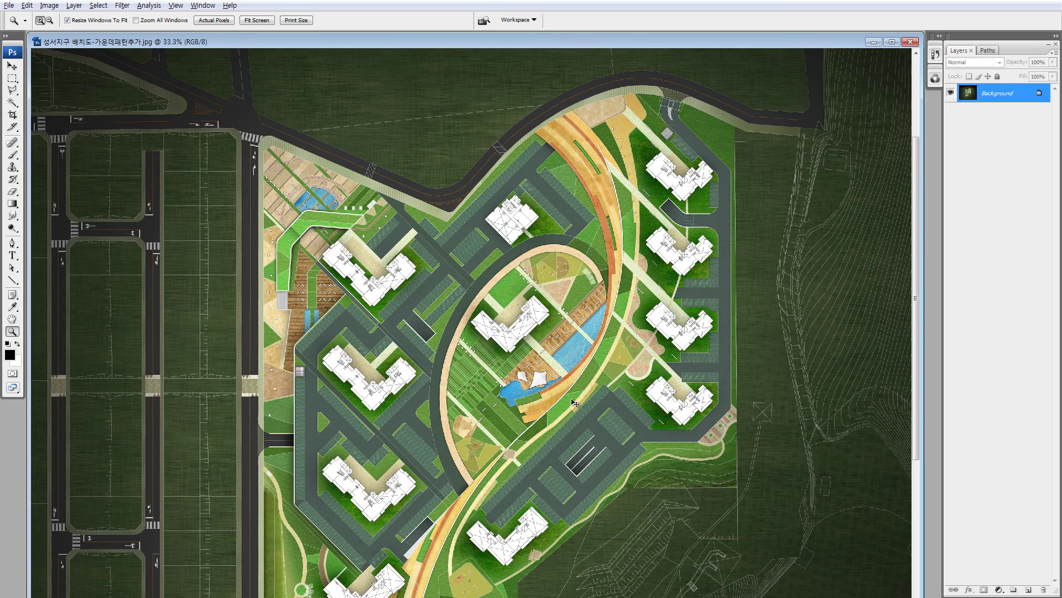
{"action": "key", "text": "ctrl+minus"}
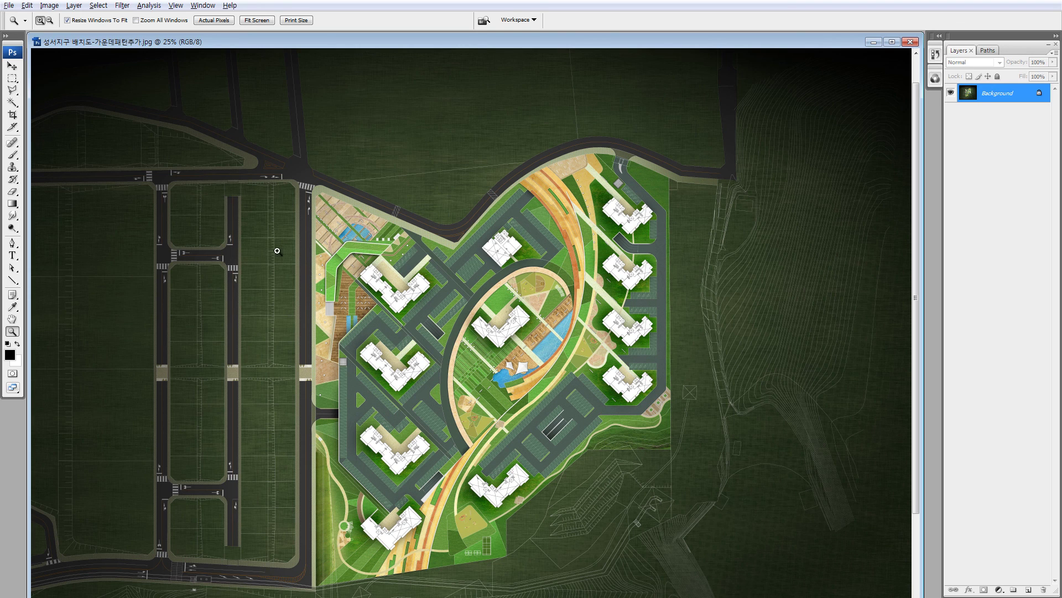
Step: Examine the corner plaza's stone paving, curved bands, pond and raised green walkway in the reference plan, close up and within the whole site
{"action": "left_click_drag", "start_coordinate": [279, 252], "coordinate": [397, 373]}
{"action": "left_click_drag", "start_coordinate": [423, 212], "coordinate": [432, 286]}
{"action": "left_click_drag", "start_coordinate": [300, 154], "coordinate": [559, 440]}
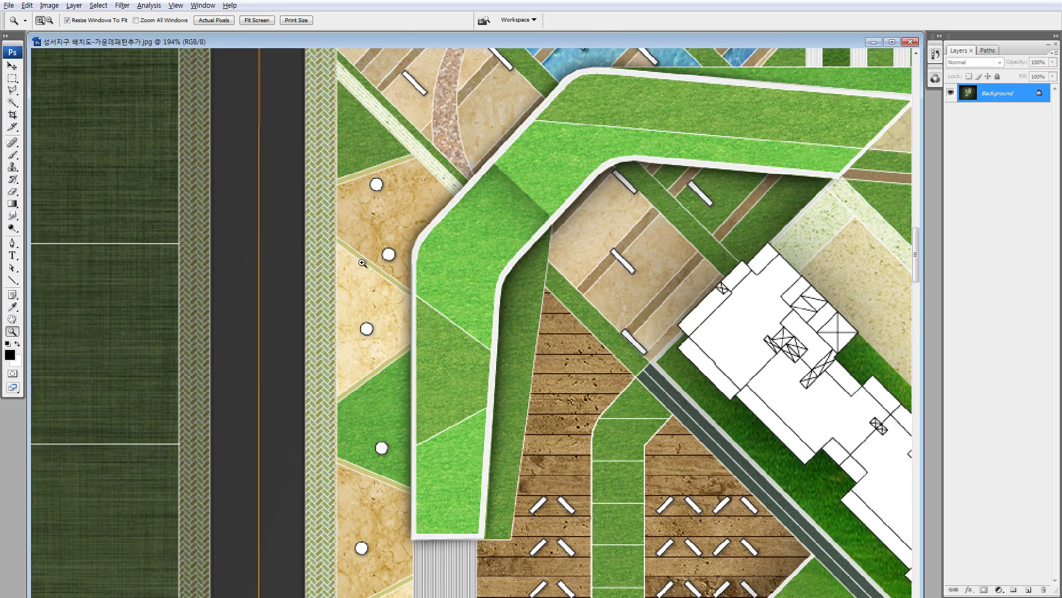
{"action": "left_click_drag", "start_coordinate": [393, 240], "coordinate": [321, 445]}
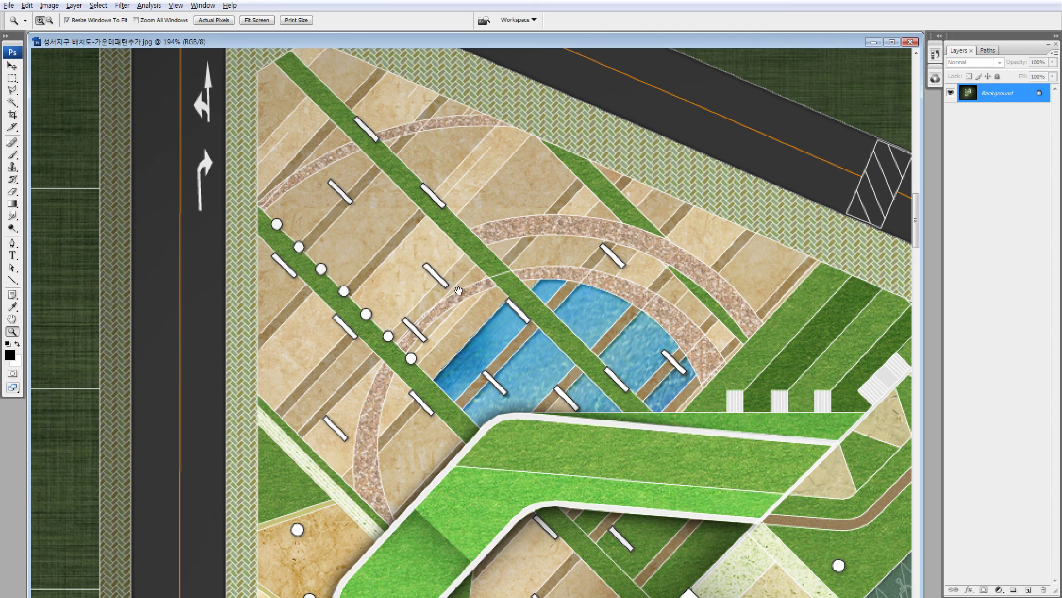
{"action": "left_click_drag", "start_coordinate": [373, 224], "coordinate": [530, 308]}
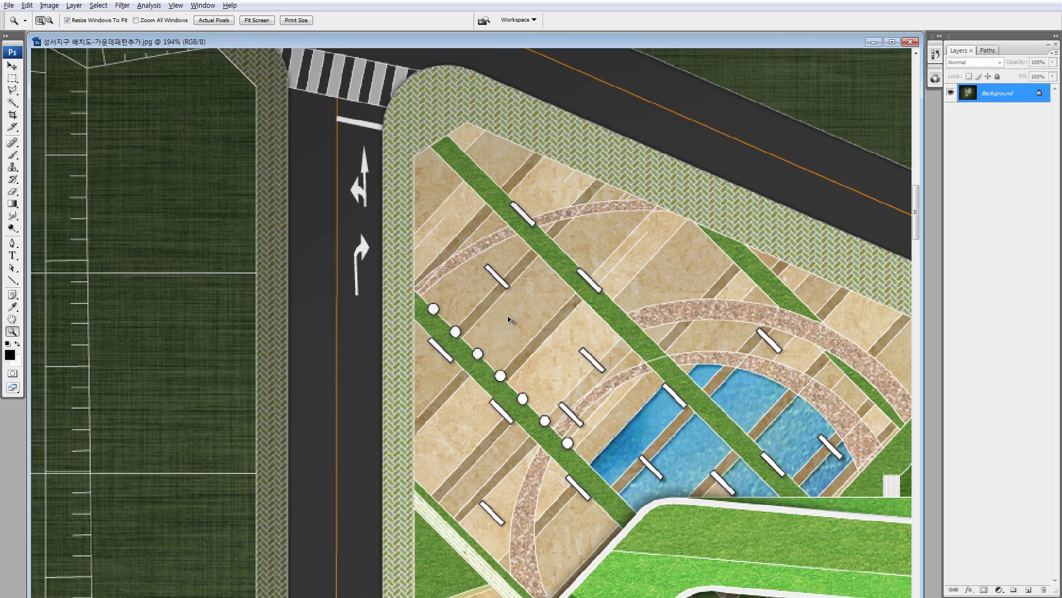
{"action": "key", "text": "ctrl+alt+0"}
{"action": "left_click", "coordinate": [514, 338], "text": "alt"}
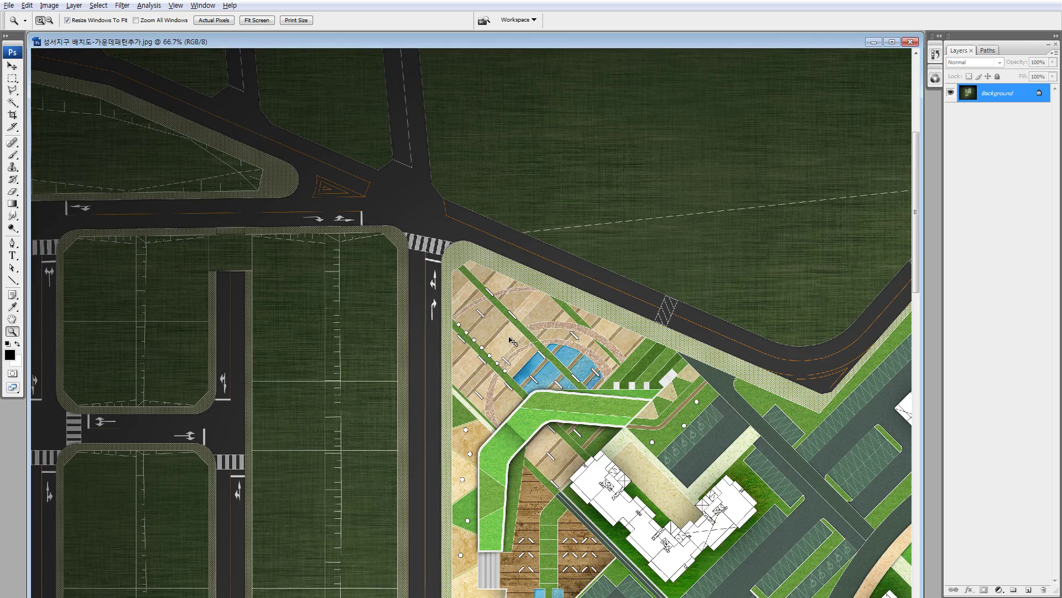
{"action": "left_click", "coordinate": [504, 374], "text": "alt"}
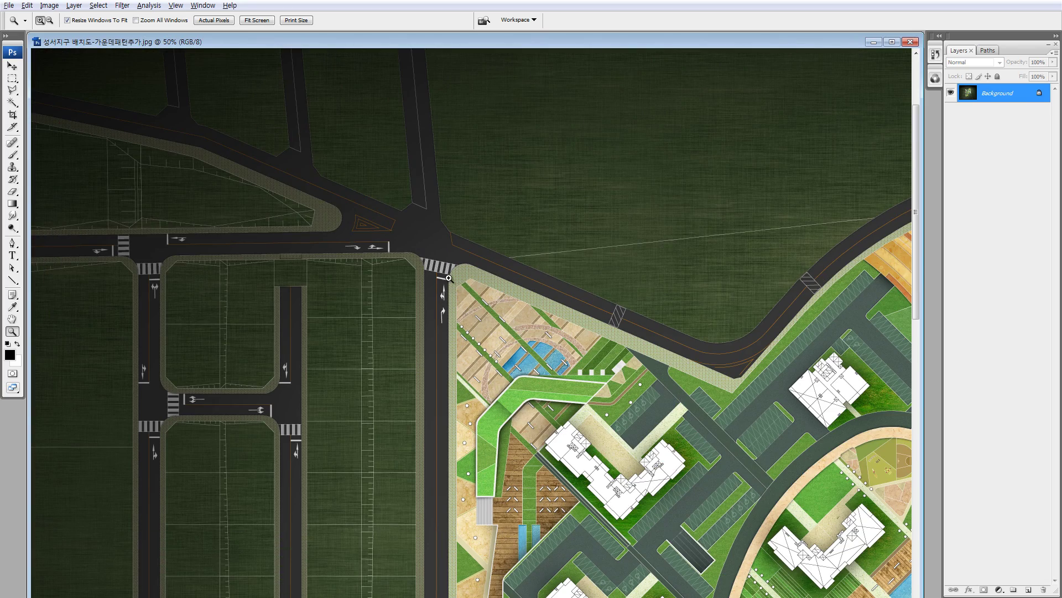
{"action": "left_click", "coordinate": [532, 530], "text": "alt"}
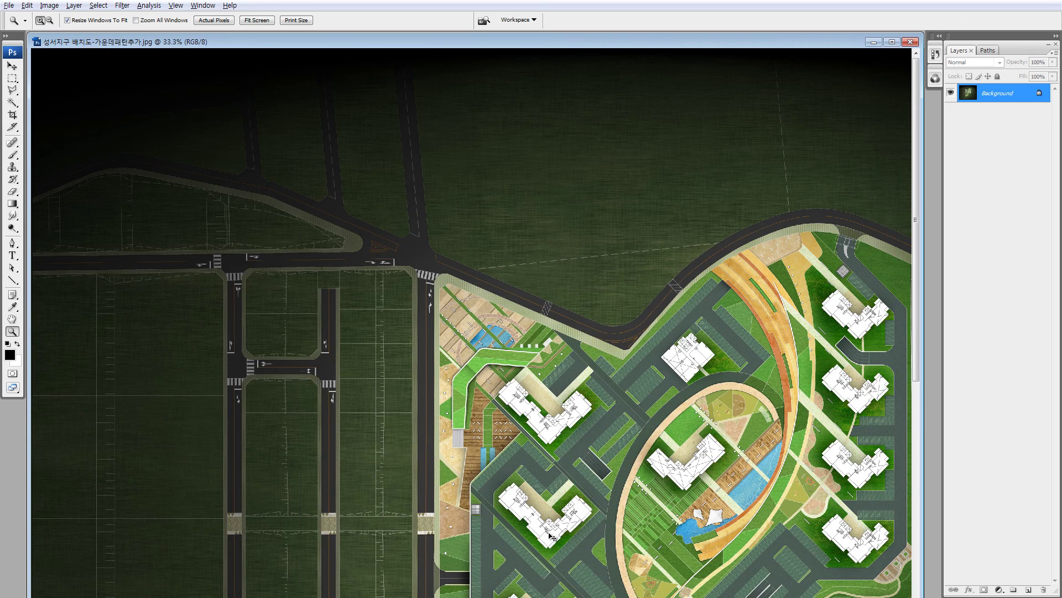
{"action": "left_click", "coordinate": [533, 529], "text": "alt"}
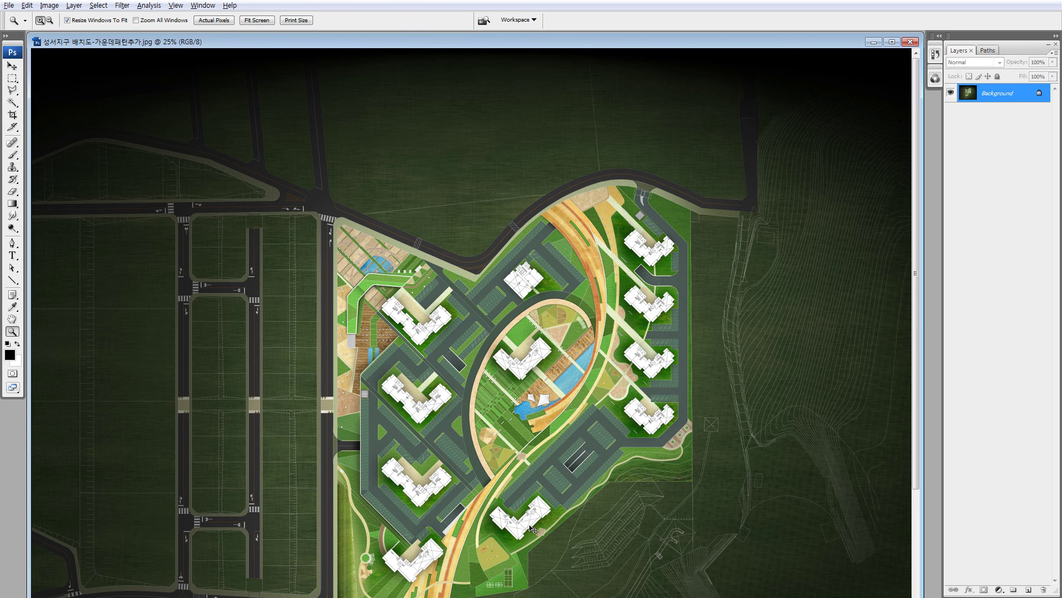
{"action": "left_click", "coordinate": [533, 528], "text": "alt"}
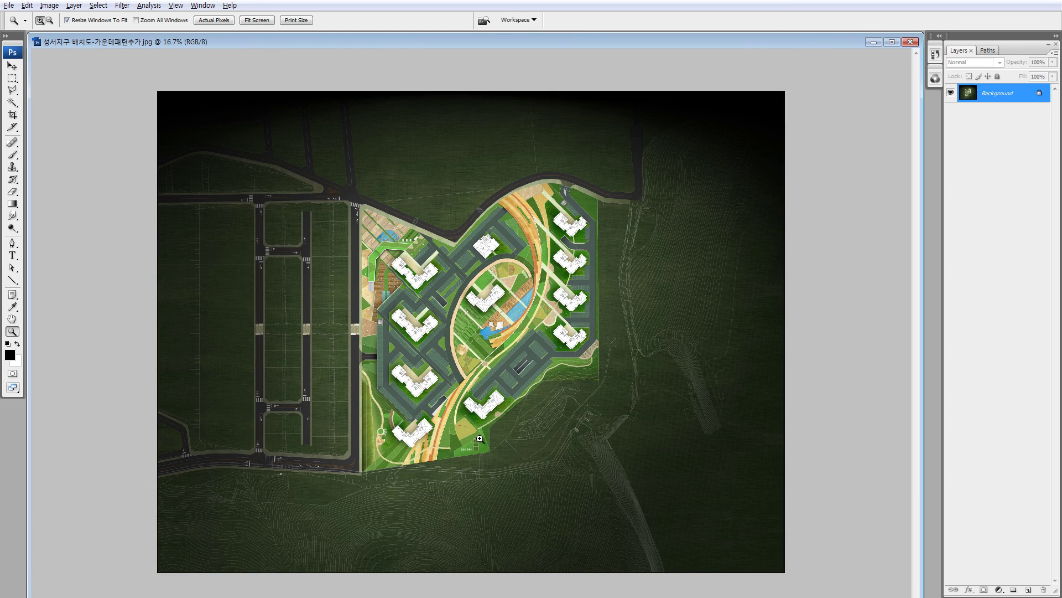
Step: Return to the site plan 배치도예시.psd and reduce its window to fit around the drawing
{"action": "key", "text": "ctrl+Tab"}
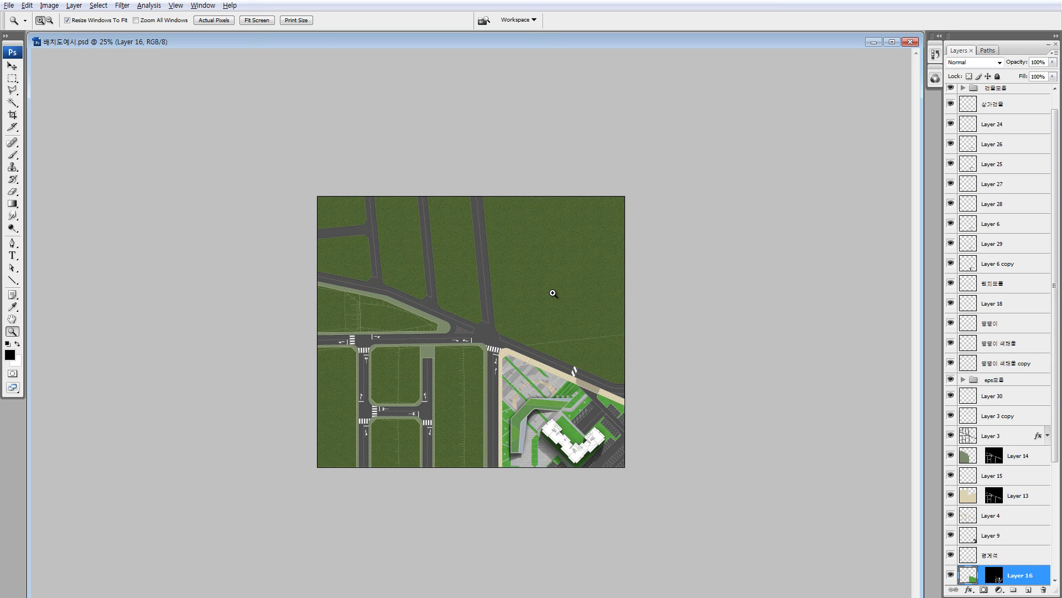
{"action": "left_click_drag", "start_coordinate": [724, 48], "coordinate": [725, 54]}
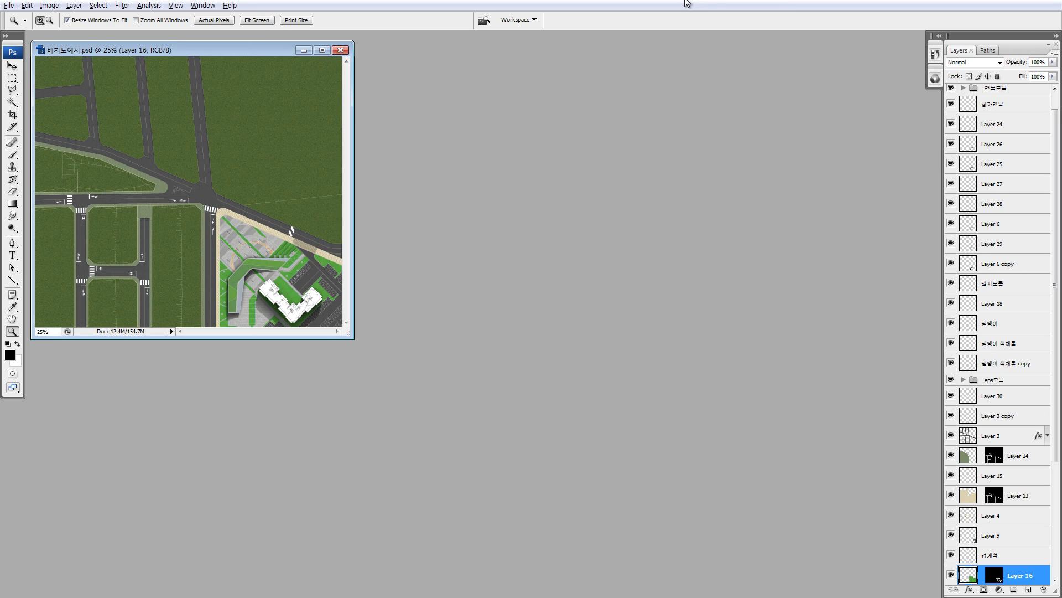